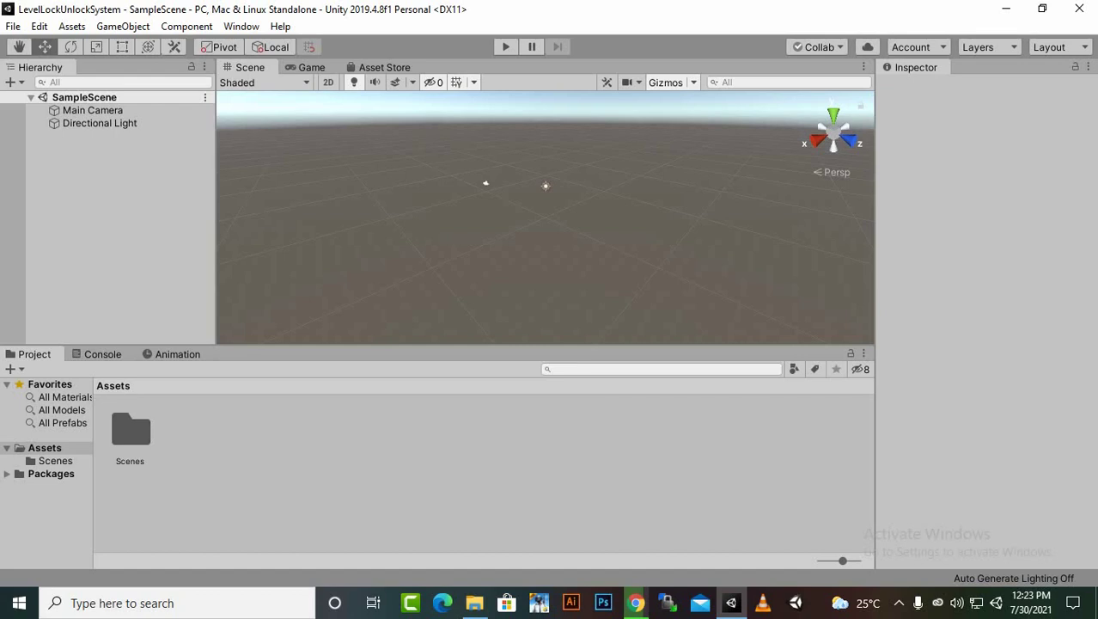
Step: Import the gameuibutton folder from the uiicons folder in File Explorer into the Unity project's Assets and check its subfolders
left_click(474, 602)
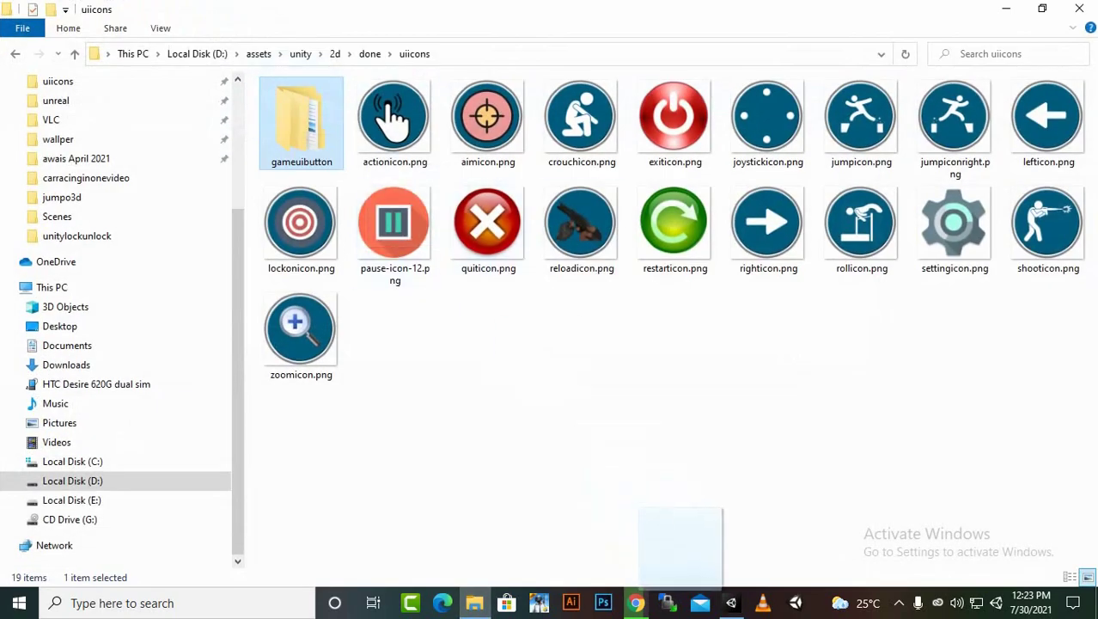
left_click(732, 604)
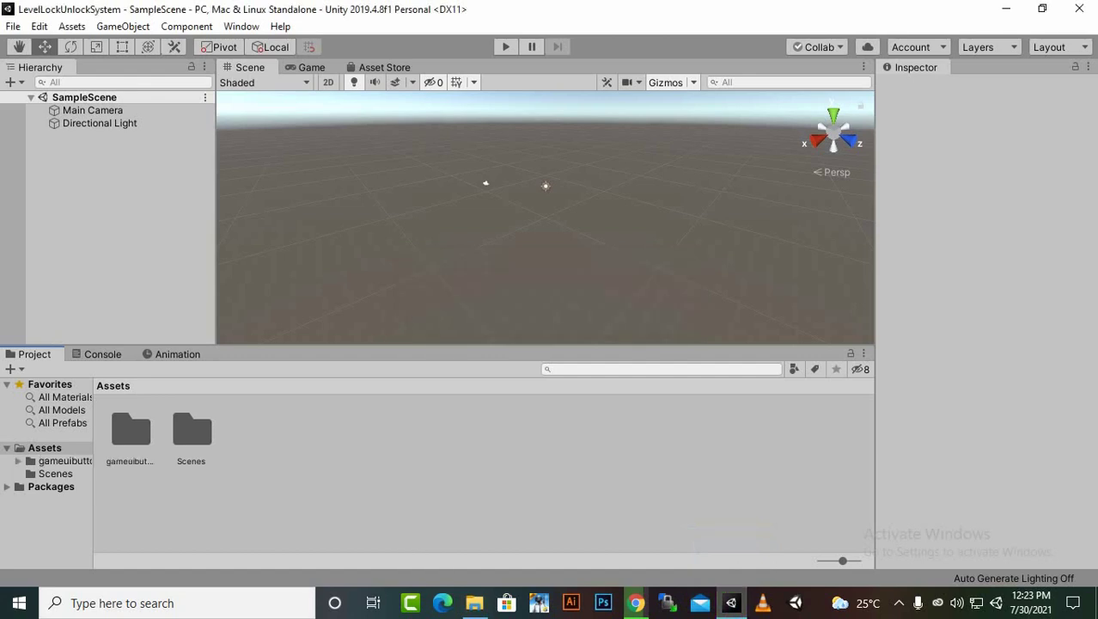
double_click(131, 429)
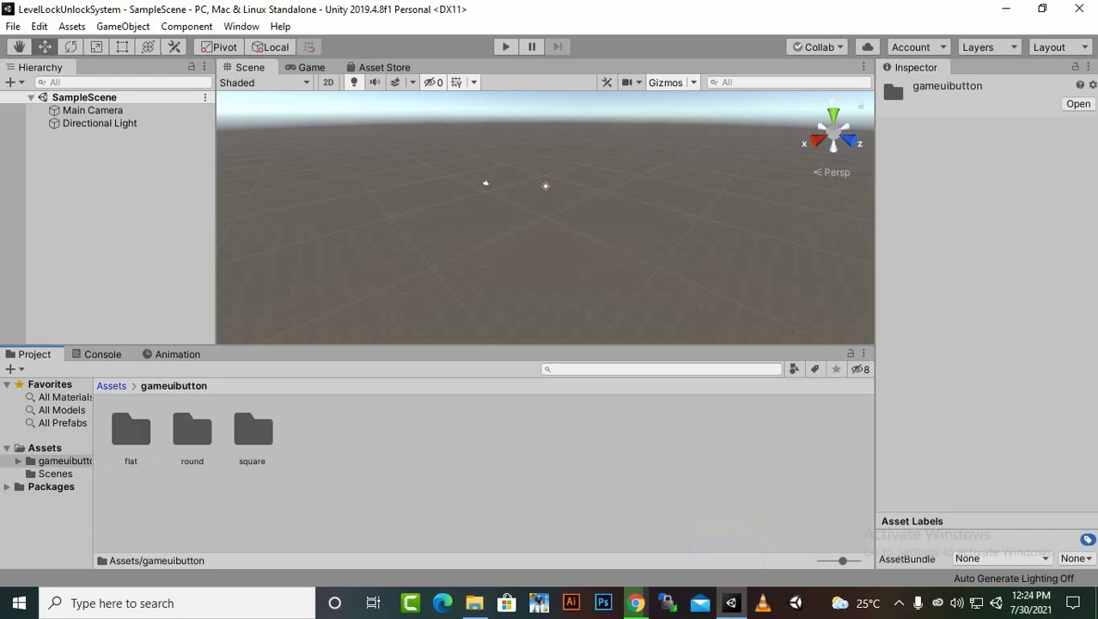
left_click(112, 386)
Step: Find Standard Assets (for Unity 2018.4) in the Asset Store, import it into the project, and return to the Scene view
left_click(384, 67)
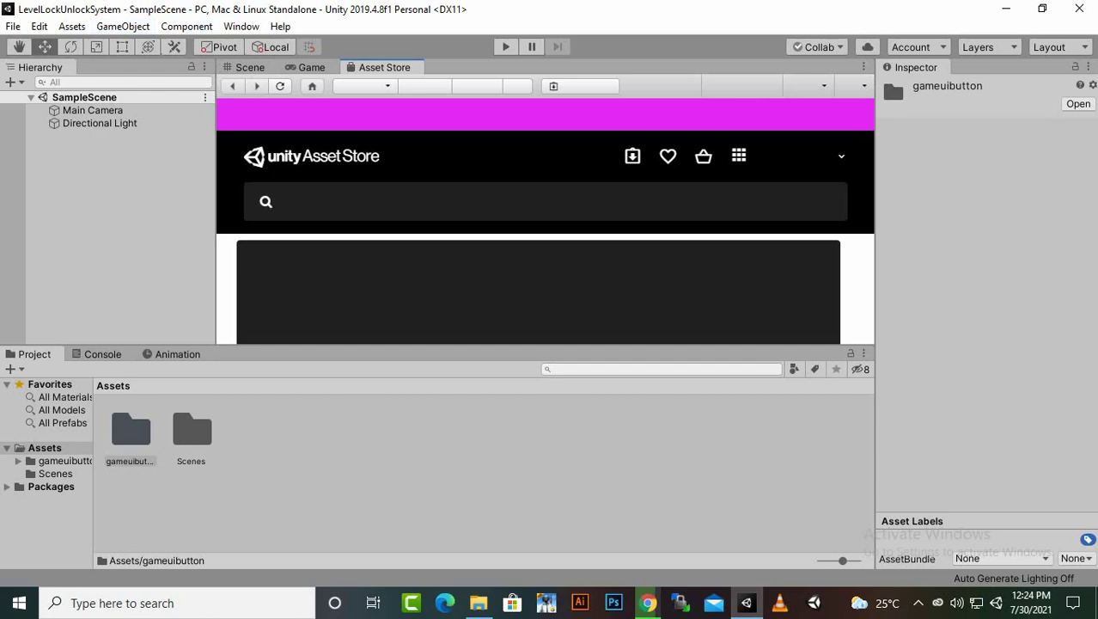
left_click(545, 202)
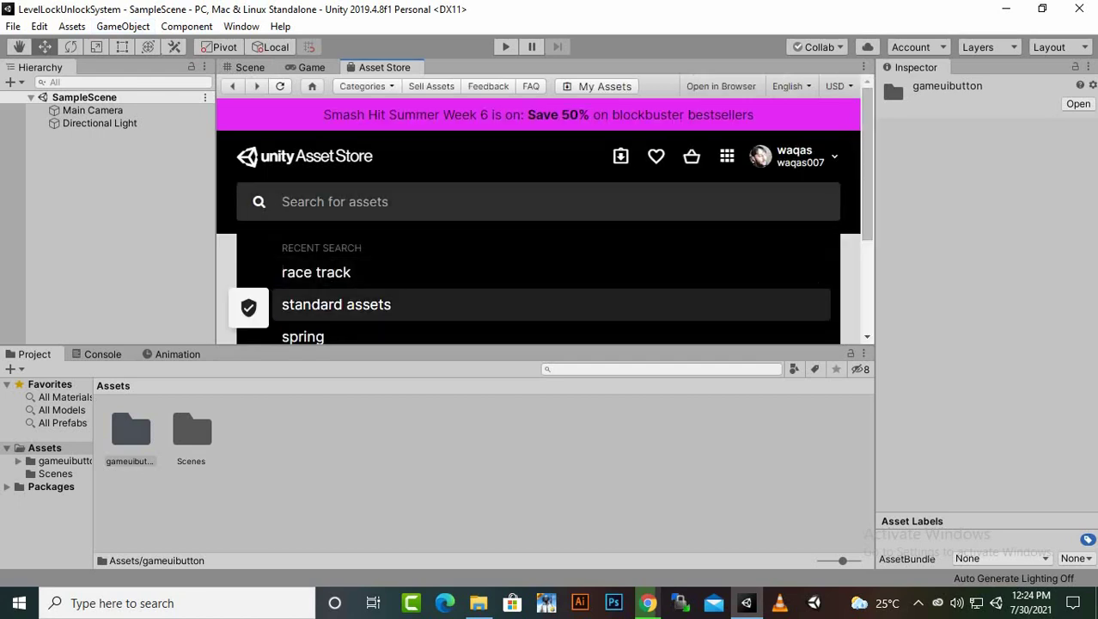
left_click(336, 304)
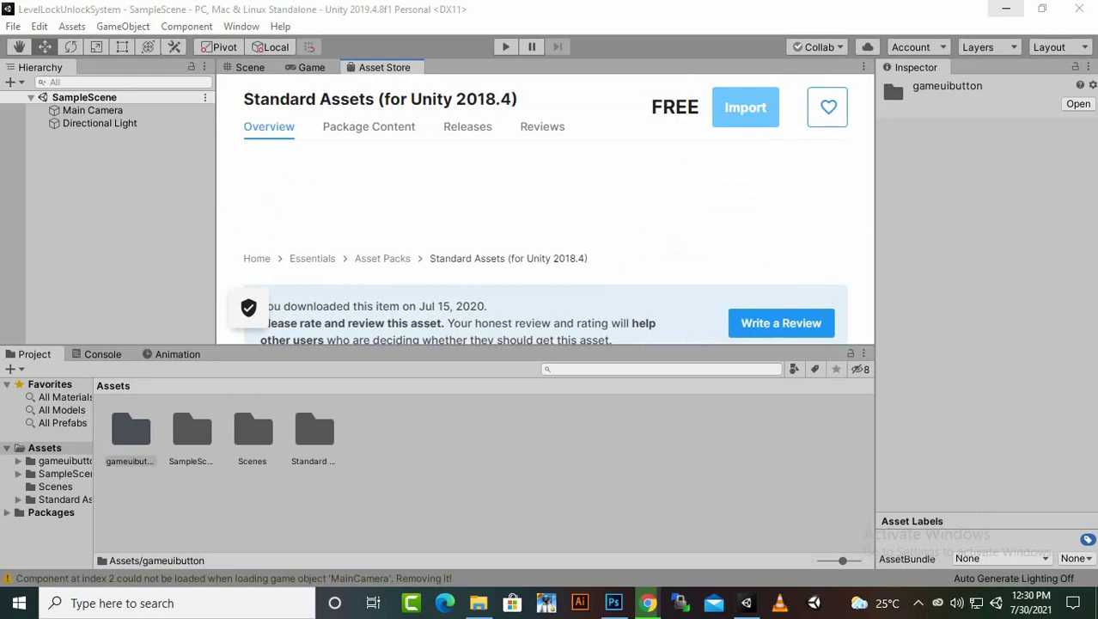
left_click(248, 68)
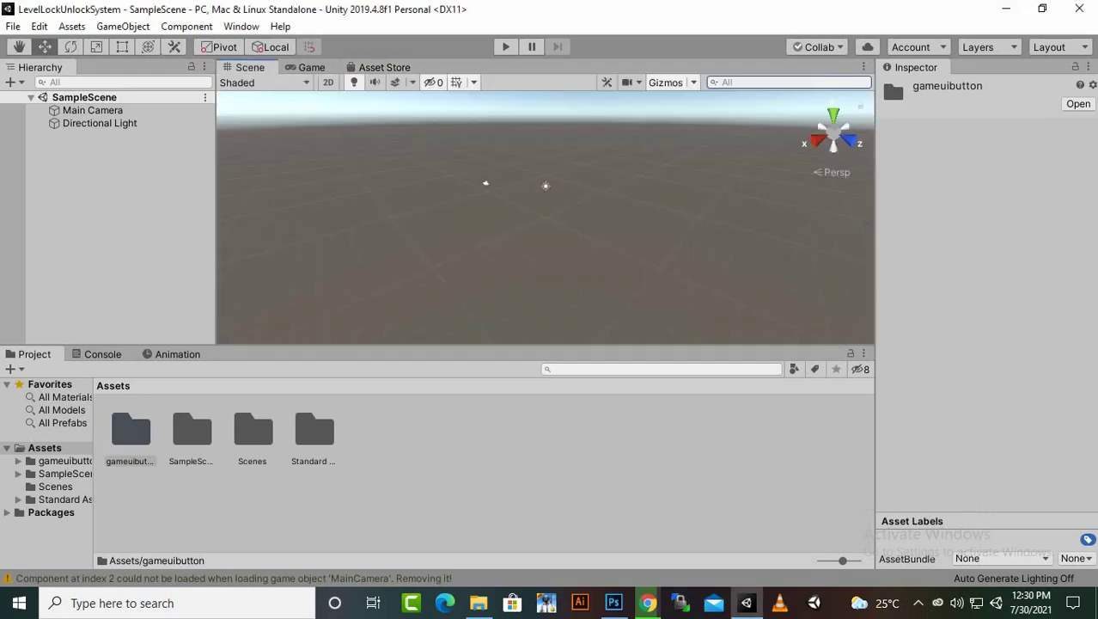
Step: Try to play the scene and examine the first compile error in the console
left_click(506, 47)
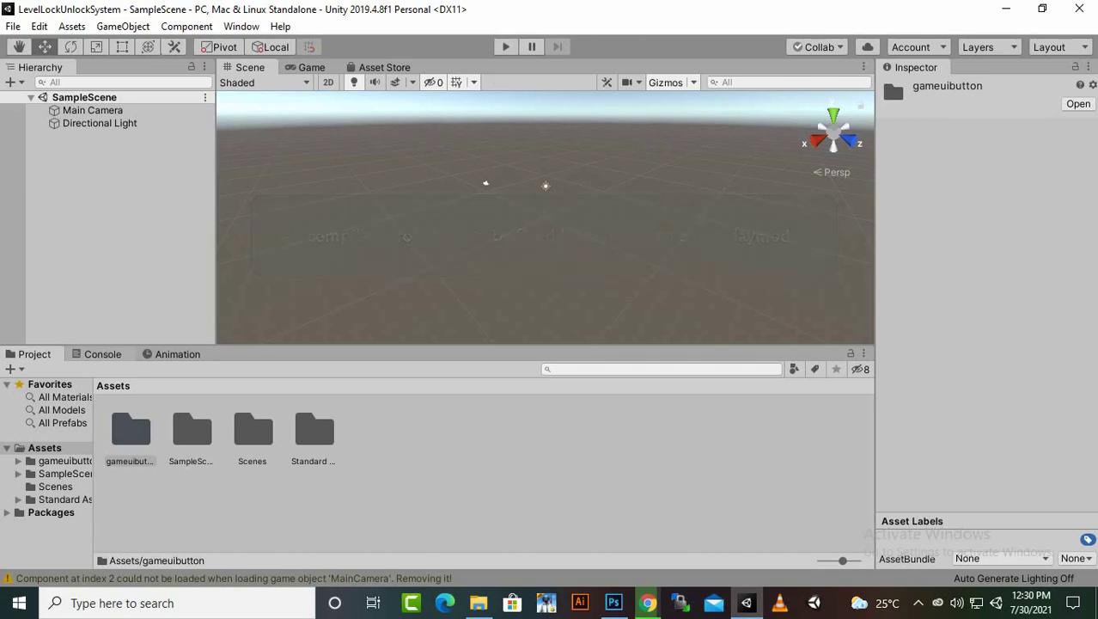
left_click(102, 355)
scroll(430, 447, "up", 3)
scroll(430, 447, "up", 5)
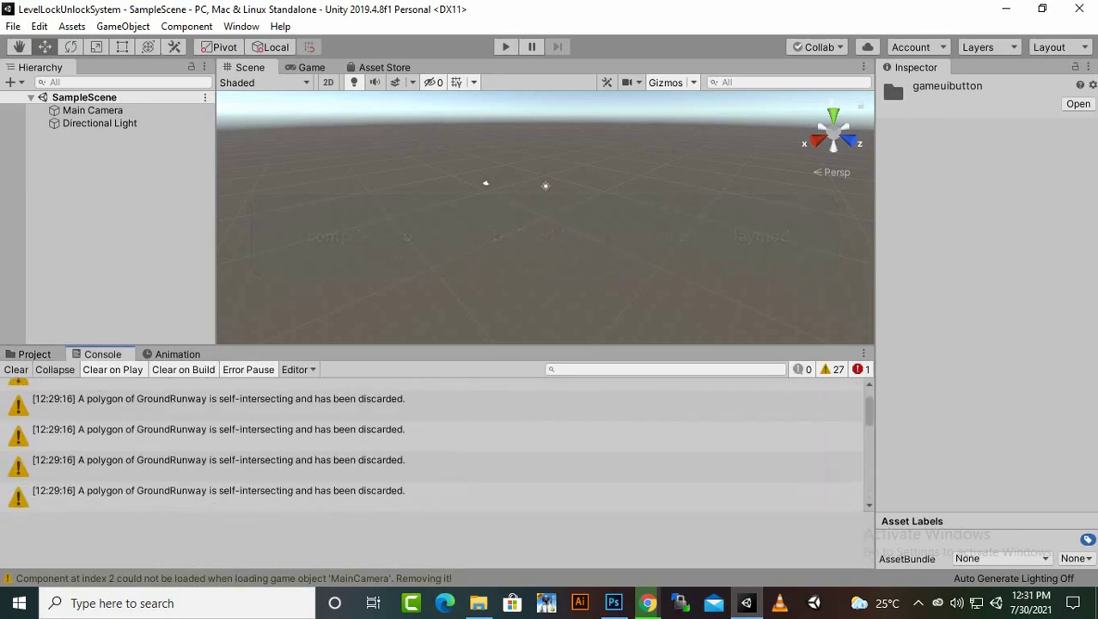
left_click(344, 391)
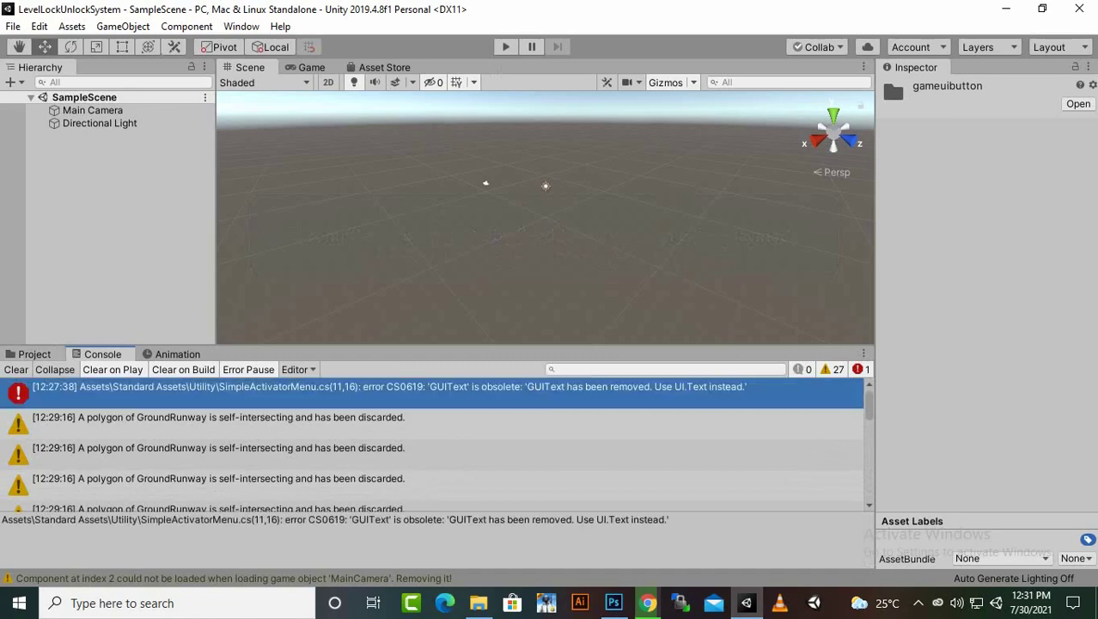
Step: Delete the SimpleActivatorMenu script from the Standard Assets Utility folder
left_click(34, 354)
left_click(509, 471)
right_click(520, 474)
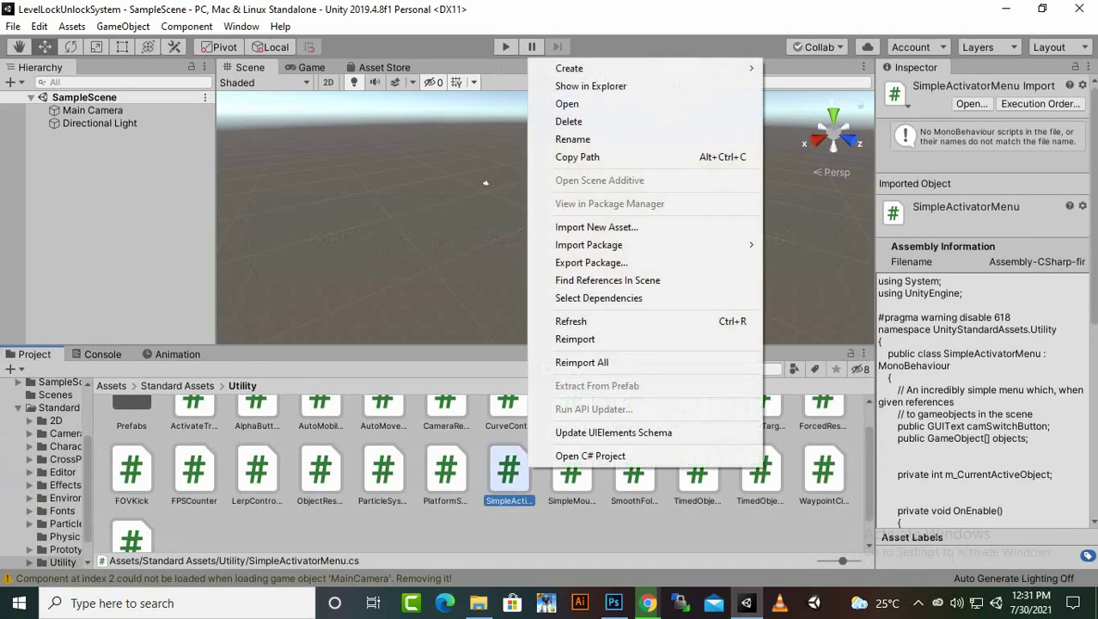
left_click(568, 121)
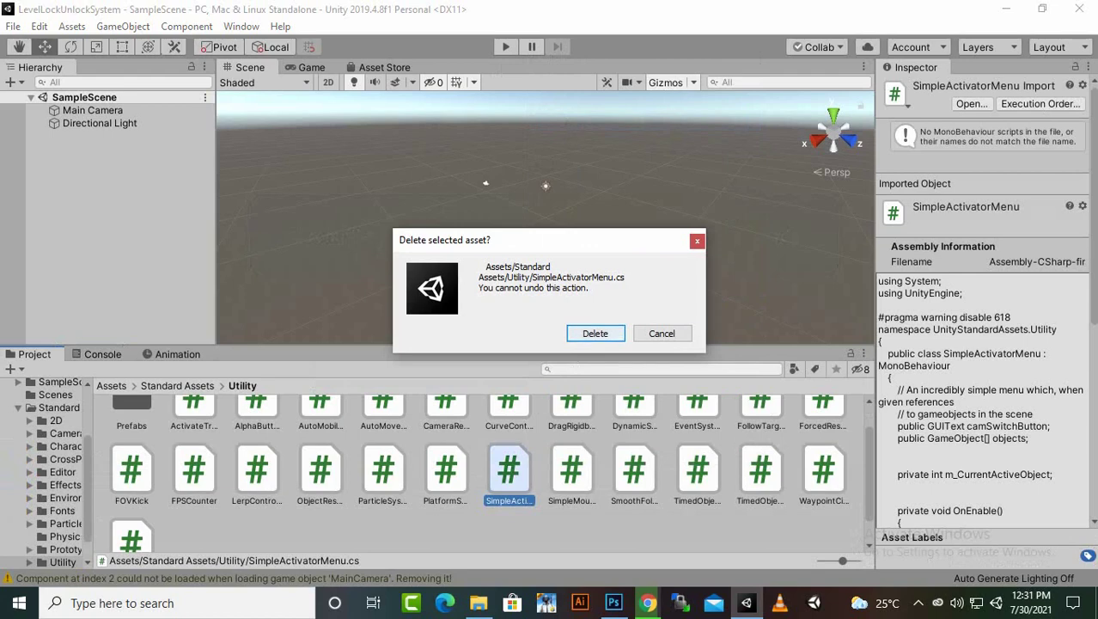
left_click(591, 328)
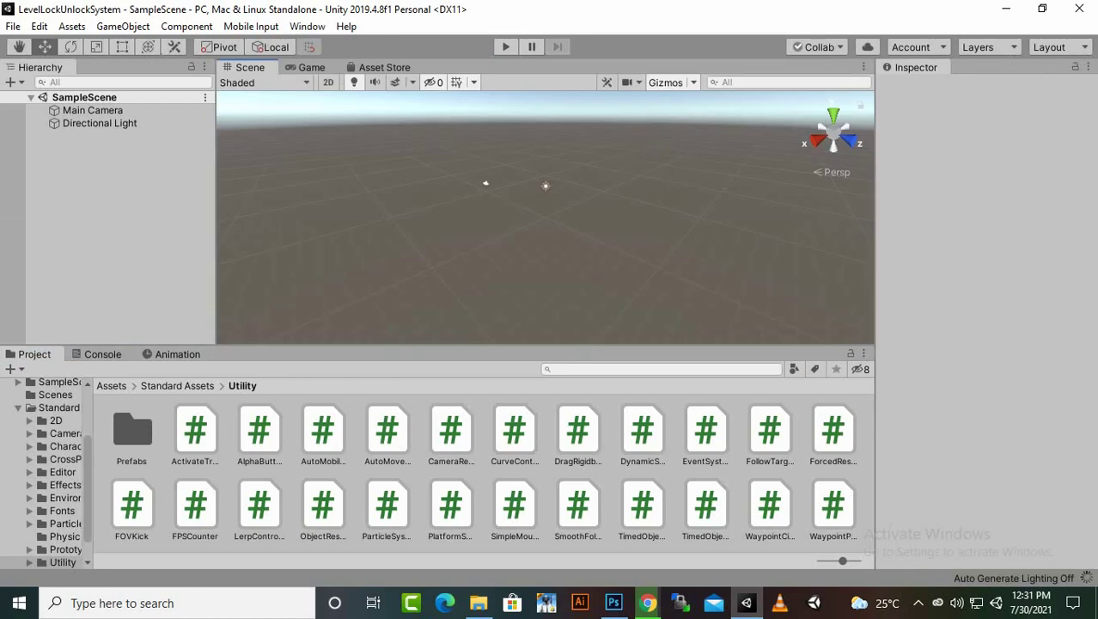
Step: Create a new scene asset inside the Scenes folder of the project's Assets
left_click(134, 386)
left_click(113, 386)
left_click(113, 386)
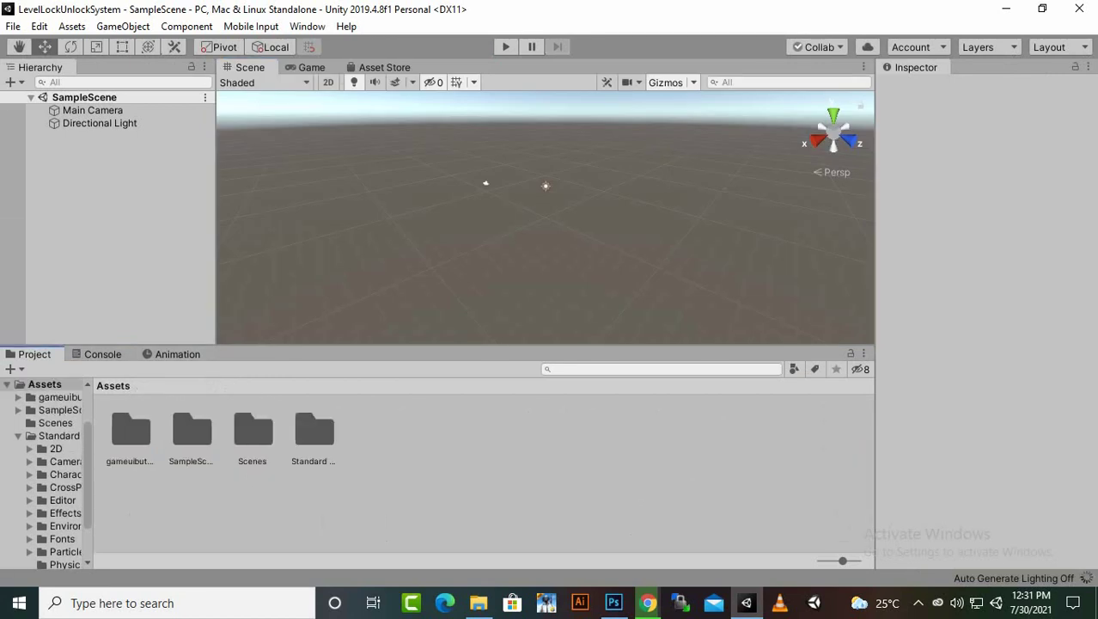
double_click(253, 432)
right_click(332, 479)
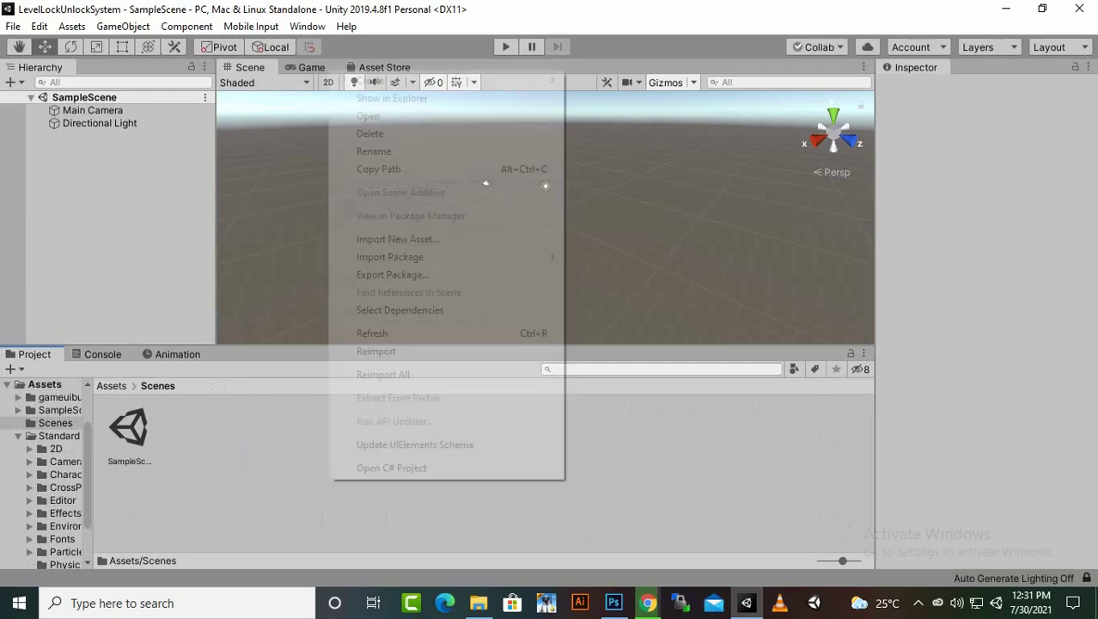
mouse_move(430, 80)
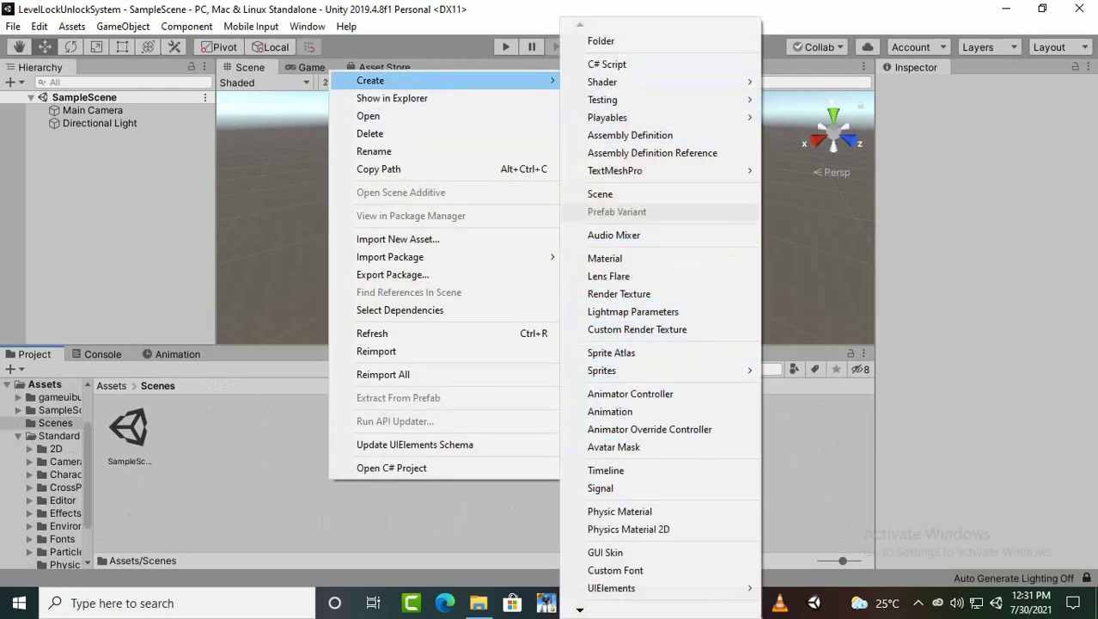
left_click(600, 193)
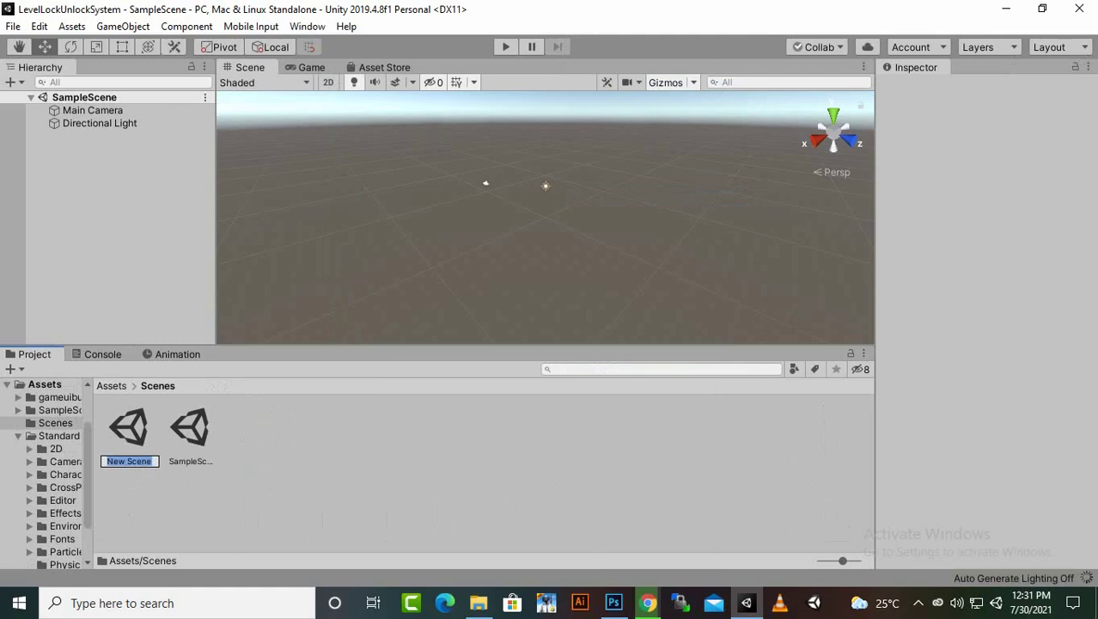
Step: Name the new scene MainMenu
type("mAIN")
key("BackSpace")
key("BackSpace")
key("BackSpace")
key("BackSpace")
type("MainMenu")
key("Return")
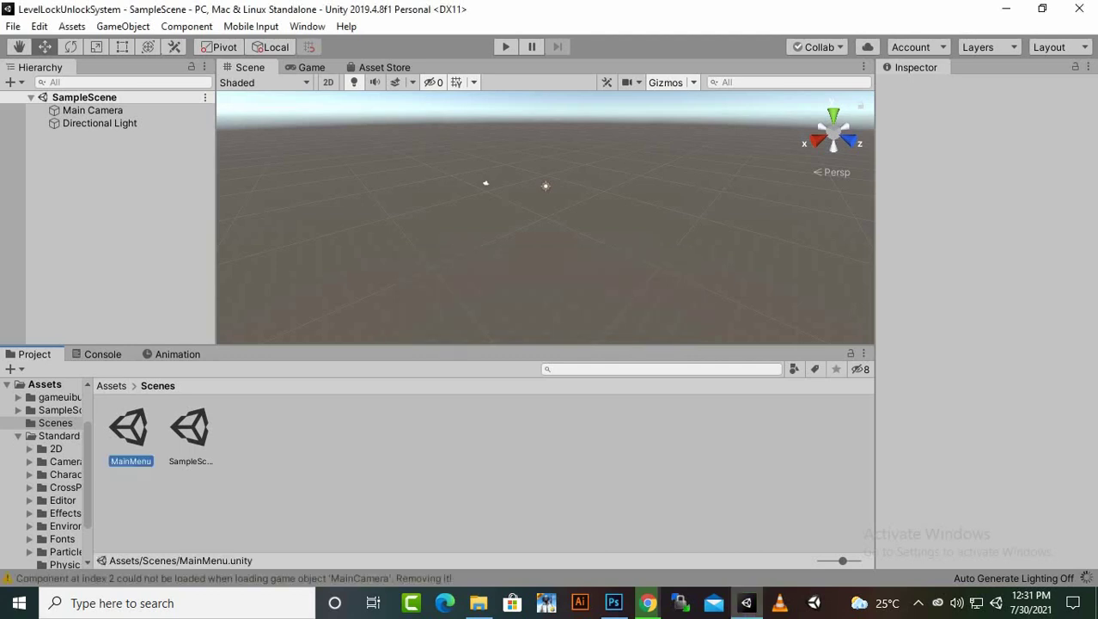
Step: Open the MainMenu scene for editing
right_click(98, 165)
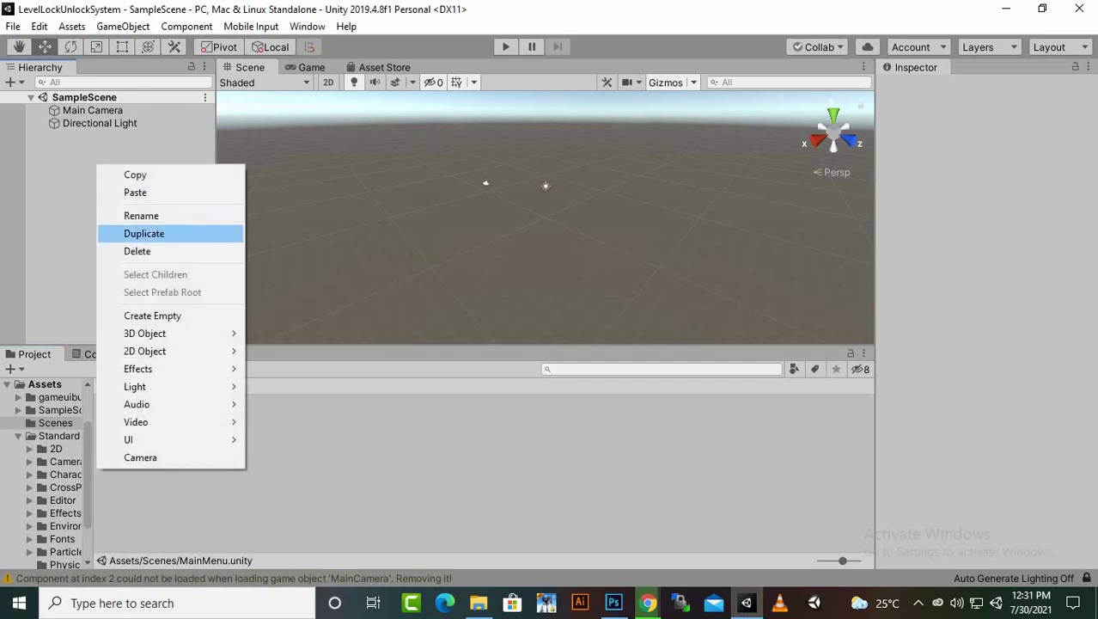
left_click(75, 250)
double_click(130, 429)
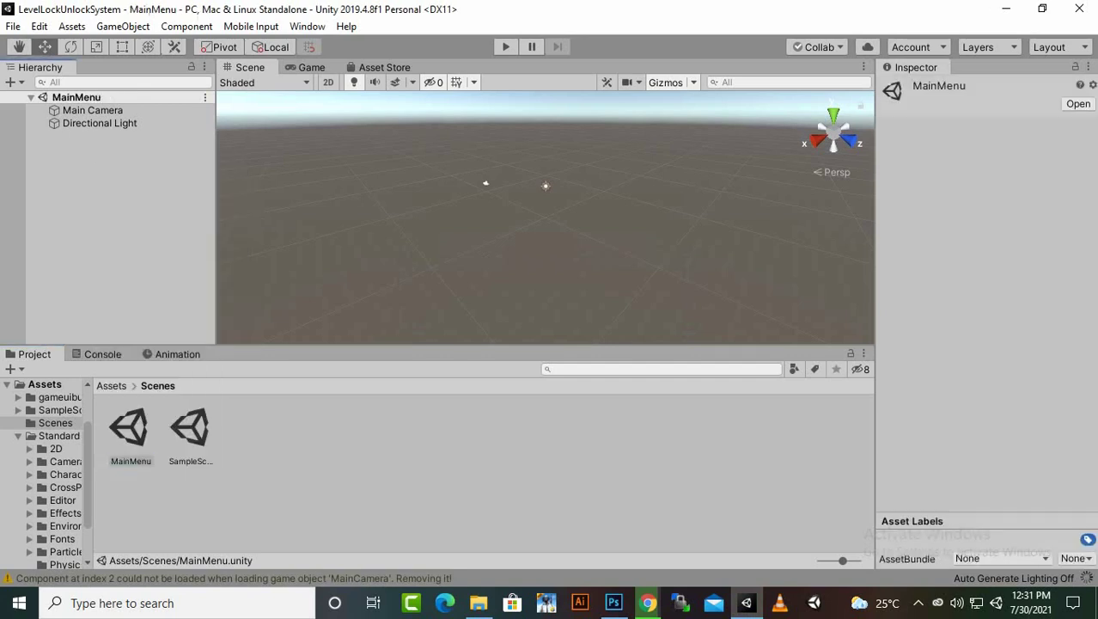
Step: Add a UI Canvas to the scene and create a Panel as its child
right_click(124, 175)
mouse_move(155, 449)
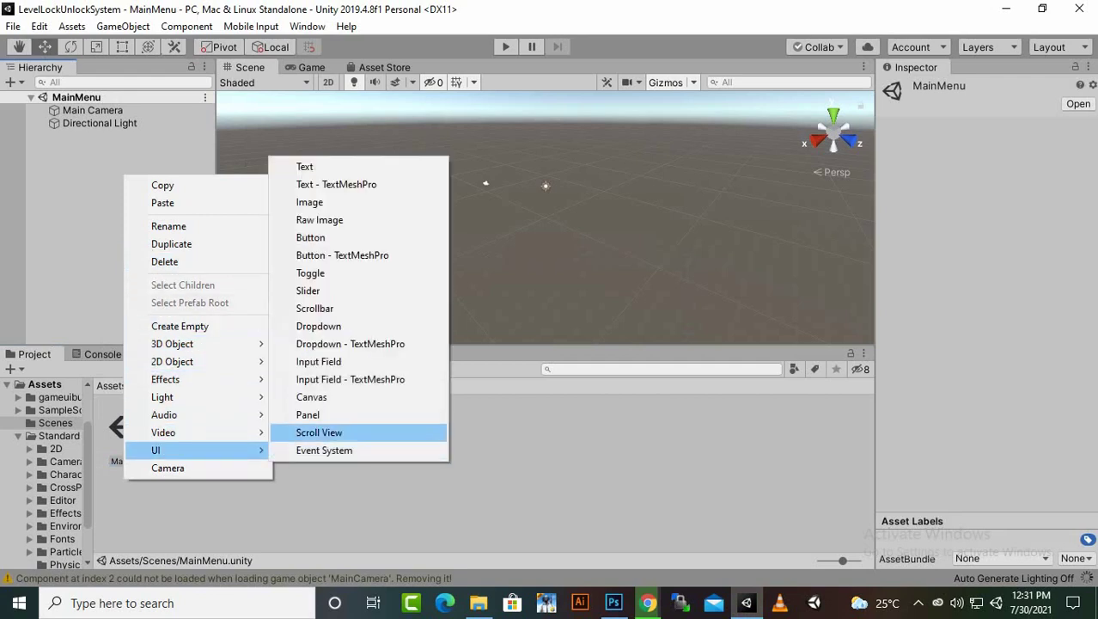
left_click(311, 397)
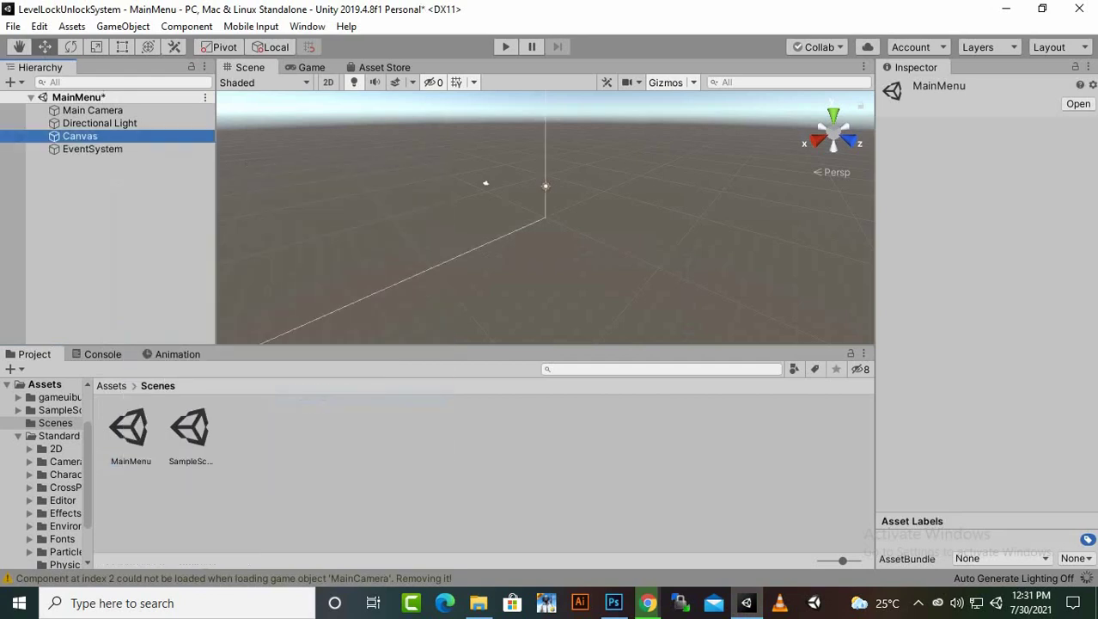
right_click(102, 136)
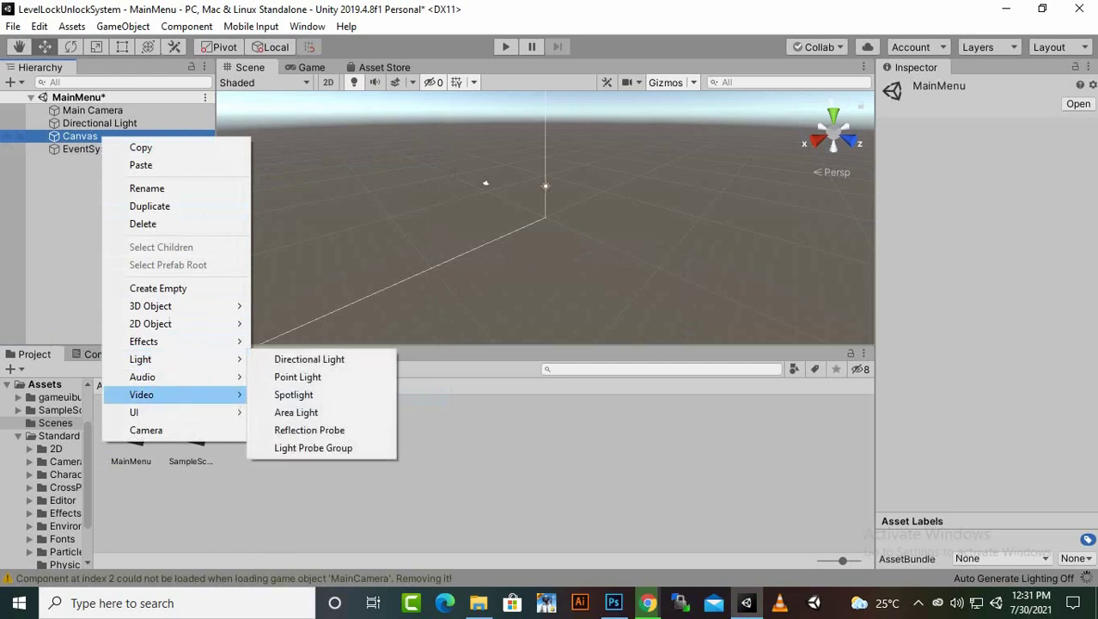
mouse_move(172, 412)
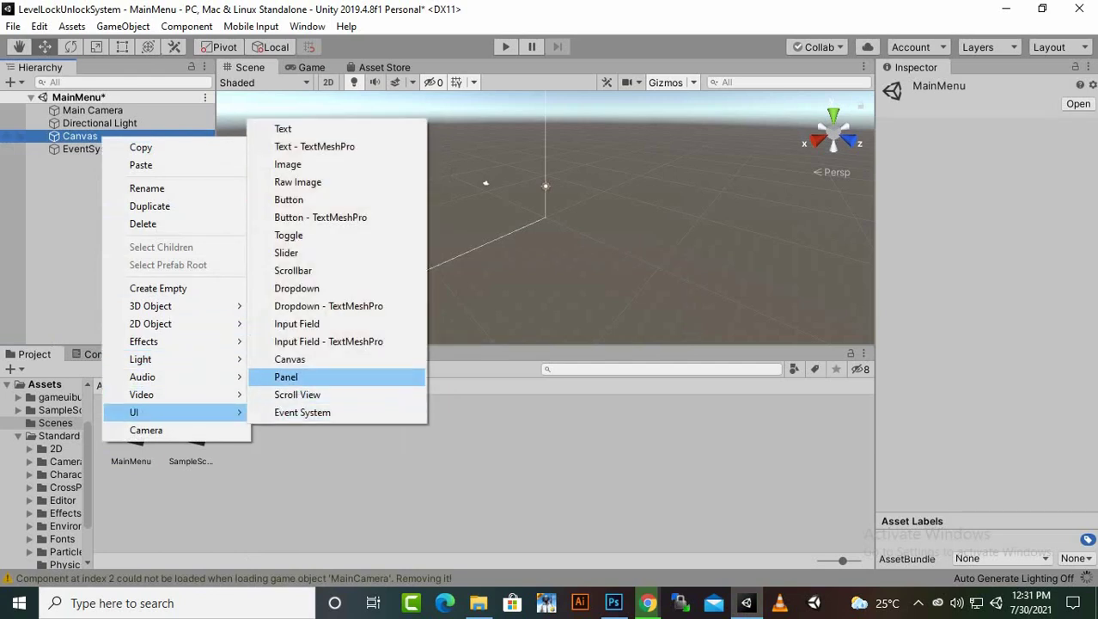
left_click(286, 376)
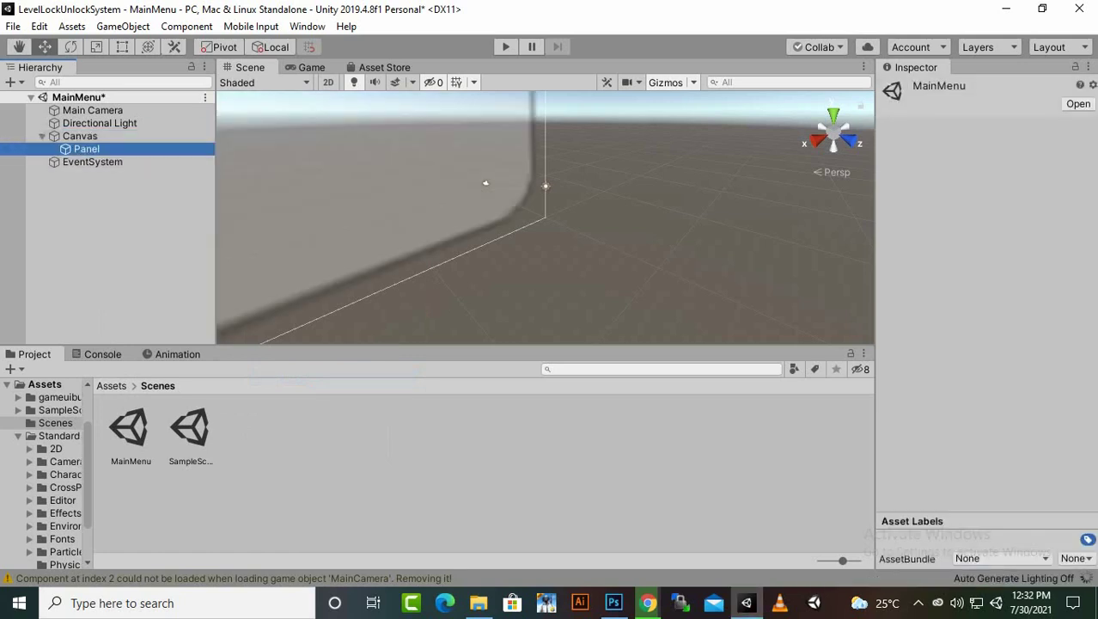
Step: Rename the panel under the Canvas to MainMenu
right_click(78, 148)
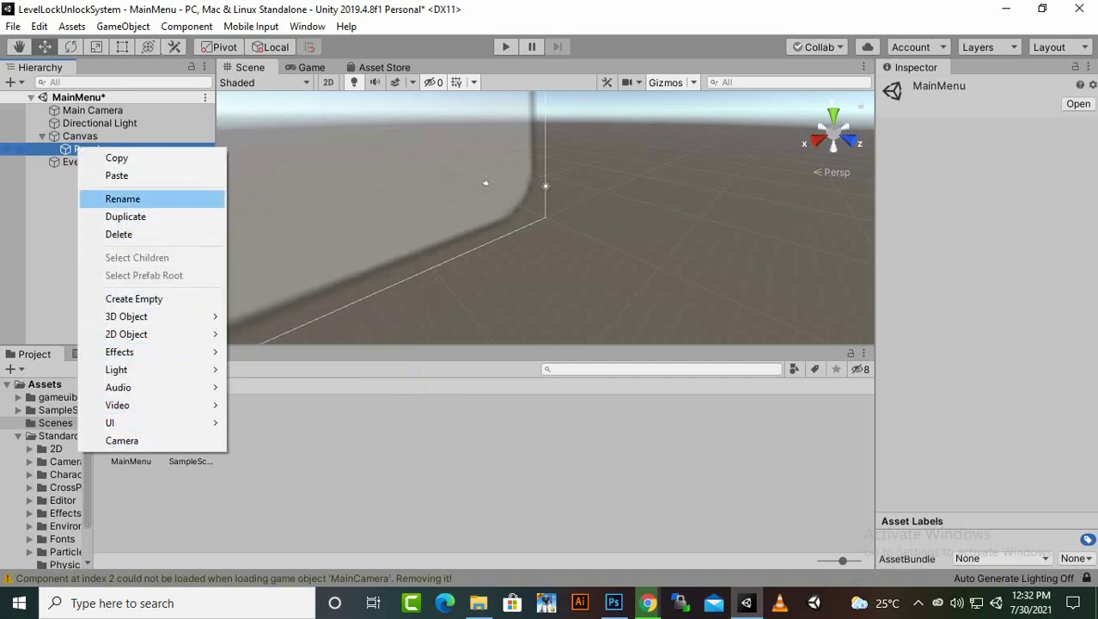
left_click(122, 199)
type("L")
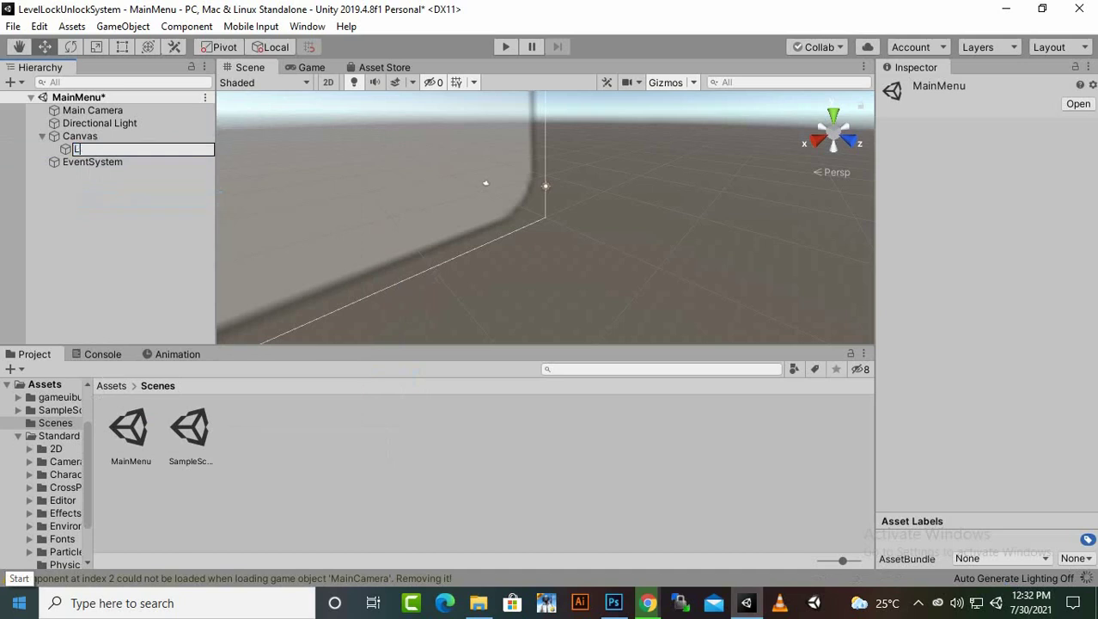
type("evel")
key("BackSpace")
key("BackSpace")
key("BackSpace")
key("BackSpace")
key("BackSpace")
type("M")
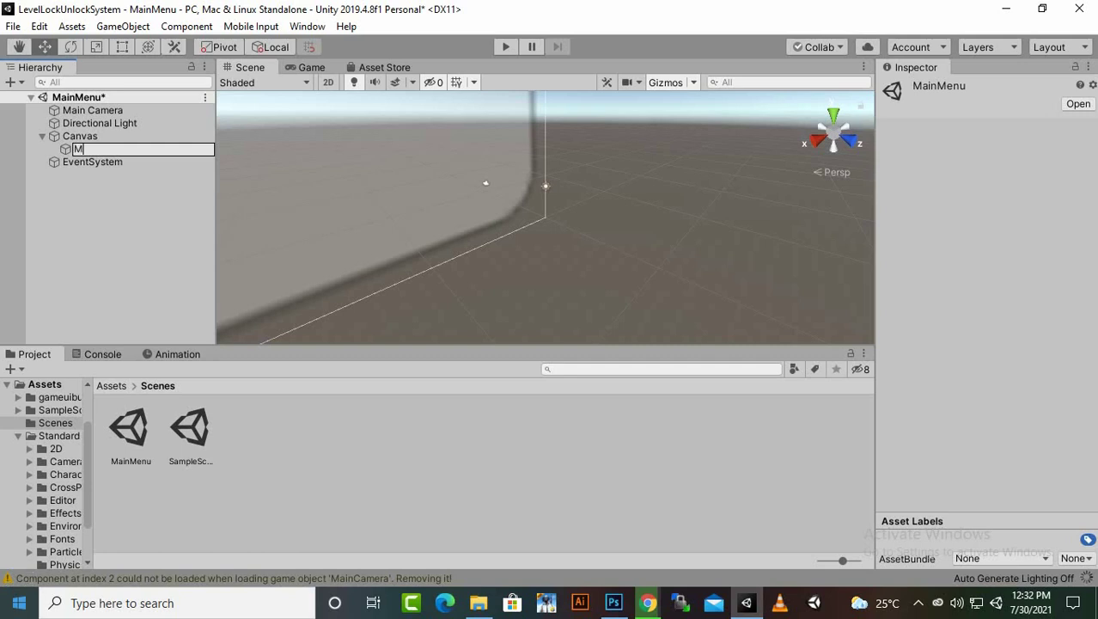
type("ainMenu")
key("Return")
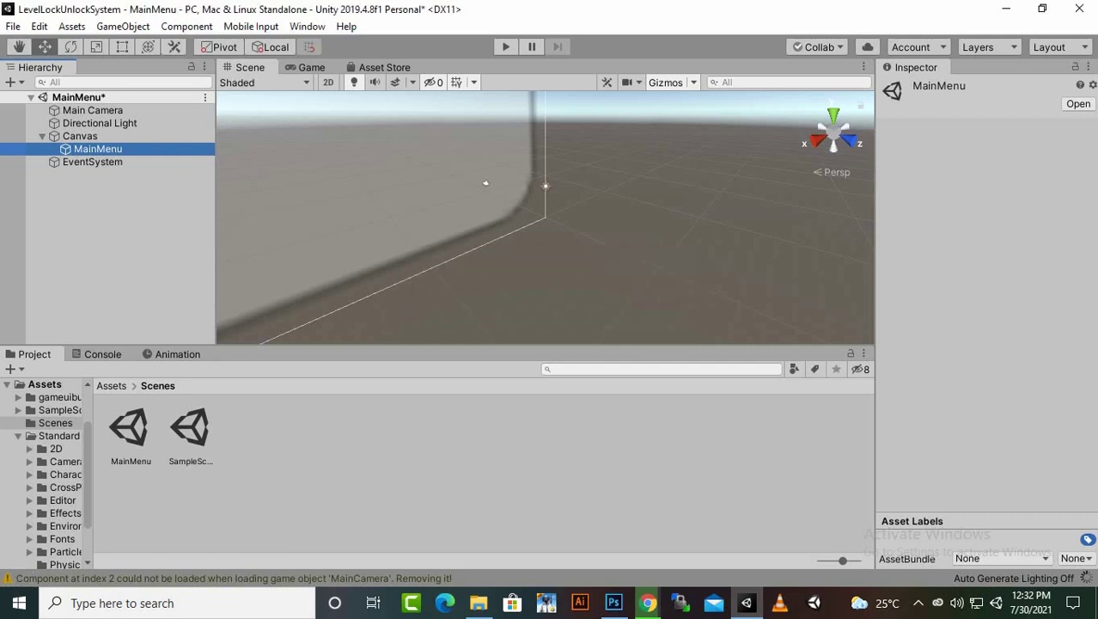
Step: Open the square folder inside the gameuibutton assets folder to reach the square button images
left_click(135, 385)
left_click(169, 440)
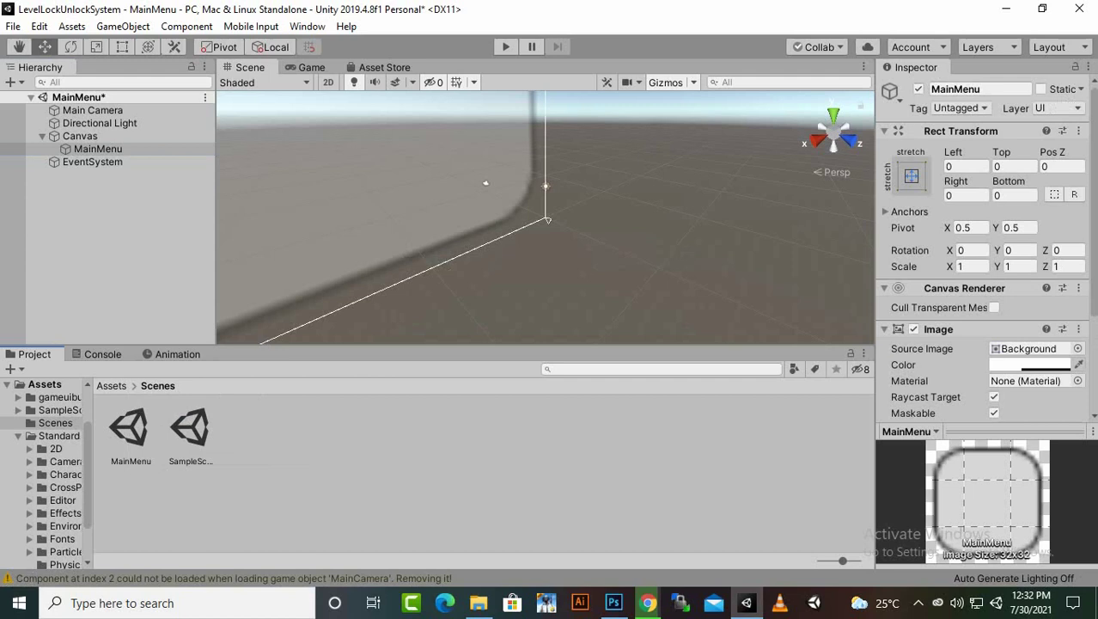
left_click(112, 386)
left_click(253, 431)
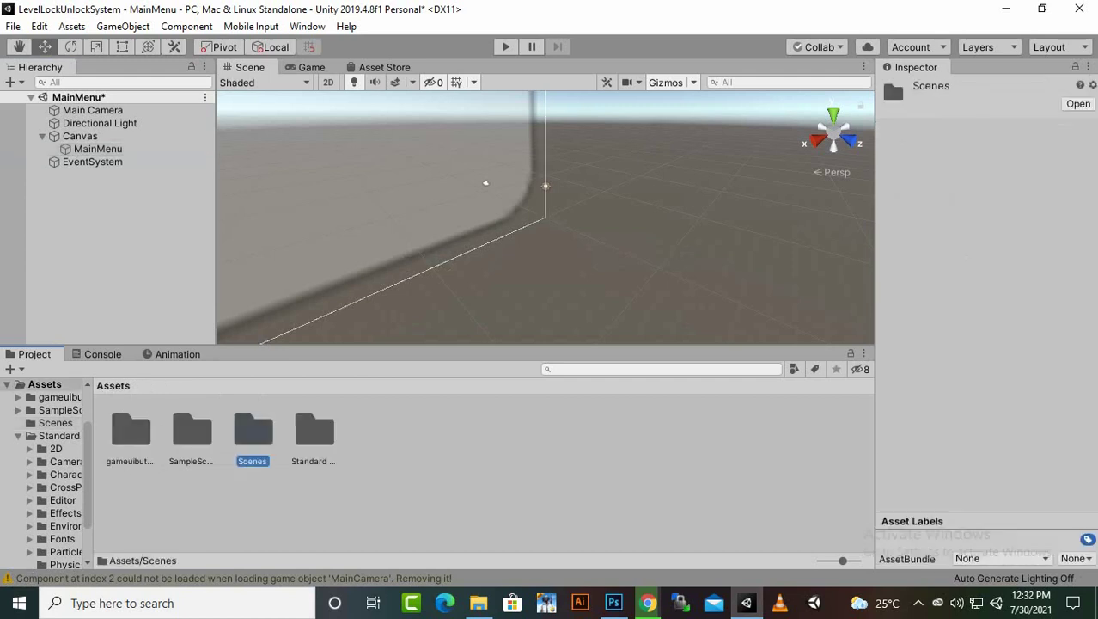
left_click(255, 508)
left_click(130, 432)
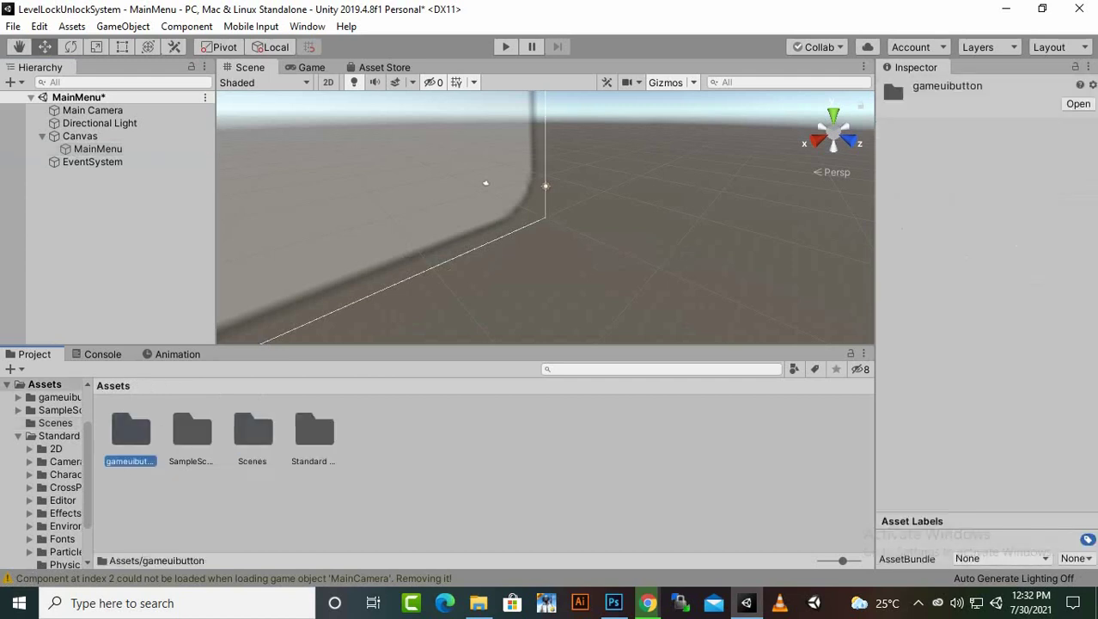
left_click(192, 431)
left_click(194, 509)
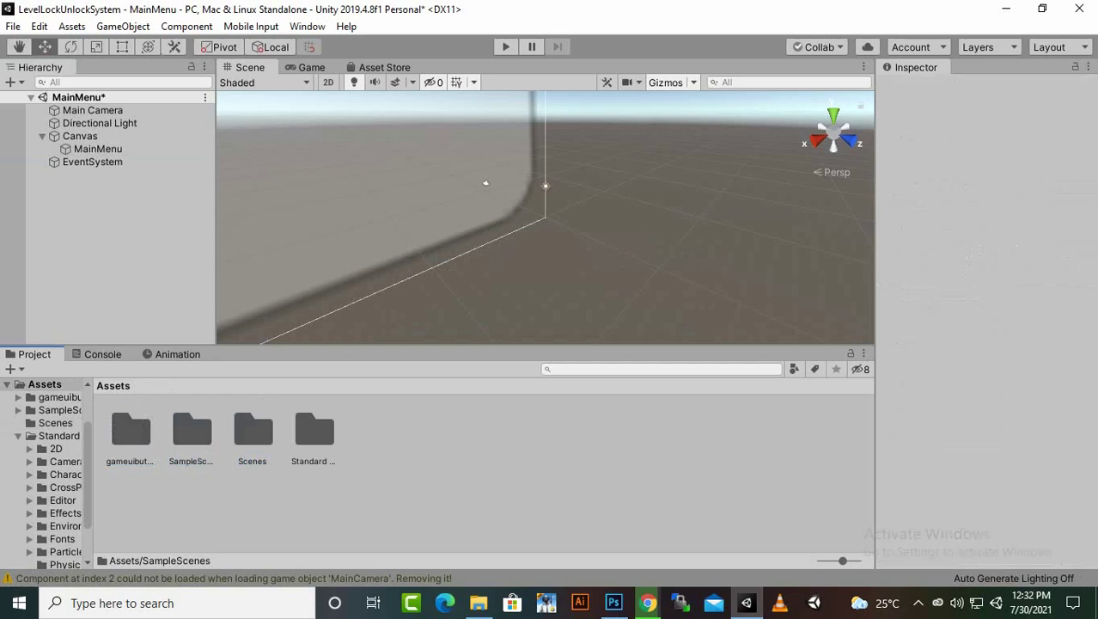
double_click(131, 431)
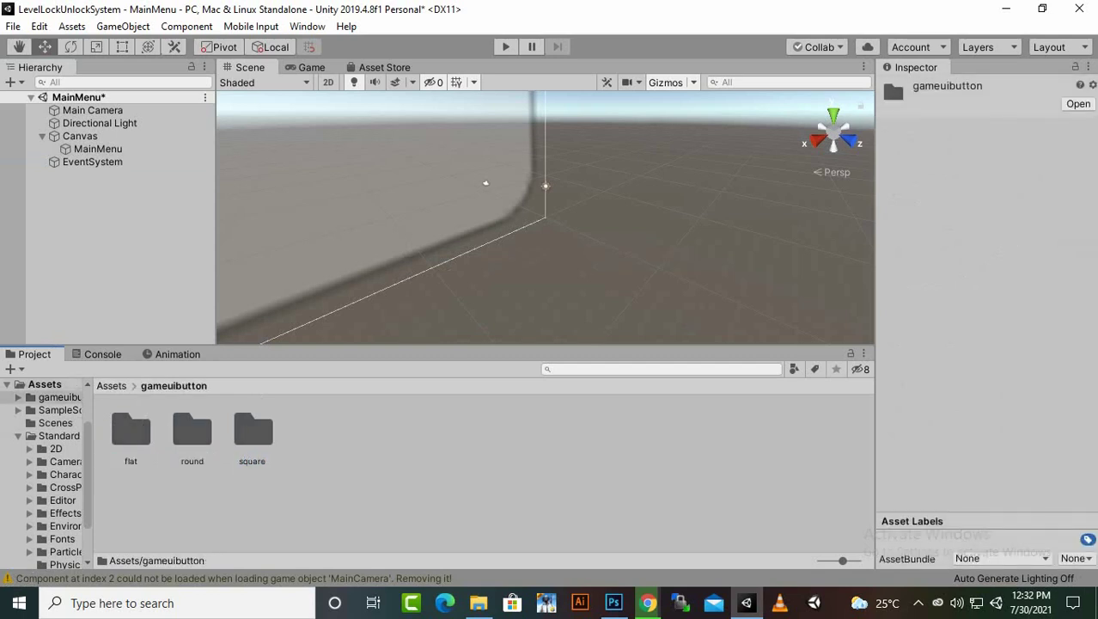
double_click(252, 430)
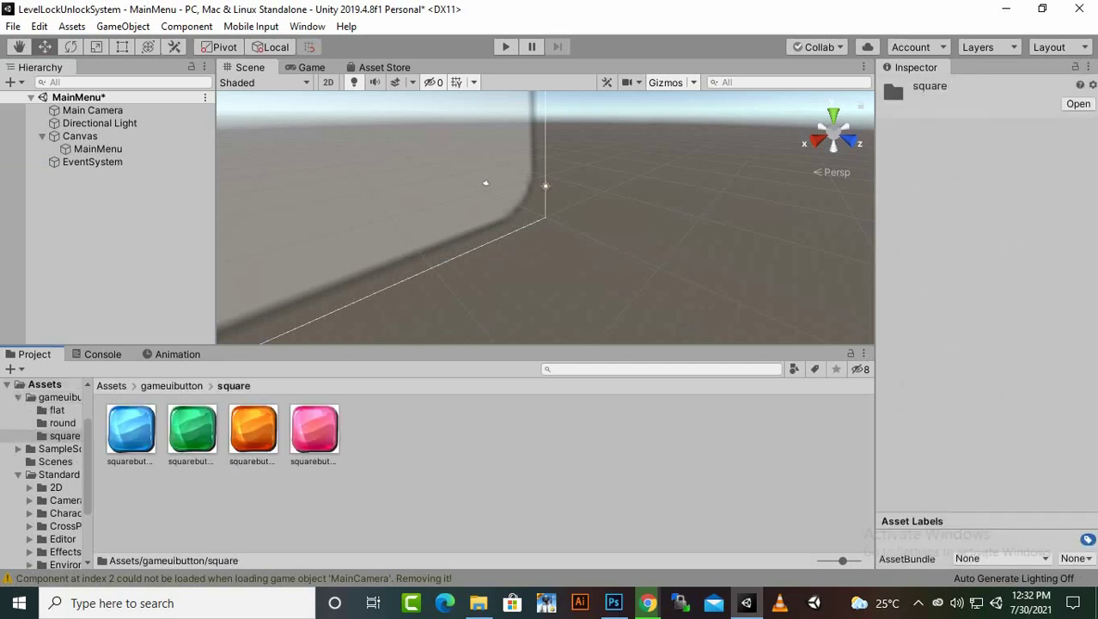
Step: Look through the asset packs in the unity 2d done folder in File Explorer for a menu background image
scroll(546, 218, "down", 8)
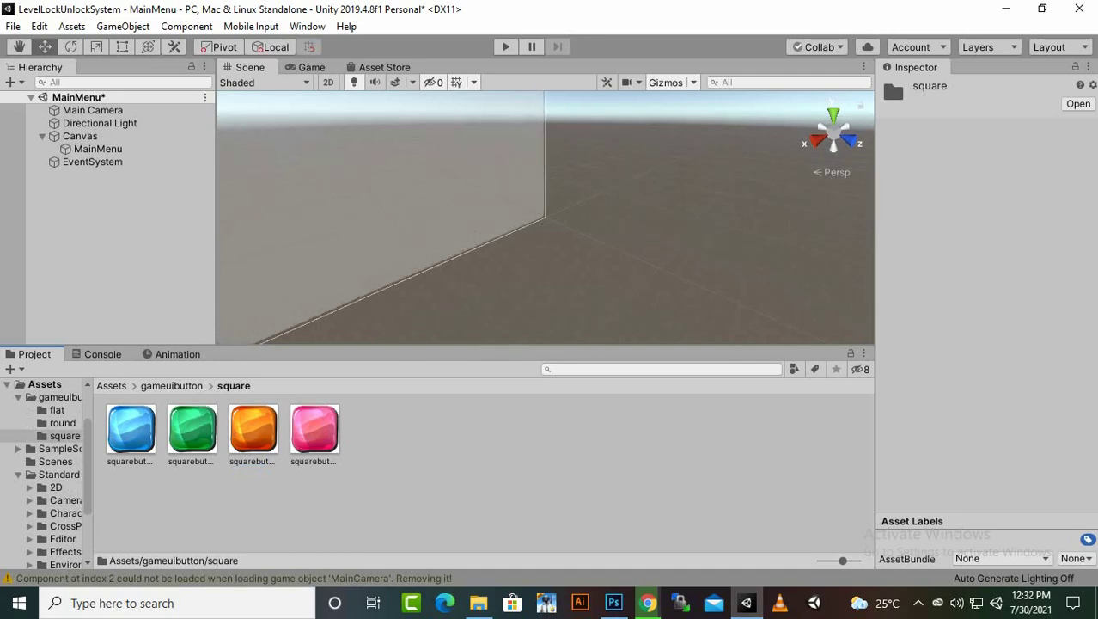
left_click(478, 602)
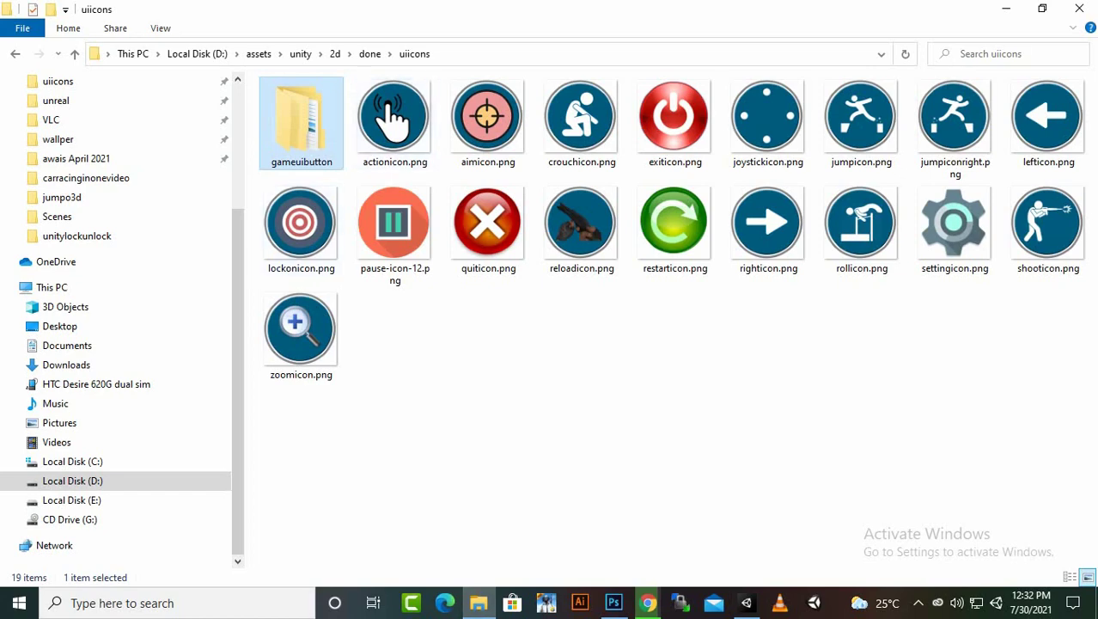
left_click(370, 53)
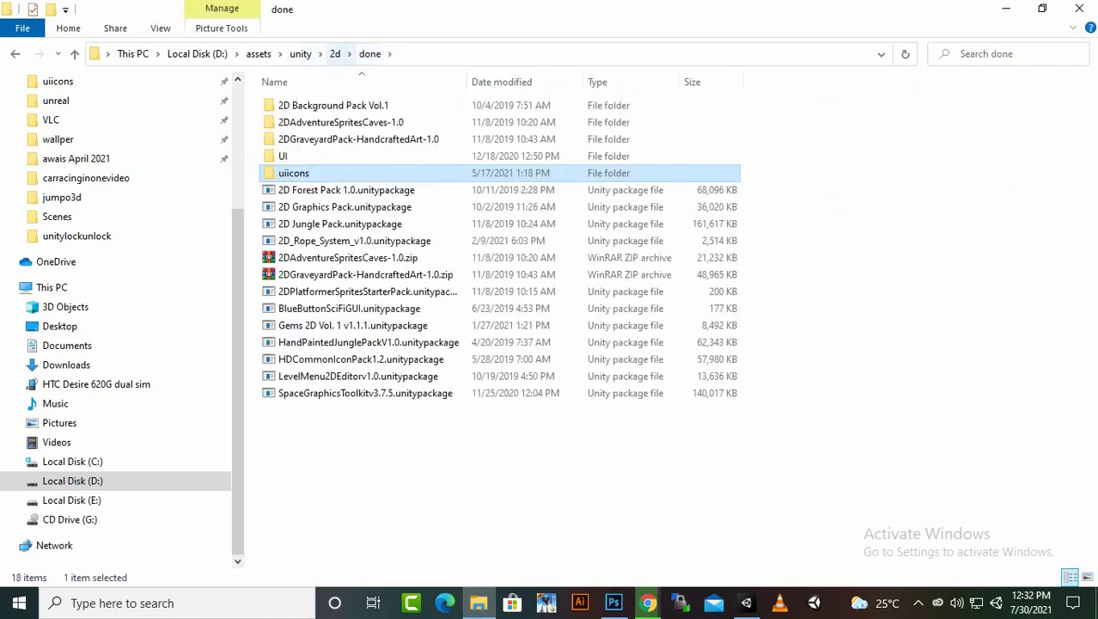
double_click(331, 122)
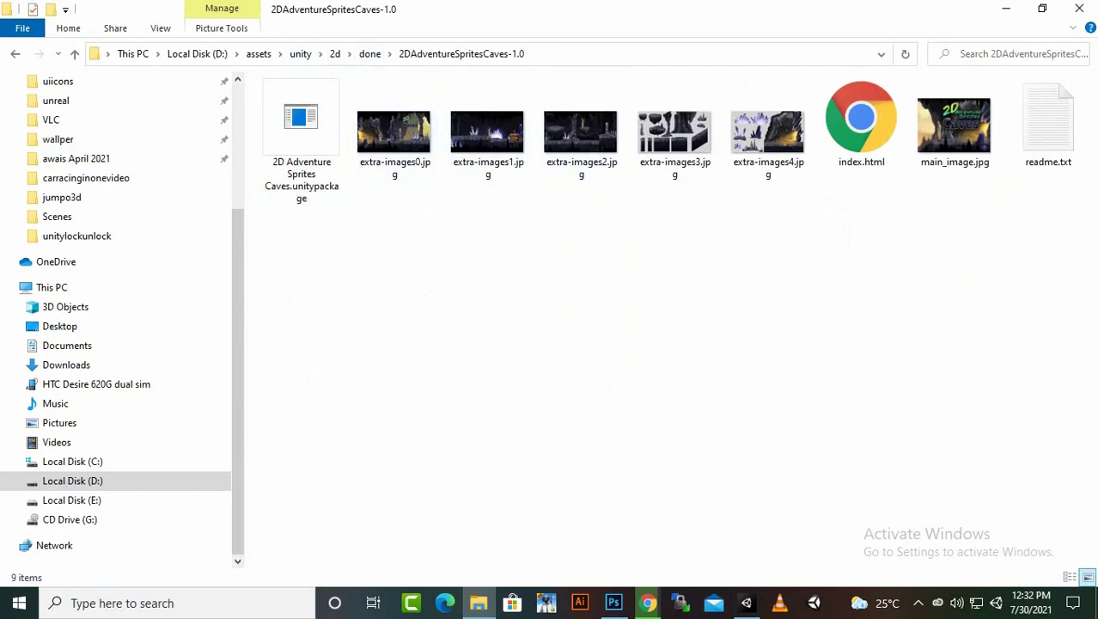
left_click(369, 53)
double_click(344, 105)
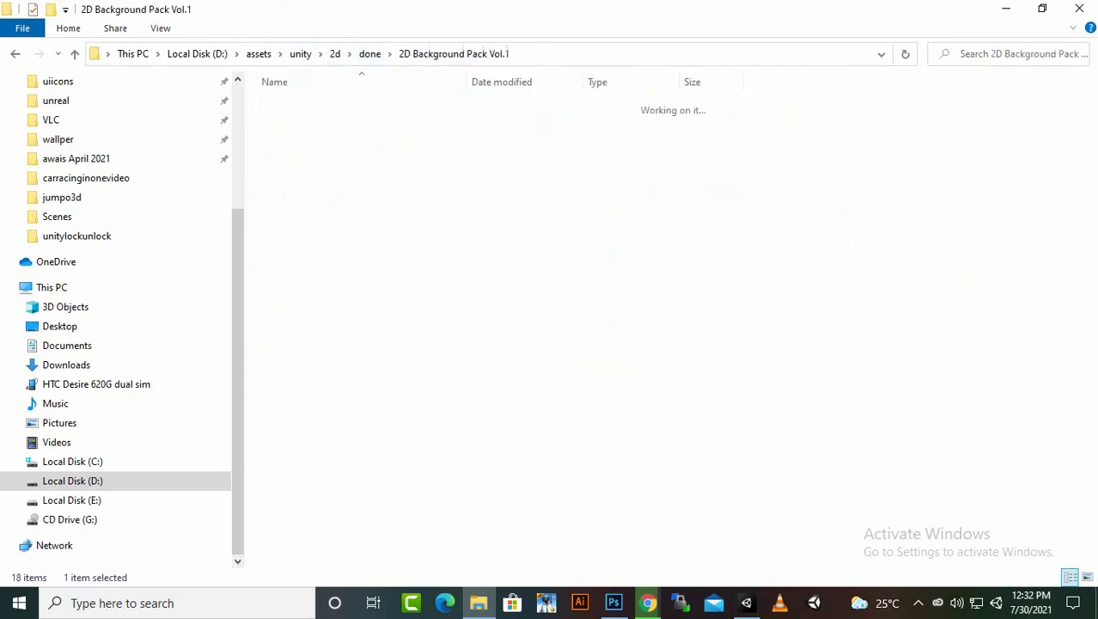
double_click(344, 105)
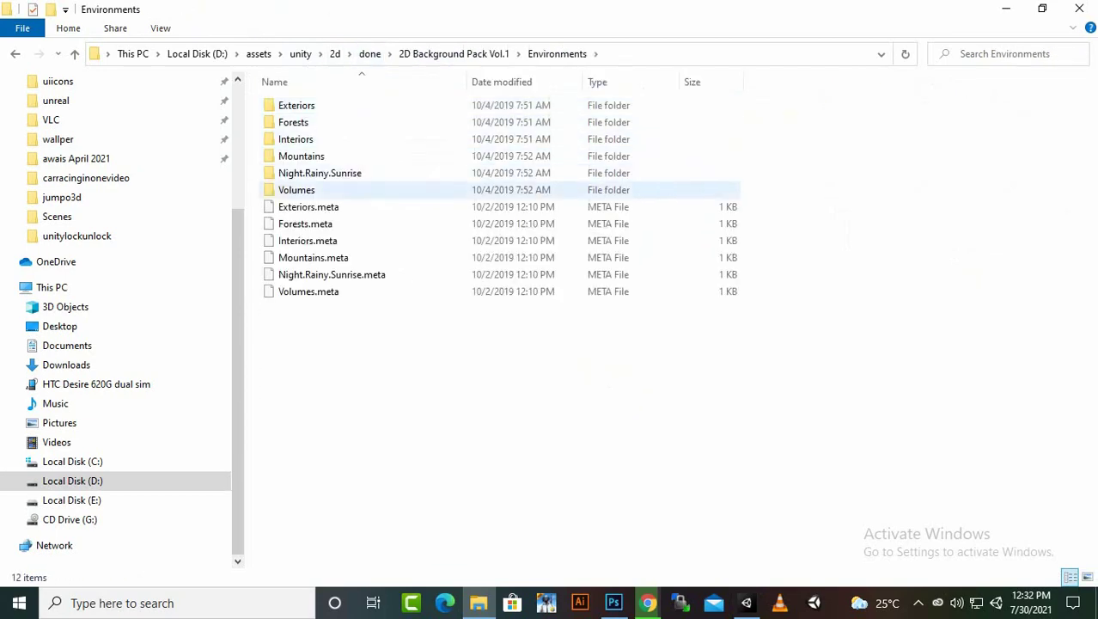
left_click(370, 54)
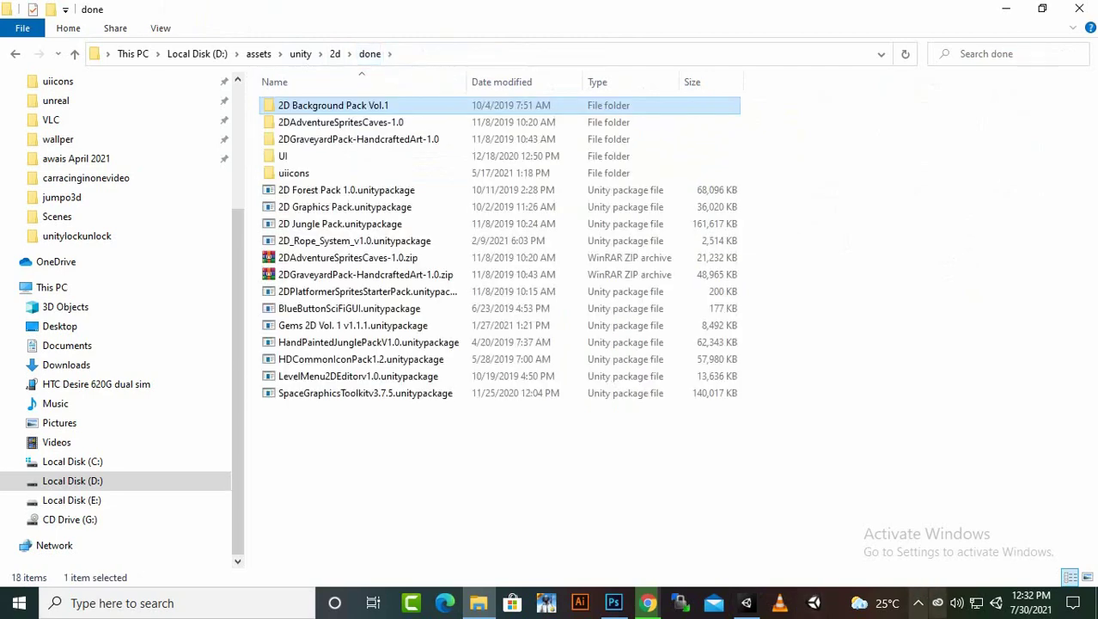
Step: Bring mainbackground.jpg into the project's square folder and apply Sprite (2D and UI) as its texture type
left_click(918, 603)
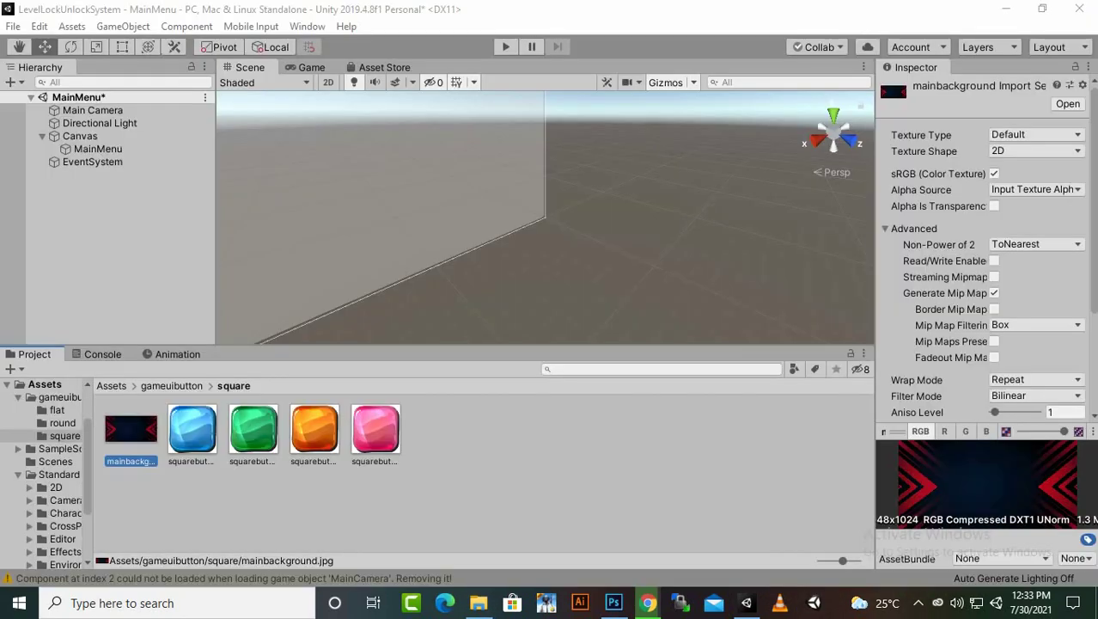
left_click(1036, 135)
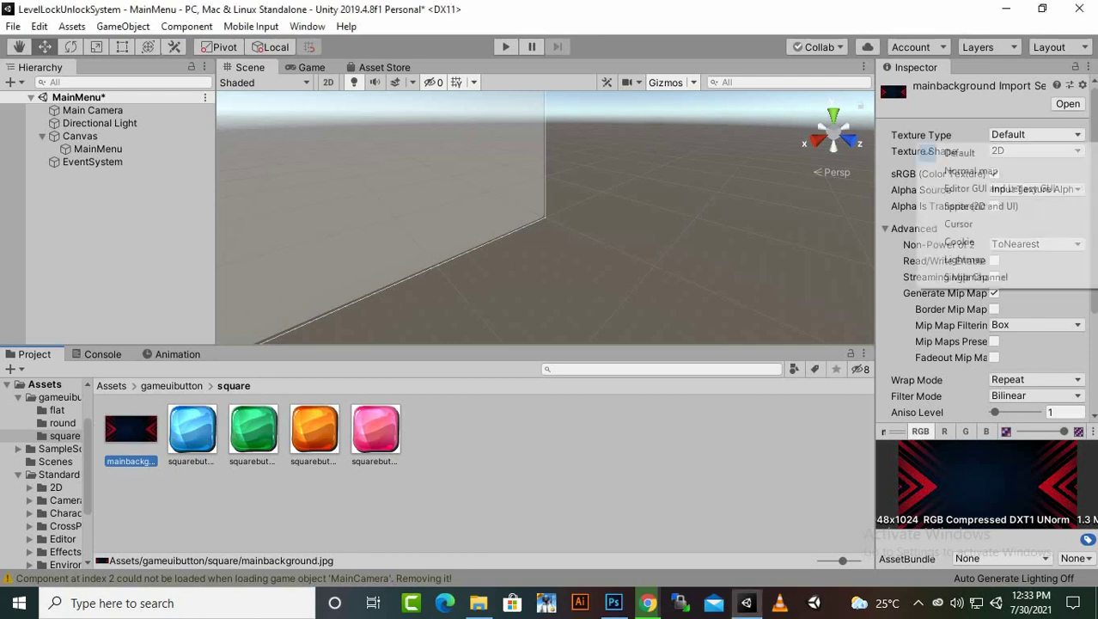
left_click(980, 206)
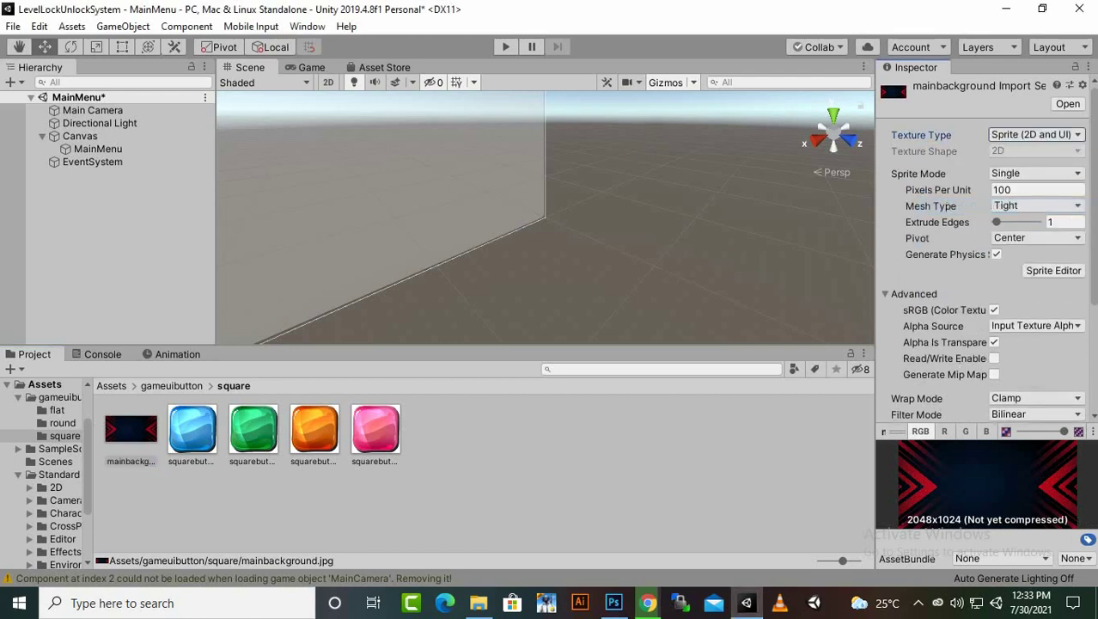
scroll(987, 241, "down", 4)
left_click(1067, 409)
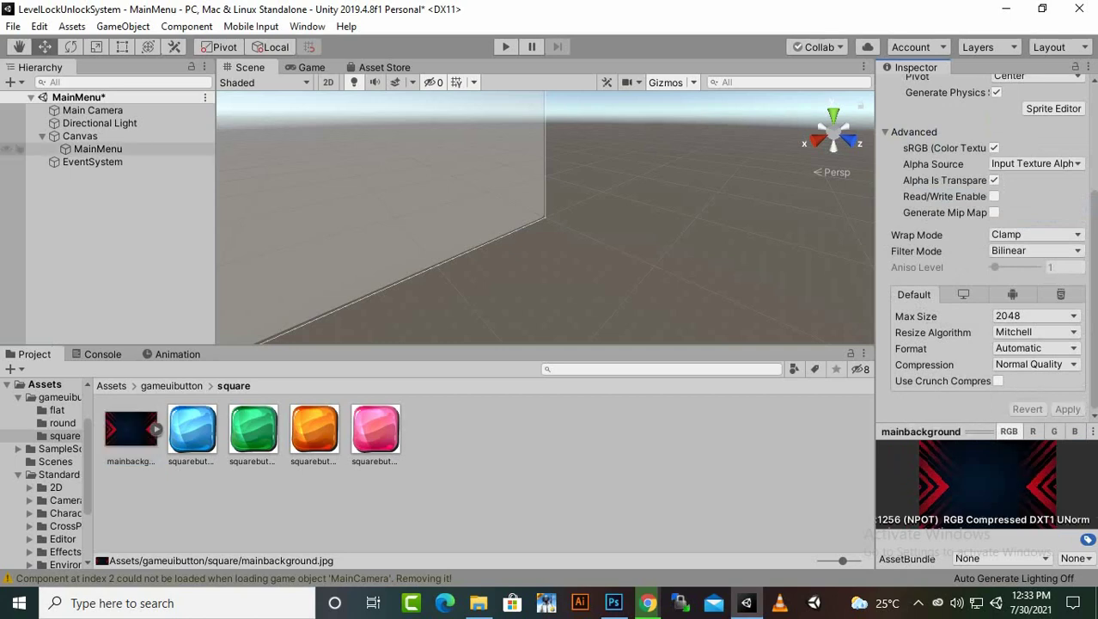
Step: Assign the mainbackground sprite as the source image of the MainMenu panel
left_click(98, 149)
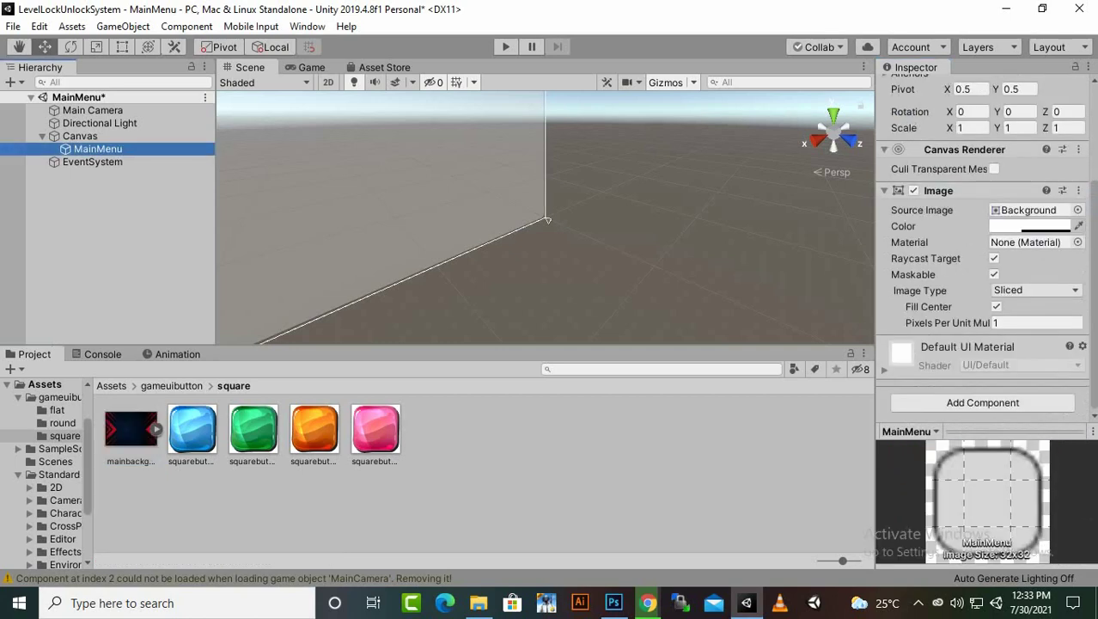
left_click_drag(130, 429, 1028, 209)
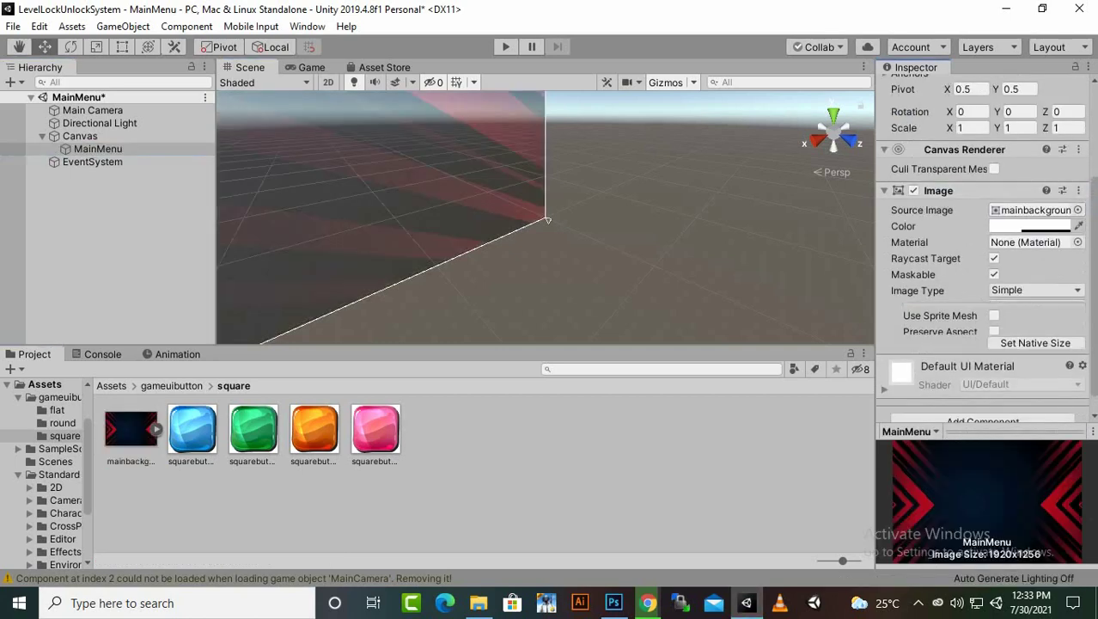
key("f")
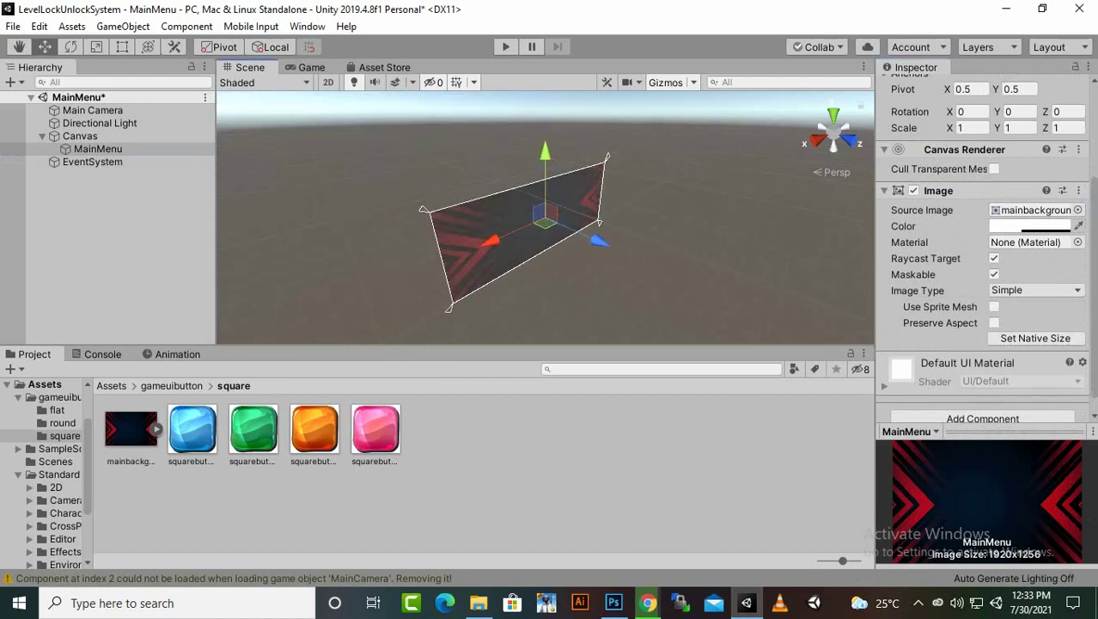
key("alt")
left_click_drag(439, 322, 1032, 242, "alt")
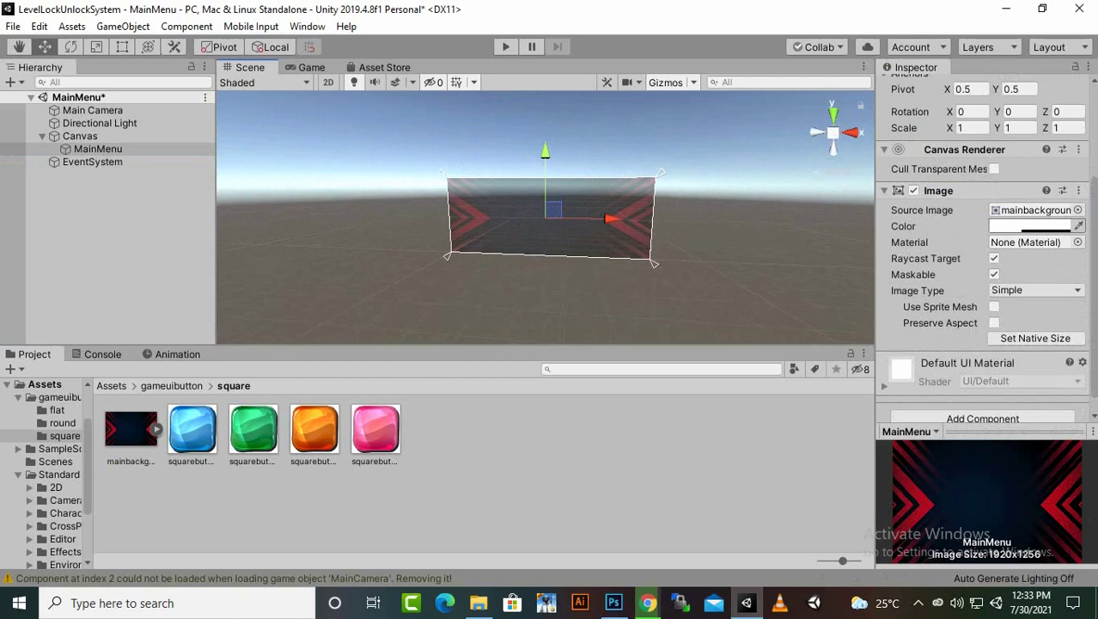
Step: Raise the alpha of the MainMenu panel's image color to fully opaque
left_click(1031, 226)
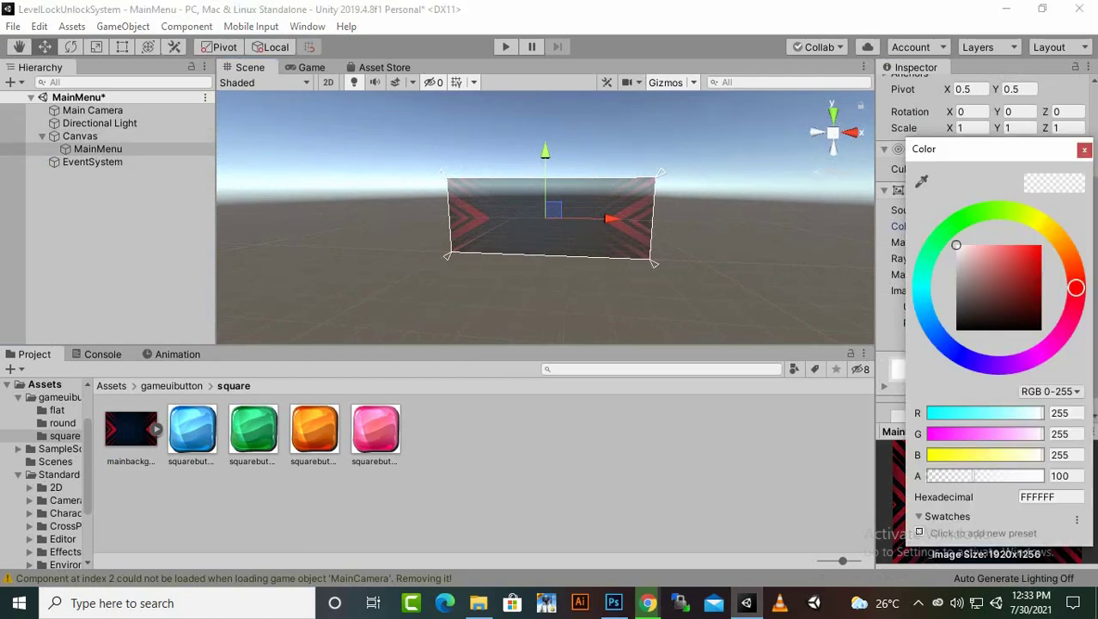
left_click_drag(974, 476, 1045, 476)
left_click(1084, 149)
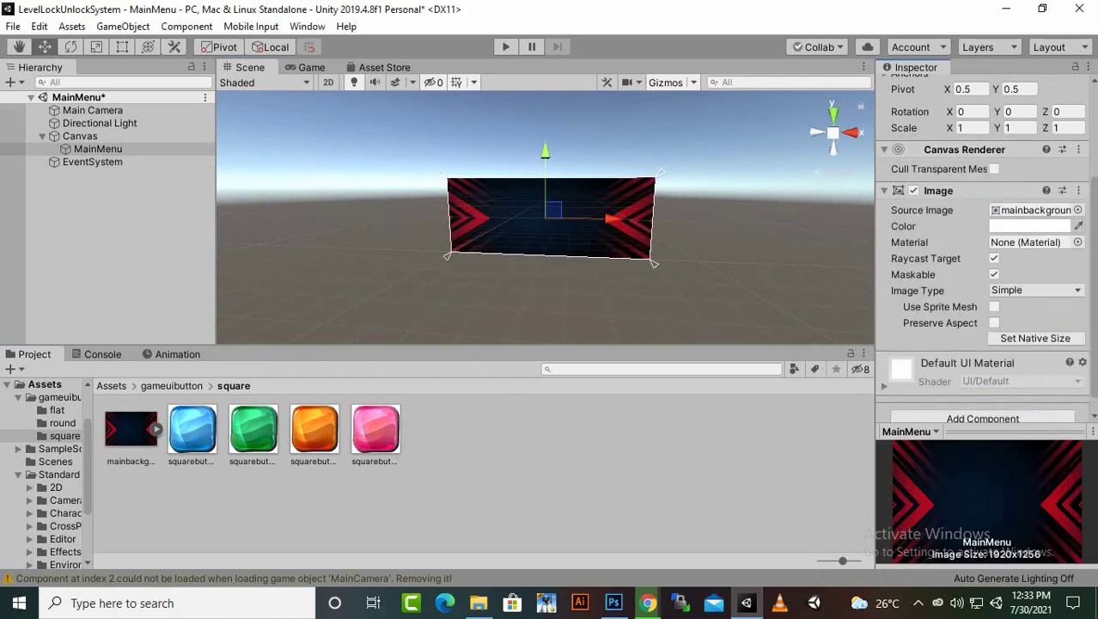
Step: Preview the menu background in the Game view at Free Aspect and enlarge the view slightly
left_click(311, 67)
left_click(378, 82)
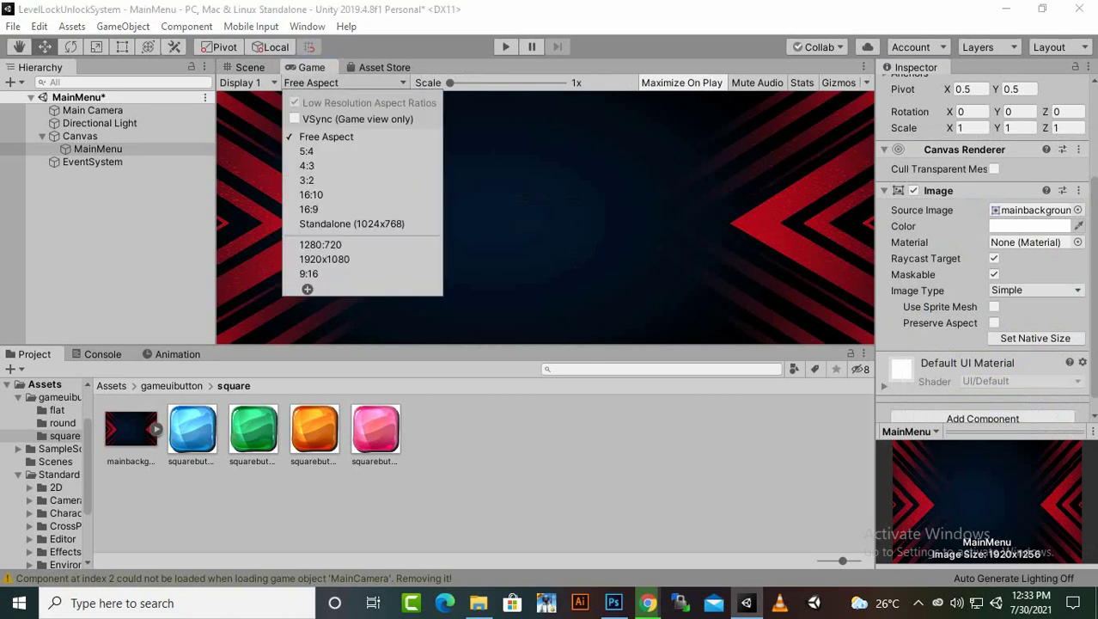
left_click(369, 84)
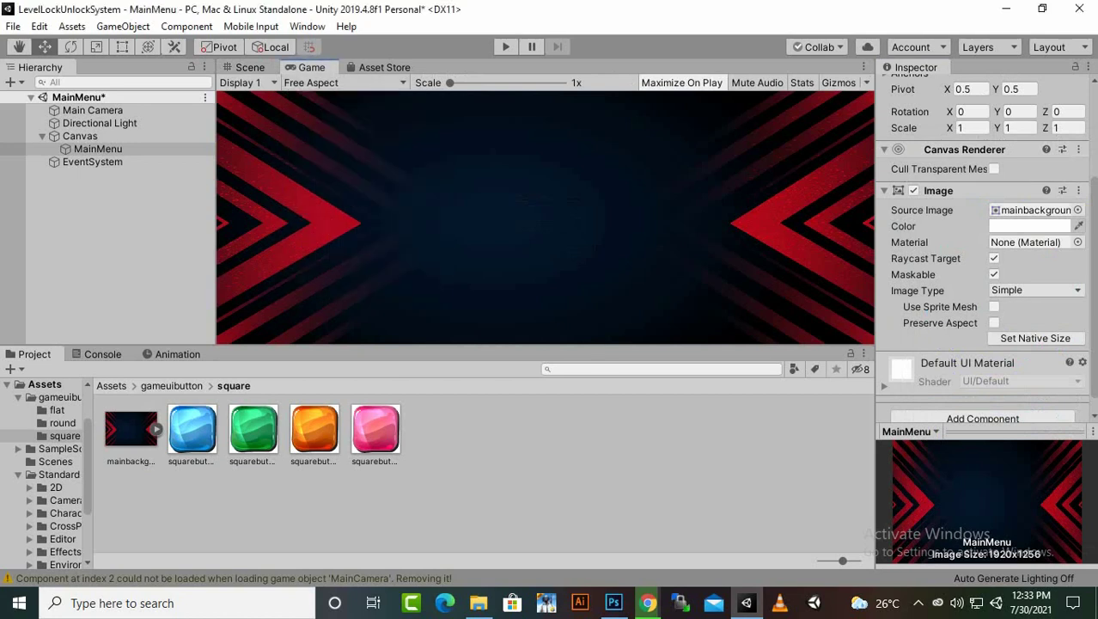
left_click_drag(545, 345, 544, 352)
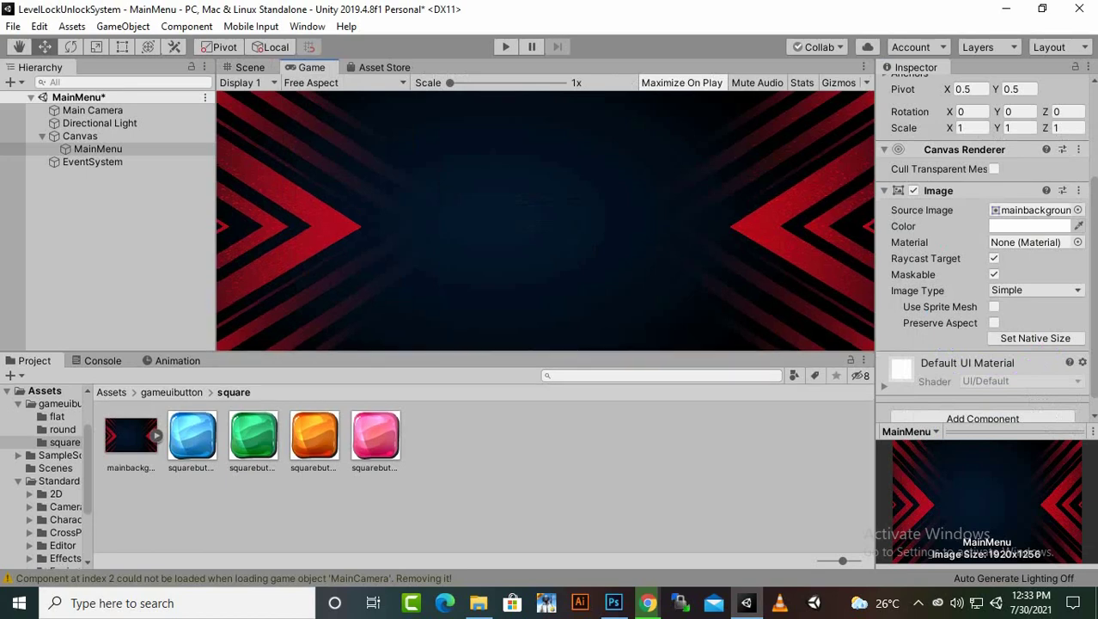
Step: Add a UI Button as a child of the Canvas and expand it in the hierarchy
left_click(79, 136)
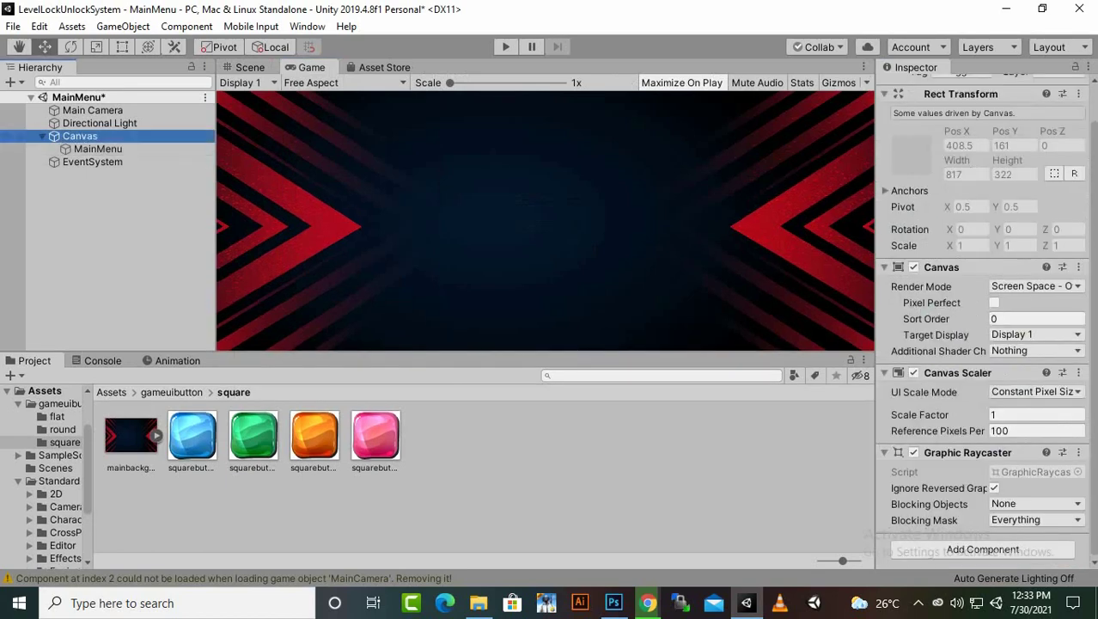
right_click(84, 136)
mouse_move(155, 408)
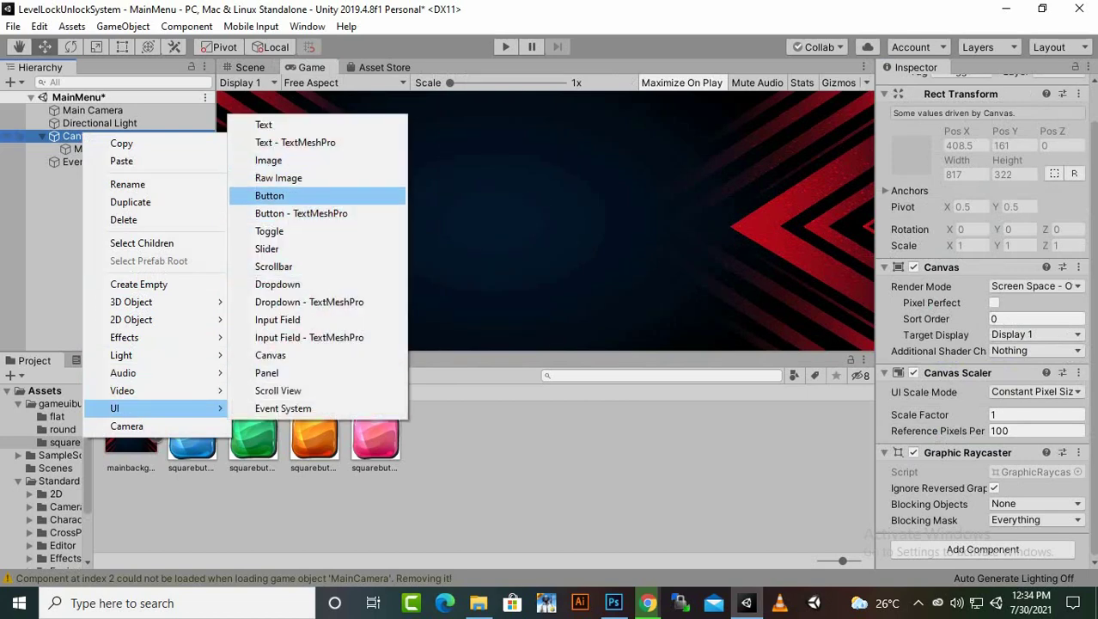
left_click(275, 196)
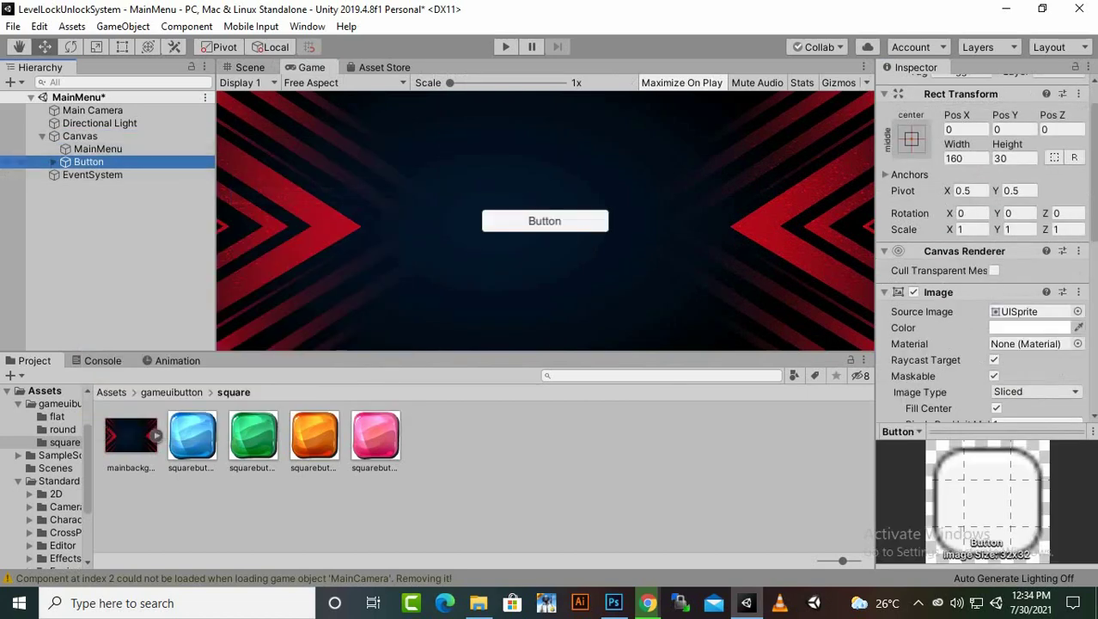
left_click(53, 162)
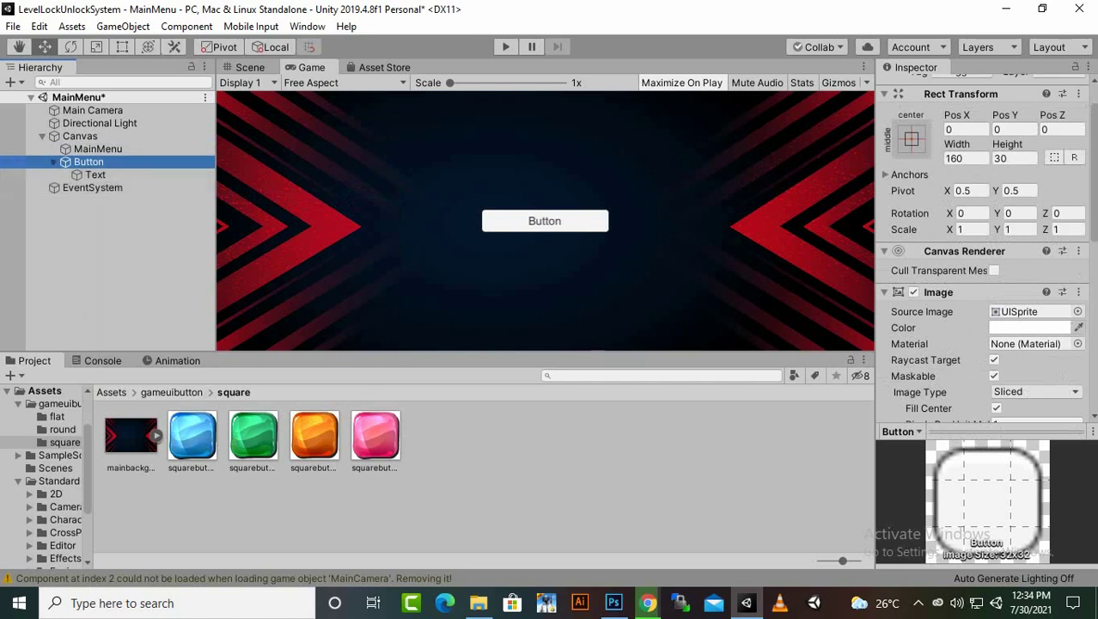
Step: Set the max size of all four button textures in the gameuibutton flat folder to 512
left_click(177, 392)
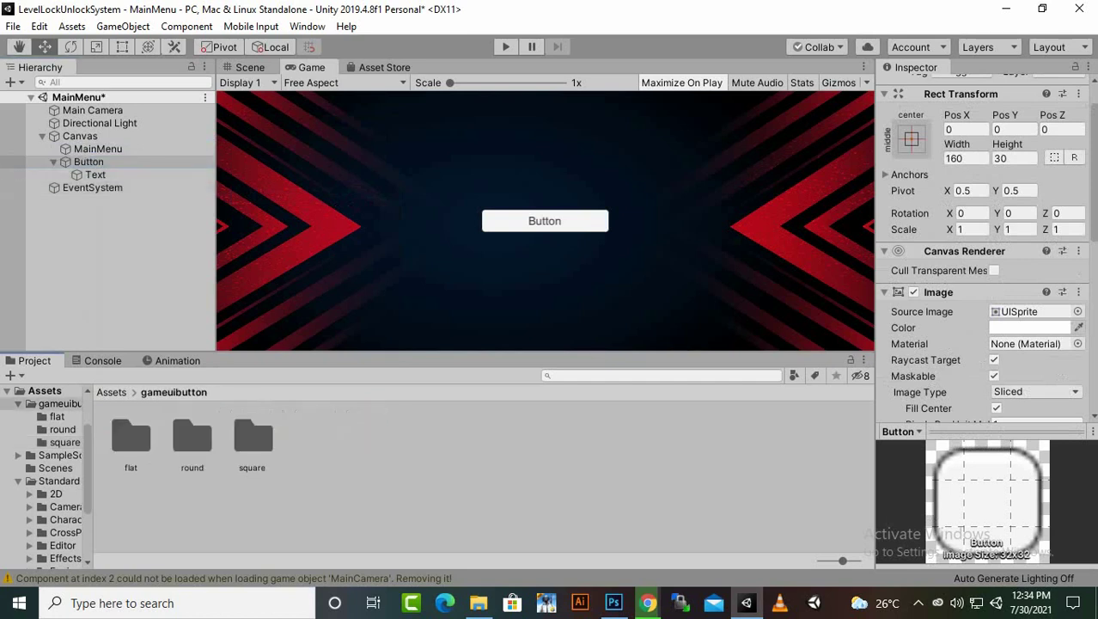
double_click(131, 436)
left_click(131, 437)
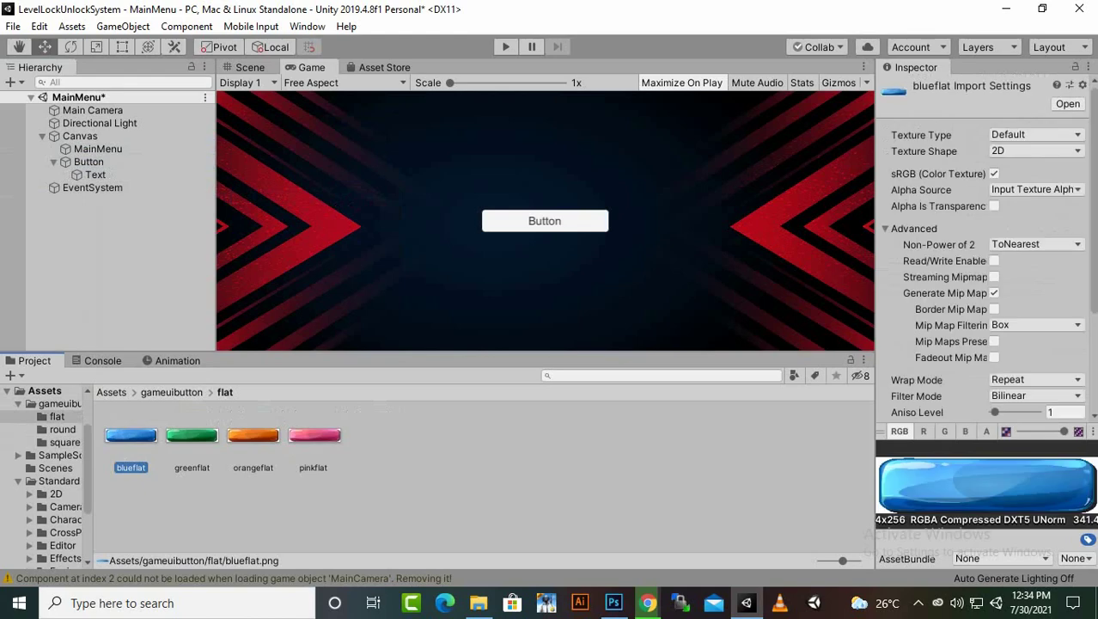
left_click(315, 437, "shift")
scroll(986, 258, "down", 3)
left_click(1035, 316)
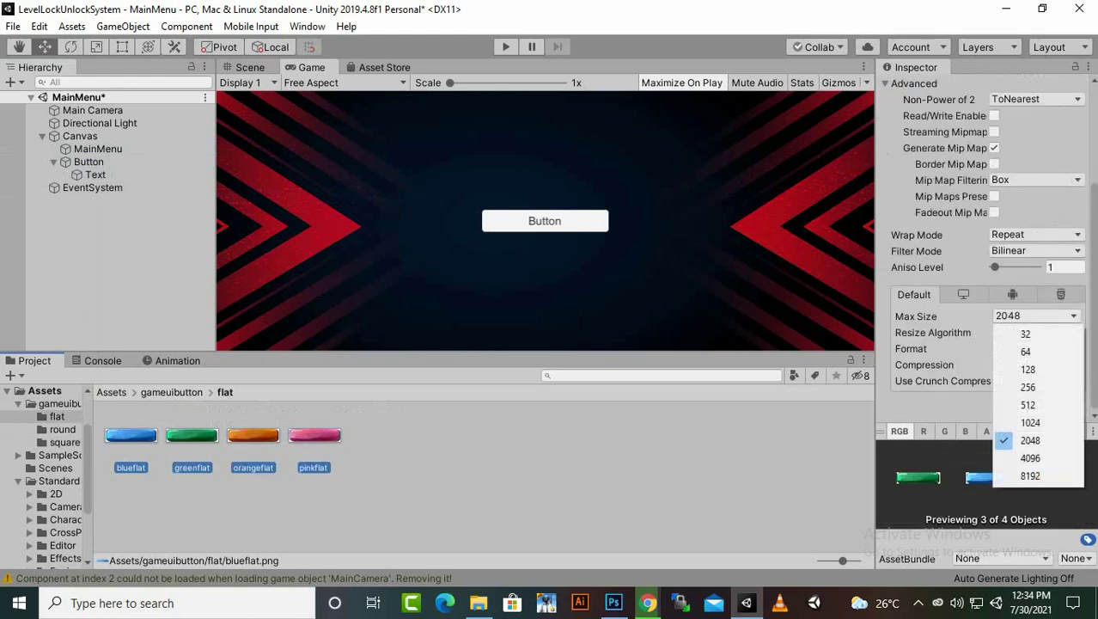
left_click(1031, 405)
Step: Change the texture type of the four flat button images to Sprite (2D and UI) and apply the import settings
scroll(986, 258, "up", 3)
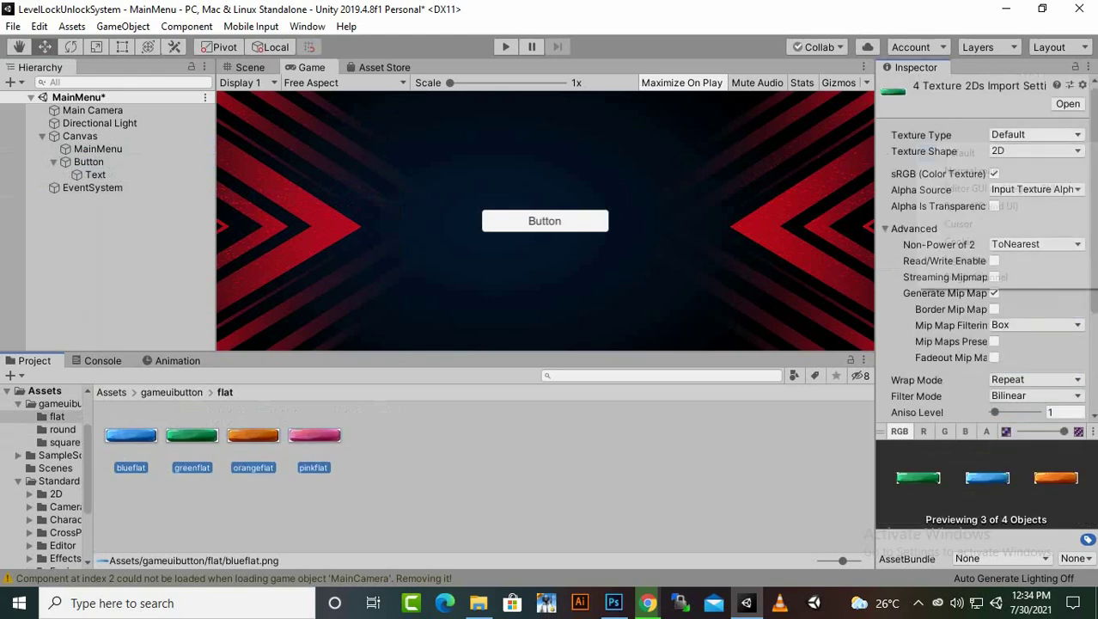
left_click(1036, 134)
left_click(971, 272)
scroll(986, 258, "down", 3)
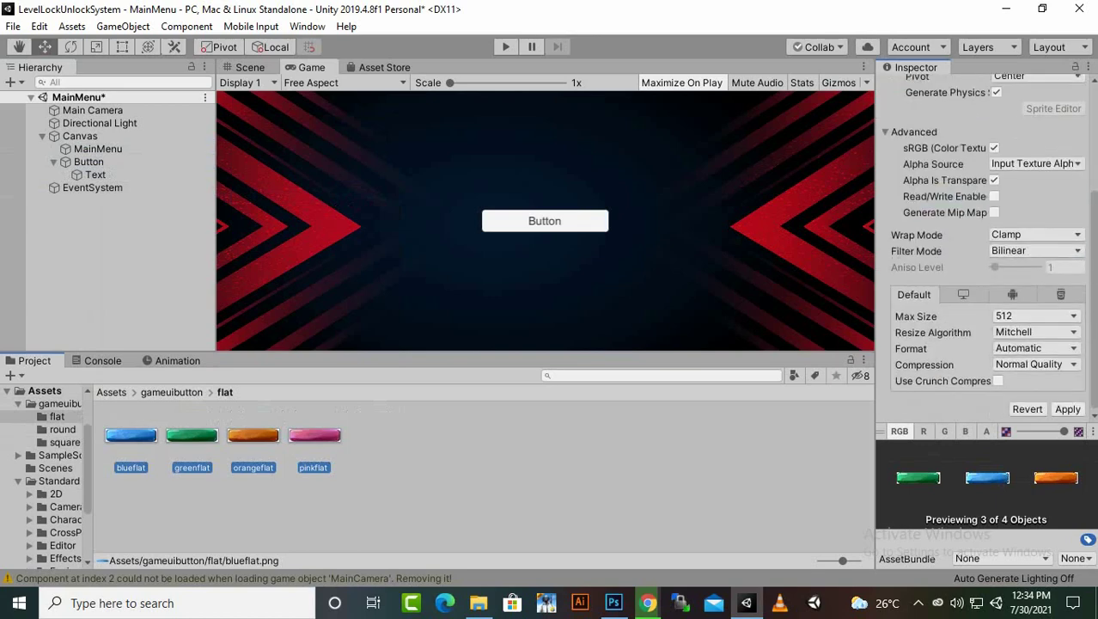
left_click(1068, 409)
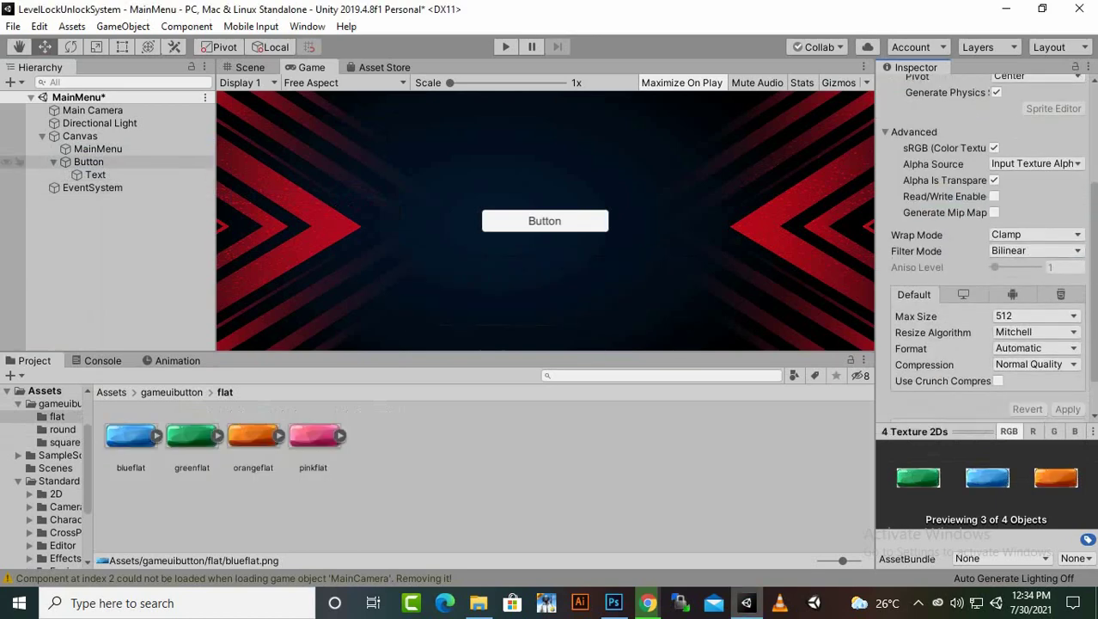
Step: Assign the blueflat sprite as the Button's source image and delete the Button's Text child
left_click(89, 161)
left_click_drag(130, 436, 1031, 186)
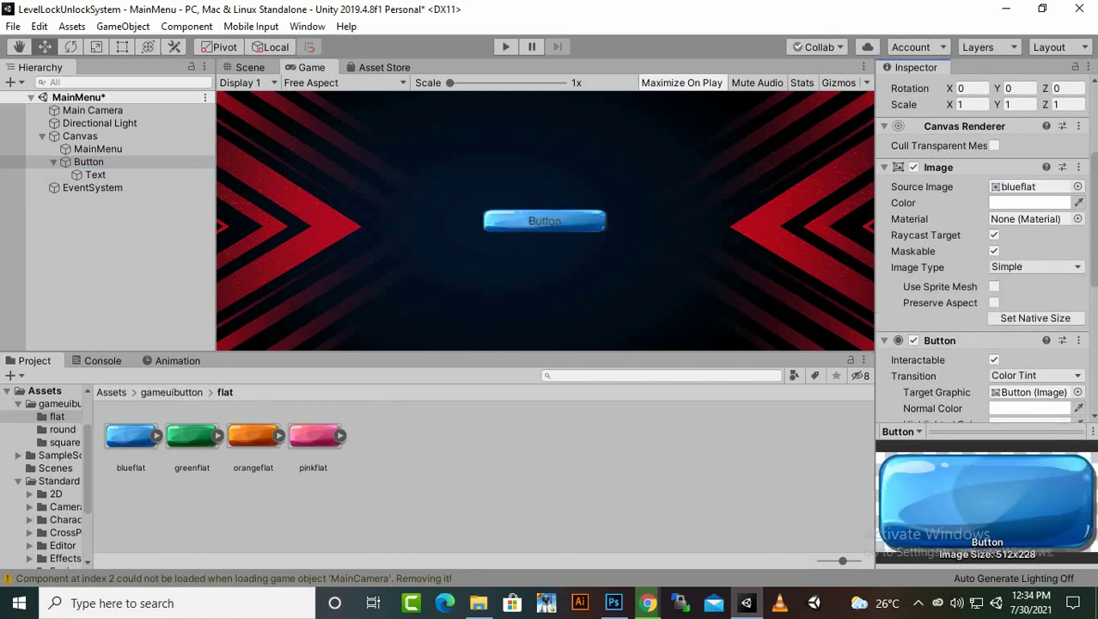
left_click(95, 174)
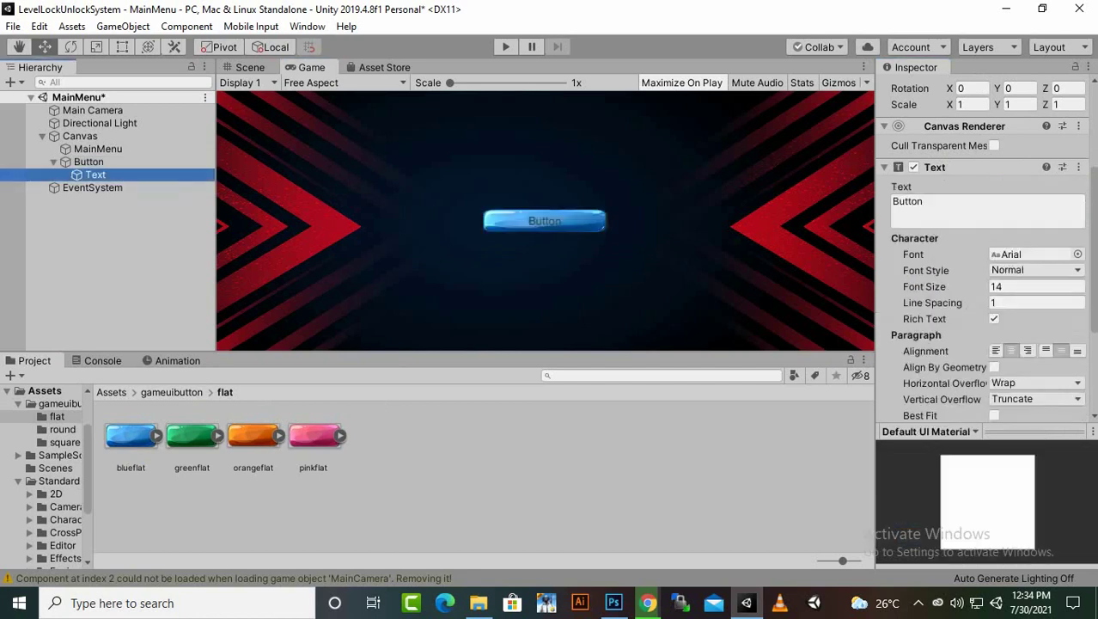
key("Delete")
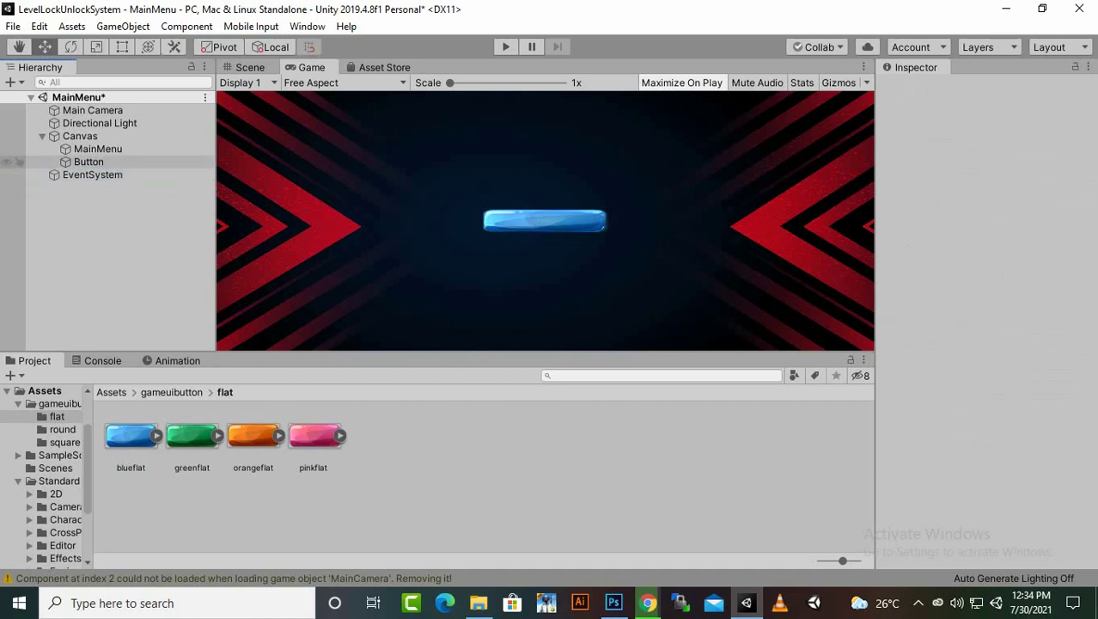
Step: Rename the Button under the Canvas to Play
right_click(71, 163)
left_click(115, 214)
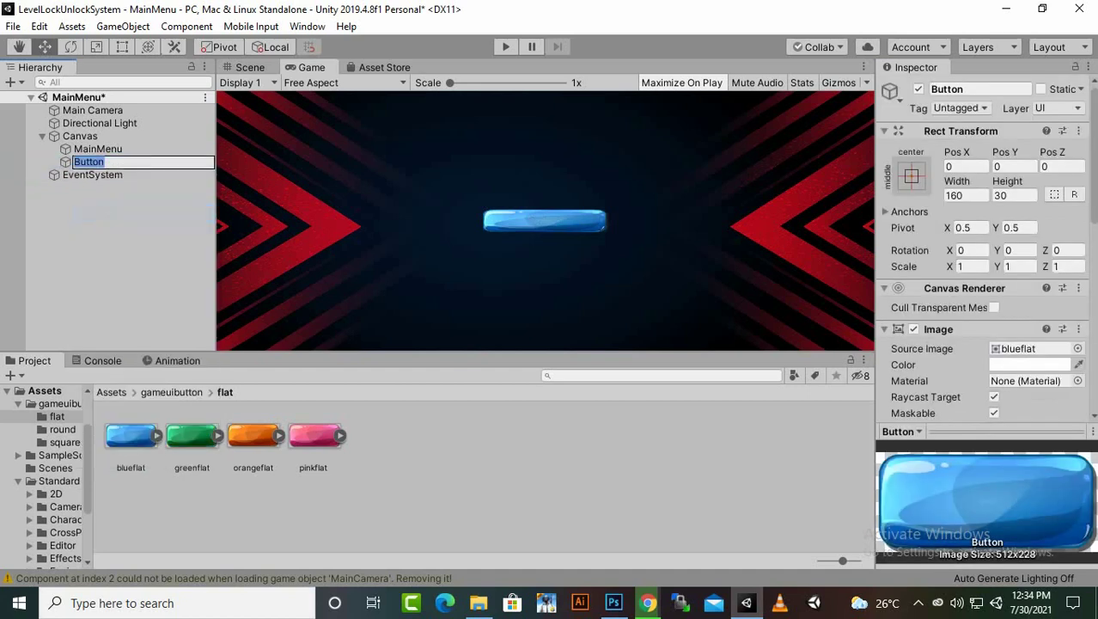
type("Play")
key("Return")
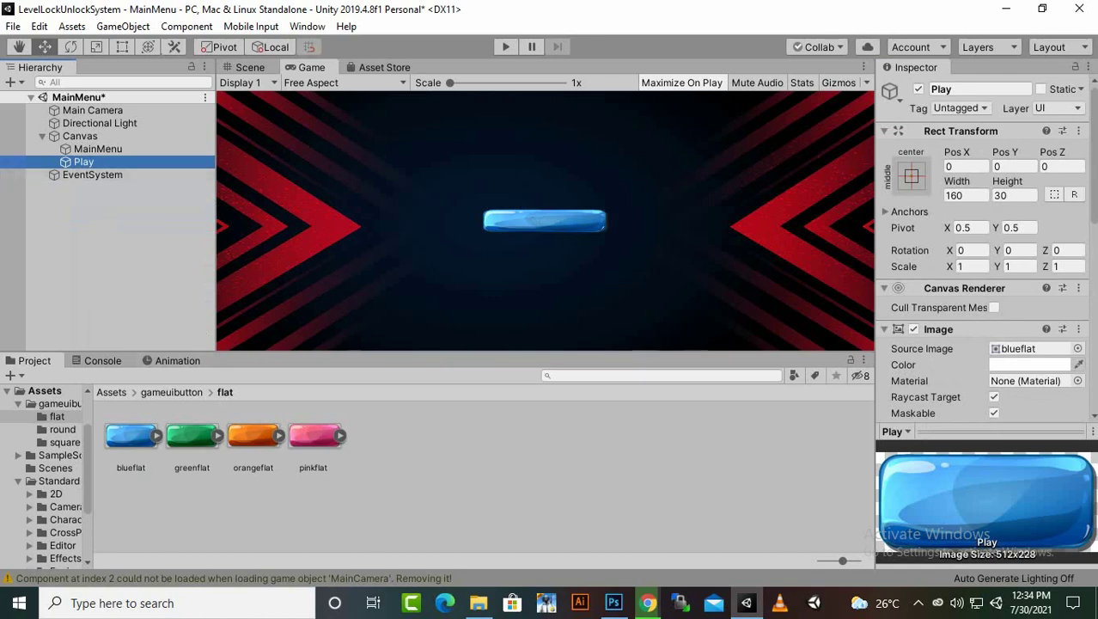
Step: Add a UI Text object as a child of the Canvas
right_click(86, 136)
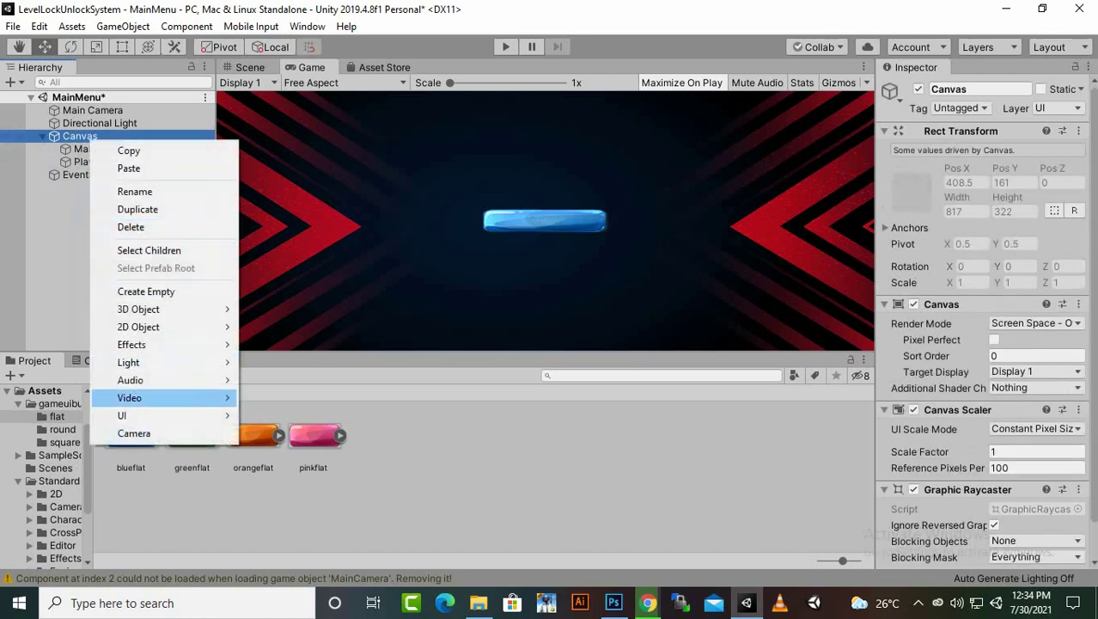
mouse_move(137, 415)
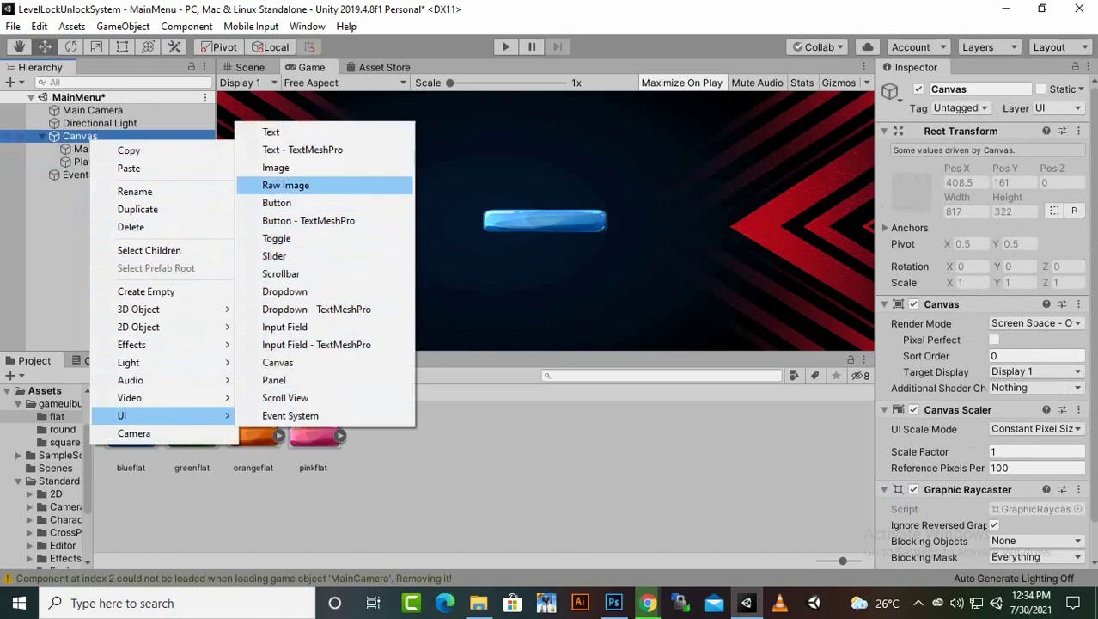
left_click(284, 131)
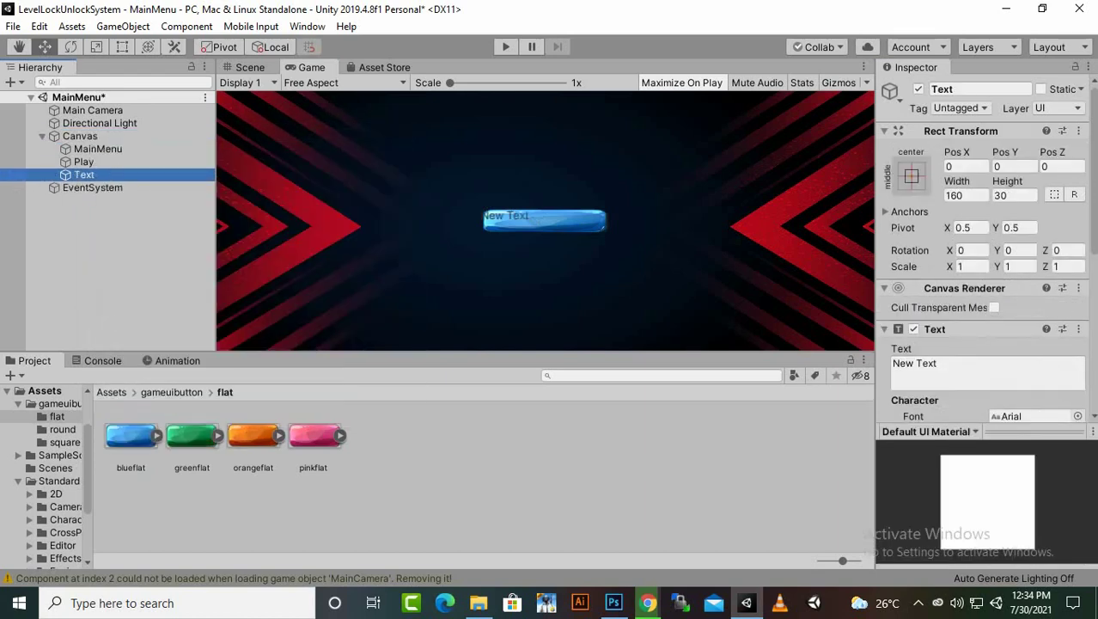
Step: Scale the Play button vertically to a Y scale of about 1.379 in the Scene view
left_click(84, 162)
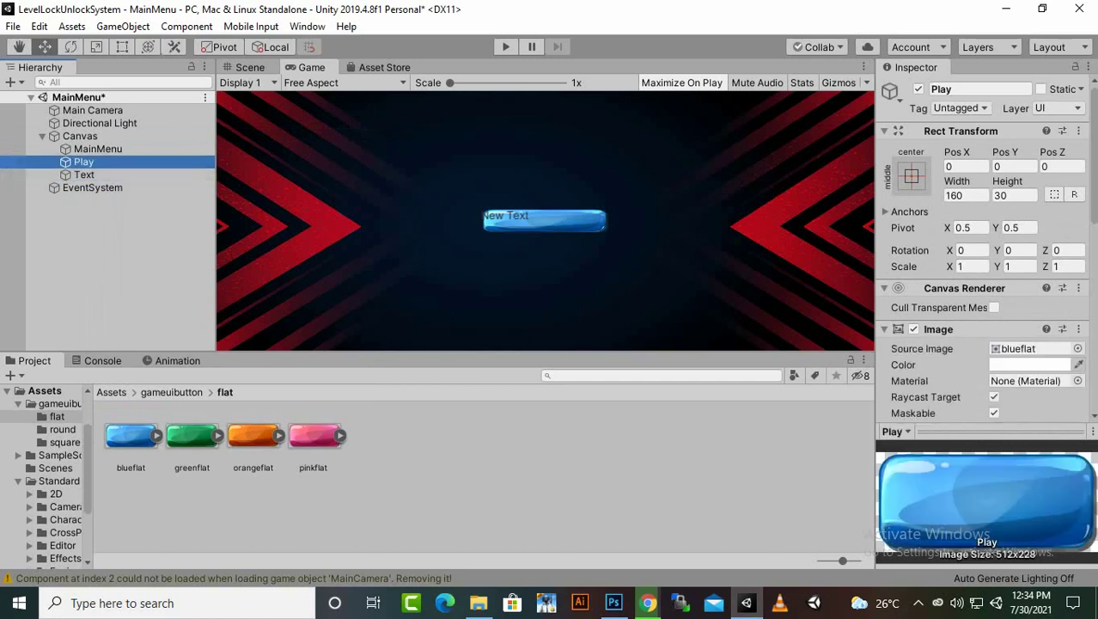
key("t")
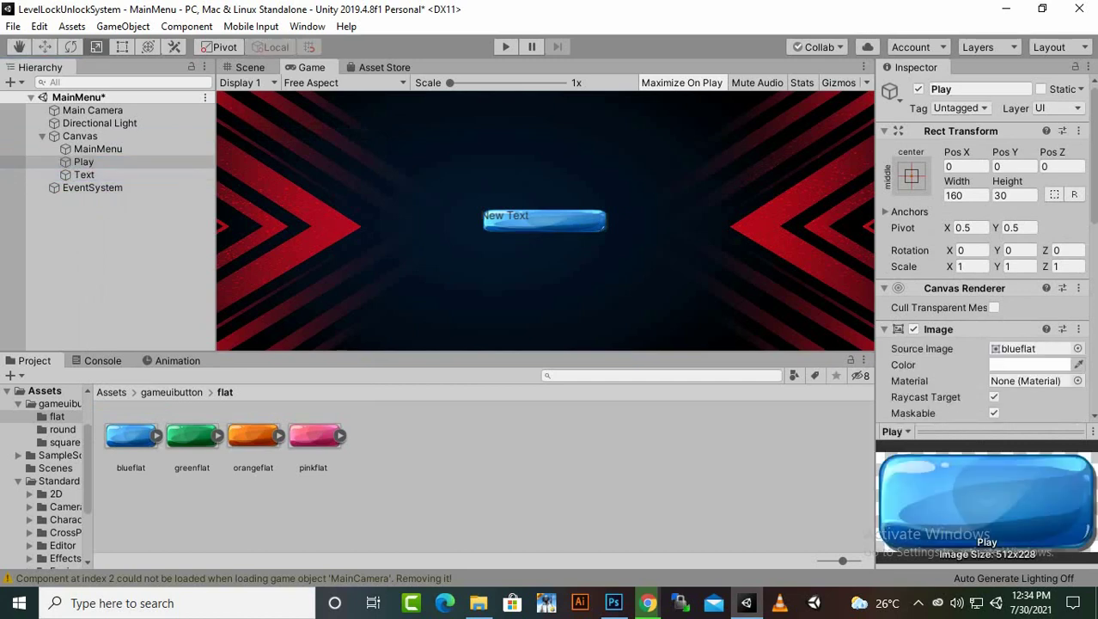
left_click(250, 67)
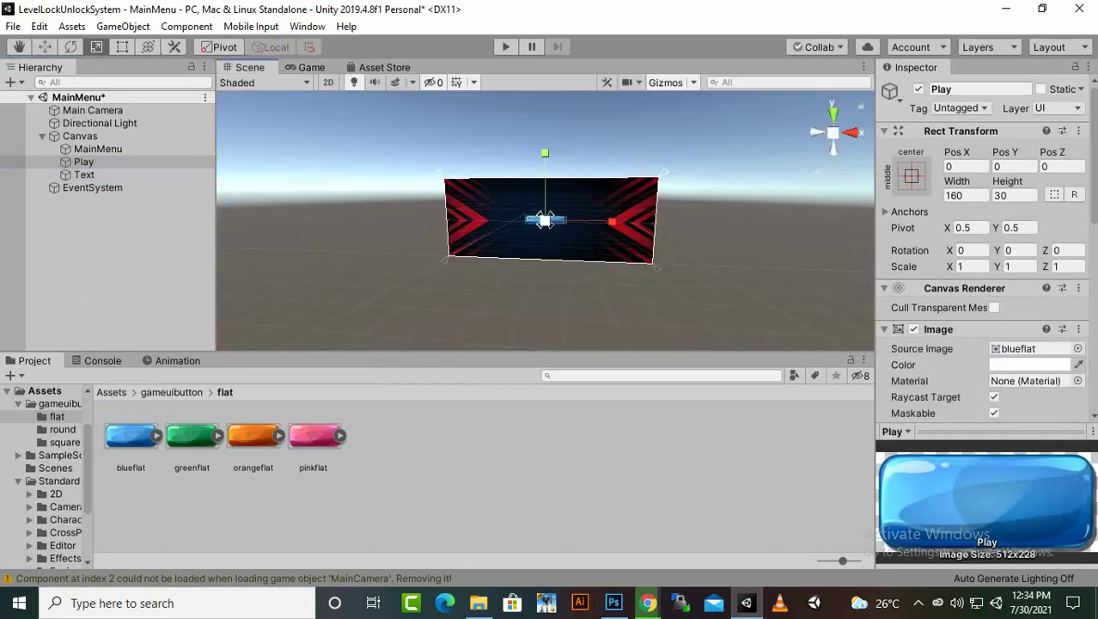
left_click_drag(545, 153, 545, 125)
key("f")
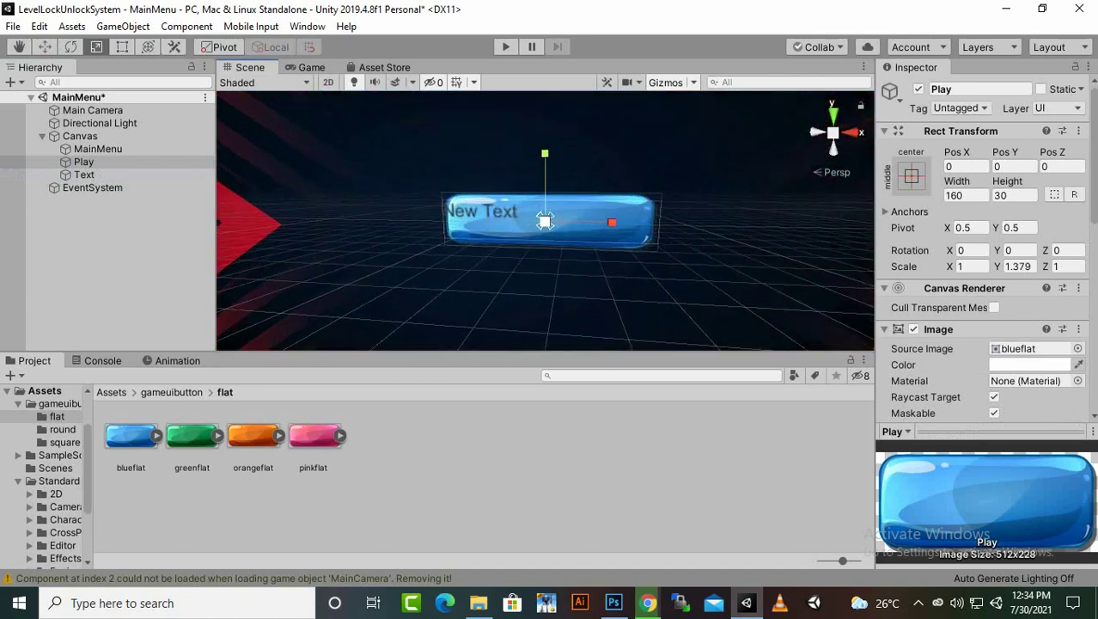
Step: Set the content of the new Text object to PLAY
left_click(85, 161)
left_click(84, 174)
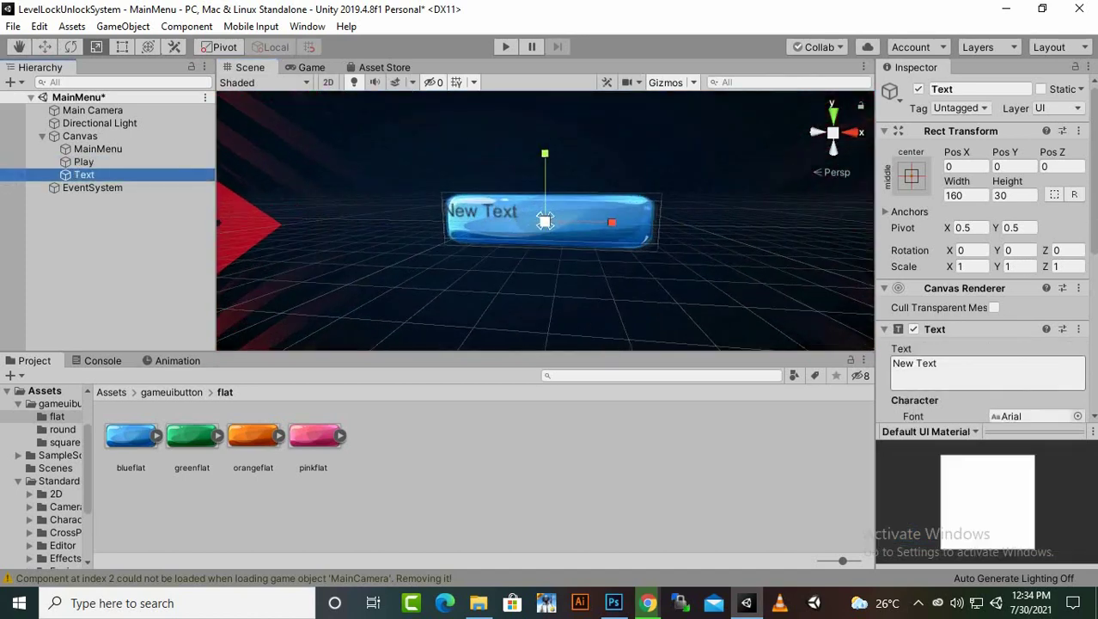
left_click(962, 371)
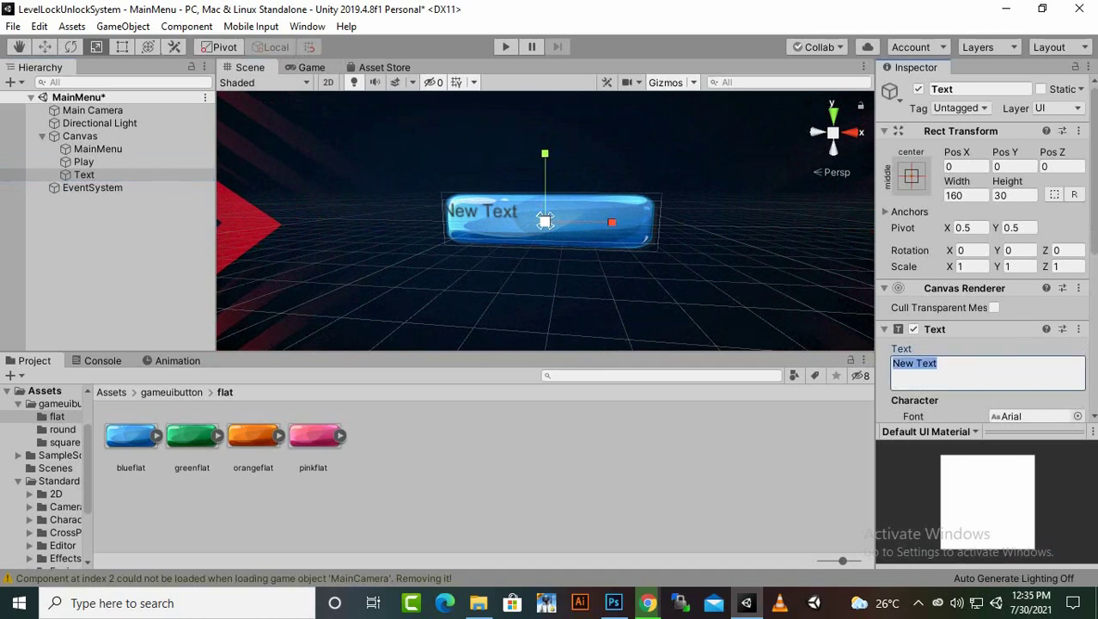
type("PLAY")
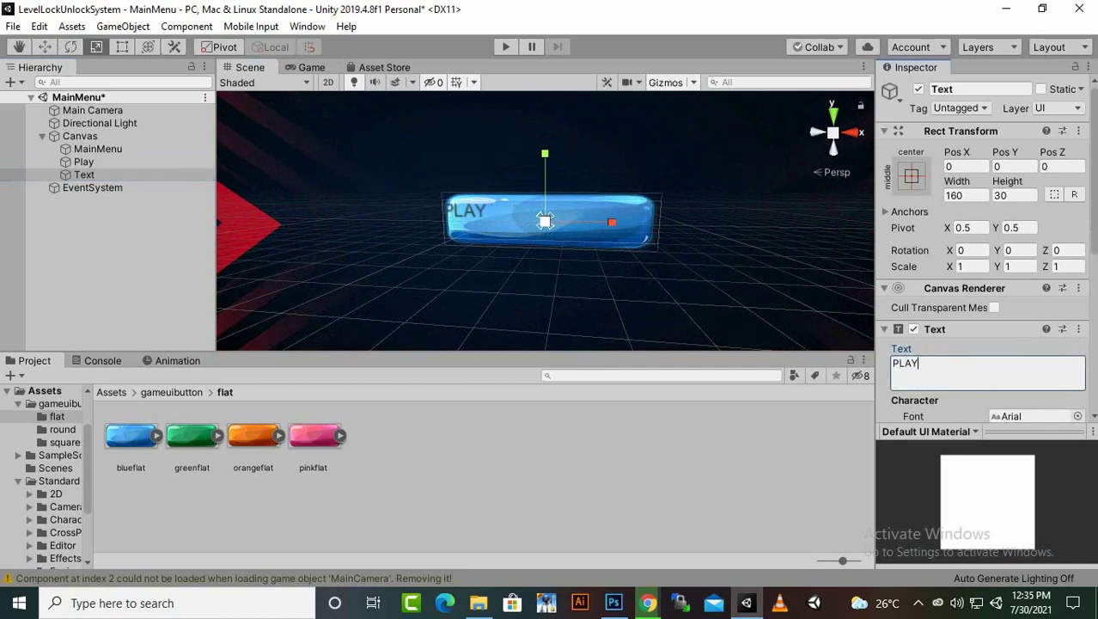
Step: Change the PLAY text's color to white (FFFFFF) and leave its Best Fit option off
scroll(1014, 317, "down", 5)
left_click(994, 287)
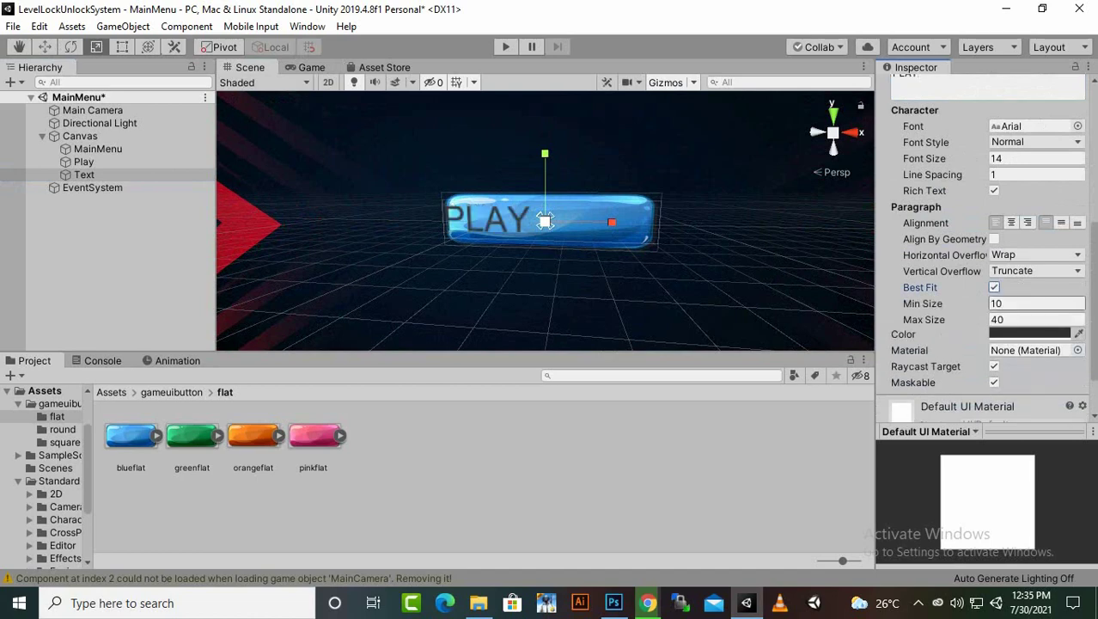
left_click(1030, 333)
left_click_drag(999, 304, 956, 245)
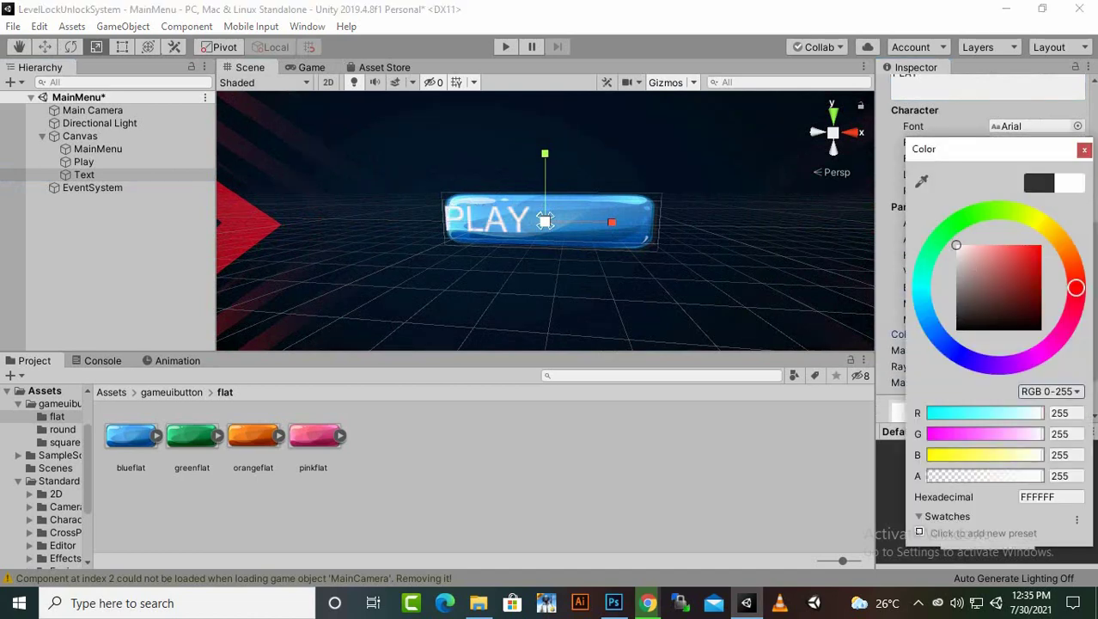
left_click(1086, 149)
left_click(995, 287)
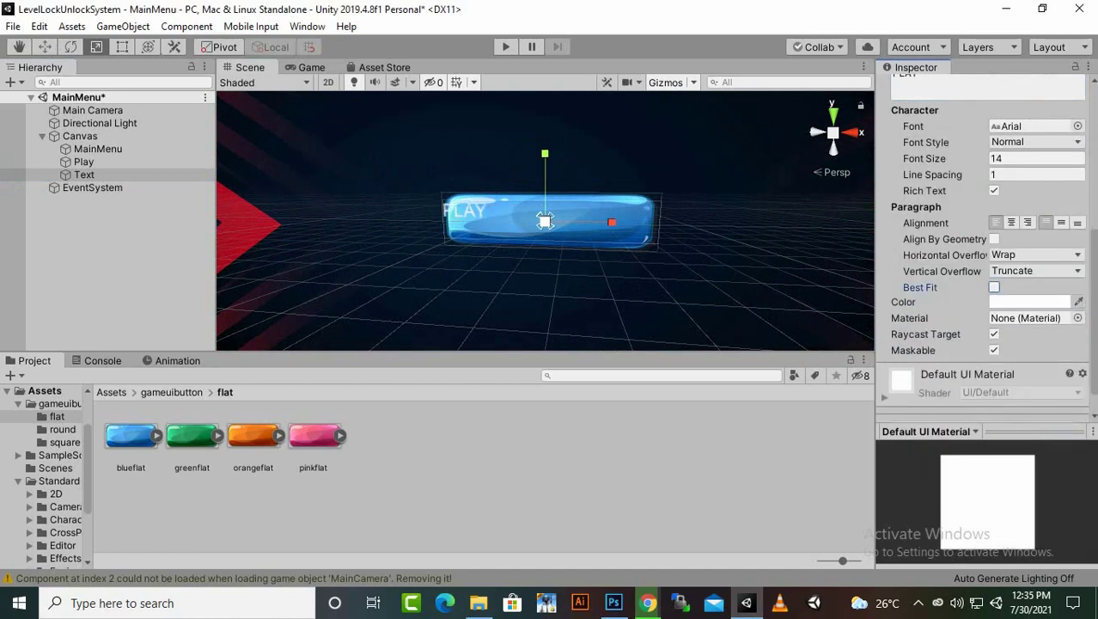
Step: Set the PLAY text to Bold with font size 36 and center it both horizontally and vertically
left_click(1036, 142)
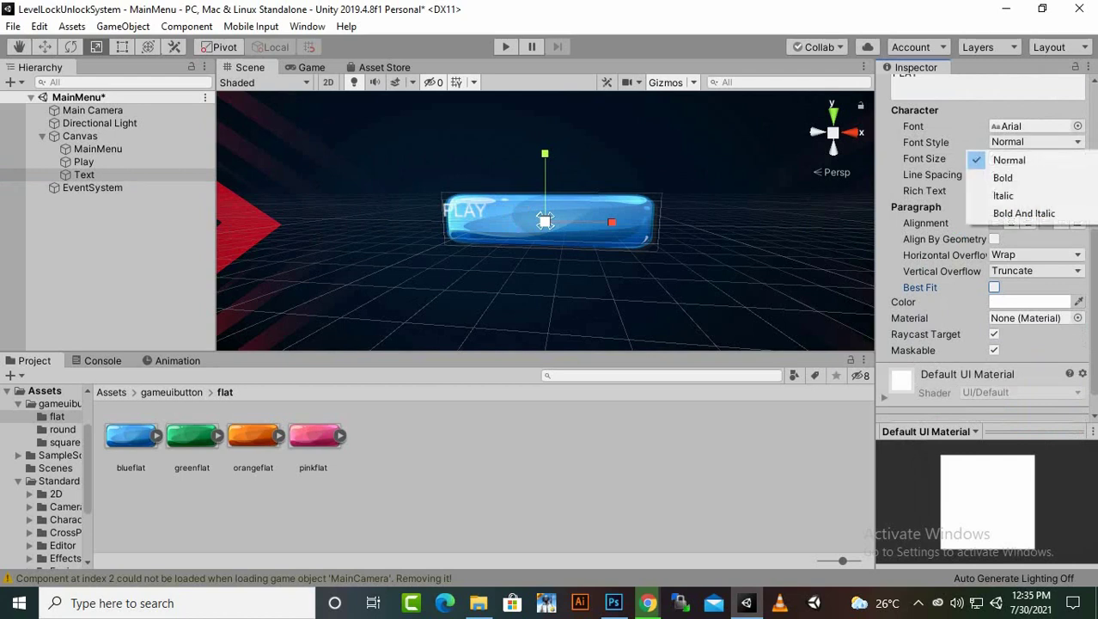
left_click(1007, 182)
left_click(1014, 158)
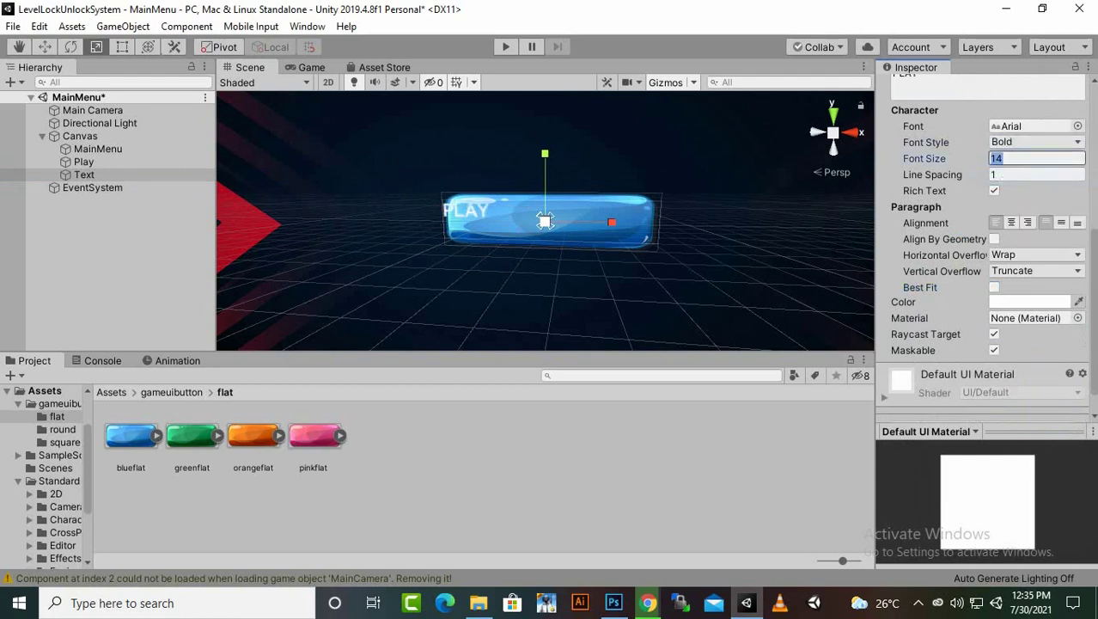
type("3")
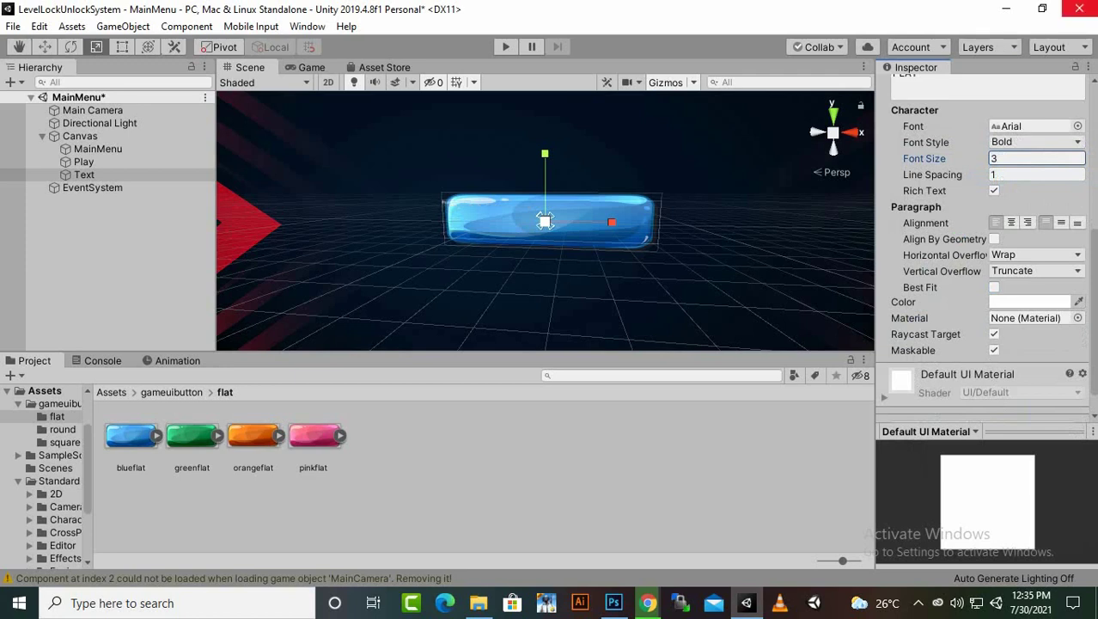
double_click(997, 158)
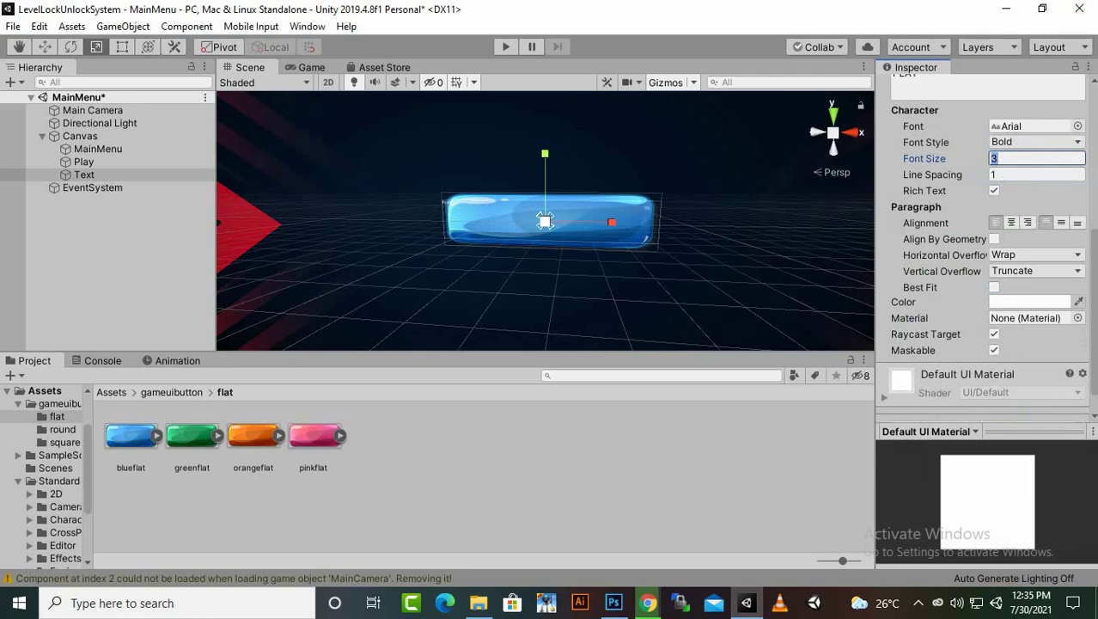
type("36")
left_click(1011, 222)
left_click(1061, 223)
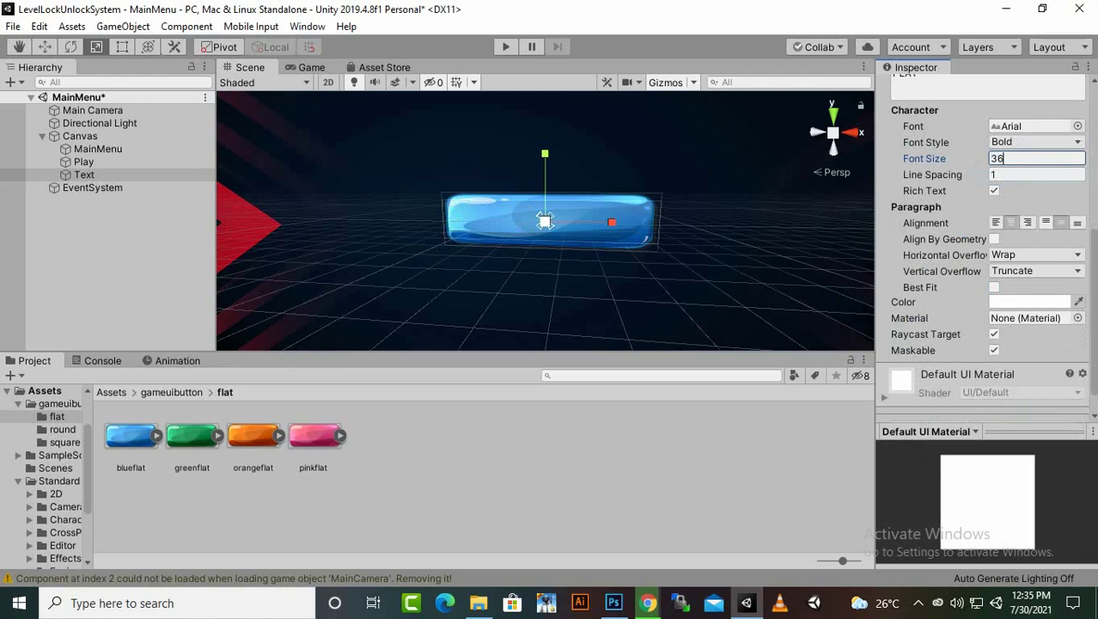
Step: Set both the horizontal and vertical overflow of the PLAY text to Overflow
left_click(1036, 255)
left_click(1036, 291)
left_click(1036, 270)
left_click(1035, 306)
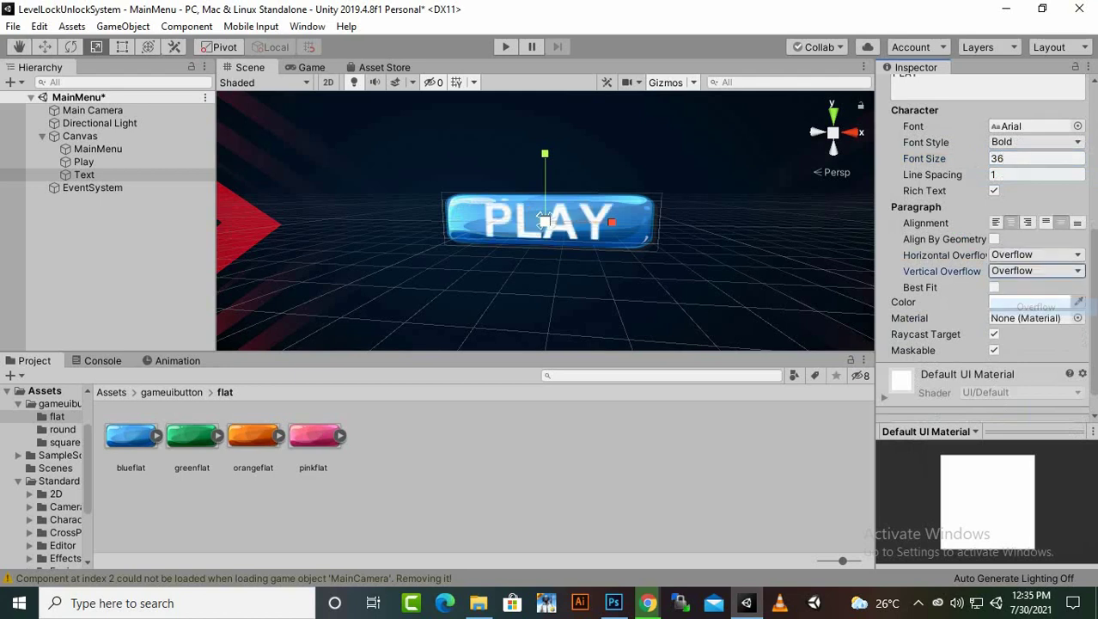
Step: Make the Text object a child of the Play button and set its font size to 28
left_click_drag(84, 175, 83, 161)
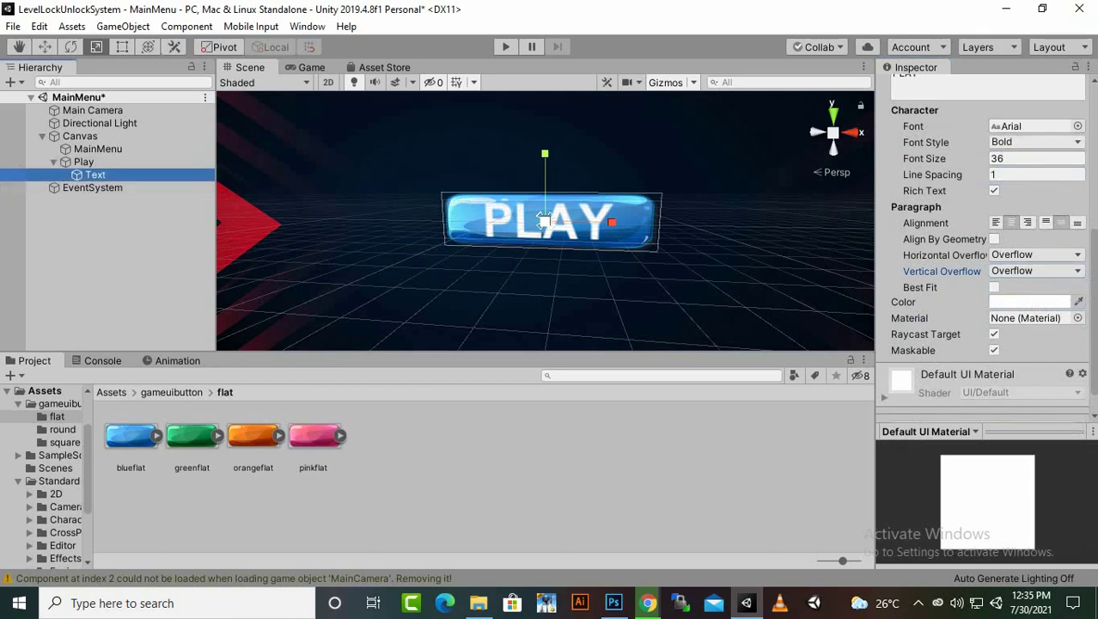
left_click(1031, 158)
type("28")
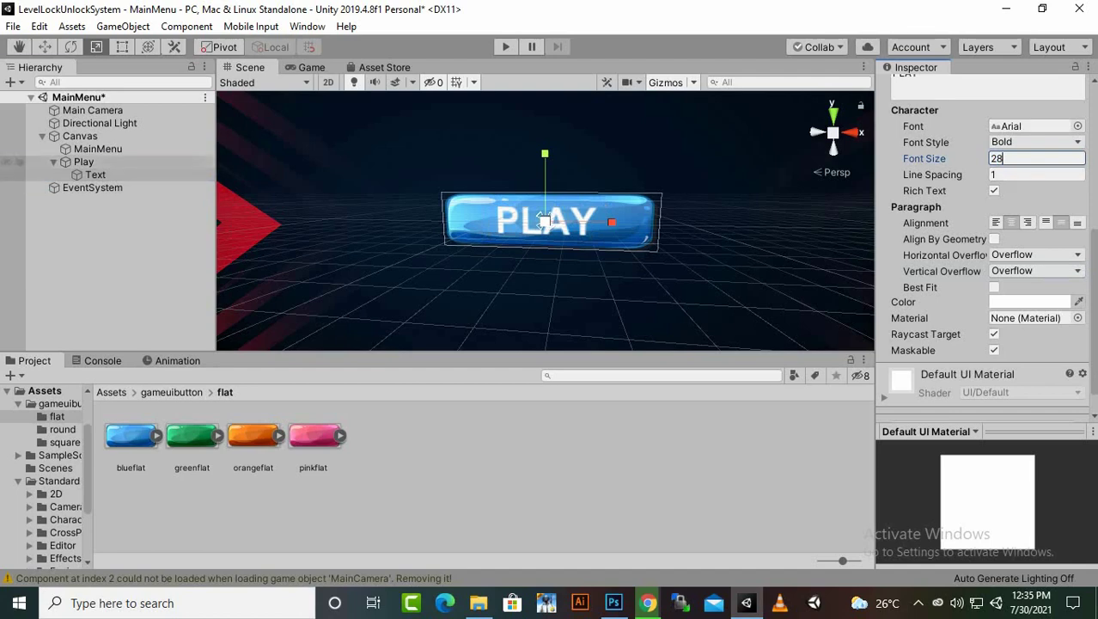
Step: Make the Play button a child of the MainMenu panel under the Canvas
left_click(83, 161)
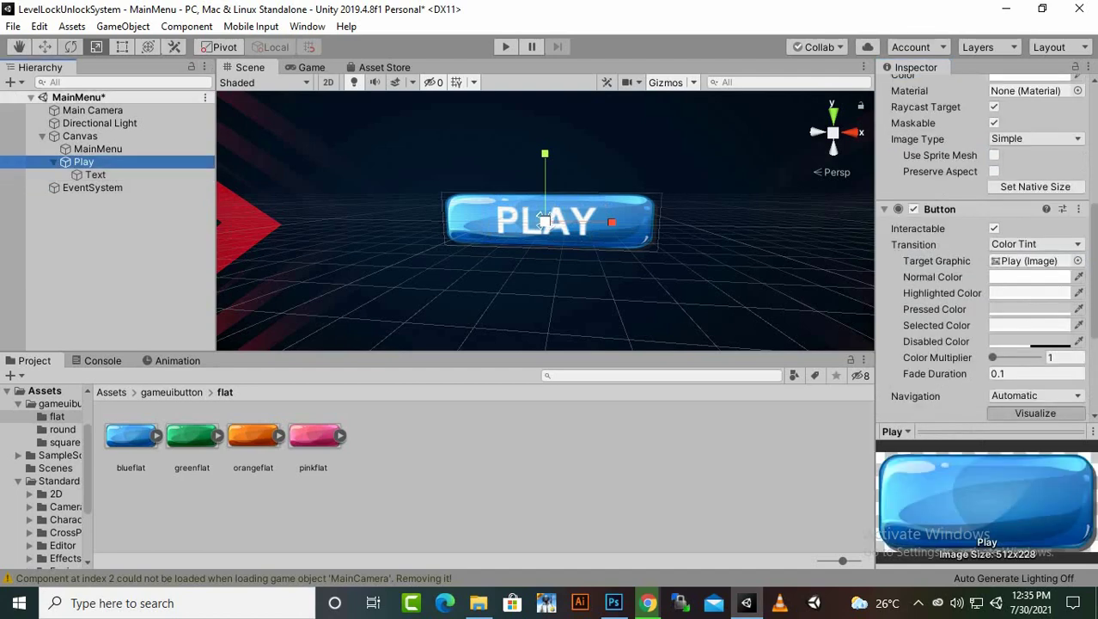
left_click(44, 47)
scroll(545, 221, "down", 3)
scroll(544, 219, "down", 5)
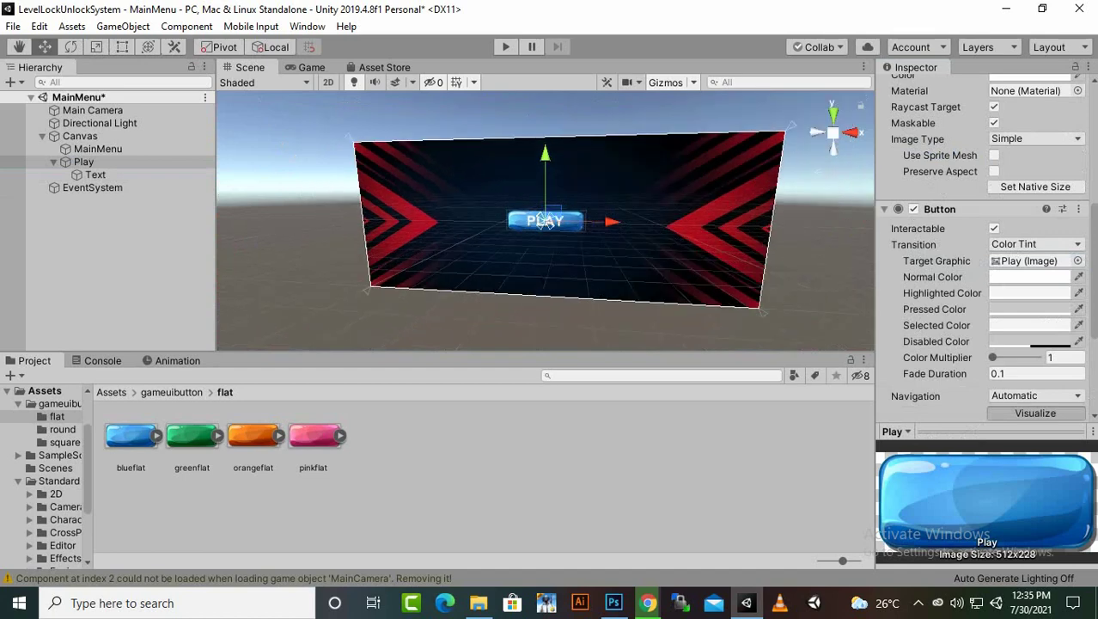
scroll(544, 220, "up", 2)
mouse_move(545, 221)
left_mouse_down("alt")
mouse_move(657, 222)
mouse_move(529, 221)
mouse_move(575, 223)
mouse_move(544, 221)
left_mouse_up("alt")
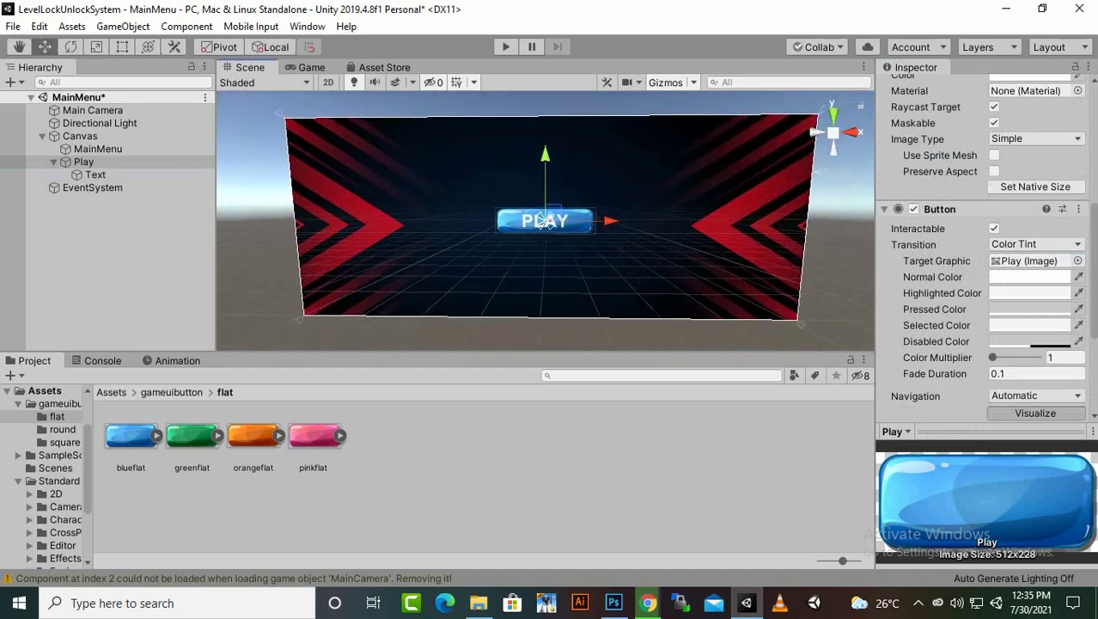
scroll(545, 221, "down", 2)
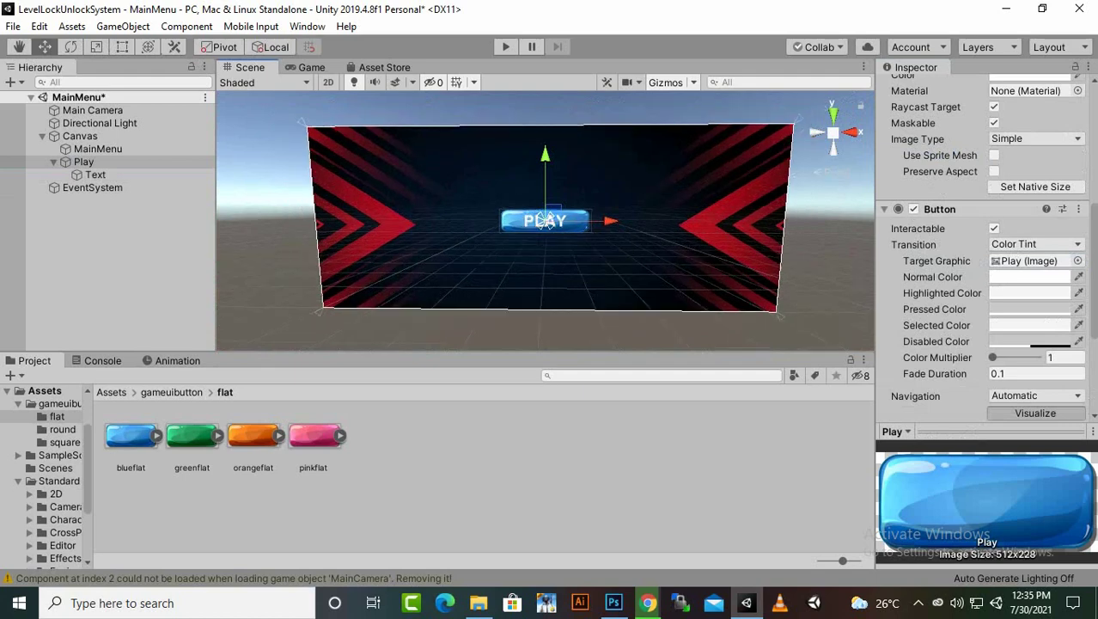
left_click(115, 260)
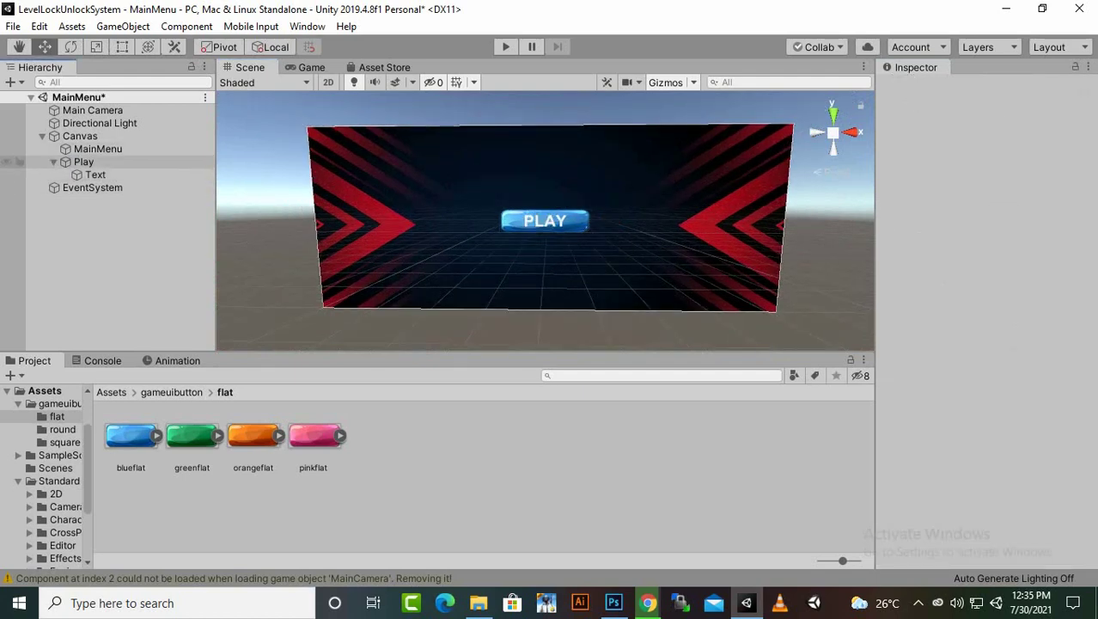
left_click(83, 161)
left_click_drag(83, 161, 95, 149)
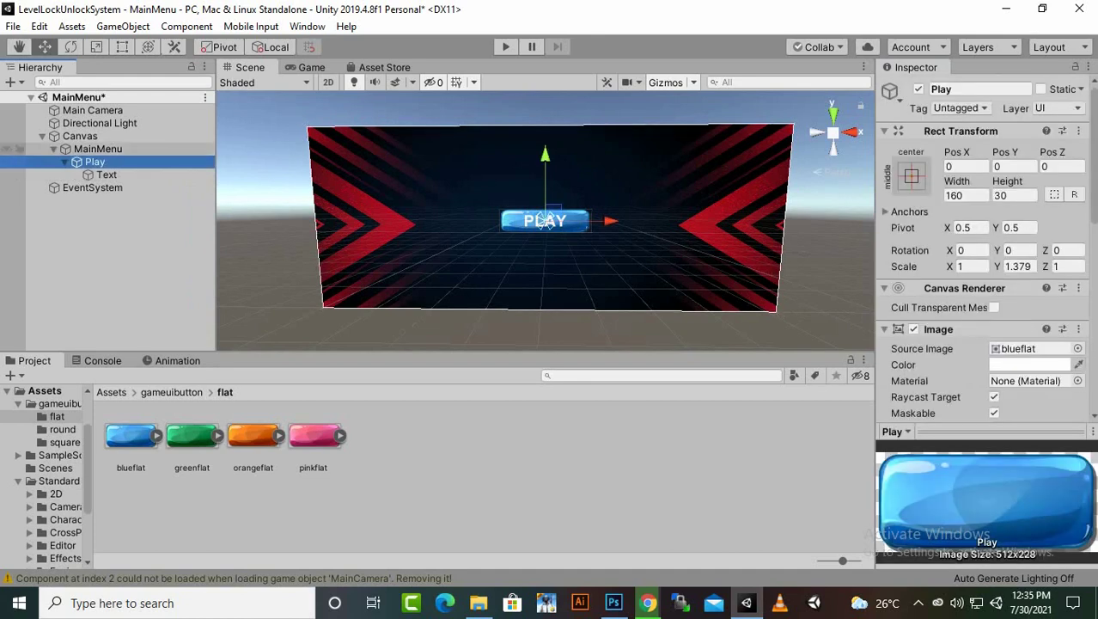
Step: Duplicate the MainMenu panel together with its Play button
left_click(97, 149)
left_click(53, 149)
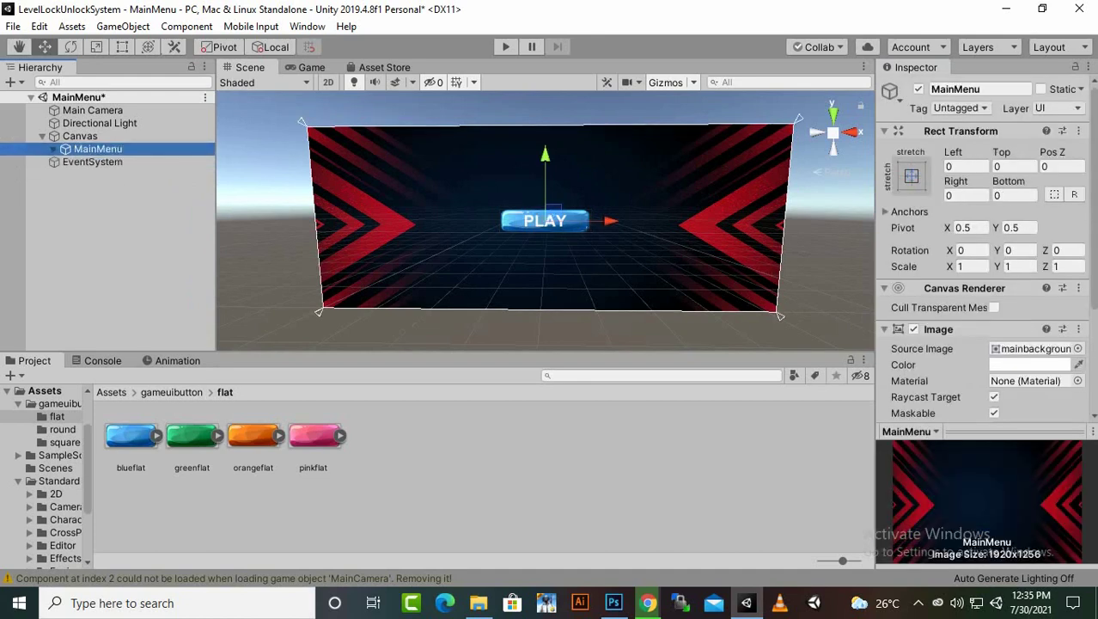
left_click(103, 215)
left_click(97, 148)
key("Right")
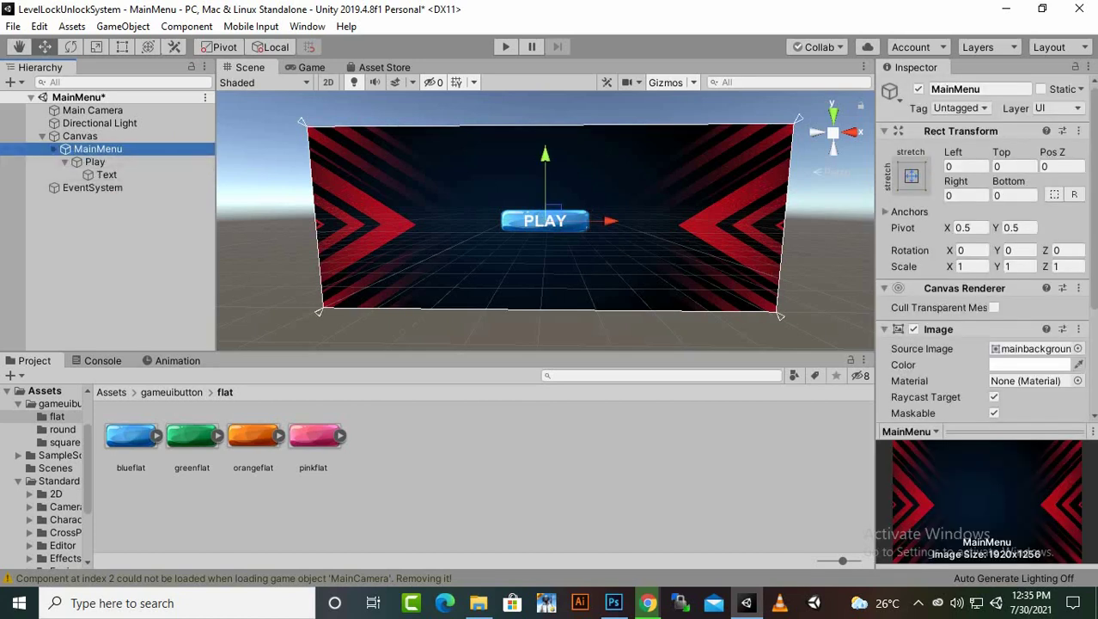
key("ctrl+d")
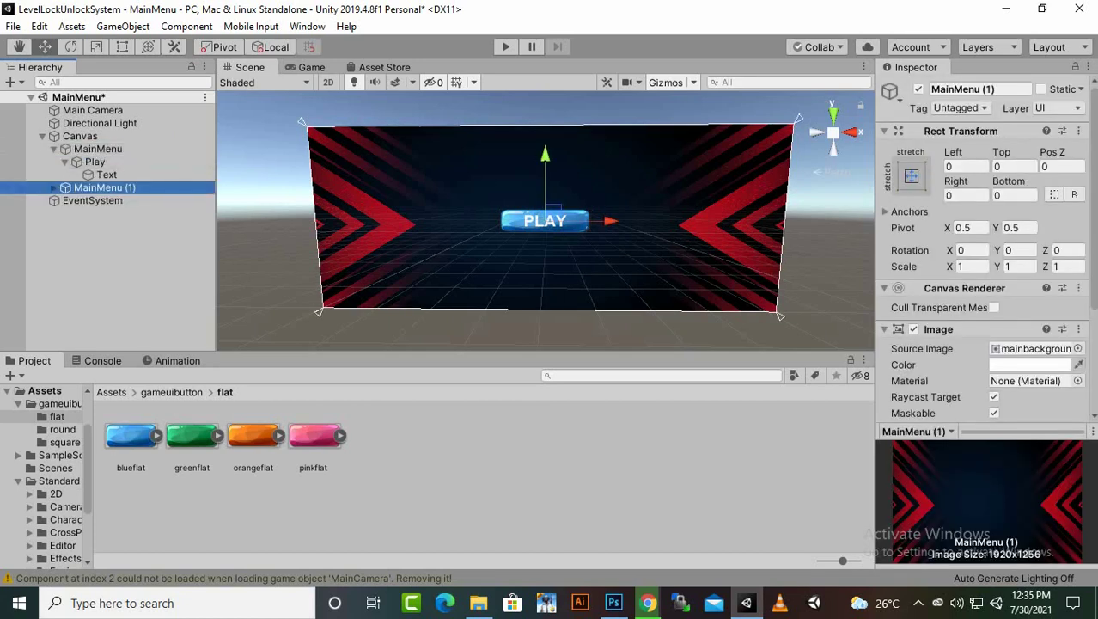
Step: Rename the duplicated MainMenu panel as lEVELsELECTION
right_click(101, 189)
left_click(147, 239)
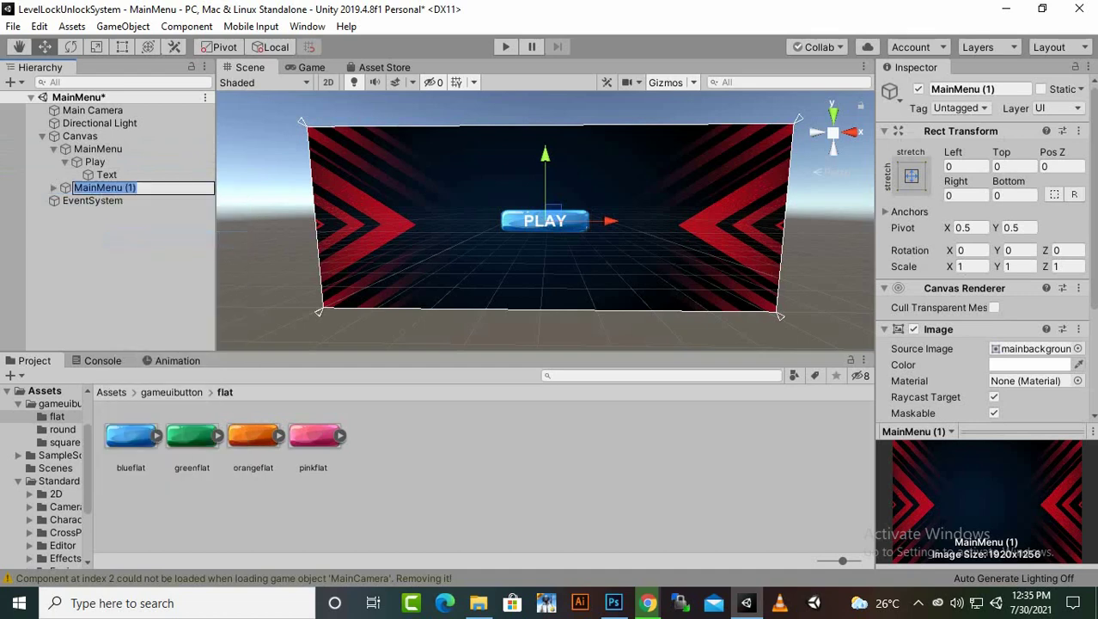
type("lEVEL")
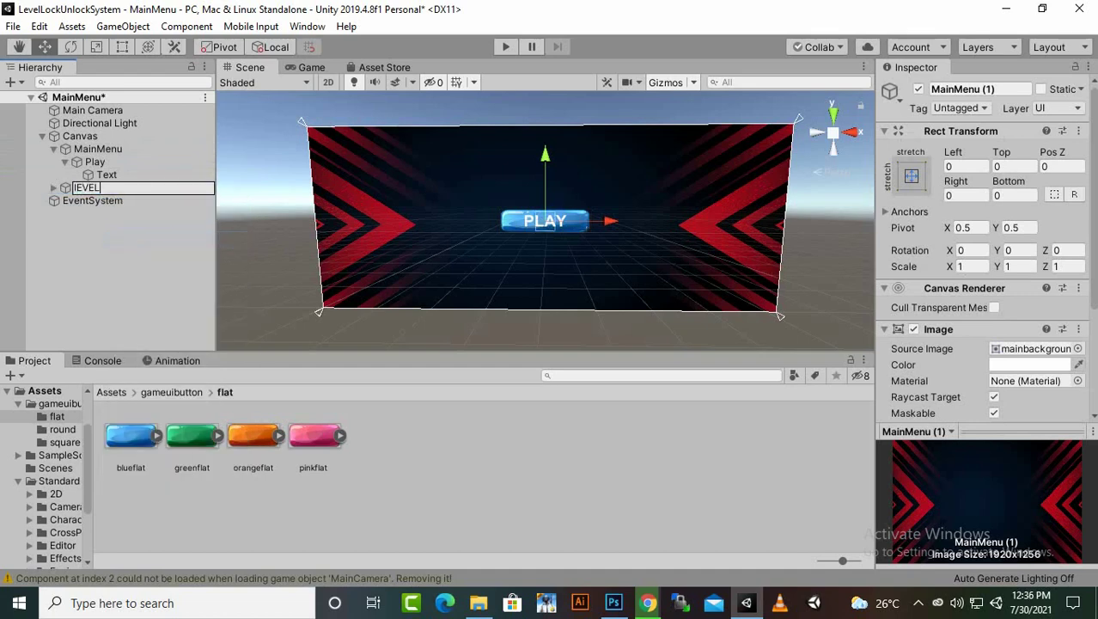
type("sELECTION")
key("Return")
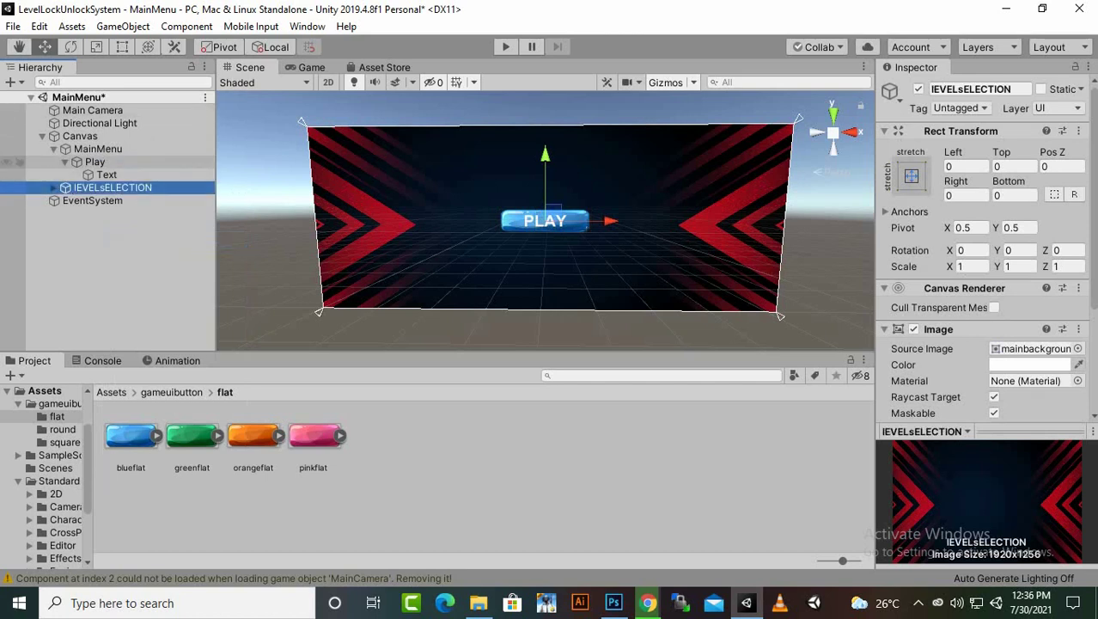
Step: Collapse the Play and MainMenu branches of the hierarchy and select the MainMenu panel
left_click(64, 162)
left_click(53, 149)
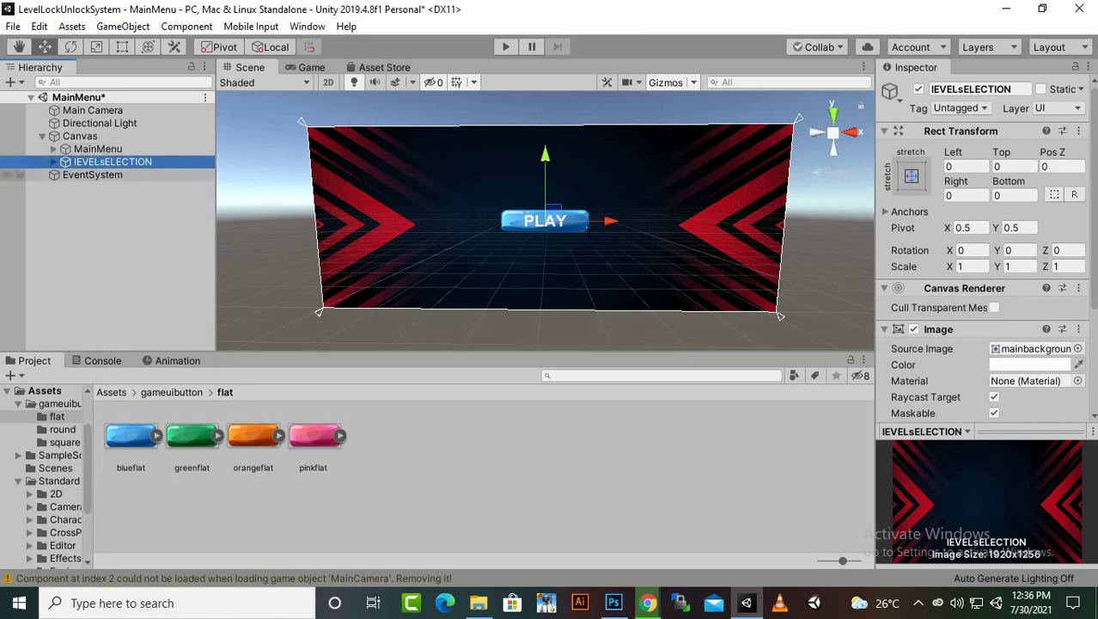
left_click(97, 148)
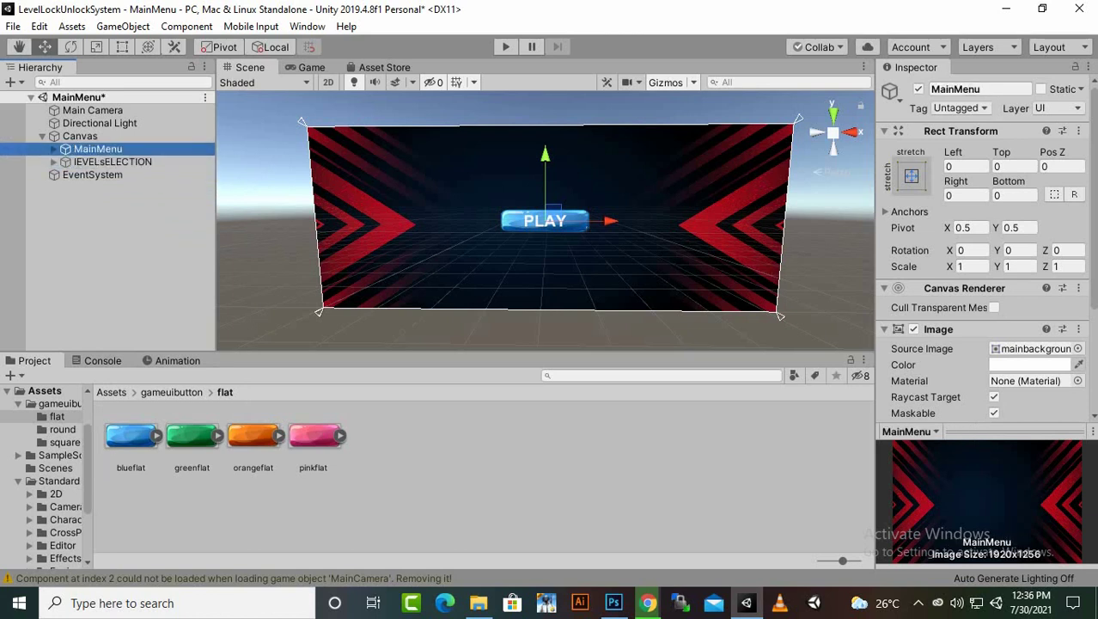
Step: Deactivate the MainMenu panel and expand the lEVELsELECTION panel in the hierarchy
left_click(919, 89)
left_click(111, 162)
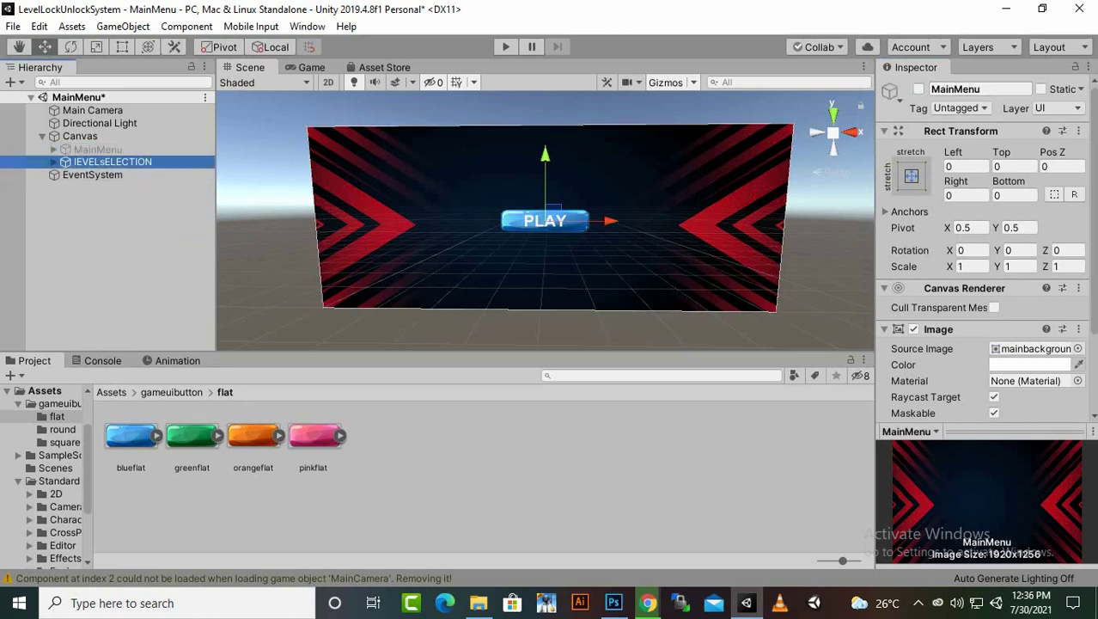
left_click(53, 162)
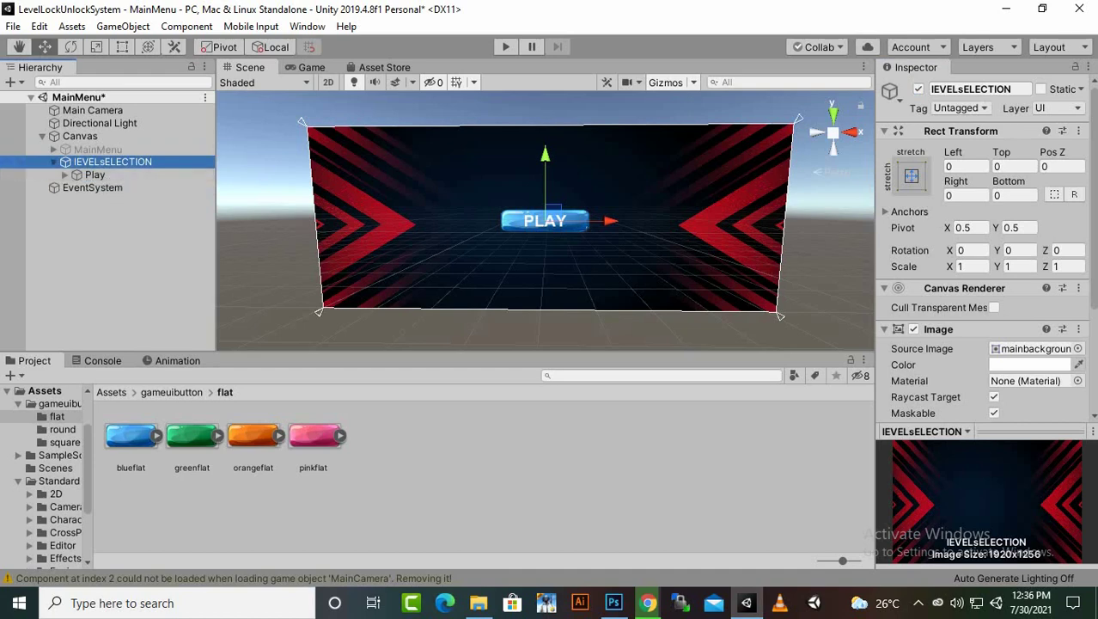
Step: Add a UI Text object under the lEVELsELECTION panel and rename it TITLE
right_click(89, 163)
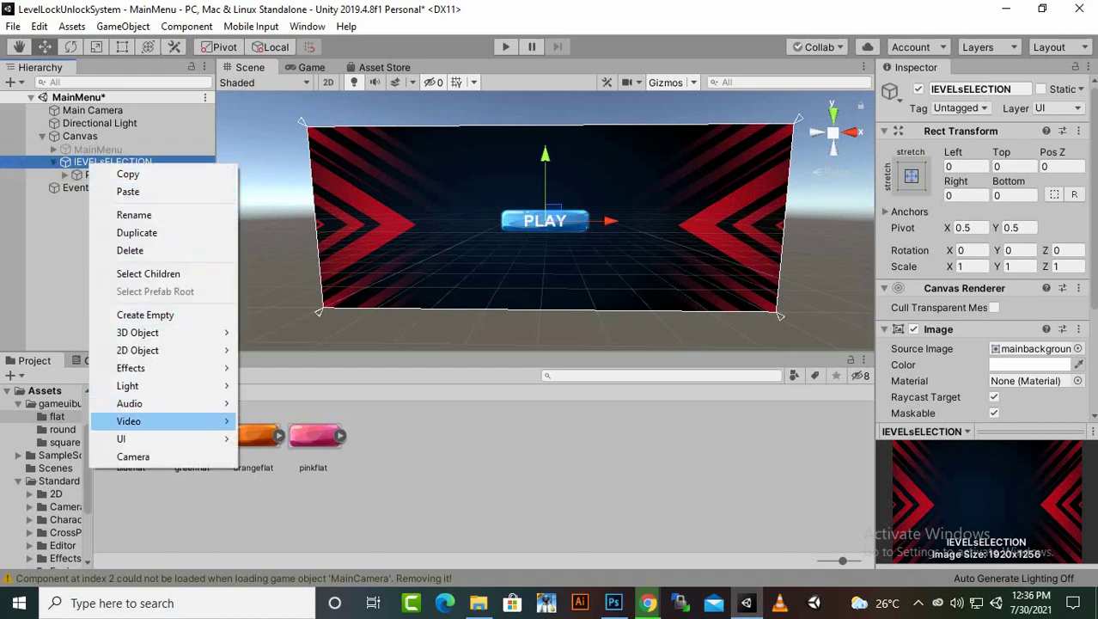
mouse_move(172, 438)
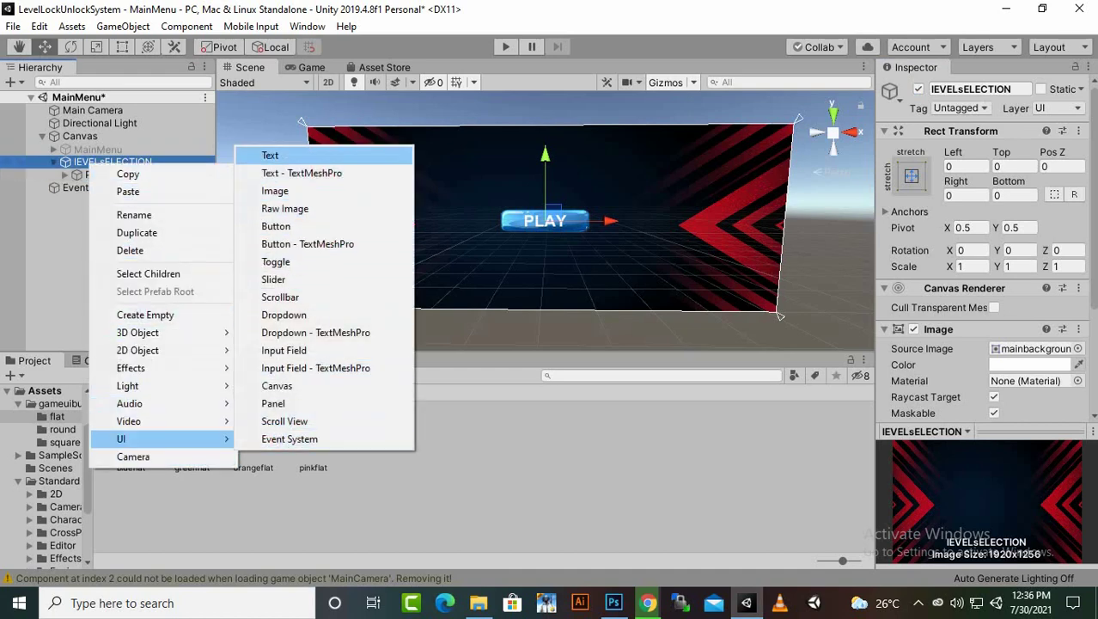
left_click(270, 155)
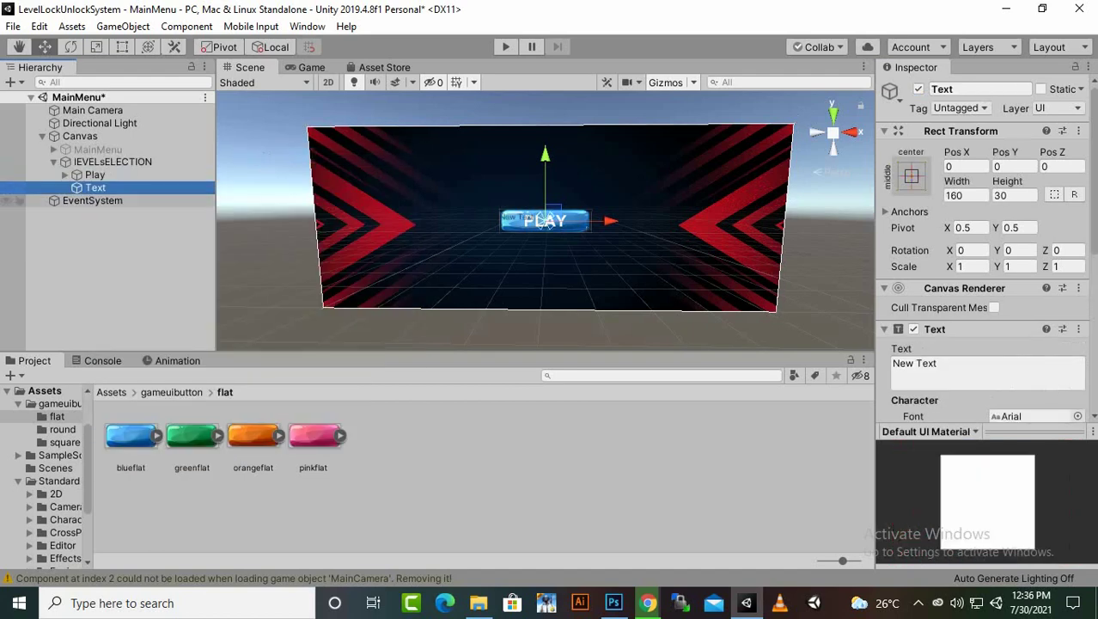
right_click(95, 189)
left_click(140, 243)
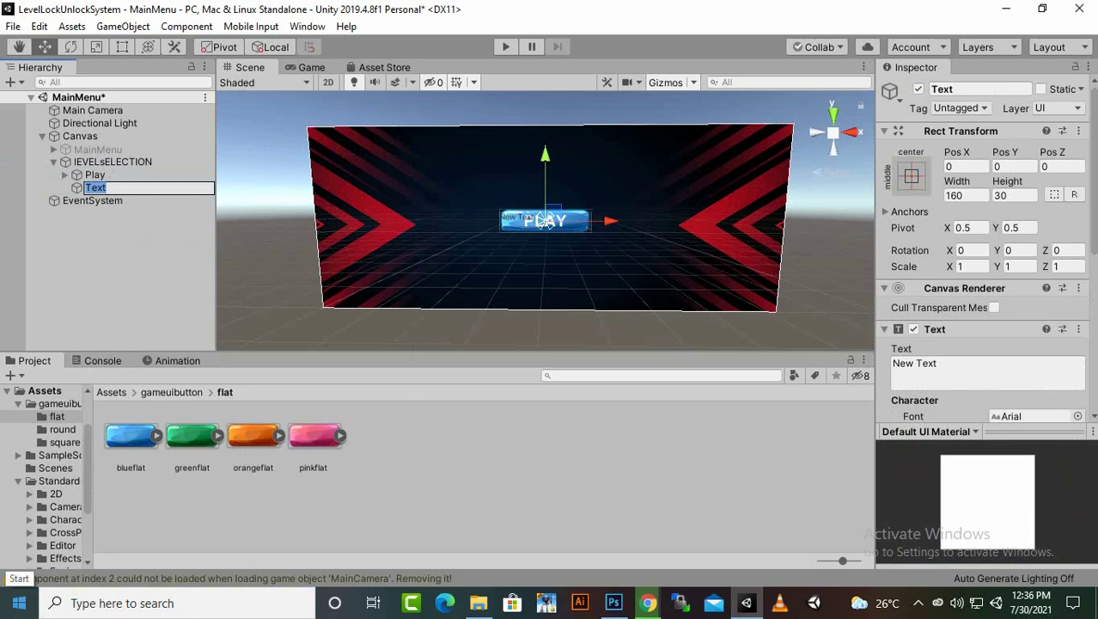
type("TITLE")
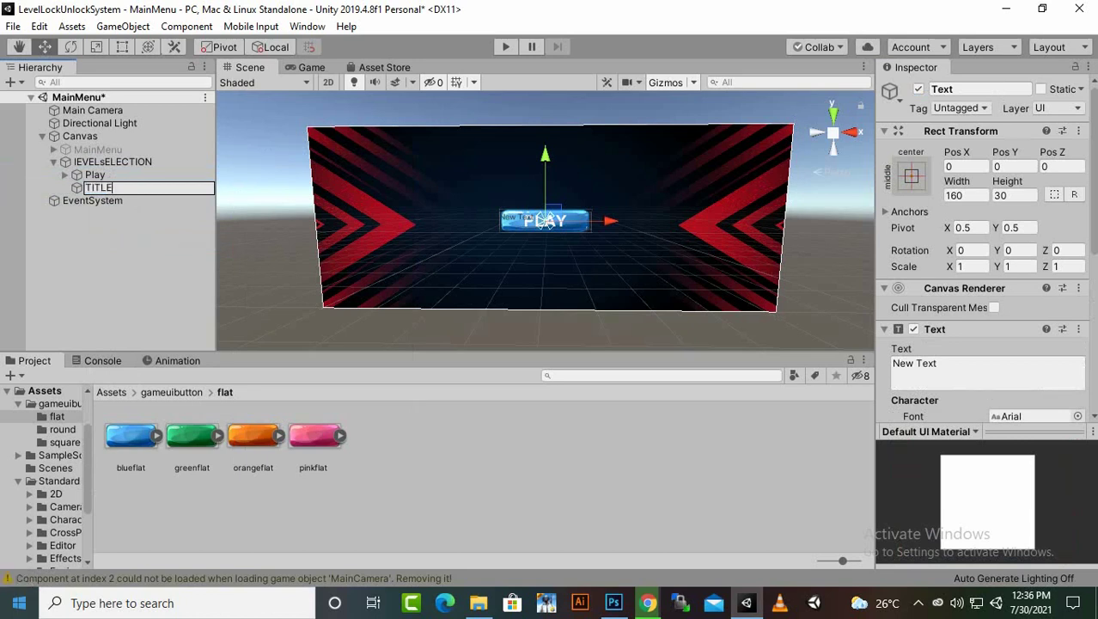
key("Return")
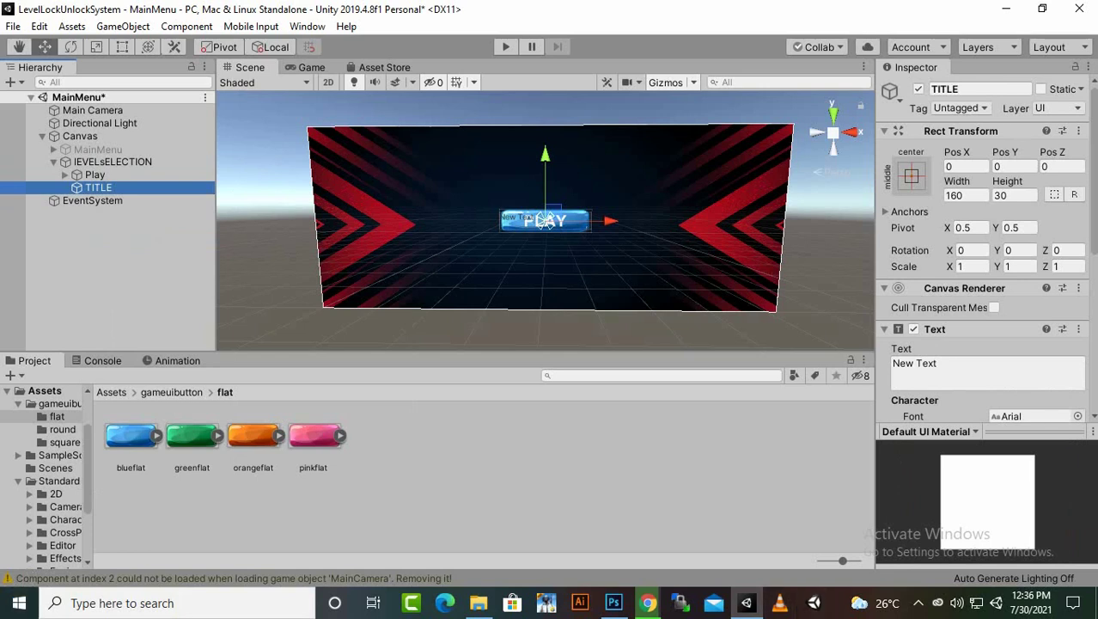
Step: Set the text content of the TITLE object to SELECT LEVEL
left_click(953, 371)
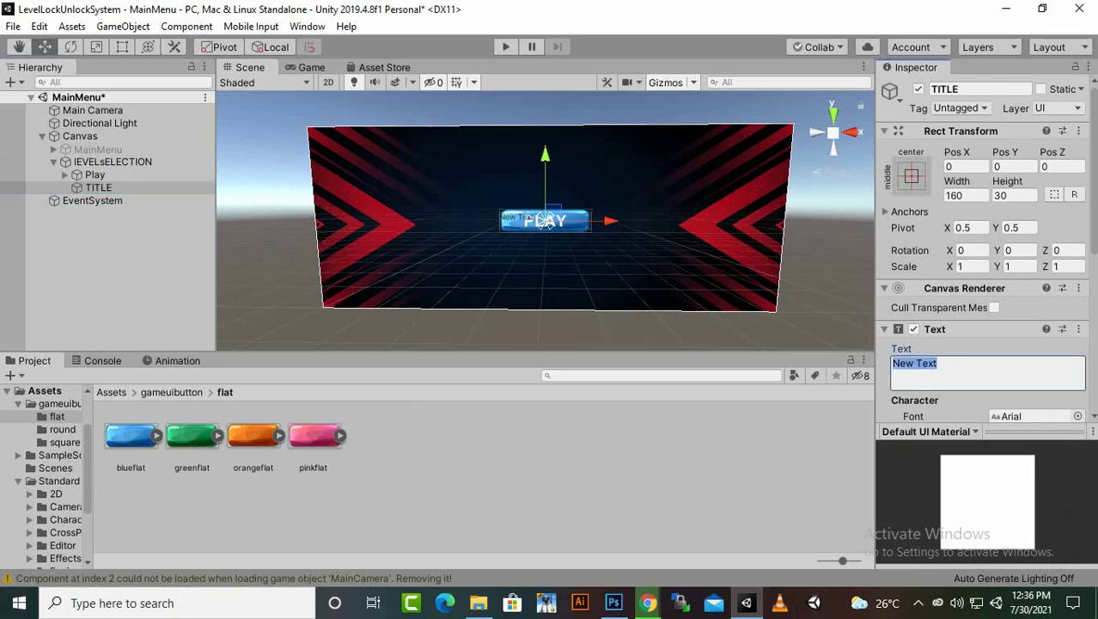
type("SELECT ")
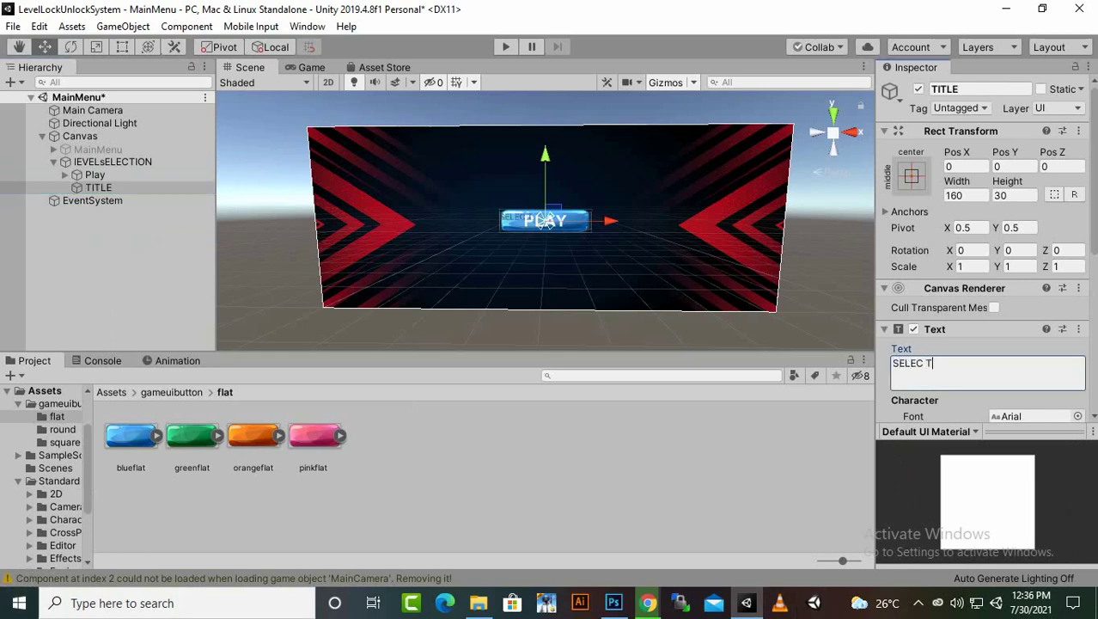
type("LEVEL")
Step: Set the TITLE text color to white (FFFFFF)
scroll(1031, 290, "down", 6)
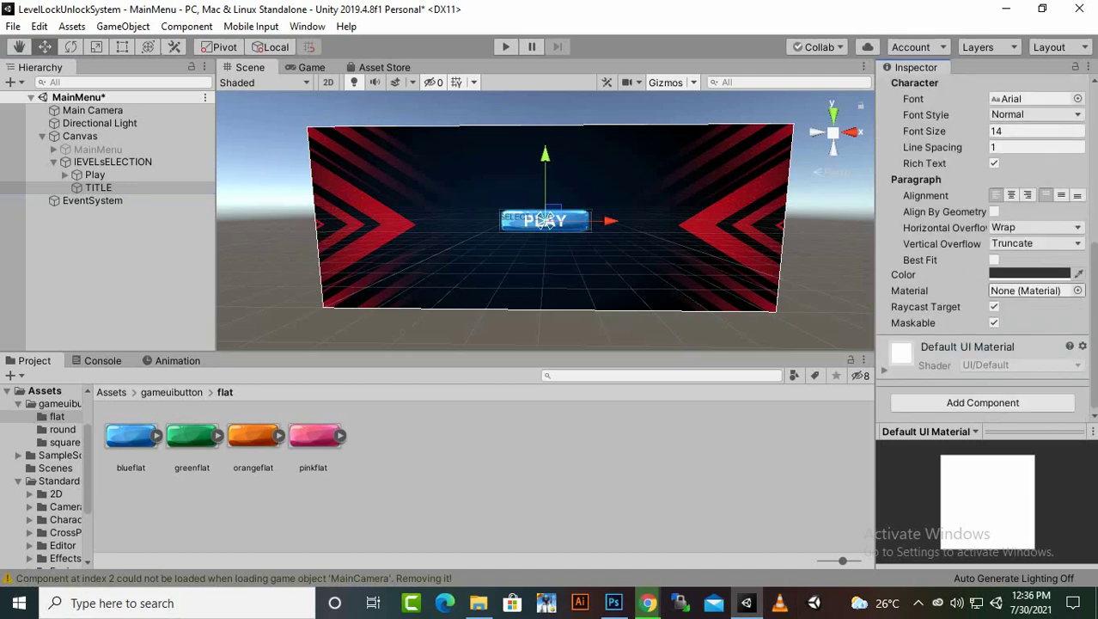
left_click(1031, 275)
left_click_drag(973, 261, 954, 243)
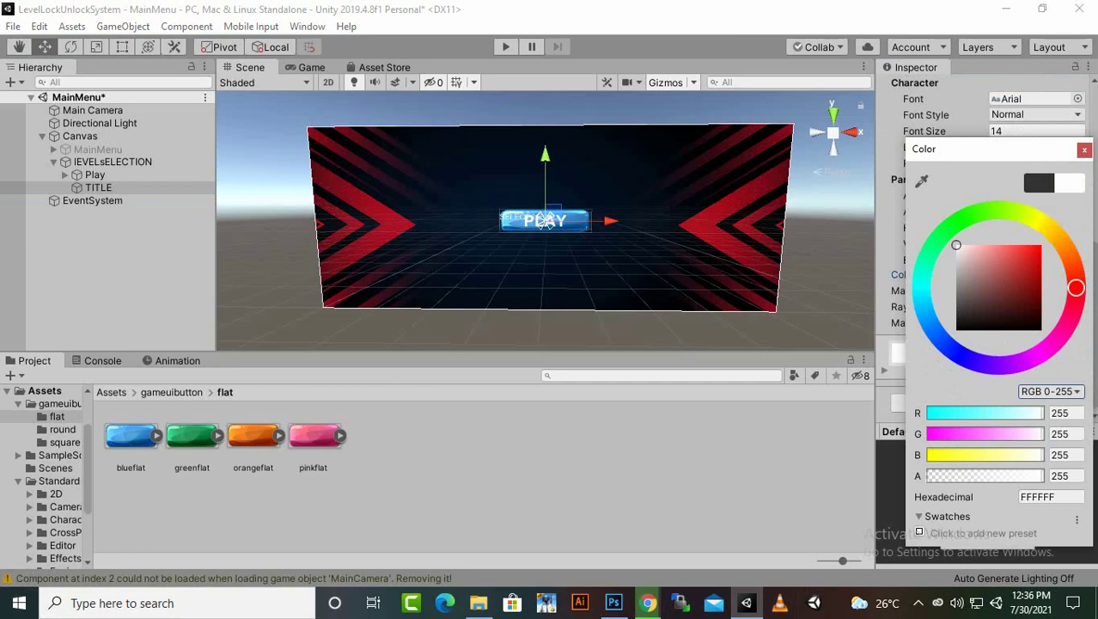
left_click(1085, 150)
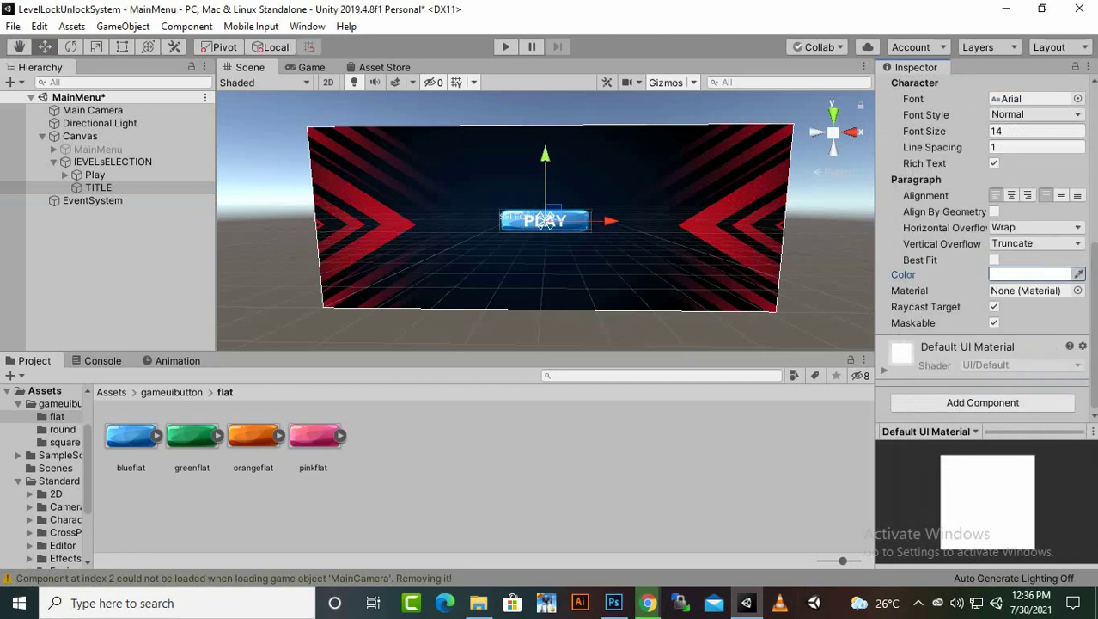
Step: Set both the horizontal and vertical overflow of the TITLE text to Overflow
left_click(1036, 227)
left_click(1036, 262)
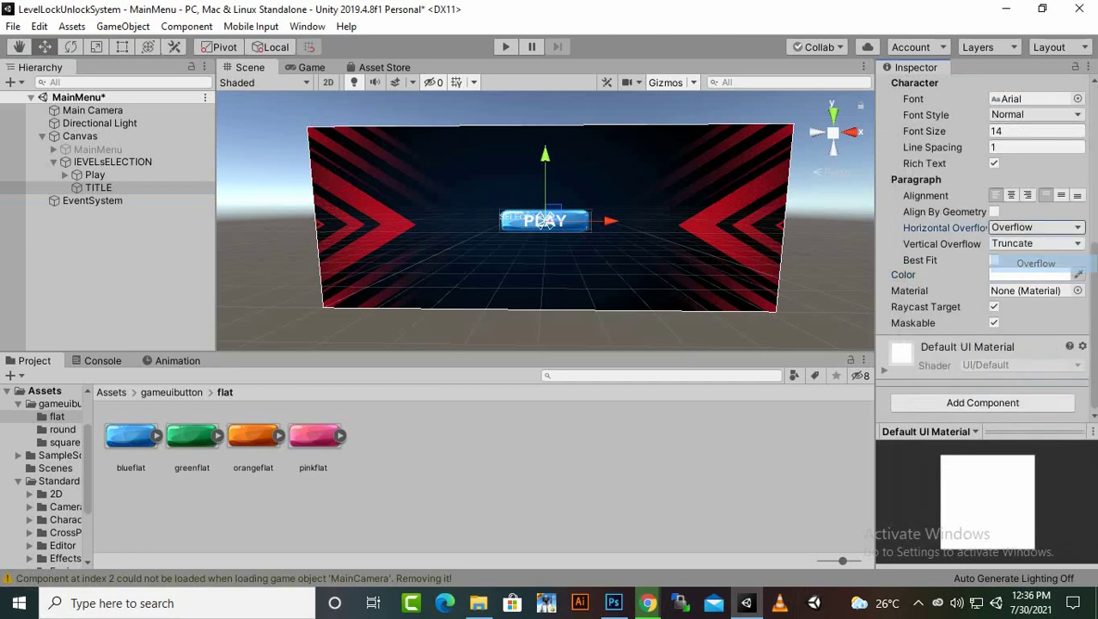
left_click(1035, 243)
left_click(1036, 278)
Step: Set the TITLE text to font size 36 with the Bold font style
left_click(1036, 132)
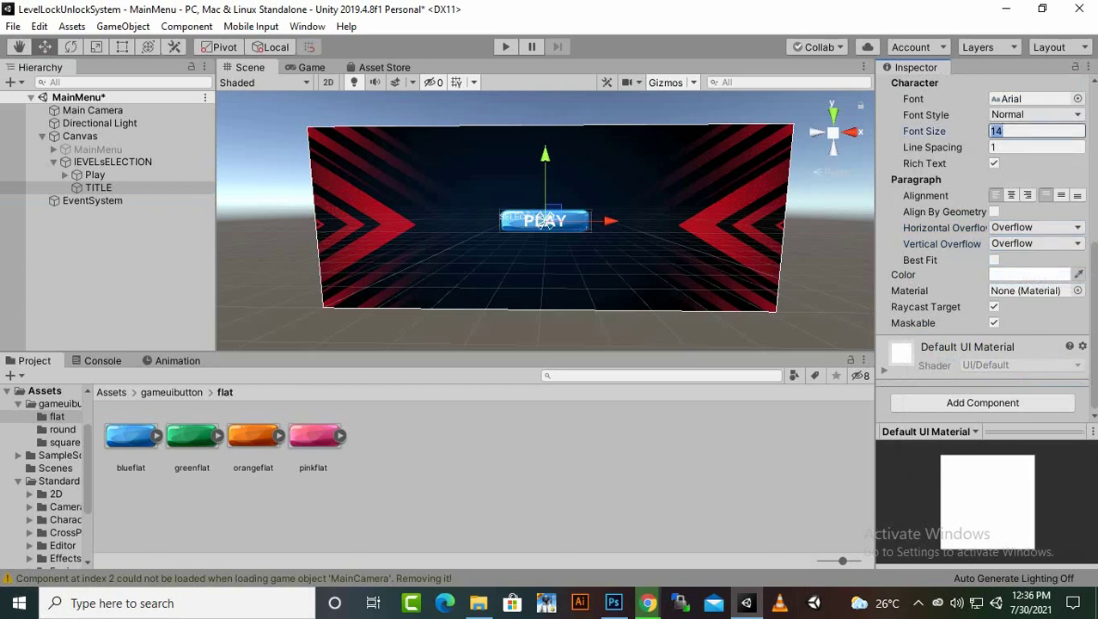
type("48")
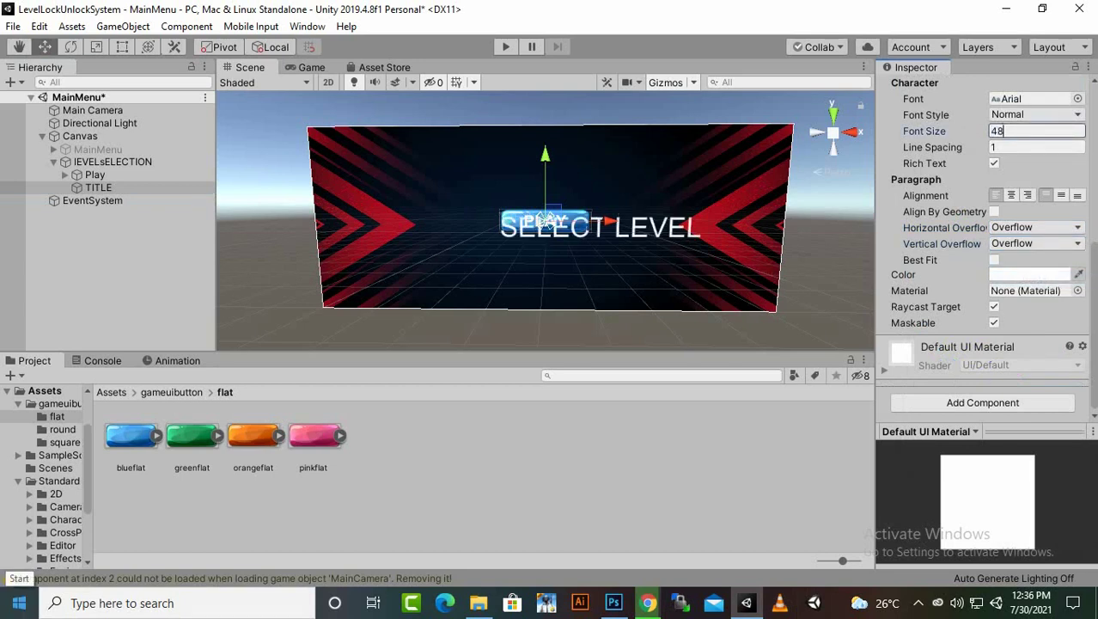
key("BackSpace")
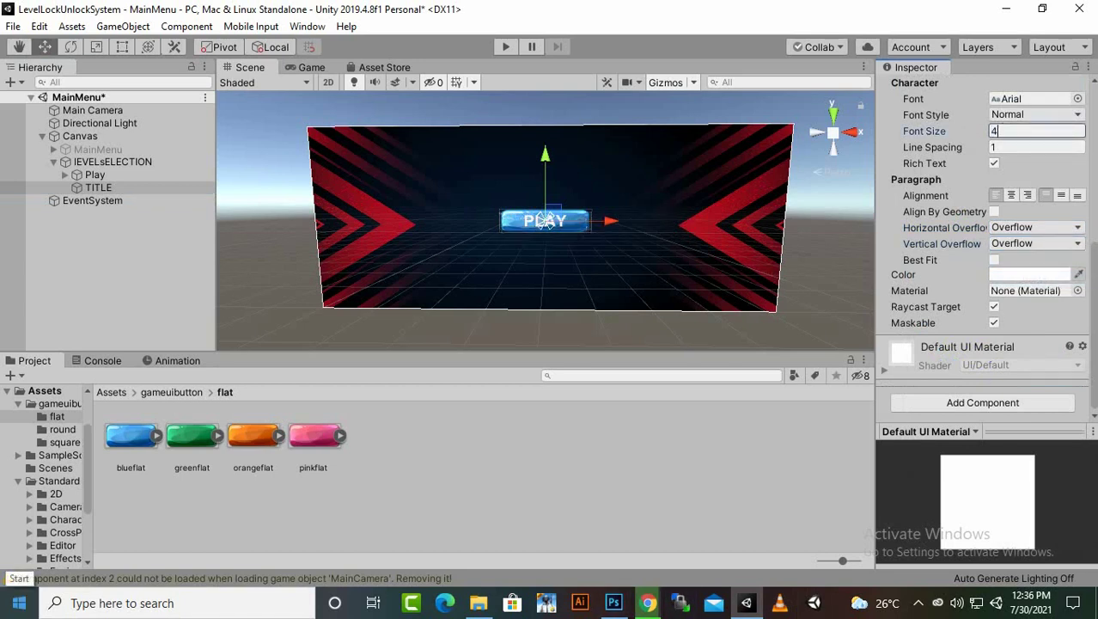
key("BackSpace")
type("36")
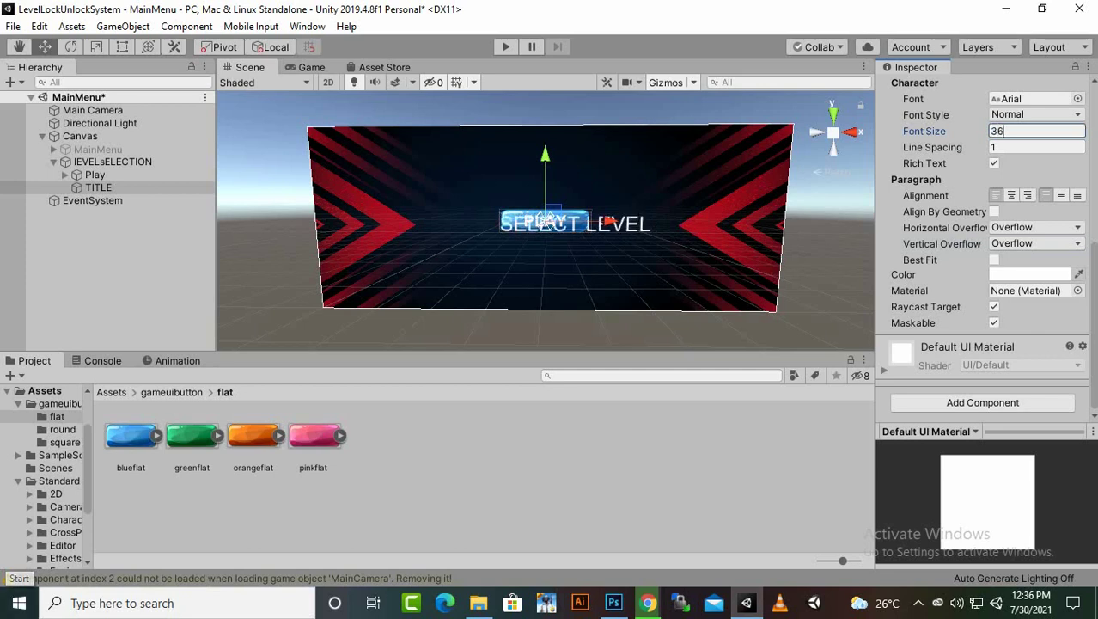
left_click(1036, 115)
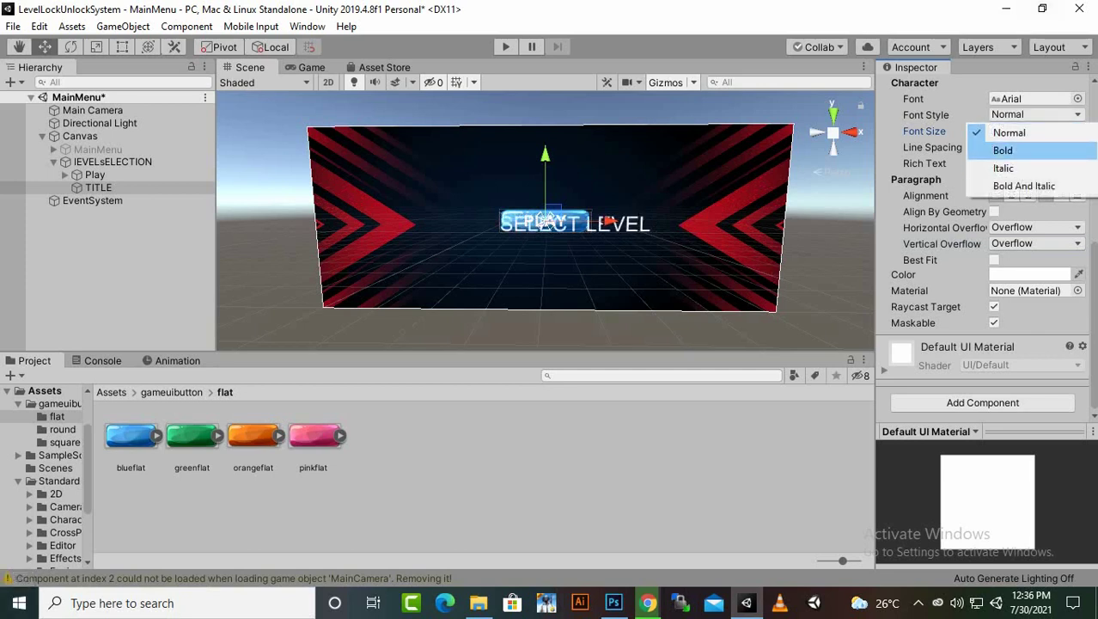
left_click(1014, 151)
Step: Move the SELECT LEVEL title up to the top centre of the level selection panel
left_click_drag(545, 111, 546, 79)
left_click_drag(608, 143, 576, 143)
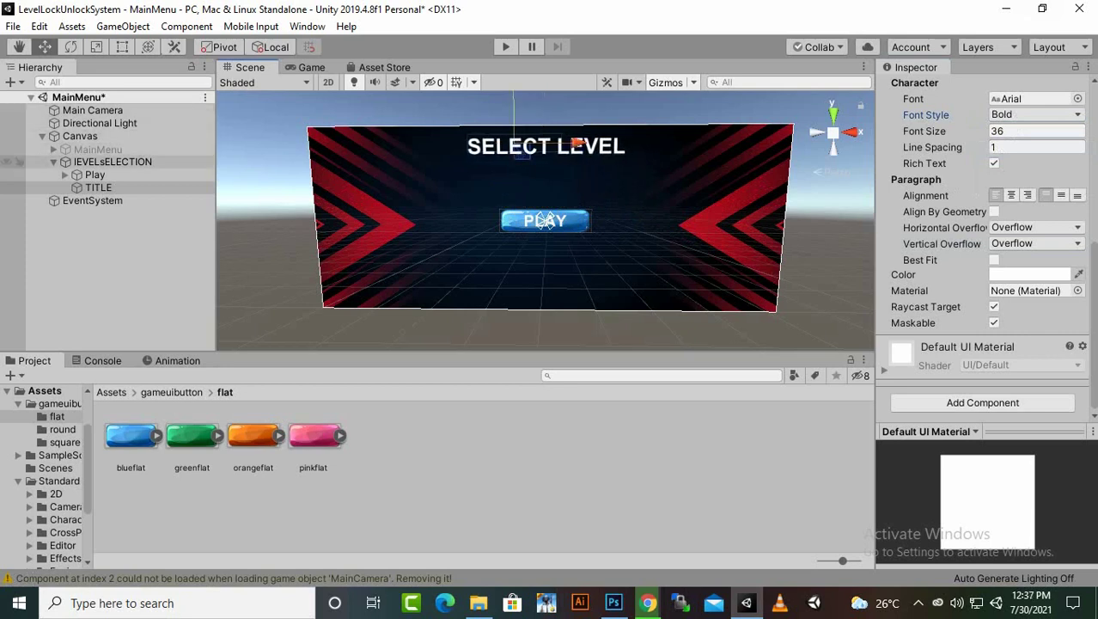
Step: Rename the Play button inside the lEVELsELECTION panel as 1 and move it left of the panel's centre
left_click(546, 220)
left_click(546, 220)
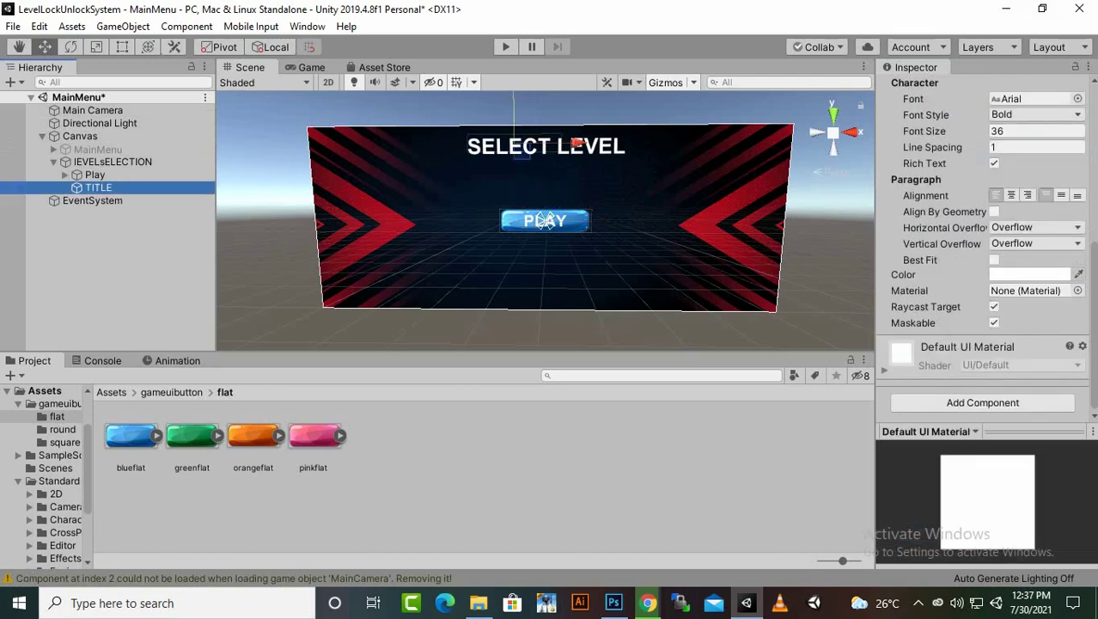
left_click(546, 220)
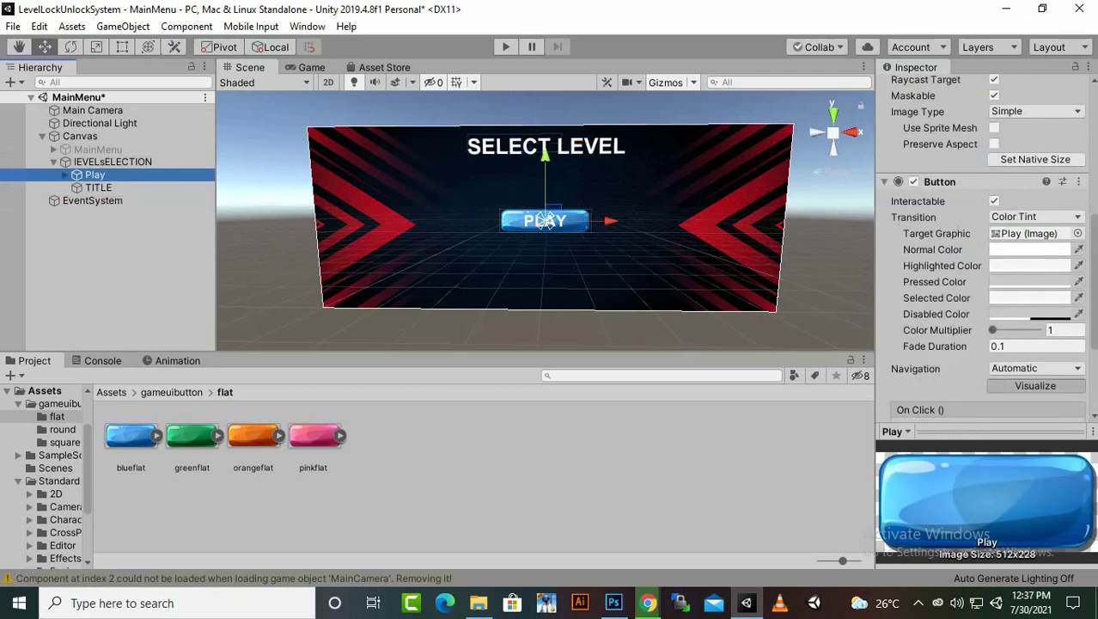
scroll(545, 220, "up", 3)
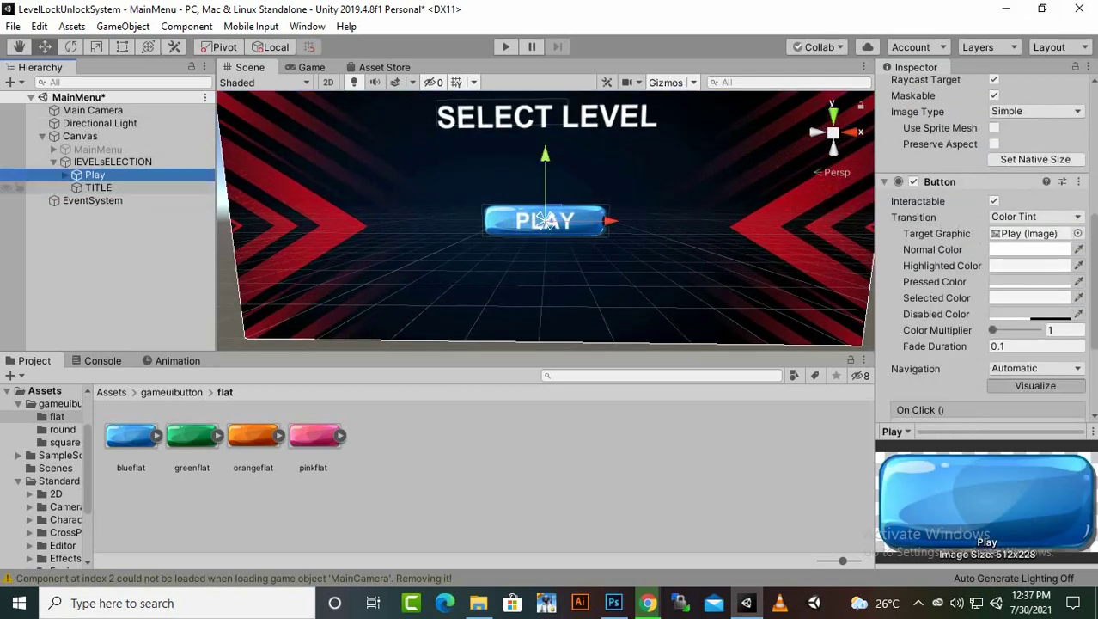
right_click(103, 175)
left_click(151, 225)
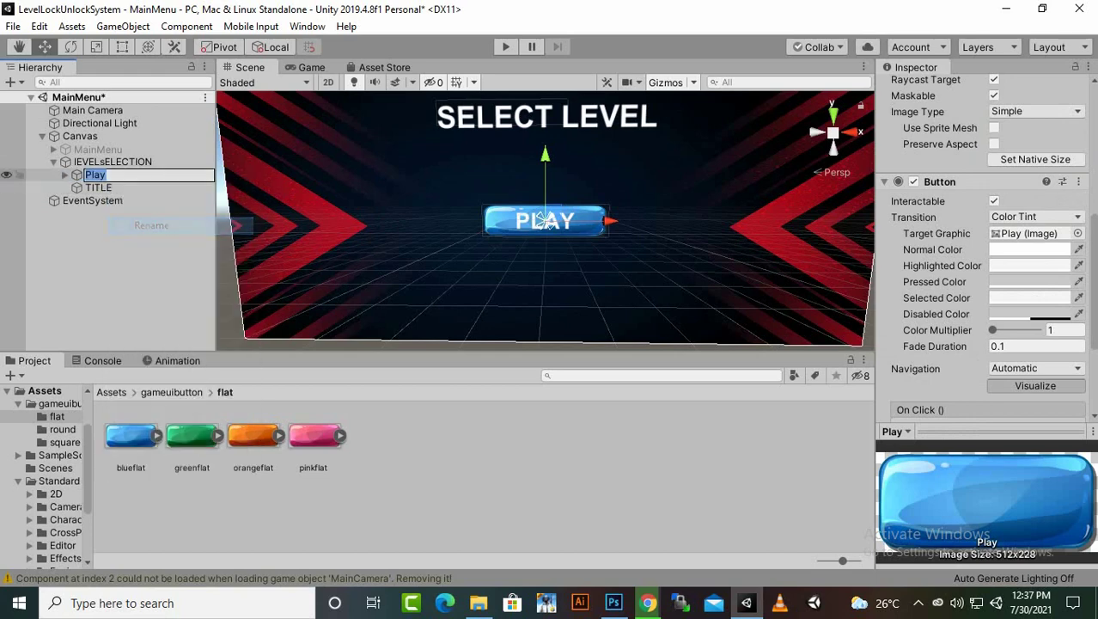
type("1")
key("Return")
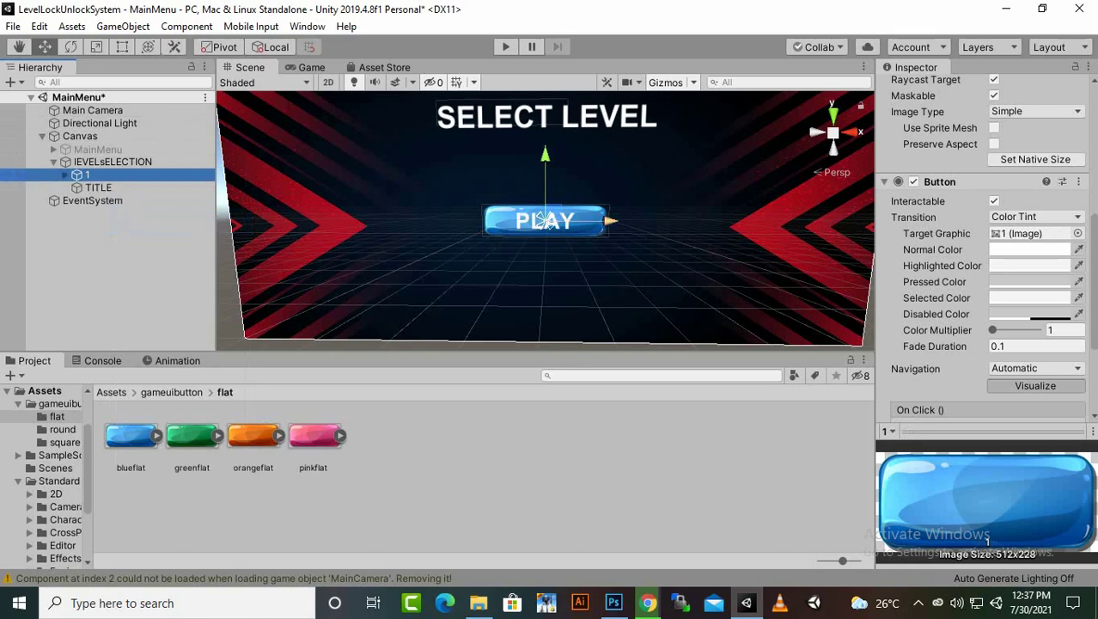
left_click_drag(609, 221, 547, 221)
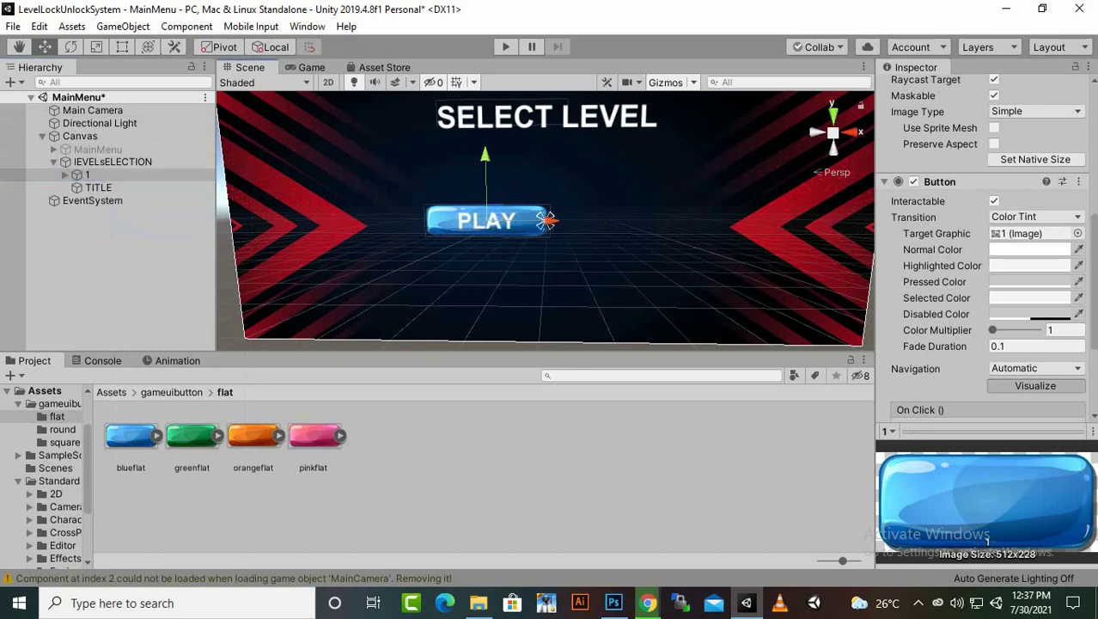
Step: Change the texture type of roundbuttonorange in the gameuibutton round folder to a UI sprite and apply the import settings
left_click(172, 392)
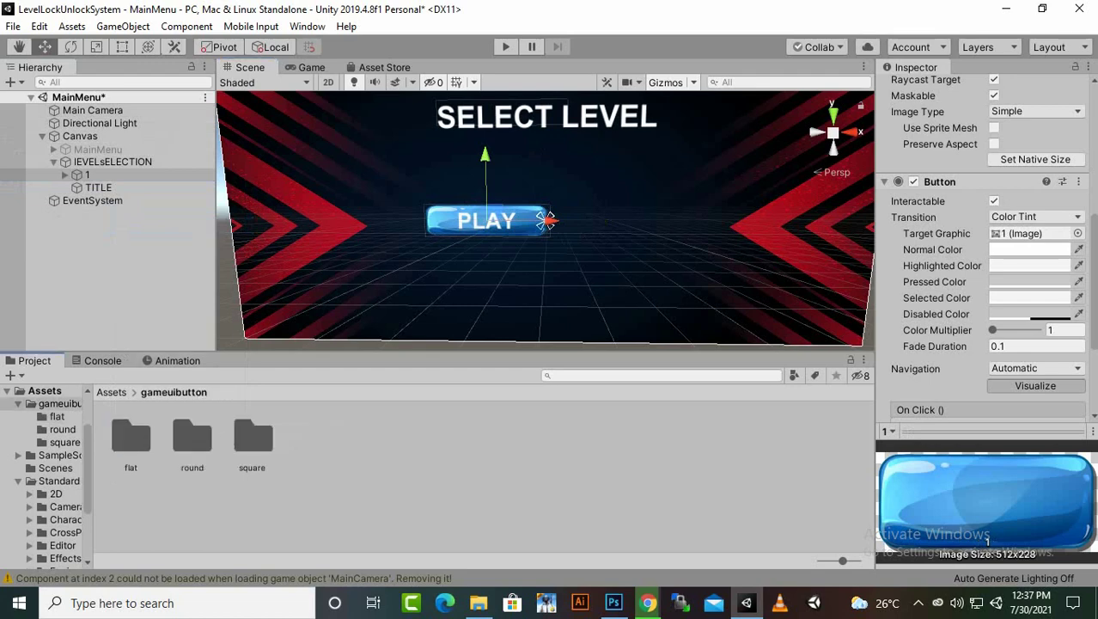
double_click(192, 438)
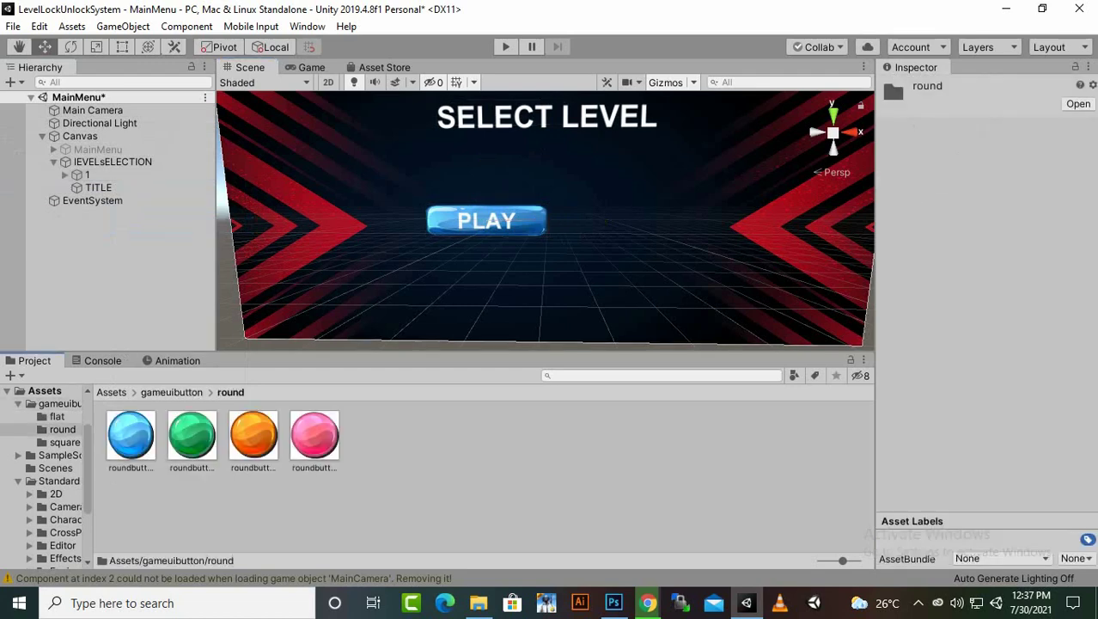
left_click(130, 437)
left_click(315, 436)
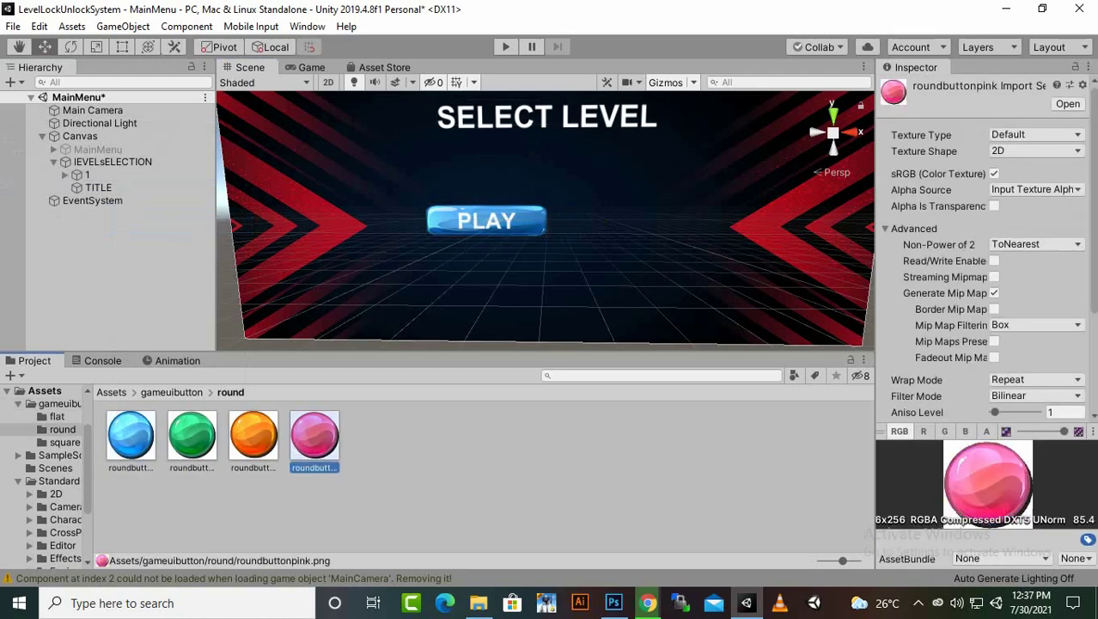
left_click(253, 436)
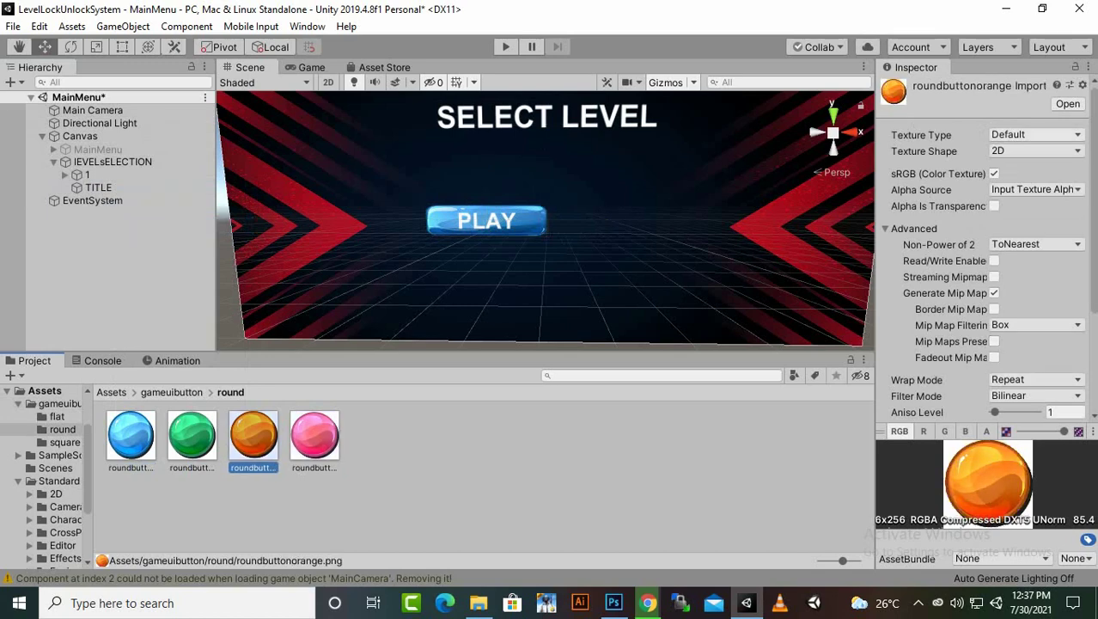
left_click(1035, 135)
left_click(980, 231)
scroll(986, 258, "down", 5)
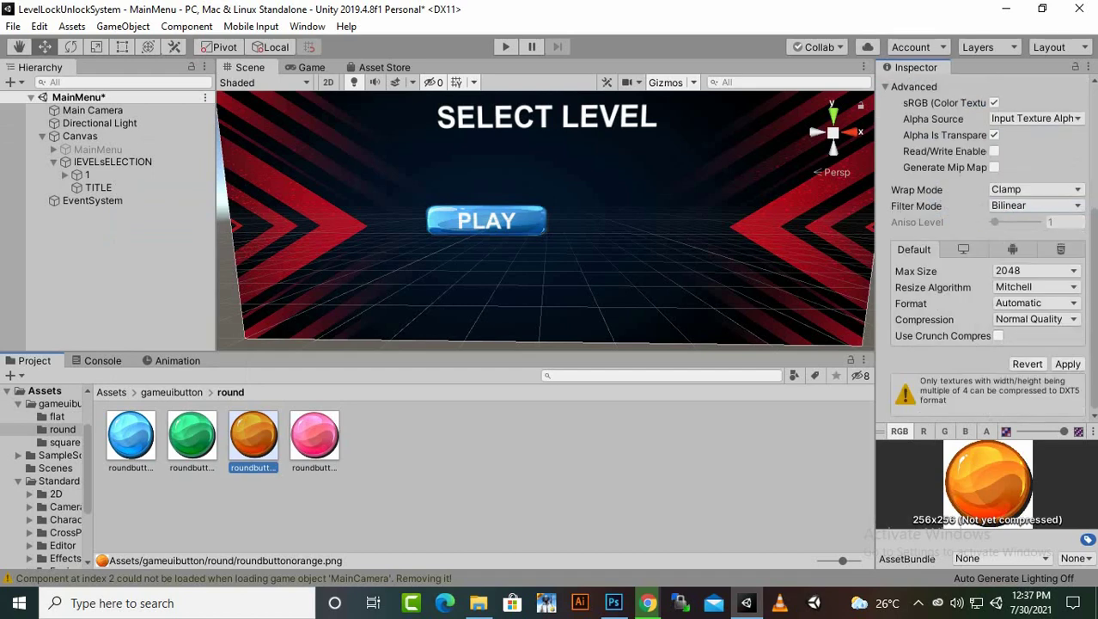
left_click(1067, 364)
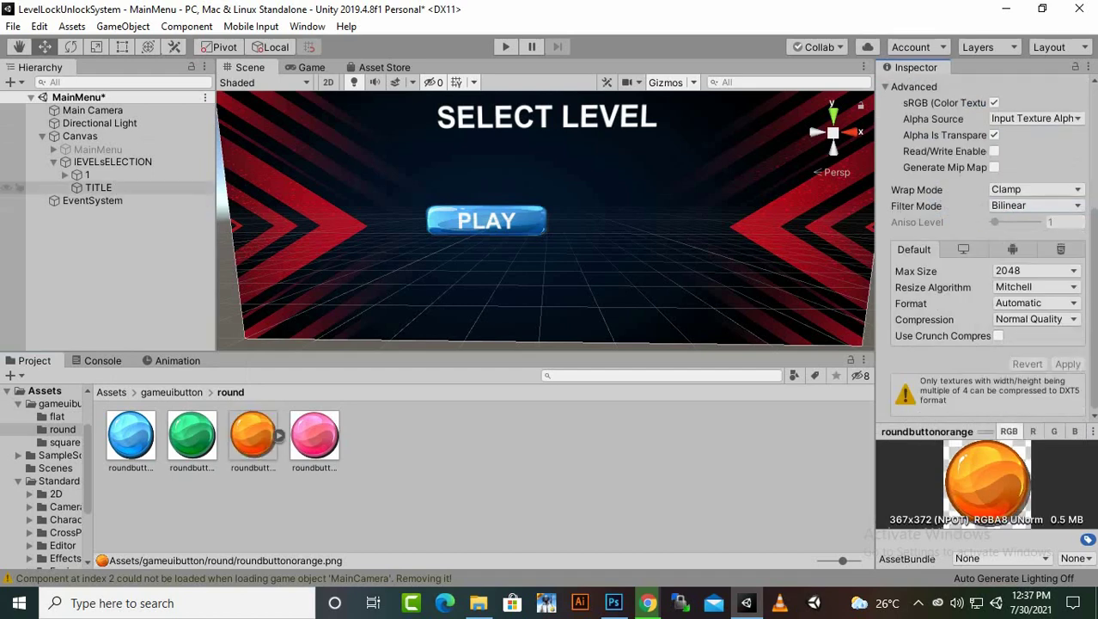
Step: Assign the roundbuttonorange sprite as button 1's source image and scale the button into a large, nearly circular shape
left_click(88, 174)
left_click_drag(253, 436, 1031, 142)
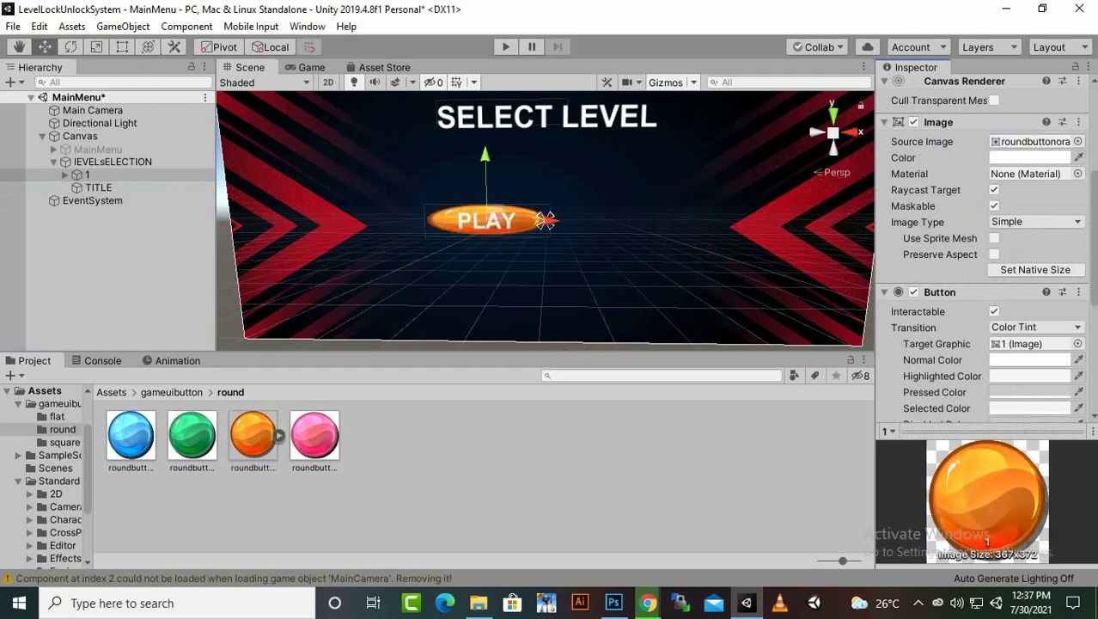
key("t")
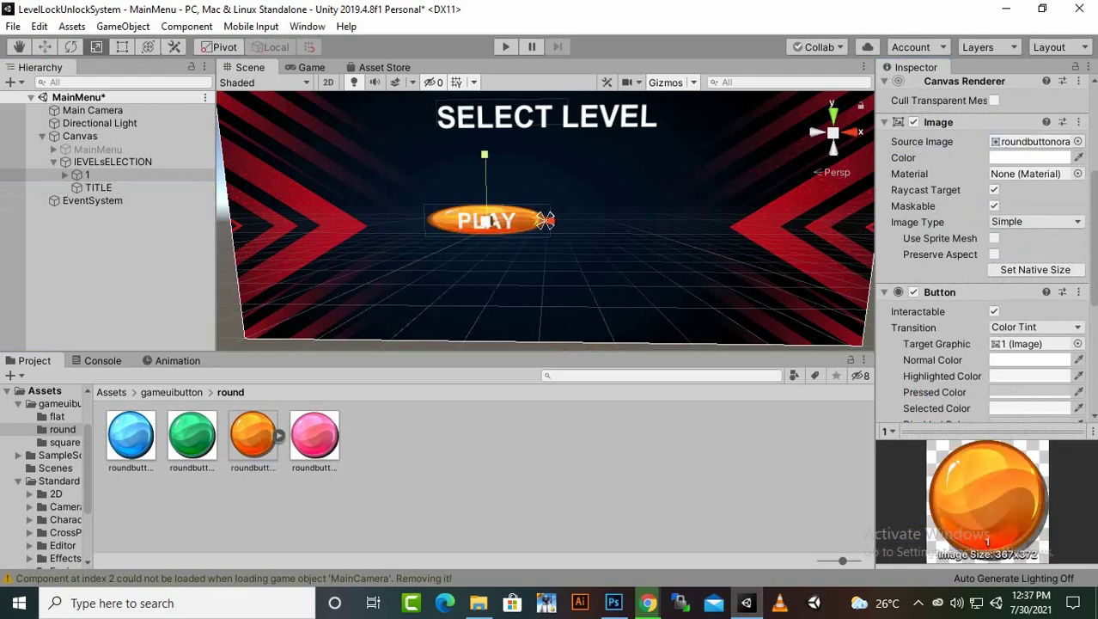
left_click_drag(485, 155, 483, 23)
left_click_drag(551, 221, 541, 220)
scroll(545, 221, "down", 3)
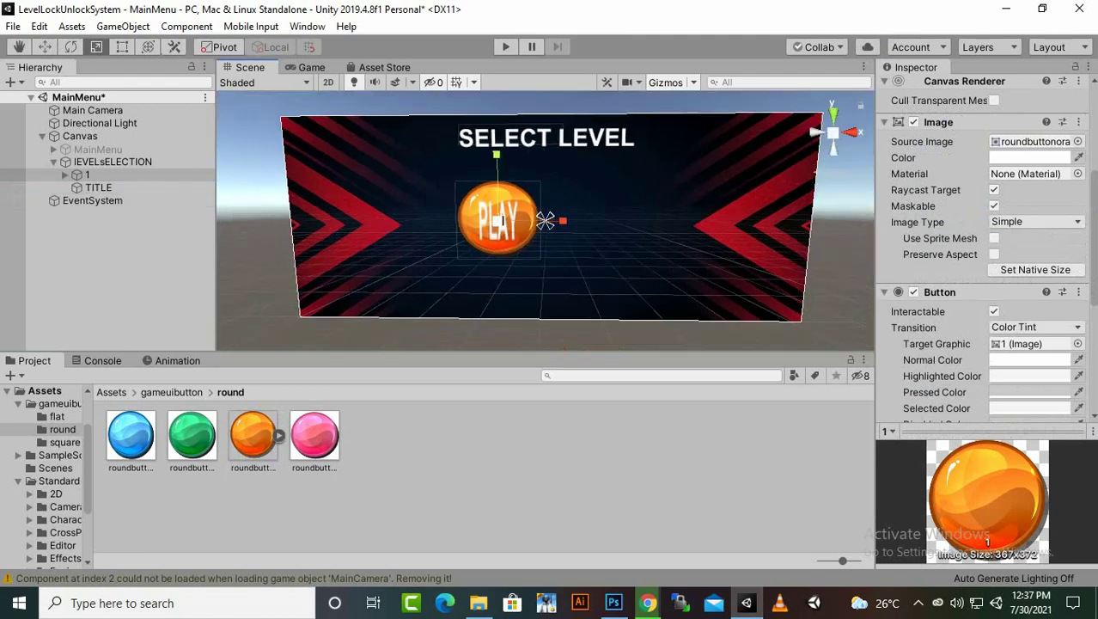
Step: Scale button 1 down evenly and delete its PLAY text object
scroll(546, 221, "up", 1)
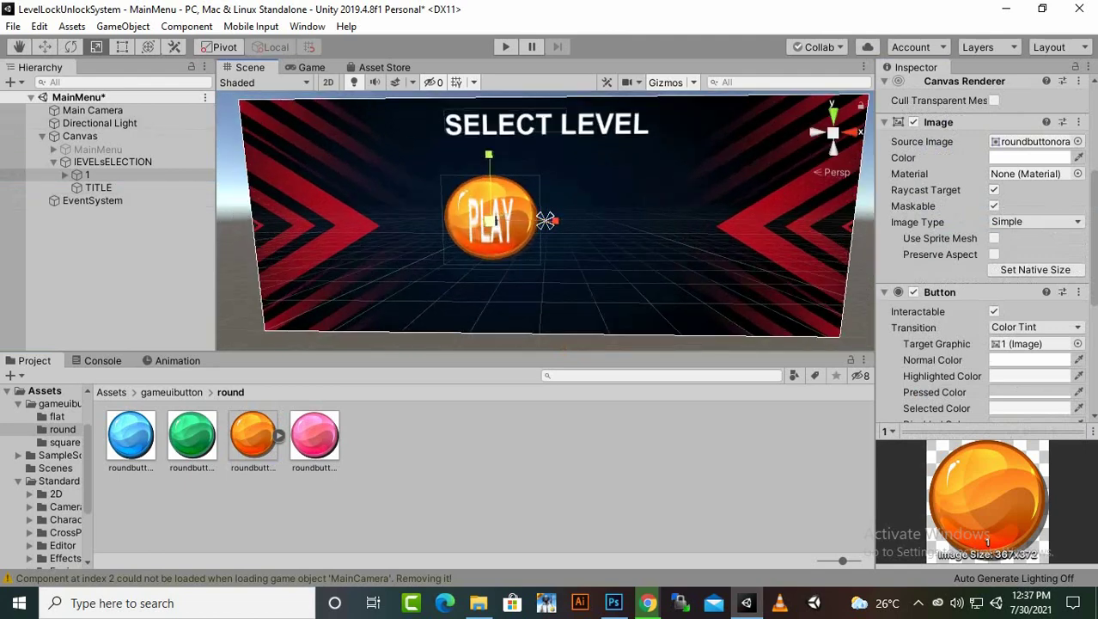
left_click_drag(489, 221, 467, 223)
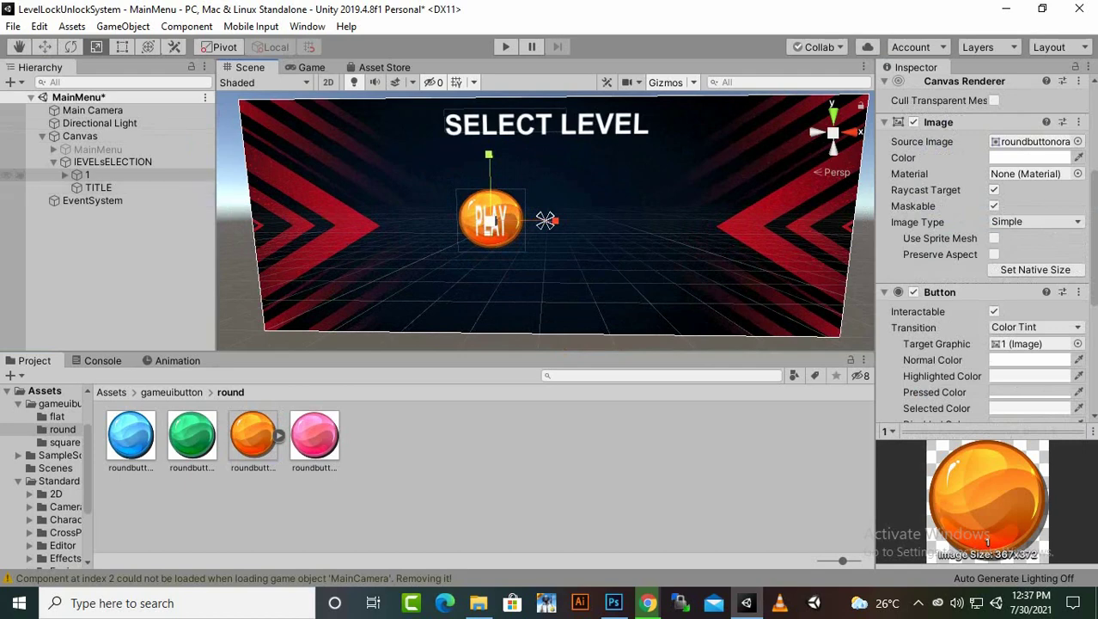
left_click(98, 187)
left_click(65, 174)
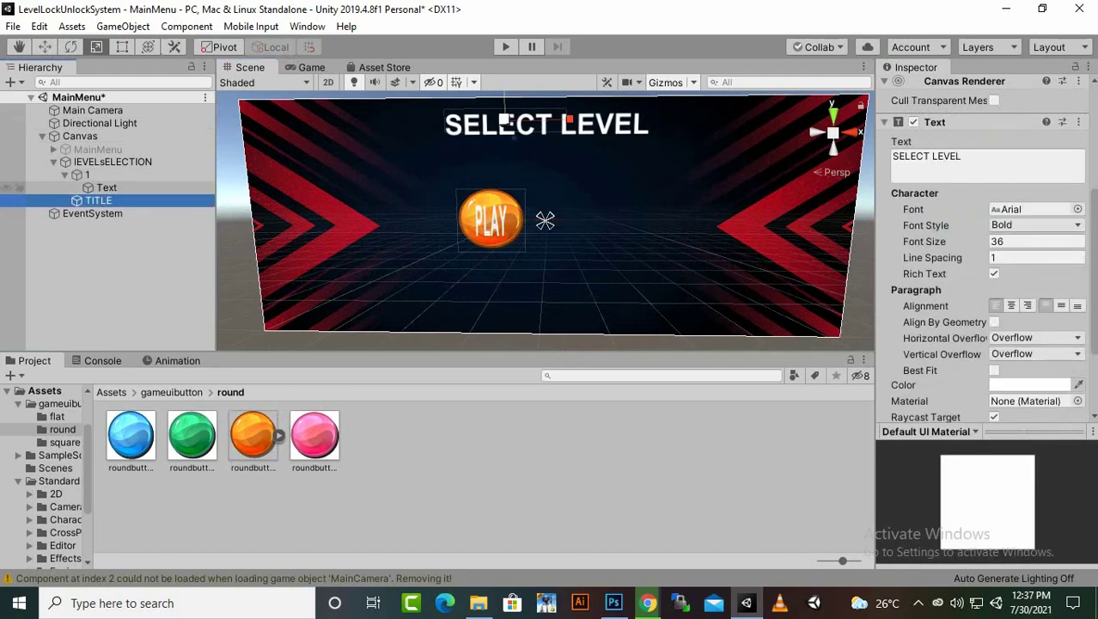
left_click(492, 222)
key("Delete")
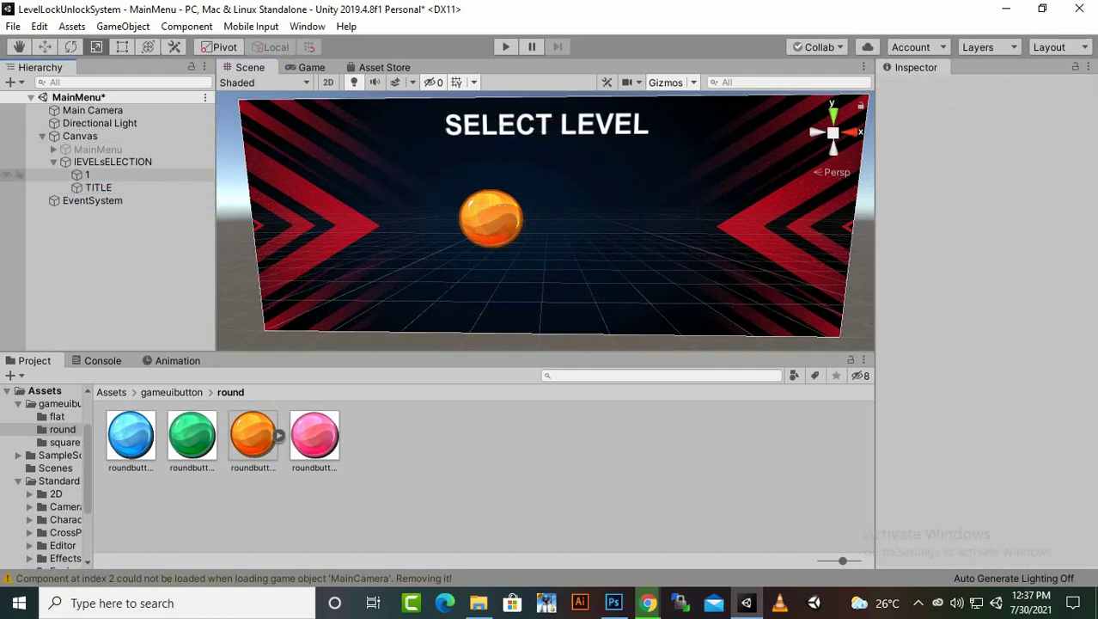
Step: Add a UI text object to the lEVELsELECTION panel, nest it under button 1 and set its text to 1
right_click(96, 162)
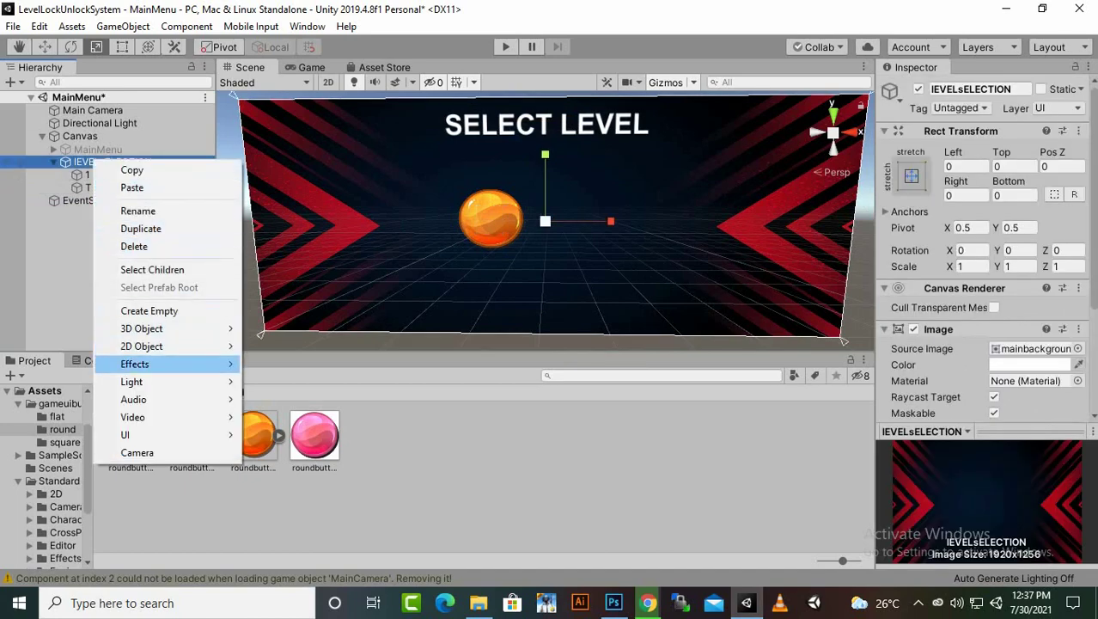
mouse_move(125, 435)
left_click(273, 152)
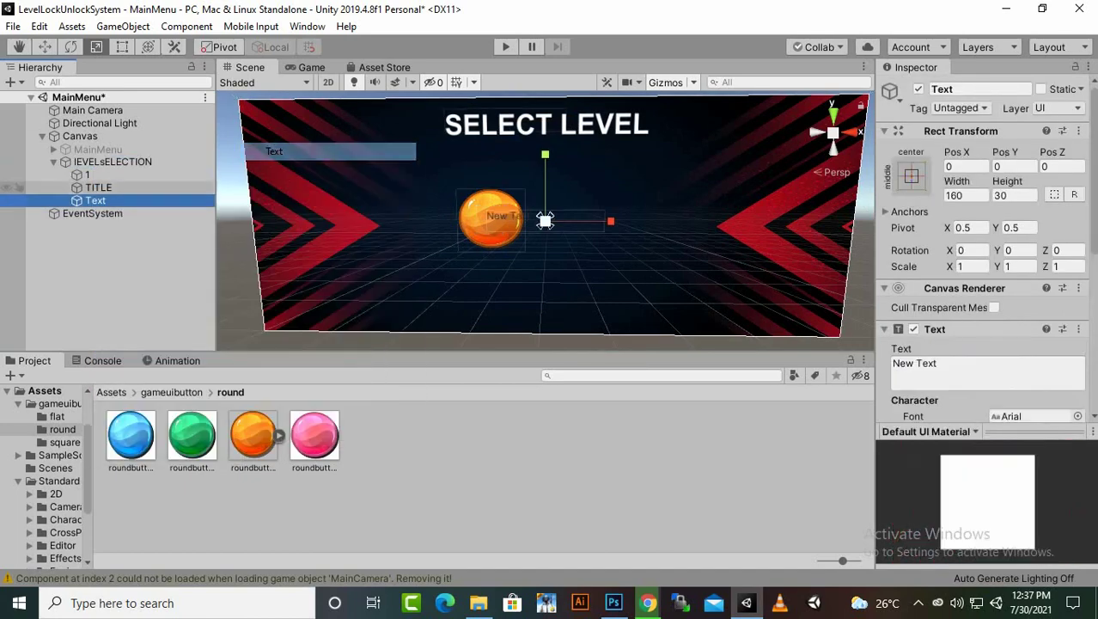
left_click_drag(96, 200, 90, 174)
left_click(963, 368)
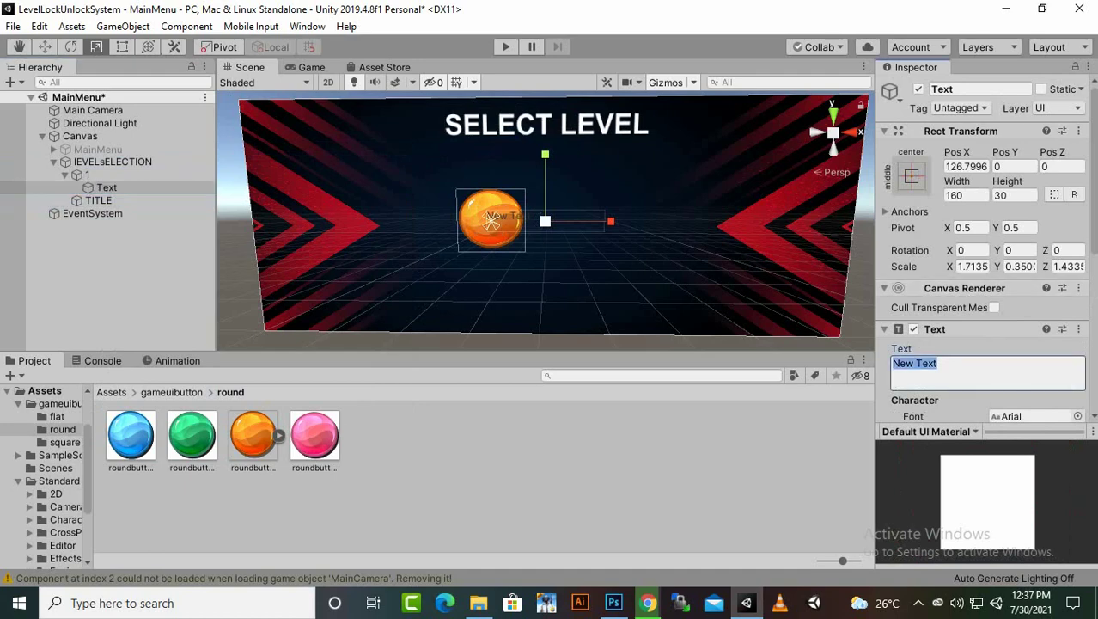
type("1")
Step: Format button 1's text as bold with font size 24 and a white colour
scroll(989, 352, "down", 6)
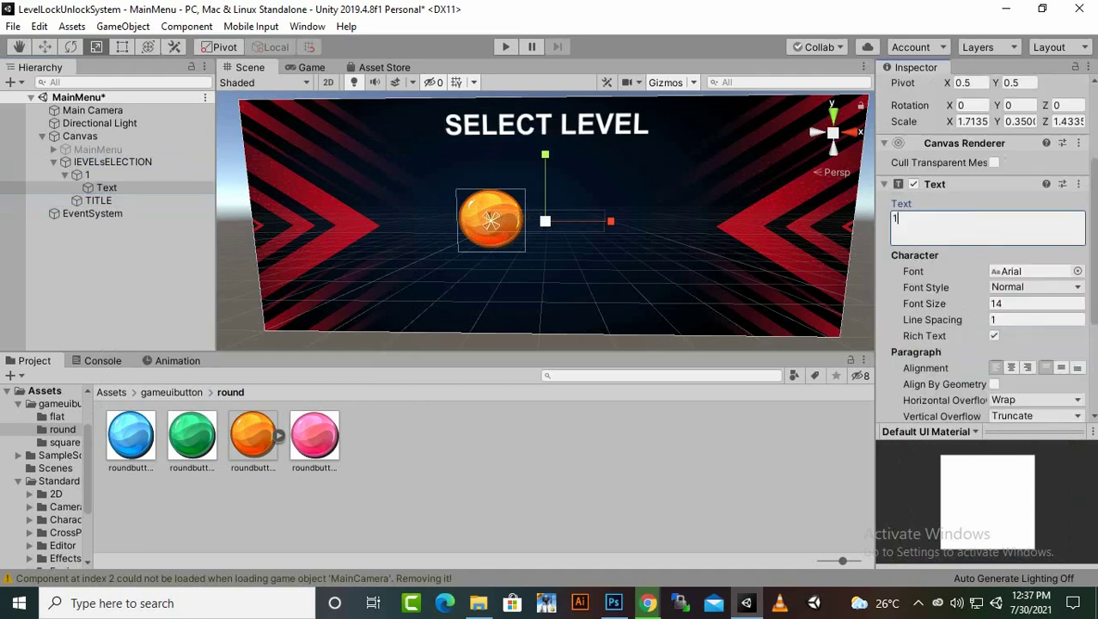
left_click(1018, 158)
left_click(1035, 142)
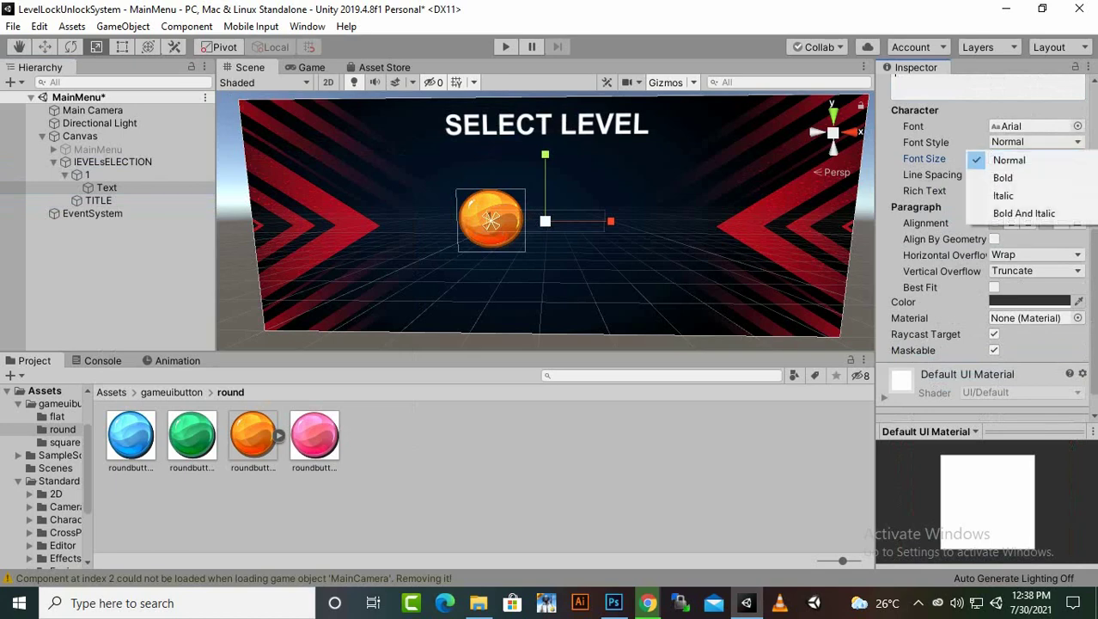
left_click(997, 174)
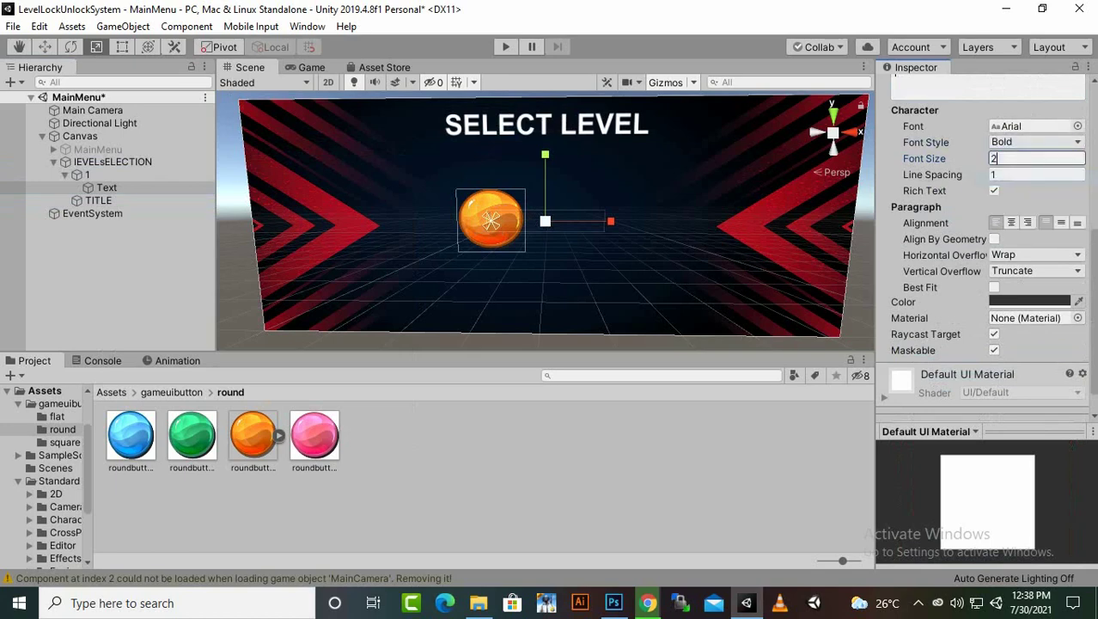
left_click(1030, 300)
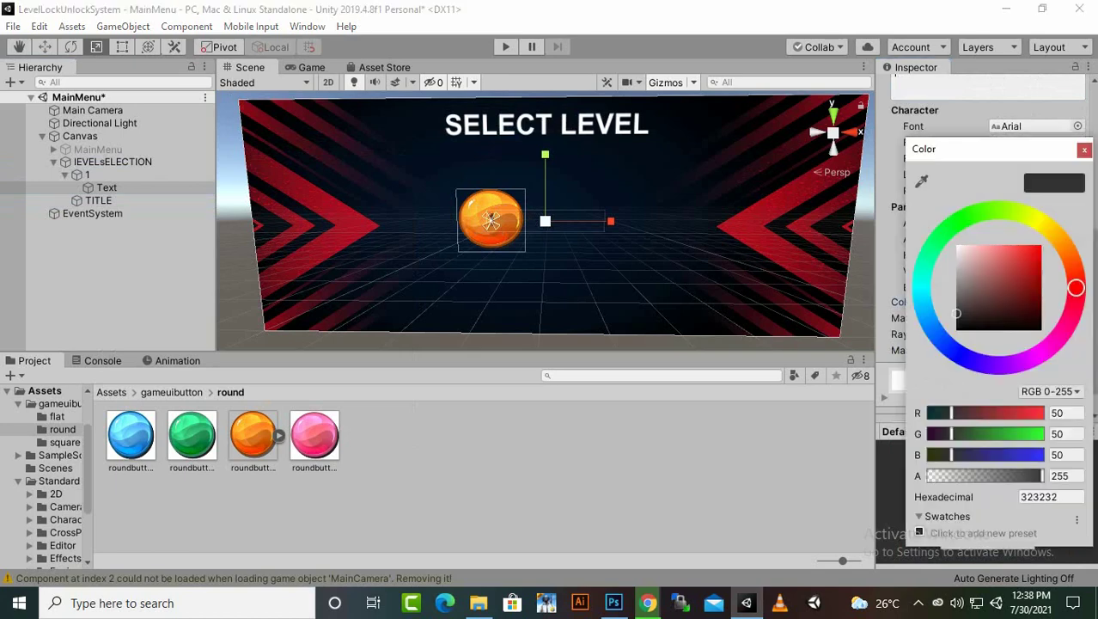
left_click(1085, 149)
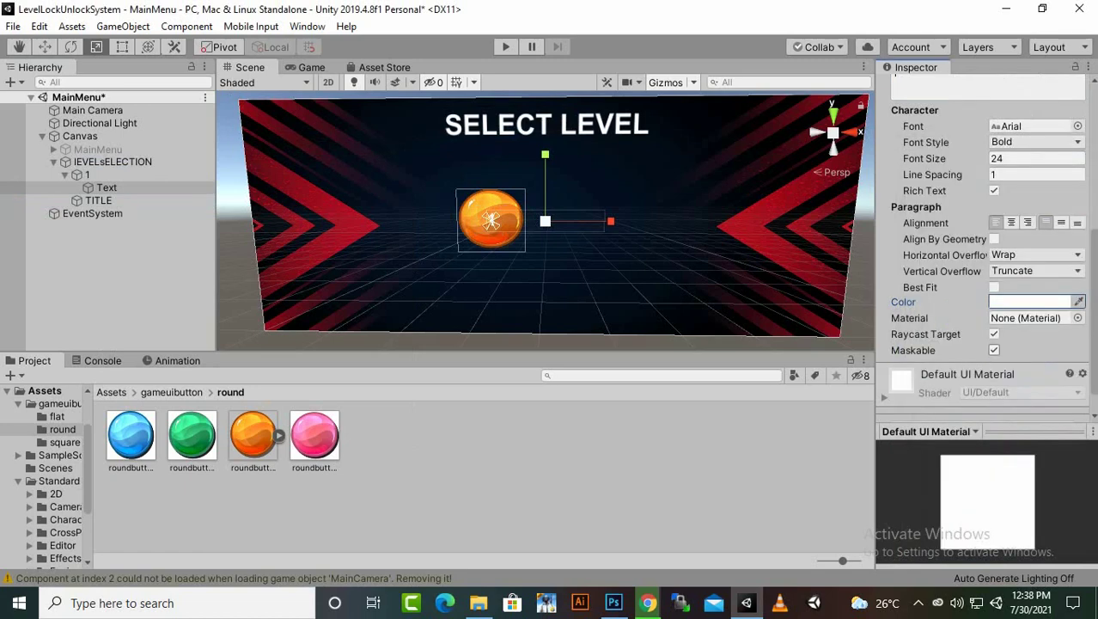
Step: Set the text's horizontal and vertical overflow to Overflow and align it to the centre and middle
left_click(1035, 254)
left_click(1032, 289)
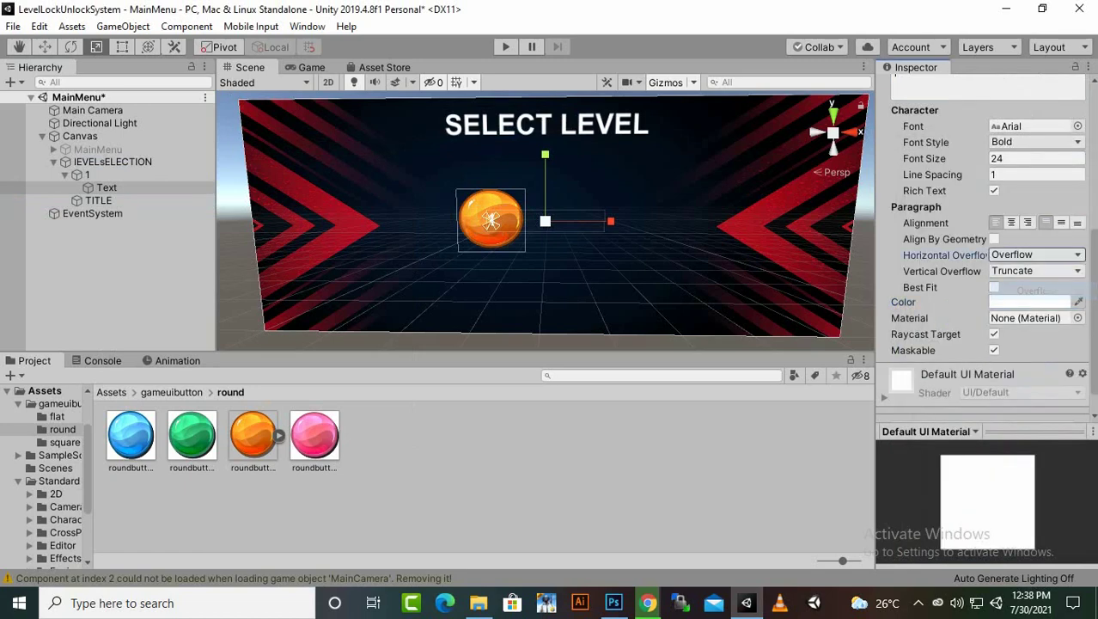
left_click(1035, 271)
left_click(1036, 307)
left_click(1011, 223)
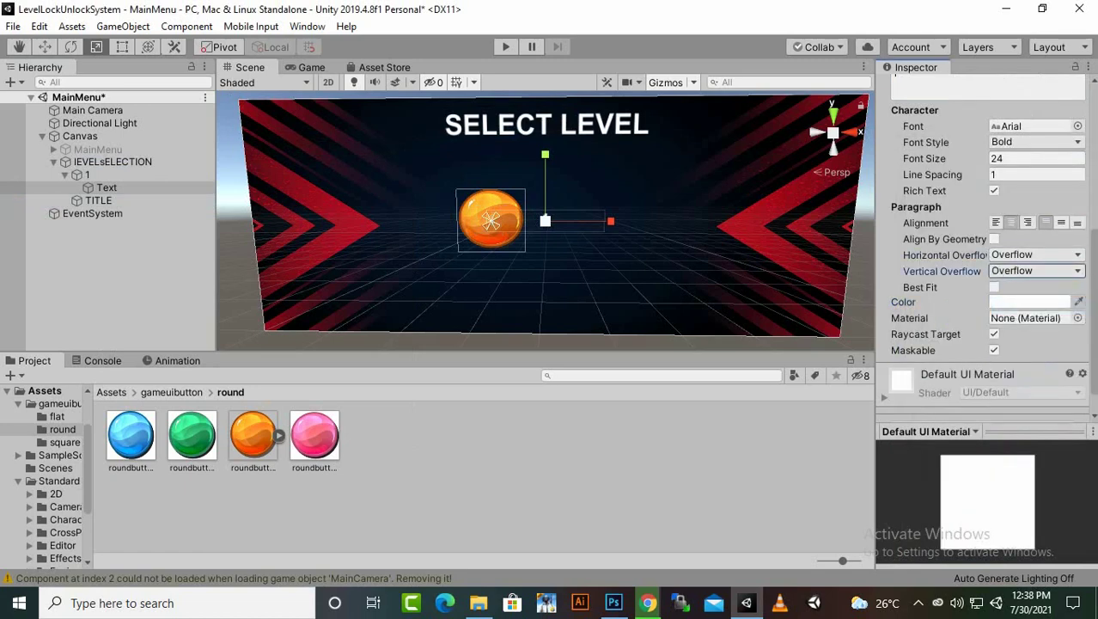
left_click(1061, 223)
Step: Set the number text's font size to 30 and move it onto the centre of the orange button
scroll(546, 221, "up", 15)
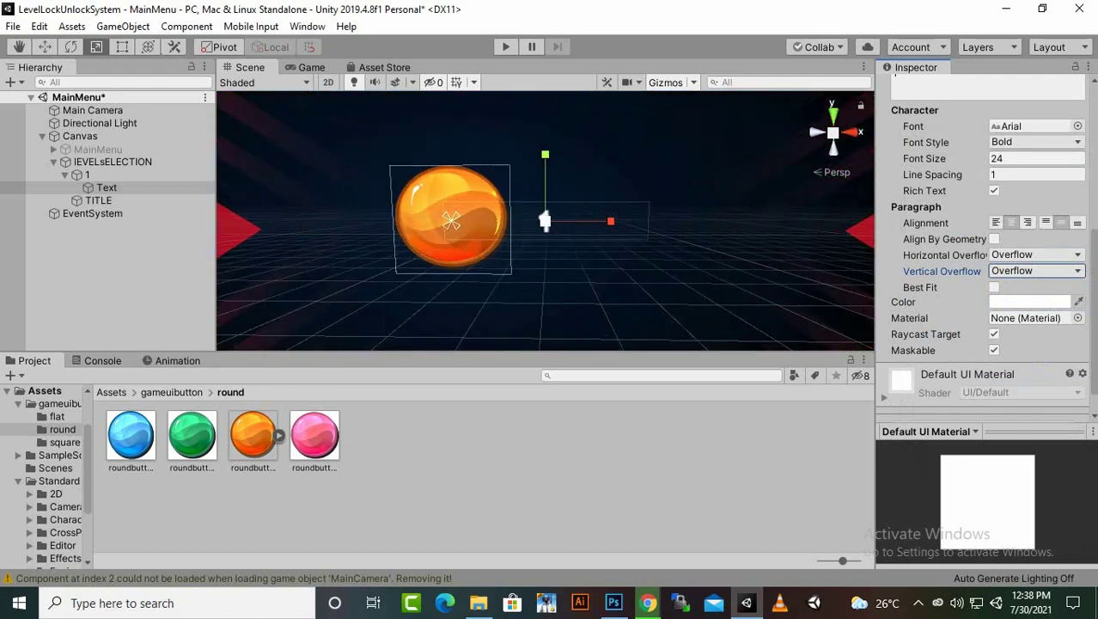
scroll(545, 220, "up", 2)
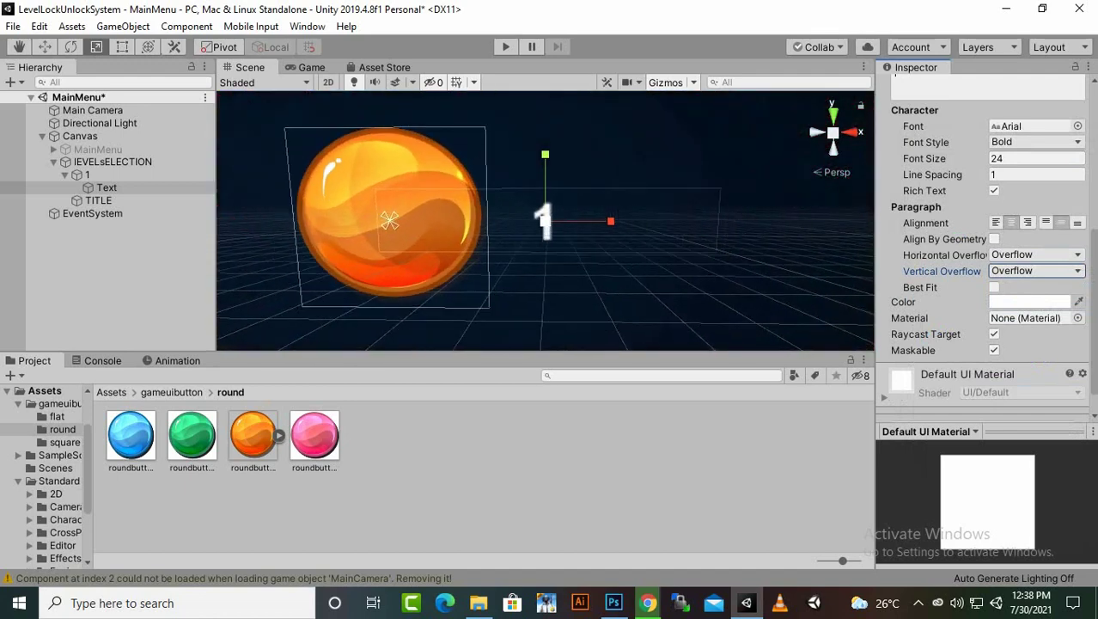
scroll(544, 220, "down", 2)
left_click(1031, 159)
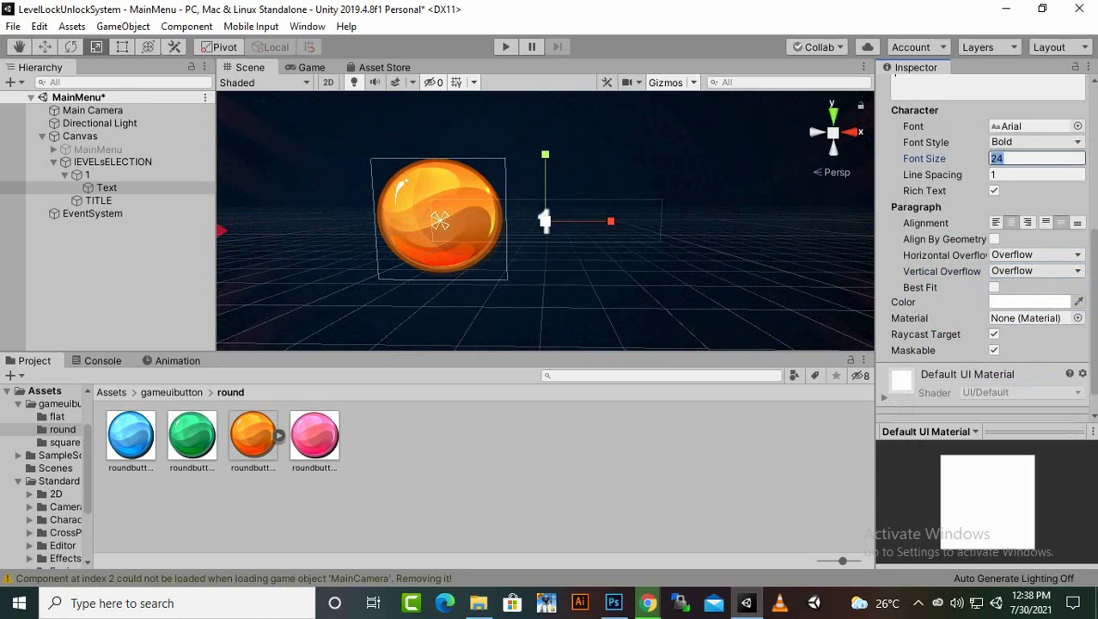
type("30")
left_click(45, 46)
left_click(269, 46)
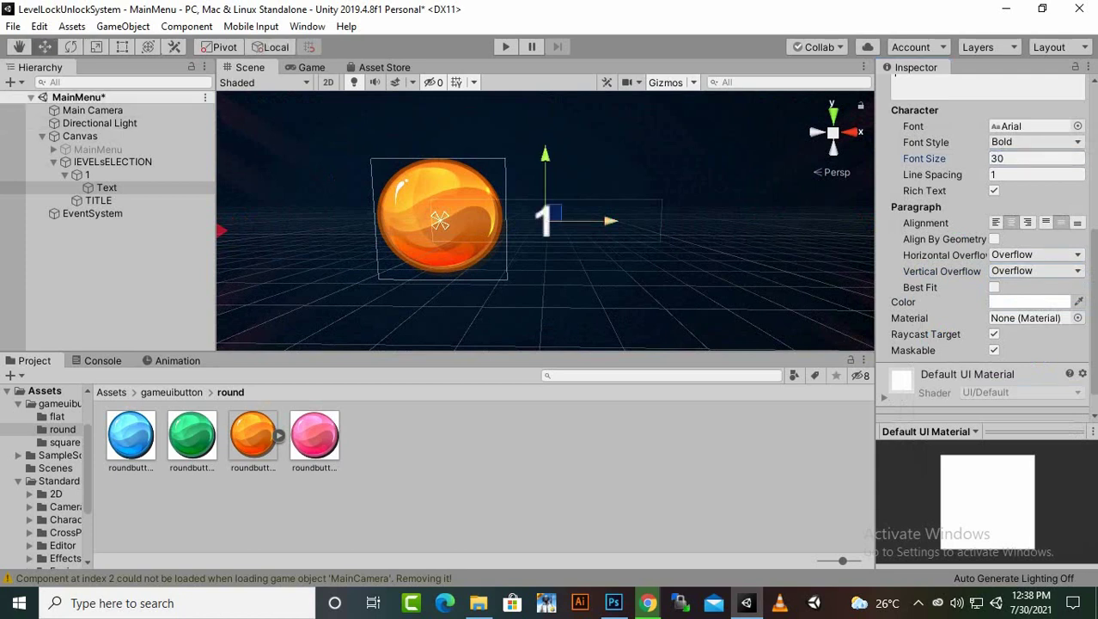
left_click_drag(610, 220, 440, 211)
Step: Preview the level selection panel in the Game view and set the number text's font size to 40
left_click(308, 67)
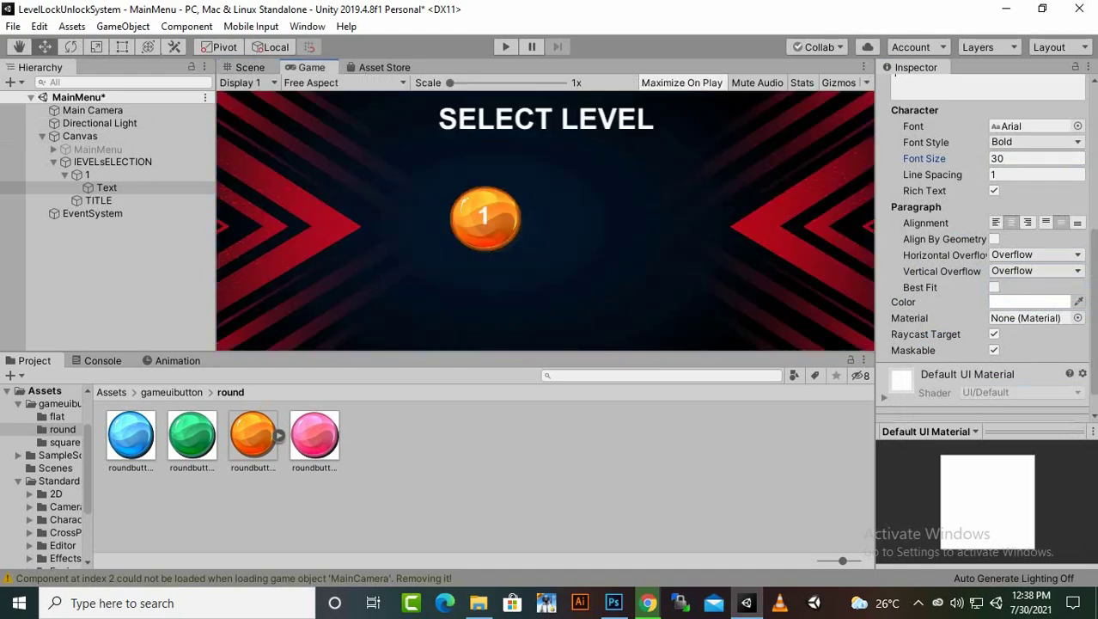
left_click(250, 67)
left_click(1027, 159)
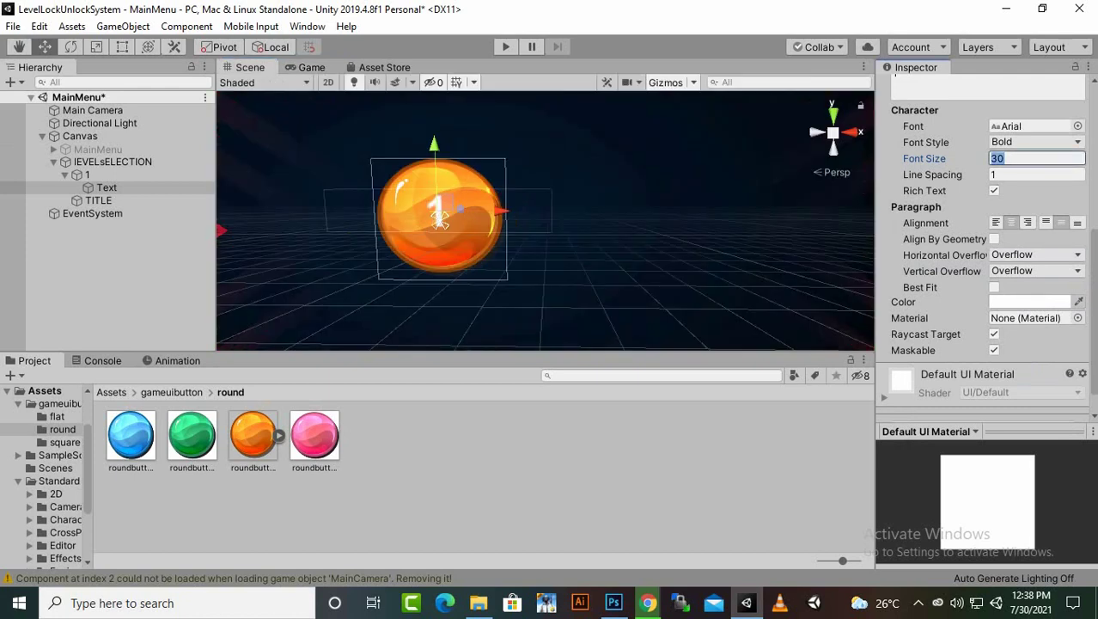
type("40")
key("Return")
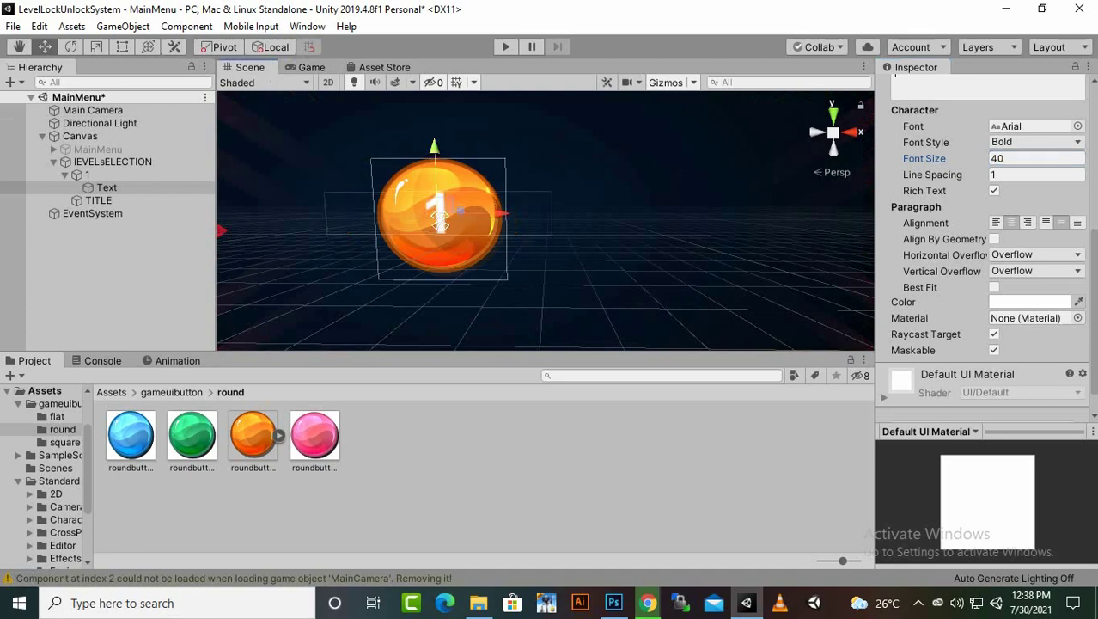
left_click(19, 175)
scroll(988, 241, "down", 4)
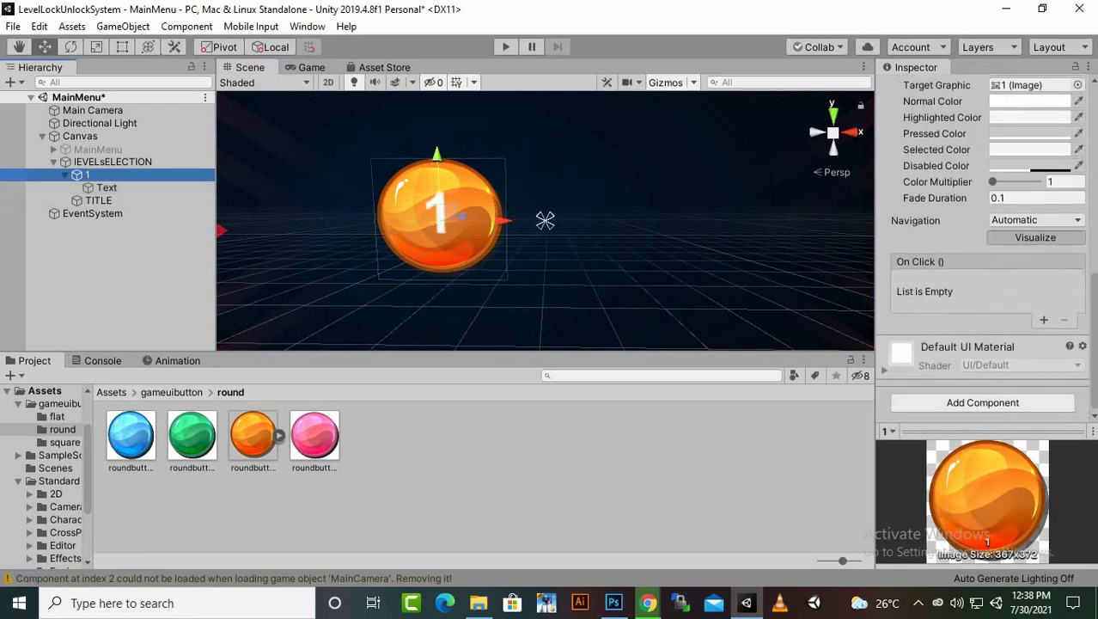
scroll(988, 241, "up", 3)
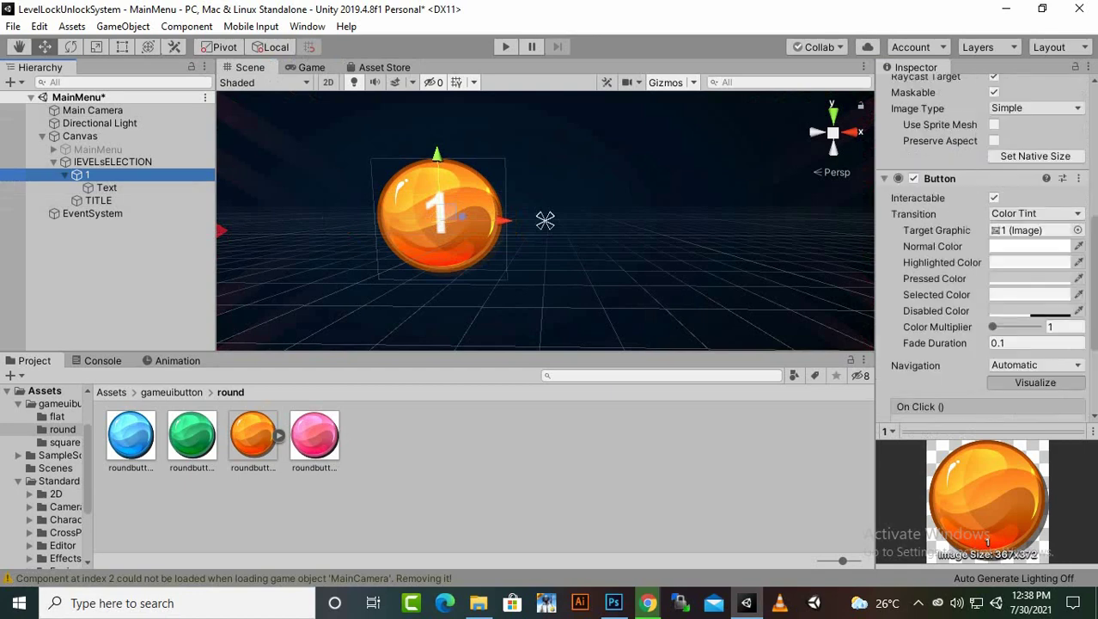
left_click(1029, 247)
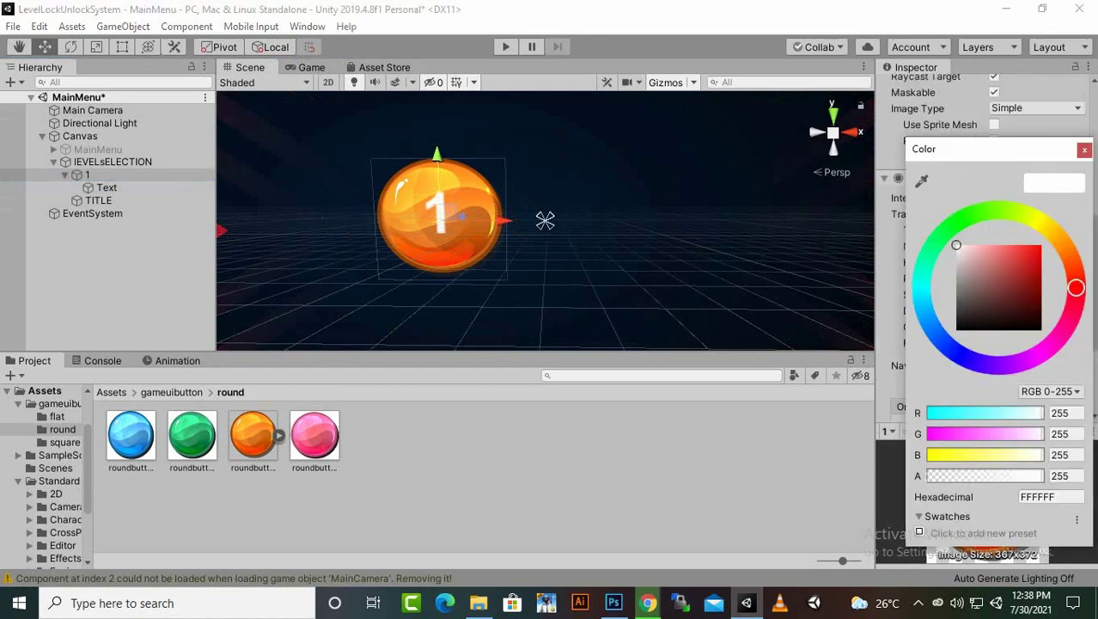
mouse_move(982, 284)
left_mouse_down()
mouse_move(956, 269)
mouse_move(955, 245)
left_mouse_up()
left_click(1084, 149)
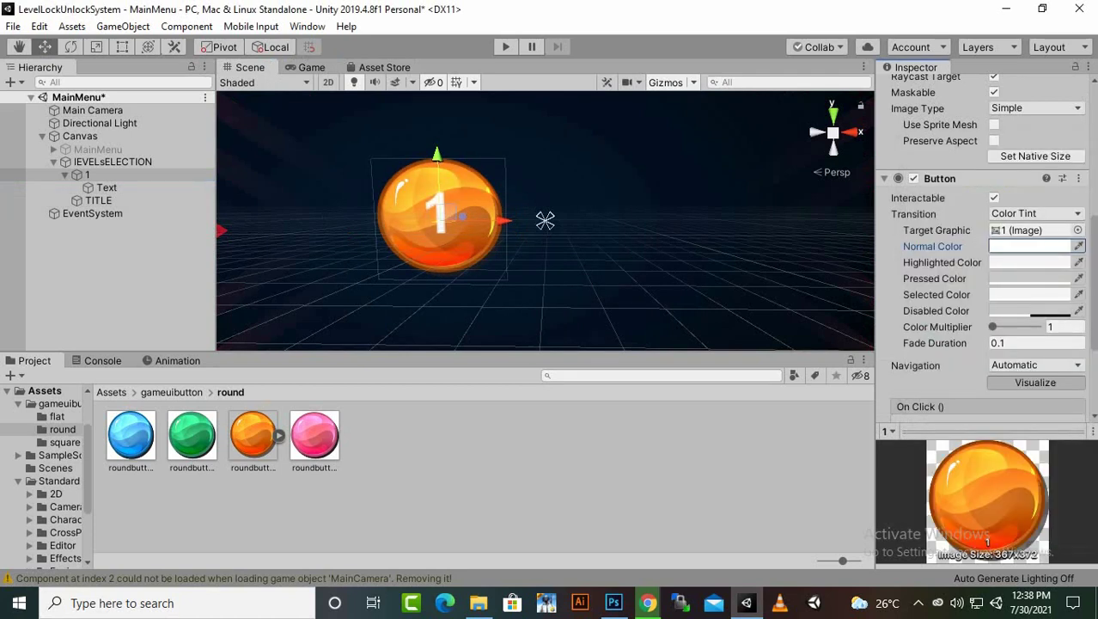
Step: Move button 1 slightly left and up, closer to the SELECT LEVEL title
left_click(88, 175)
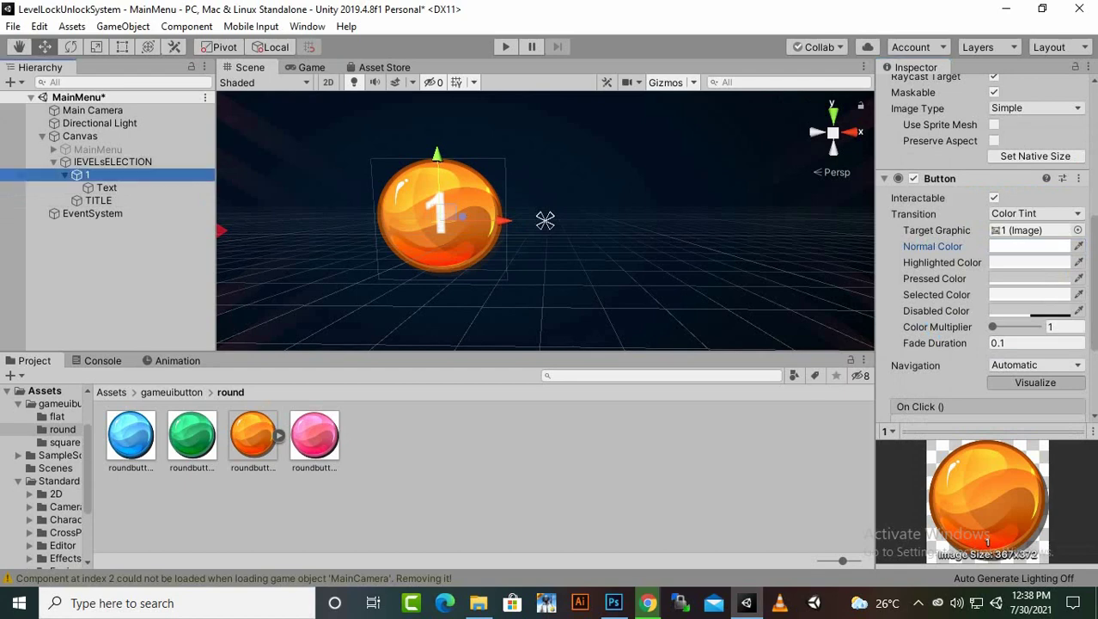
left_click(65, 174)
scroll(546, 221, "down", 6)
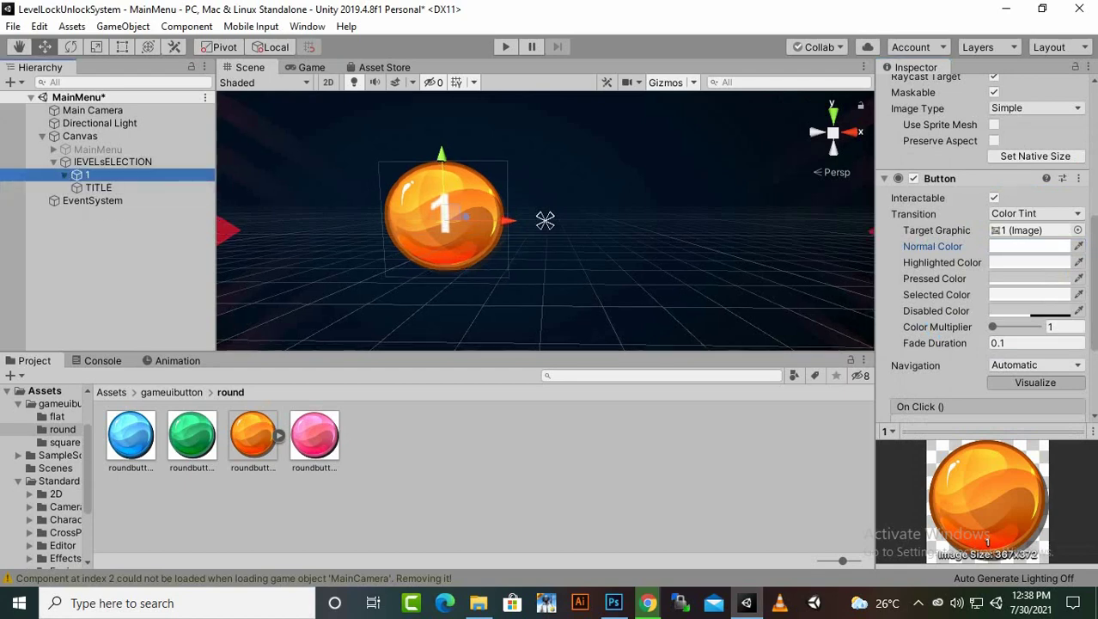
left_click_drag(560, 220, 529, 220)
left_click_drag(464, 154, 464, 134)
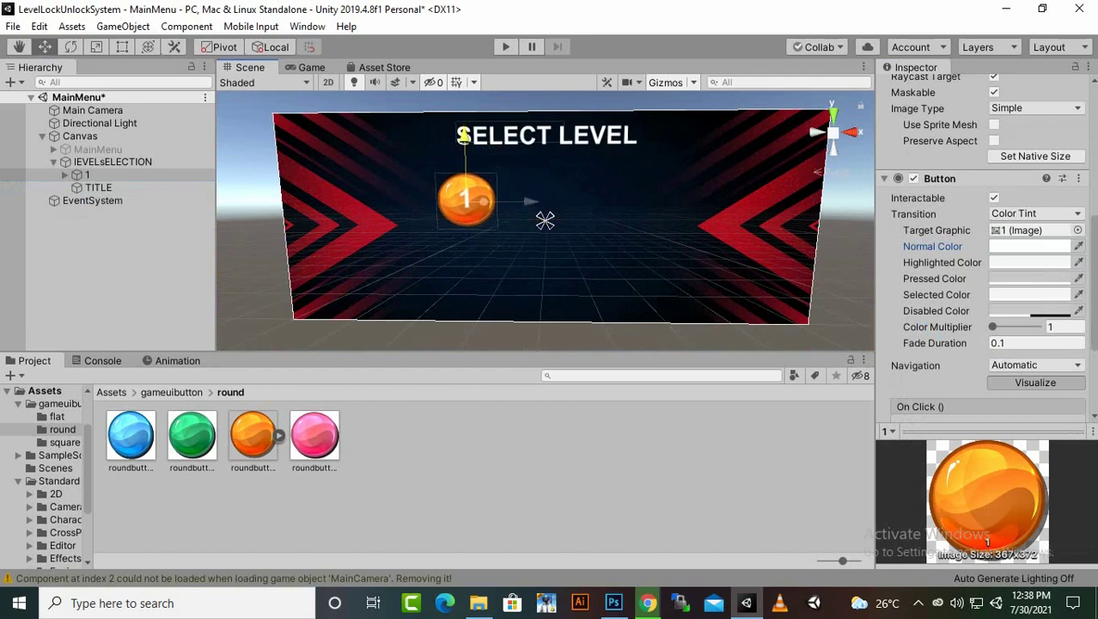
Step: Duplicate button 1 twice and place the copies to its right in an evenly spaced row
key("ctrl+d")
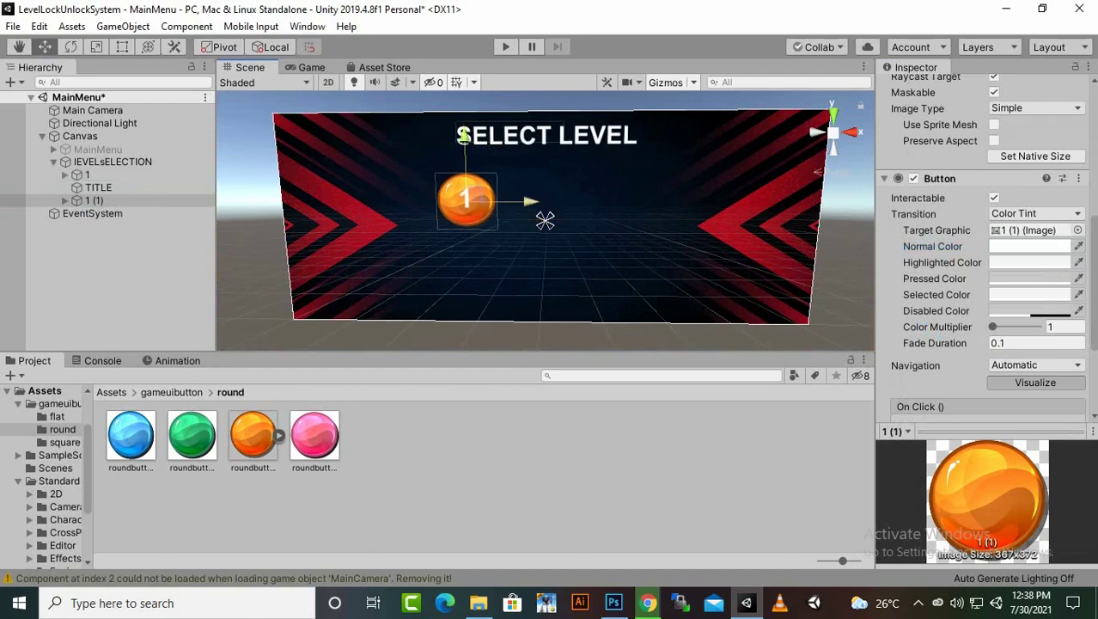
left_click_drag(529, 201, 605, 201)
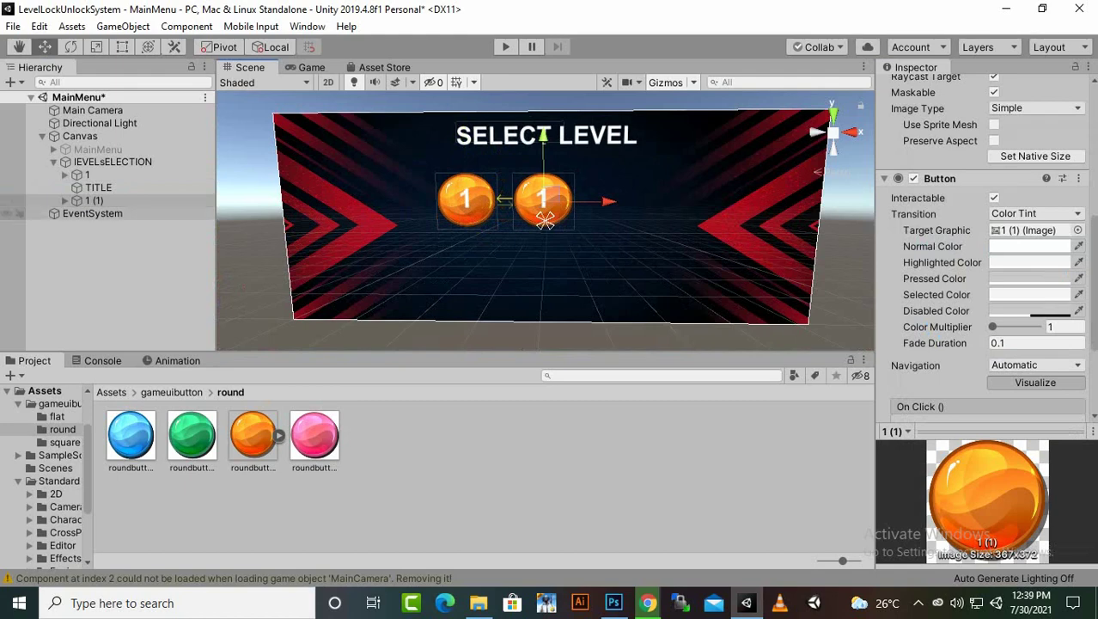
key("ctrl+d")
left_click_drag(605, 201, 688, 201)
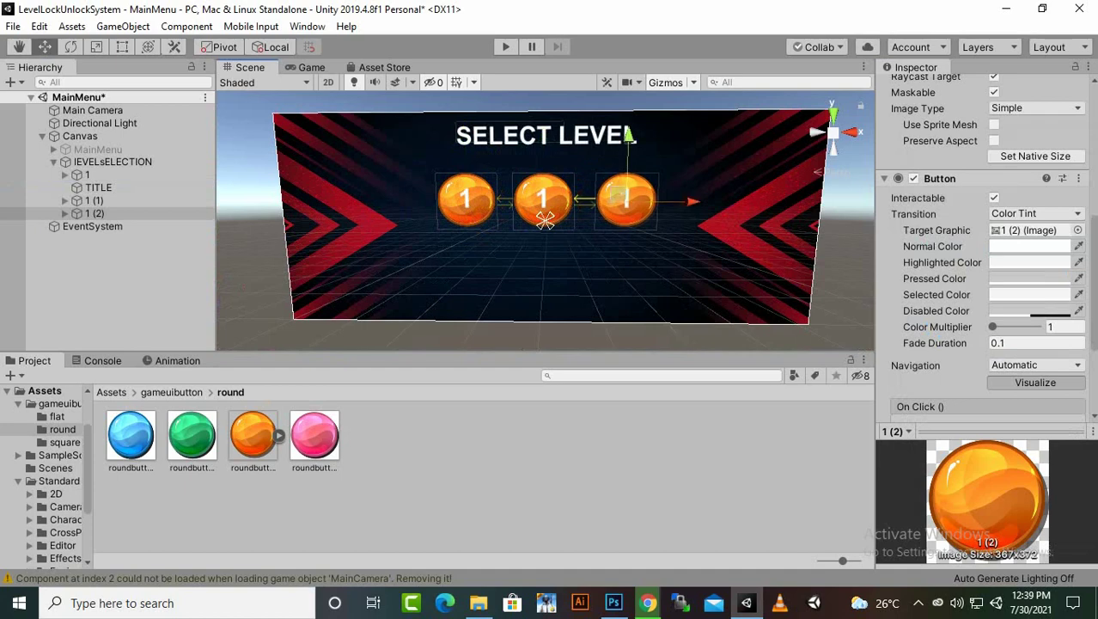
Step: Rename the middle level button, 1 (1), as 2
left_click(19, 201, "ctrl")
left_click(19, 174, "ctrl")
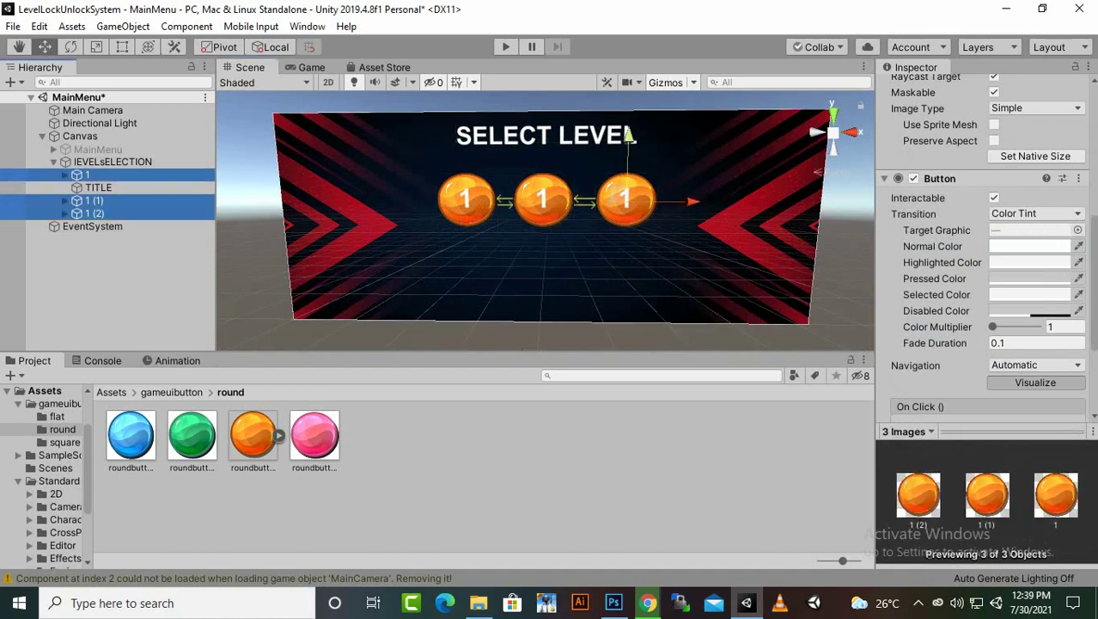
left_click(95, 201)
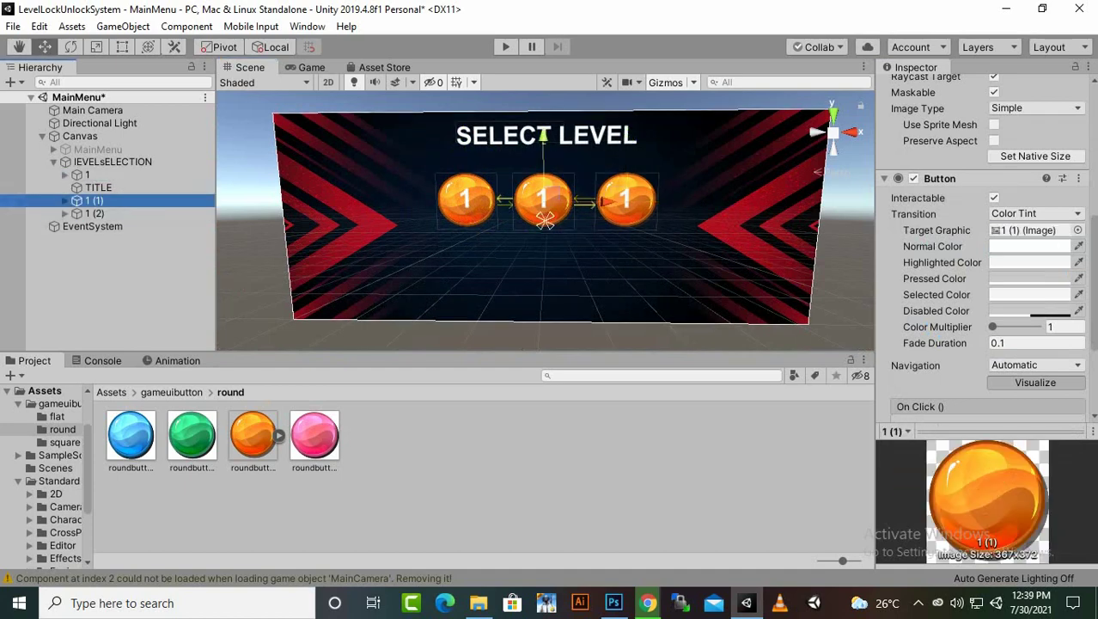
right_click(98, 200)
left_click(138, 248)
type("2")
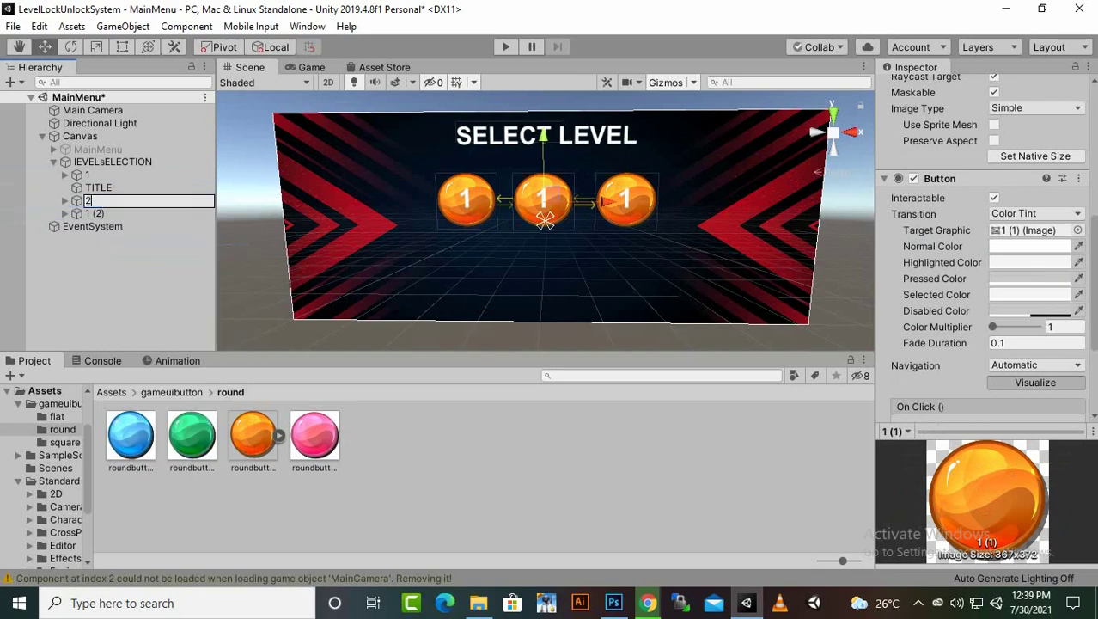
key("Return")
Step: Rename the rightmost level button, 1 (2), as 3
left_click(86, 213)
right_click(90, 214)
left_click(135, 258)
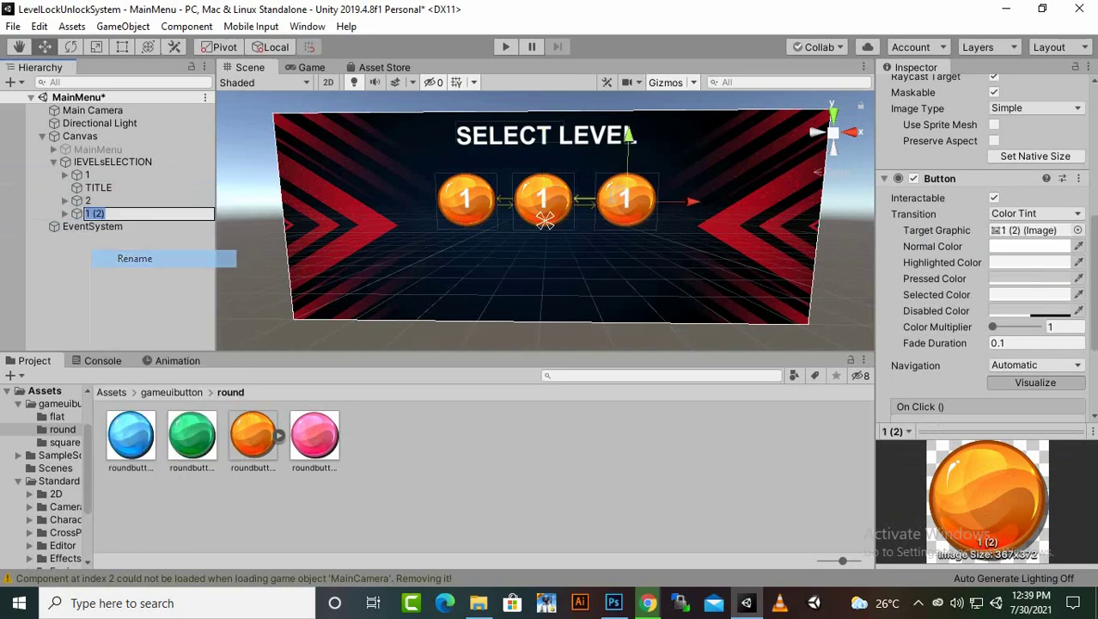
type("3")
key("Return")
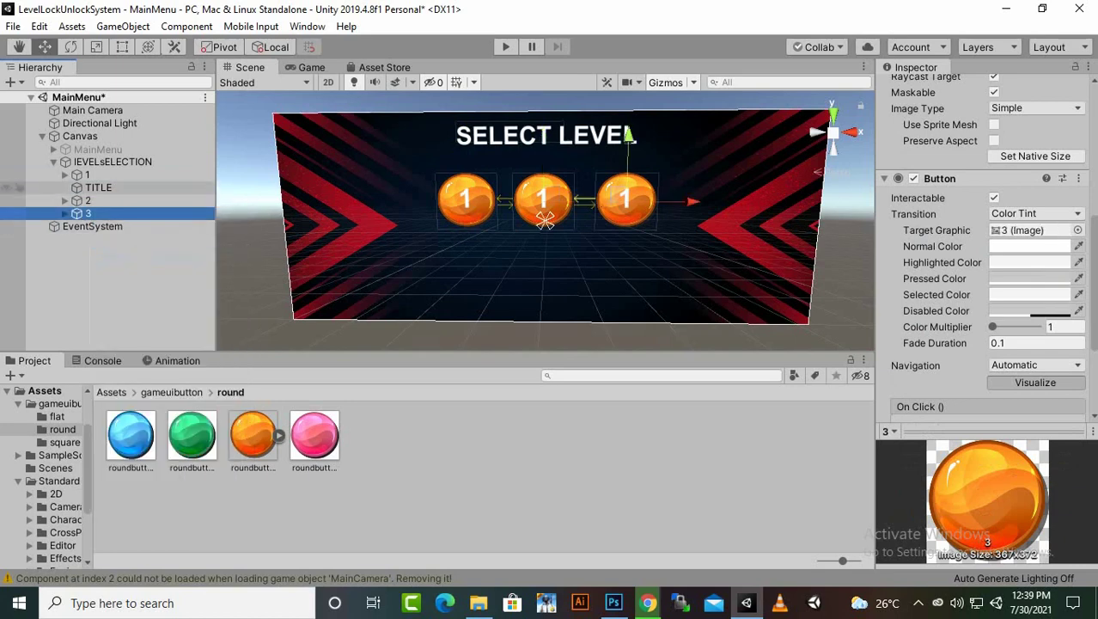
Step: Duplicate button 1, place the copy directly below it to start a second row, and rename the copy as 4
left_click(88, 174)
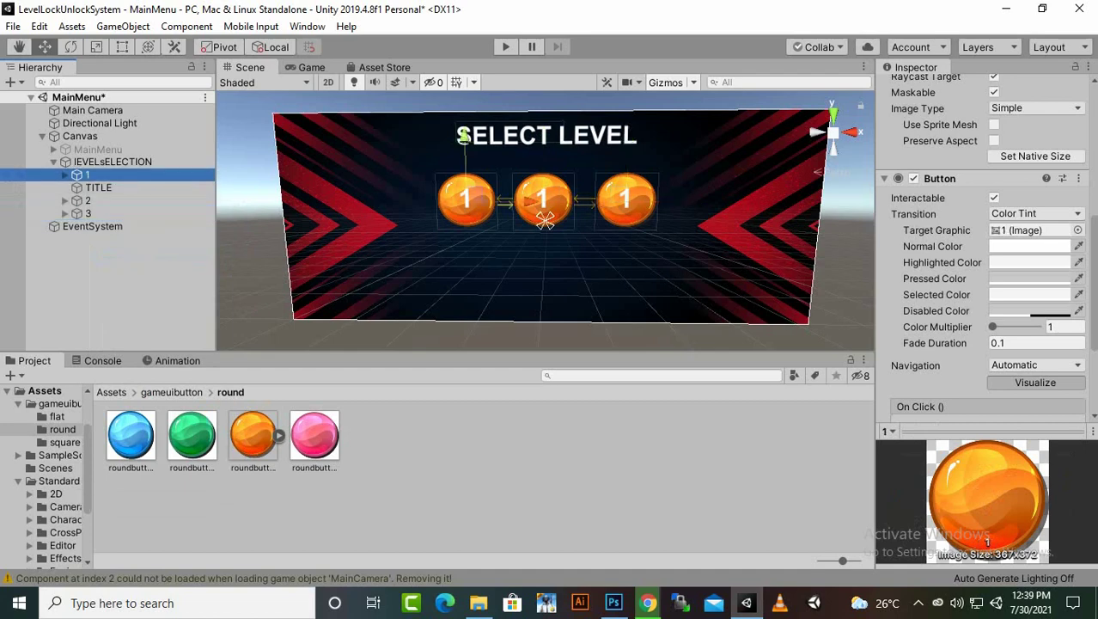
key("ctrl+d")
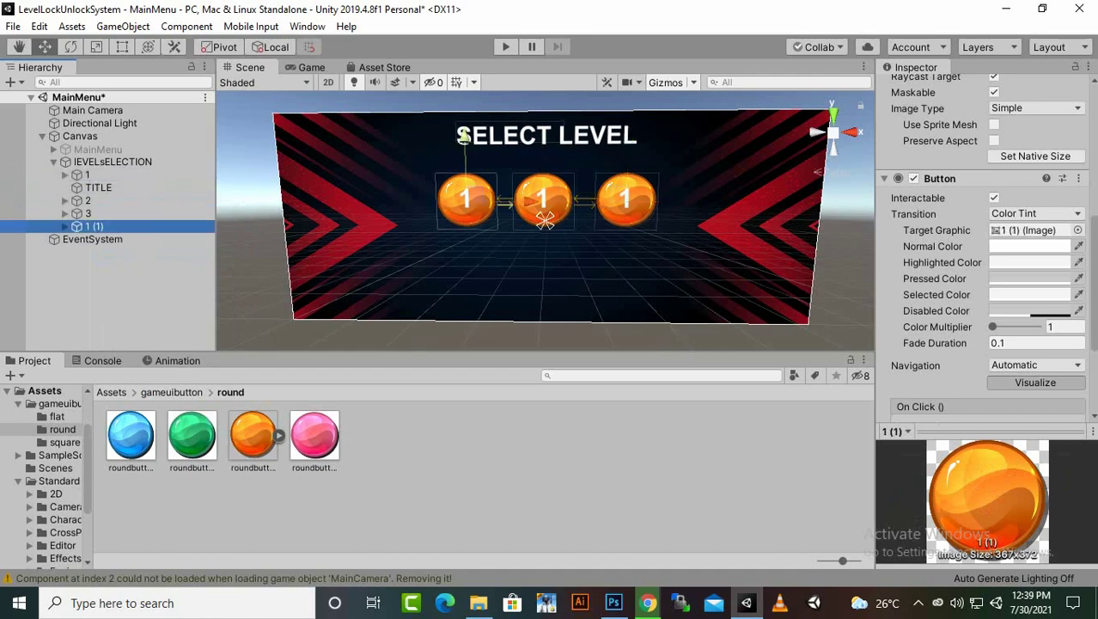
left_click_drag(463, 136, 465, 204)
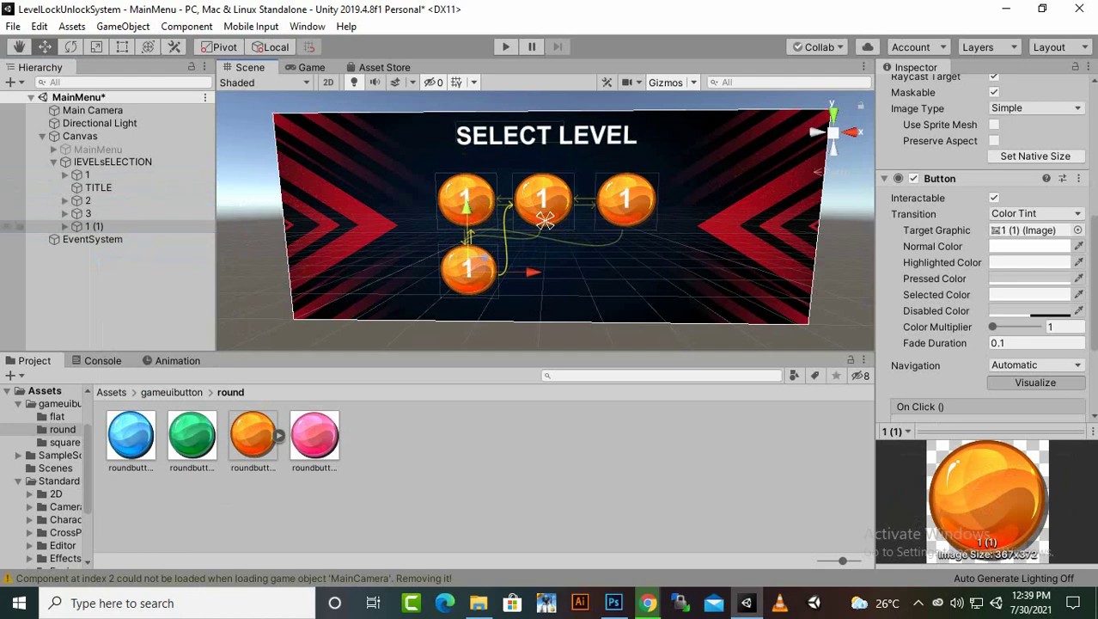
right_click(96, 226)
left_click(129, 274)
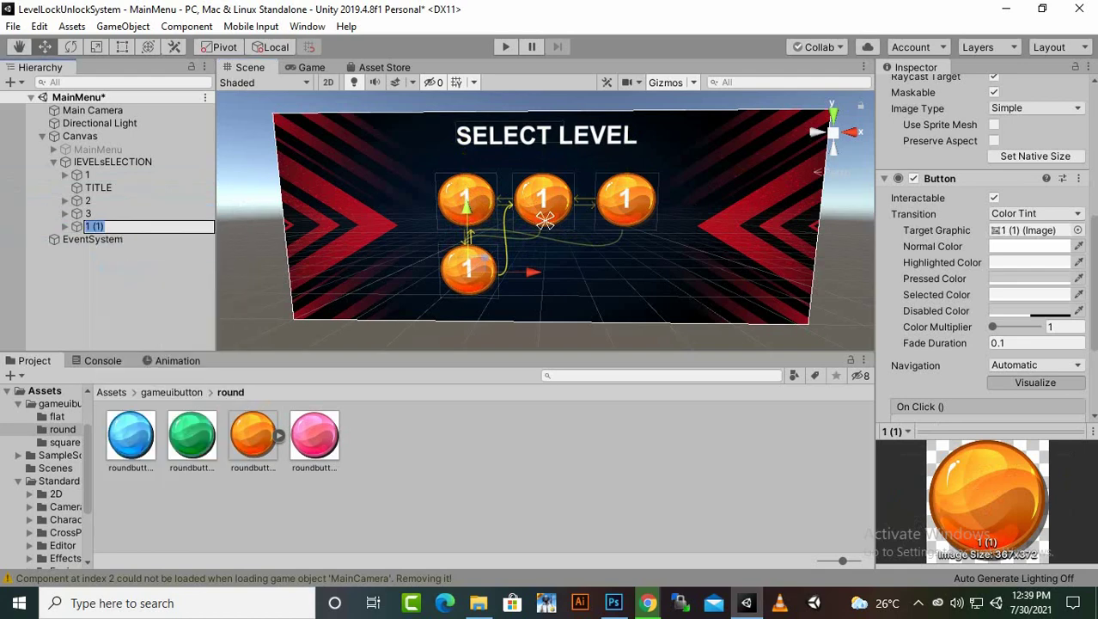
type("4")
key("Return")
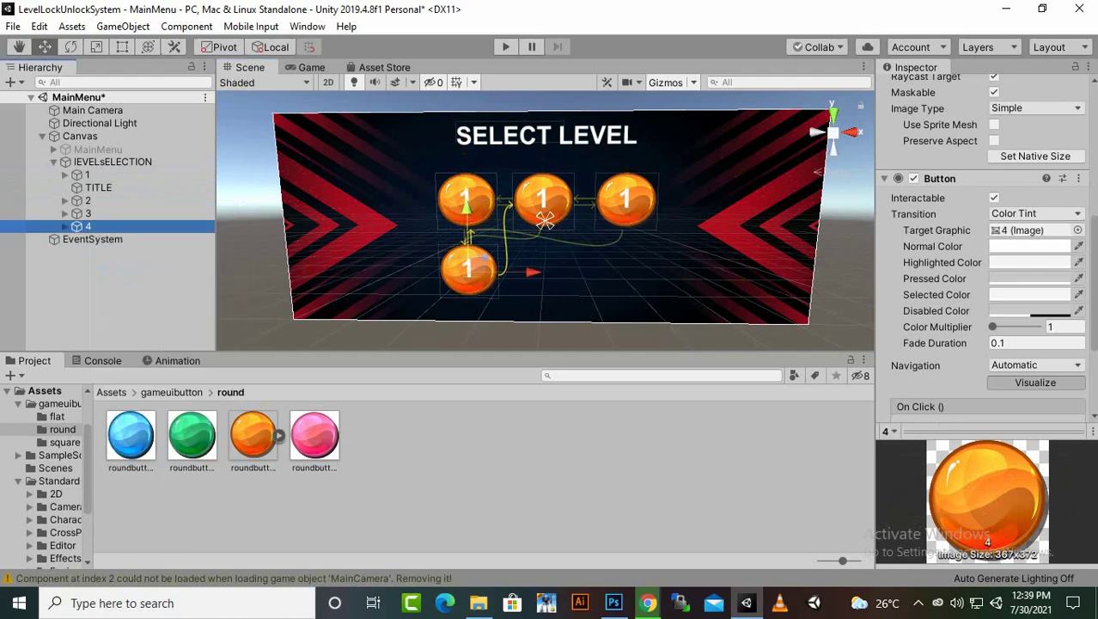
Step: Duplicate button 4, place the copy to its right beneath button 2, and rename the copy as 5
key("ctrl+d")
left_click_drag(533, 272, 607, 271)
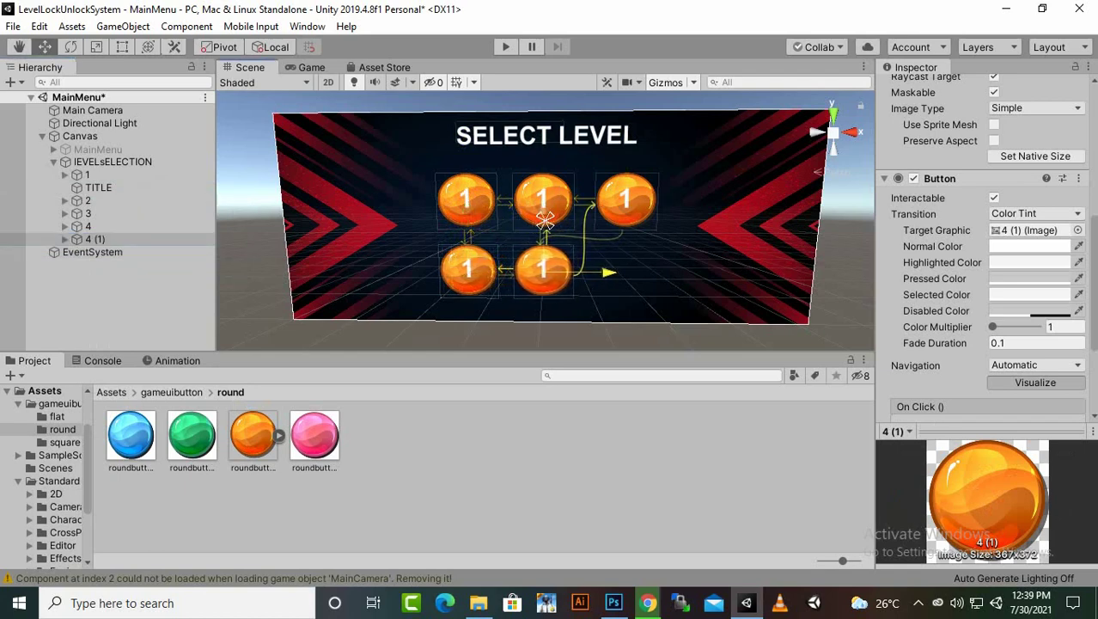
right_click(98, 238)
left_click(145, 289)
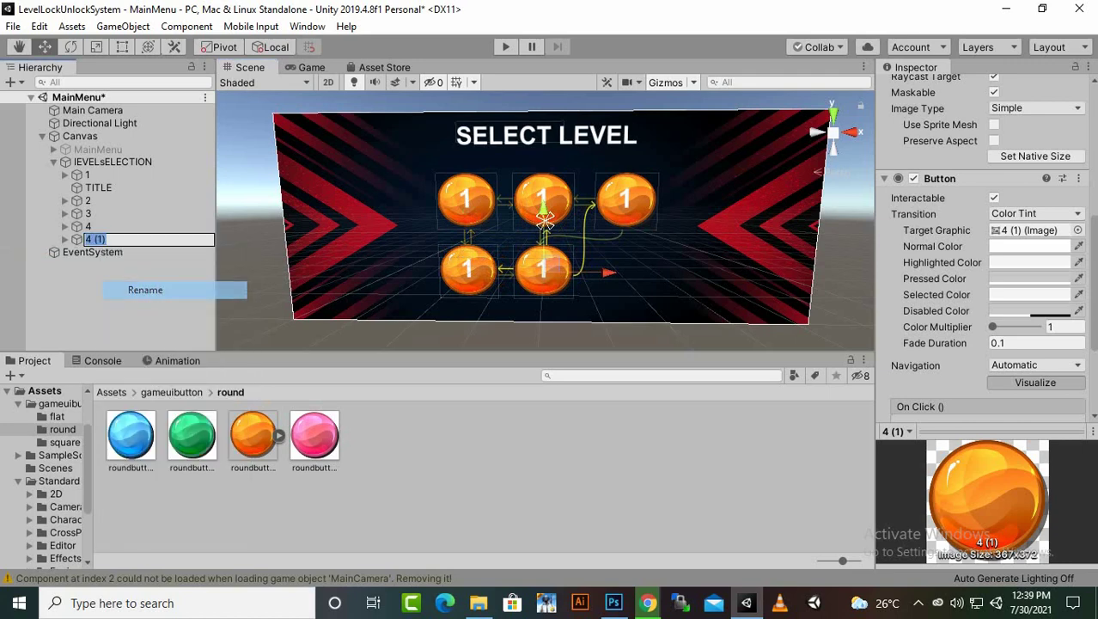
type("5")
key("Return")
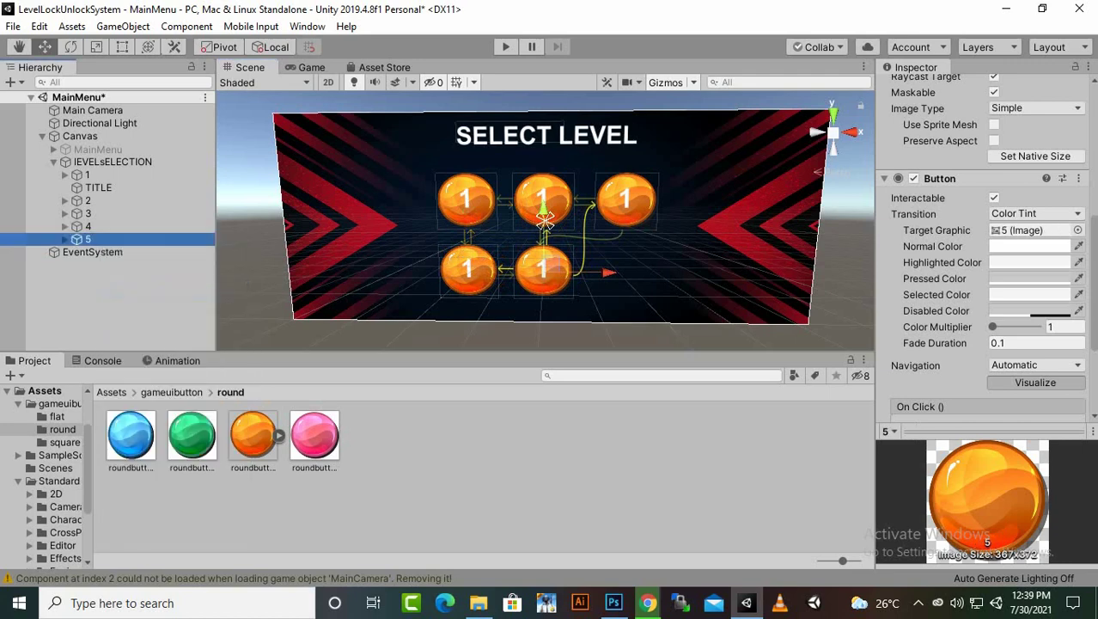
Step: Duplicate button 5, place the copy to its right beneath button 3, and rename the copy as 6
key("ctrl+d")
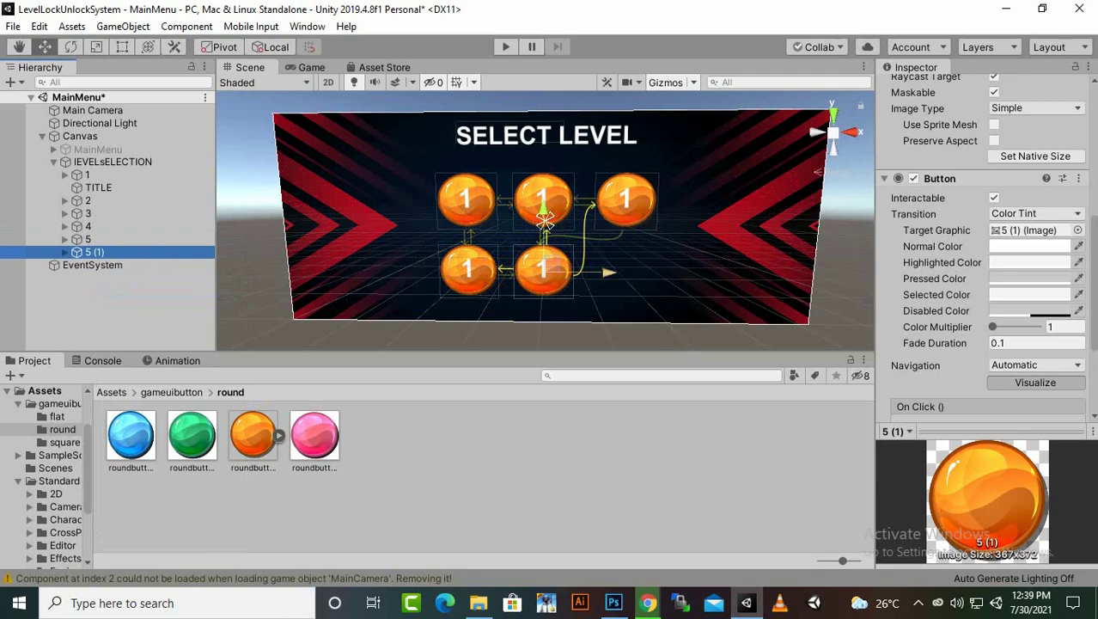
left_click_drag(610, 273, 686, 272)
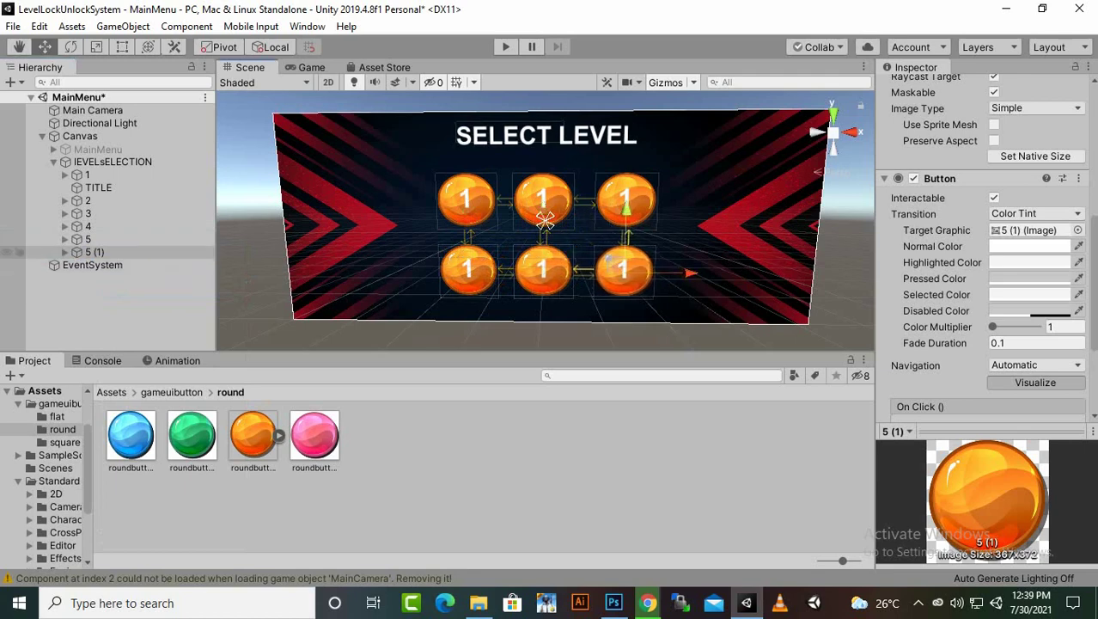
right_click(114, 253)
left_click(154, 304)
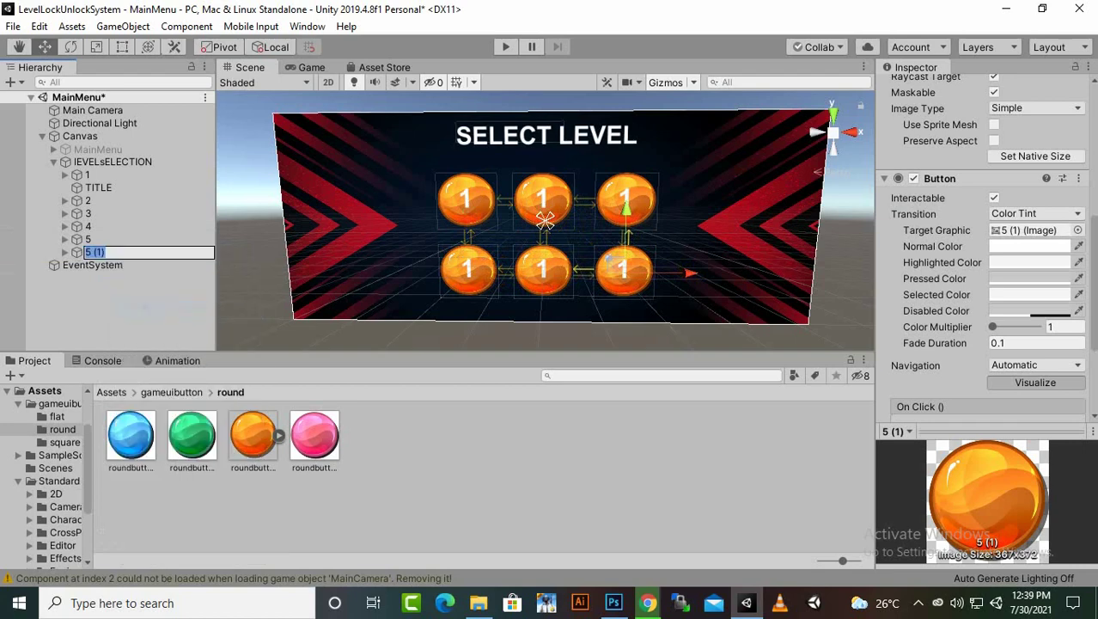
type("6")
key("Return")
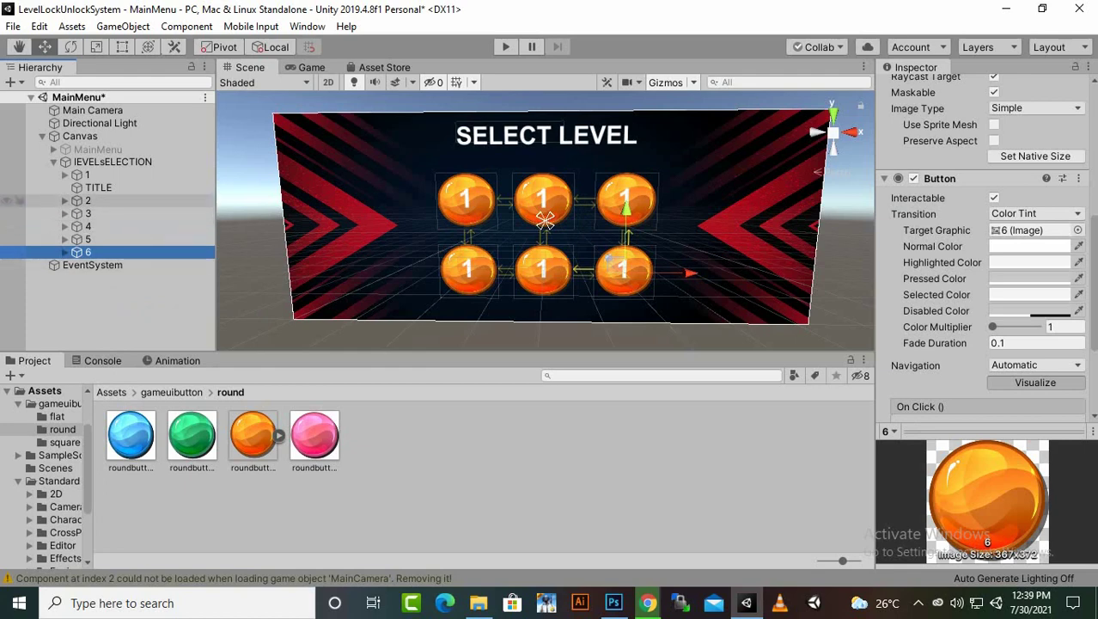
Step: Change the label text of level button 2 to 2
left_click(64, 201)
left_click(107, 213)
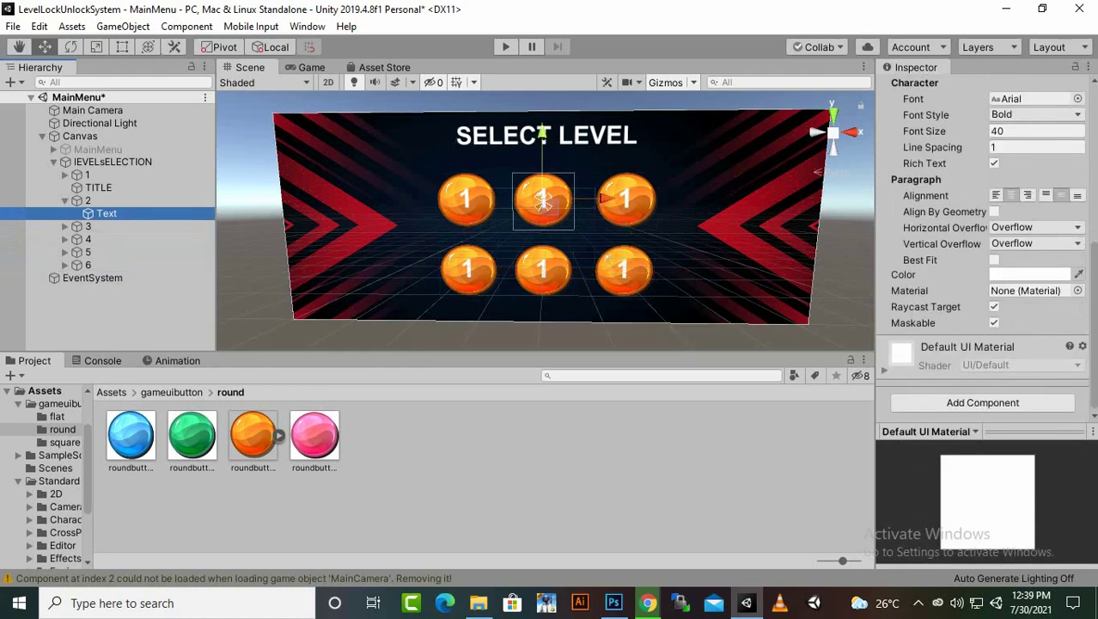
scroll(972, 240, "up", 6)
left_click(954, 343)
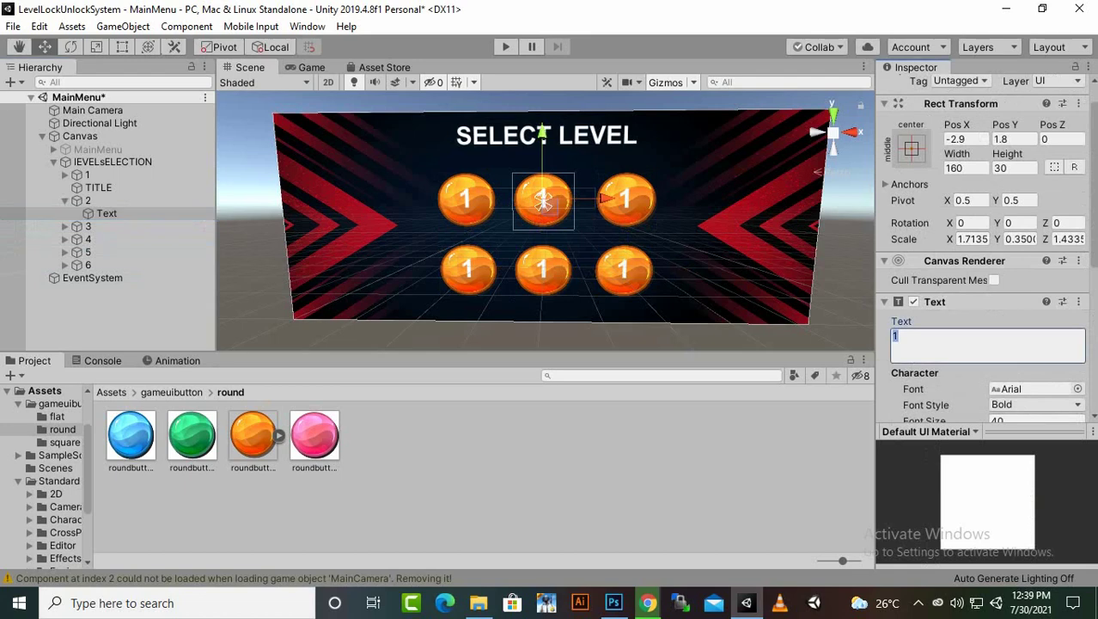
type("2")
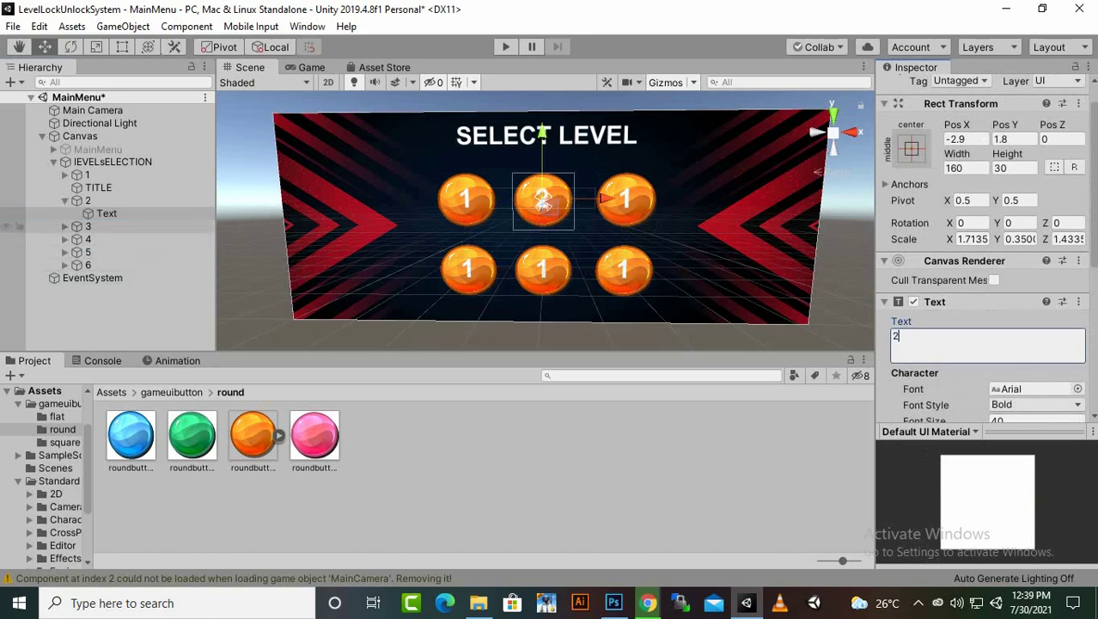
Step: Change the label text of level button 3 to 3
left_click(88, 227)
left_click(65, 226)
left_click(107, 239)
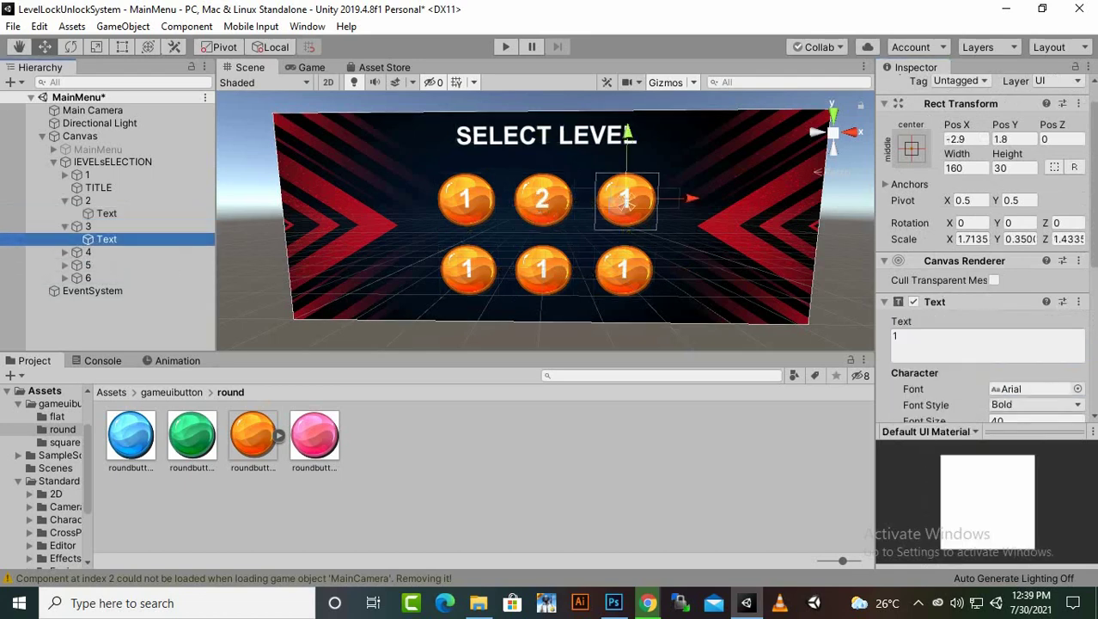
left_click(954, 343)
type("3")
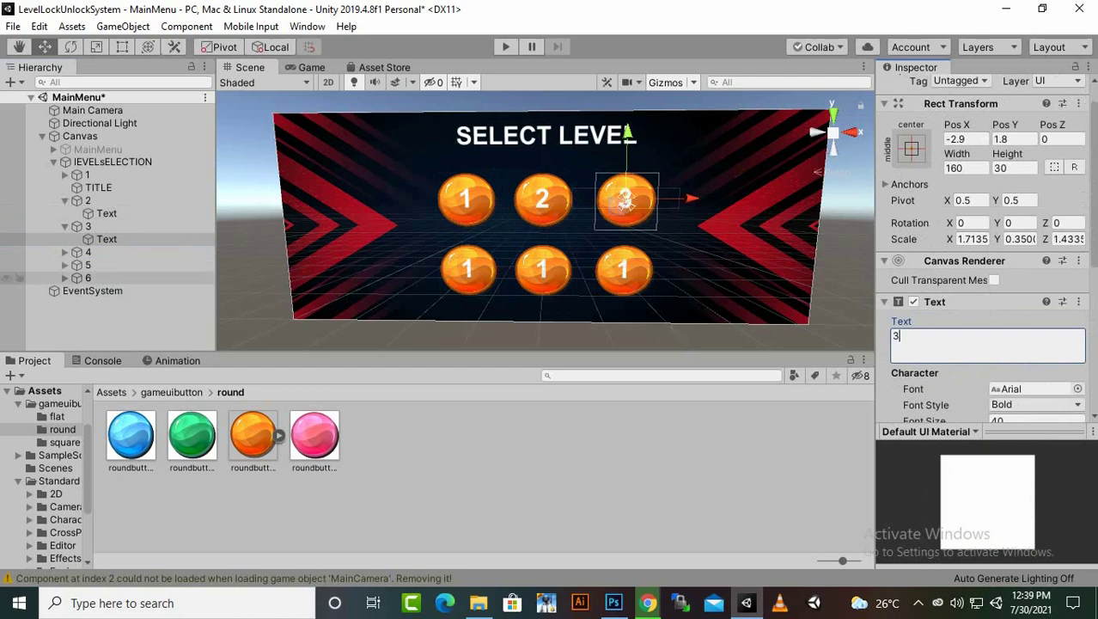
Step: Change the label text of level button 4 to 4
left_click(66, 252)
left_click(106, 264)
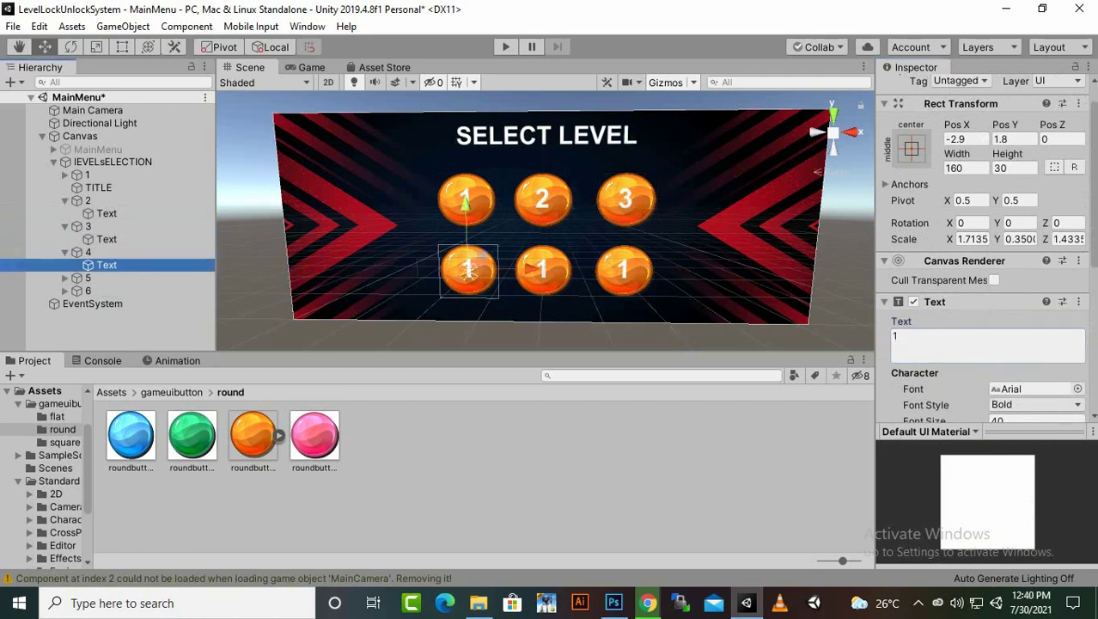
left_click(954, 343)
type("4")
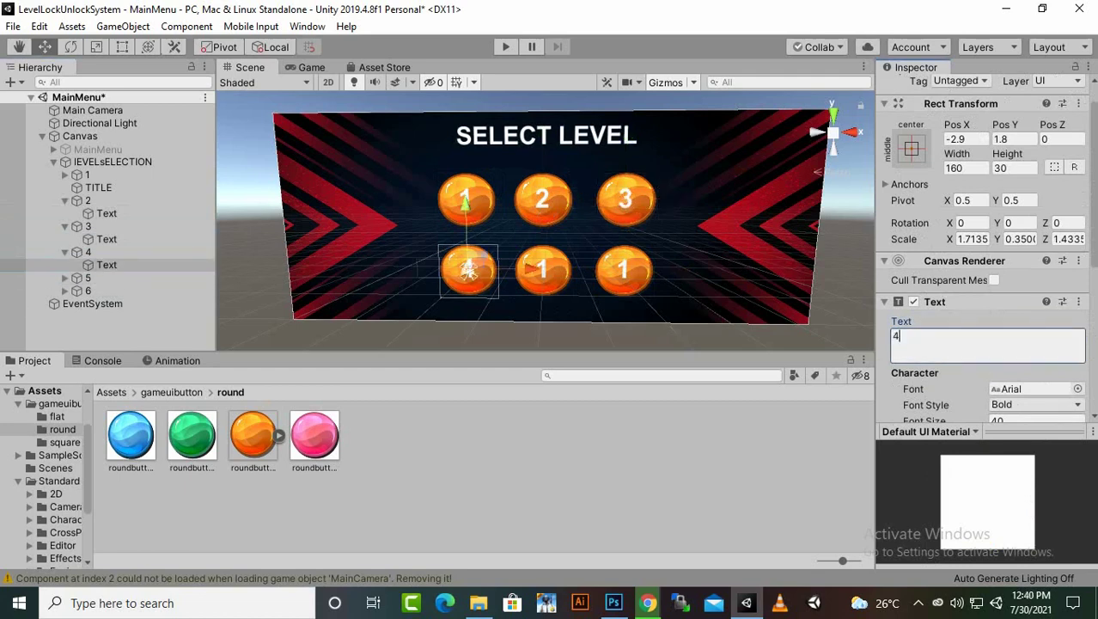
Step: Change the label text of level button 5 to 5
left_click(65, 277)
left_click(106, 291)
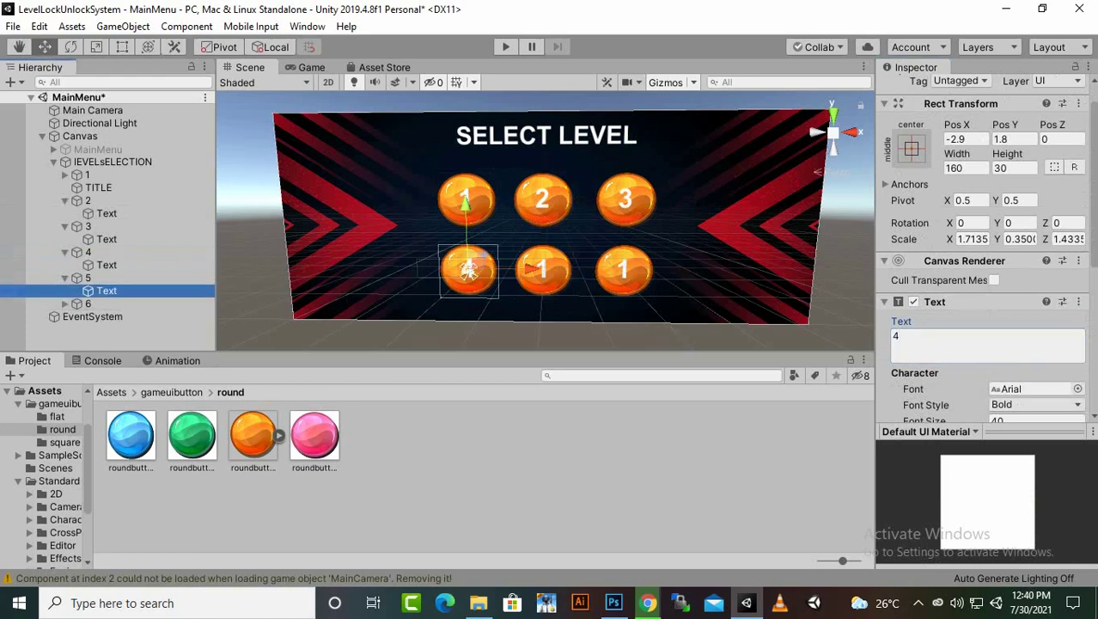
left_click(946, 344)
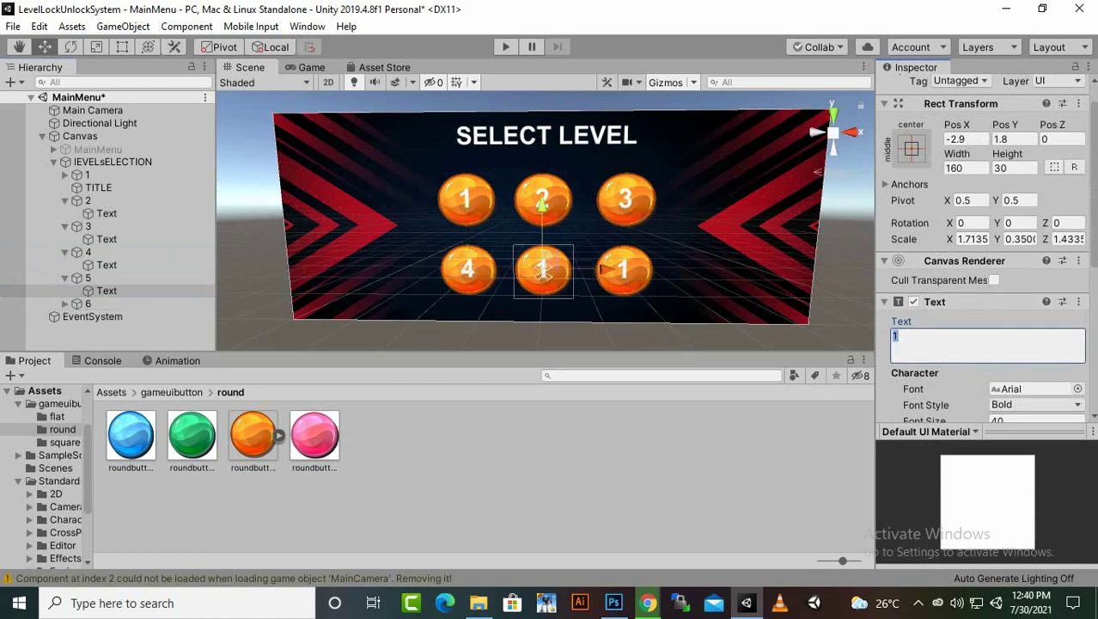
type("5")
Step: Change the label text of level button 6 to 6
left_click(66, 304)
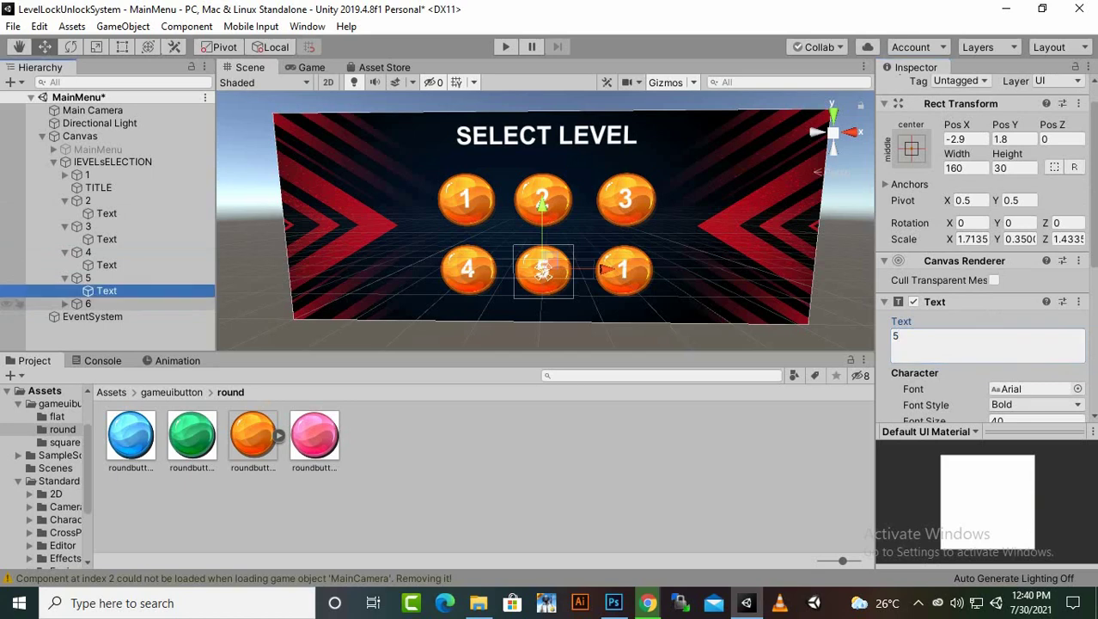
left_click(107, 316)
left_click(945, 344)
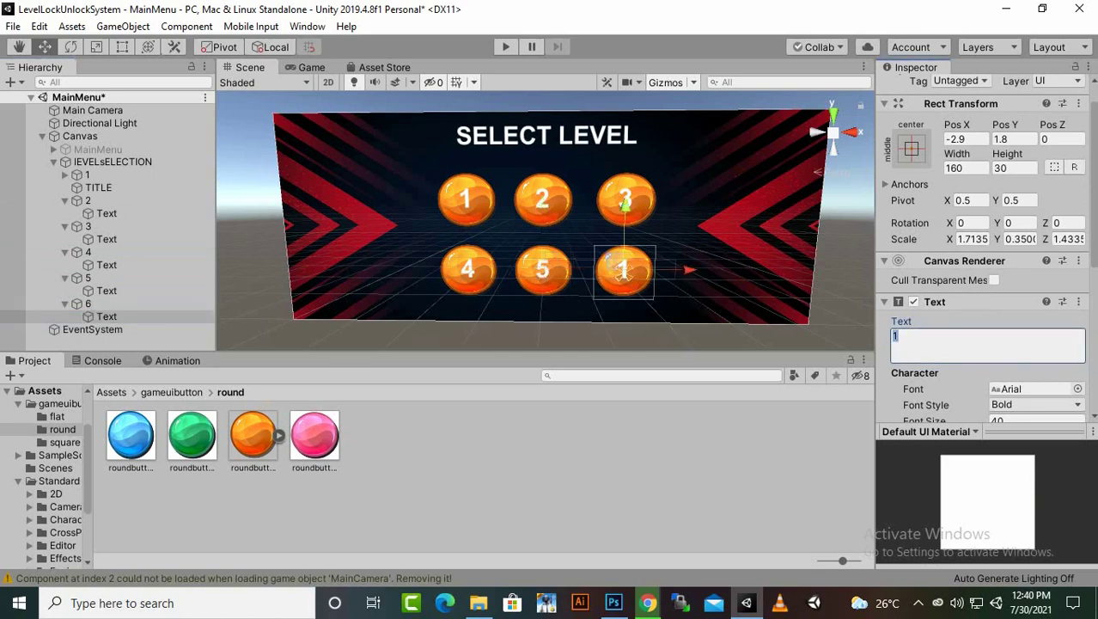
type("6")
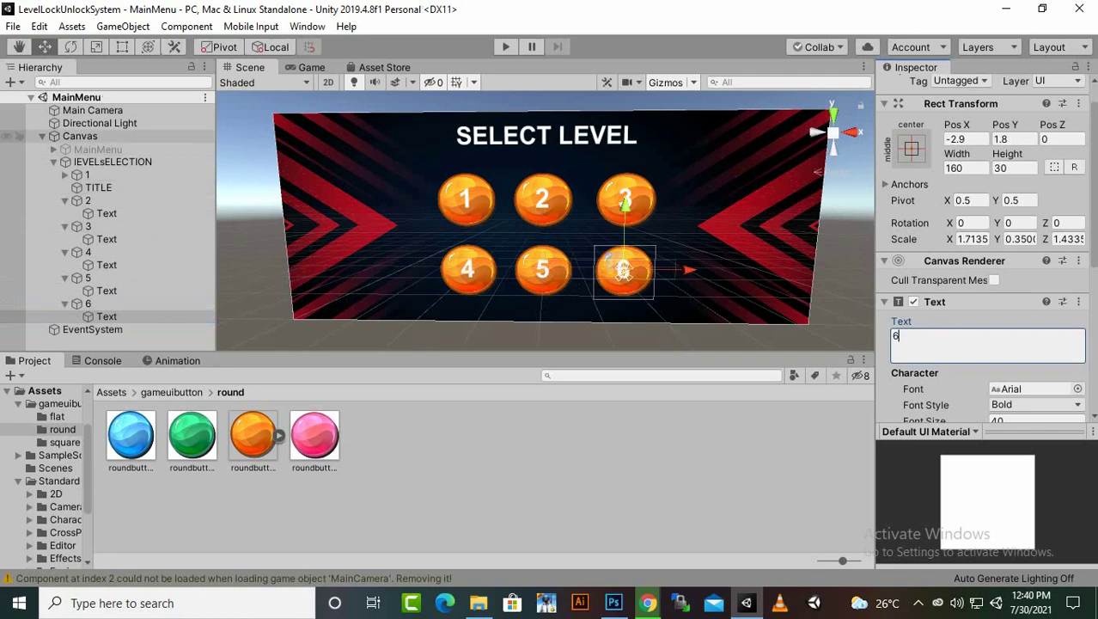
left_click(107, 316)
Step: Collapse the lEVELsELECTION hierarchy, activate the MainMenu panel and deactivate the lEVELsELECTION panel
left_click(54, 161)
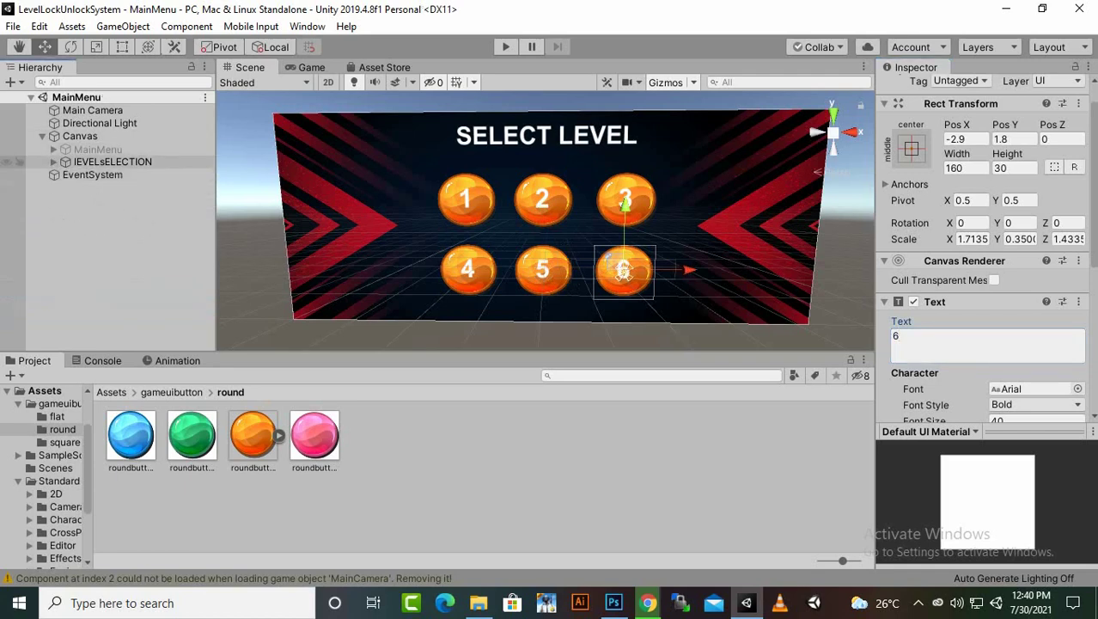
left_click(112, 161)
left_click(97, 149)
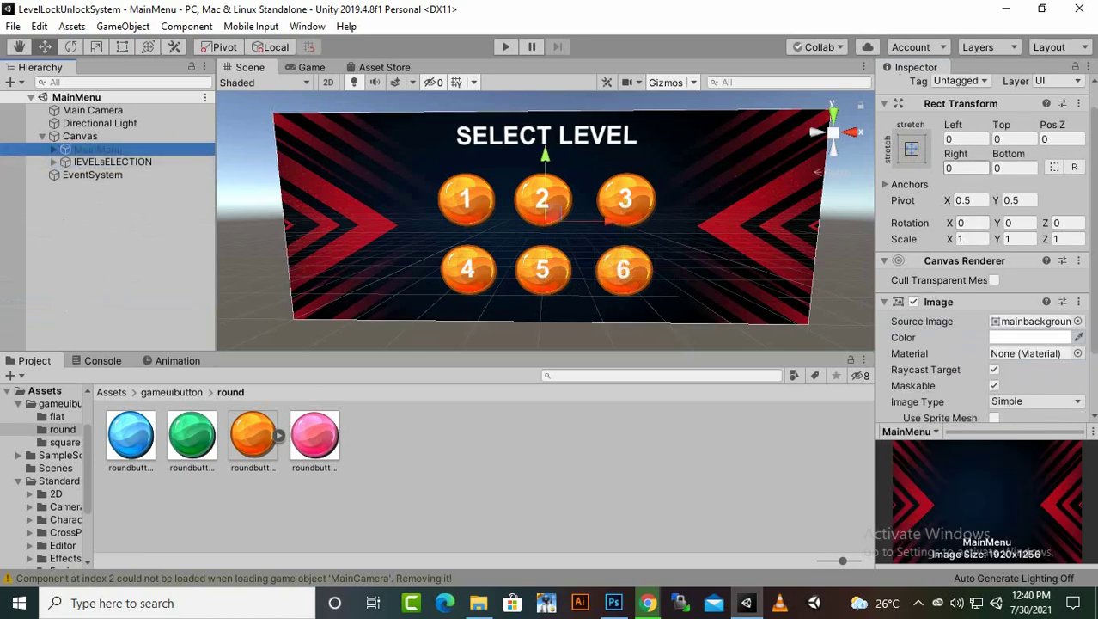
scroll(965, 167, "up", 1)
left_click(919, 89)
left_click(919, 89)
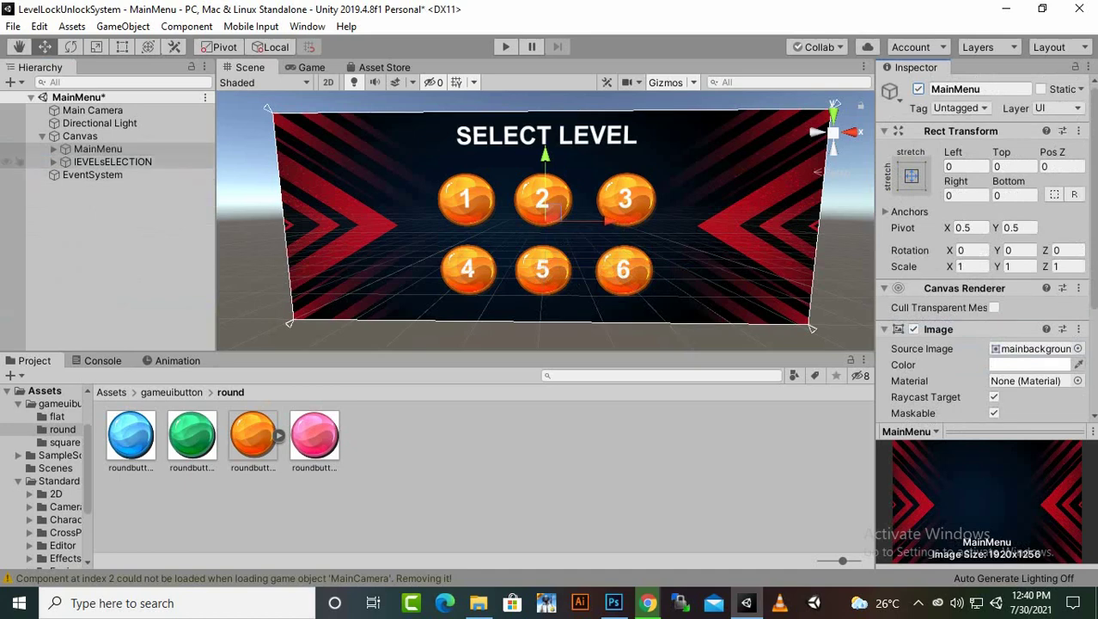
left_click(113, 163)
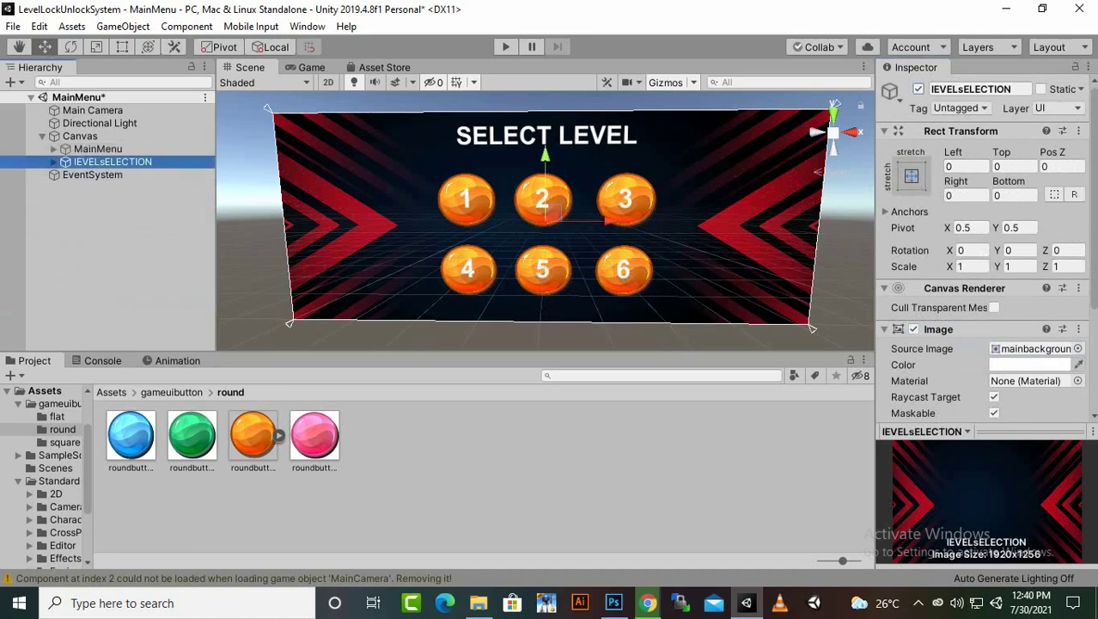
left_click(918, 89)
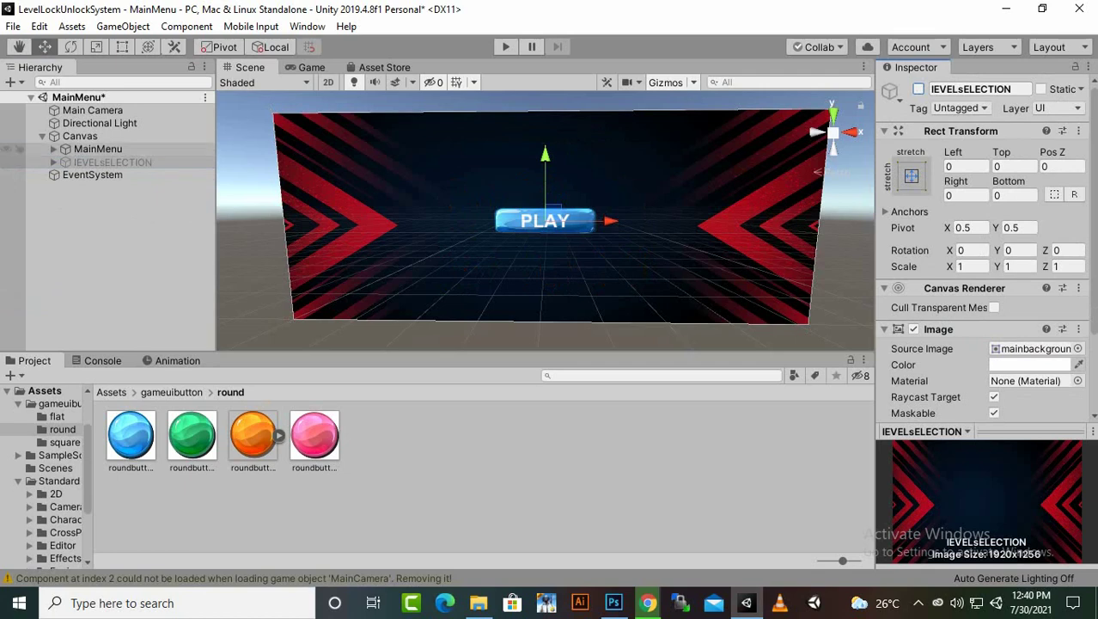
Step: Add an On Click event to the MainMenu panel's Play button that calls GameObject.SetActive on MainMenu with the value left unchecked
left_click(98, 149)
left_click(53, 149)
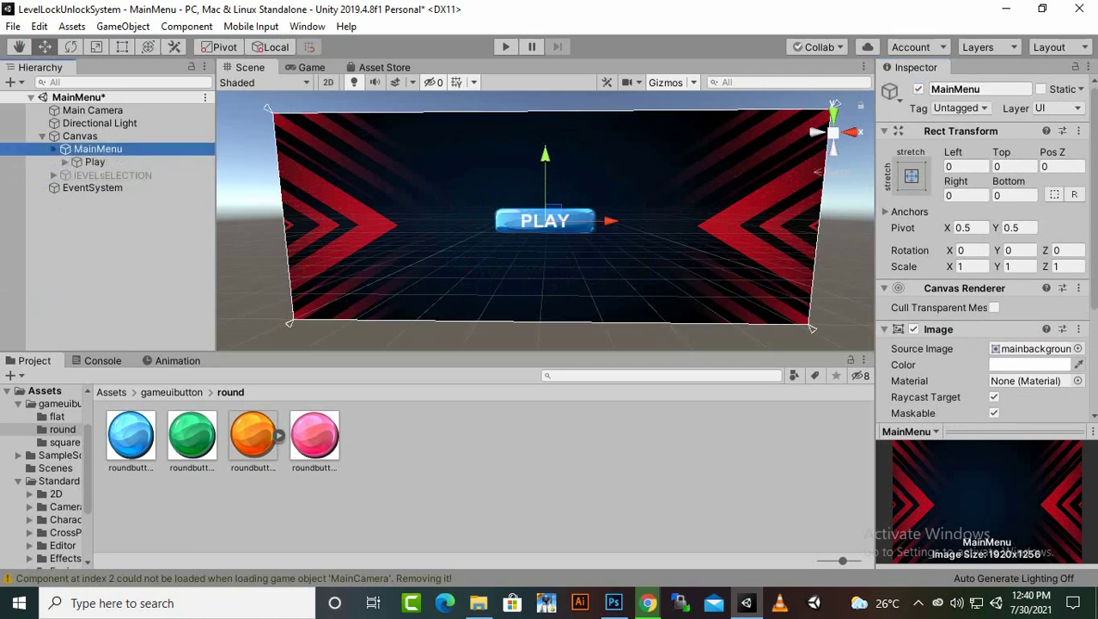
left_click(95, 162)
scroll(983, 249, "down", 10)
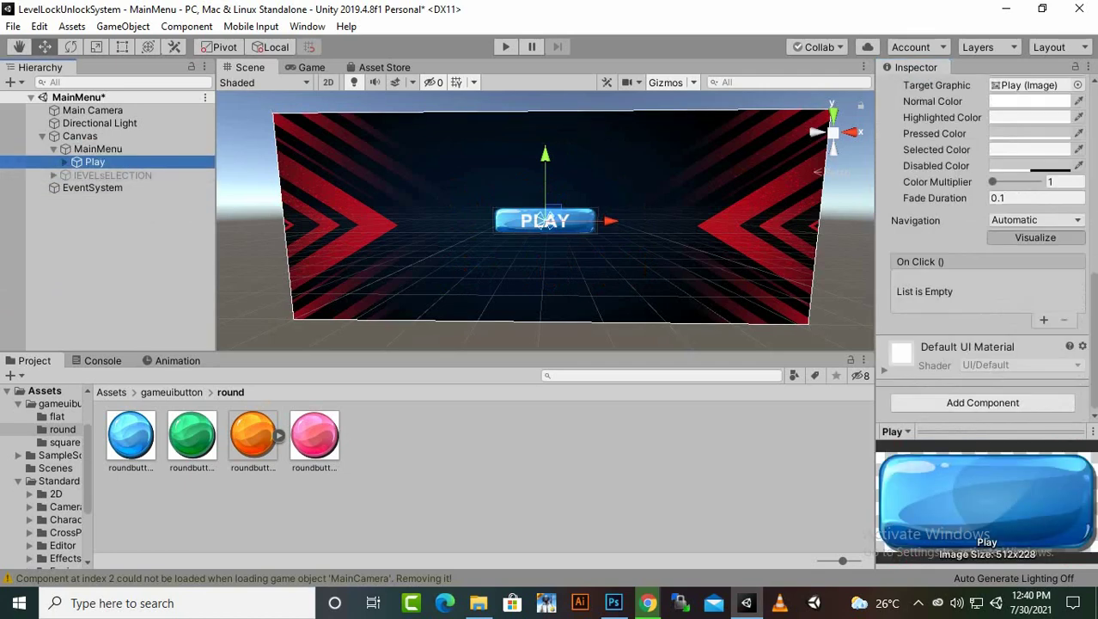
left_click(1044, 321)
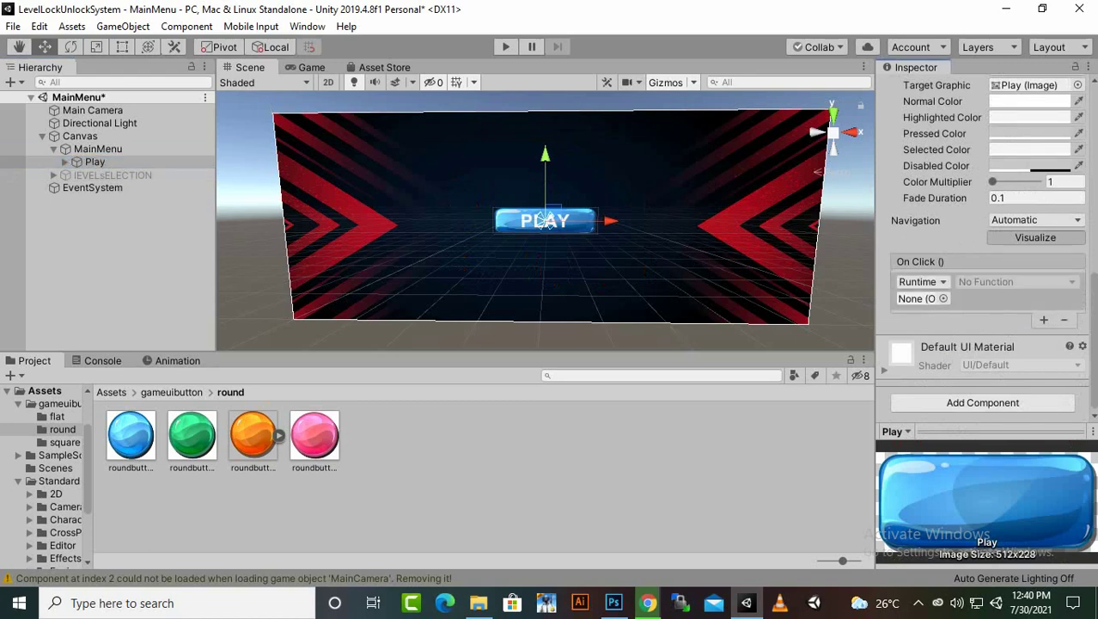
left_click_drag(98, 149, 918, 299)
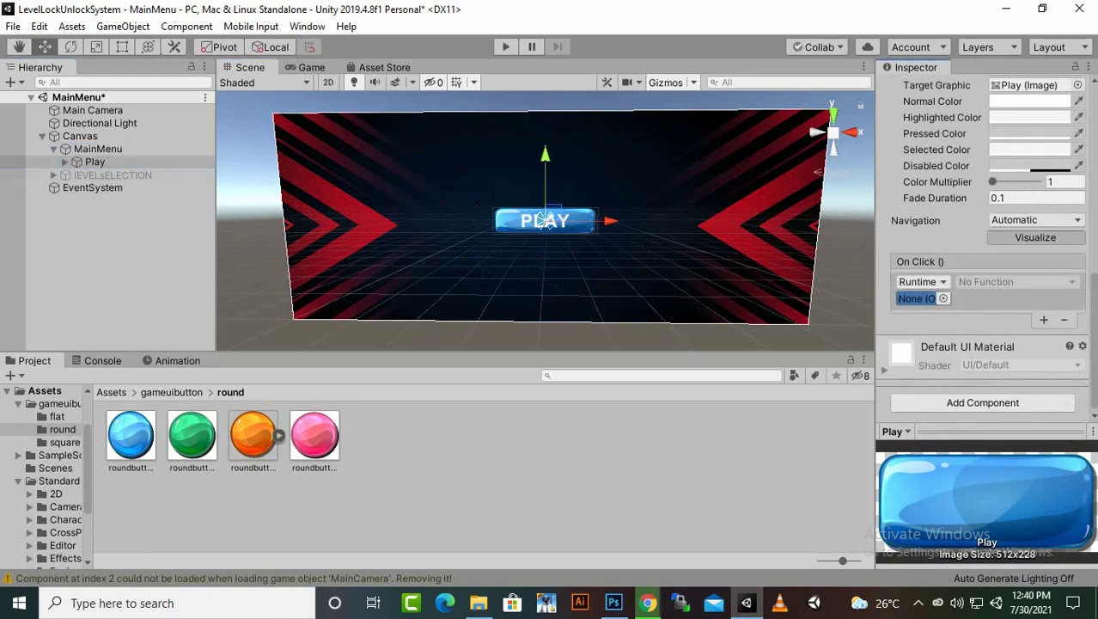
left_click(1014, 282)
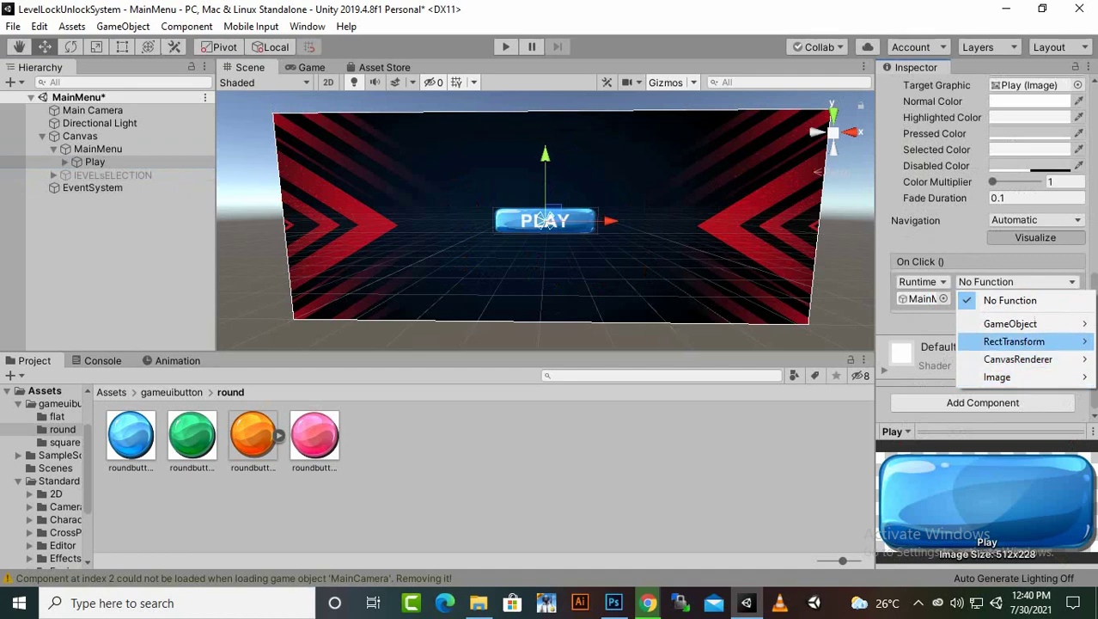
mouse_move(1010, 323)
left_click(817, 447)
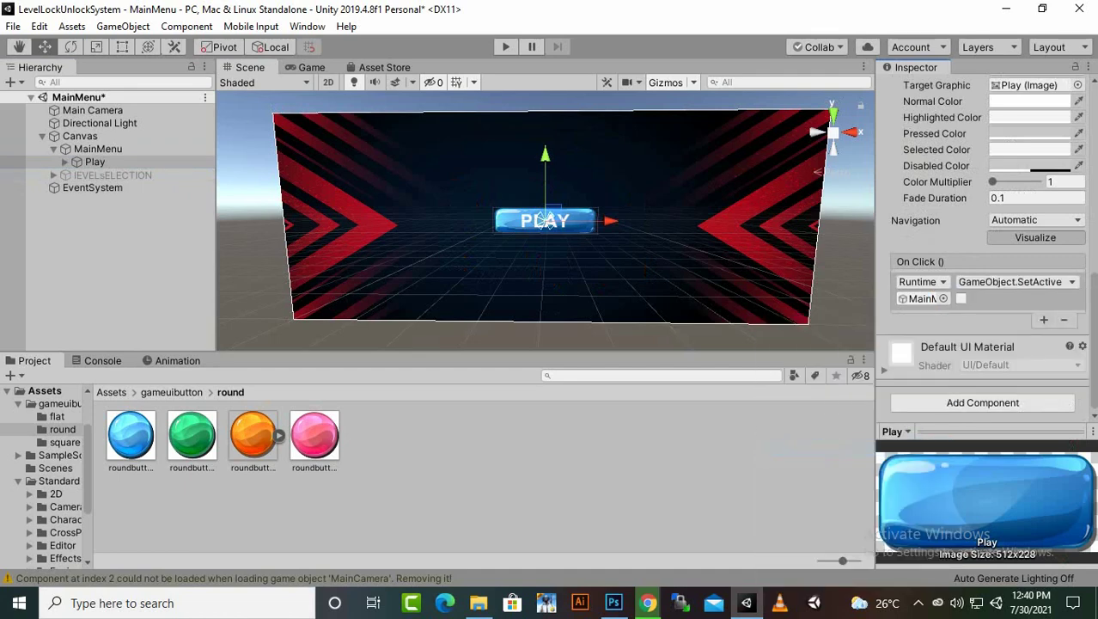
Step: Add a second On Click event to the Play button that calls GameObject.SetActive on lEVELsELECTION with the value checked
left_click(1044, 319)
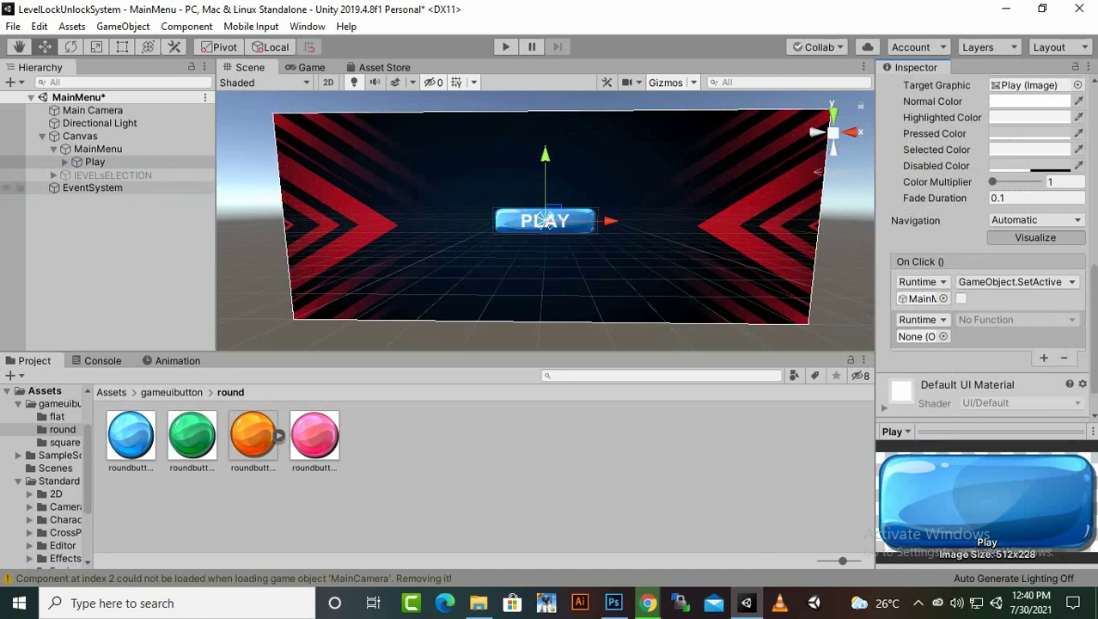
left_click_drag(108, 175, 918, 336)
left_click(1014, 320)
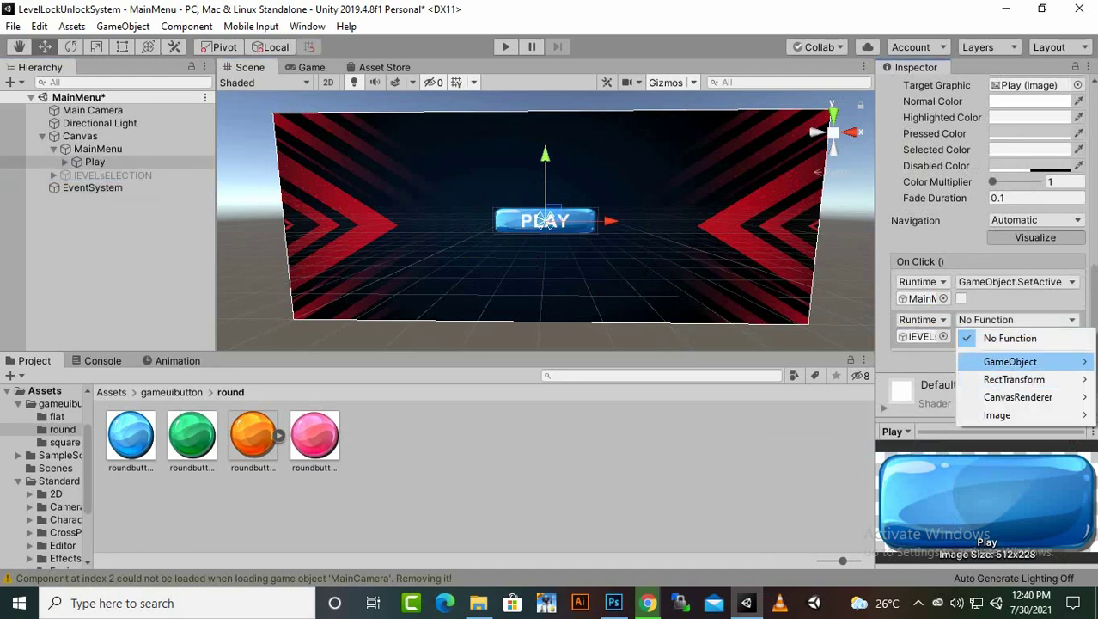
mouse_move(1010, 362)
left_click(819, 485)
left_click(961, 336)
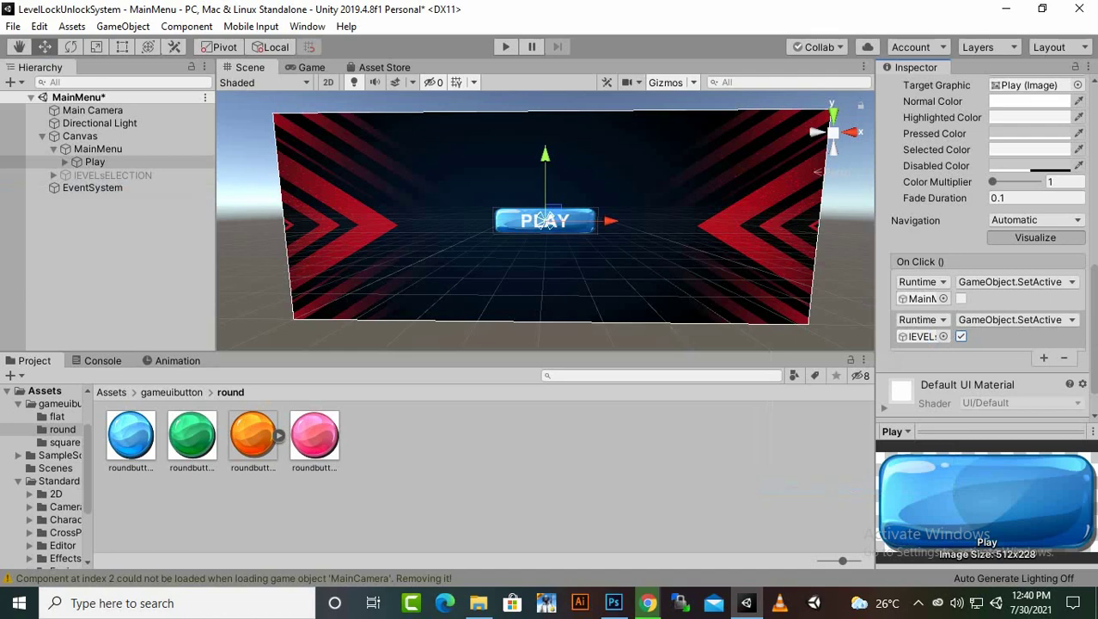
Step: Save the MainMenu scene, test the PLAY button in play mode, and stop the game
key("ctrl+s")
key("ctrl+p")
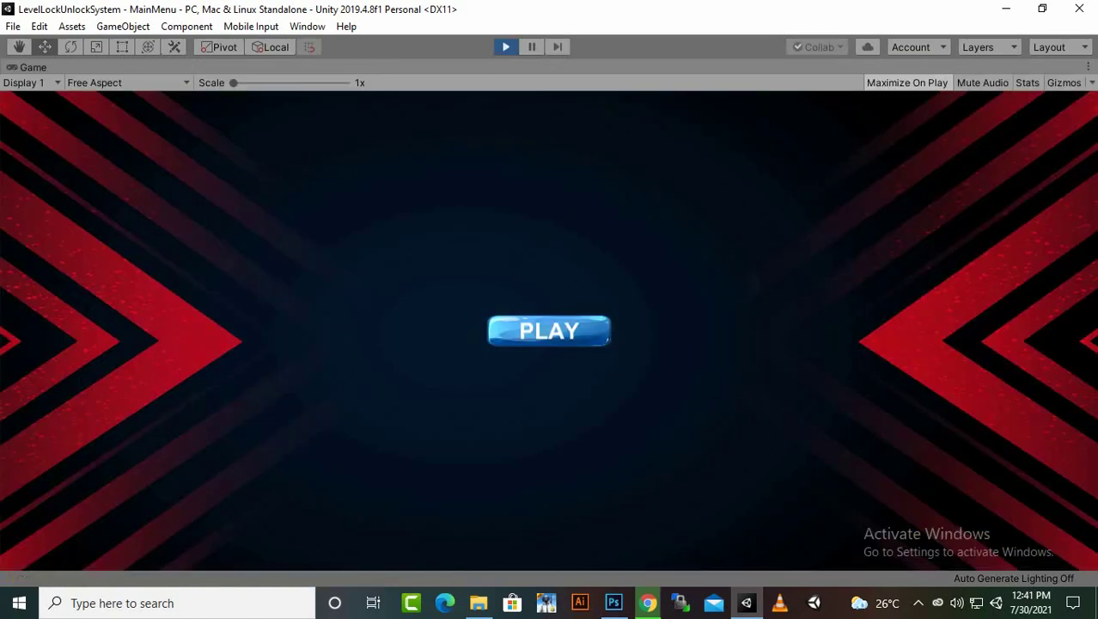
left_click(549, 331)
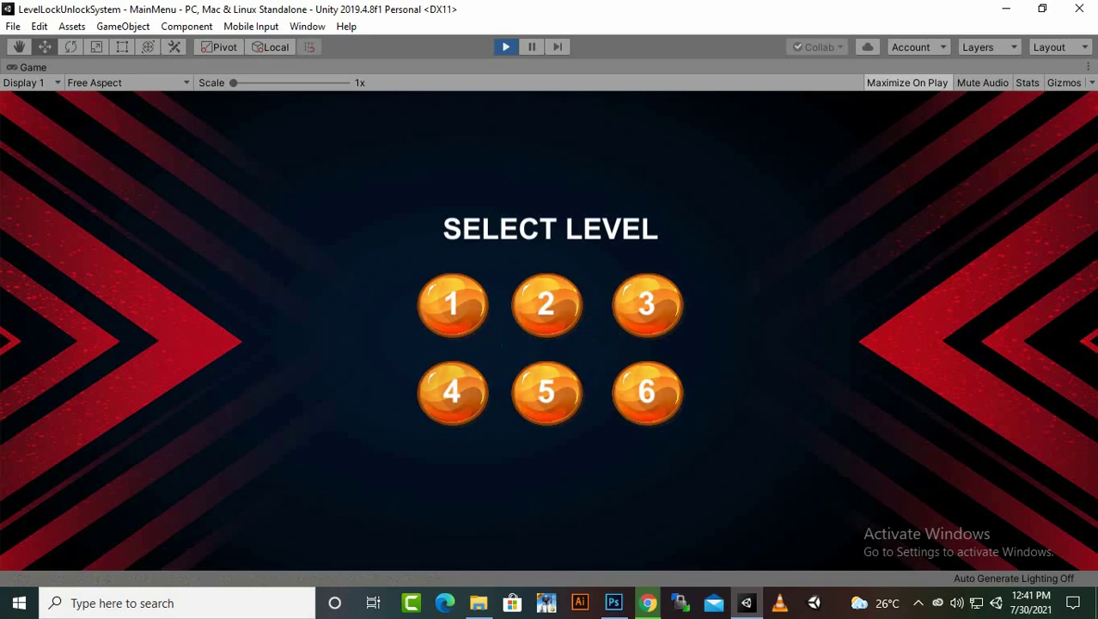
left_click(506, 47)
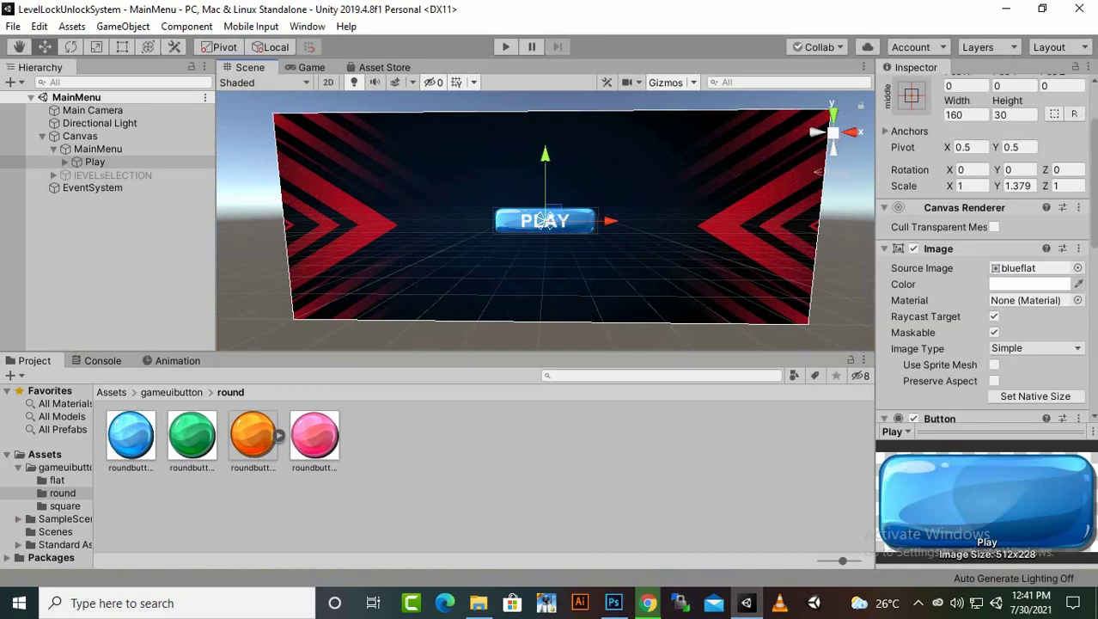
Step: Create a new scene named 1 in the Assets/Scenes folder
left_click(111, 392)
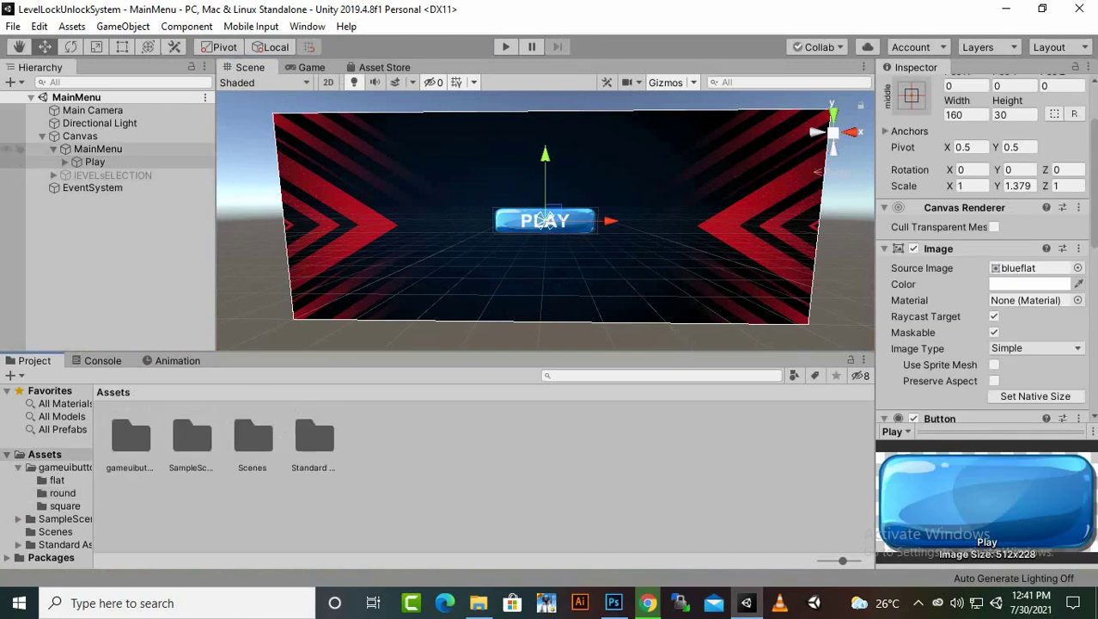
left_click(53, 149)
left_click(69, 136)
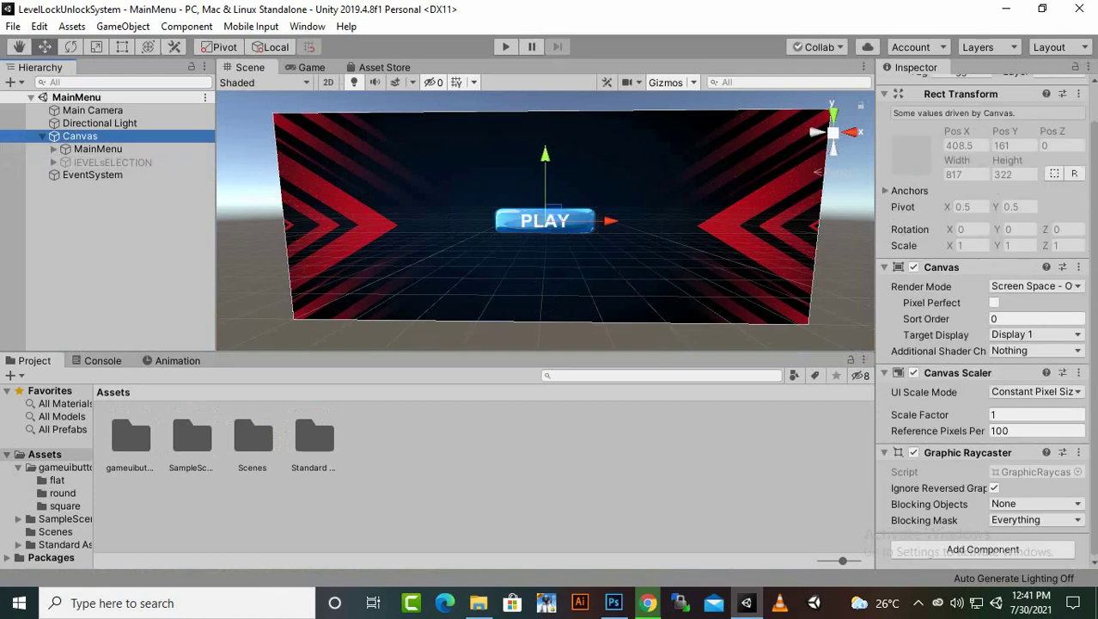
double_click(253, 438)
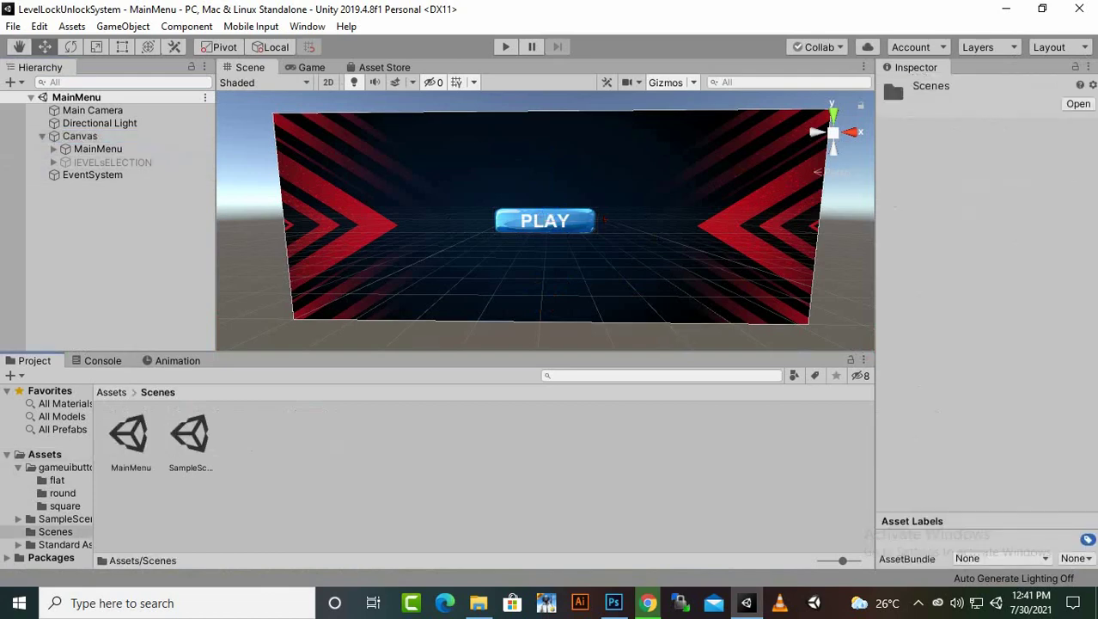
right_click(245, 461)
mouse_move(285, 60)
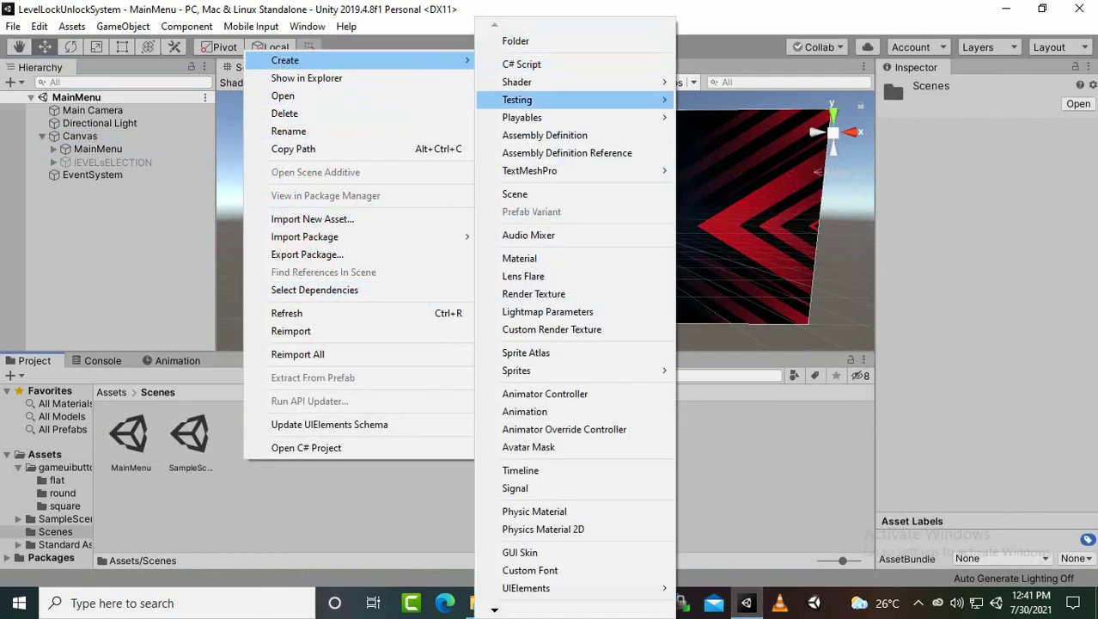
left_click(515, 193)
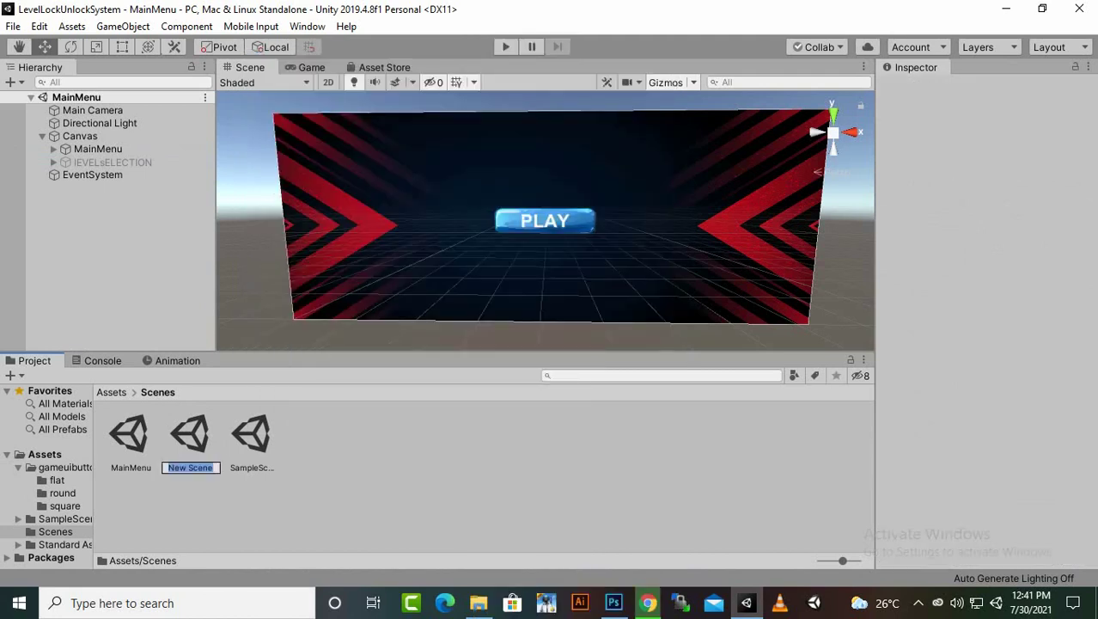
type("1")
key("Return")
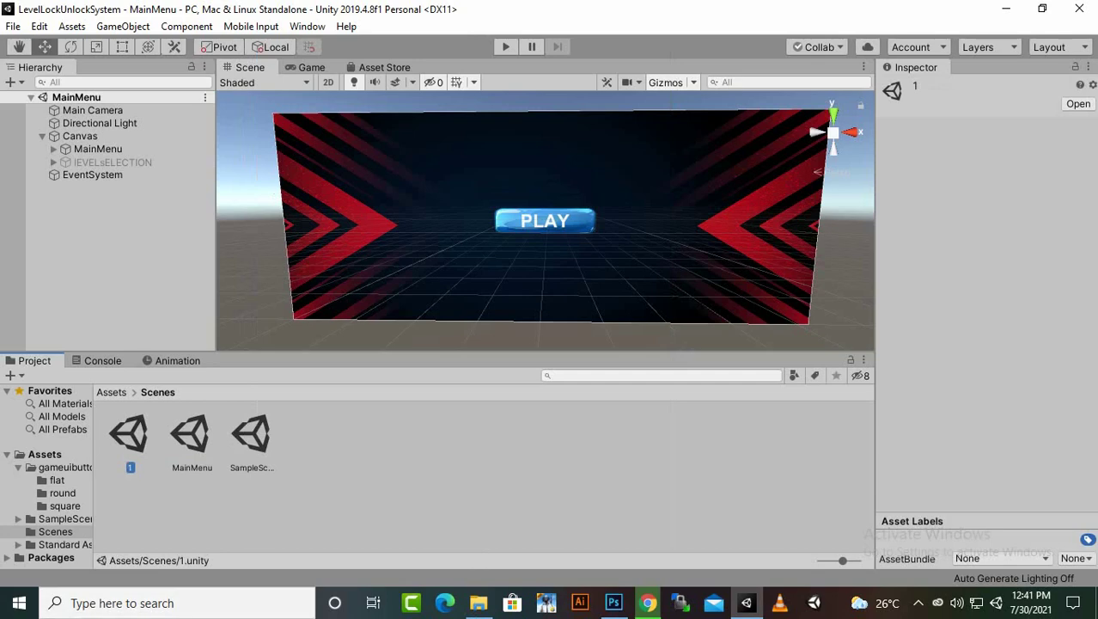
Step: Delete the SampleScene asset from the Scenes folder
right_click(255, 439)
left_click(297, 108)
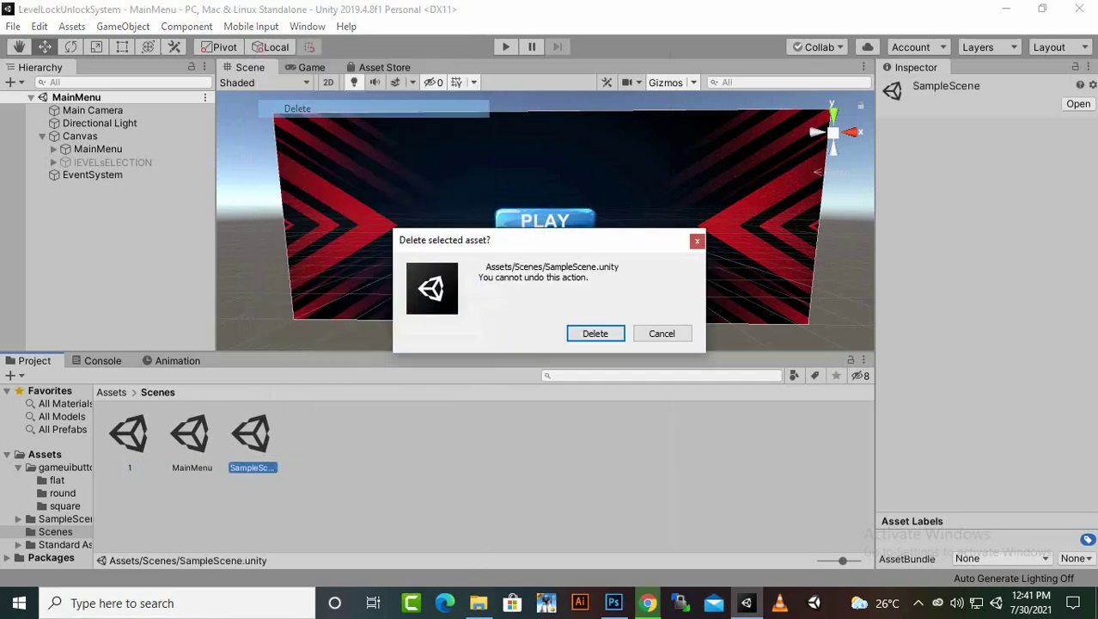
left_click(593, 332)
Step: Open scene 1 and add a 3D Plane object to it
double_click(129, 437)
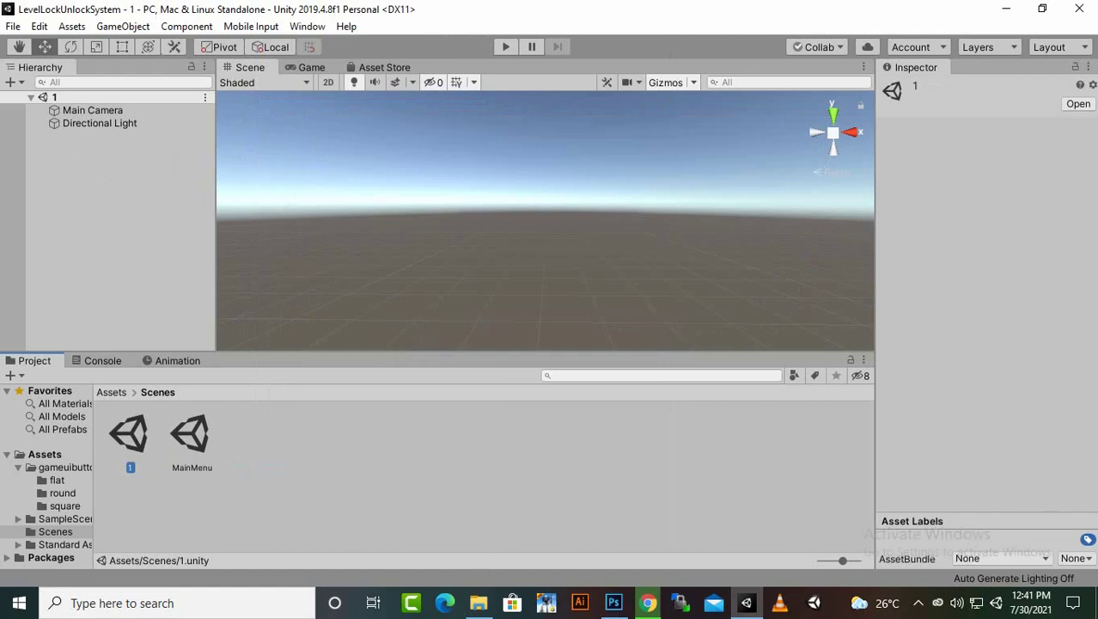
right_click(155, 160)
mouse_move(223, 328)
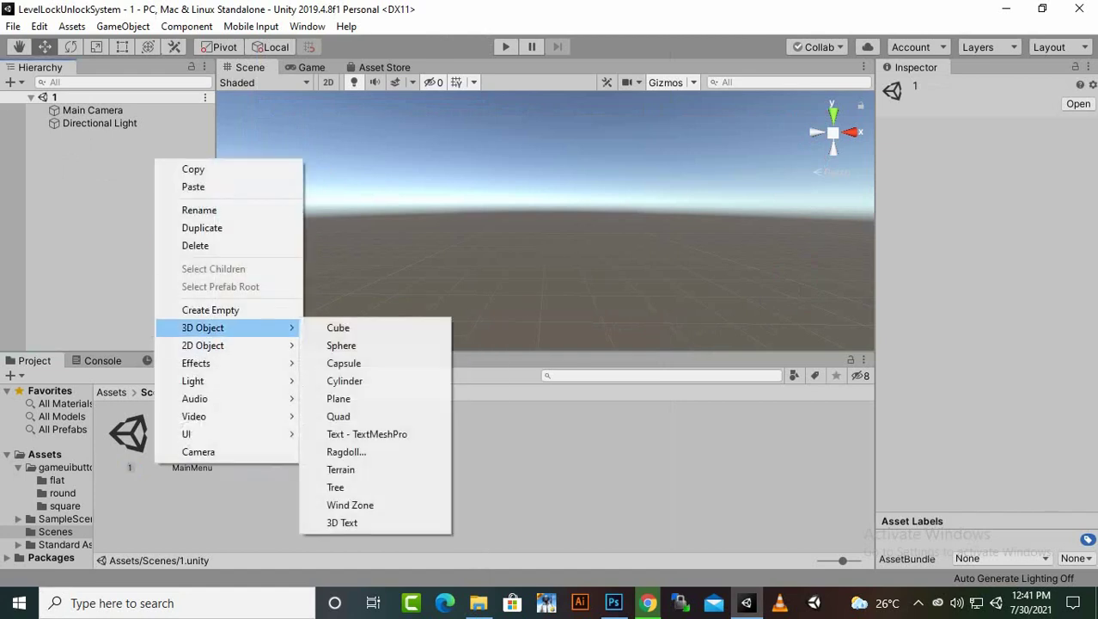
left_click(339, 399)
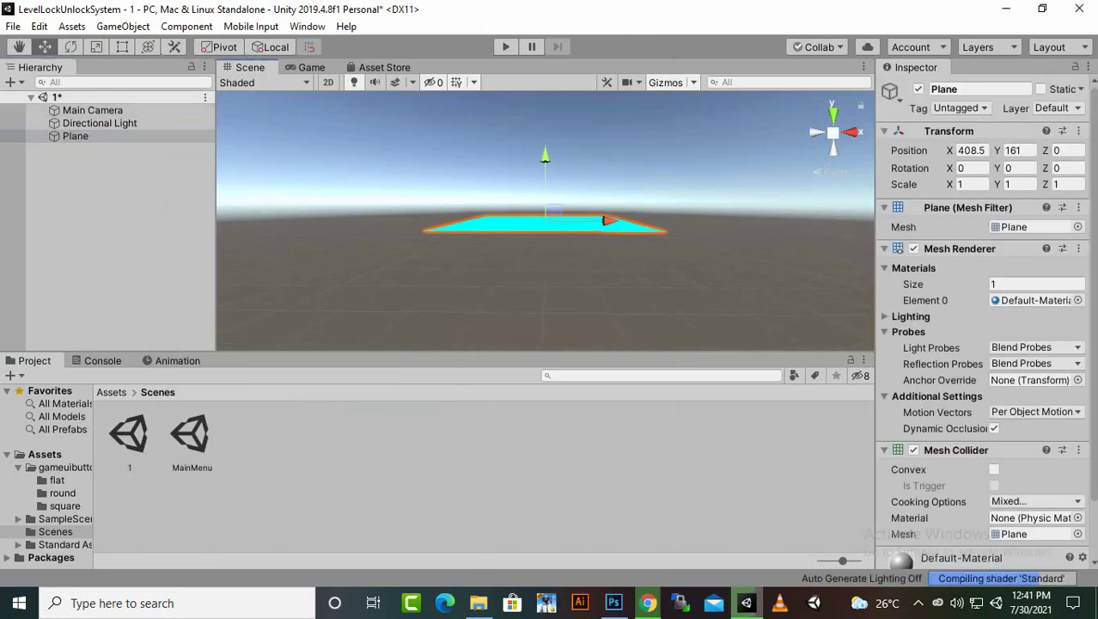
Step: Scale the plane up uniformly to about 2.94 on all axes
left_click(96, 46)
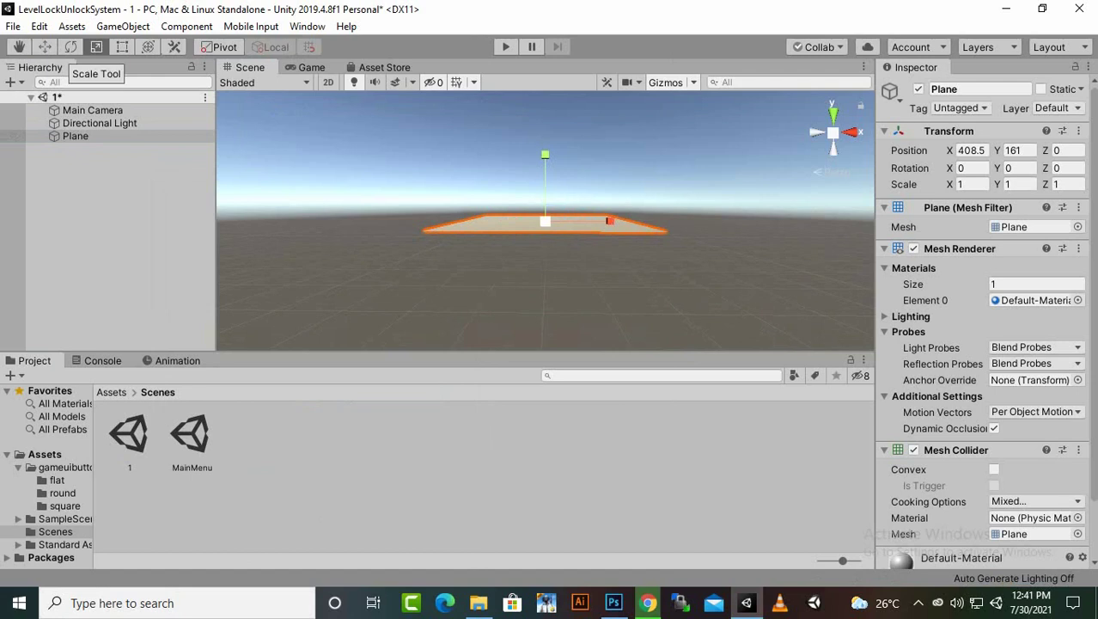
left_click_drag(544, 221, 602, 215)
left_click_drag(705, 214, 700, 294)
scroll(678, 216, "down", 5)
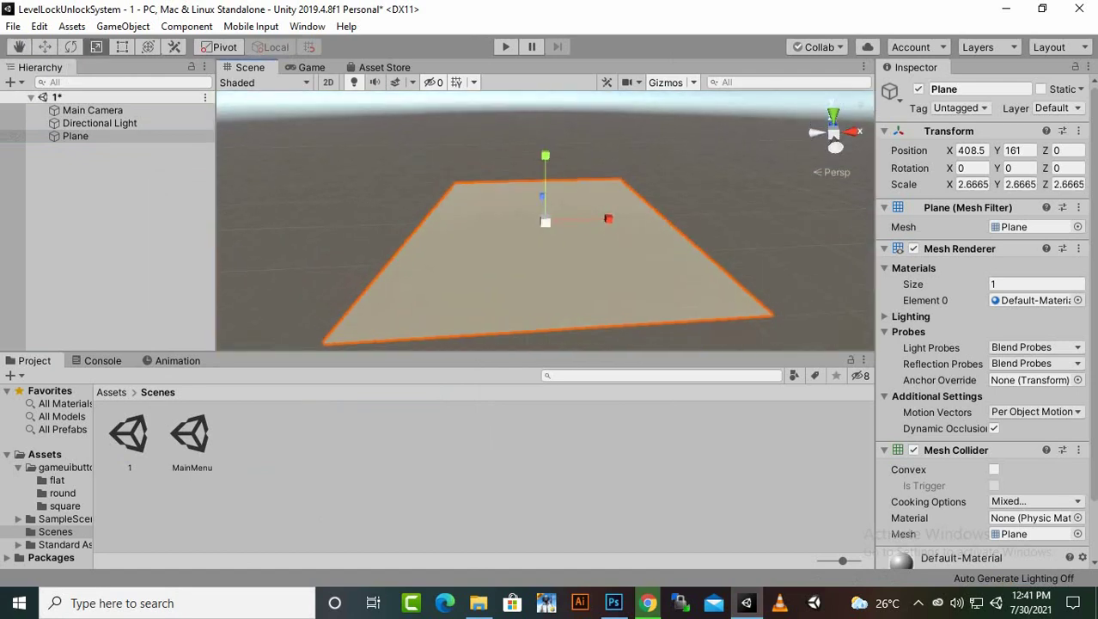
scroll(602, 258, "up", 3)
left_click_drag(545, 222, 560, 219)
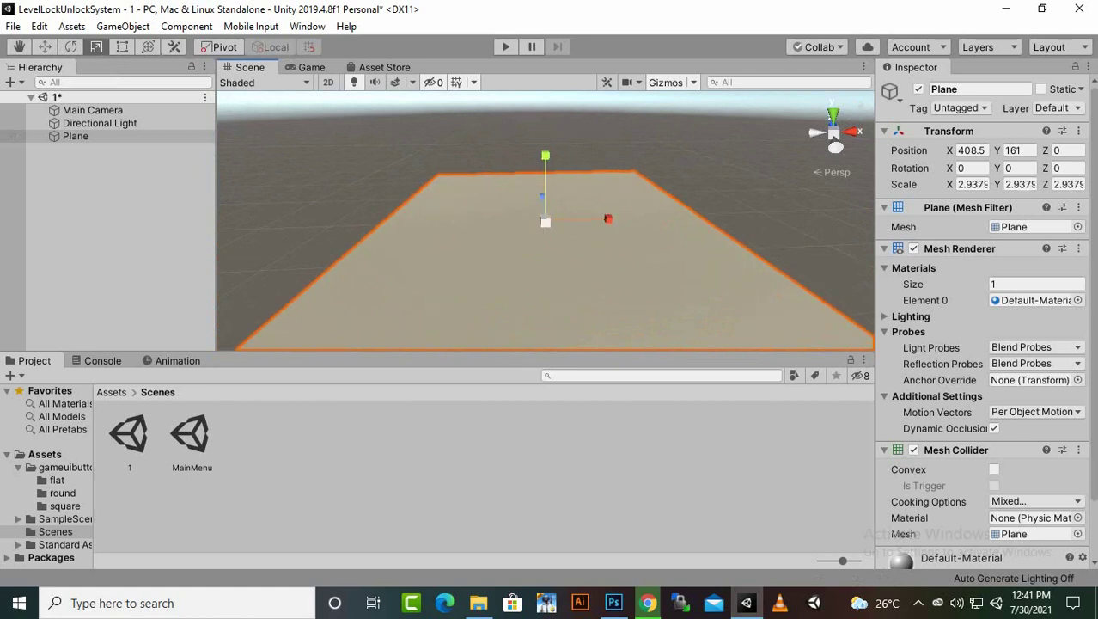
Step: Place the ThirdPersonController prefab from Standard Assets/Characters/ThirdPersonCharacter/Prefabs on the near part of the plane
left_click(111, 392)
double_click(315, 438)
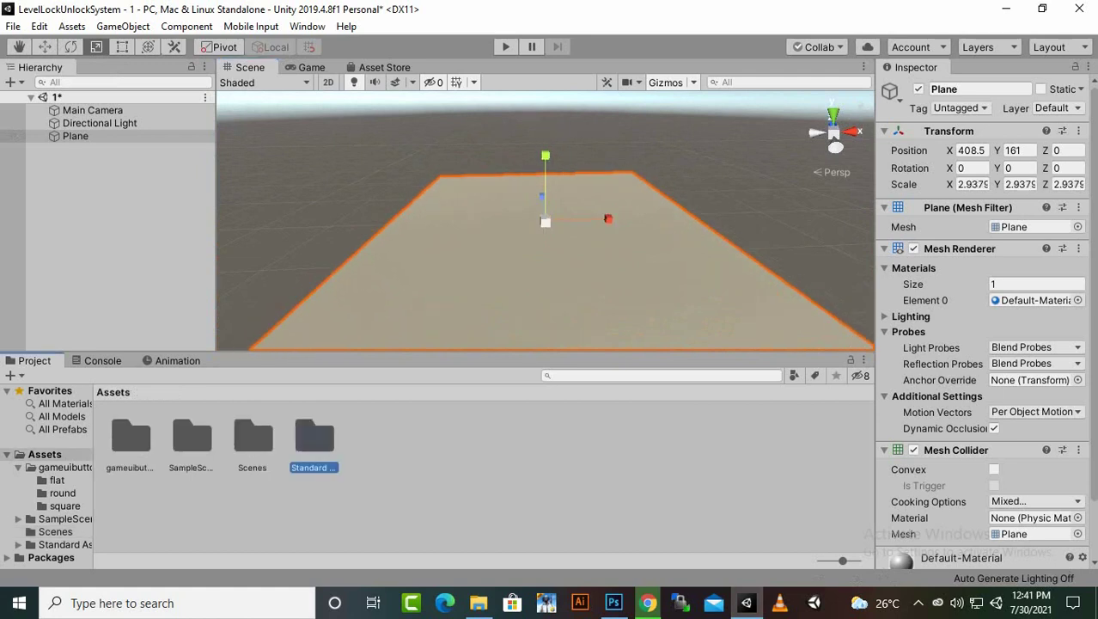
left_click(257, 438)
double_click(257, 438)
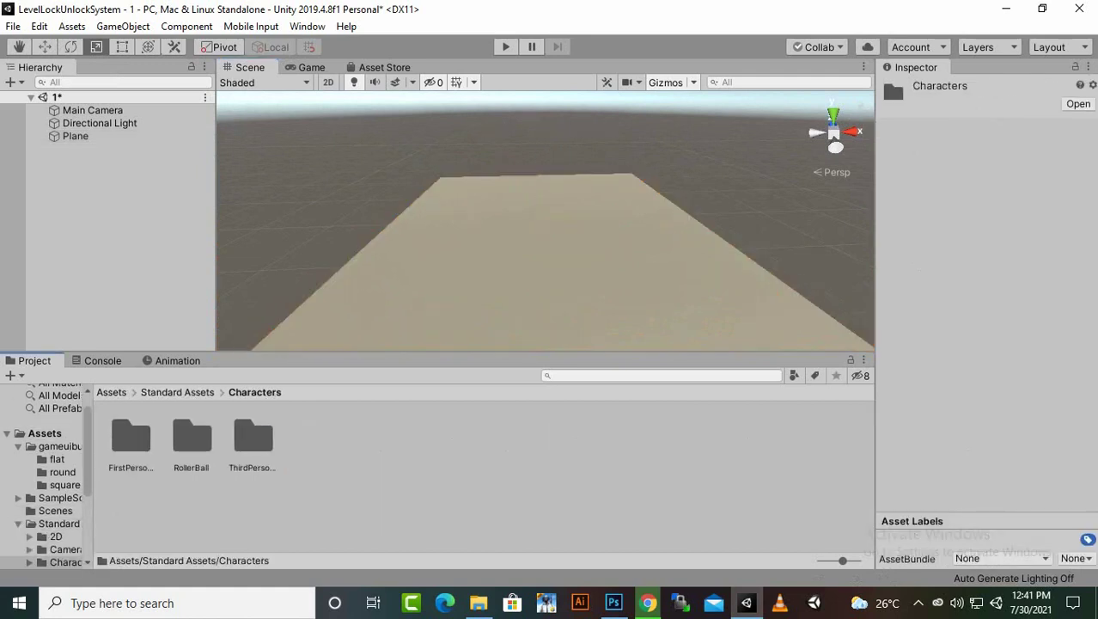
double_click(253, 438)
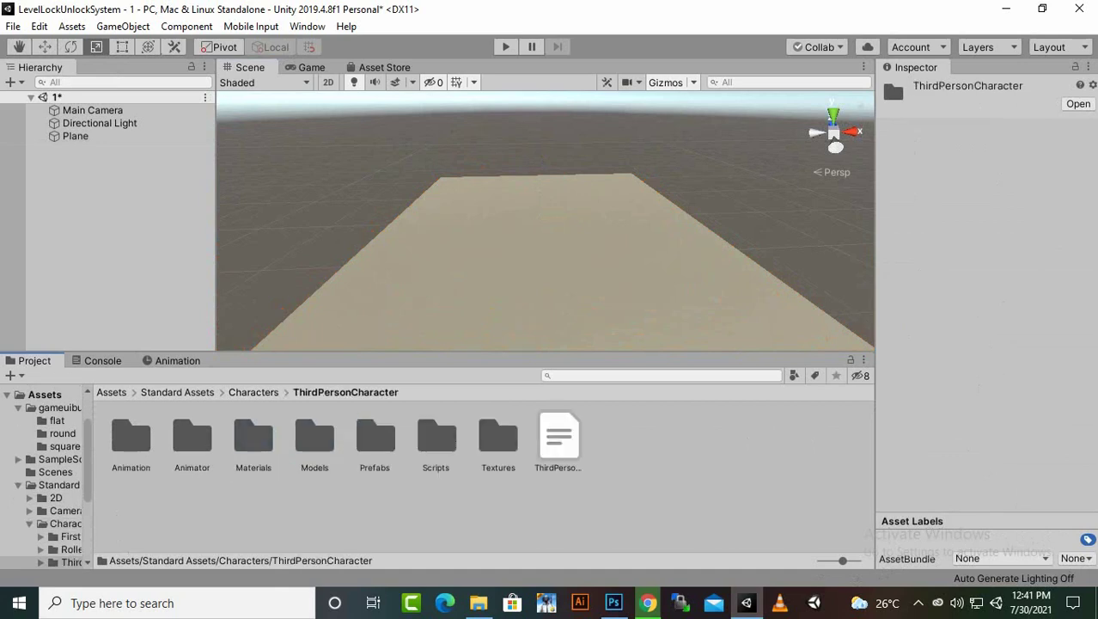
double_click(375, 436)
left_click_drag(191, 438, 557, 298)
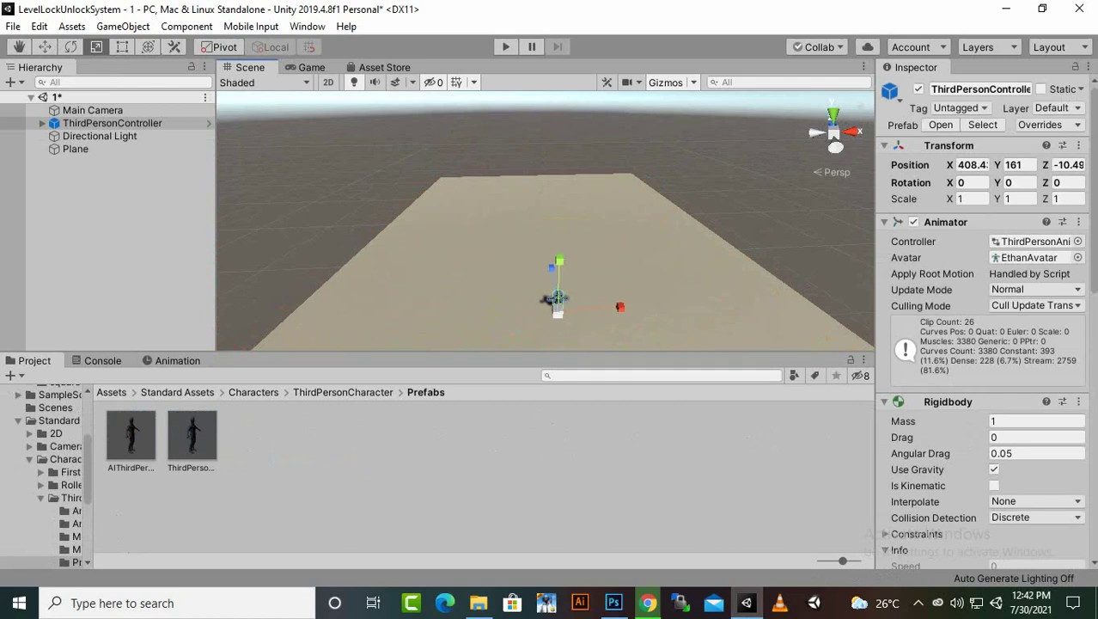
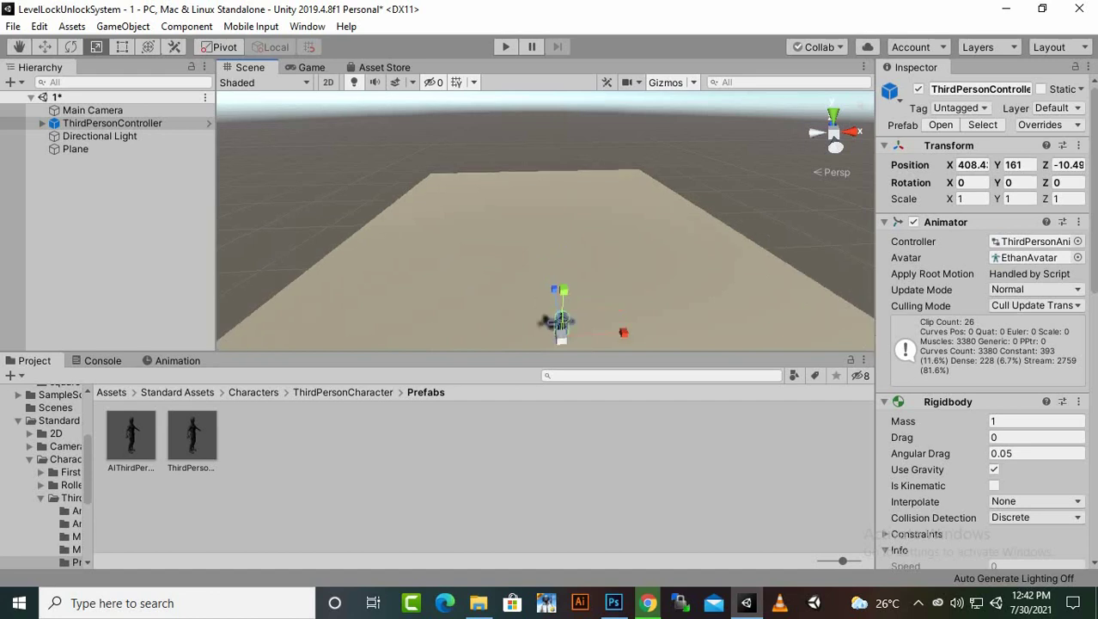
Step: Rename the ThirdPersonController object in the scene to pLAYER
right_click(122, 189)
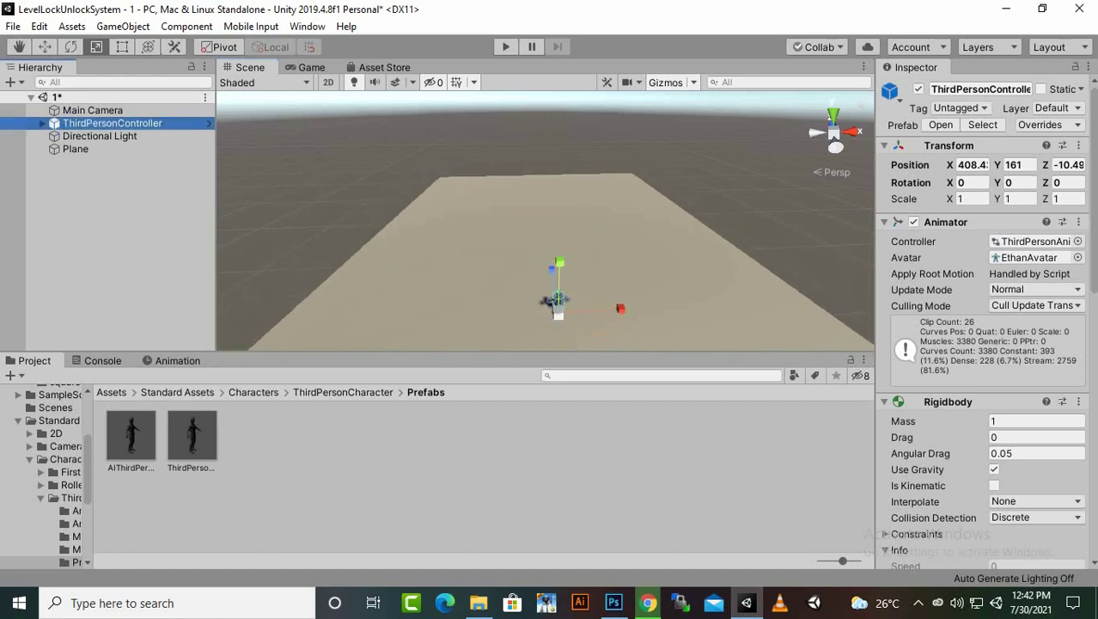
left_click(118, 175)
right_click(115, 121)
left_click(112, 122)
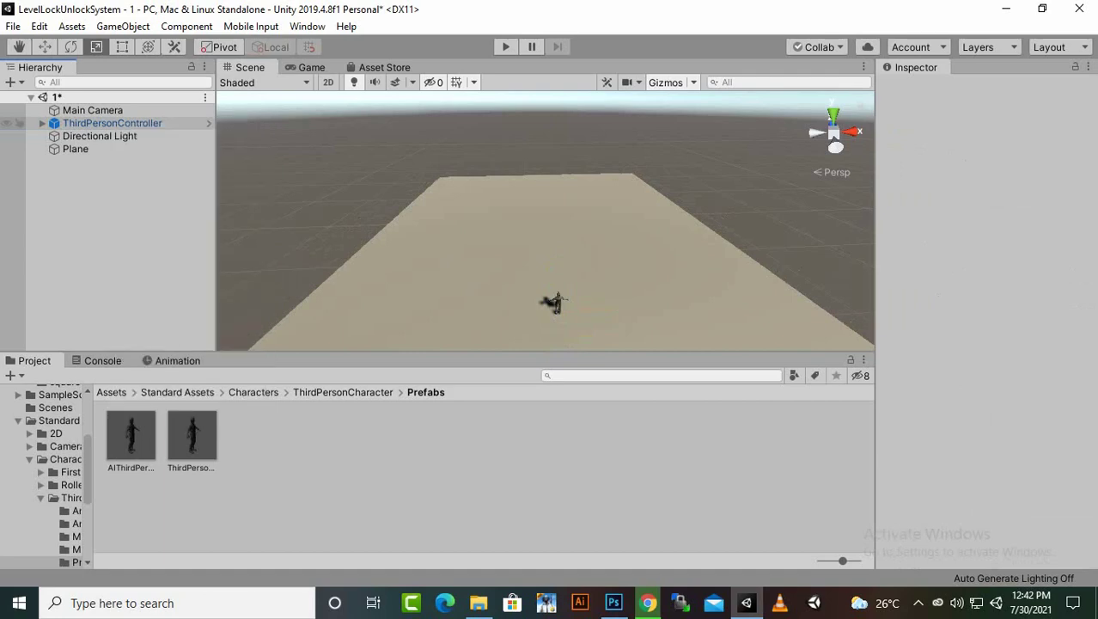
left_click(112, 123)
right_click(106, 126)
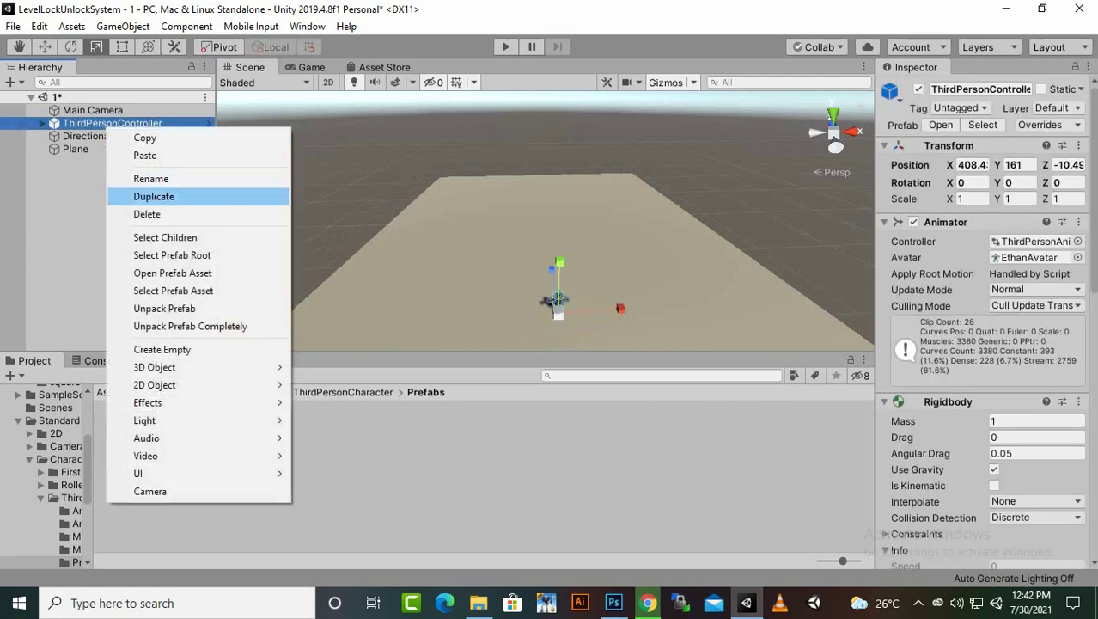
left_click(142, 176)
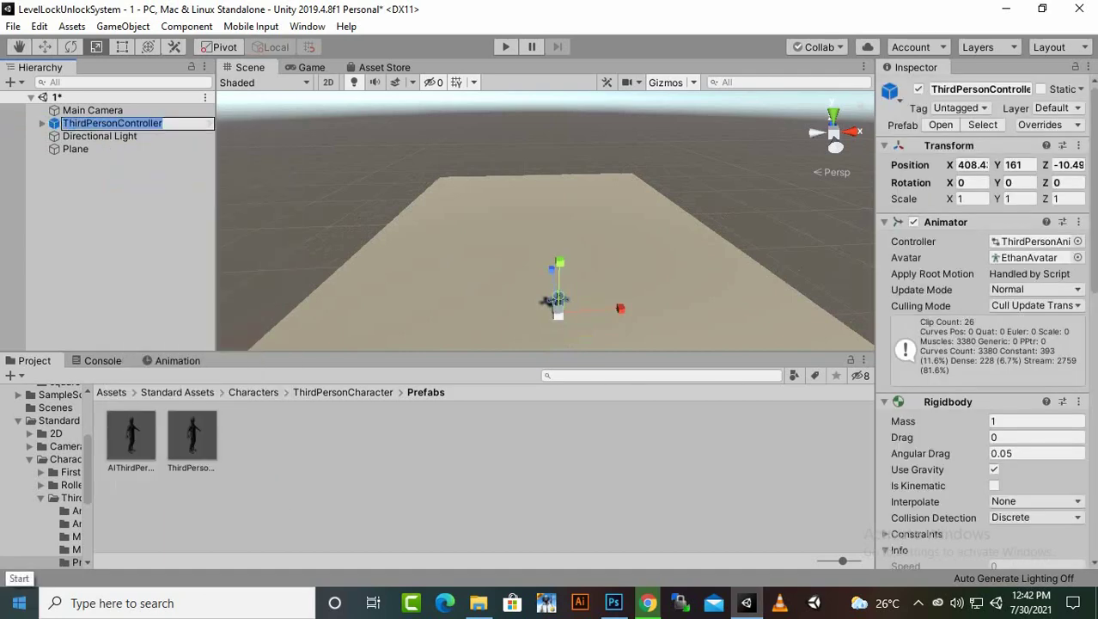
type("pLAYER")
key("Return")
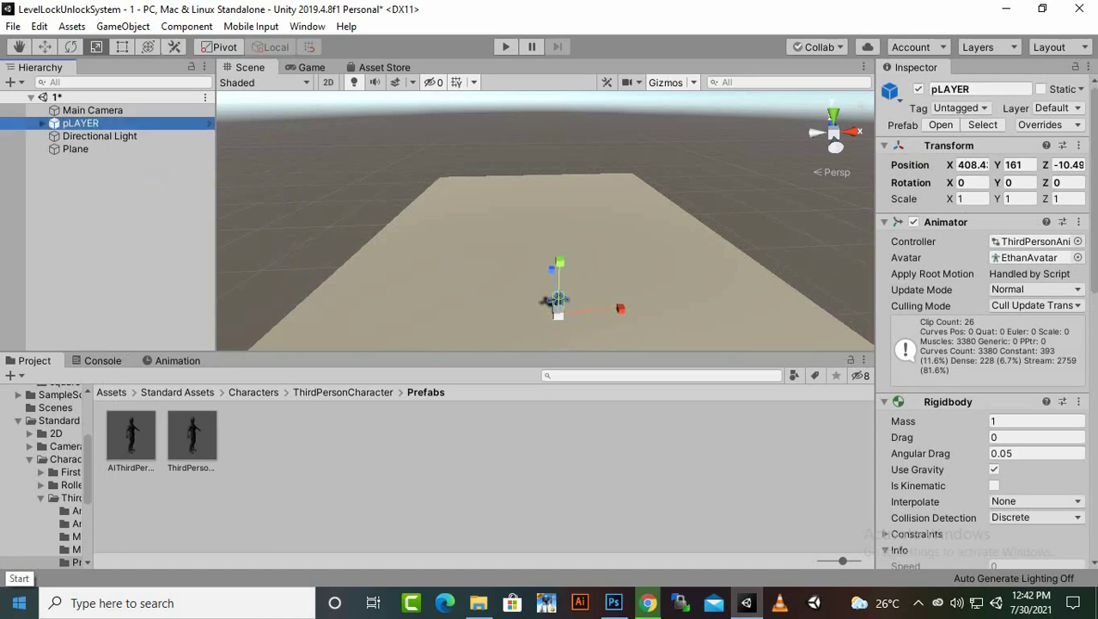
Step: Rename the pLAYER object in the scene to PLAYER
right_click(164, 125)
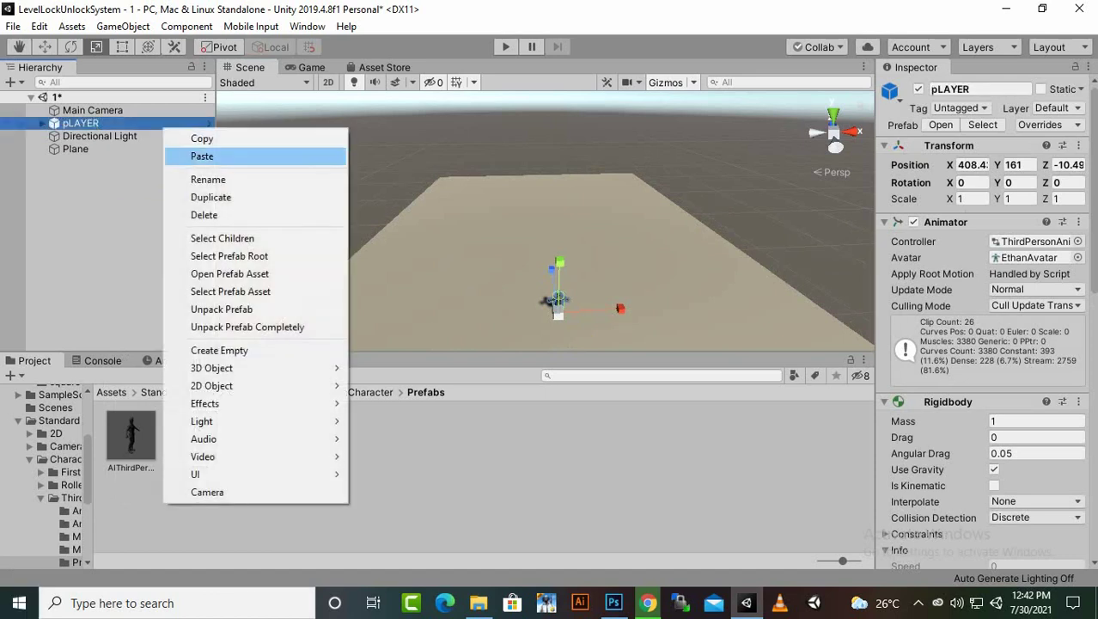
left_click(198, 179)
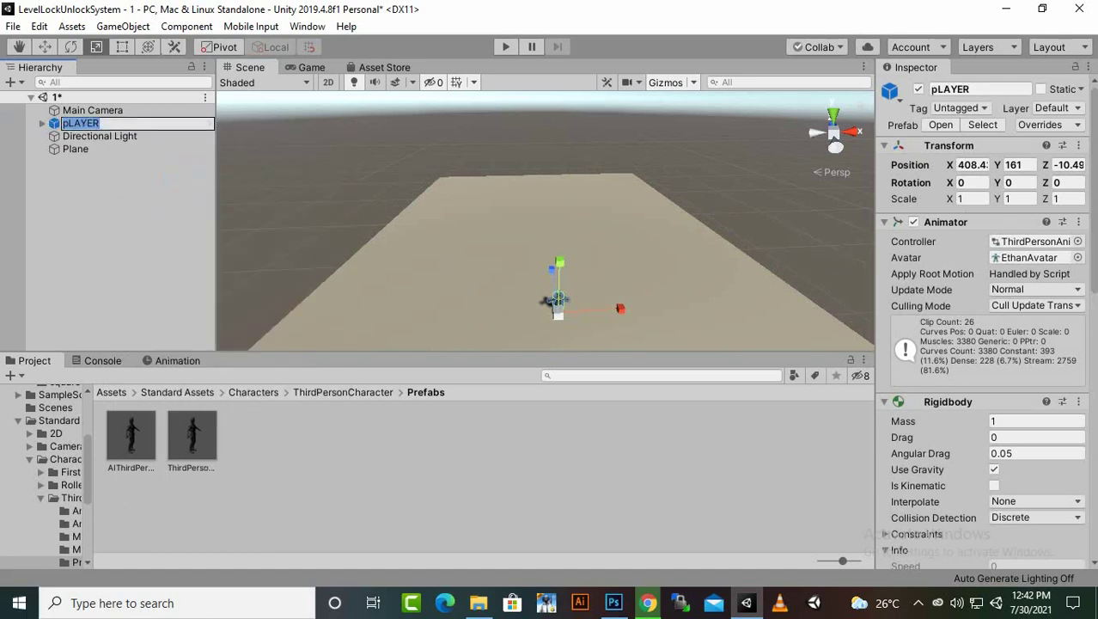
type("PLAYER")
key("Return")
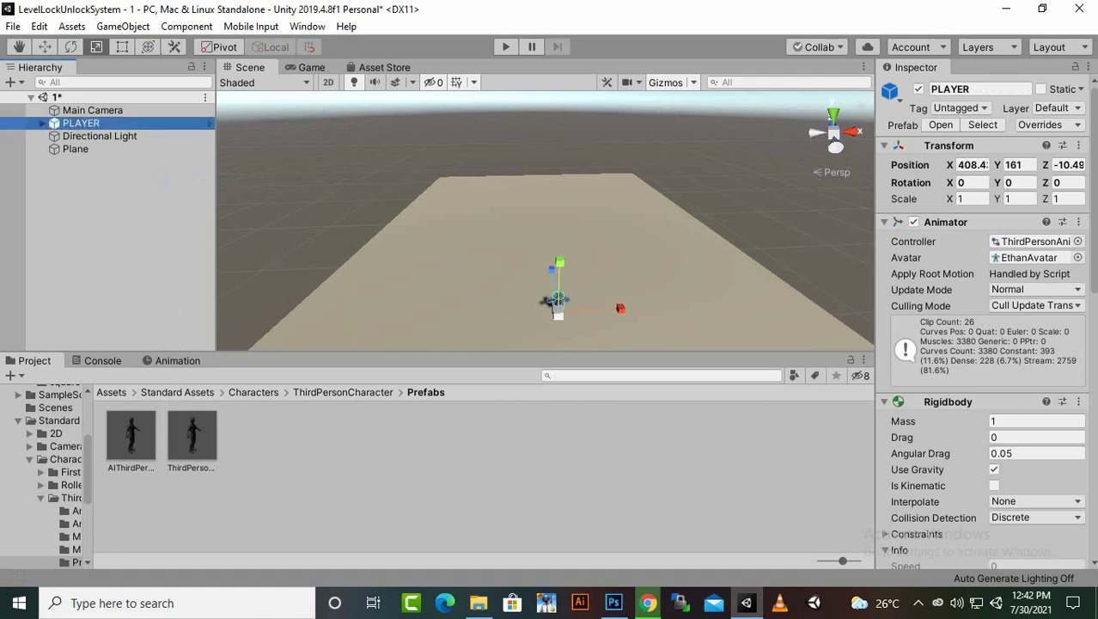
Step: Create a folder named PREFEBS directly inside Assets
left_click(112, 392)
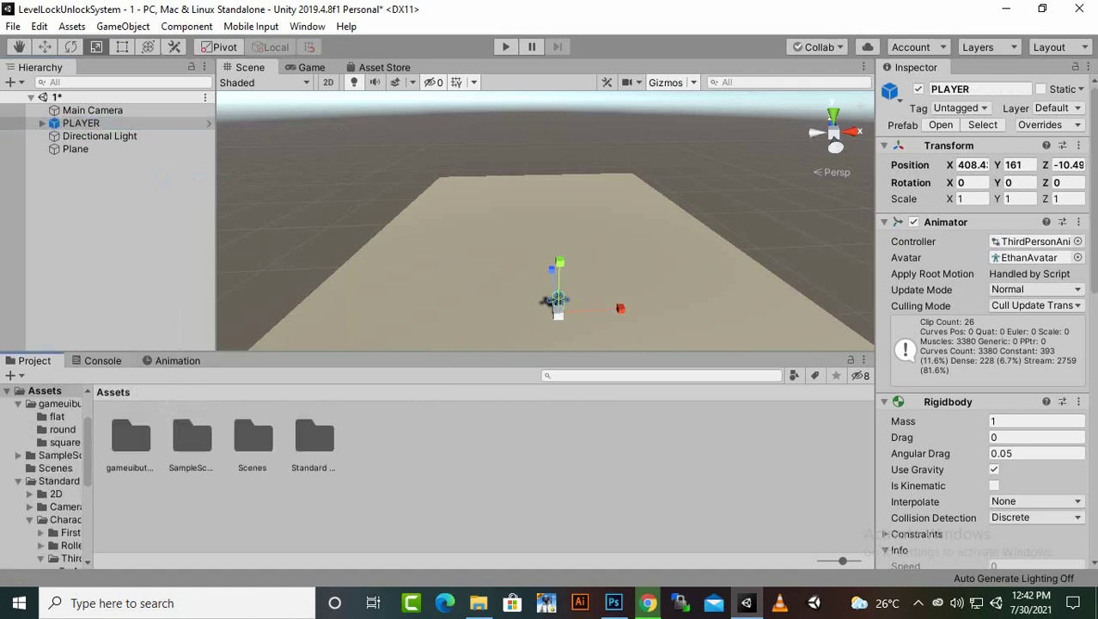
right_click(345, 479)
mouse_move(464, 79)
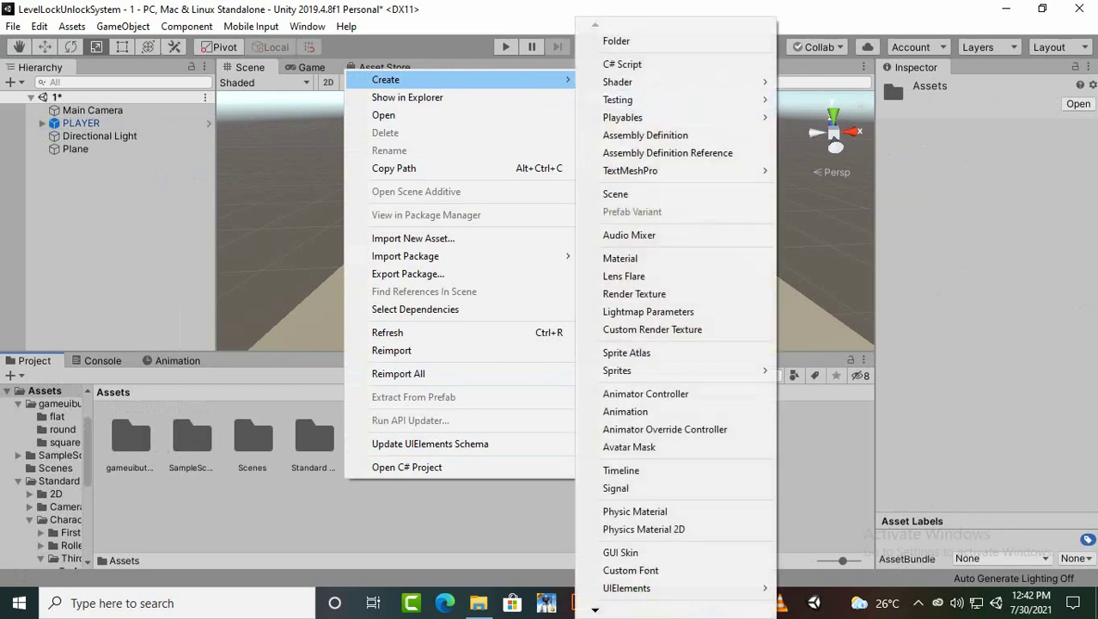
left_click(602, 41)
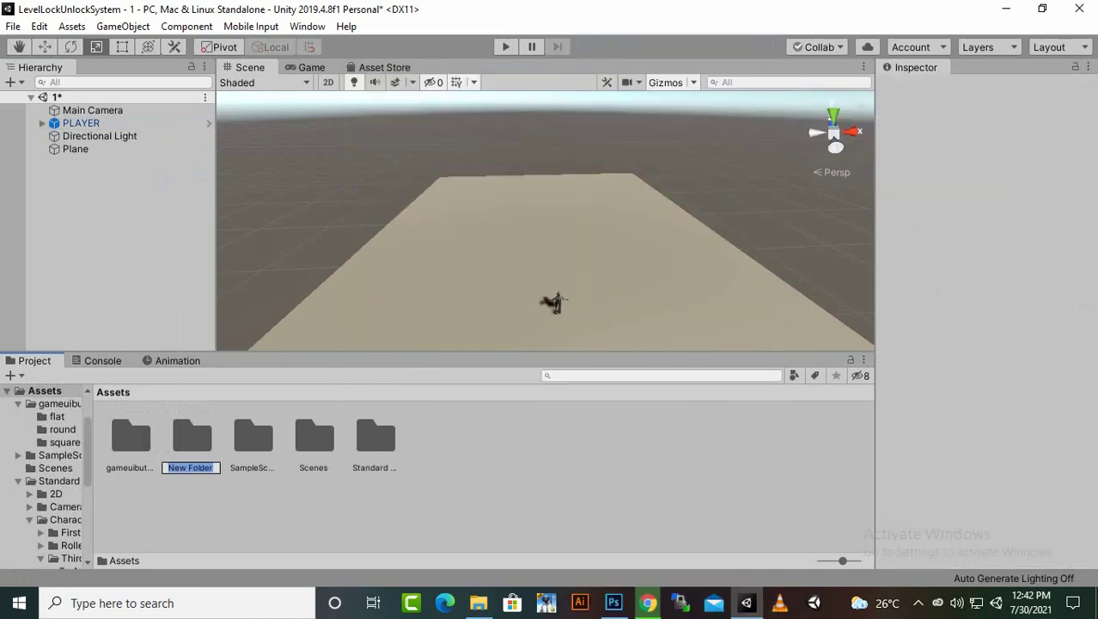
type("PRO")
key("BackSpace")
type("EFEBS")
key("Return")
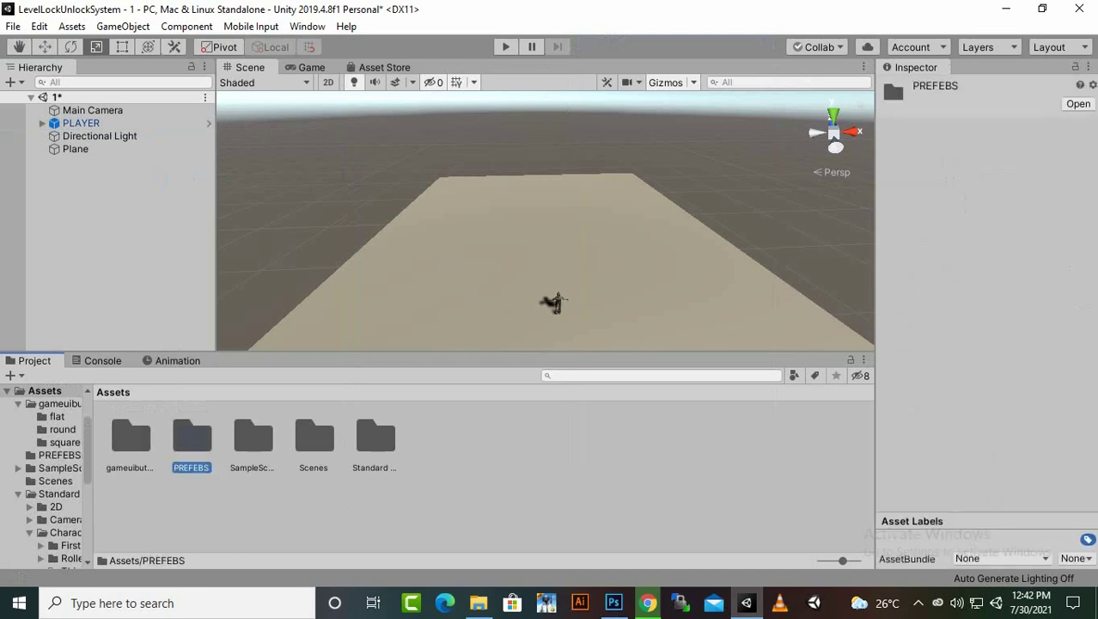
Step: Save the scene's PLAYER object as an original prefab in the PREFEBS folder
double_click(192, 437)
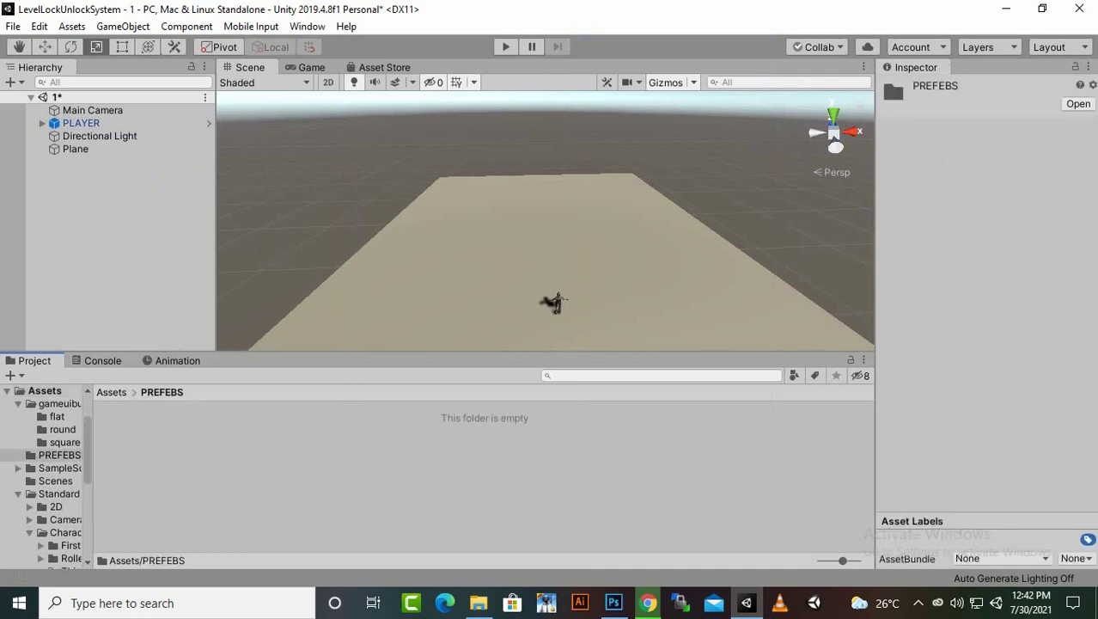
left_click_drag(81, 124, 207, 456)
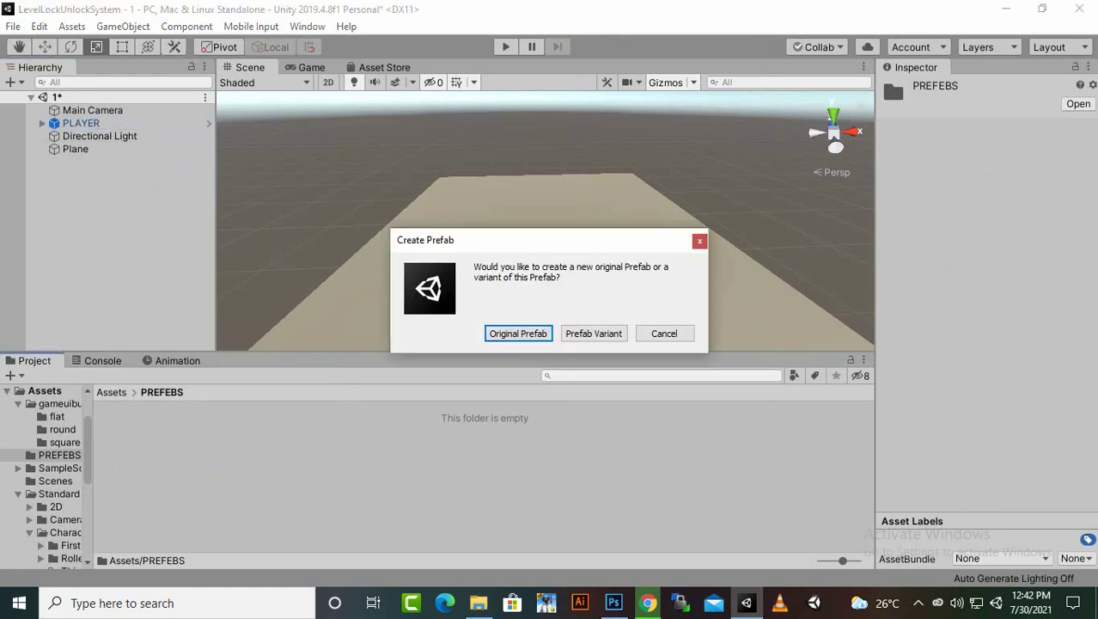
key("Return")
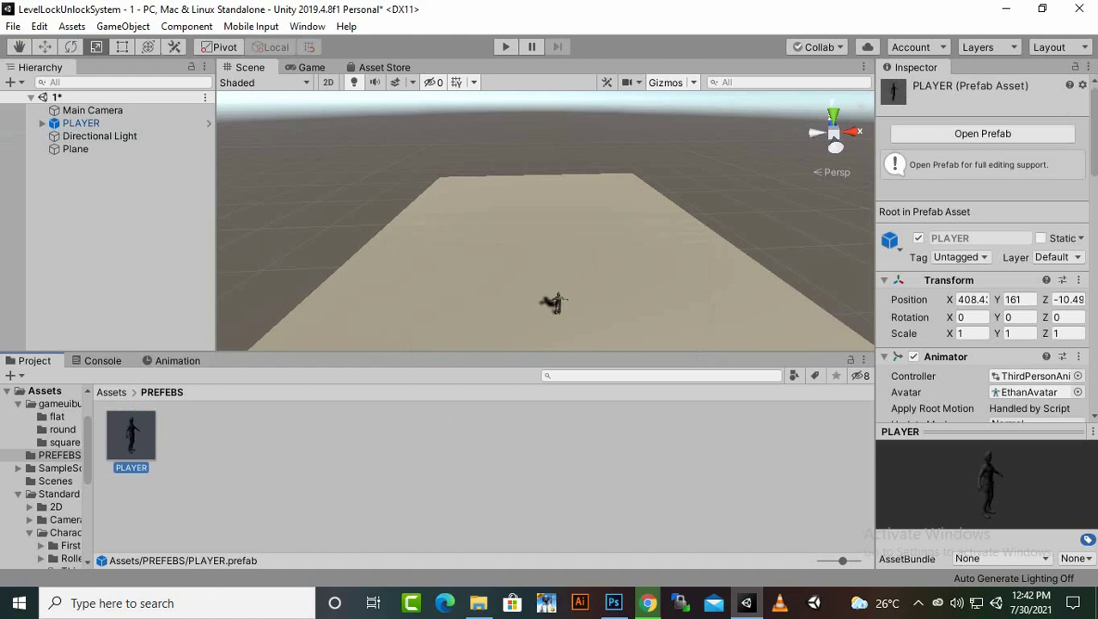
left_click(557, 303)
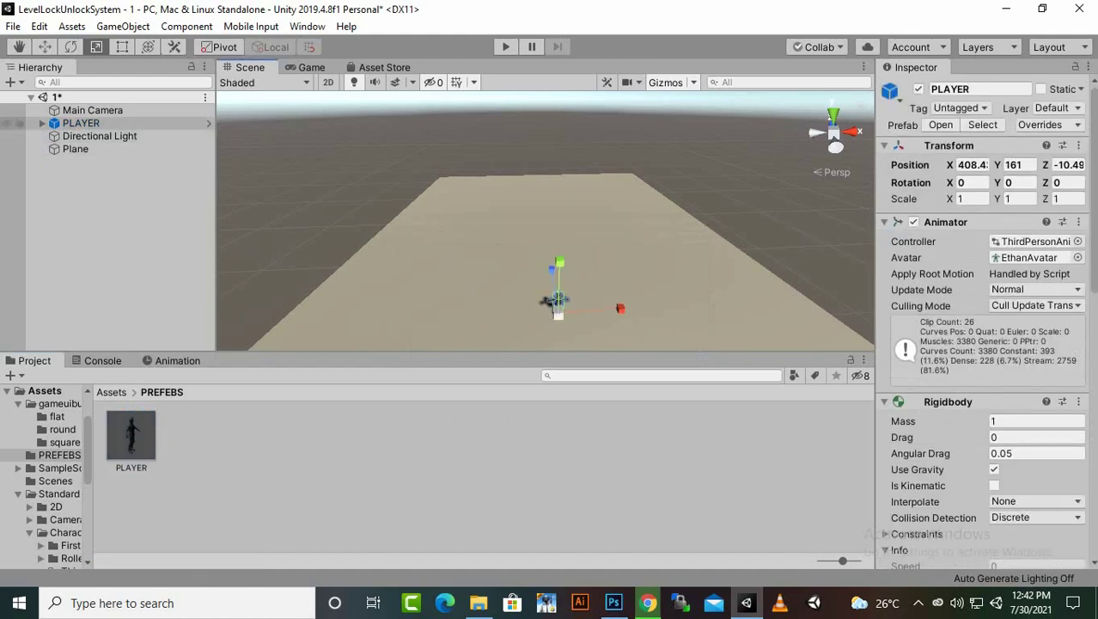
left_click(82, 123)
left_click(108, 214)
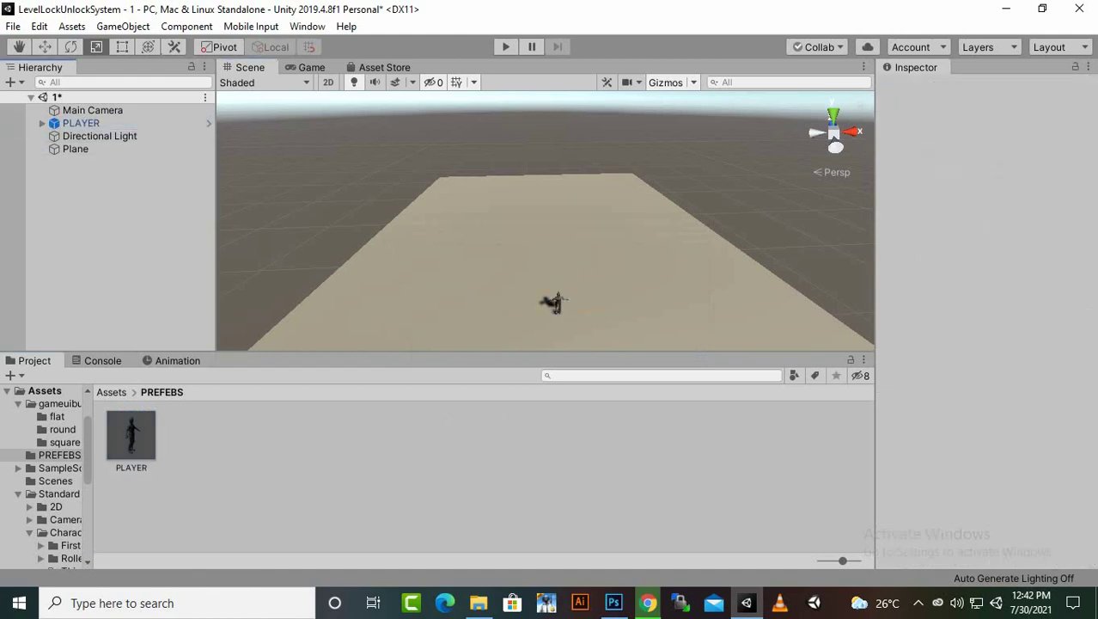
Step: Add a 3D Cube to the scene and scale it into a wall, about 20.9 on X and 4.74 on Y
right_click(129, 189)
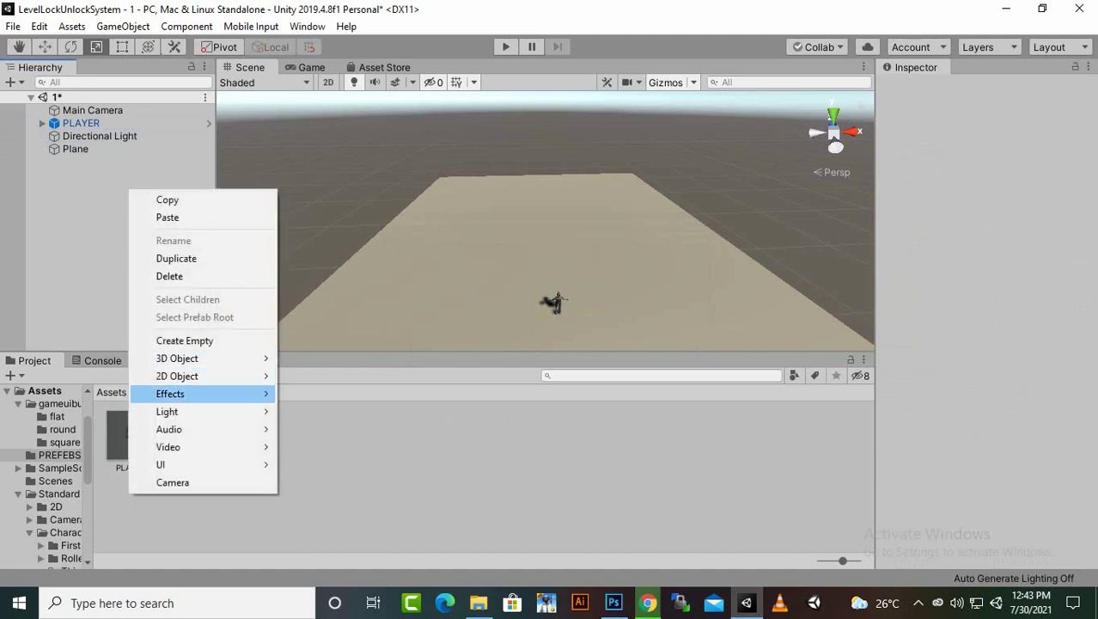
mouse_move(198, 358)
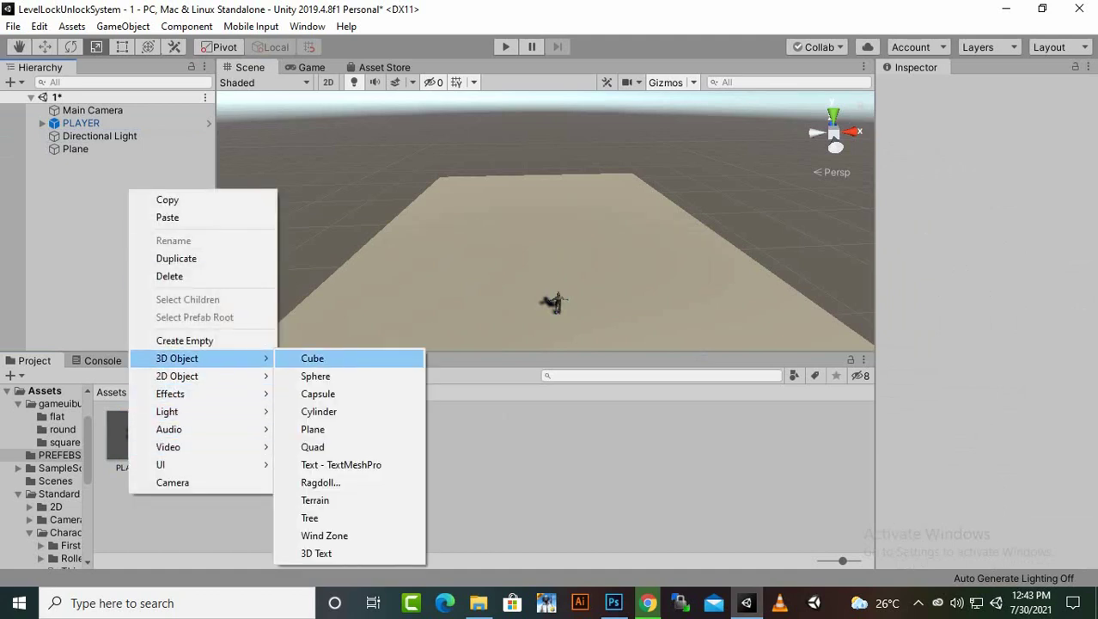
left_click(314, 359)
left_click_drag(609, 219, 863, 216)
left_click_drag(545, 155, 545, 103)
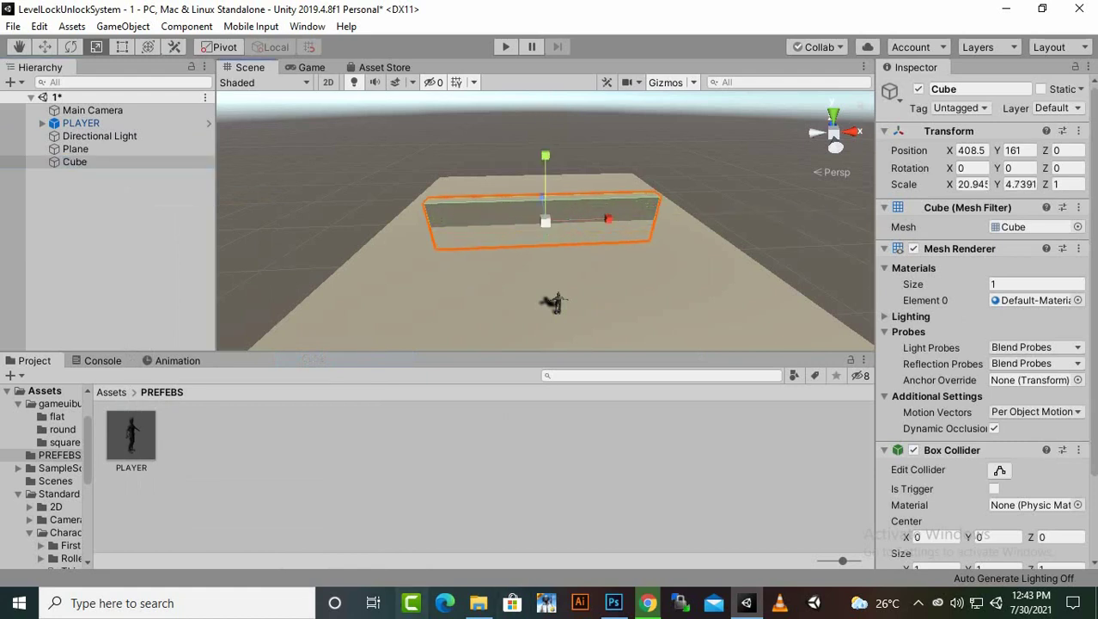
Step: Create a material named FINISH in the PREFEBS folder and set its albedo color to red (FF0000)
right_click(267, 485)
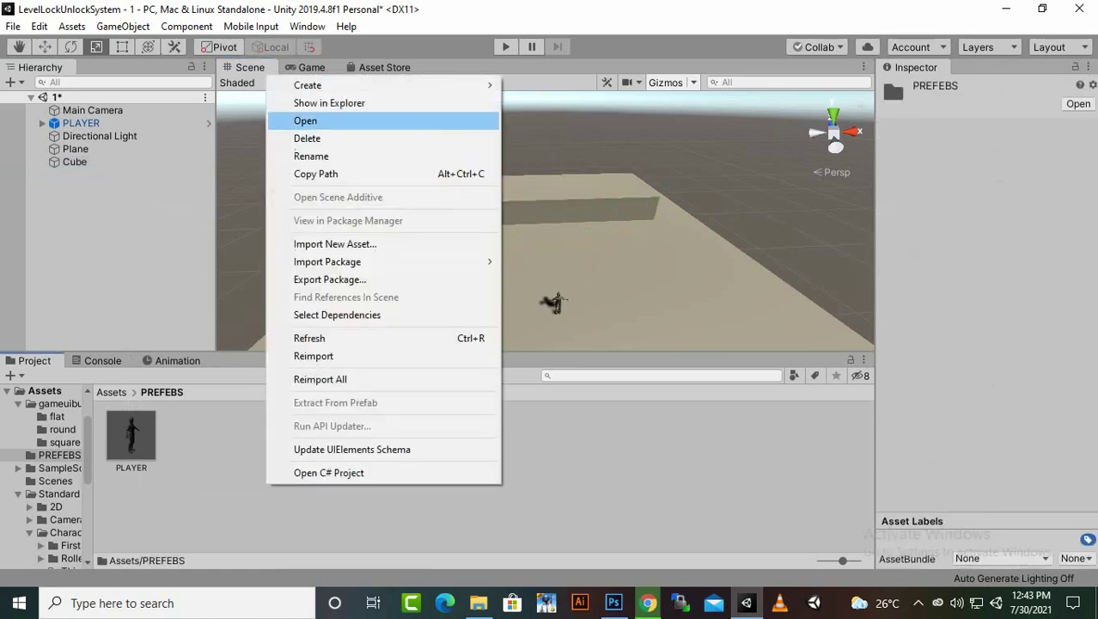
mouse_move(344, 86)
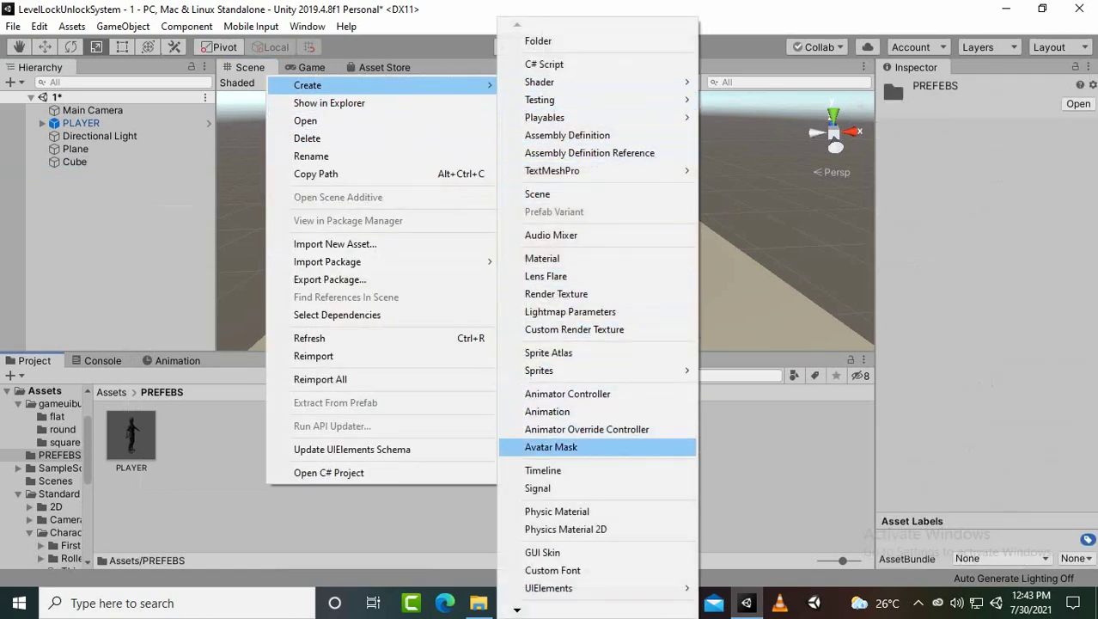
left_click(542, 258)
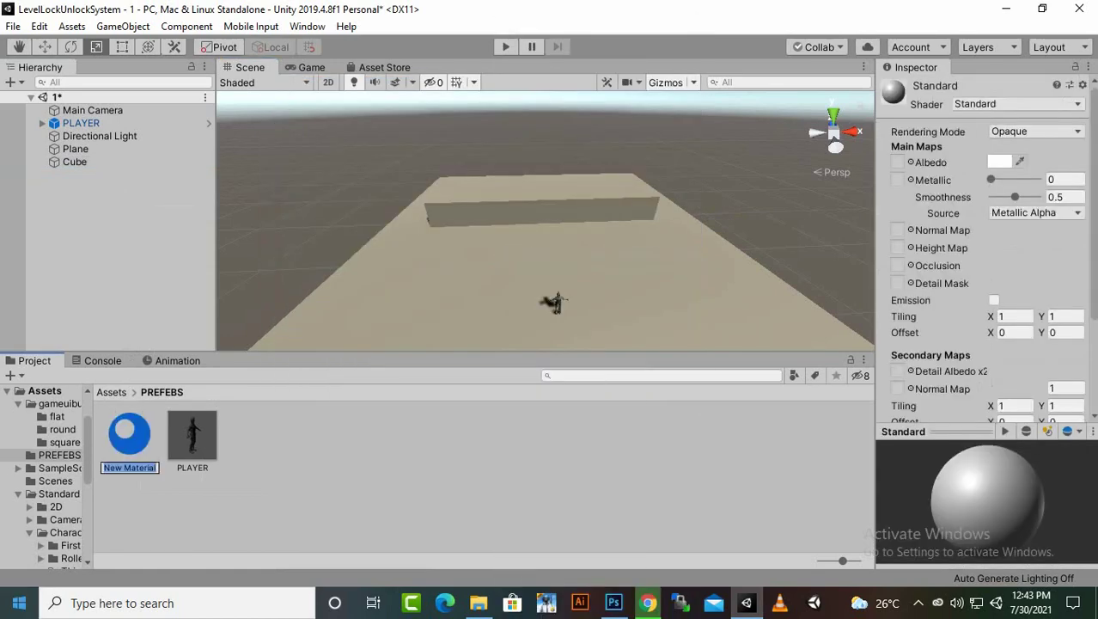
type("FINISH")
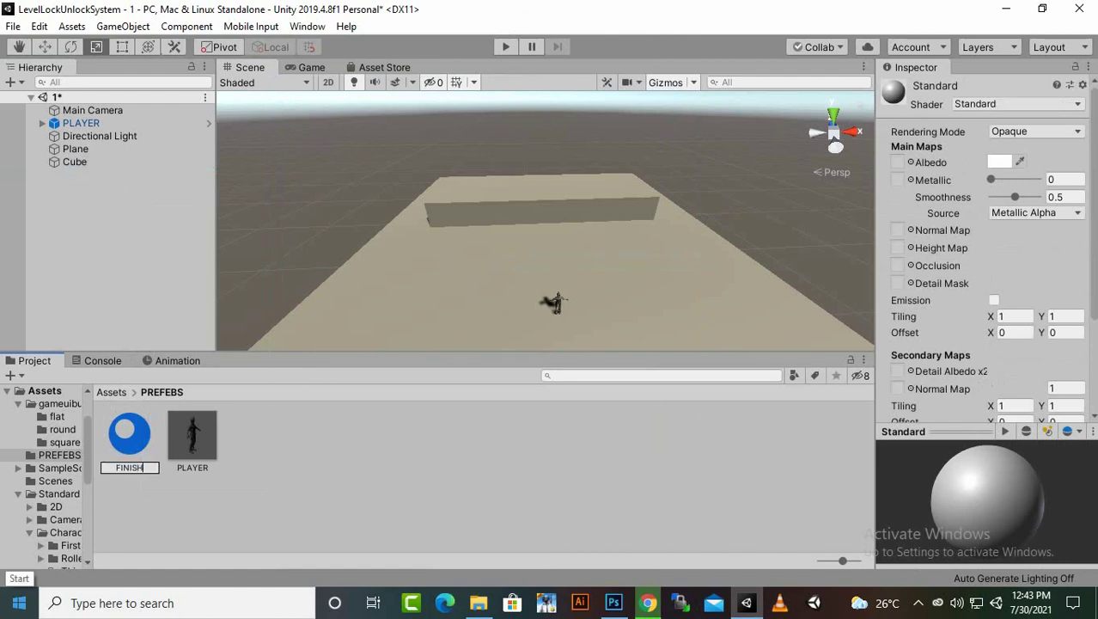
key("Return")
left_click(1000, 162)
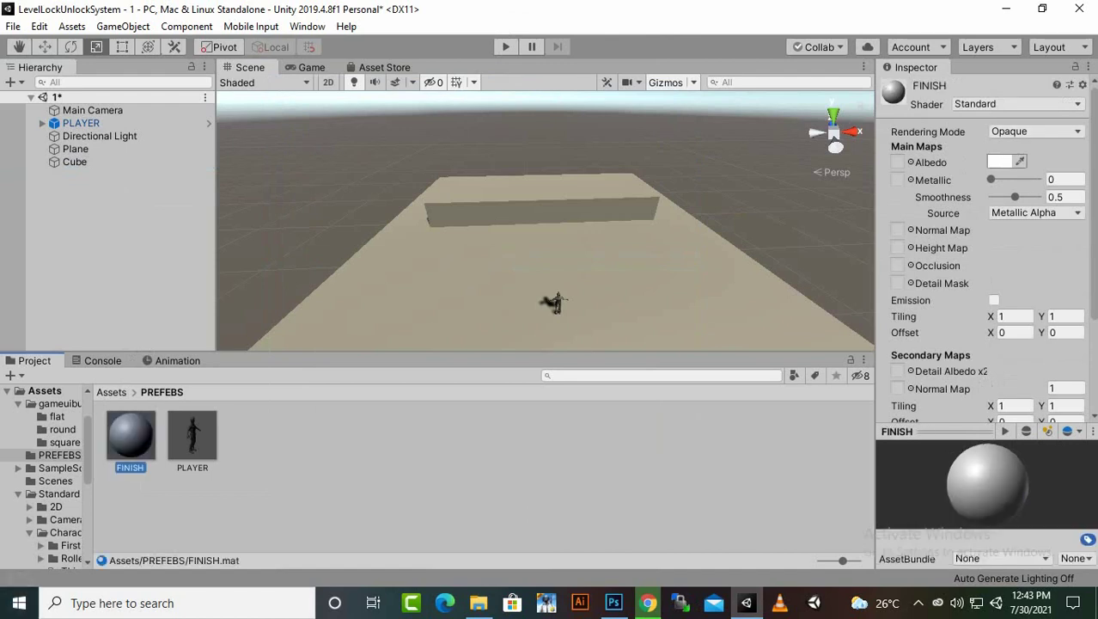
left_click_drag(1036, 248, 1042, 244)
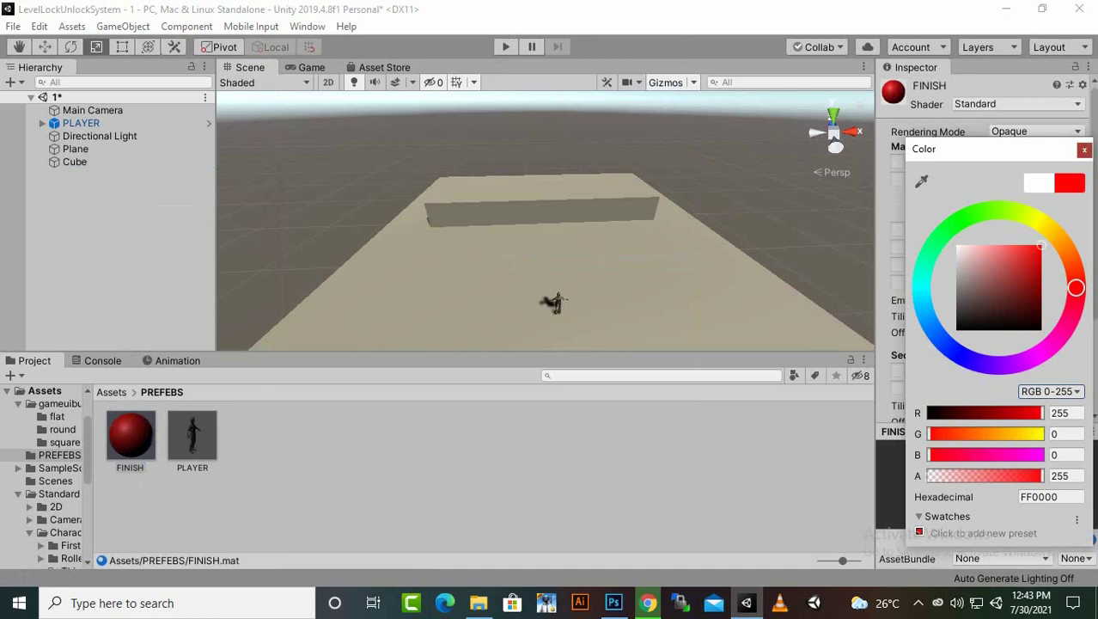
left_click(1084, 149)
Step: Apply the FINISH material to the wall cube and save the scene
left_click_drag(130, 437, 541, 210)
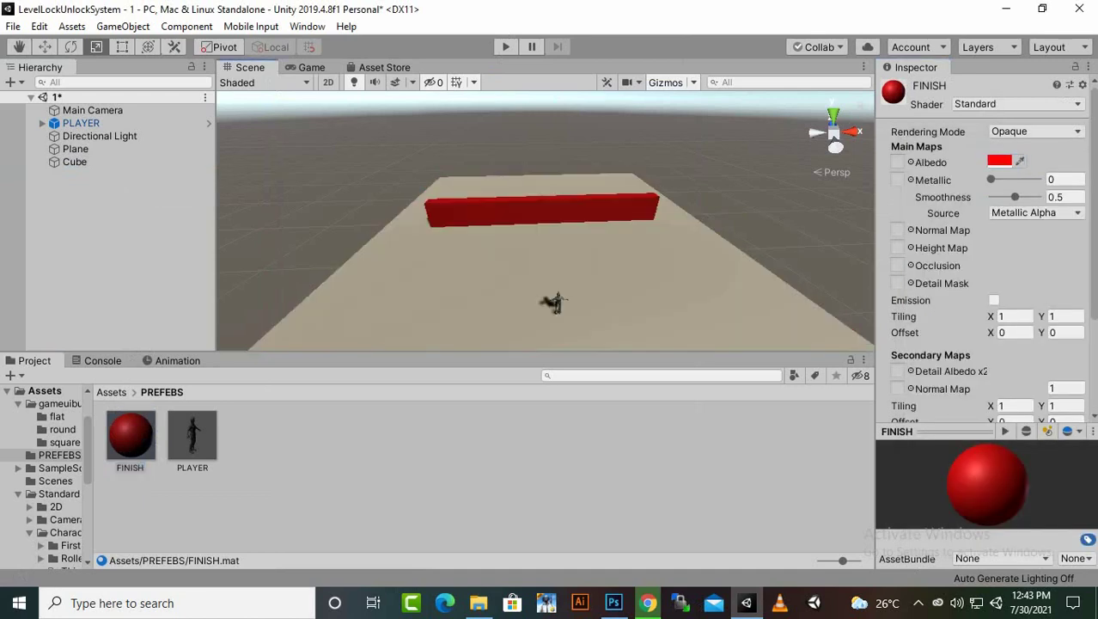
key("ctrl+s")
Step: Create a folder named SCRIPTS directly inside Assets
left_click(112, 391)
left_click(481, 498)
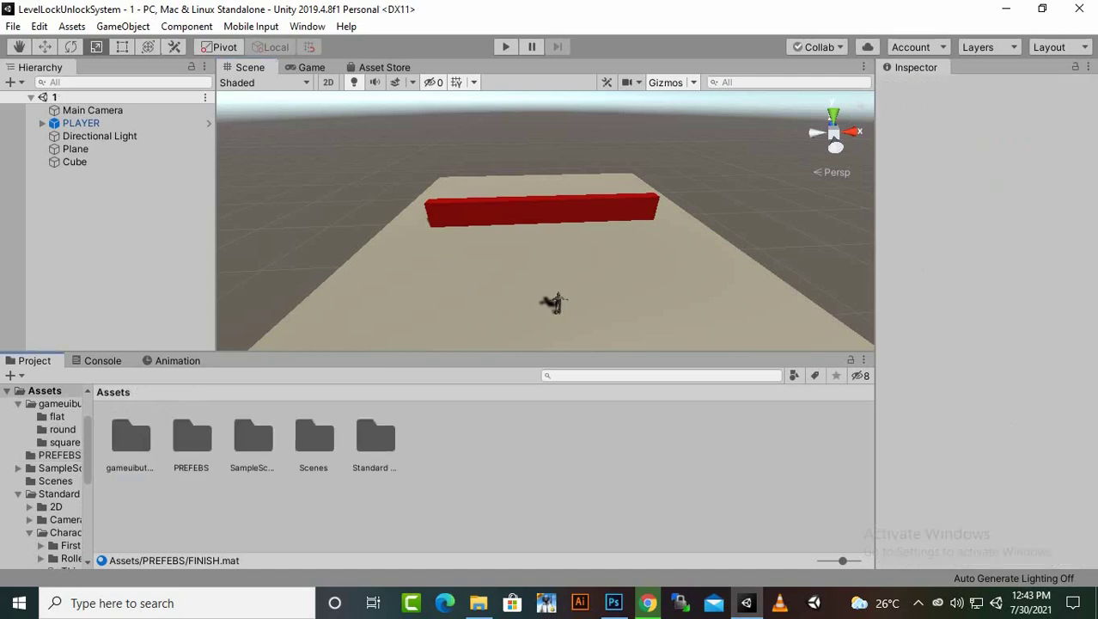
right_click(303, 515)
mouse_move(430, 116)
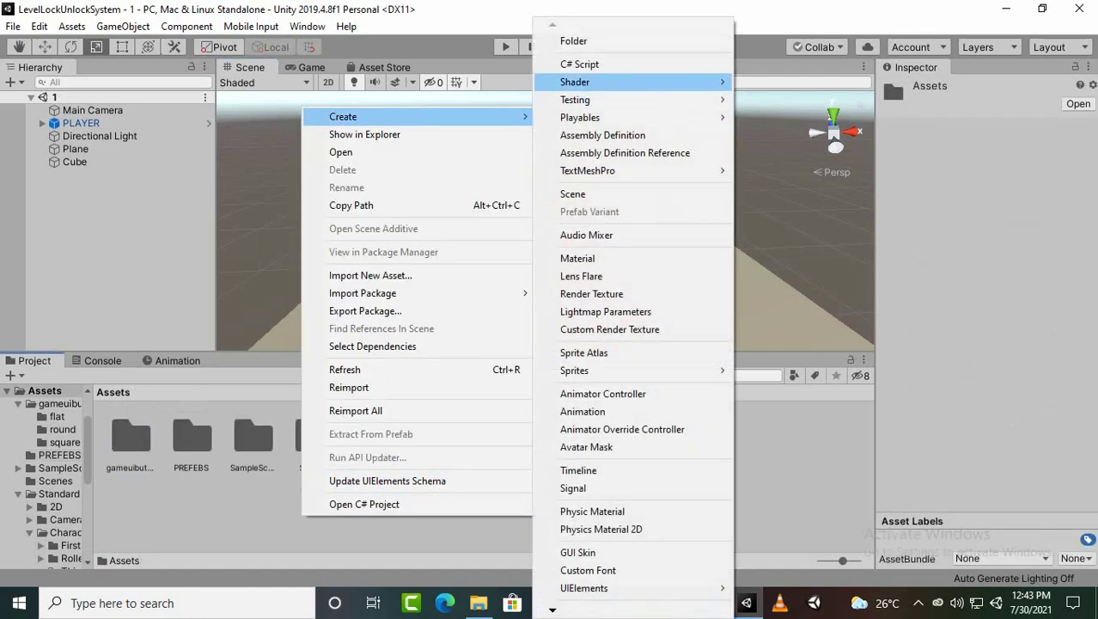
left_click(574, 40)
type("sc")
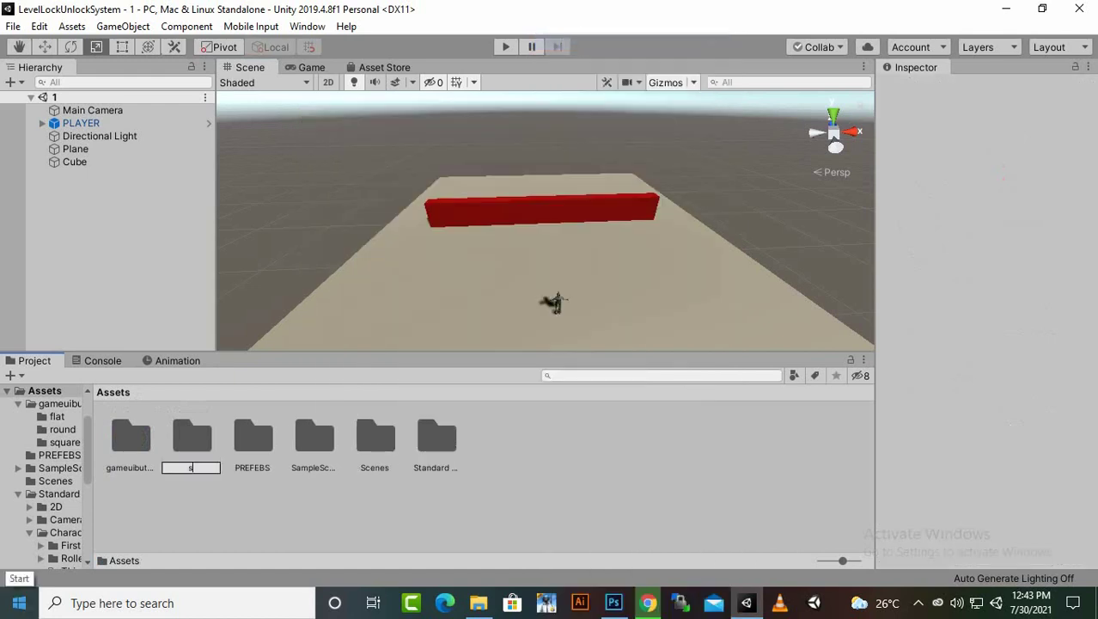
type("RIP")
key("BackSpace")
key("BackSpace")
key("BackSpace")
key("BackSpace")
key("BackSpace")
type("SC")
type("IPTS")
key("Return")
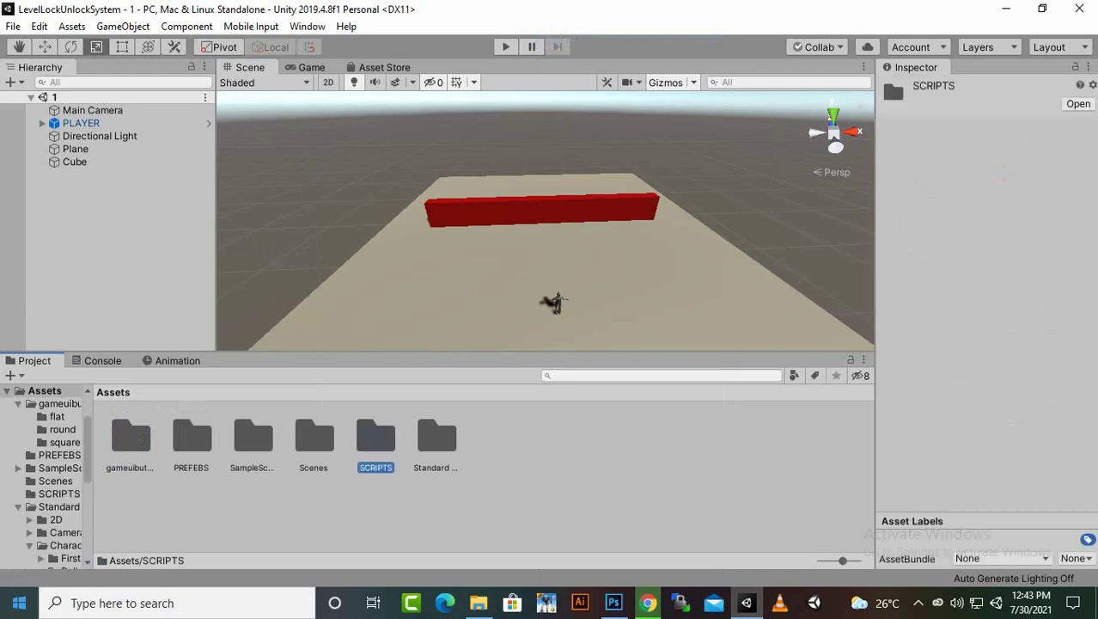
Step: Create a C# script named fINISHTRIGGER inside the SCRIPTS folder
key("Return")
right_click(436, 454)
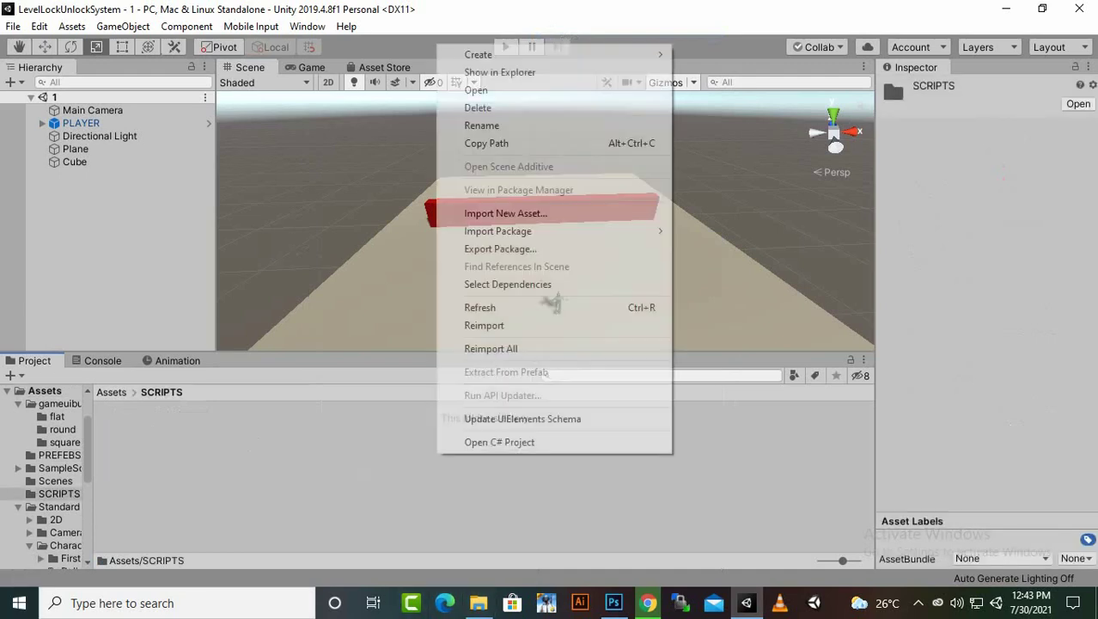
mouse_move(478, 54)
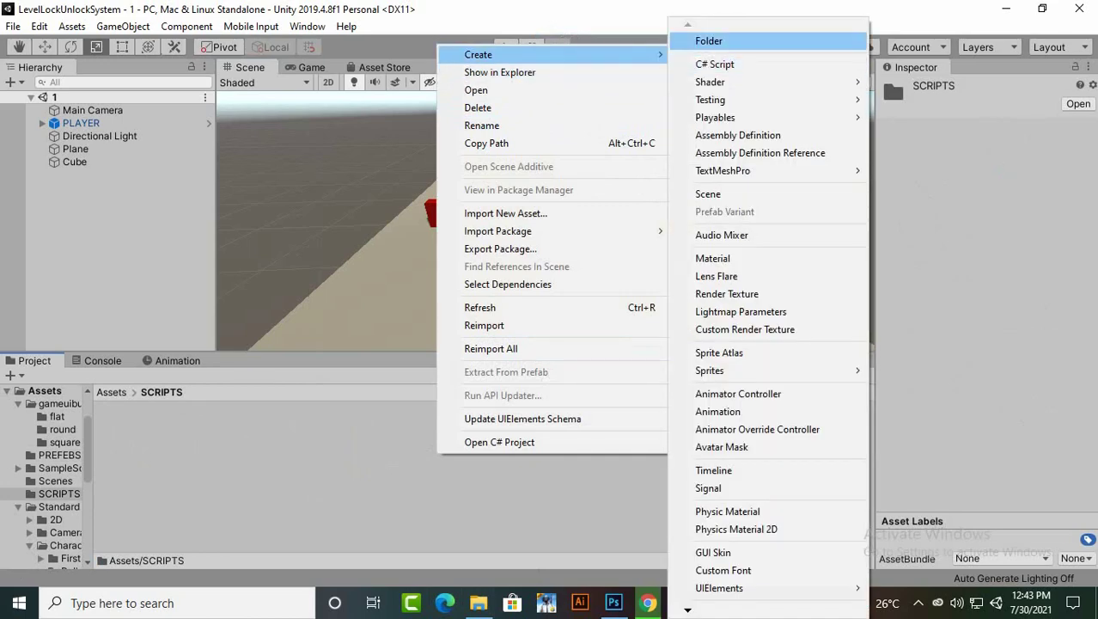
left_click(715, 64)
type("L")
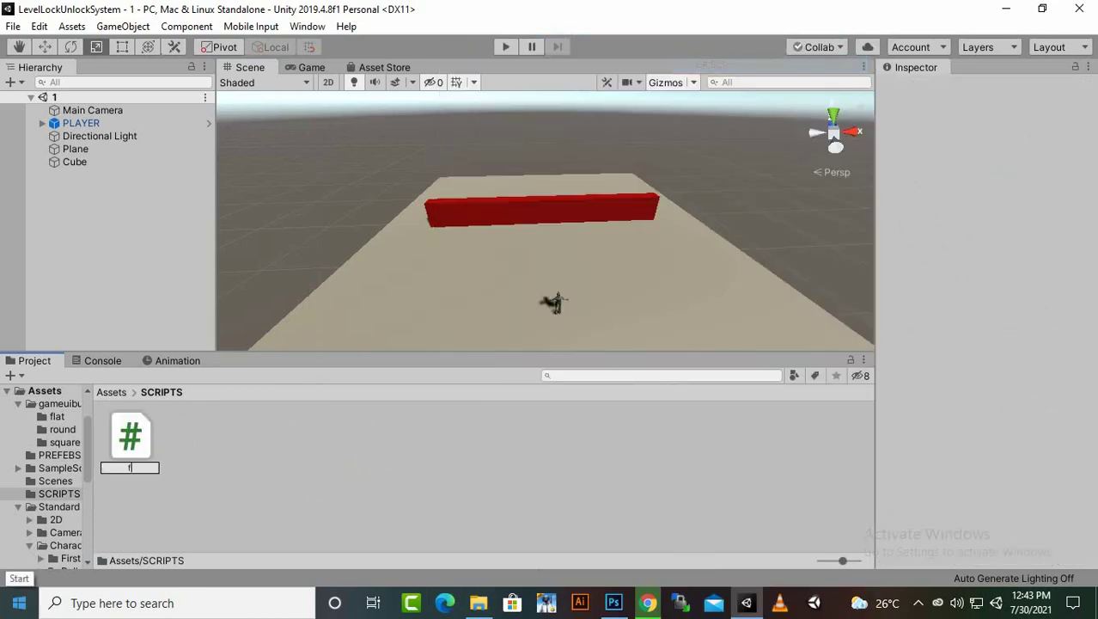
type("INISHTRIGGER")
key("Return")
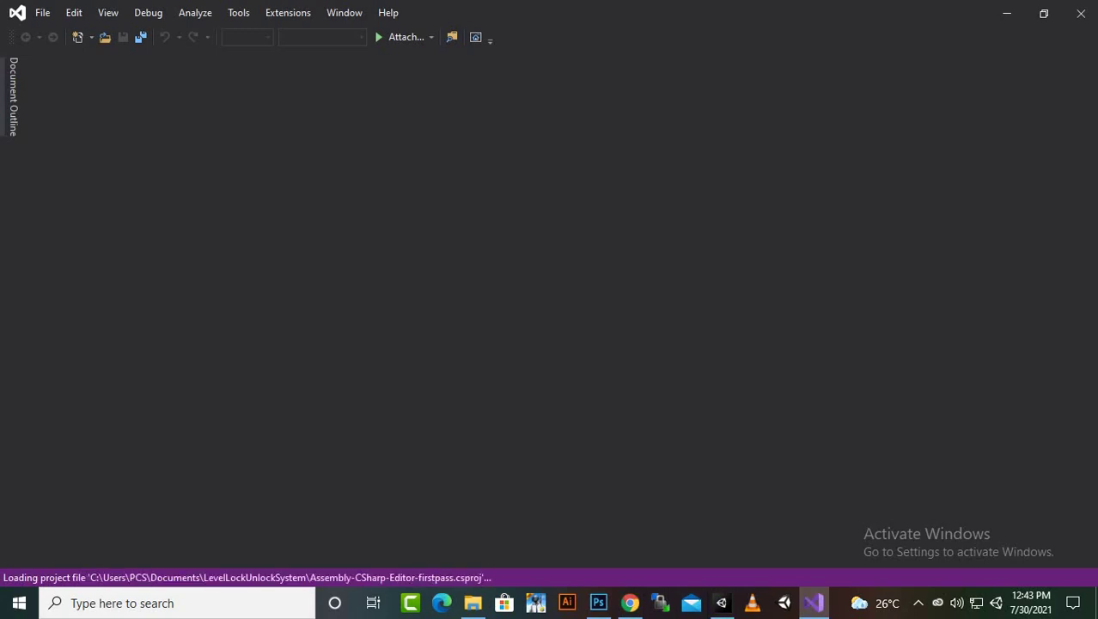
Step: Check the fINISHTRIGGER script in Visual Studio and return to Unity
mouse_move(721, 603)
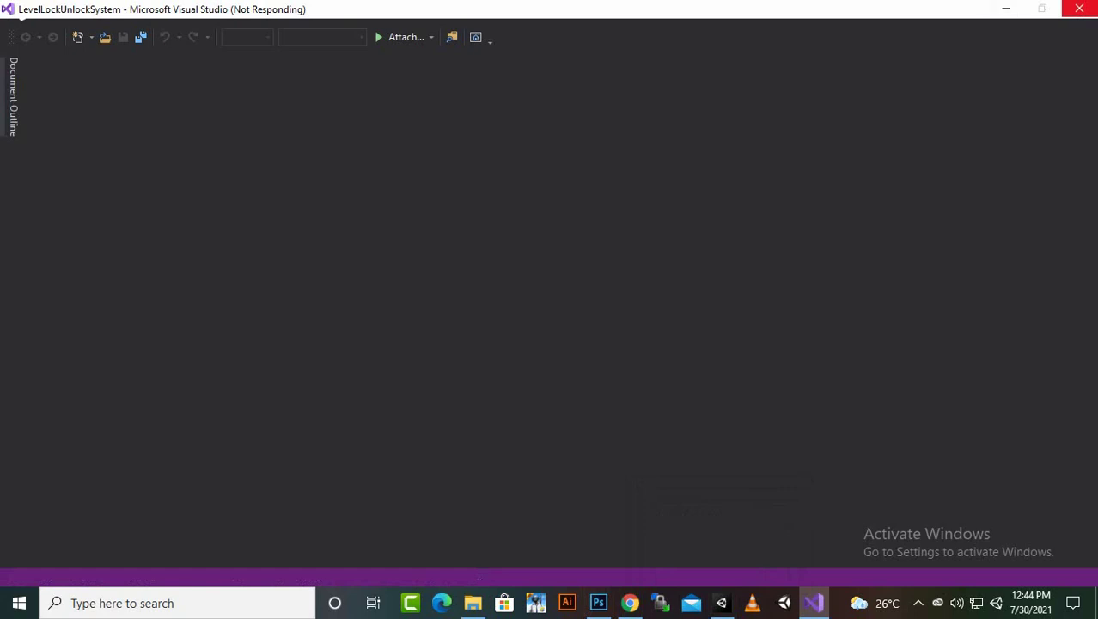
left_click(1006, 9)
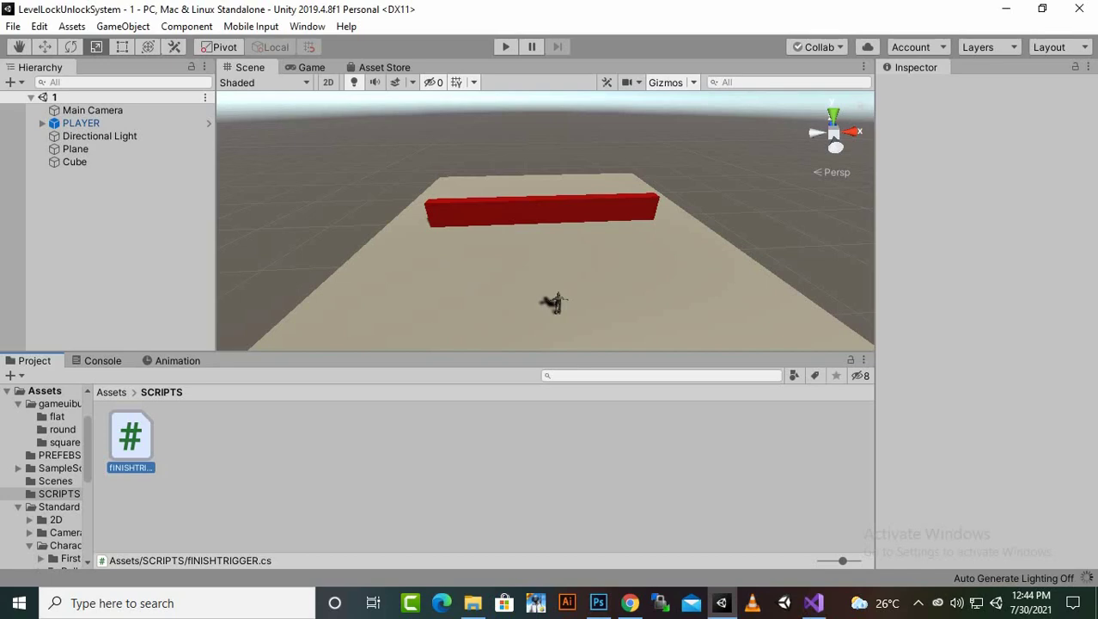
left_click(814, 602)
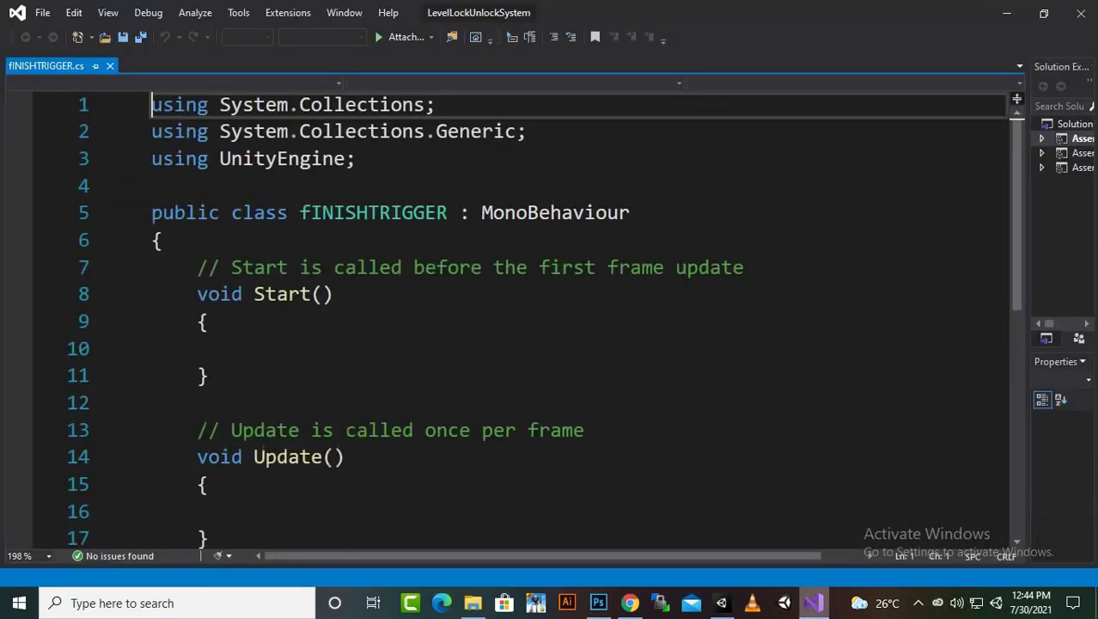
left_click(814, 602)
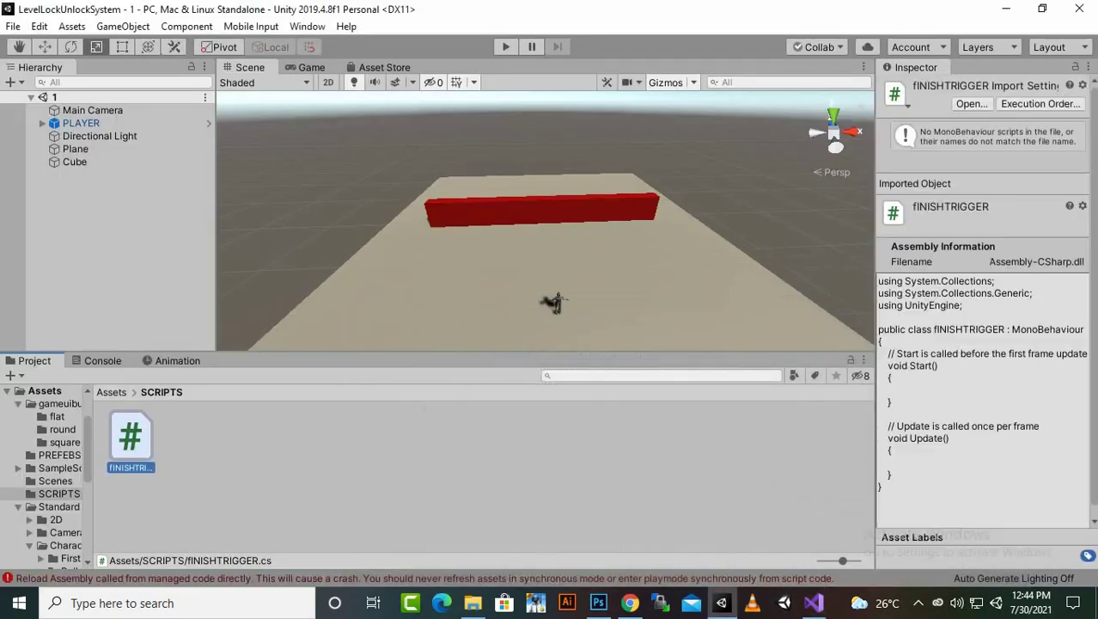
Step: Add a UI Canvas with a Panel inside it to the scene and scale the panel uniformly to about 0.53
right_click(119, 230)
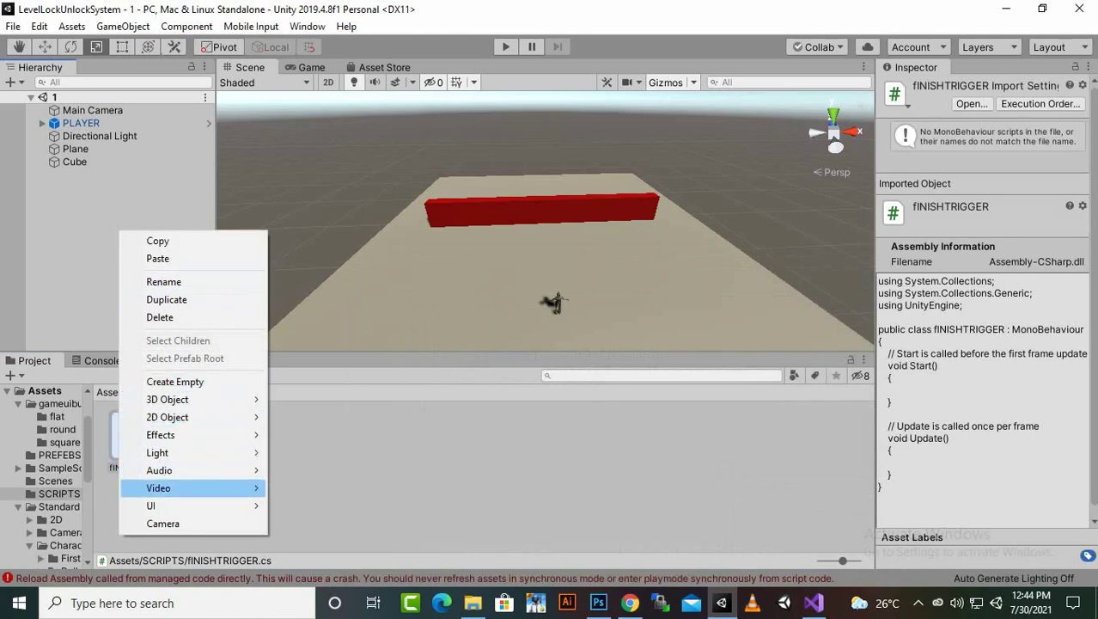
mouse_move(198, 505)
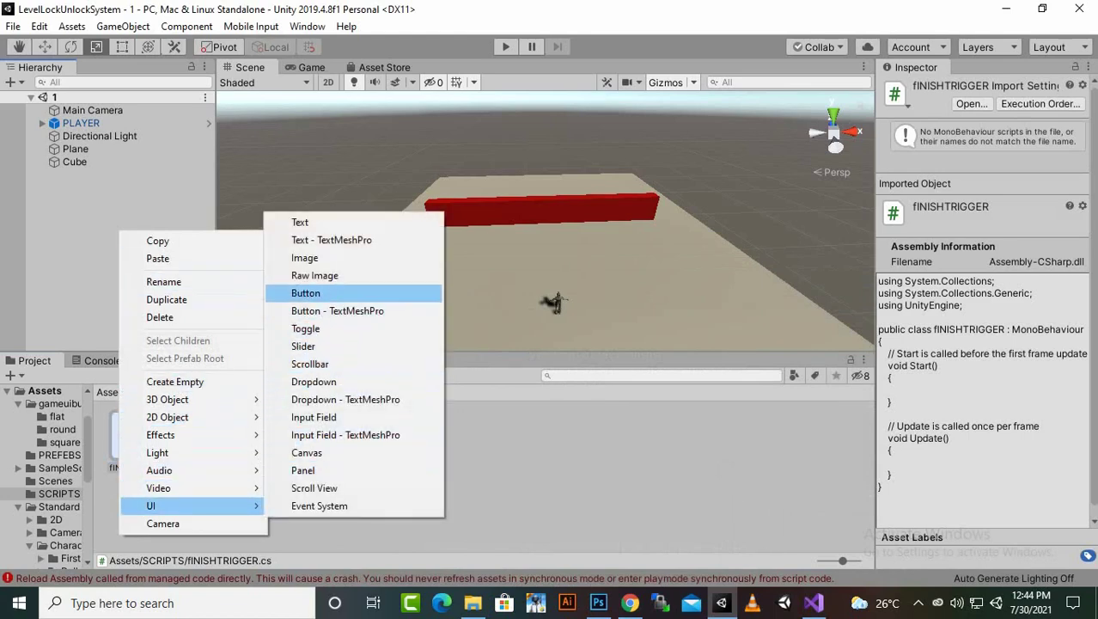
left_click(307, 452)
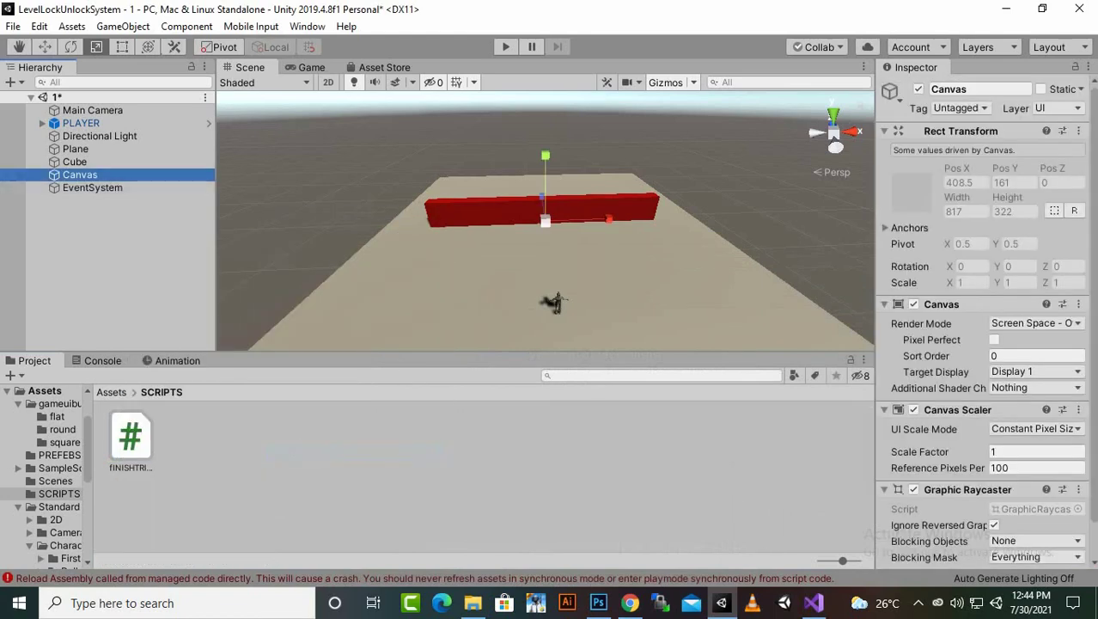
mouse_move(124, 448)
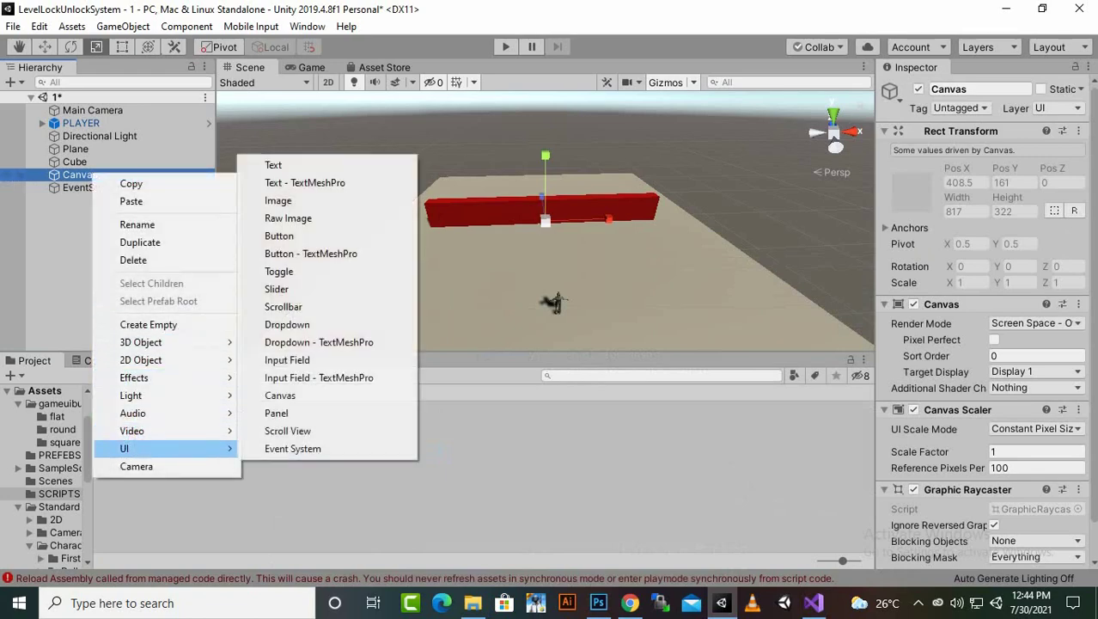
left_click(275, 412)
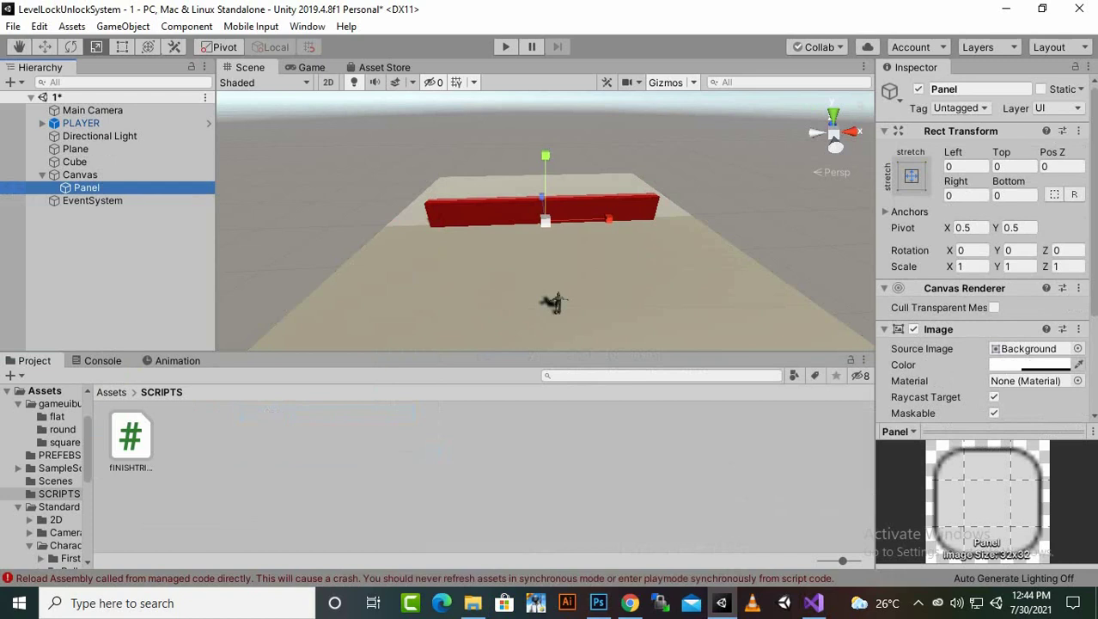
double_click(86, 187)
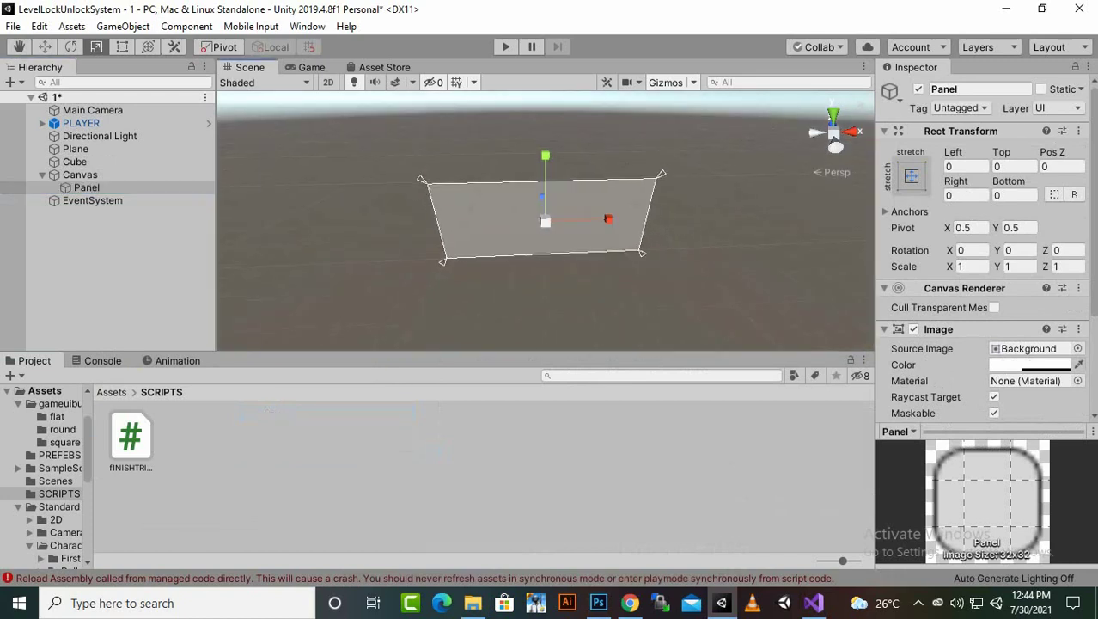
left_click_drag(546, 221, 502, 232)
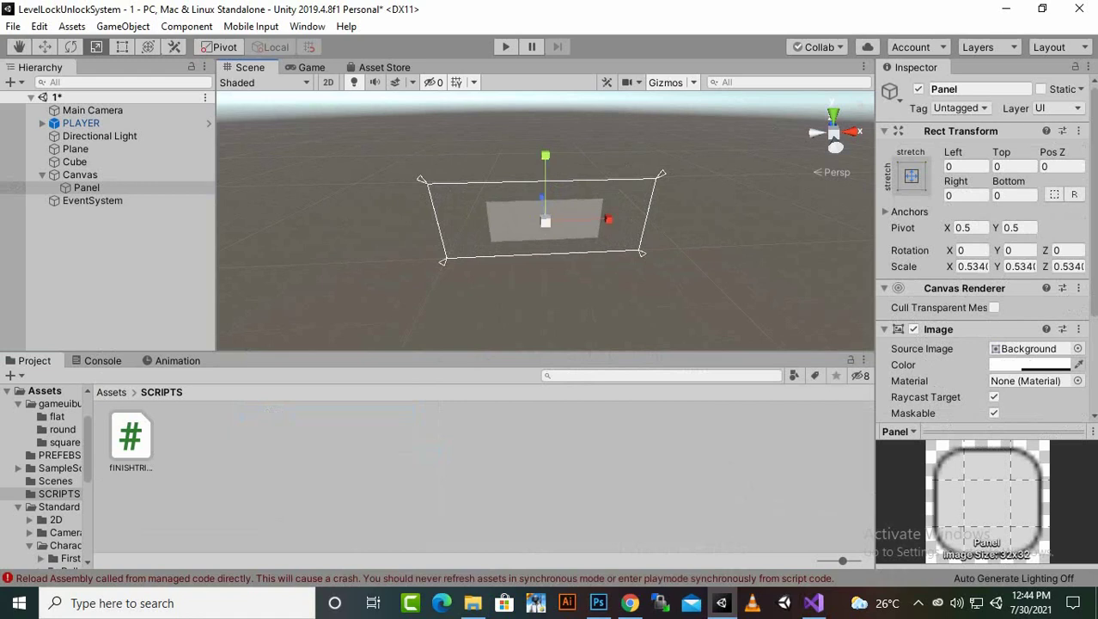
Step: Open the square folder inside Assets/gameuibutton
left_click(112, 391)
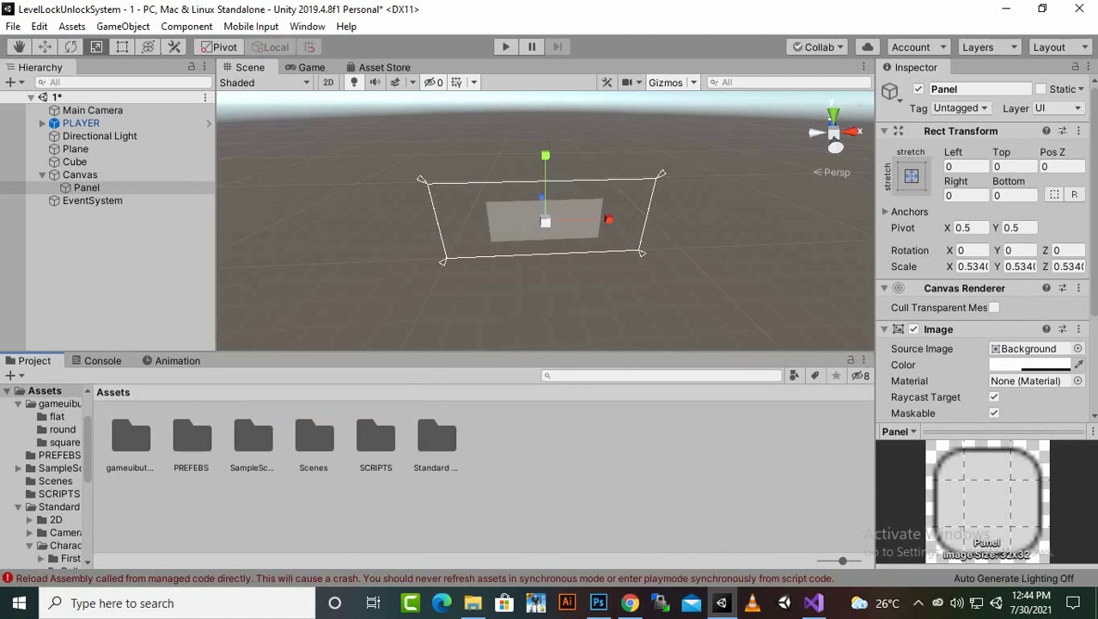
double_click(131, 438)
double_click(252, 438)
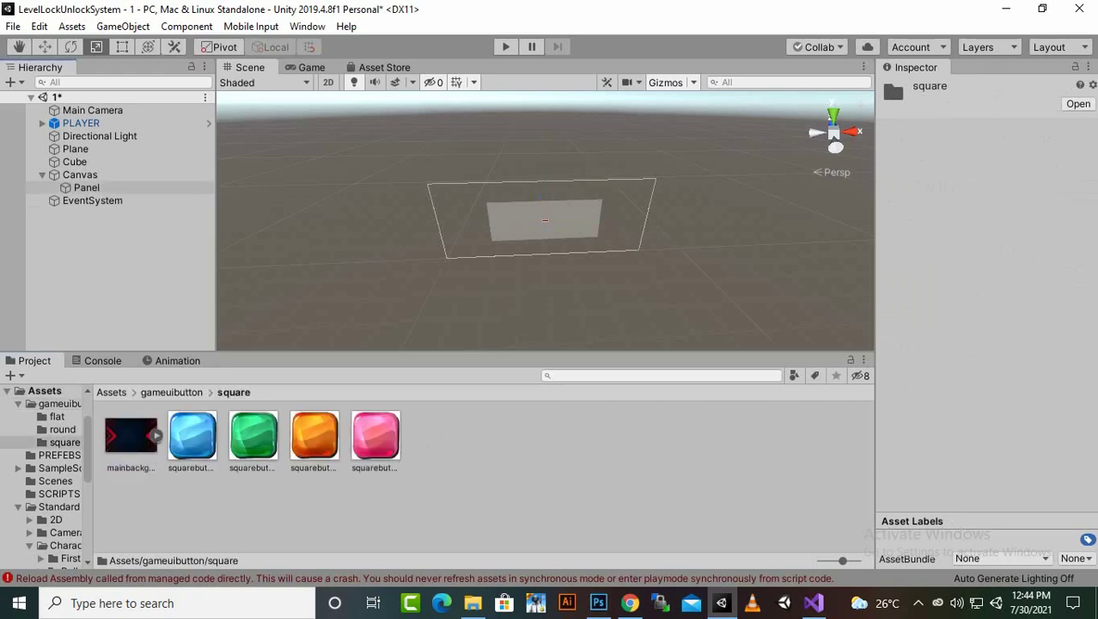
left_click_drag(131, 437, 87, 187)
left_click(87, 188)
left_click(122, 200)
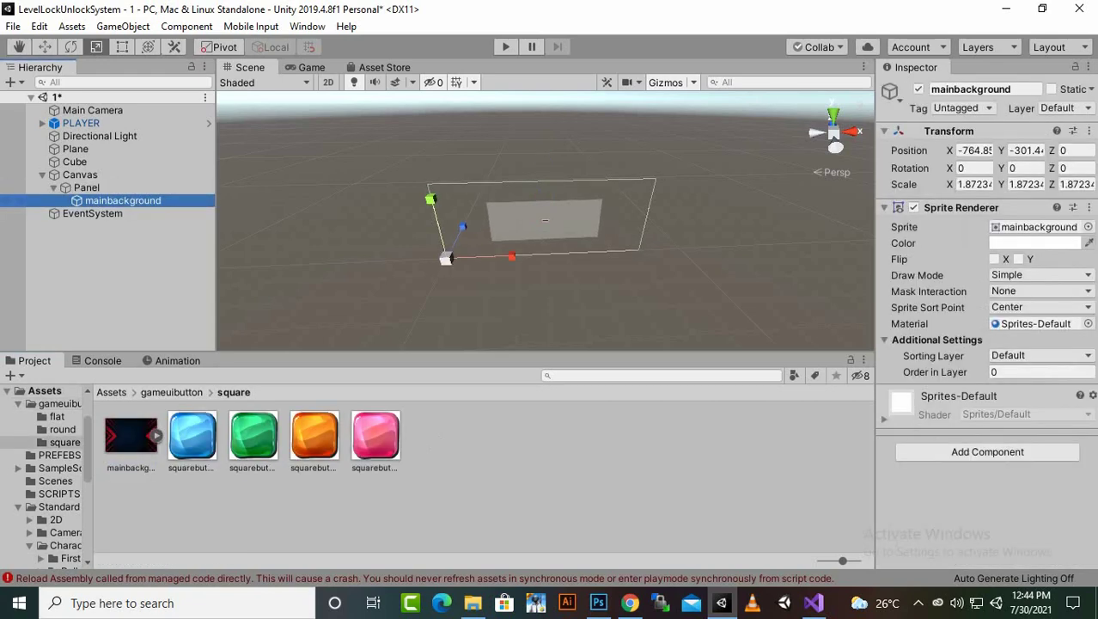
key("Delete")
Step: Assign mainbackground as the panel's source image and stretch the panel's Y scale to about 0.69
left_click(545, 221)
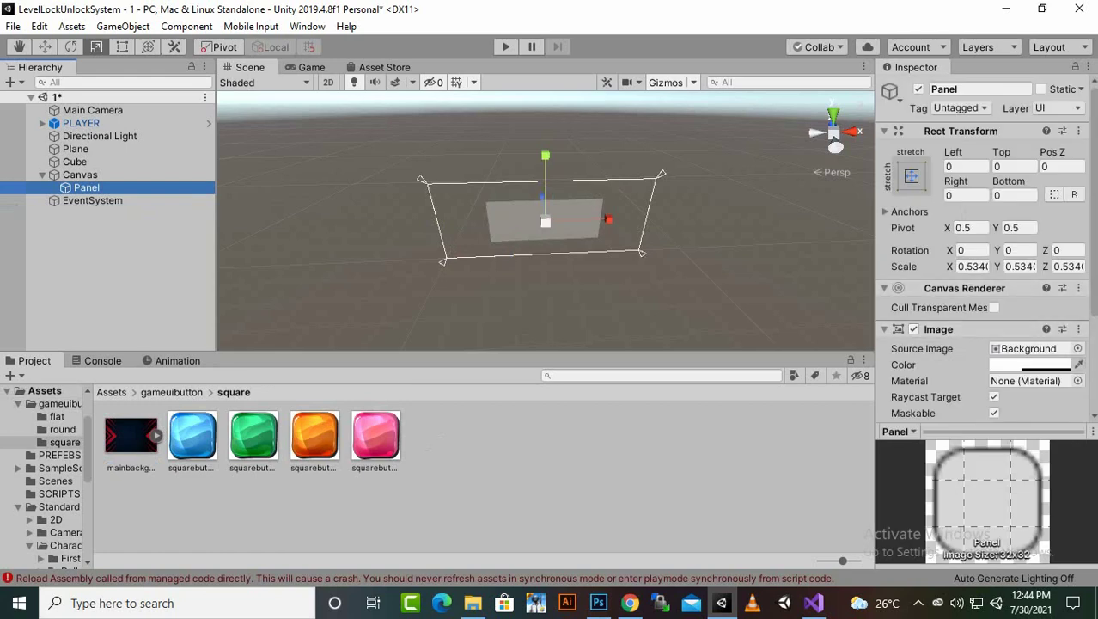
left_click_drag(130, 436, 1031, 348)
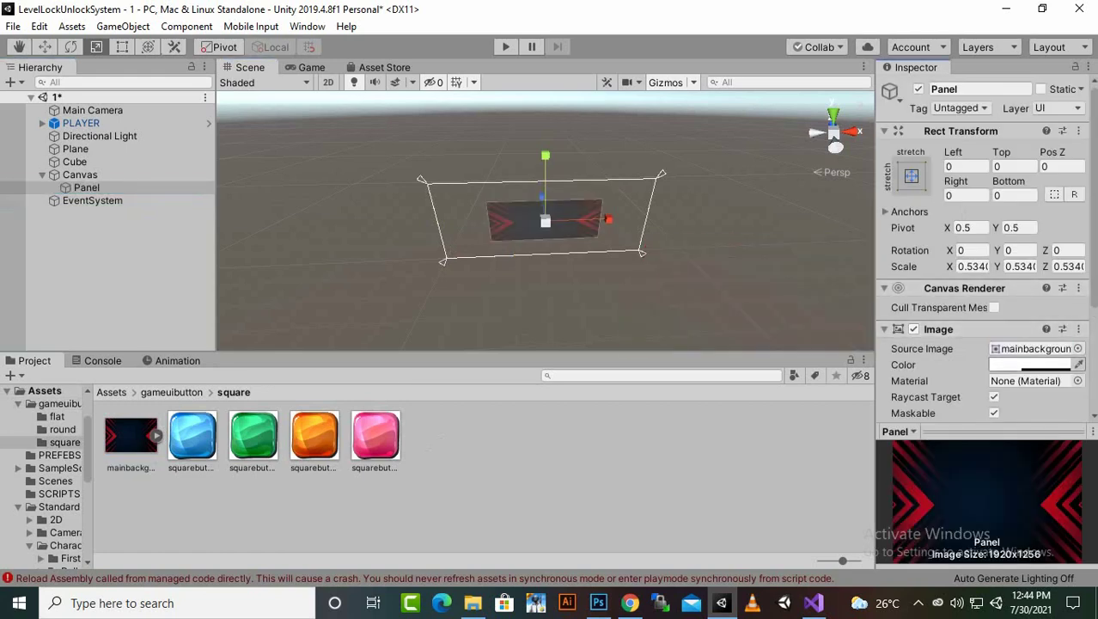
scroll(546, 214, "up", 10)
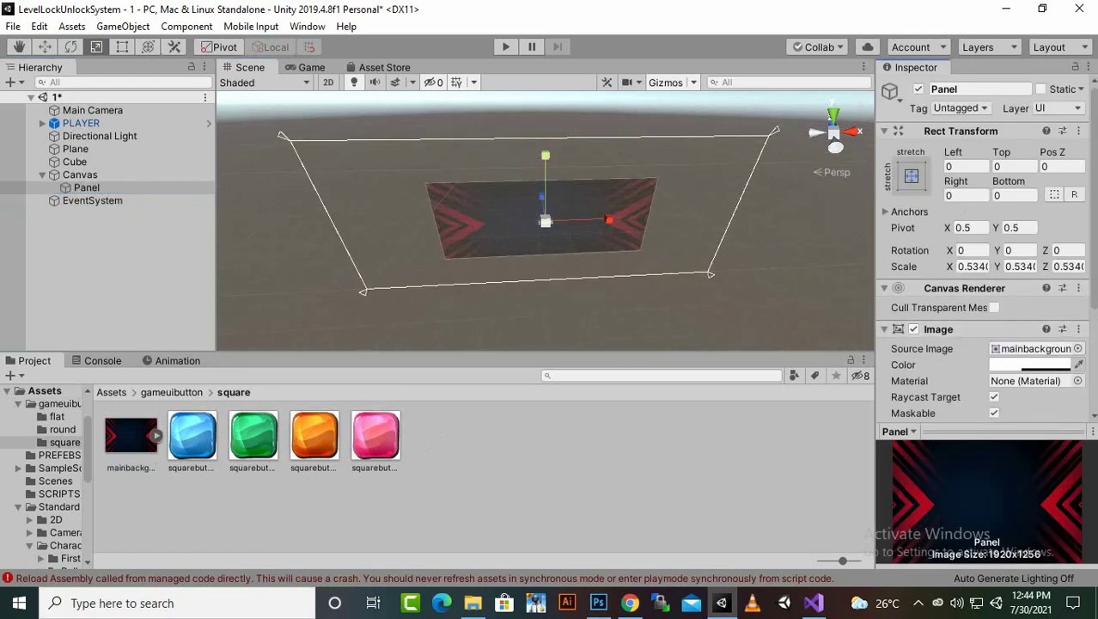
left_click_drag(546, 156, 545, 131)
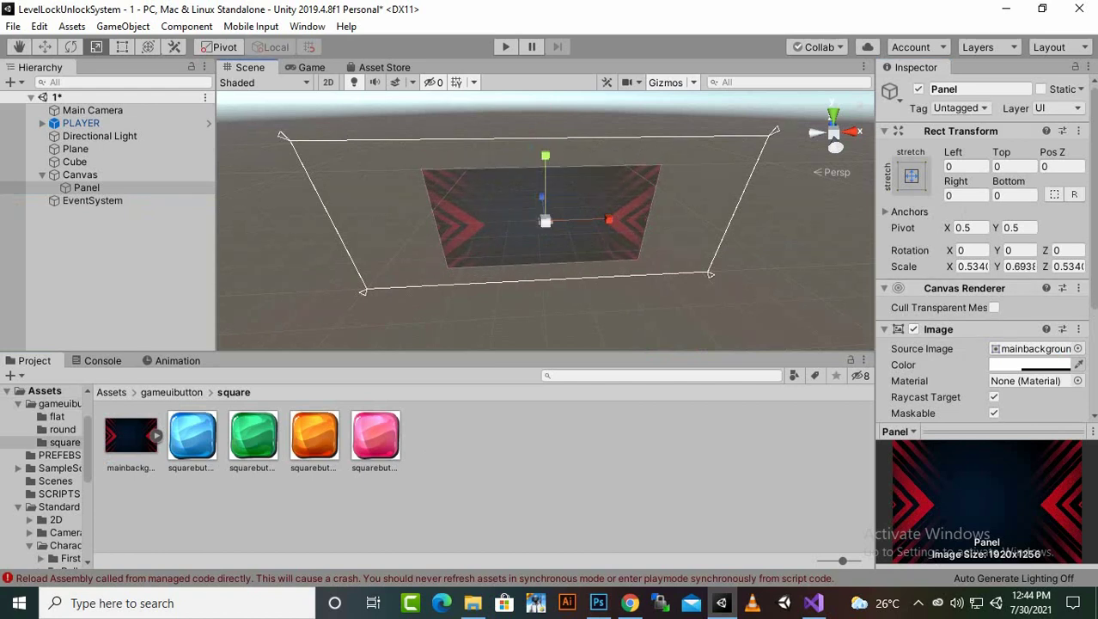
Step: Set the alpha of the panel's image color to 200
left_click(1032, 364)
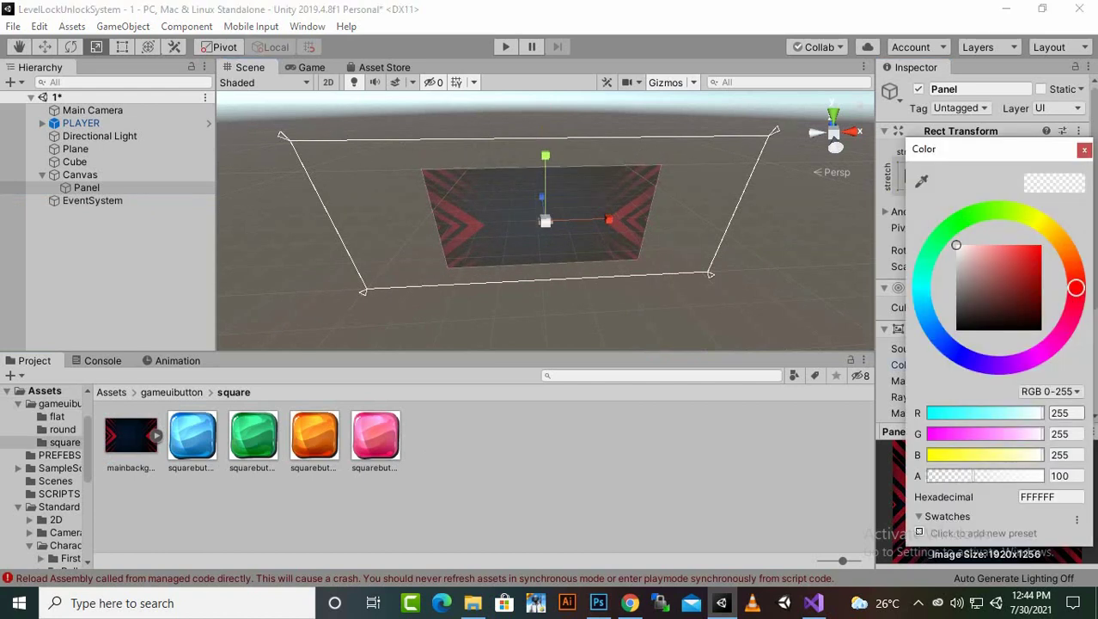
left_click(1066, 475)
type("200")
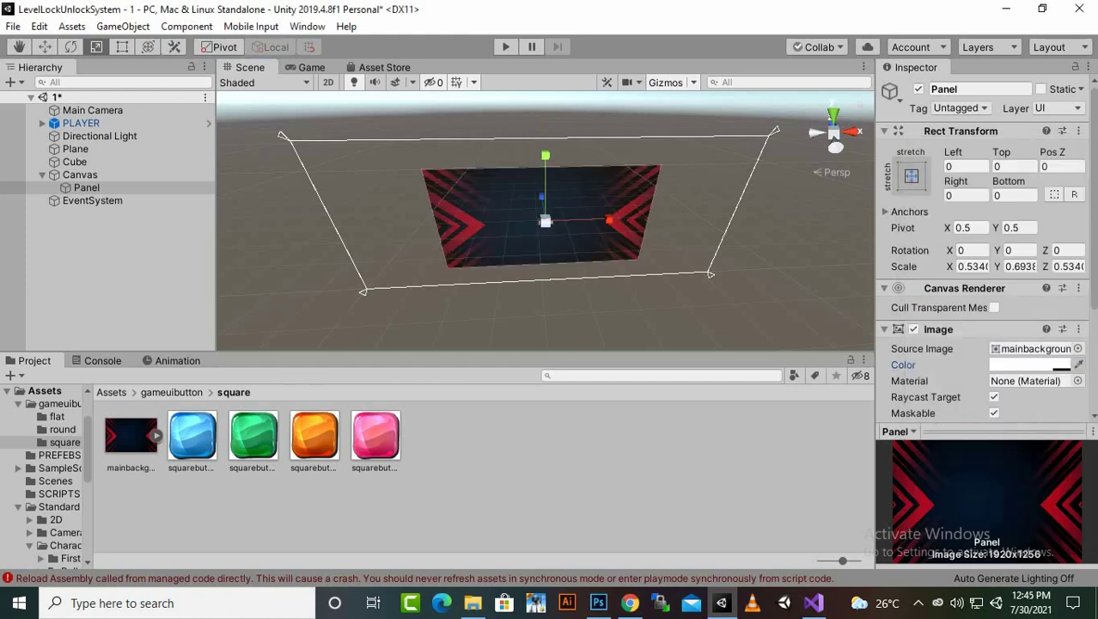
Step: Add a UI Text object to the Canvas and nest it under the Panel
right_click(70, 175)
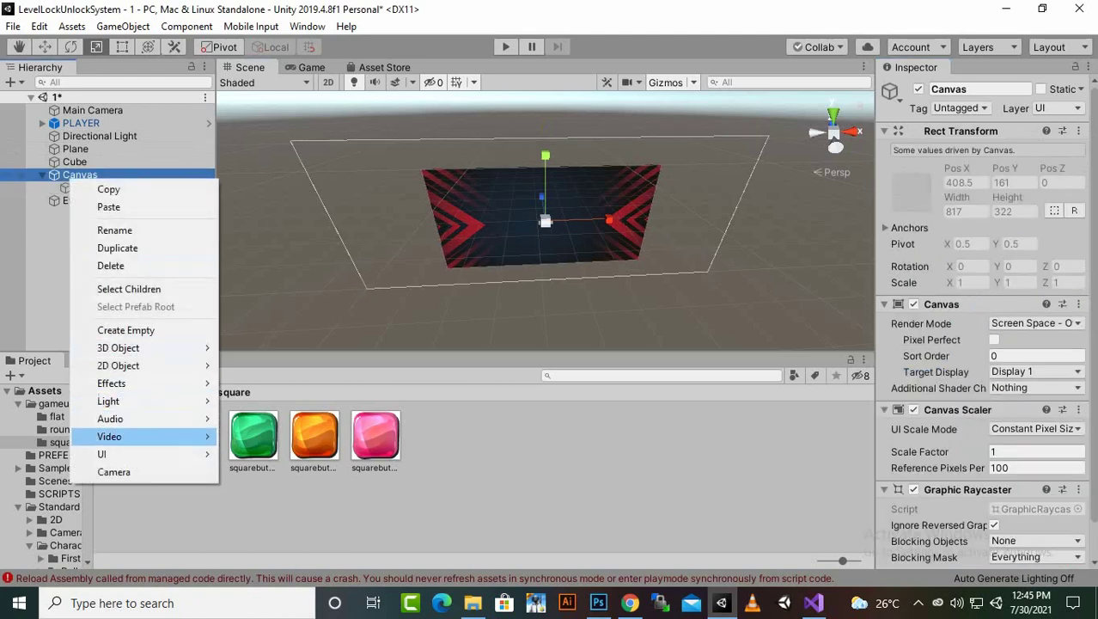
mouse_move(111, 453)
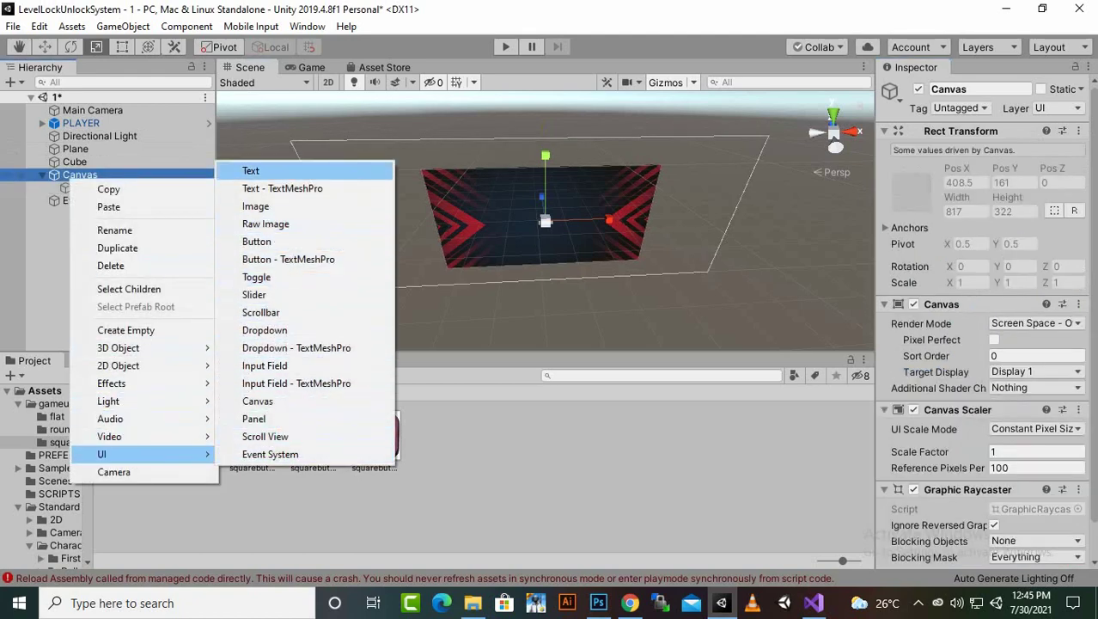
left_click(250, 170)
left_click_drag(85, 200, 86, 187)
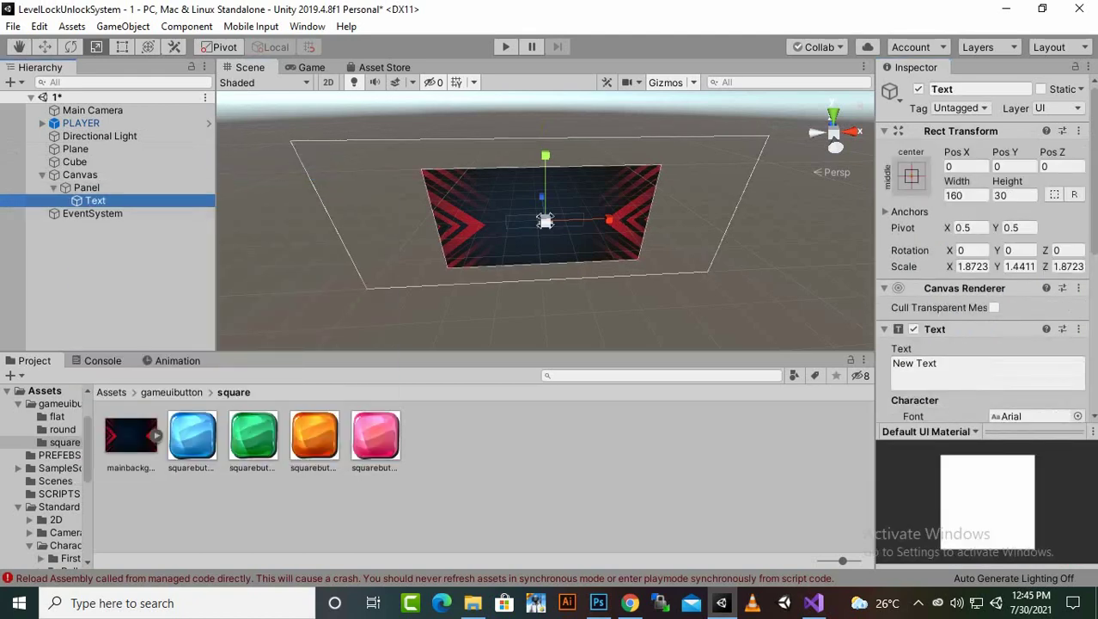
Step: Set the text object's content to YOU WIN in bold, font size 48, with a white color
left_click(950, 368)
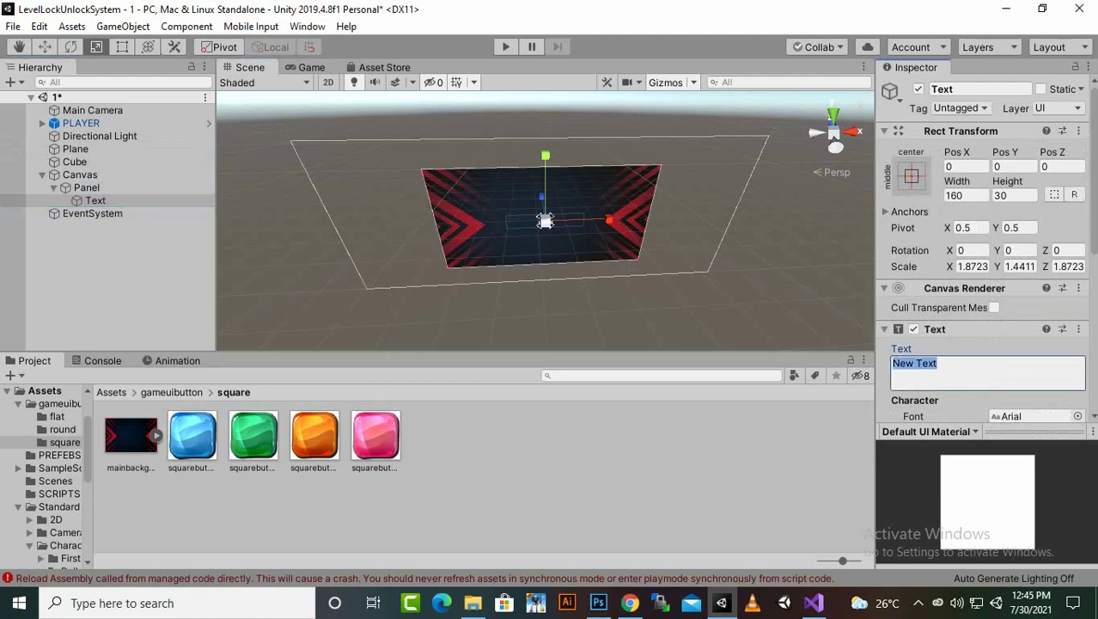
type("YOU WIN")
scroll(989, 257, "down", 3)
left_click(1036, 287)
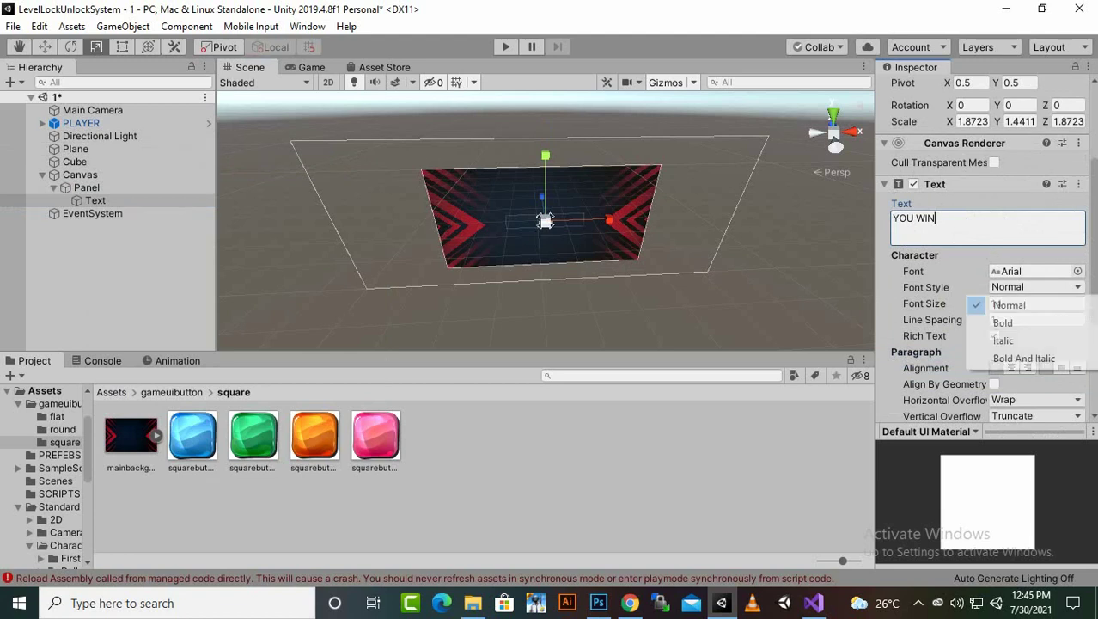
left_click(1003, 322)
scroll(993, 326, "down", 3)
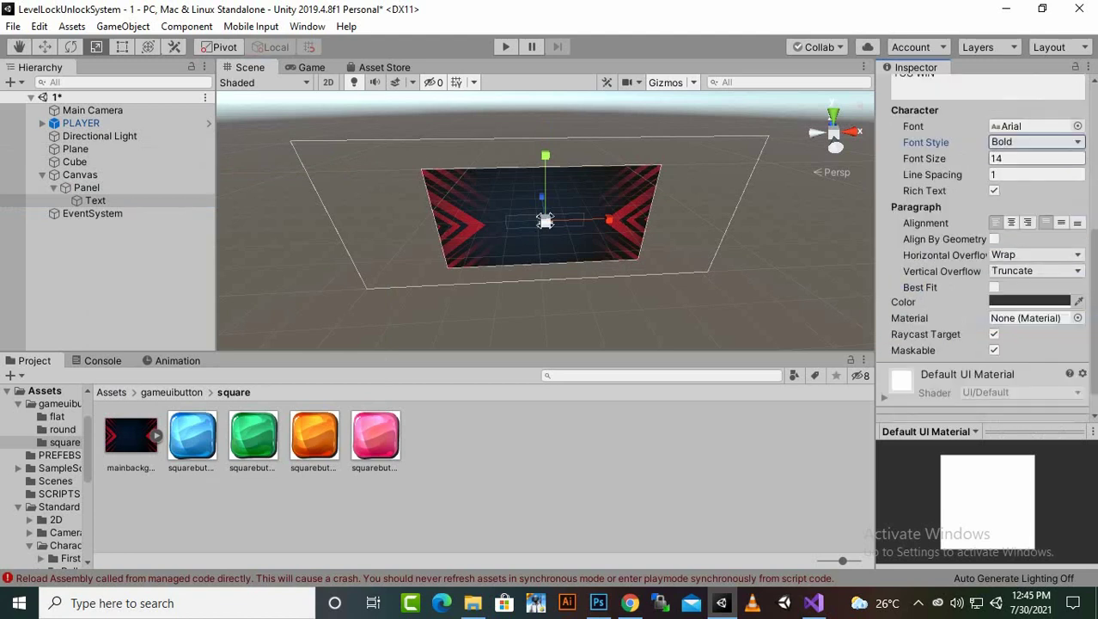
left_click(1031, 158)
type("48")
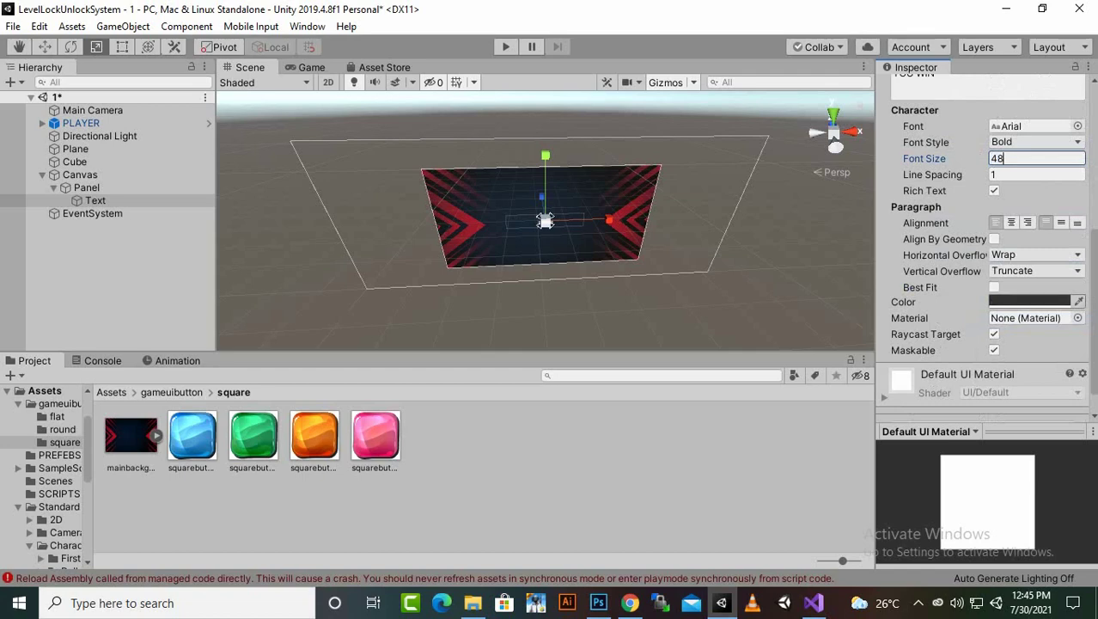
left_click(997, 301)
left_click(1084, 150)
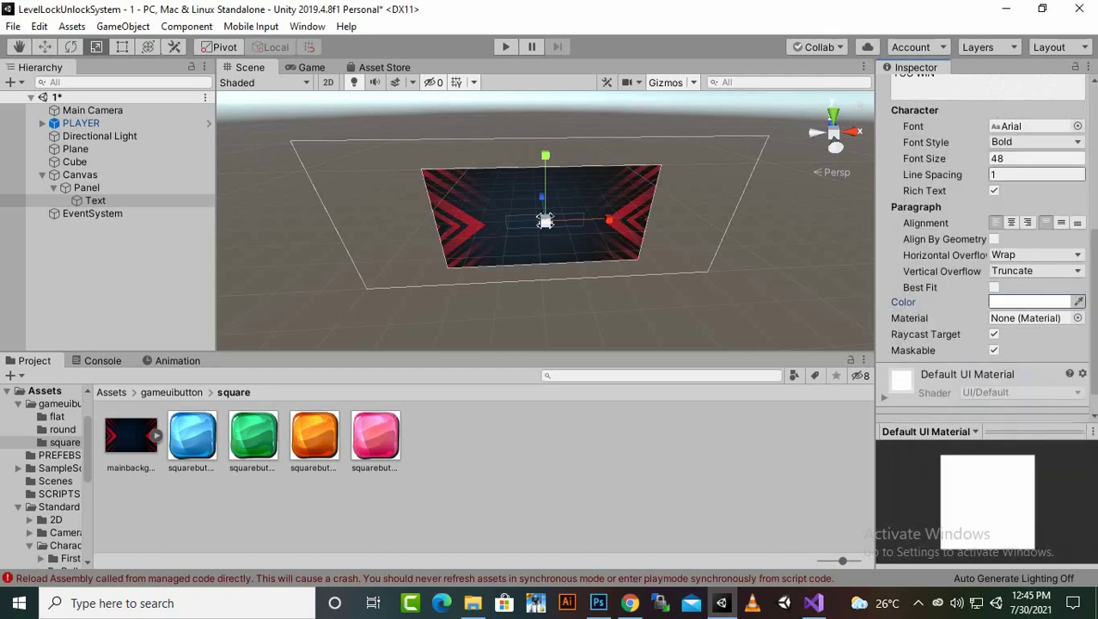
Step: Set the text's horizontal and vertical overflow to Overflow and align it to the center and middle
left_click(1035, 255)
left_click(1019, 285)
left_click(1036, 271)
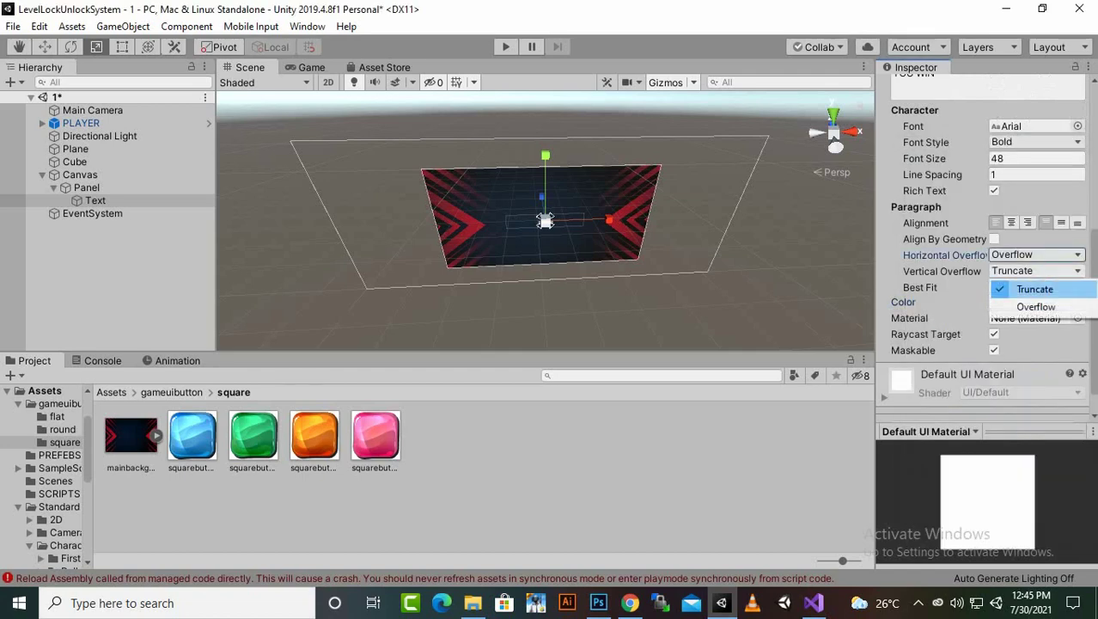
left_click(1024, 306)
left_click(1062, 223)
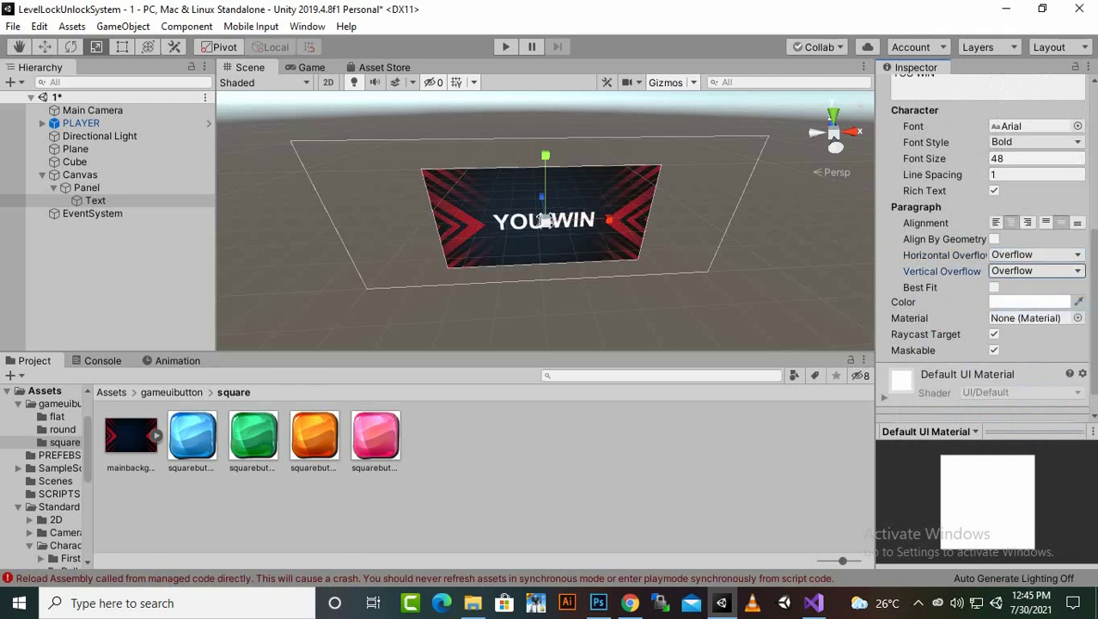
Step: Move the YOU WIN text up along the Y axis to the upper part of the panel
key("w")
key("x")
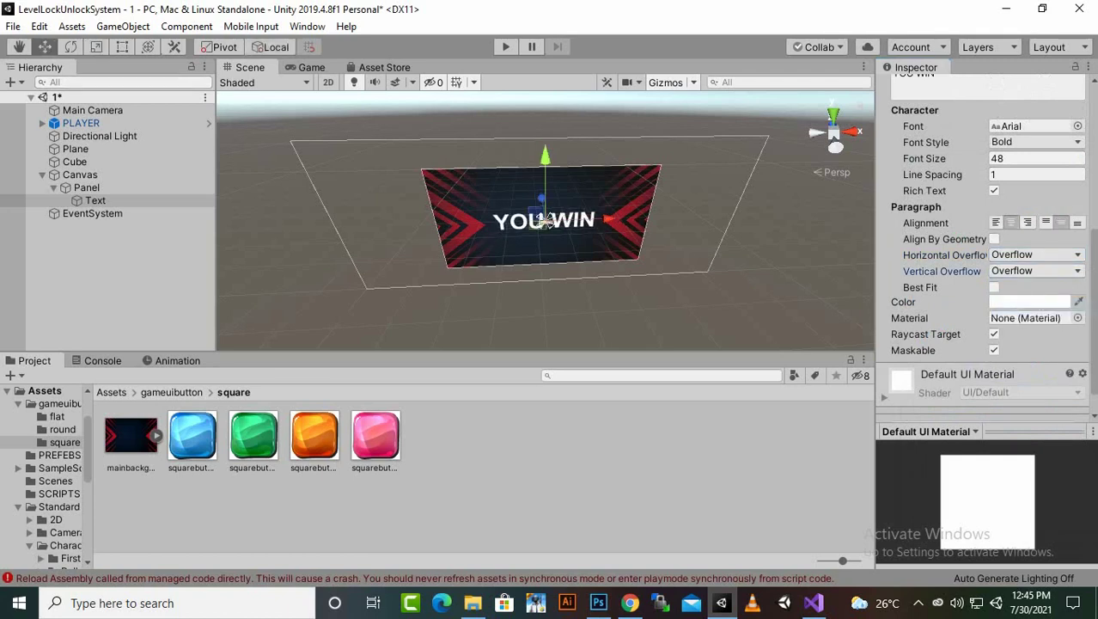
left_click_drag(544, 155, 545, 121)
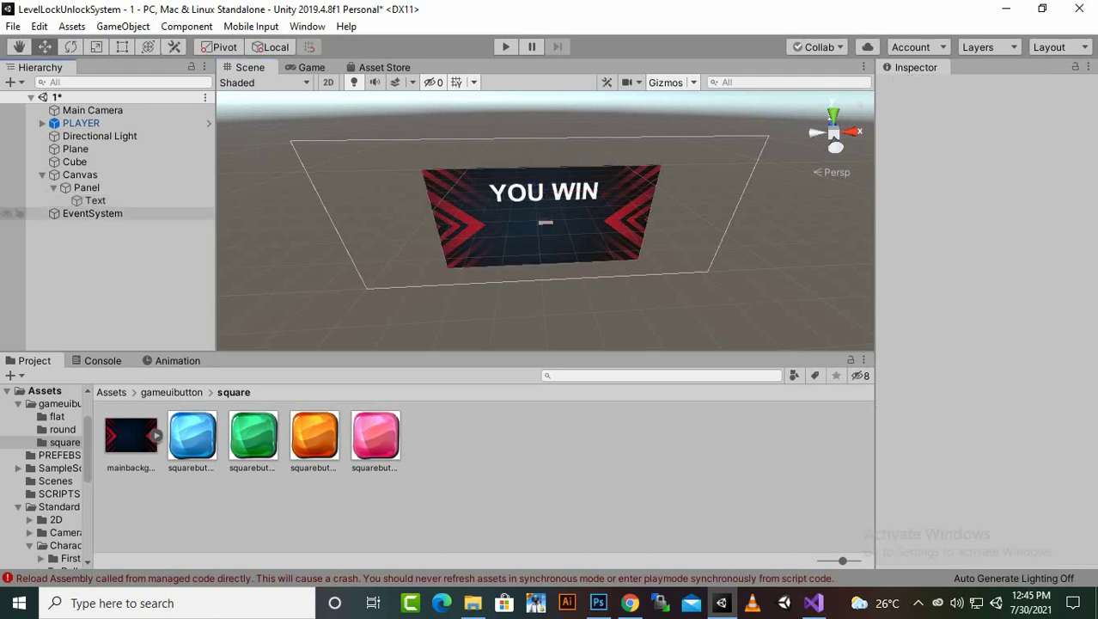
Step: Add a standard UI Button to the Canvas and rename it NEXT
right_click(79, 175)
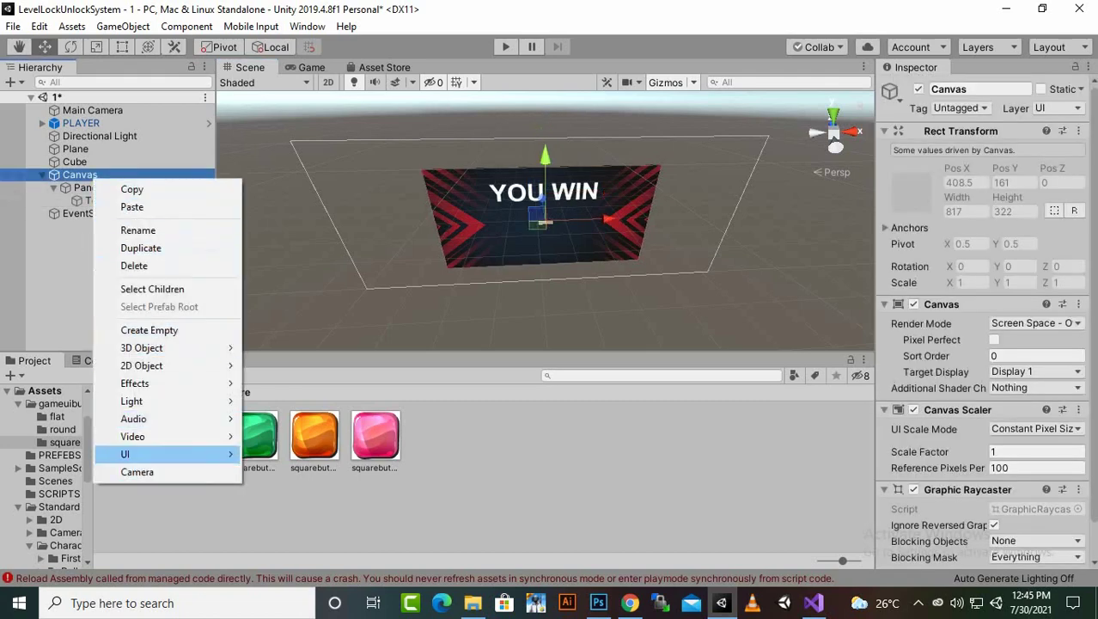
mouse_move(172, 453)
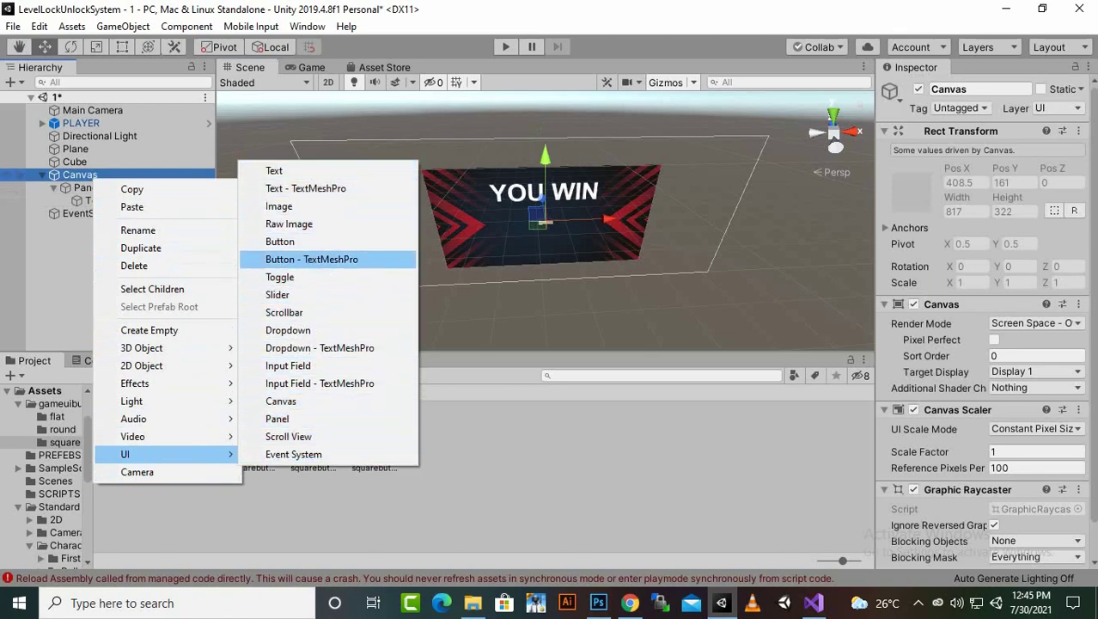
left_click(279, 241)
right_click(80, 213)
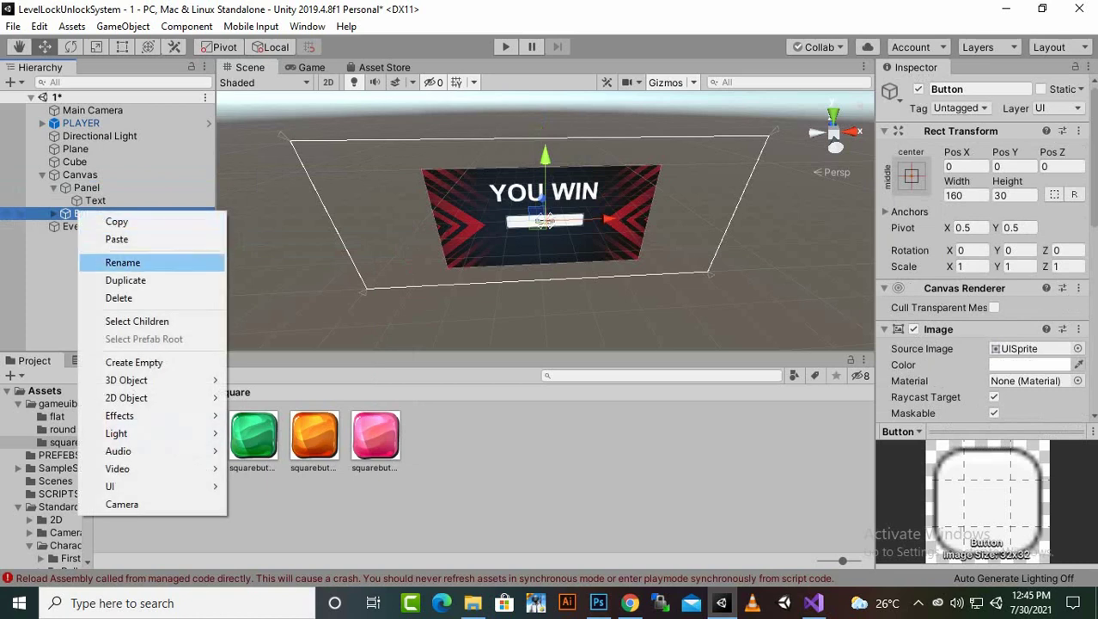
left_click(122, 262)
type("NEX")
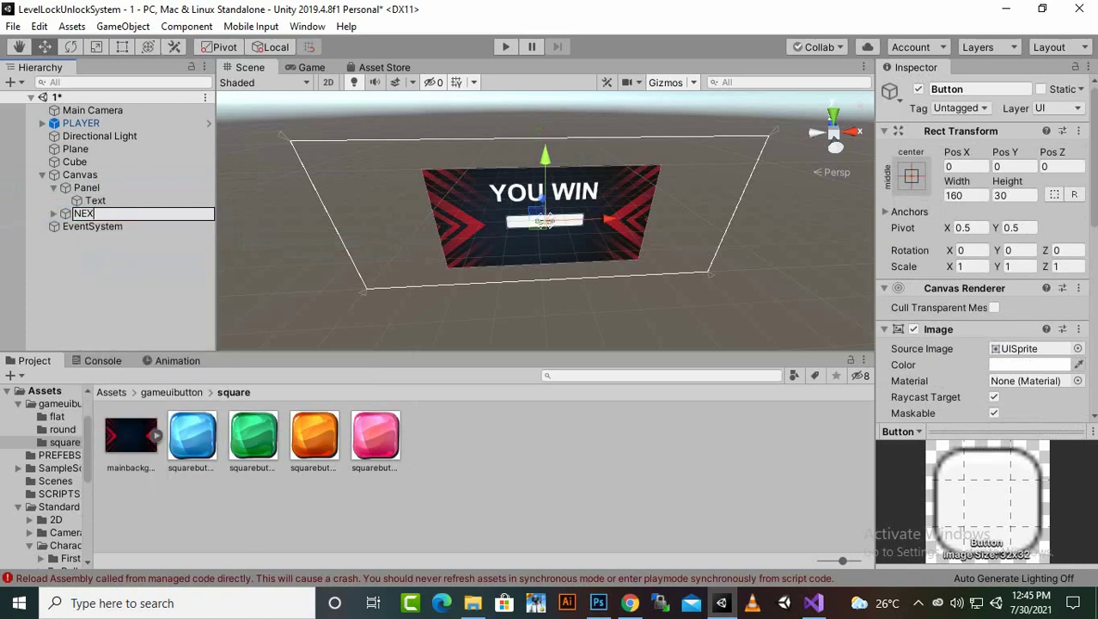
type("T")
key("Return")
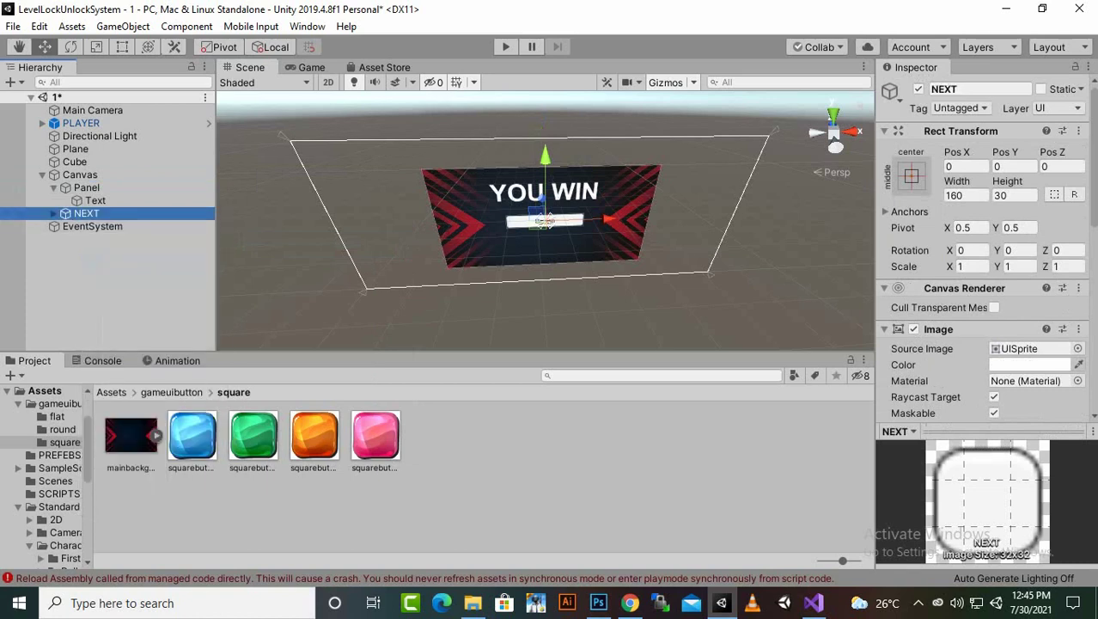
Step: Delete the default Text child of the NEXT button
left_click(53, 213)
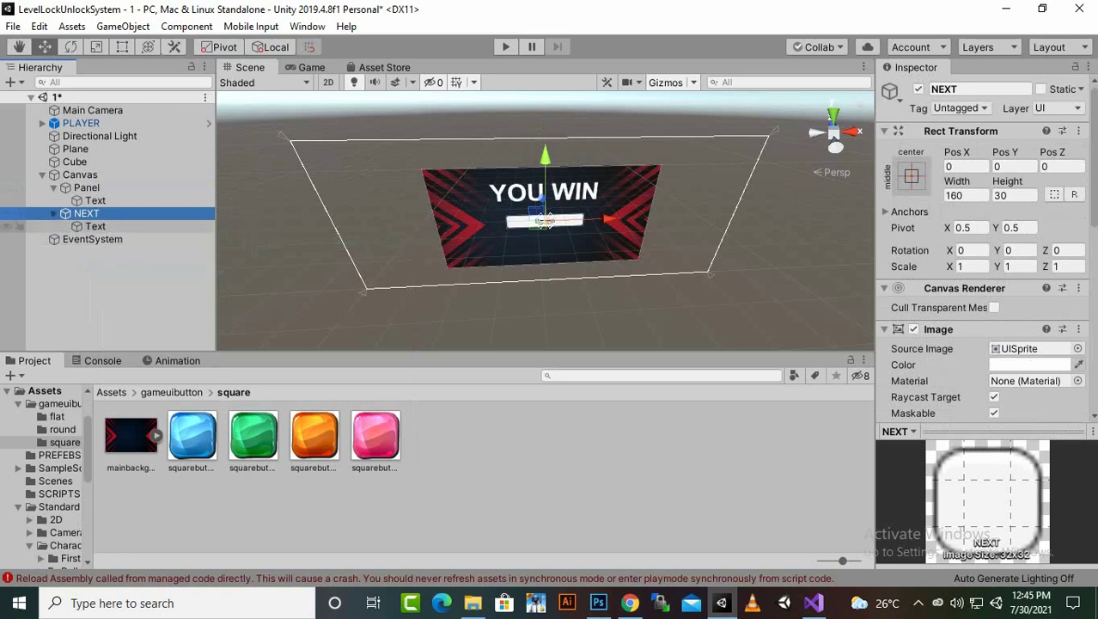
left_click(96, 226)
key("Delete")
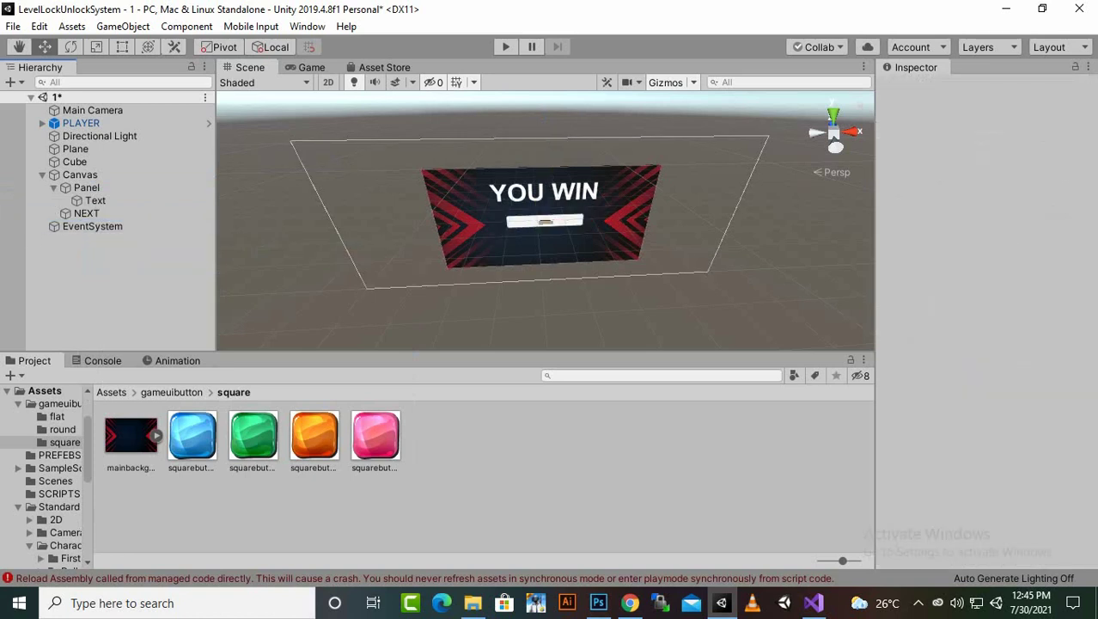
Step: Assign the blueflat sprite from the gameuibutton flat folder as the NEXT button's source image
left_click(172, 392)
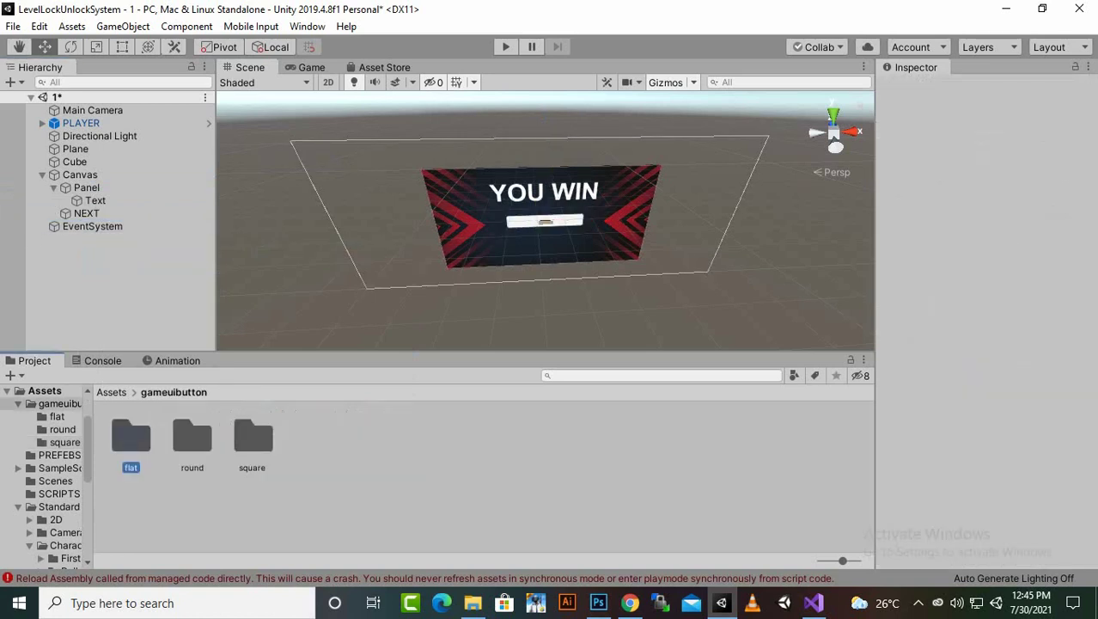
double_click(130, 438)
left_click(86, 213)
left_click_drag(131, 436, 1031, 348)
Step: Stretch the NEXT button vertically to a Y scale of about 1.26 and lower it to a Y position of about -14.6
scroll(545, 221, "up", 7)
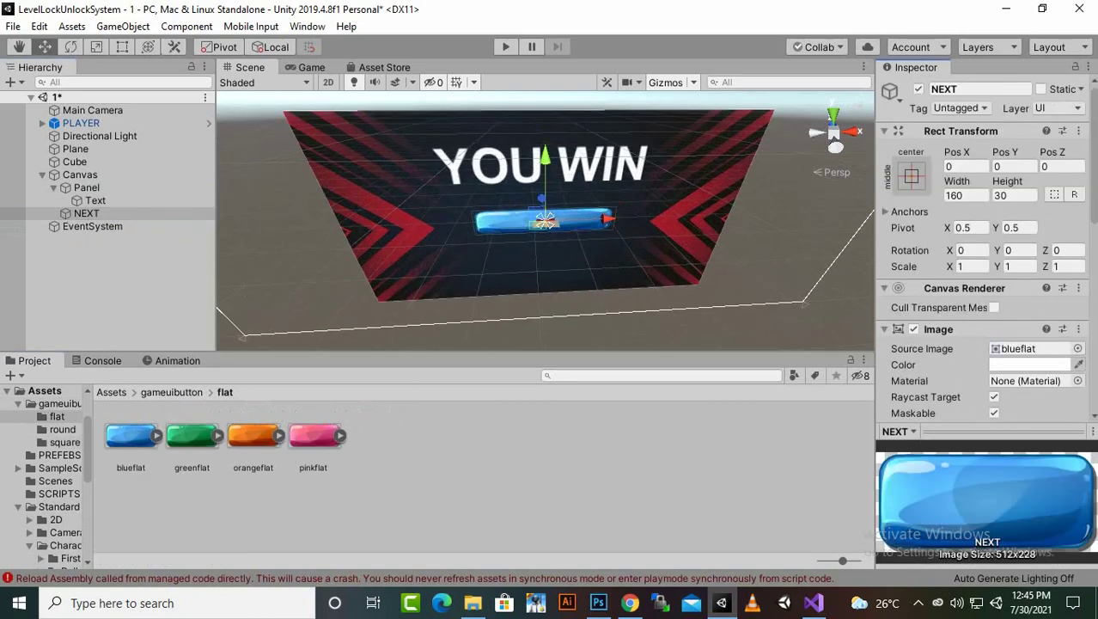
left_click(96, 48)
mouse_move(545, 156)
left_mouse_down()
mouse_move(545, 138)
mouse_move(545, 170)
left_mouse_up()
left_click(44, 48)
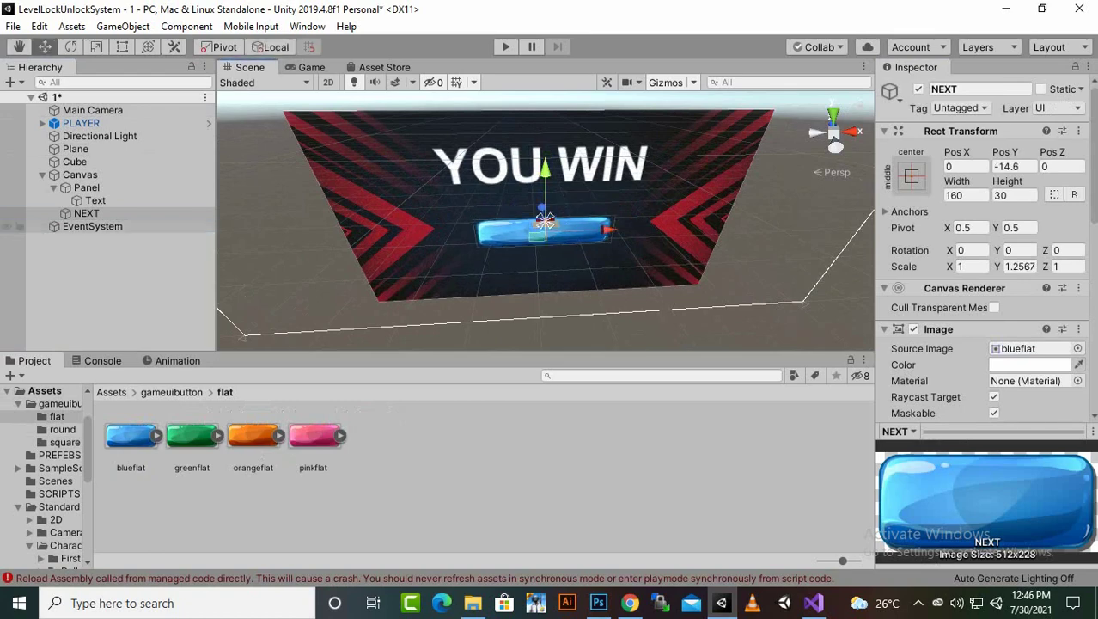
Step: Add a UI Text element nested under the NEXT button and set its text to "NEXT"
right_click(86, 175)
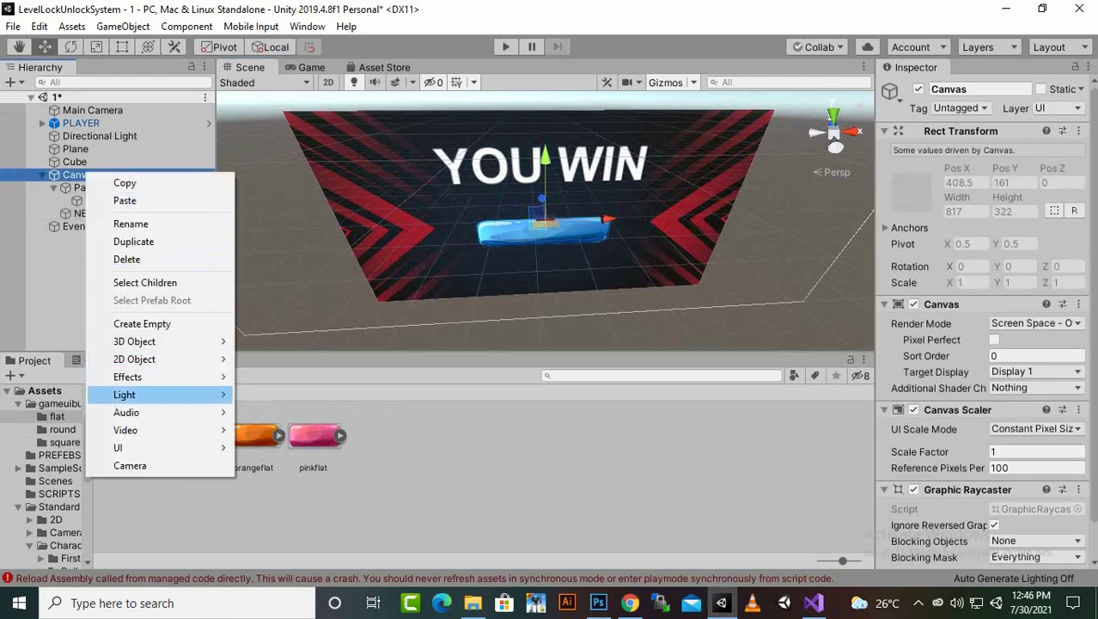
mouse_move(129, 448)
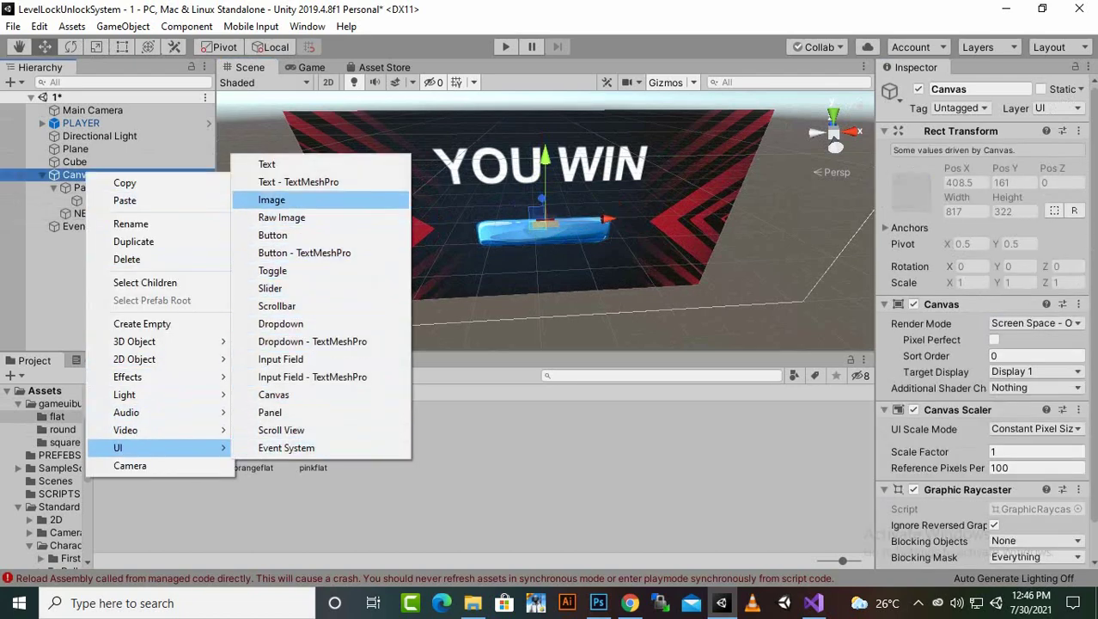
left_click(268, 164)
left_click_drag(84, 226, 87, 213)
left_click(971, 371)
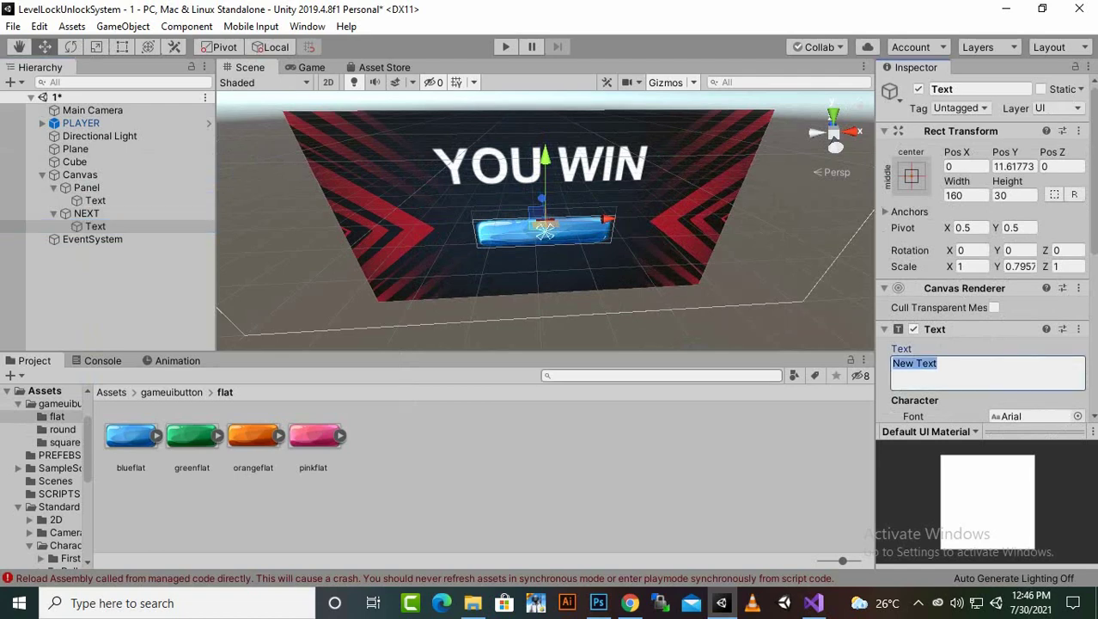
type("NEXT")
Step: Format the button's text as bold, size 24, in white
scroll(988, 258, "down", 6)
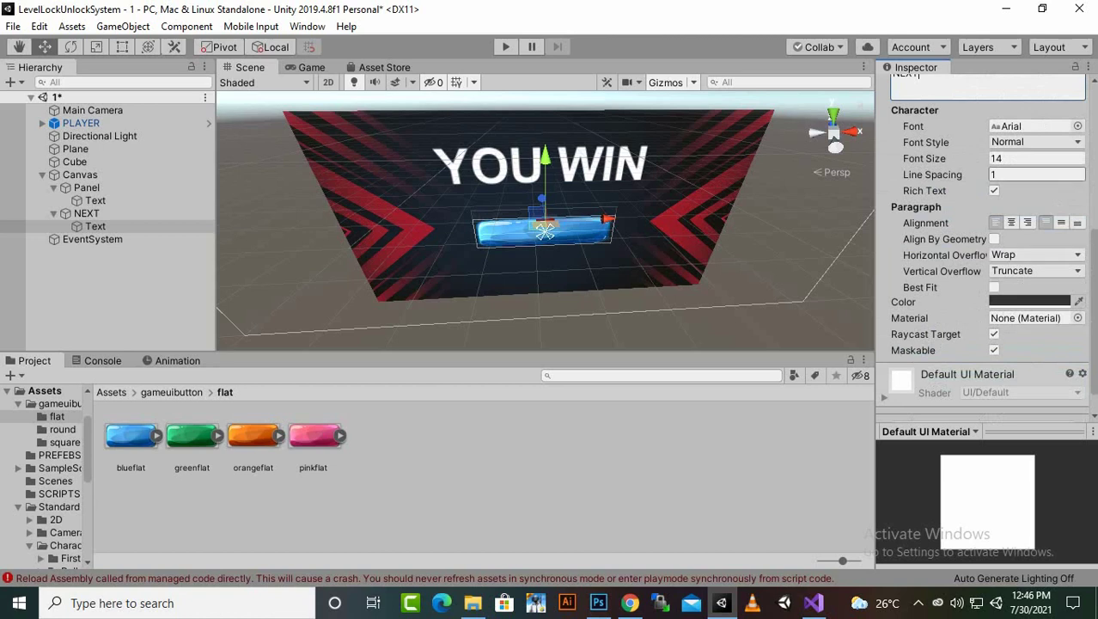
left_click(1036, 142)
left_click(1003, 178)
left_click(1036, 158)
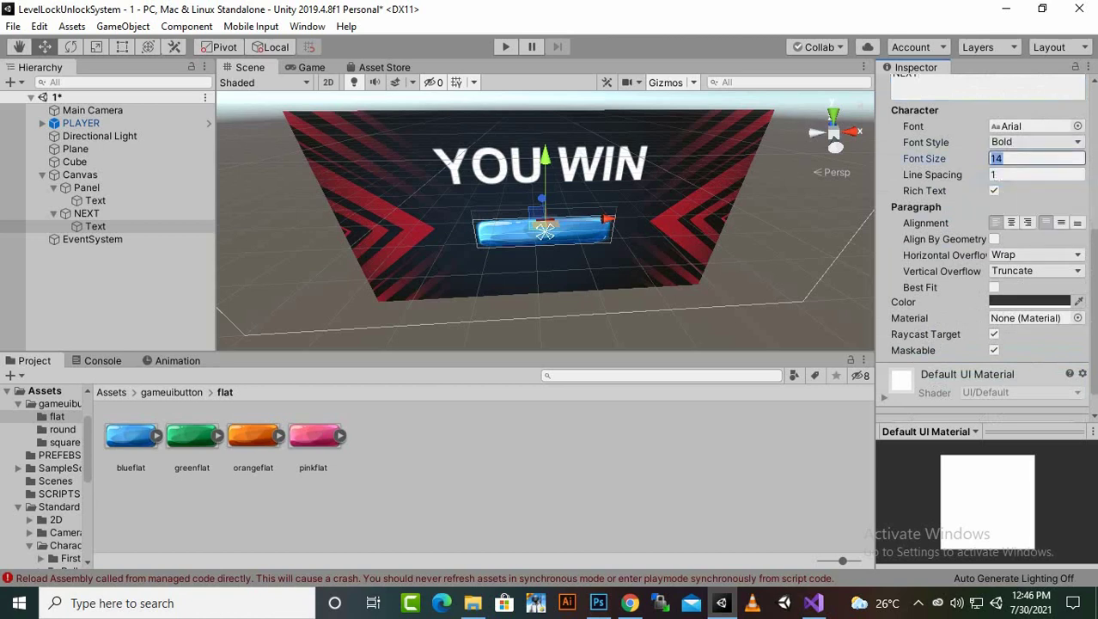
type("24")
left_click(1029, 301)
left_click_drag(989, 277, 955, 244)
left_click(1085, 151)
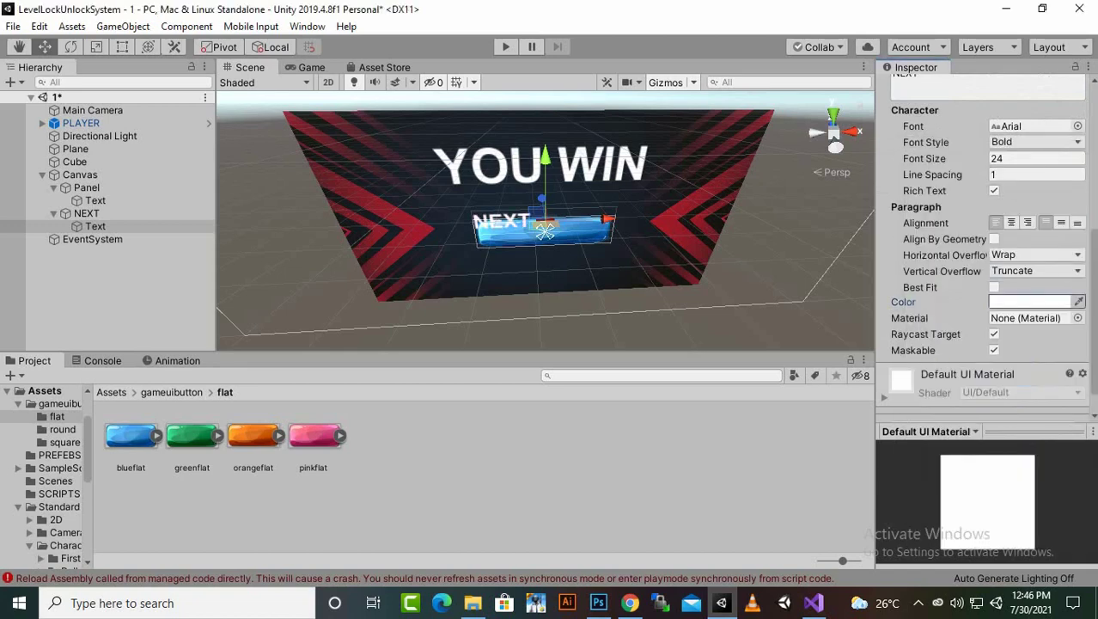
Step: Set both the horizontal and vertical overflow of the button's text to Overflow
left_click(1037, 255)
left_click(1036, 291)
left_click(1037, 255)
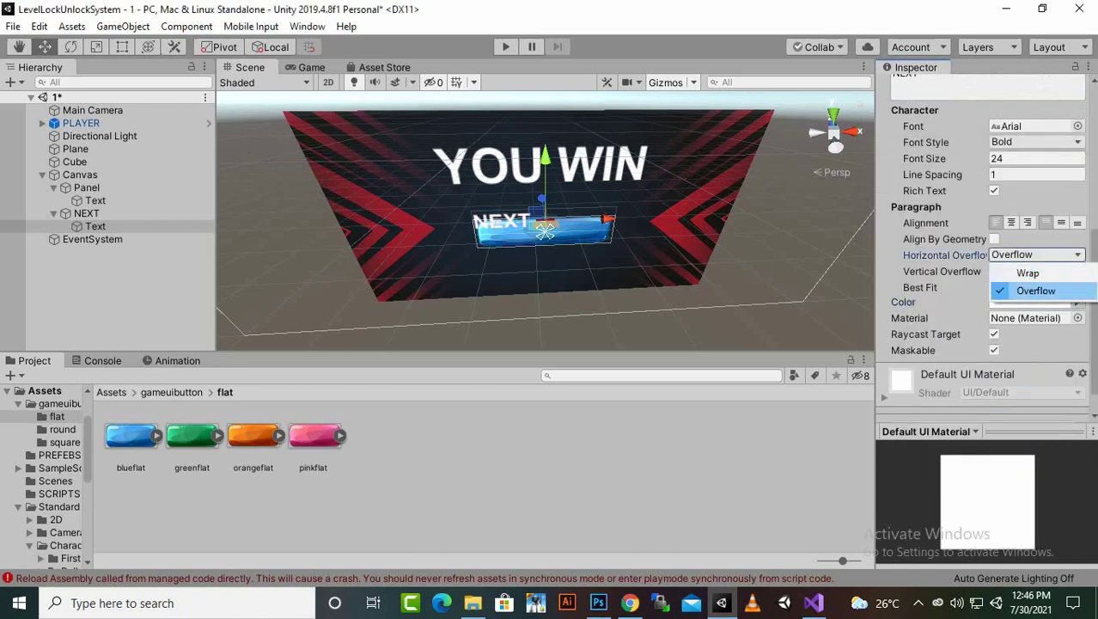
left_click(1035, 291)
left_click(1037, 271)
left_click(1036, 307)
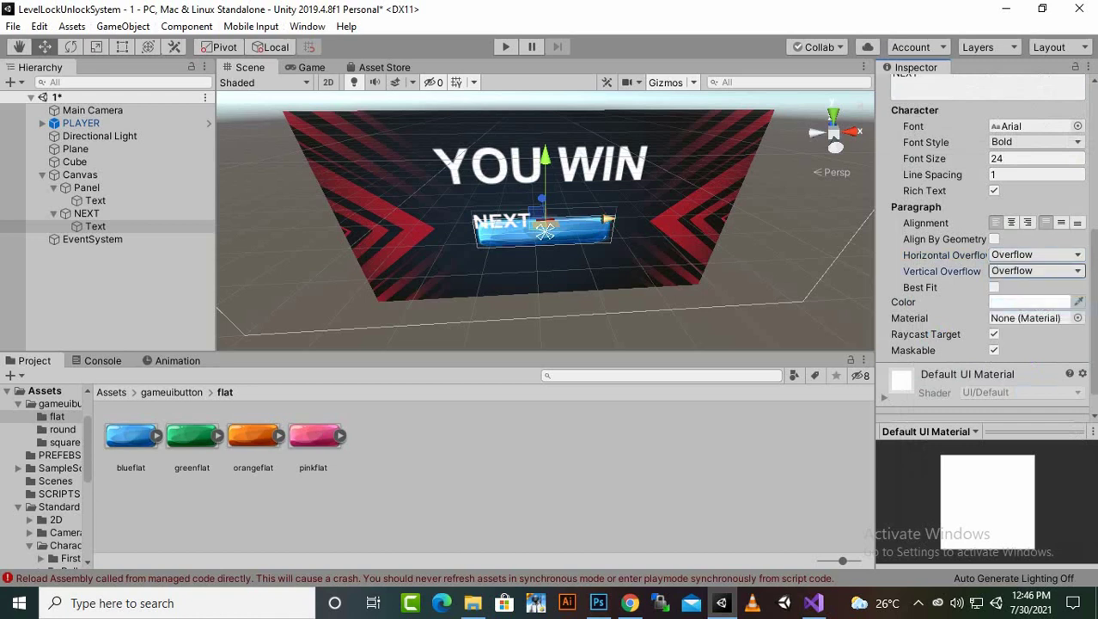
Step: Move the NEXT text so it sits centred on the blue button
left_click_drag(609, 218, 644, 218)
left_click_drag(581, 157, 581, 167)
left_click_drag(640, 228, 646, 227)
left_click_drag(589, 168, 588, 171)
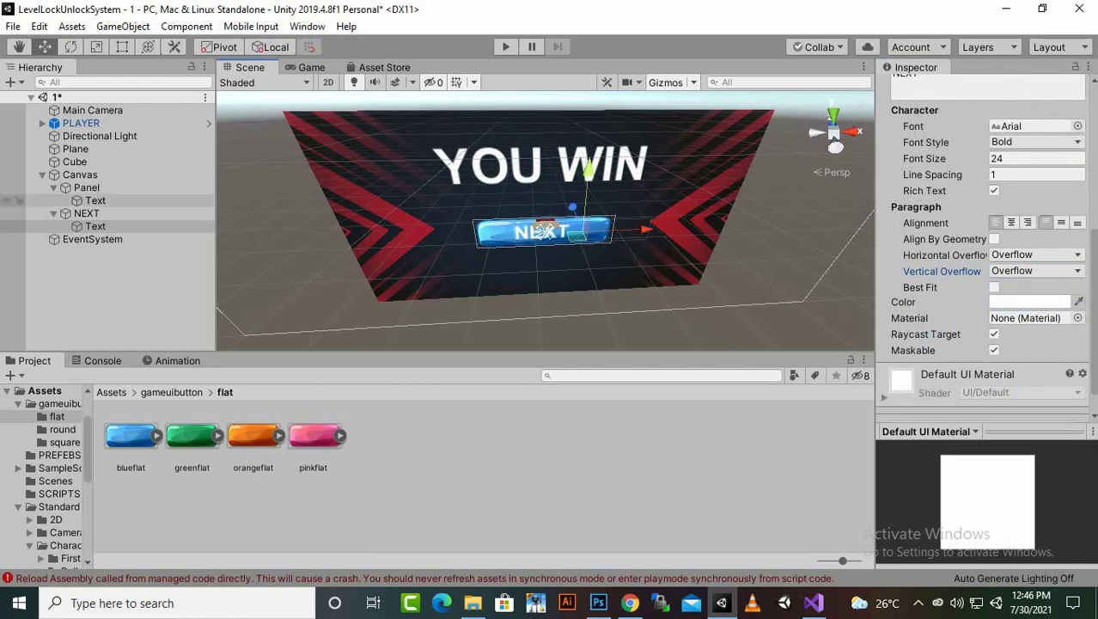
Step: Make the NEXT button a child of the Panel in the hierarchy
left_click(87, 213)
left_click(86, 187)
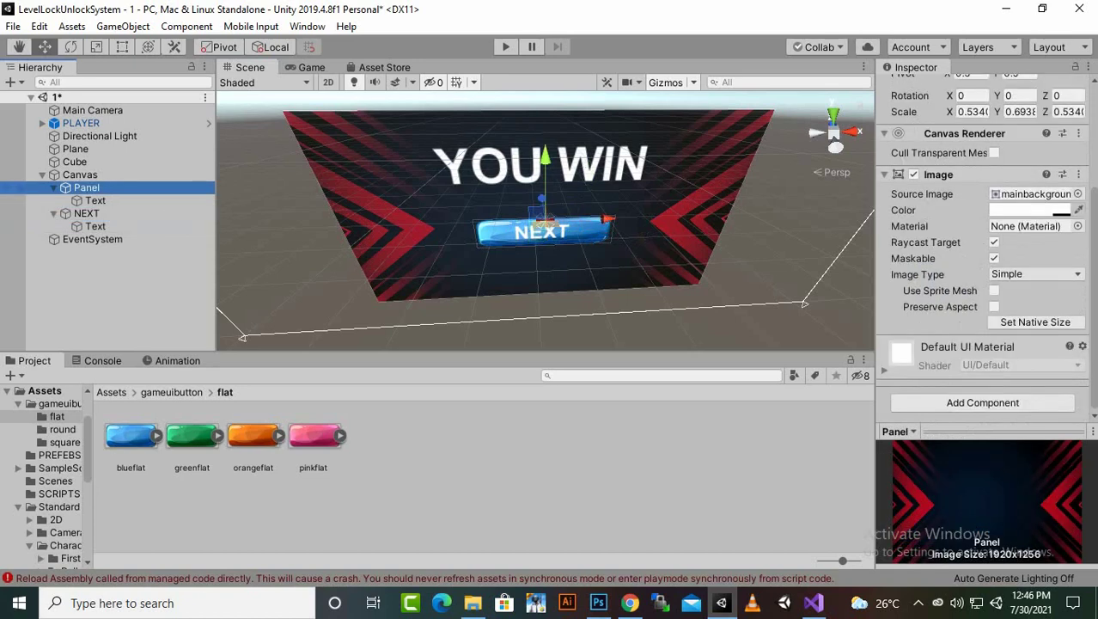
left_click(53, 188)
key("Down")
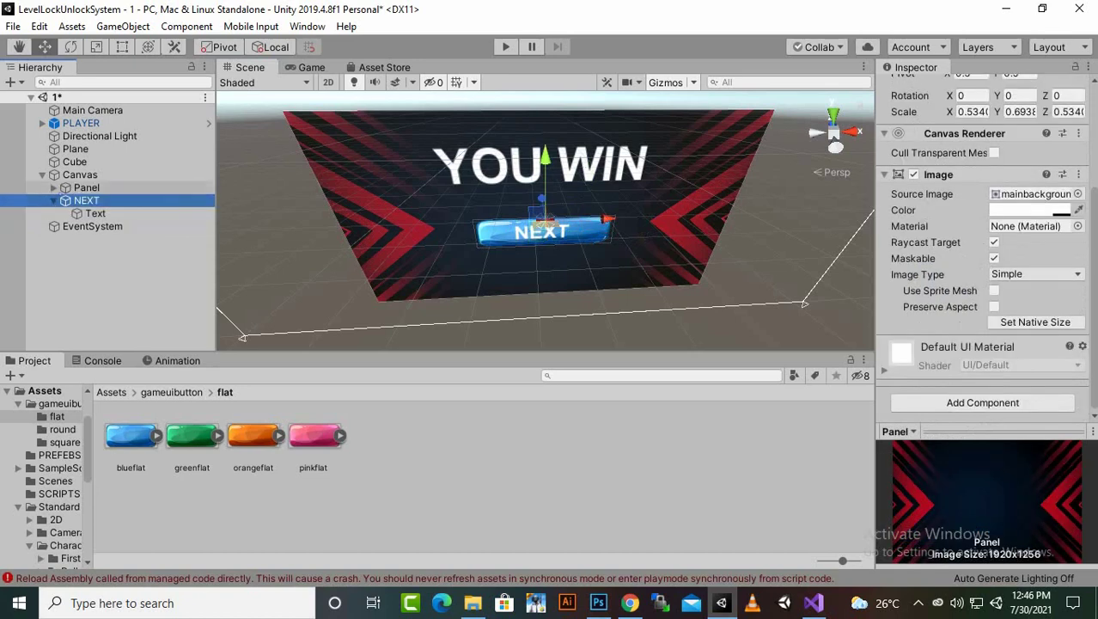
left_click_drag(86, 201, 86, 188)
left_click(53, 188)
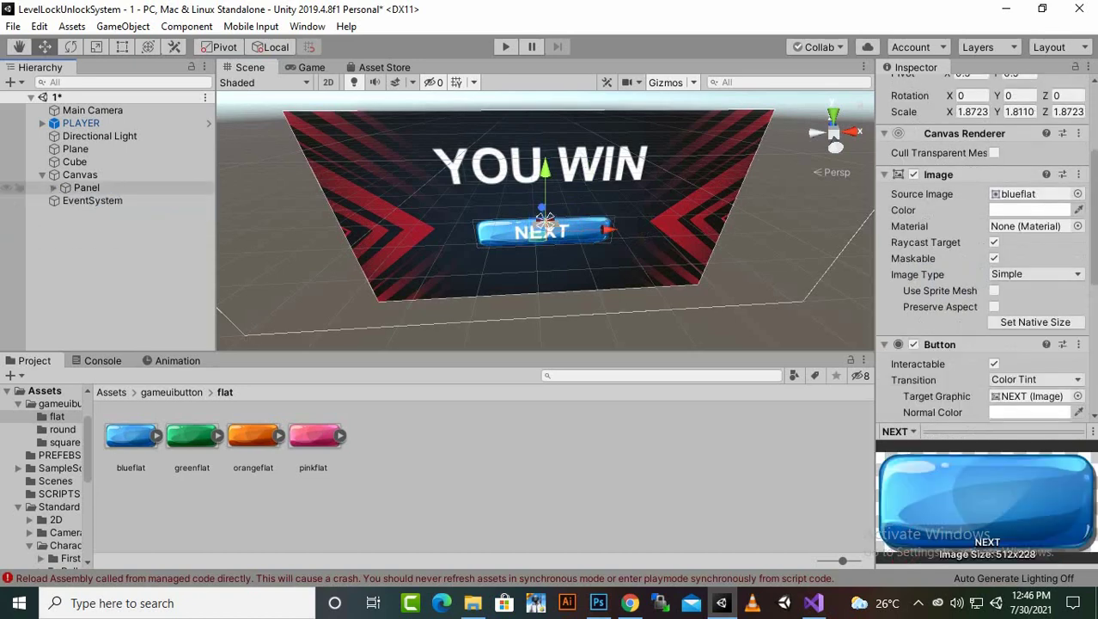
Step: Rename the Panel as YOUWINPANEL
left_click(86, 187)
right_click(75, 188)
left_click(118, 239)
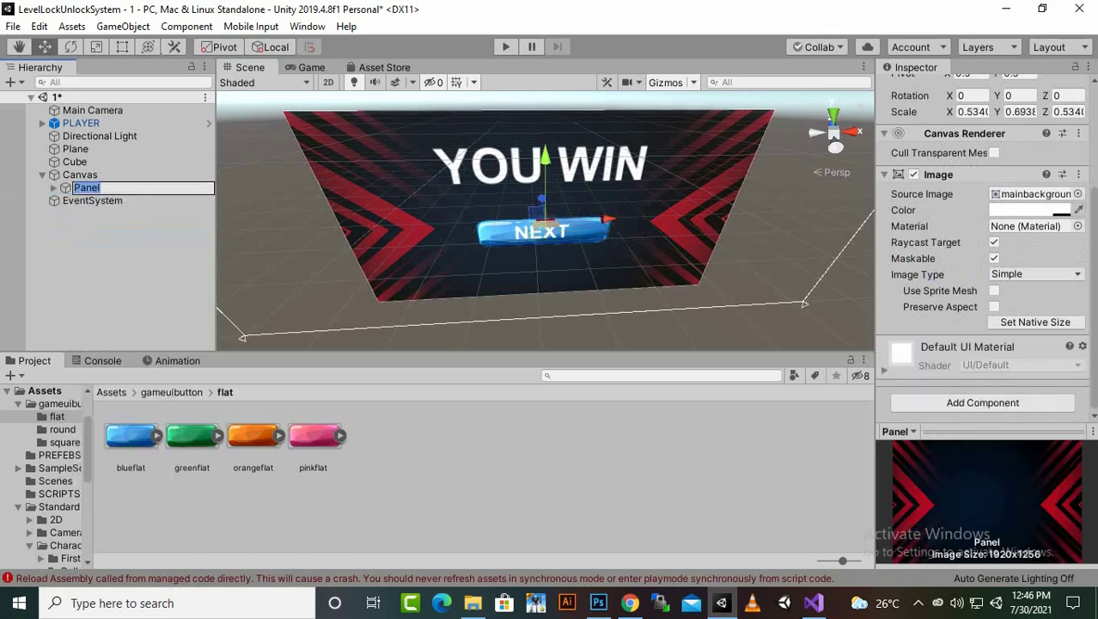
type("YOUWINPANEL")
key("Return")
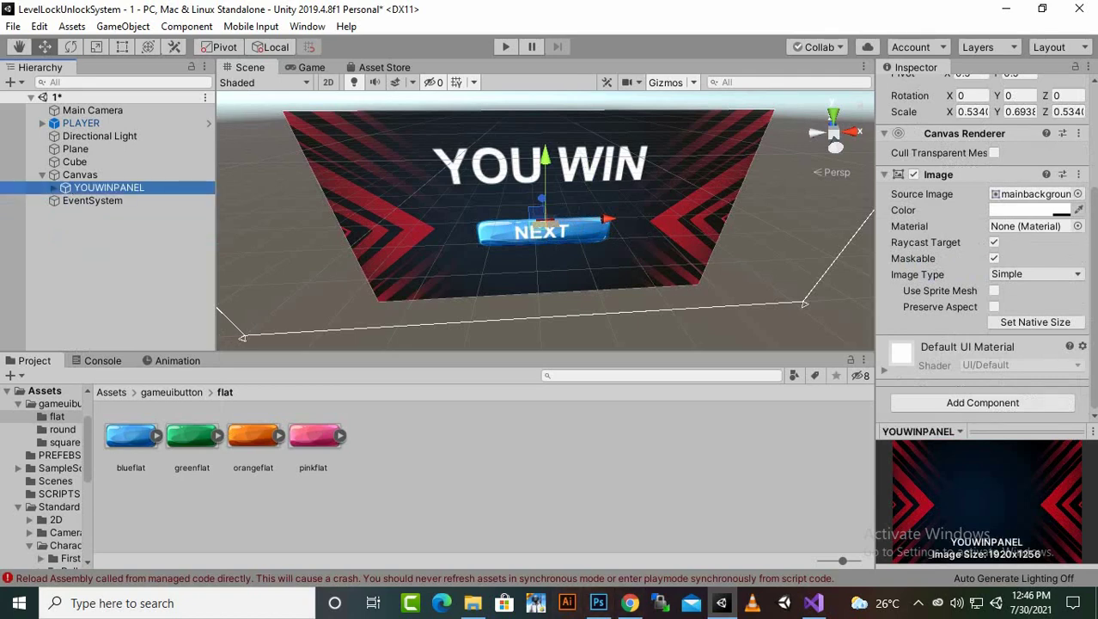
Step: Switch to Visual Studio and replace the comment above Start in the fINISHTRIGGER class with "public GameObject youwinpanel;"
left_click(814, 603)
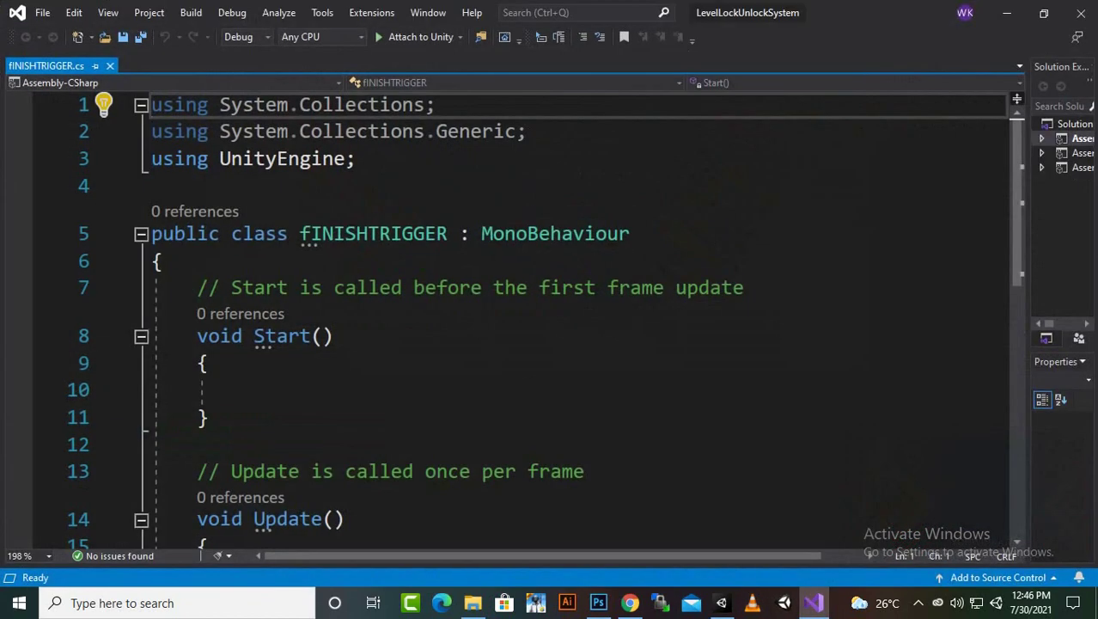
scroll(550, 318, "down", 4)
left_click(355, 159)
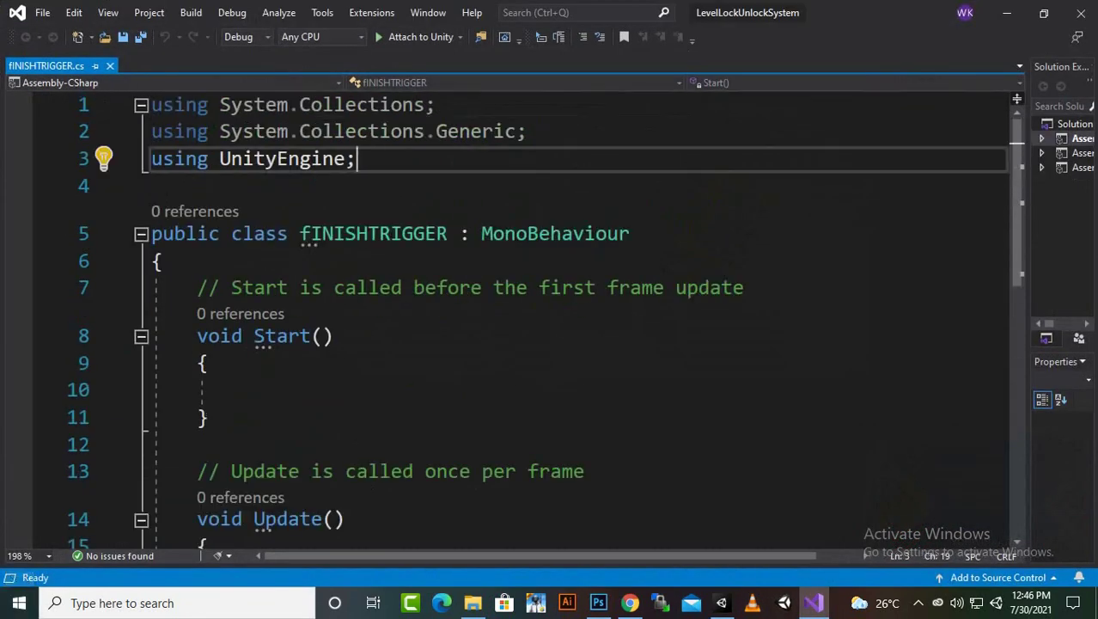
left_click(425, 288)
left_click_drag(744, 287, 186, 287)
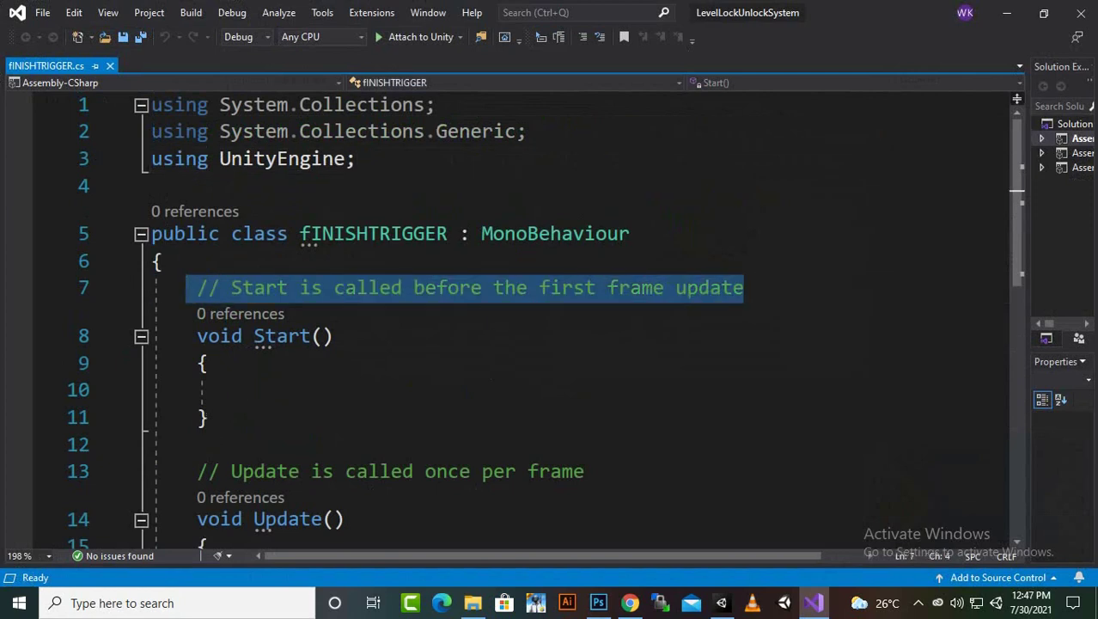
type("PUBL")
key("Tab")
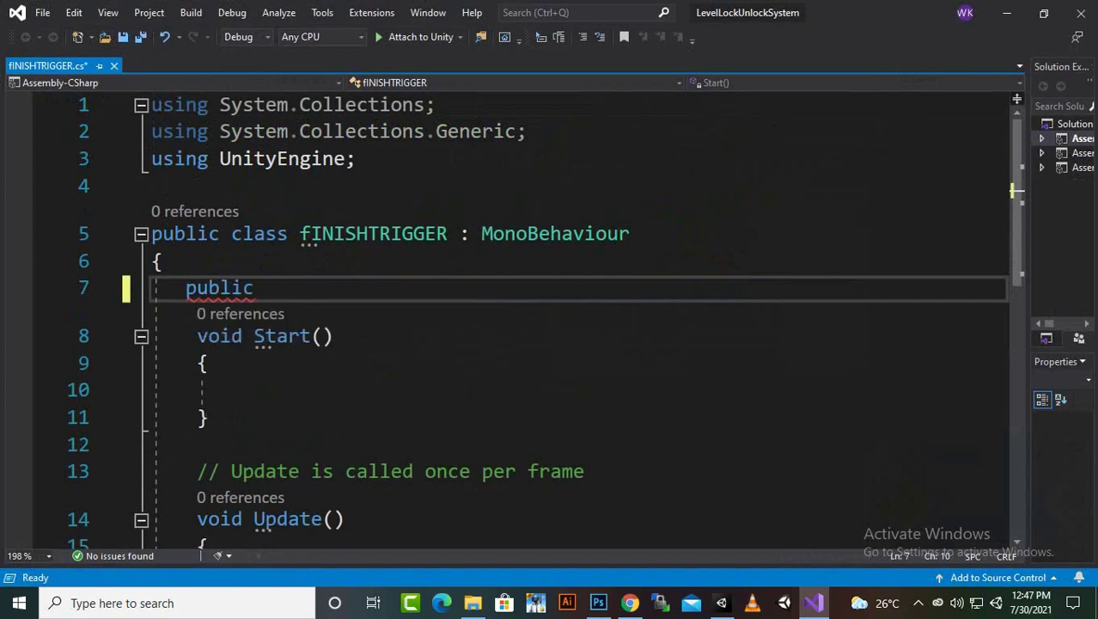
type("gam")
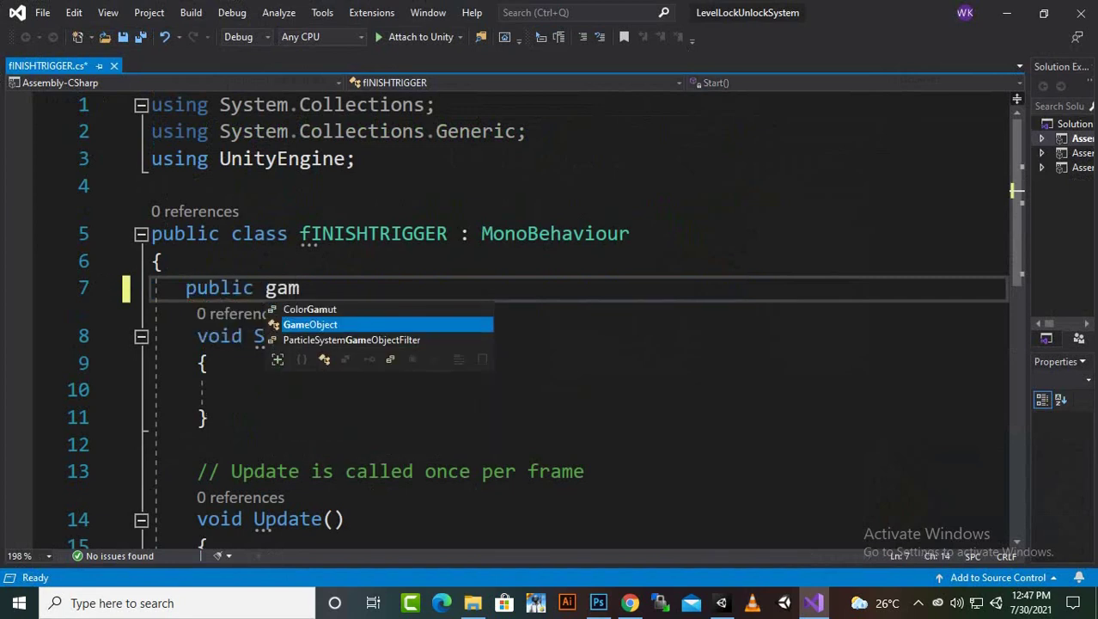
key("Tab")
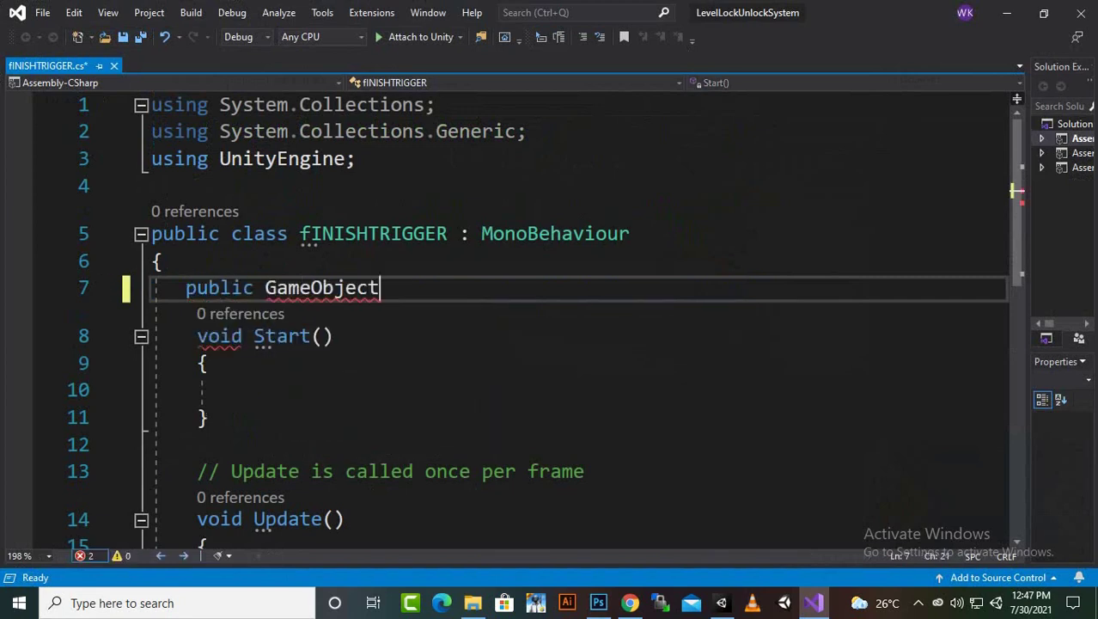
type("yo")
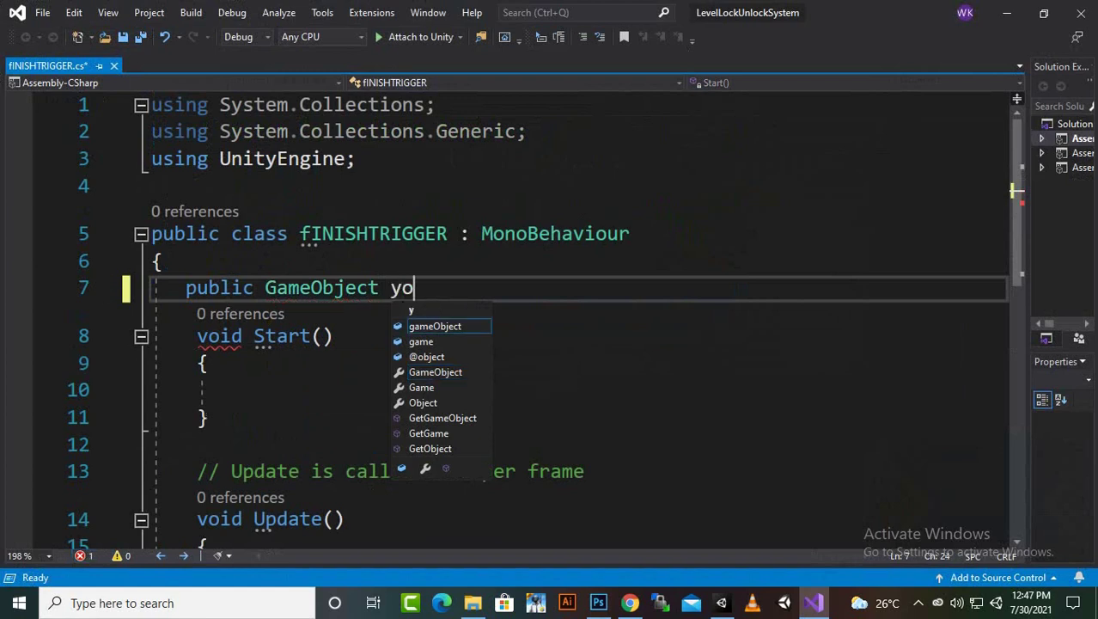
type("uwinpanel")
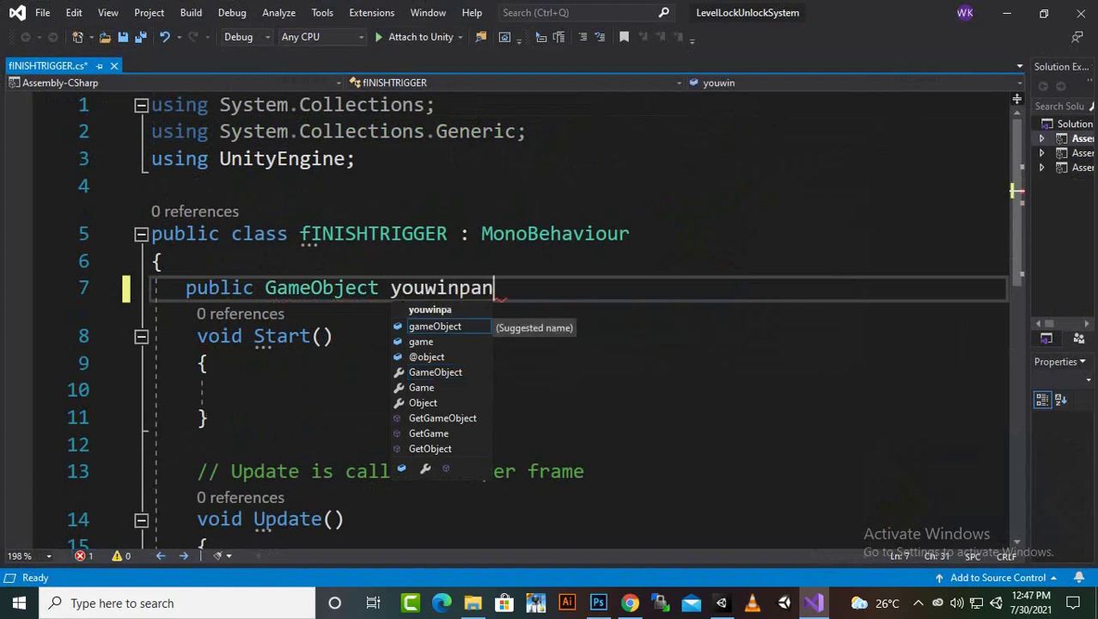
key("BackSpace")
key("BackSpace")
type("nel'")
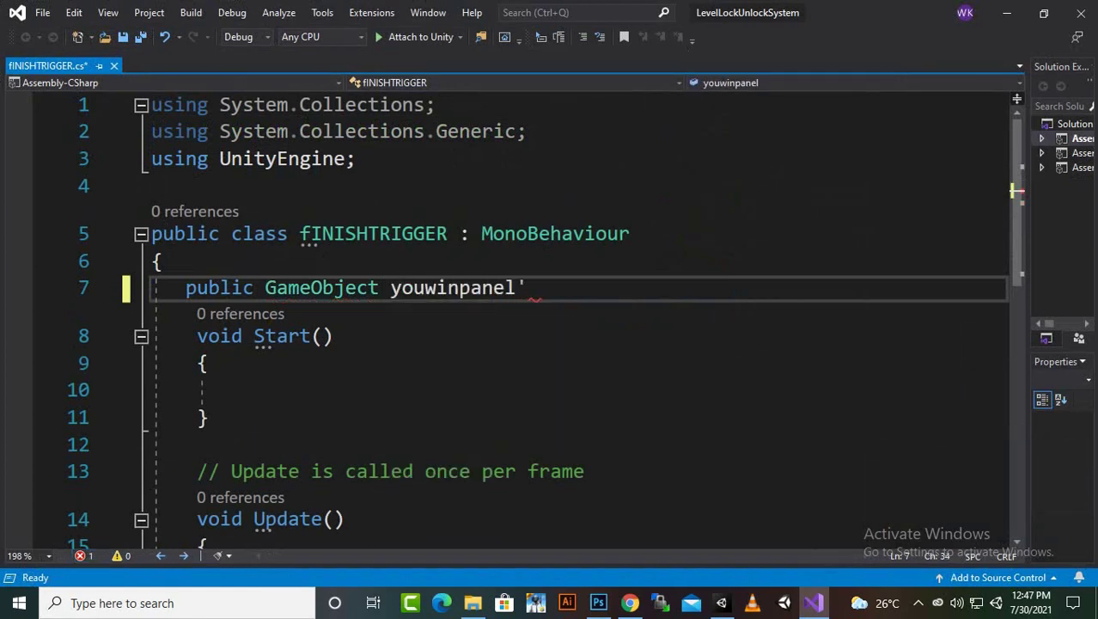
key("BackSpace")
type(";")
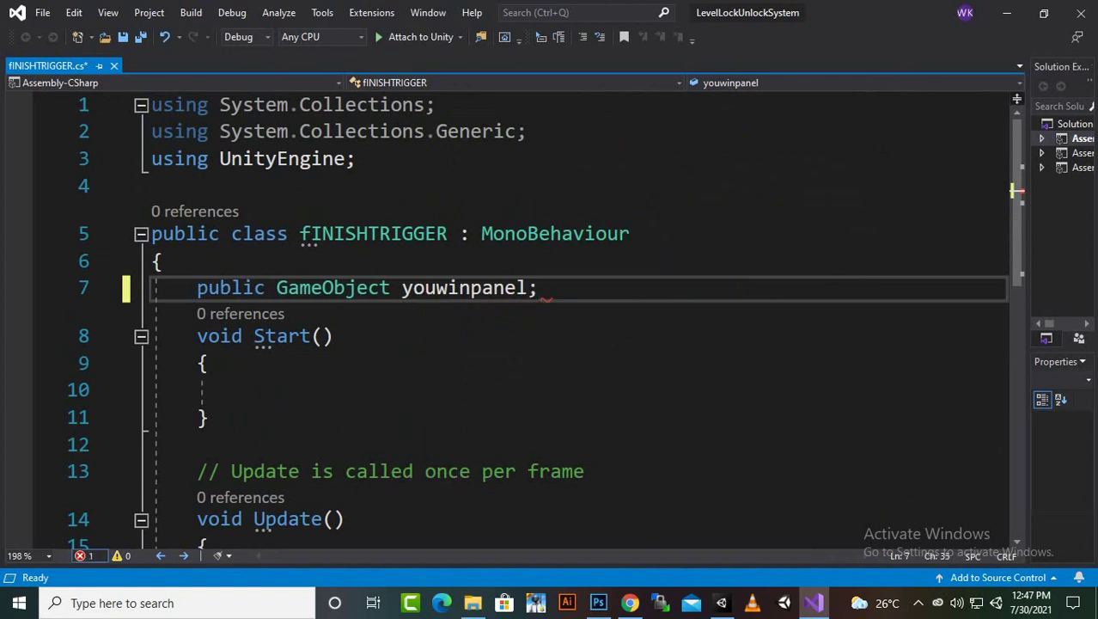
Step: Replace the Start and Update methods in the fINISHTRIGGER class with an OnTriggerEnter(Collider other) method
left_click_drag(186, 336, 209, 480)
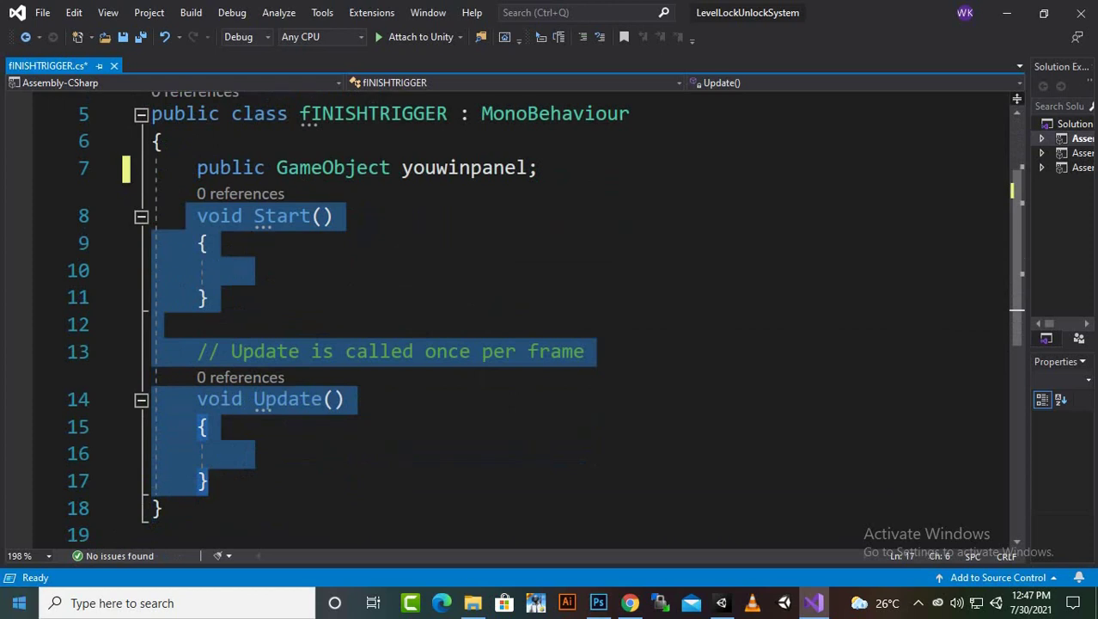
type("void on")
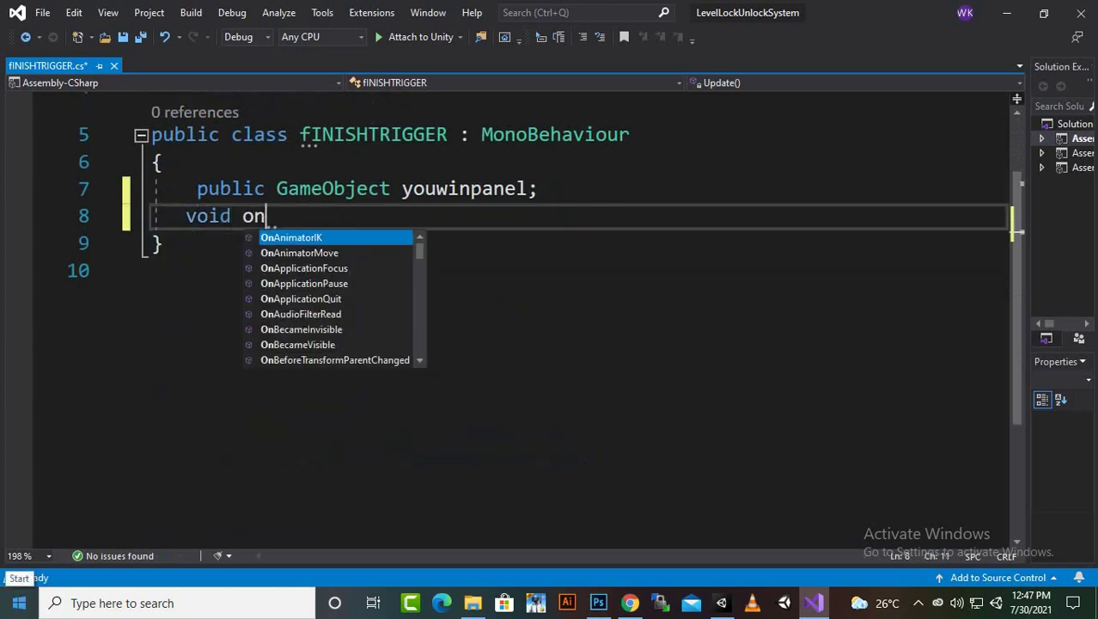
key("Down")
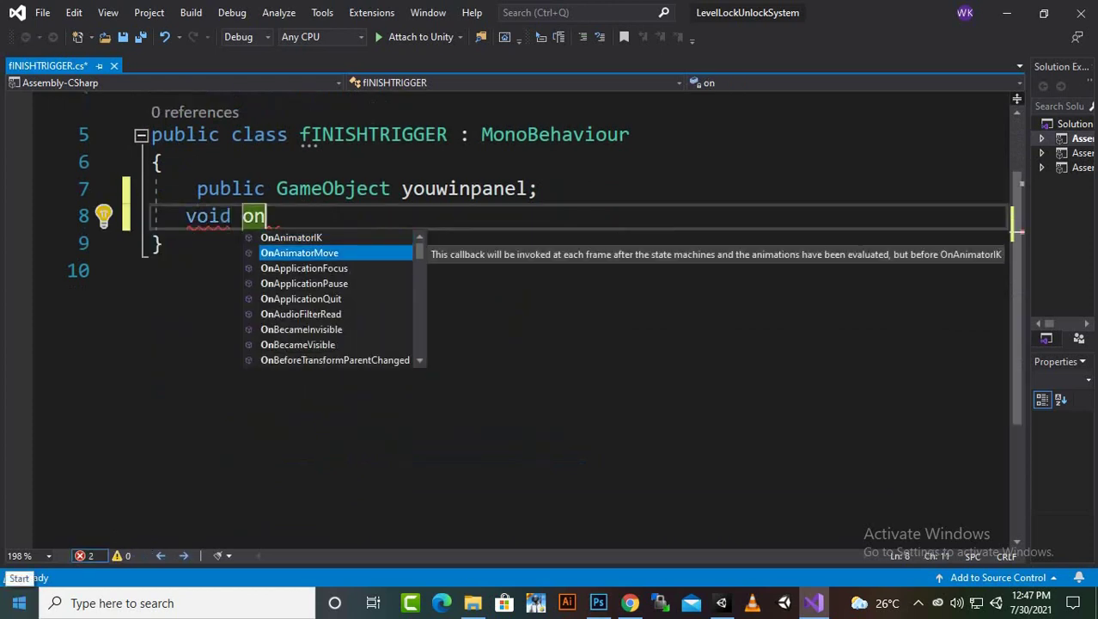
type("tr")
key("Up")
key("Up")
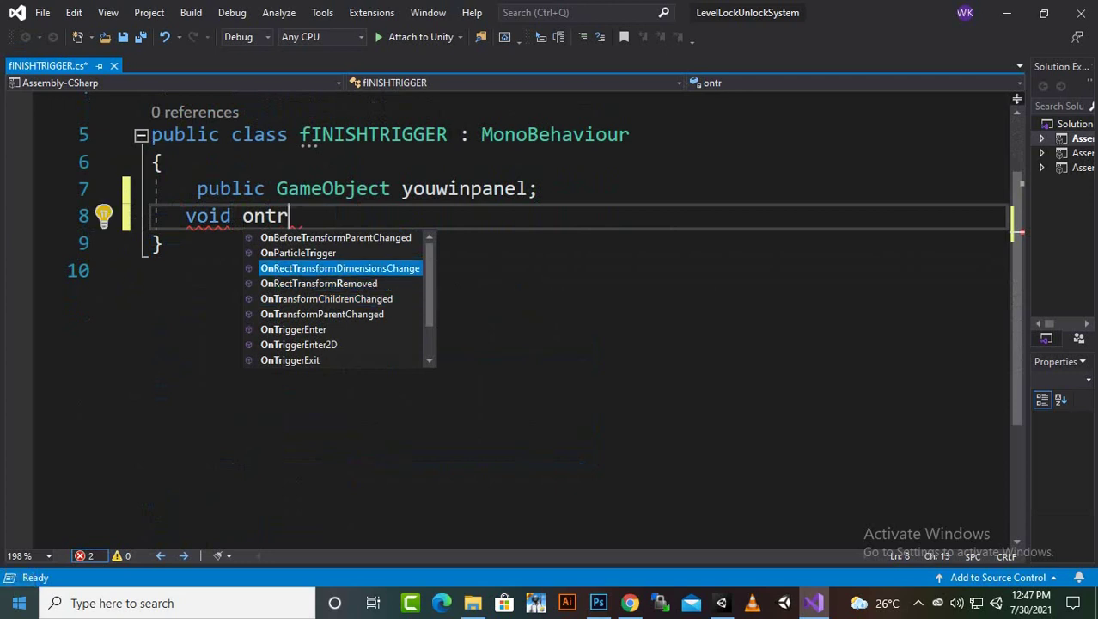
key("Down")
key("Down")
key("Down")
key("Down")
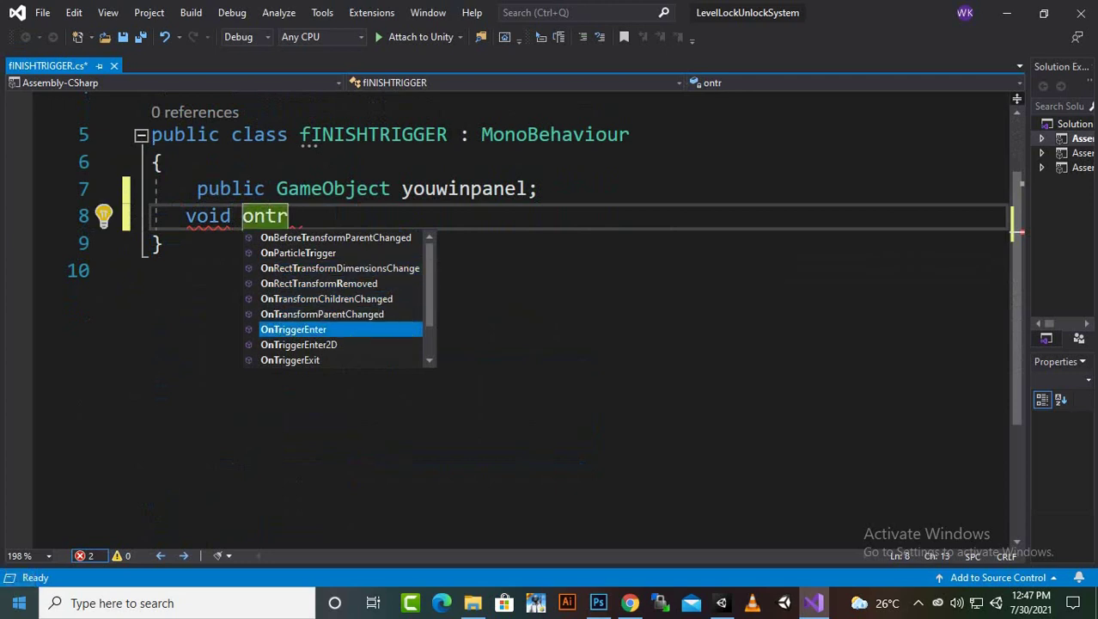
key("Return")
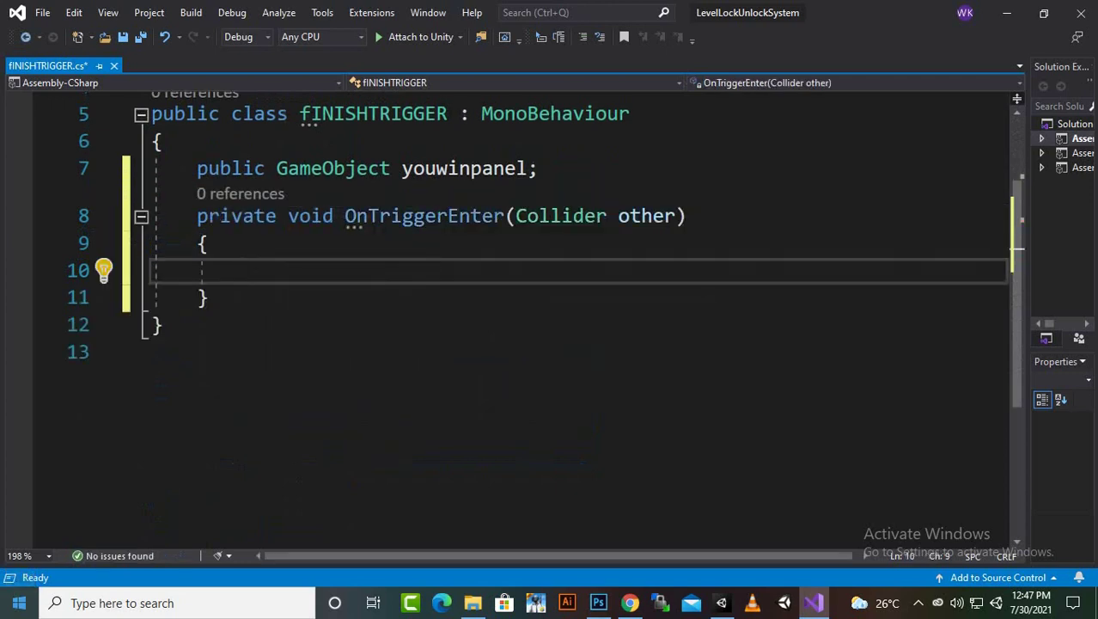
Step: Add "youwinpanel.SetActive(true);" inside the OnTriggerEnter method and save the script
type("youwinpanel.SetActive")
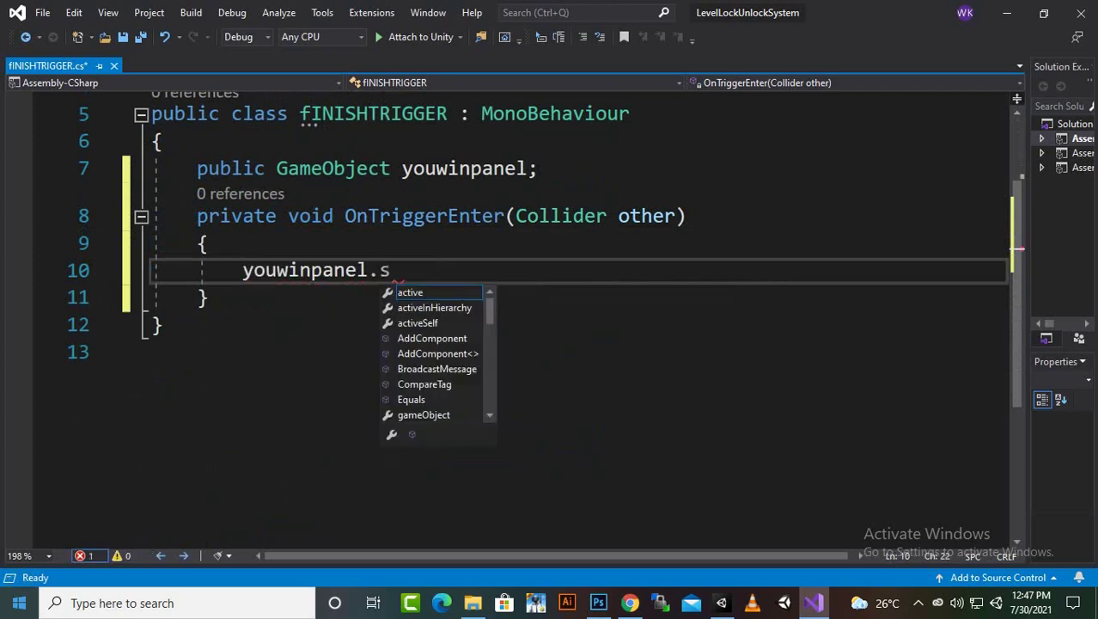
type("(true")
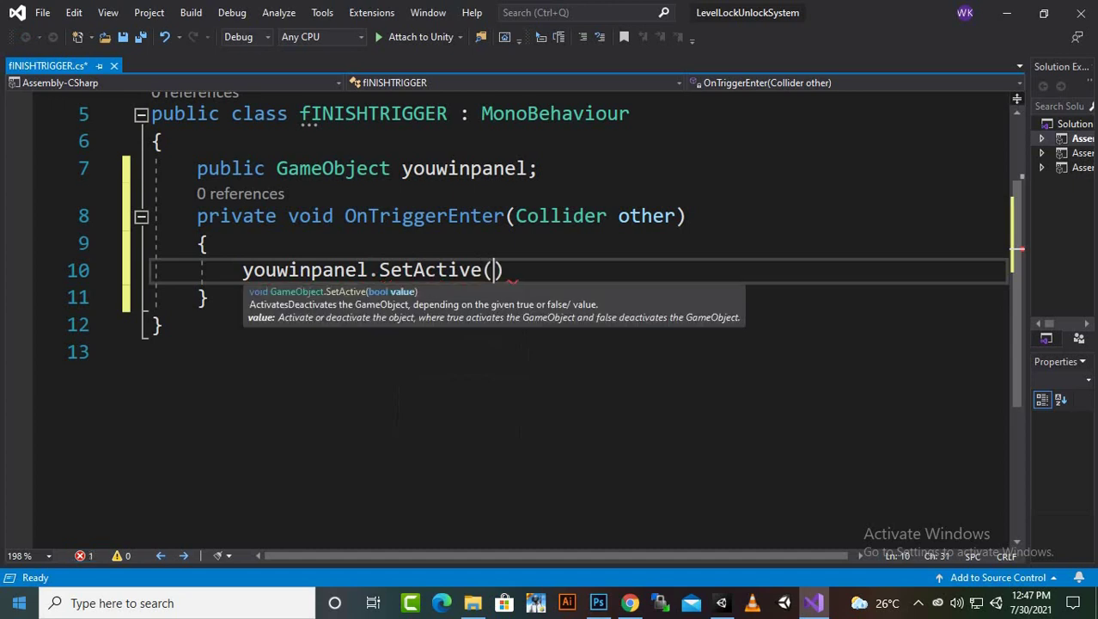
key("Escape")
type(");")
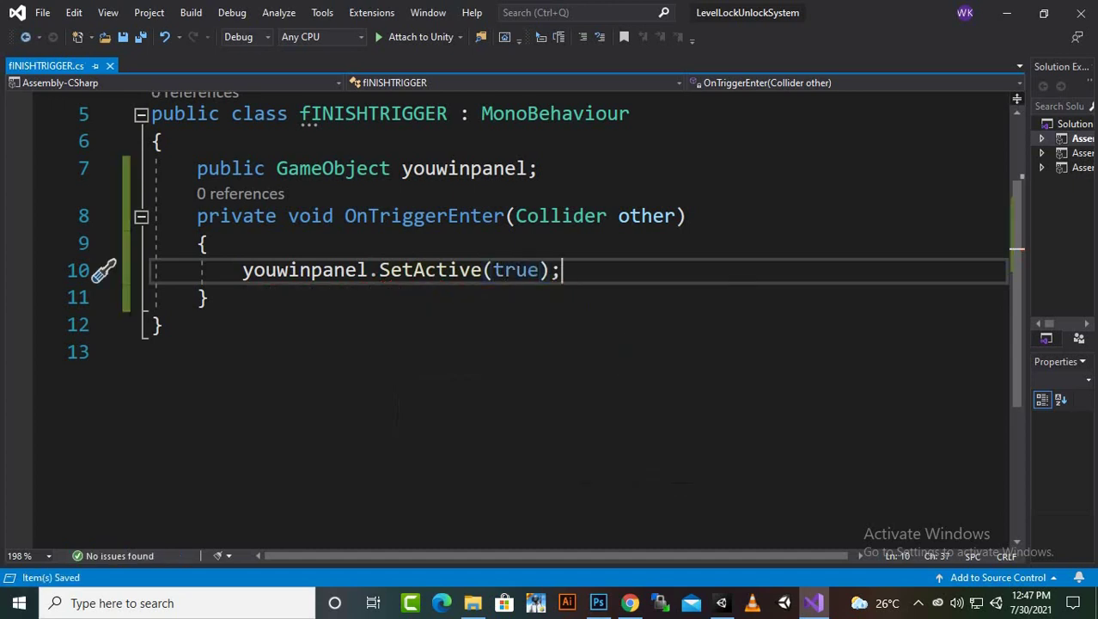
Step: Switch to Unity and deactivate the YOUWINPANEL object under the Canvas
key("alt+Tab")
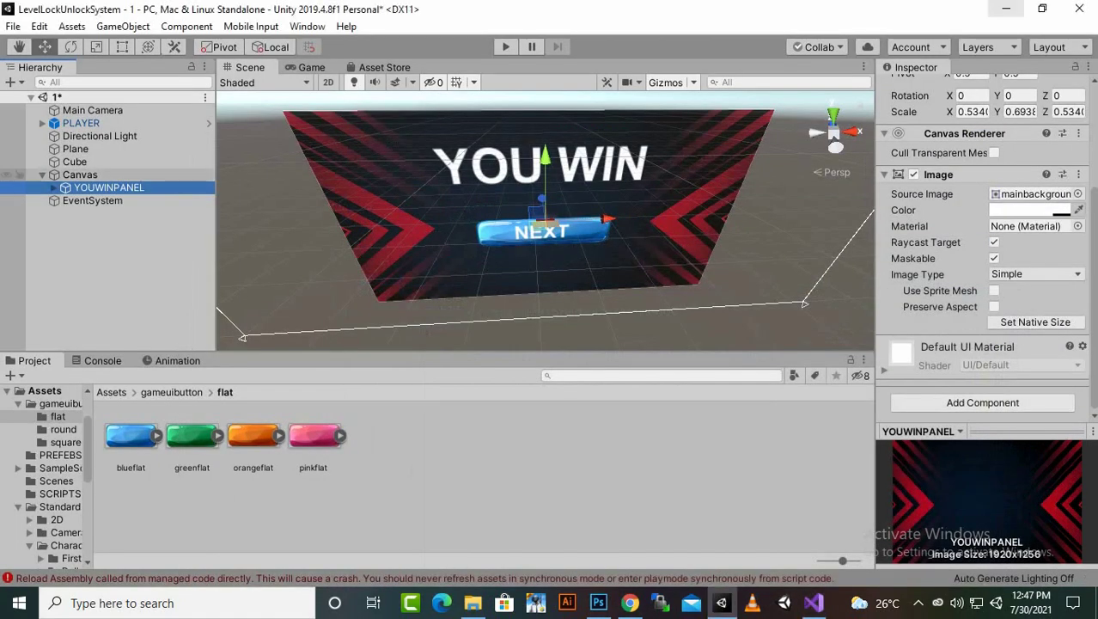
left_click(76, 162)
key("F2")
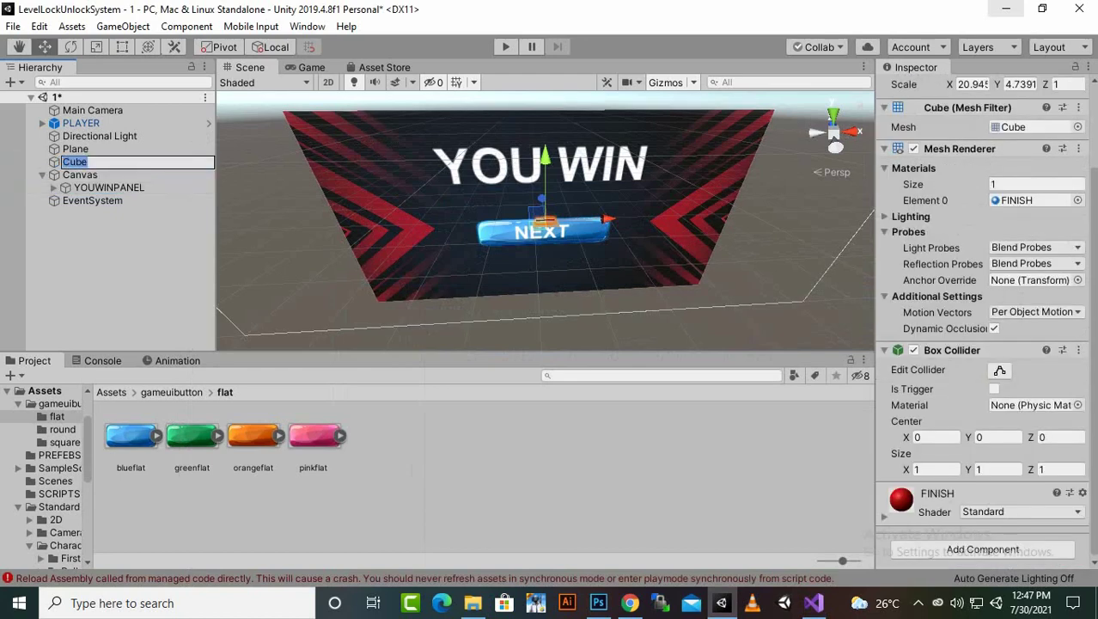
key("Escape")
left_click(109, 188)
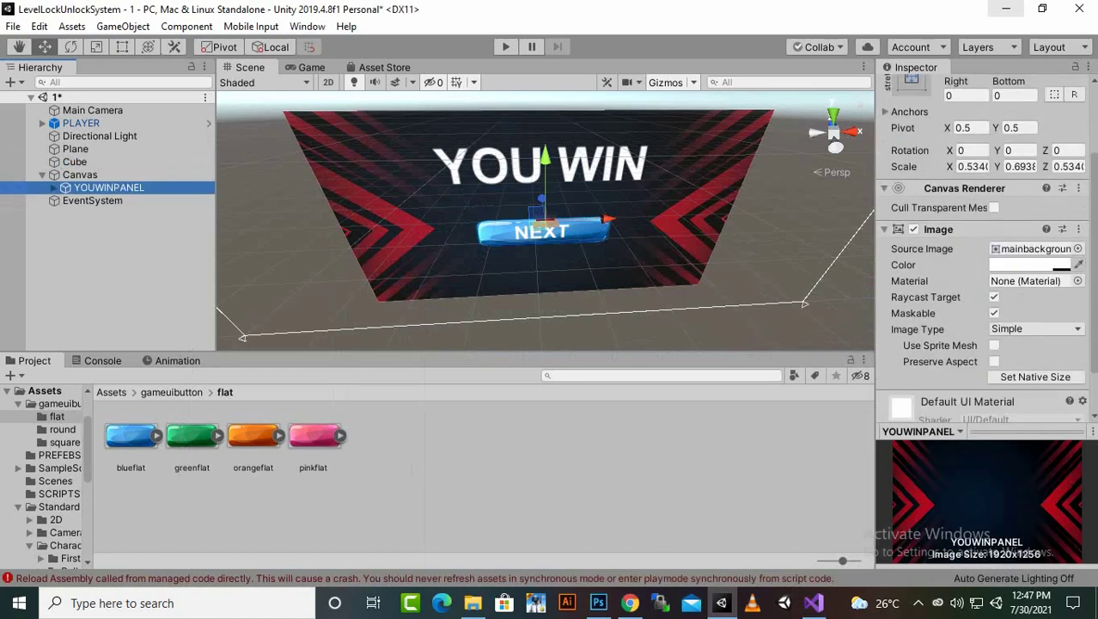
scroll(984, 258, "up", 3)
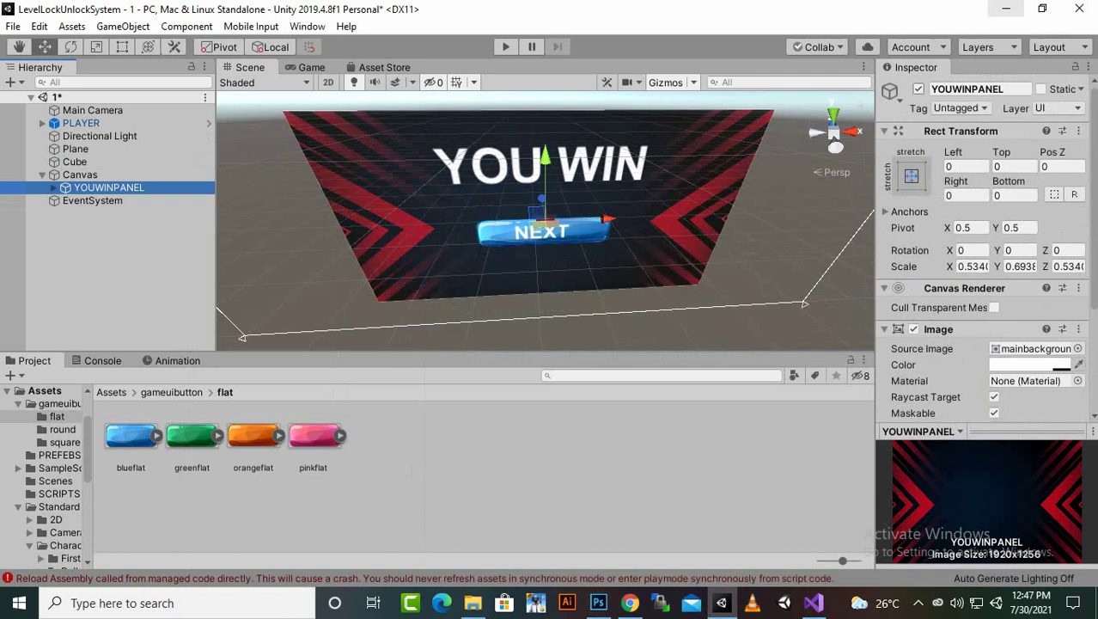
left_click(918, 89)
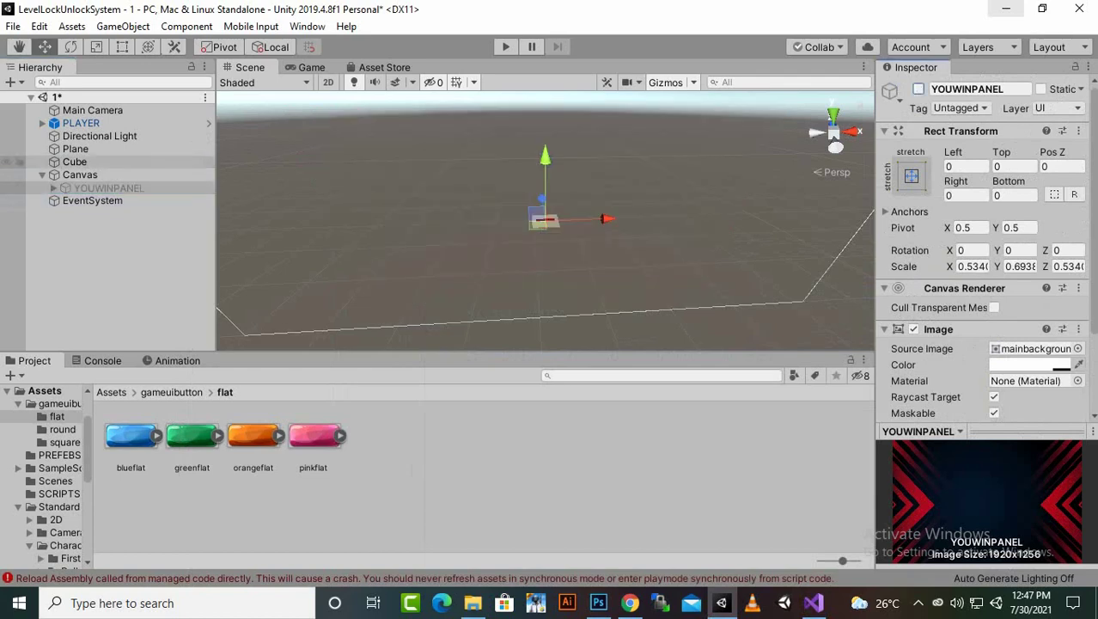
left_click(74, 161)
scroll(984, 344, "down", 3)
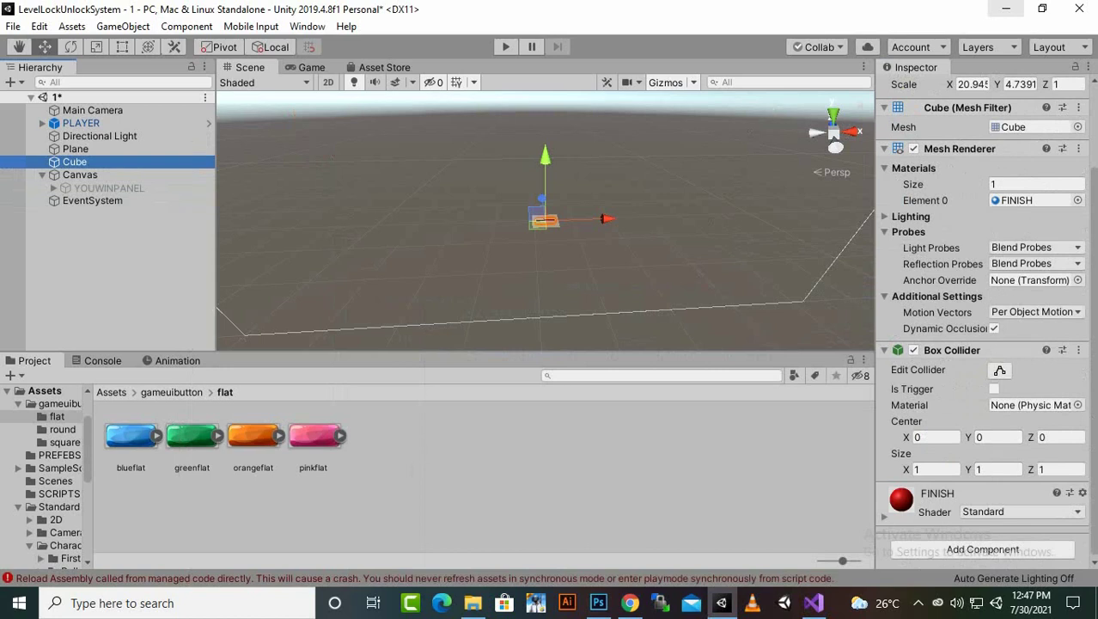
left_click(982, 548)
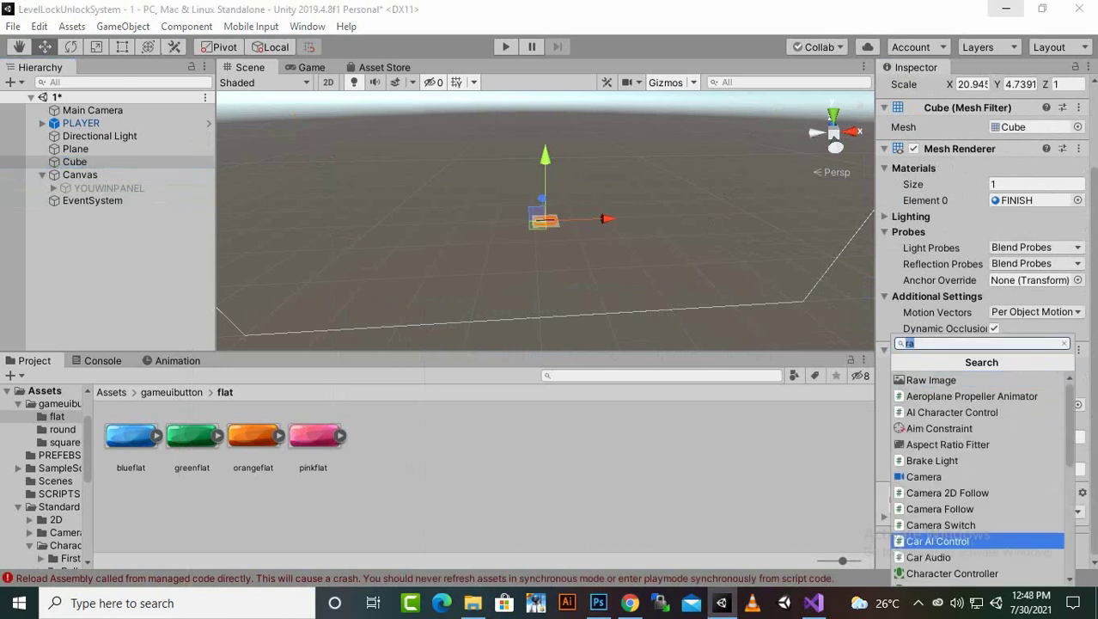
type("t")
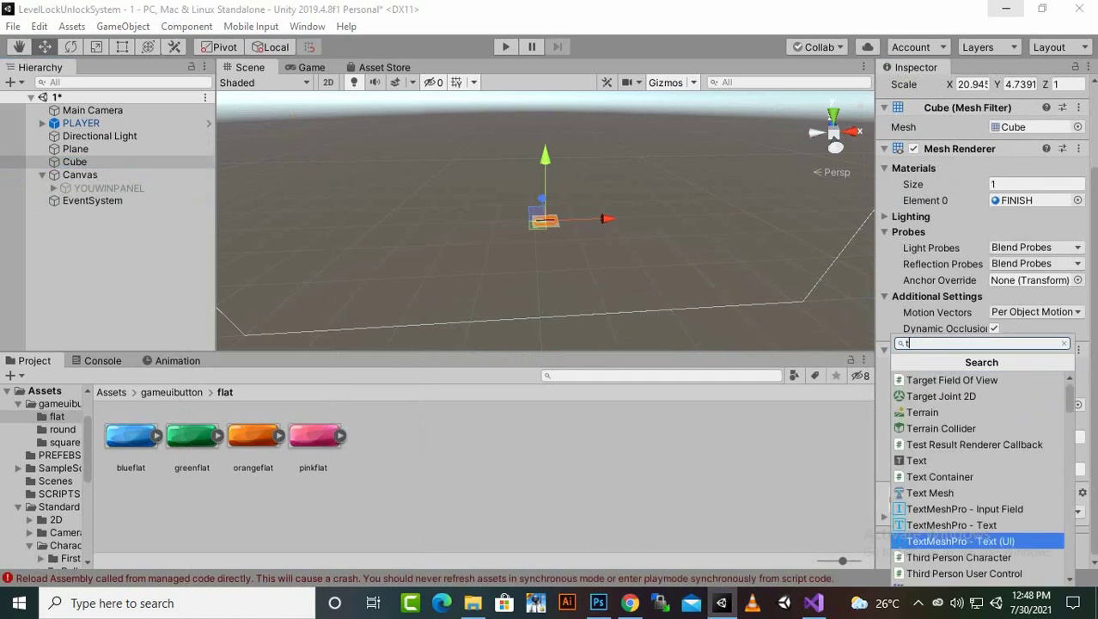
key("Escape")
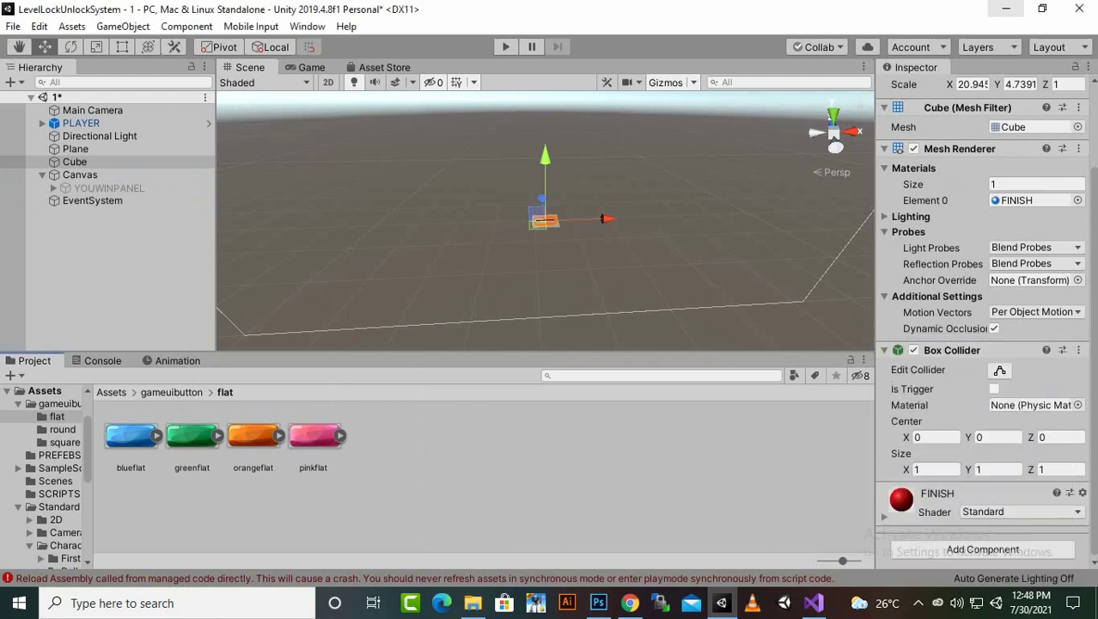
Step: Attach the fINISHTRIGGER script from the SCRIPTS folder to the Cube
left_click(111, 392)
double_click(375, 438)
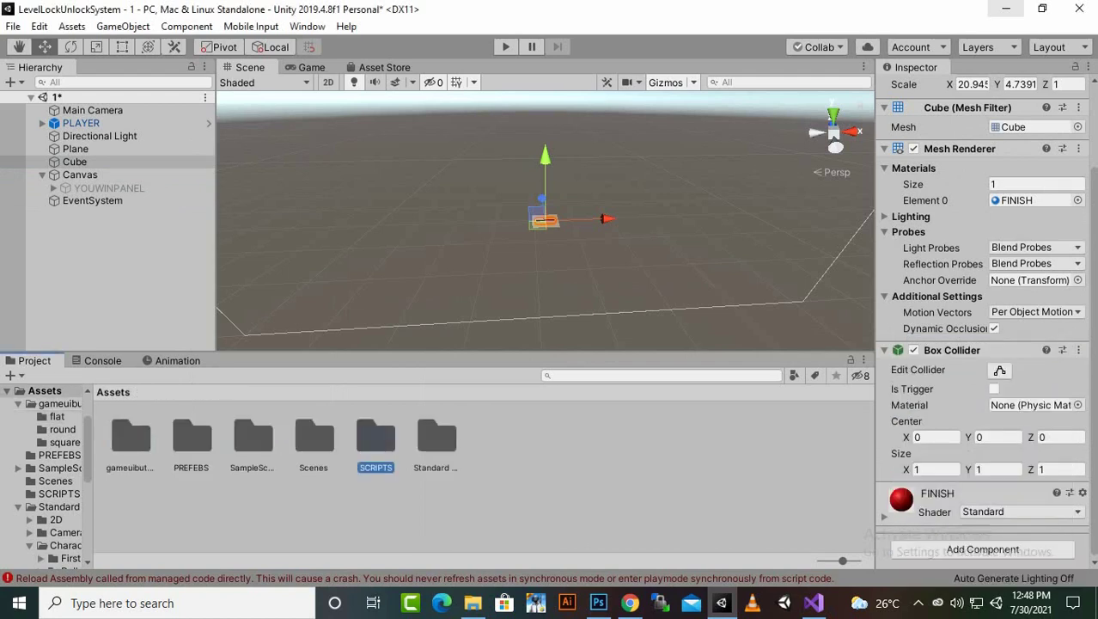
left_click(75, 162)
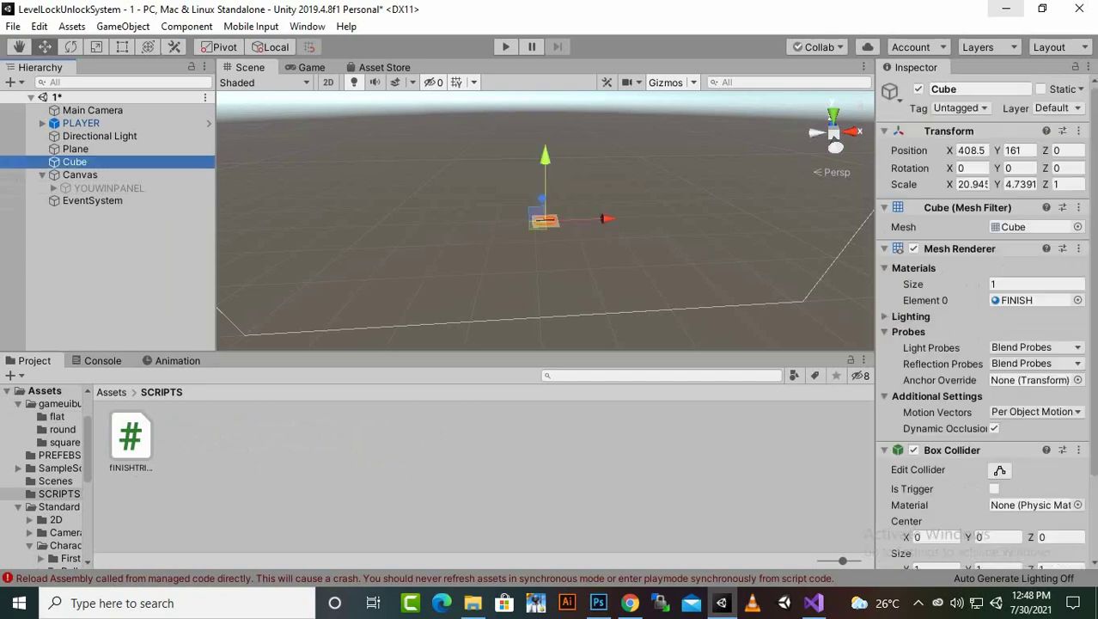
left_click_drag(131, 437, 958, 557)
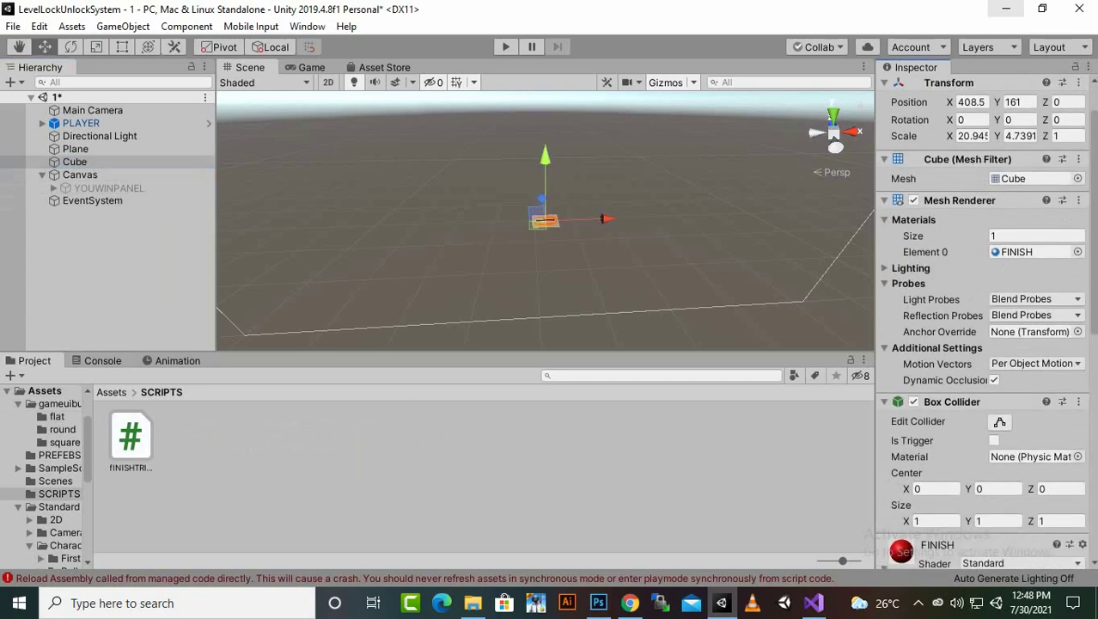
scroll(983, 327, "down", 10)
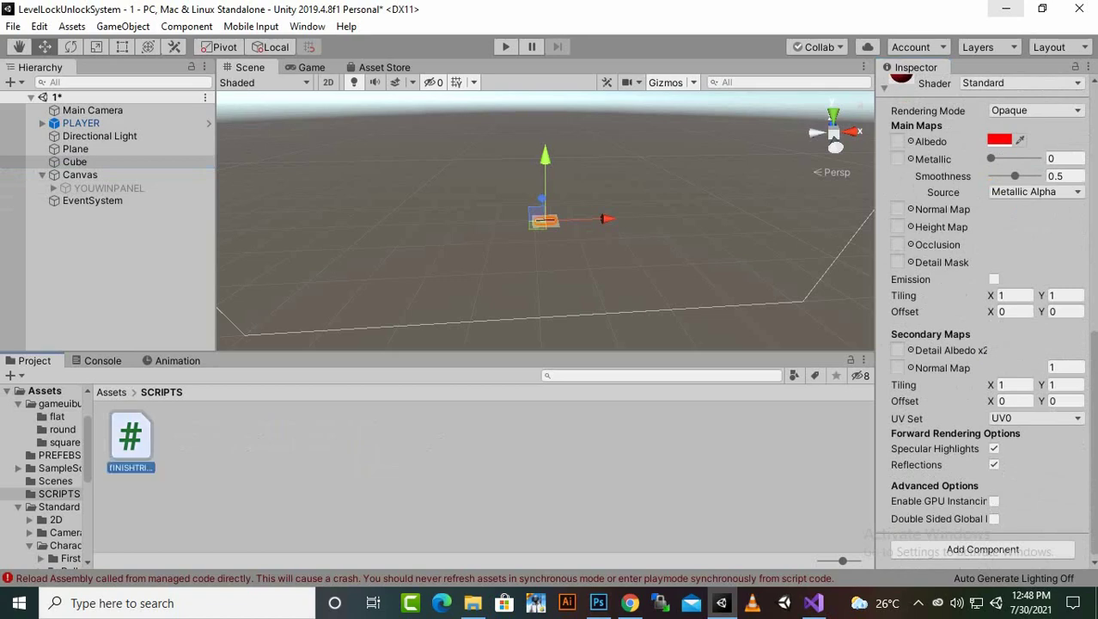
Step: Turn on Is Trigger for the Cube's Box Collider
scroll(984, 318, "up", 10)
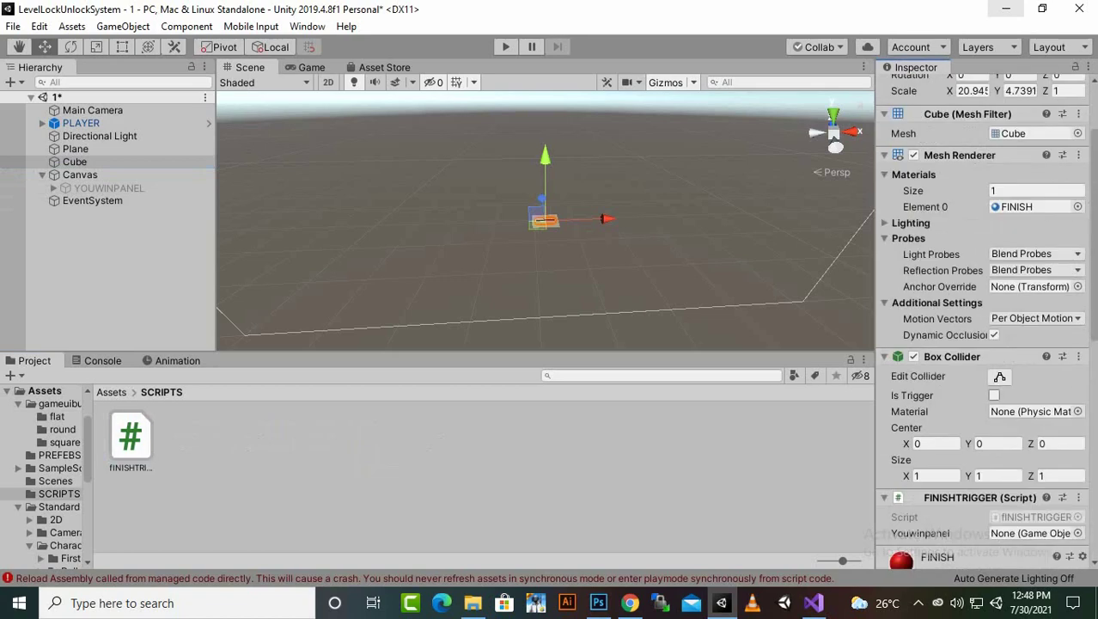
left_click(995, 395)
scroll(937, 475, "down", 8)
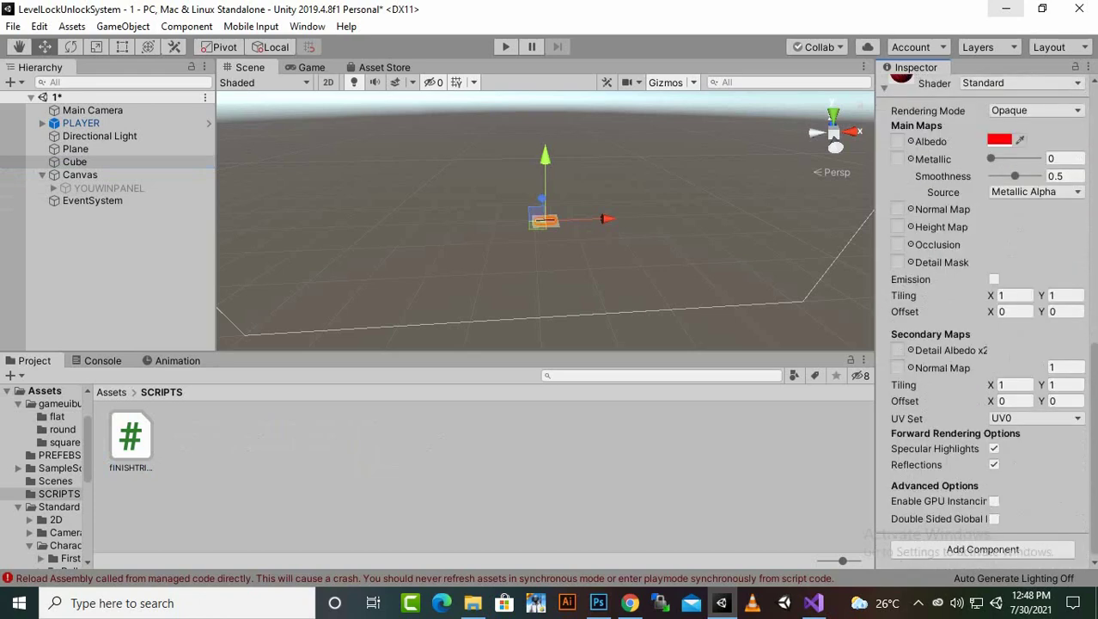
scroll(937, 475, "up", 12)
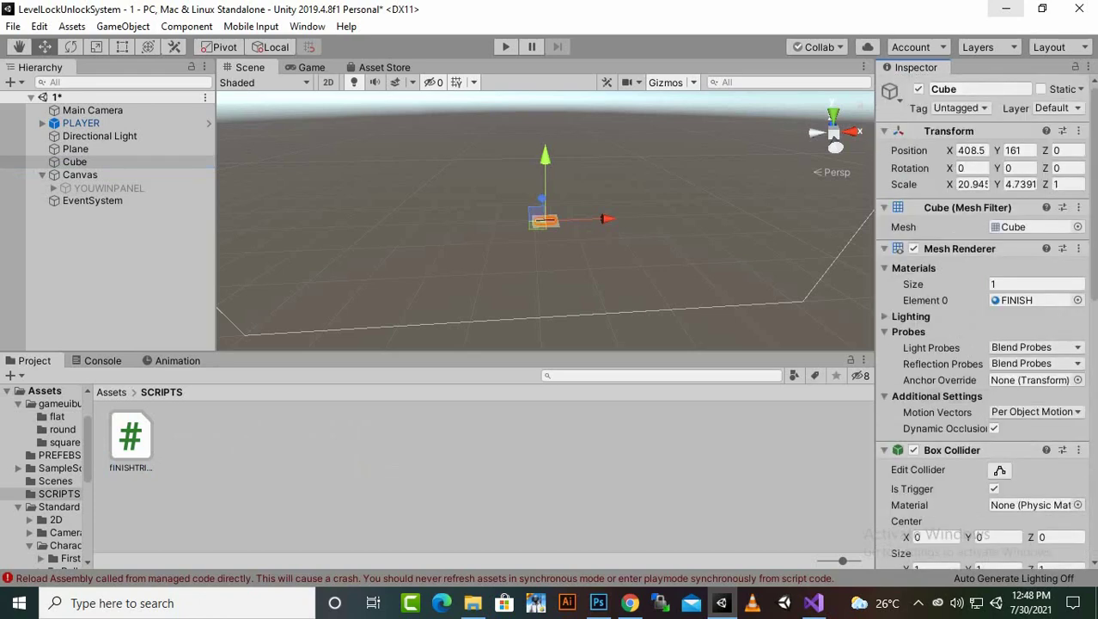
Step: Run the game briefly to check the camera's view of the level and stop it
key("ctrl+p")
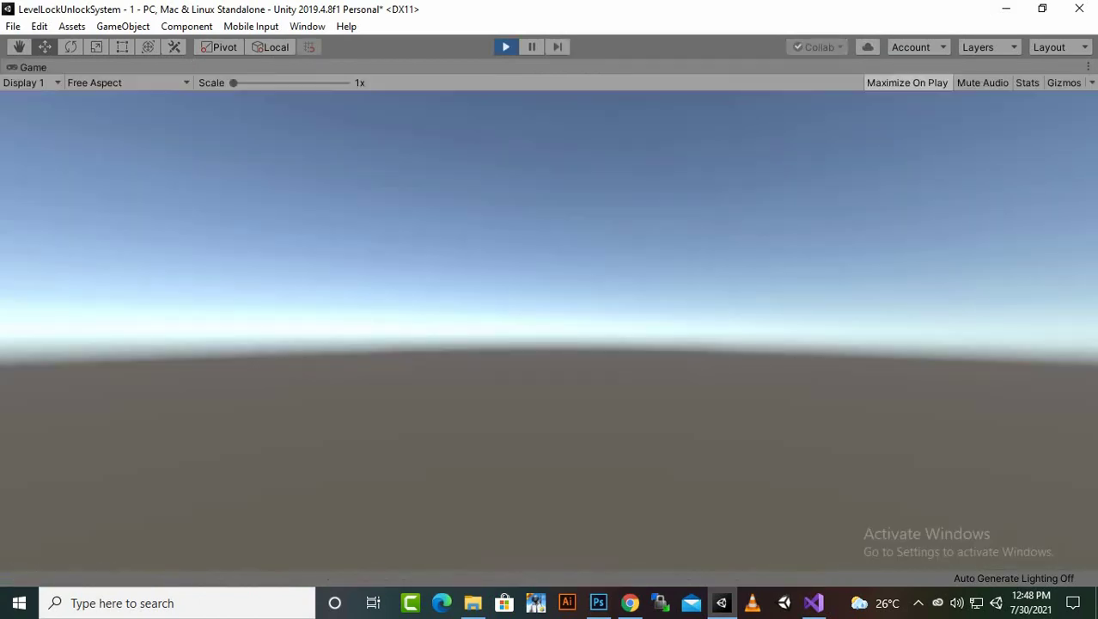
key("ctrl+p")
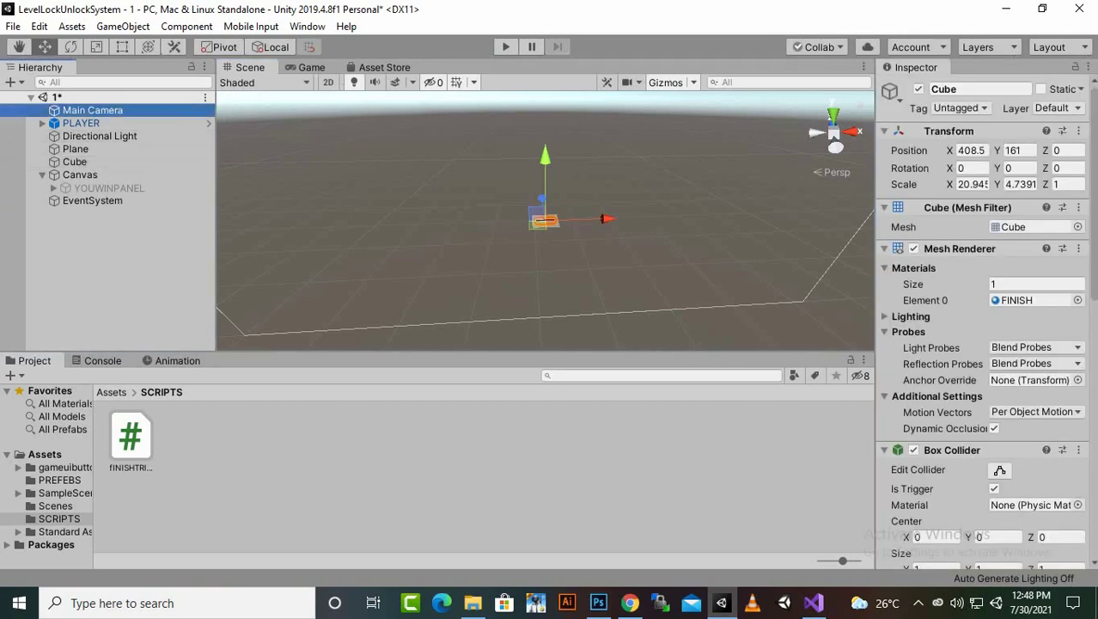
Step: Make the Main Camera a child of PLAYER and set its position to X 0, Y 0, Z 0
left_click_drag(86, 110, 77, 123)
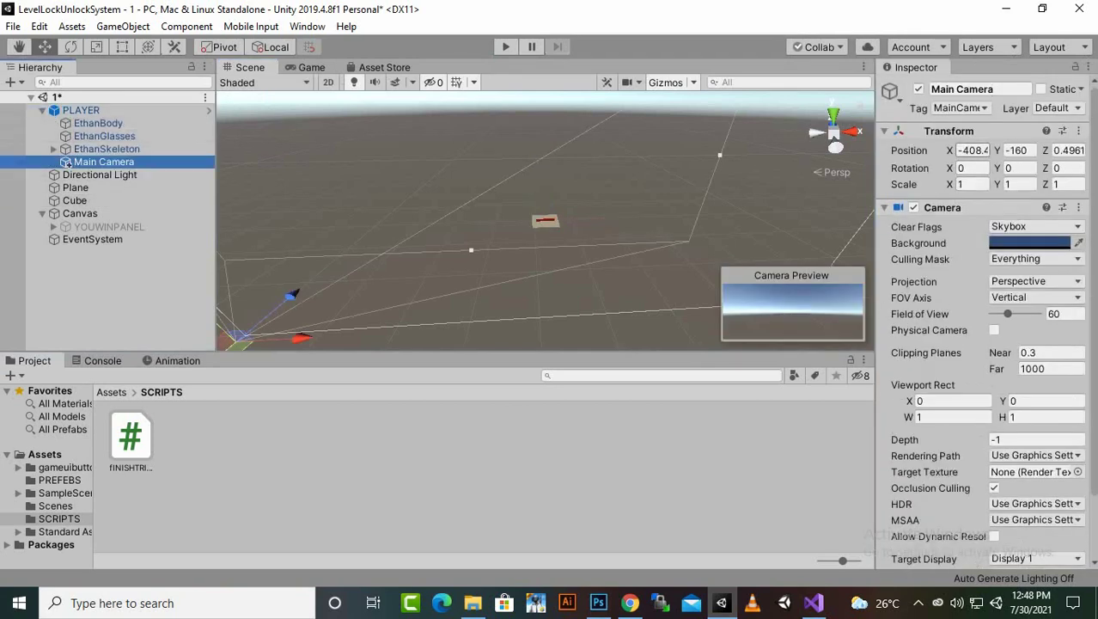
left_click(973, 150)
type("0")
key("Tab")
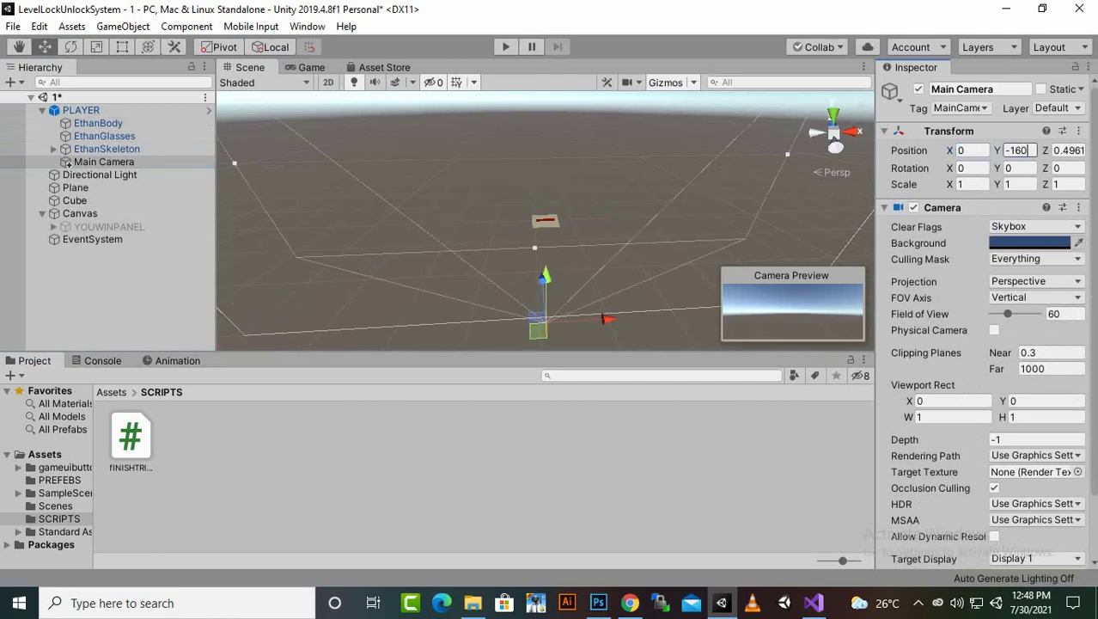
type("0")
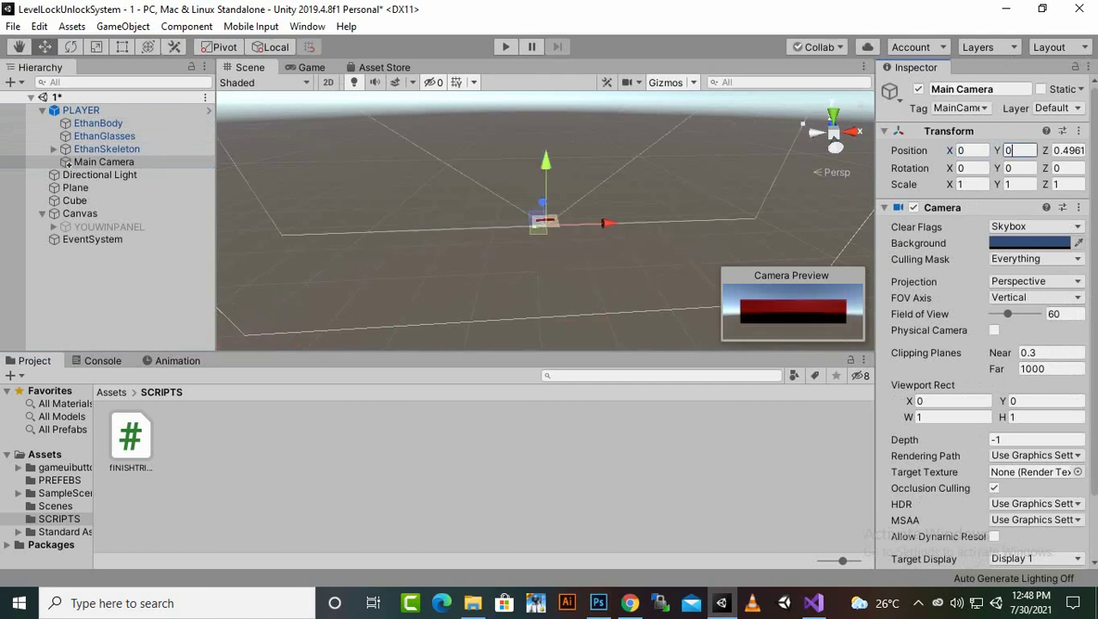
key("Tab")
type("0")
Step: Move the Main Camera above and behind the player, to Y 1.3 and Z -2.5
scroll(545, 220, "up", 10)
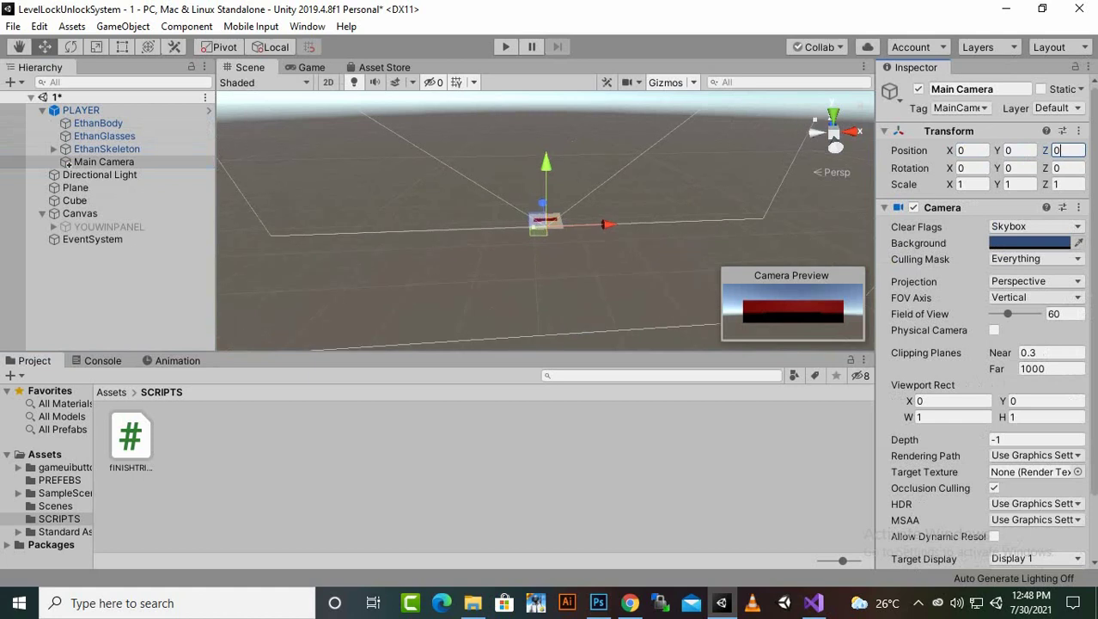
scroll(545, 220, "up", 5)
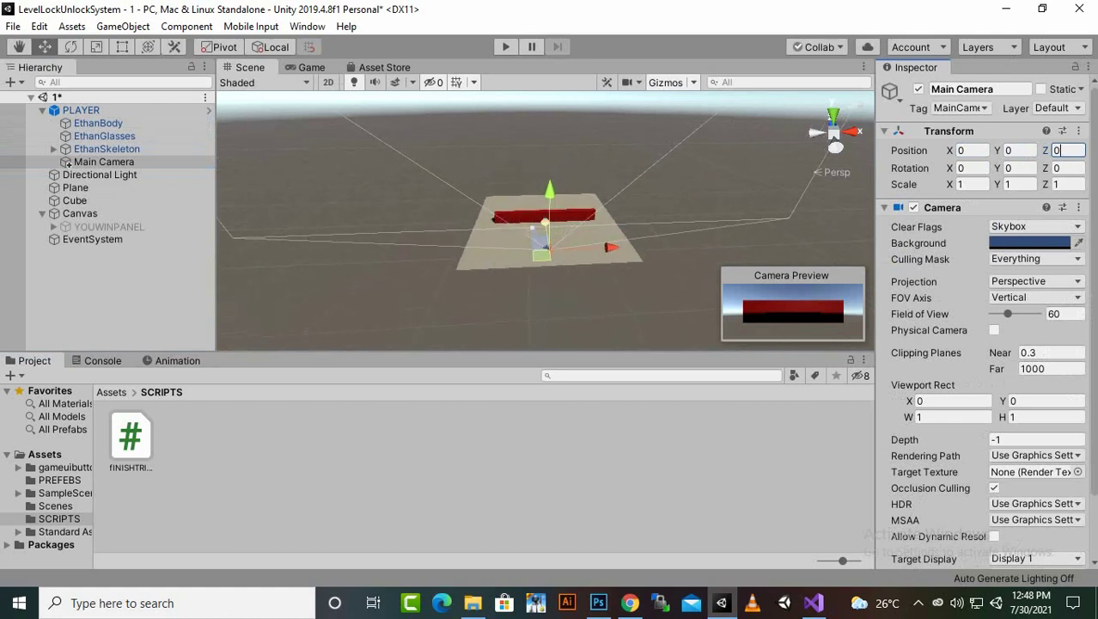
left_click_drag(544, 220, 551, 193)
Step: Play-test the level by walking the player forward into the red finish cube, and stop the game
key("ctrl+p")
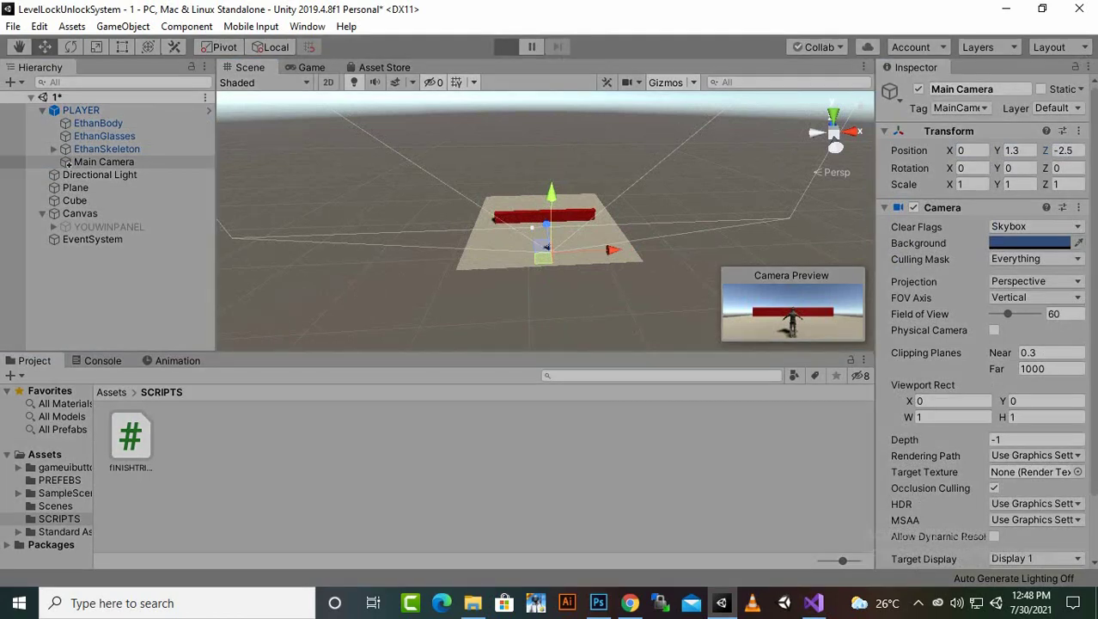
key("w")
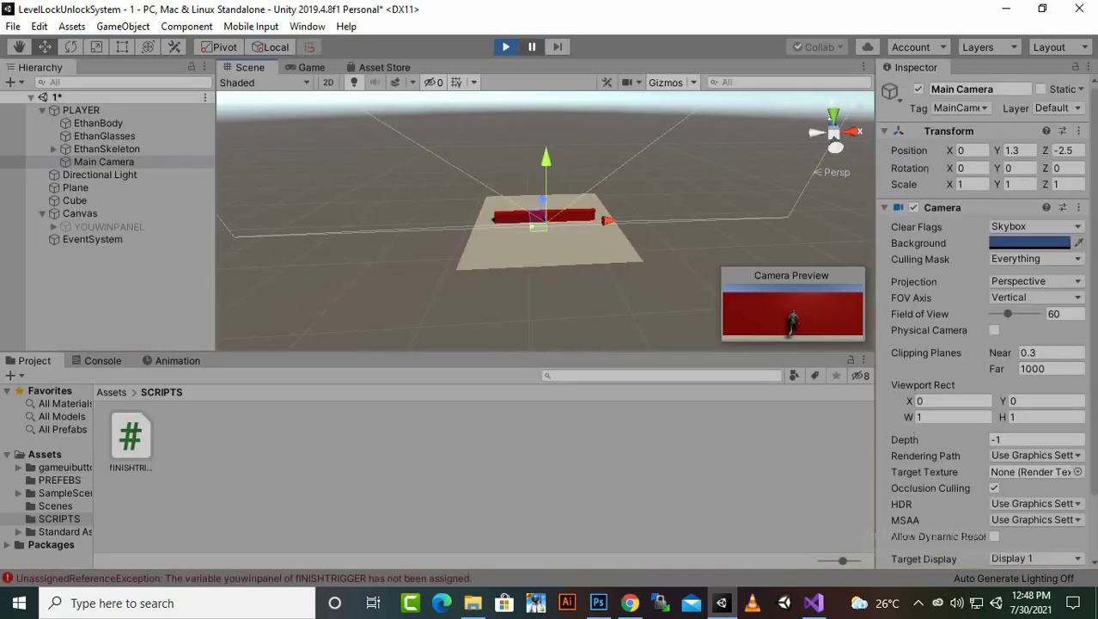
key("ctrl+shift+p")
key("ctrl+p")
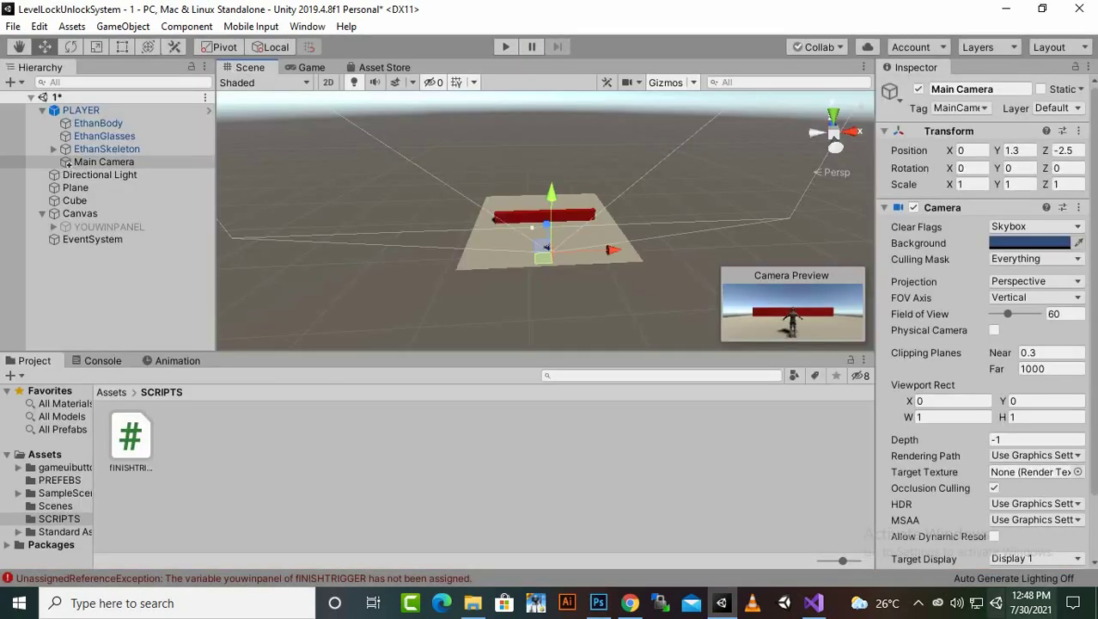
Step: Assign the YOUWINPANEL object to the Youwinpanel reference of the Cube's FINISHTRIGGER script
left_click(919, 603)
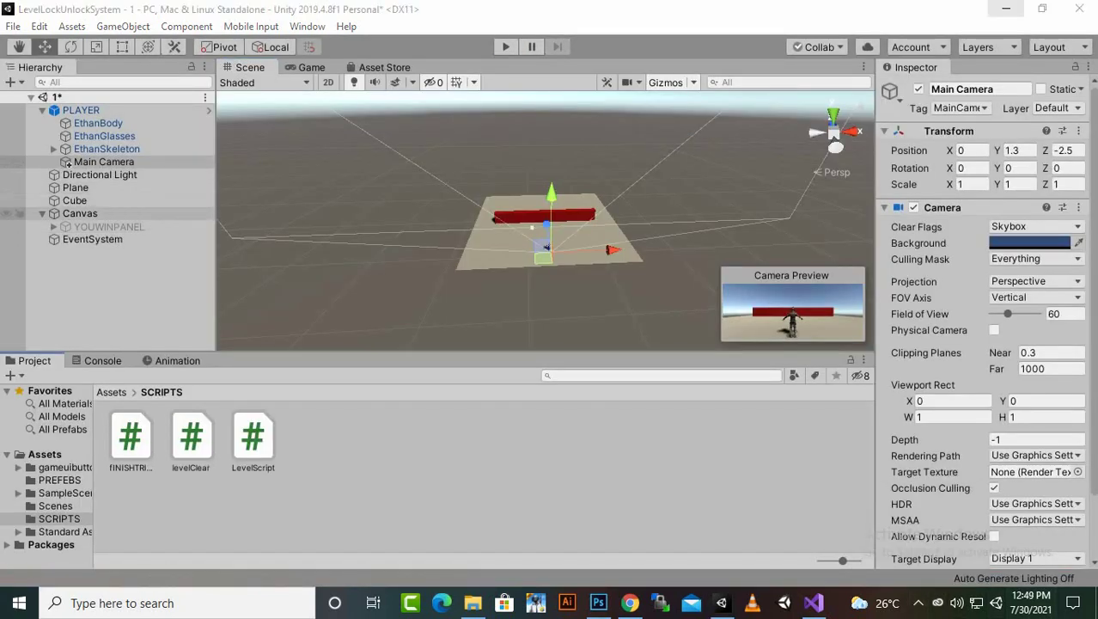
left_click(74, 200)
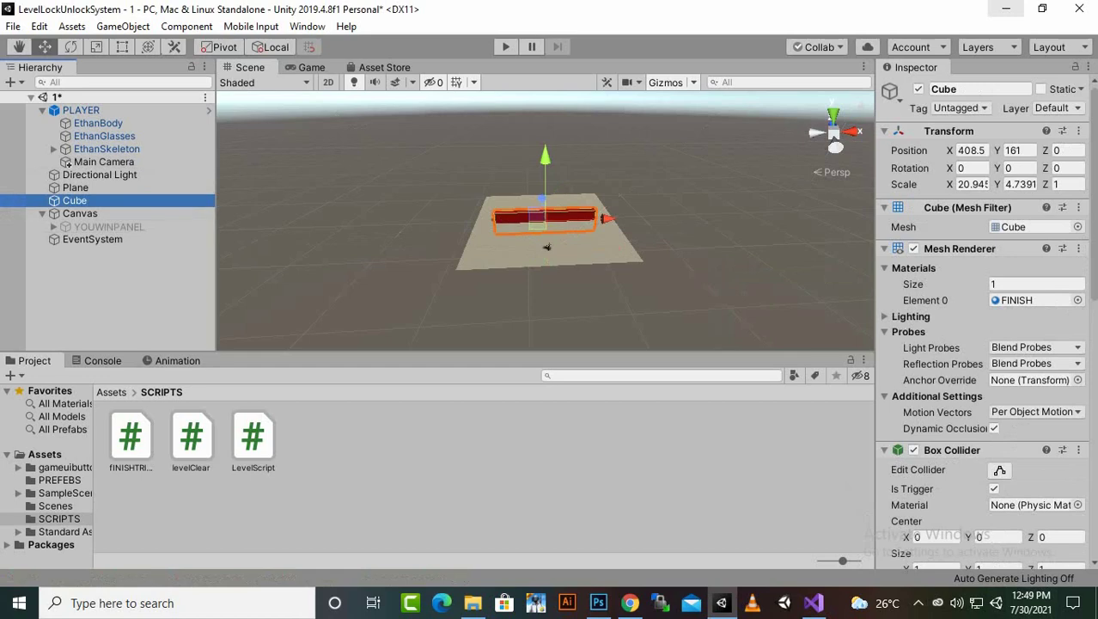
scroll(984, 327, "down", 10)
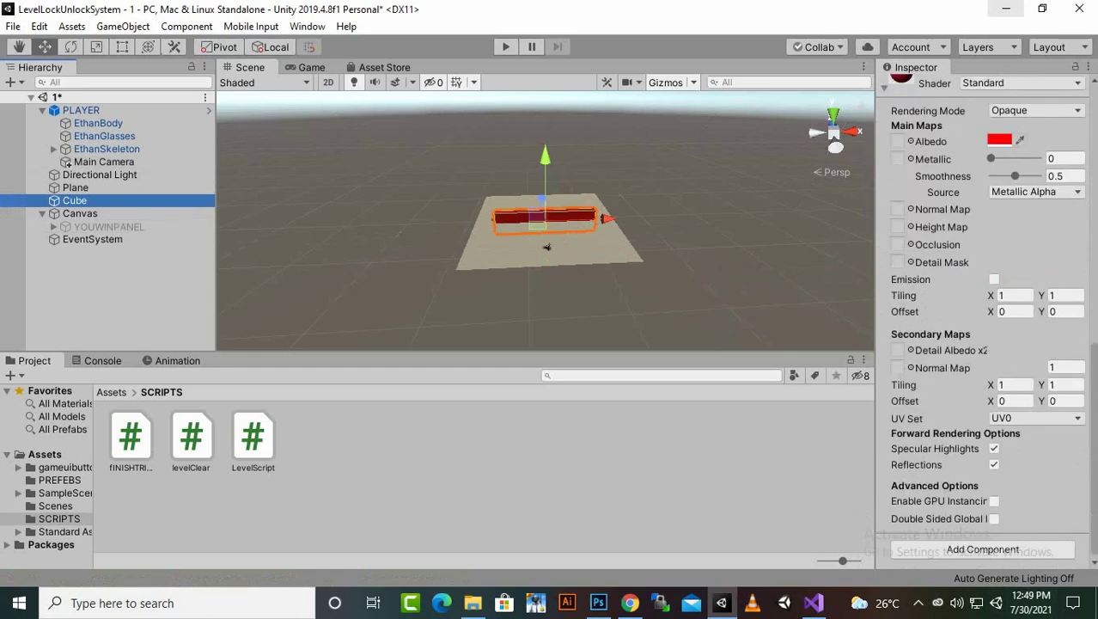
scroll(984, 327, "up", 4)
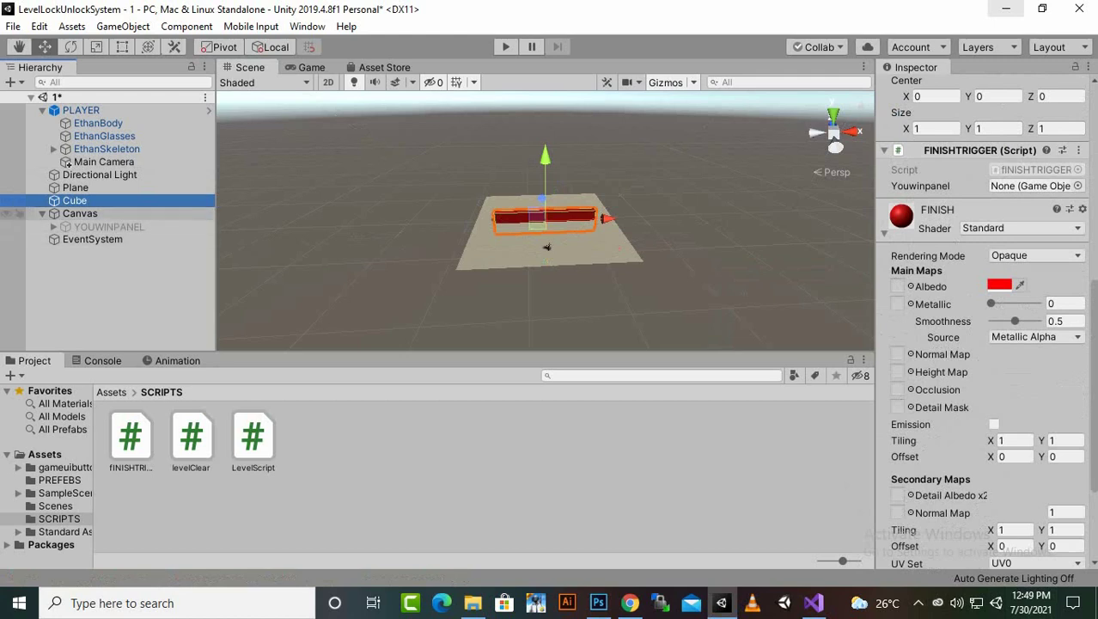
left_click_drag(17, 226, 1035, 186)
Step: Play-test the level by running the player into the red finish cube to check the win panel, and stop the game
key("ctrl+p")
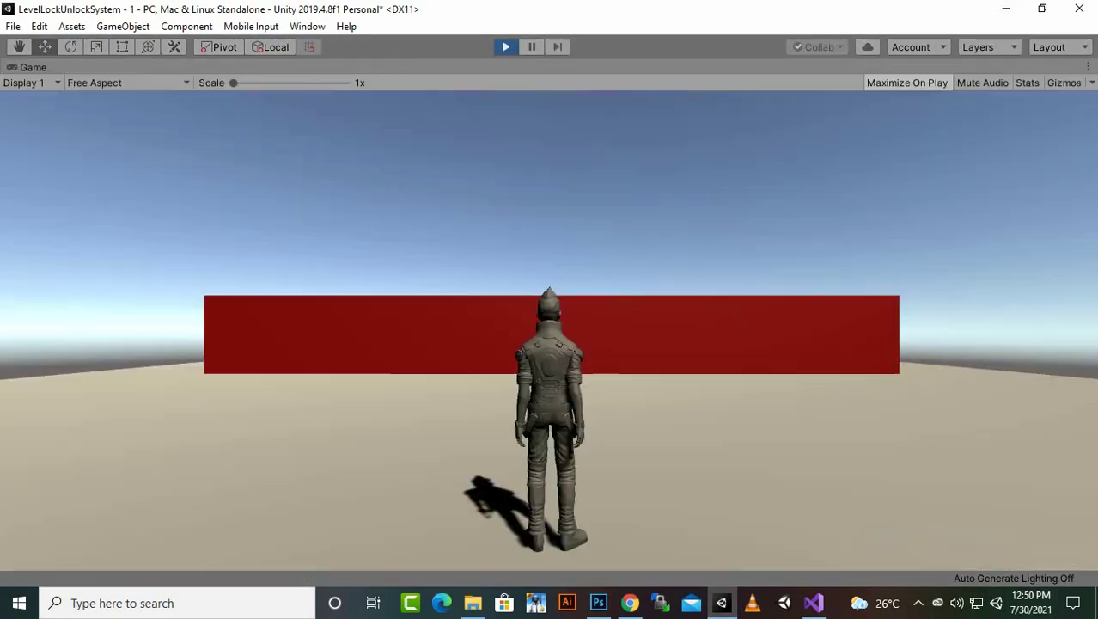
key("w")
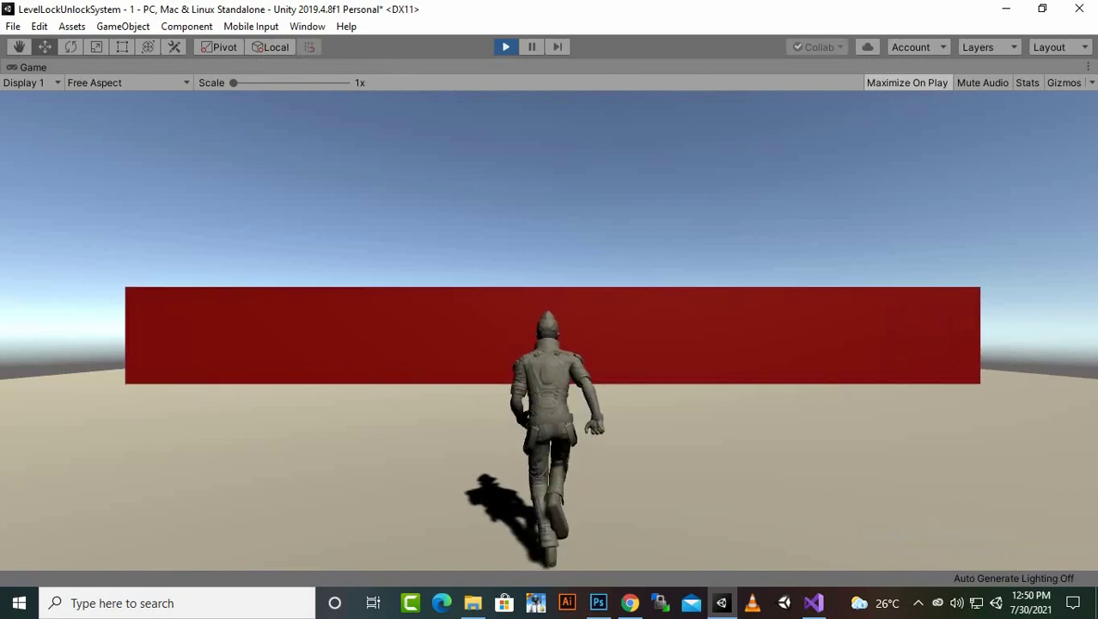
key("space")
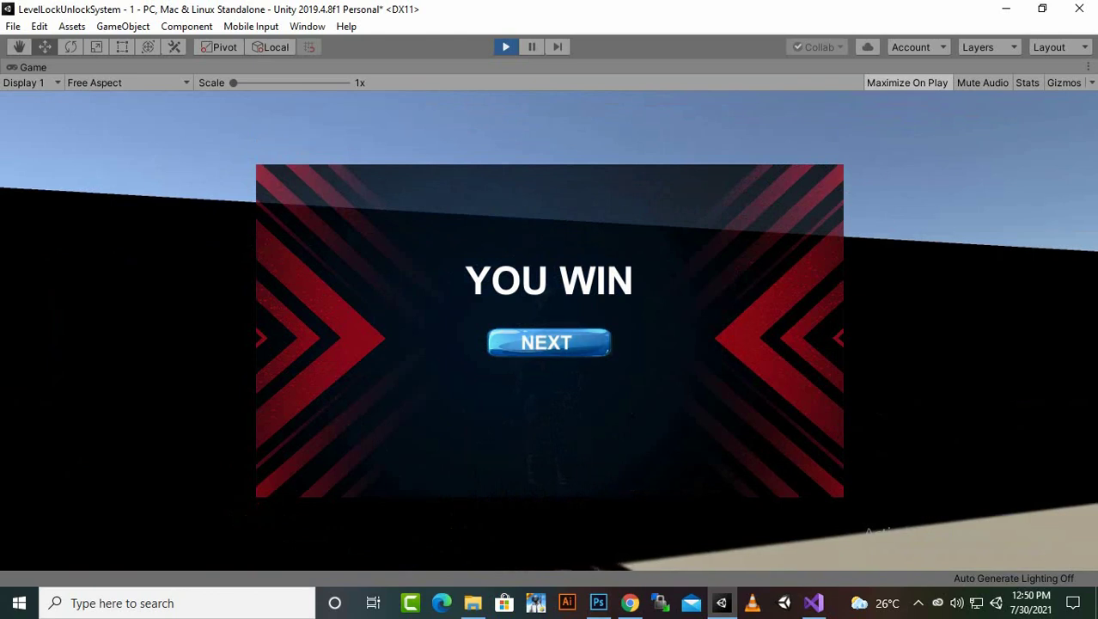
key("ctrl+p")
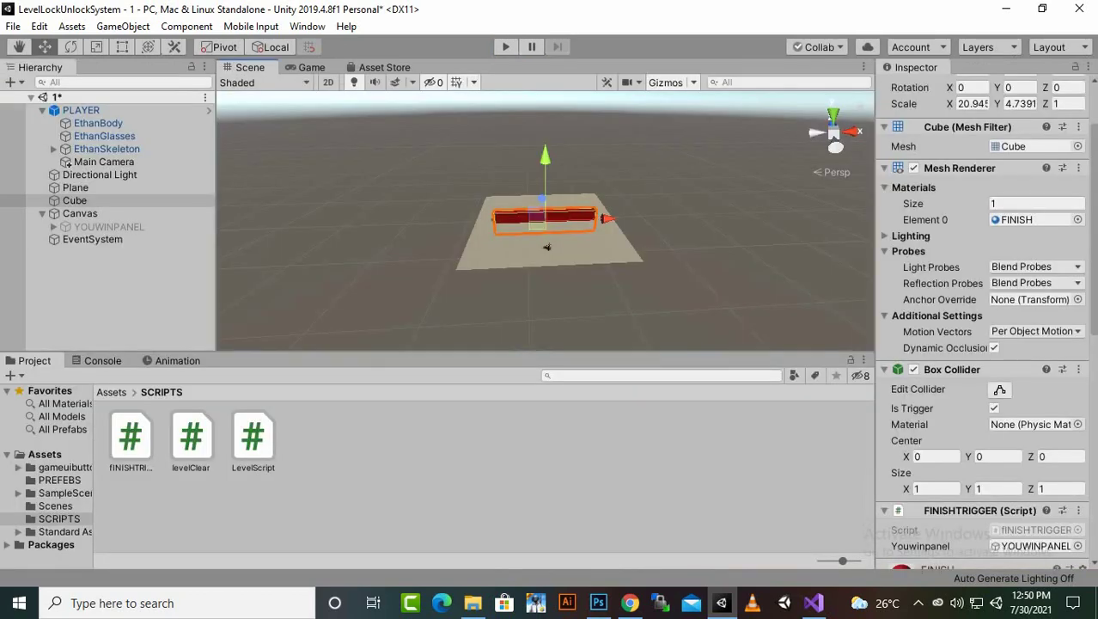
Step: Open the levelClear script in Visual Studio and examine its SceneManagement import and the beginning of its Start method
left_click(118, 292)
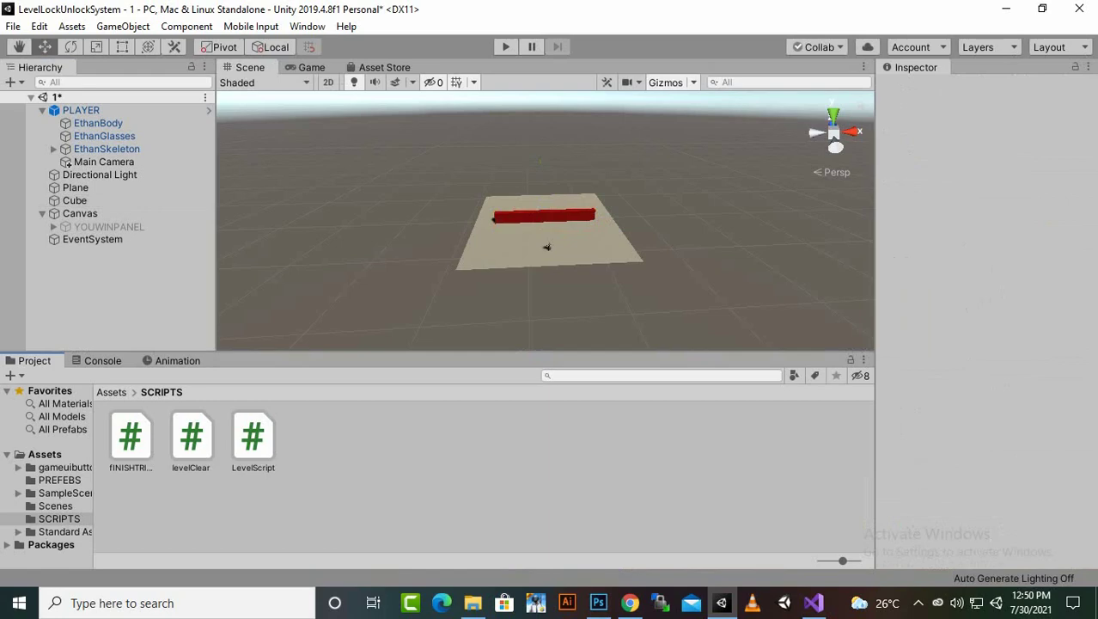
left_click(254, 439)
left_click(249, 510)
left_click(191, 438)
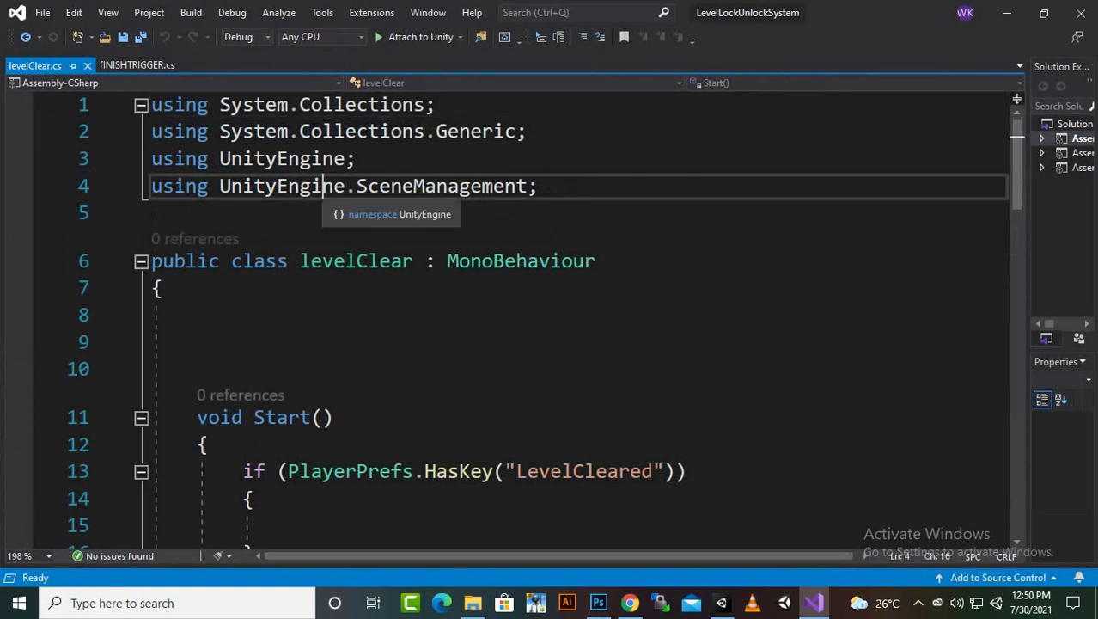
double_click(441, 186)
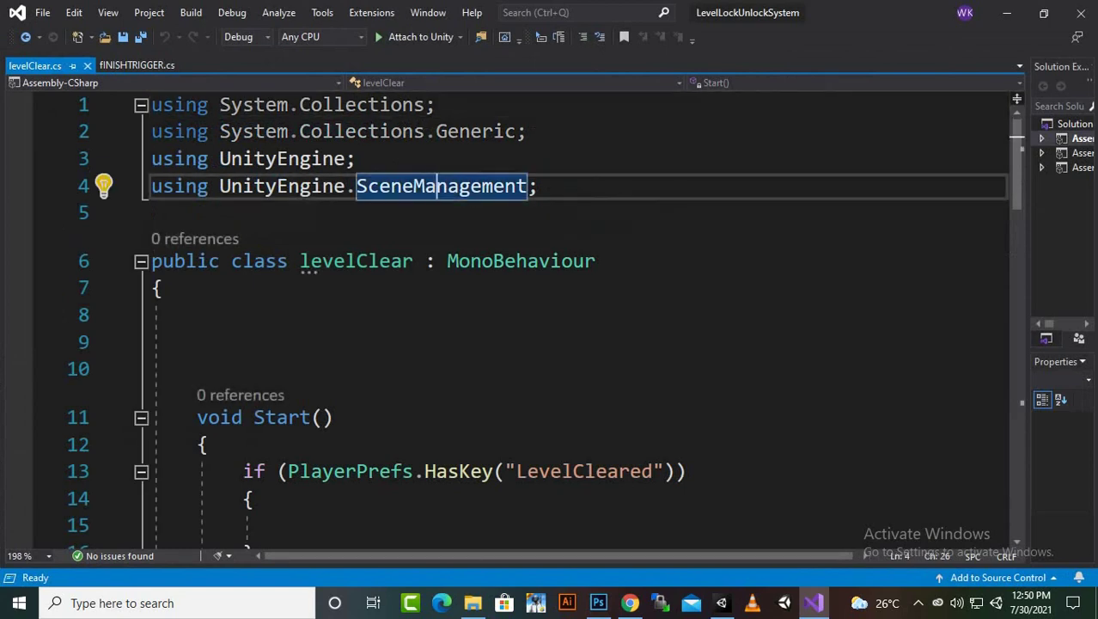
scroll(308, 257, "down", 2)
left_click(308, 255)
scroll(308, 255, "down", 1)
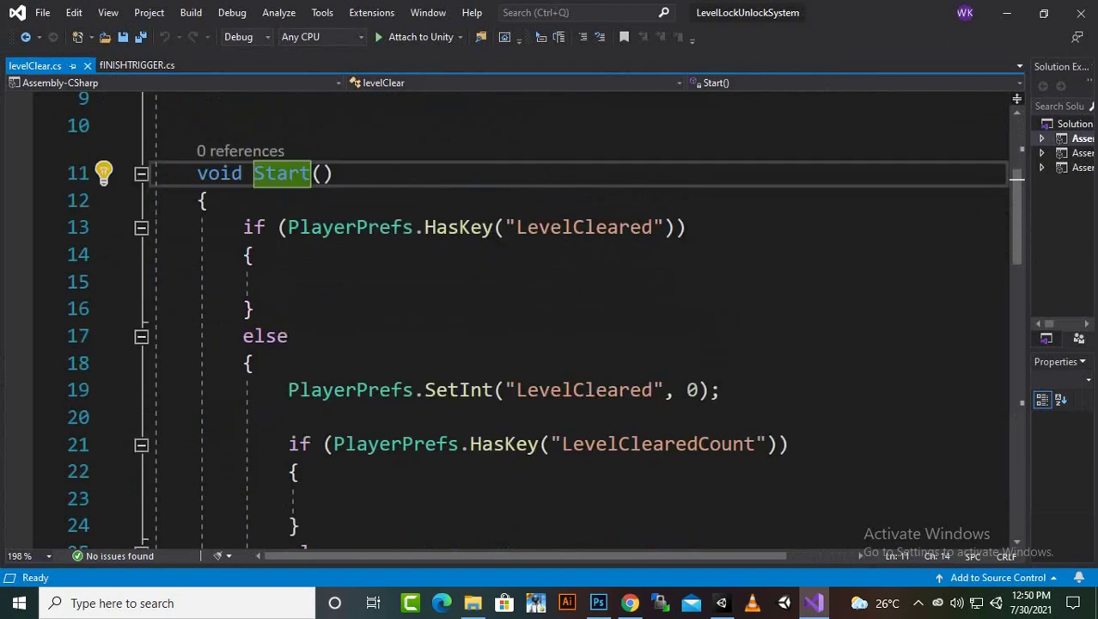
Step: Examine the PlayerPrefs check for the LevelCleared key in Start and the SetInt call in its else branch
left_click(255, 228)
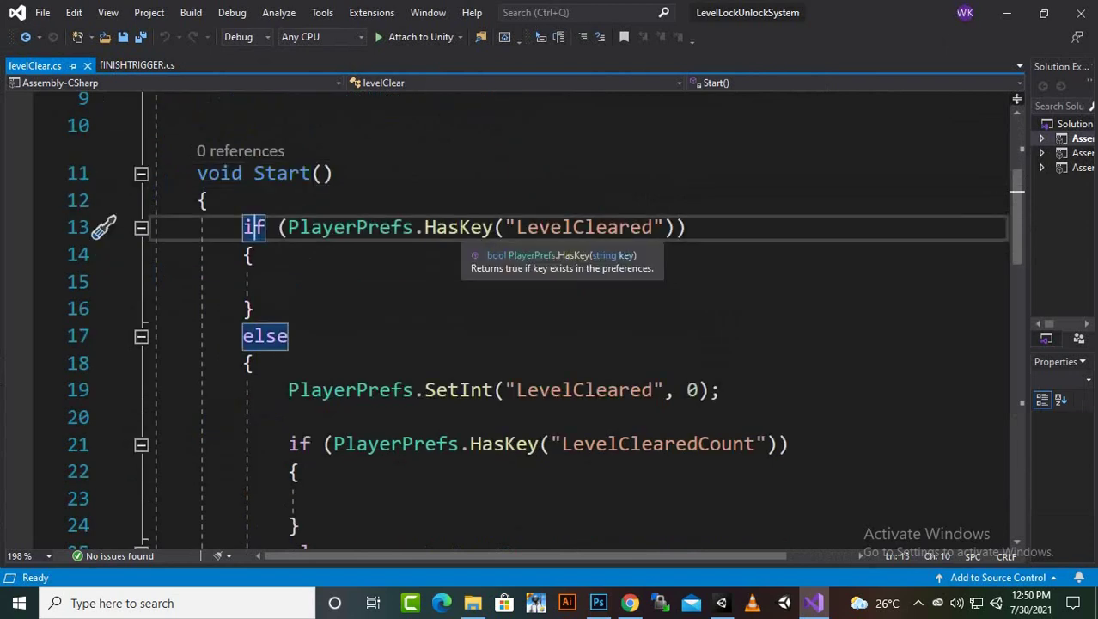
left_click(585, 228)
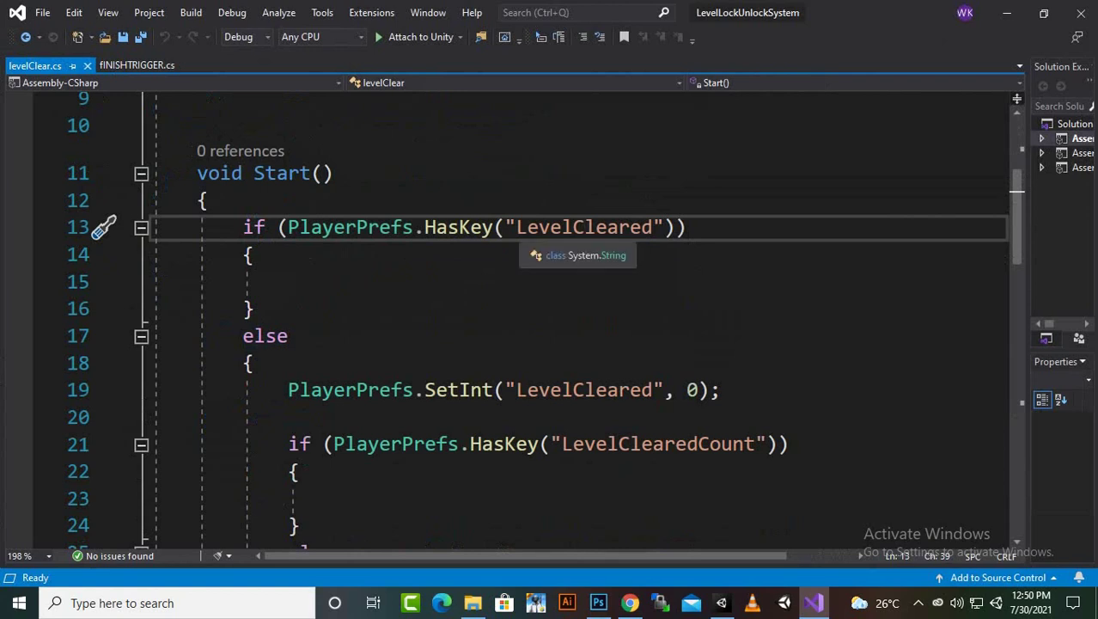
left_click_drag(516, 227, 653, 226)
left_click(654, 227)
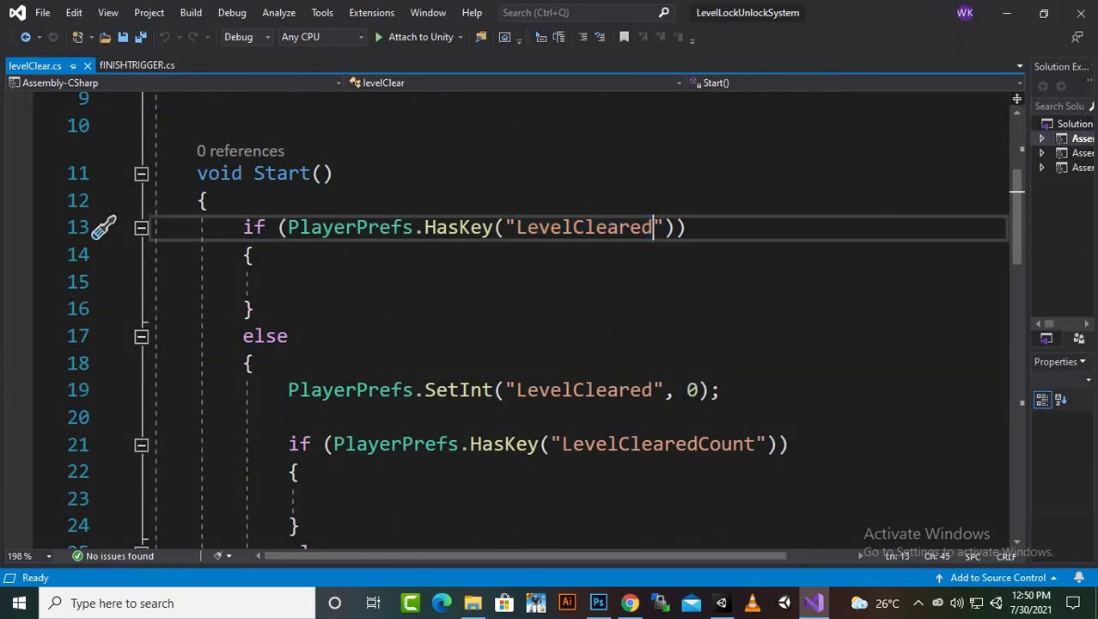
key("Down")
key("Down")
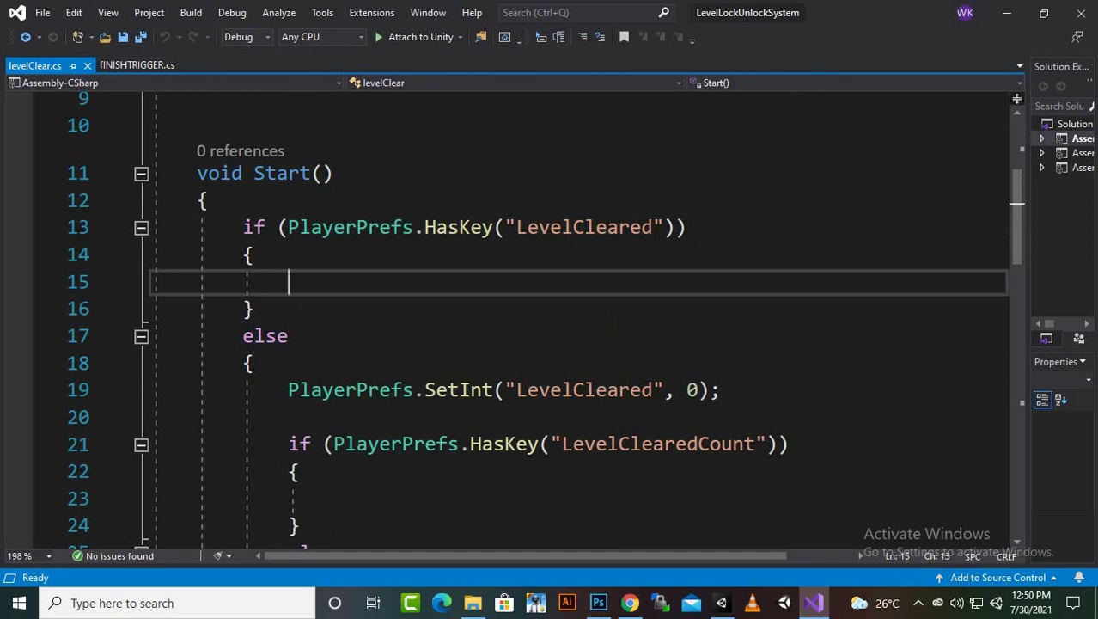
left_click_drag(288, 336, 255, 228)
left_click(289, 282)
left_click(290, 336)
left_click(322, 390)
left_click(597, 390)
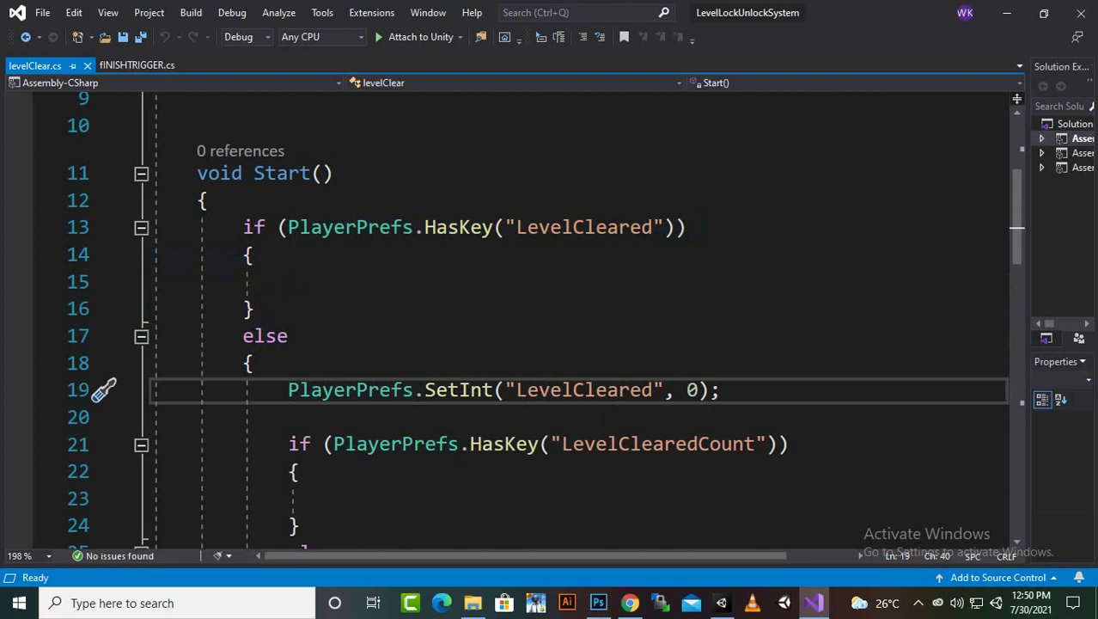
left_click_drag(517, 228, 654, 228)
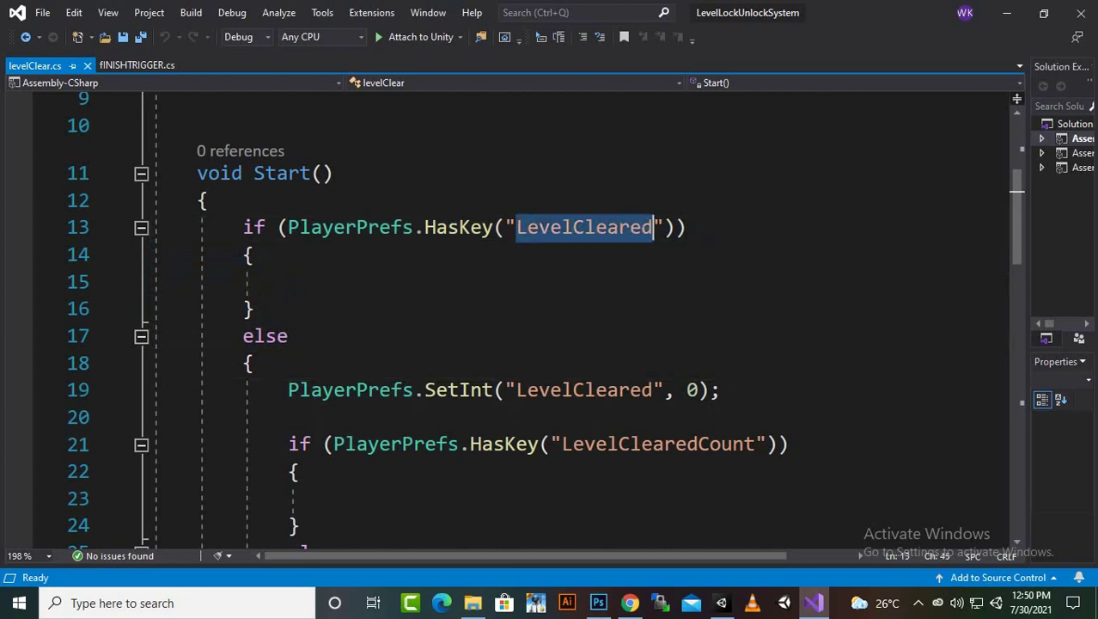
left_click(334, 308)
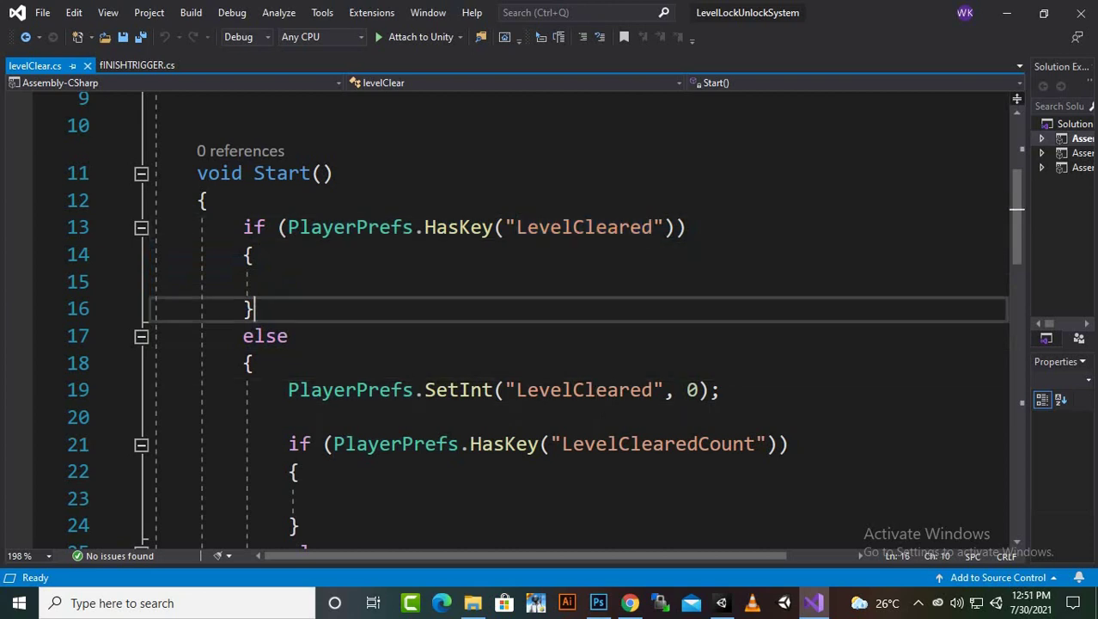
scroll(335, 308, "down", 1)
left_click(335, 308)
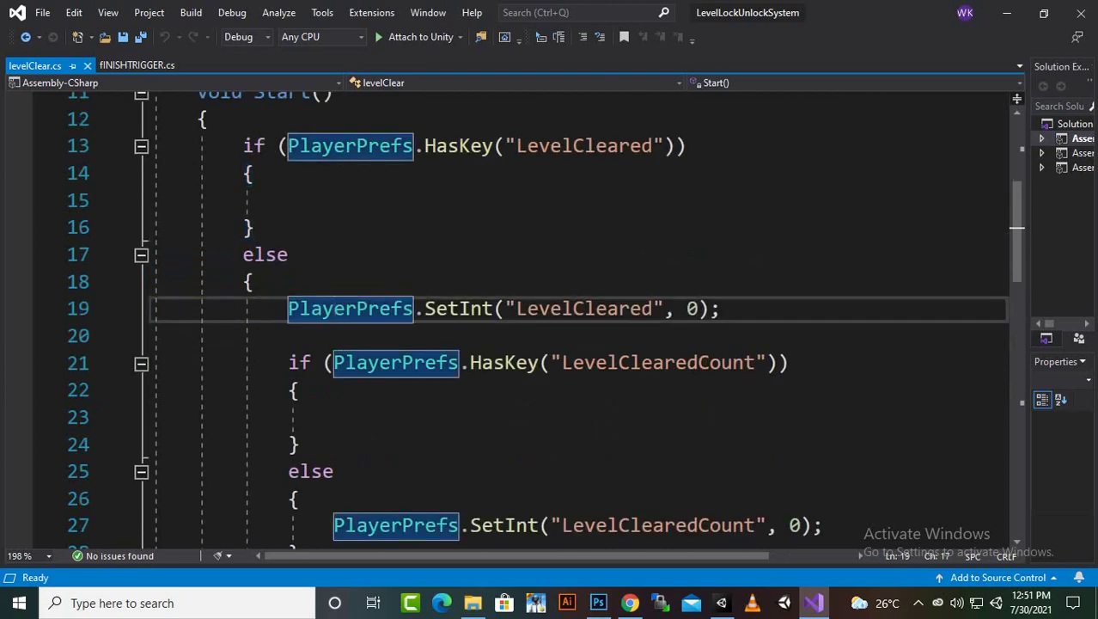
left_click(290, 336)
left_click(459, 309)
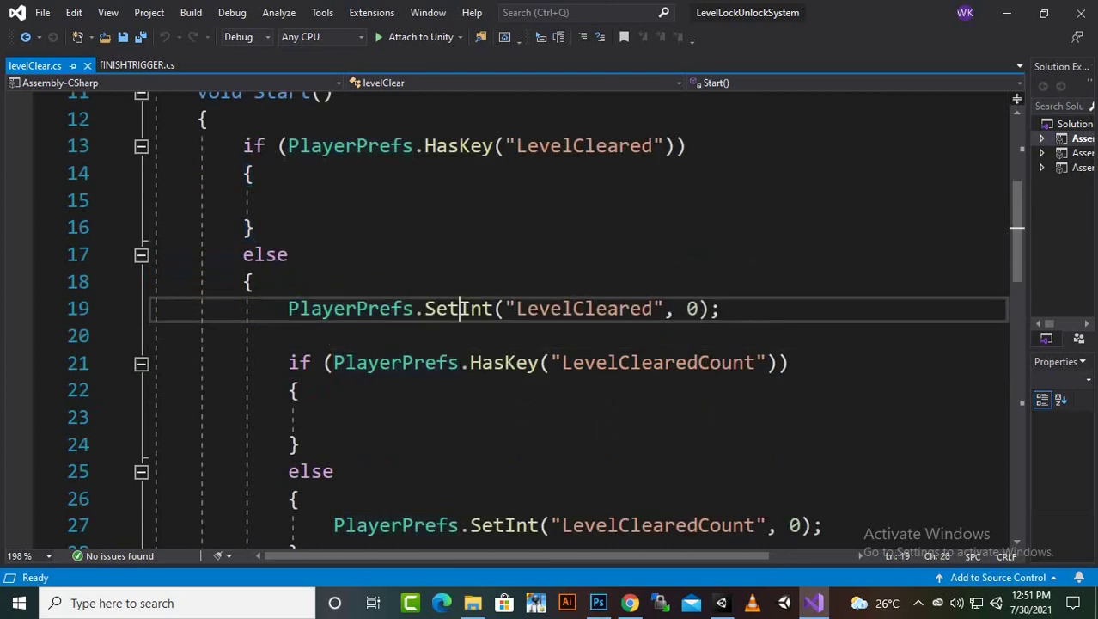
left_click(595, 309)
key("shift+Right")
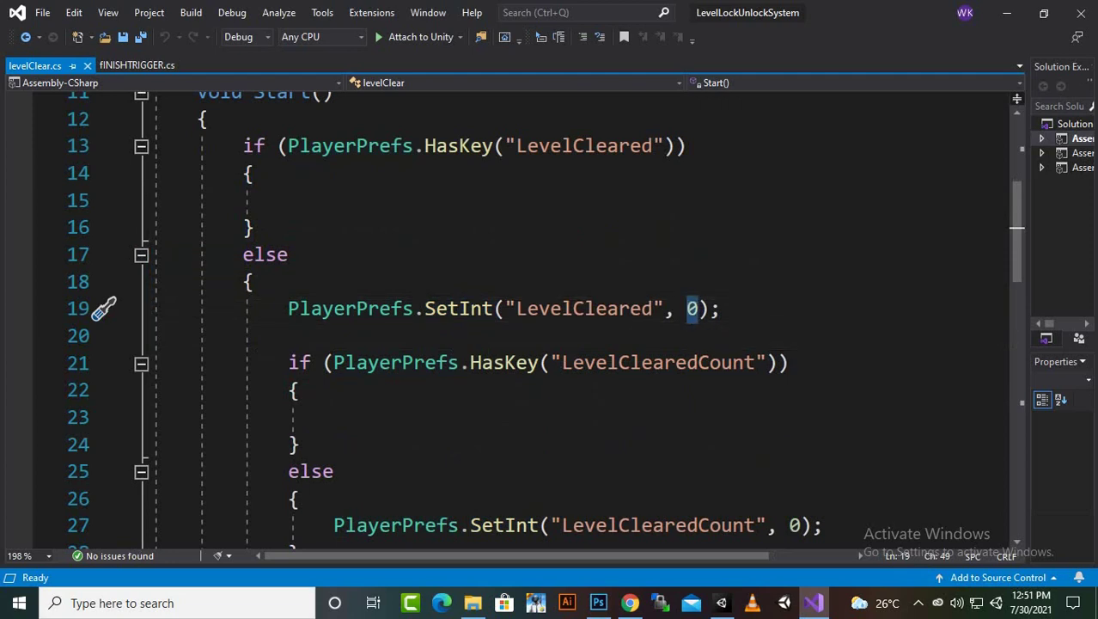
Step: Examine the nested PlayerPrefs check for the LevelClearedCount key and the SetInt call in its else branch
scroll(403, 365, "down", 2)
left_click(299, 200)
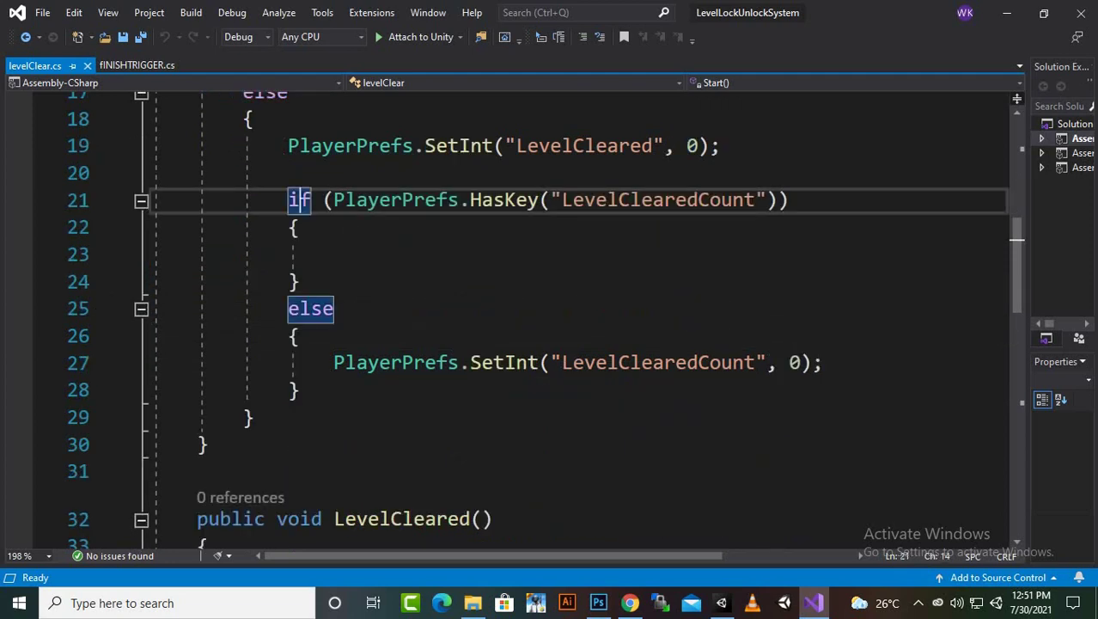
left_click(369, 199)
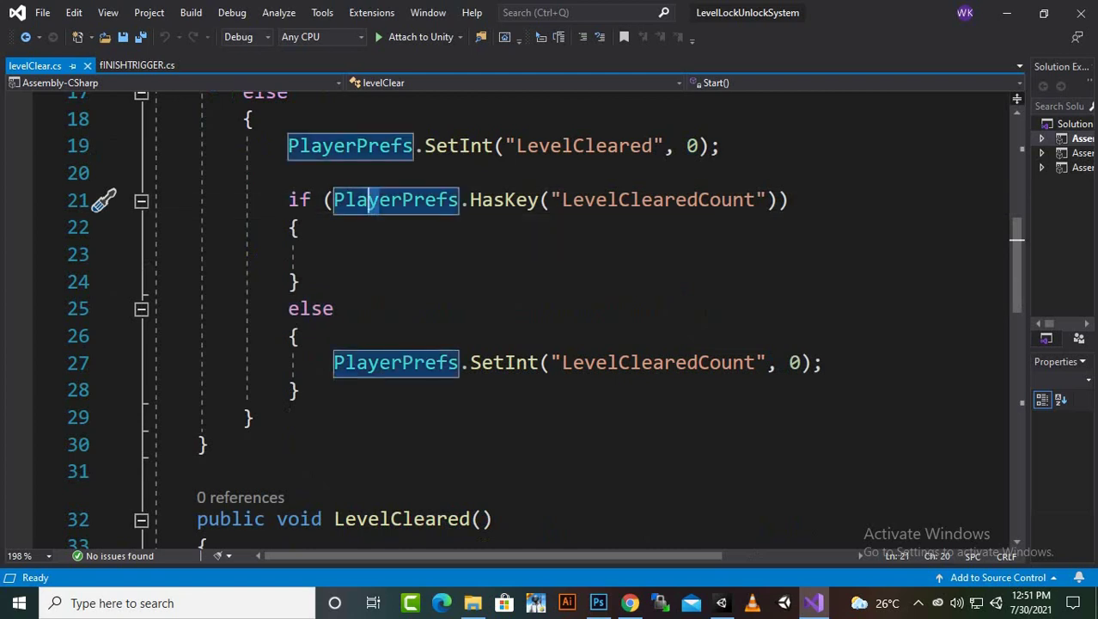
left_click(630, 200)
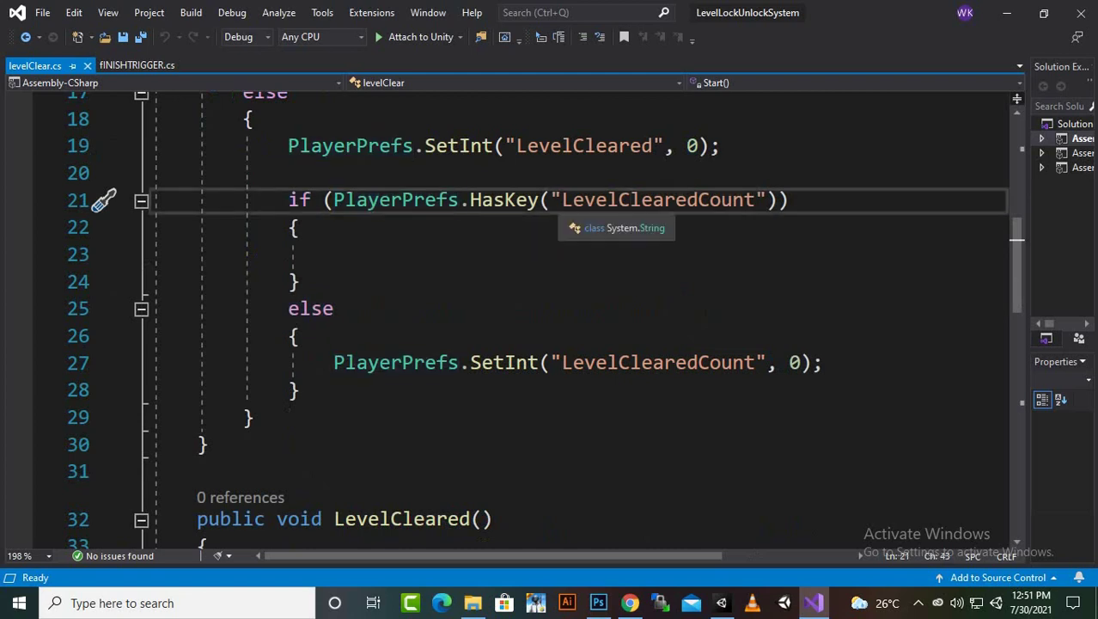
left_click_drag(563, 199, 757, 199)
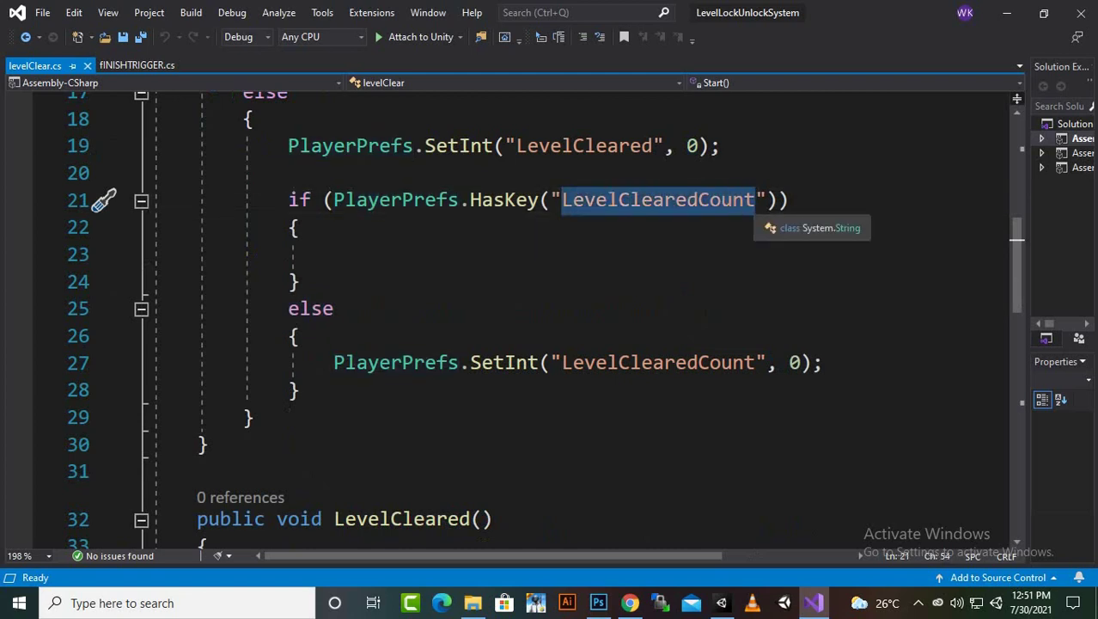
left_click(299, 282)
scroll(299, 282, "down", 1)
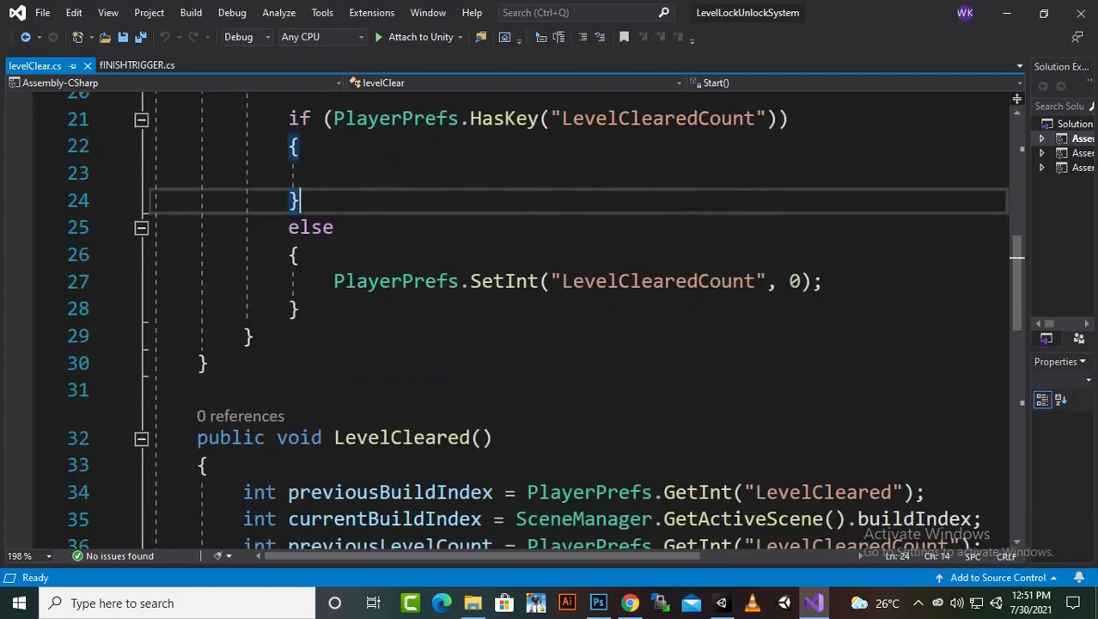
left_click(299, 255)
left_click_drag(481, 282, 812, 282)
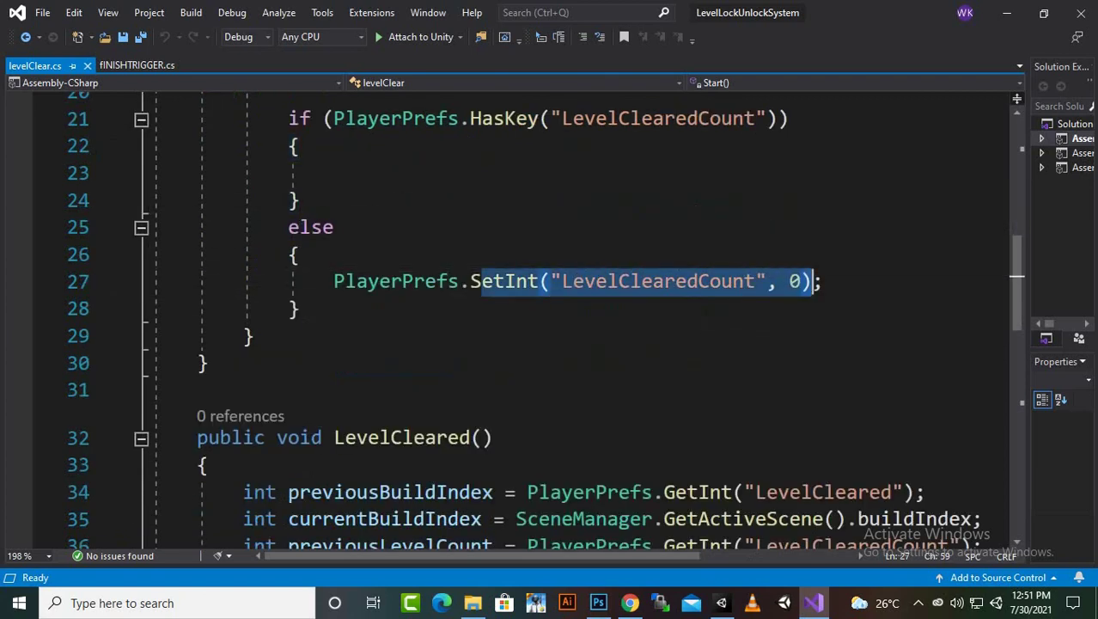
Step: Examine the LevelCleared method's signature and its three int variable declarations
scroll(812, 281, "down", 4)
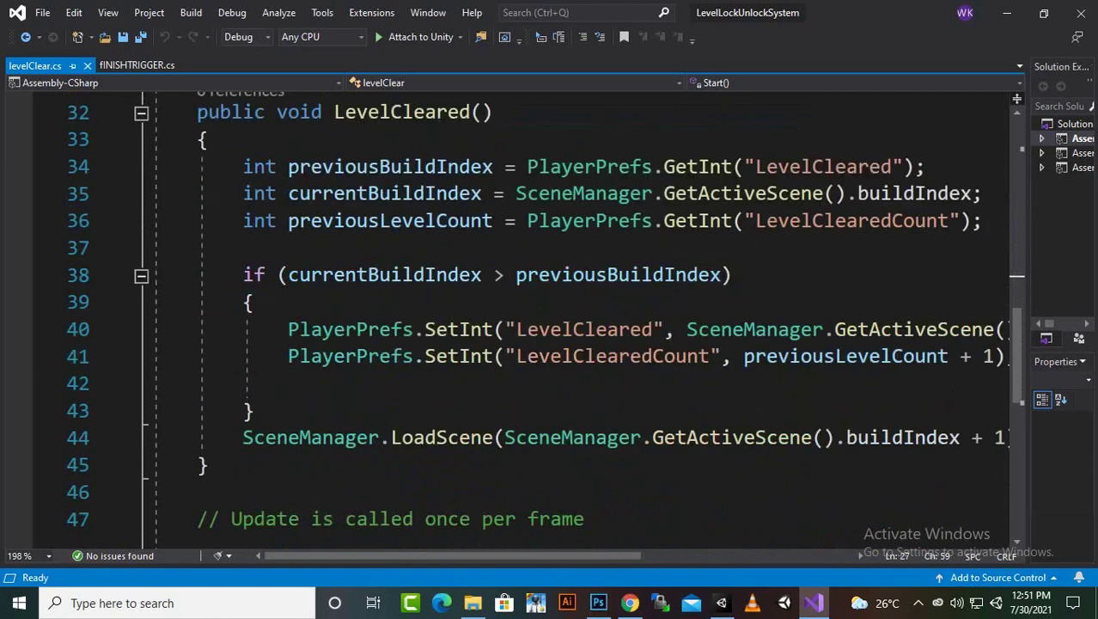
scroll(812, 281, "up", 1)
left_click(299, 193)
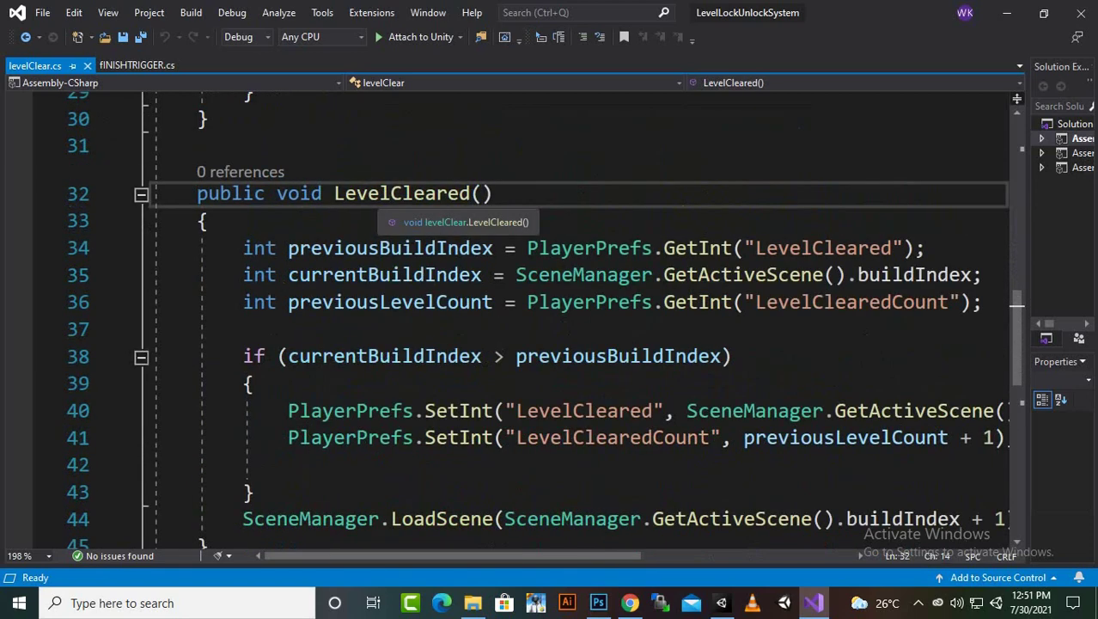
left_click(288, 248)
left_click_drag(244, 247, 277, 302)
left_click(274, 329)
left_click(265, 248)
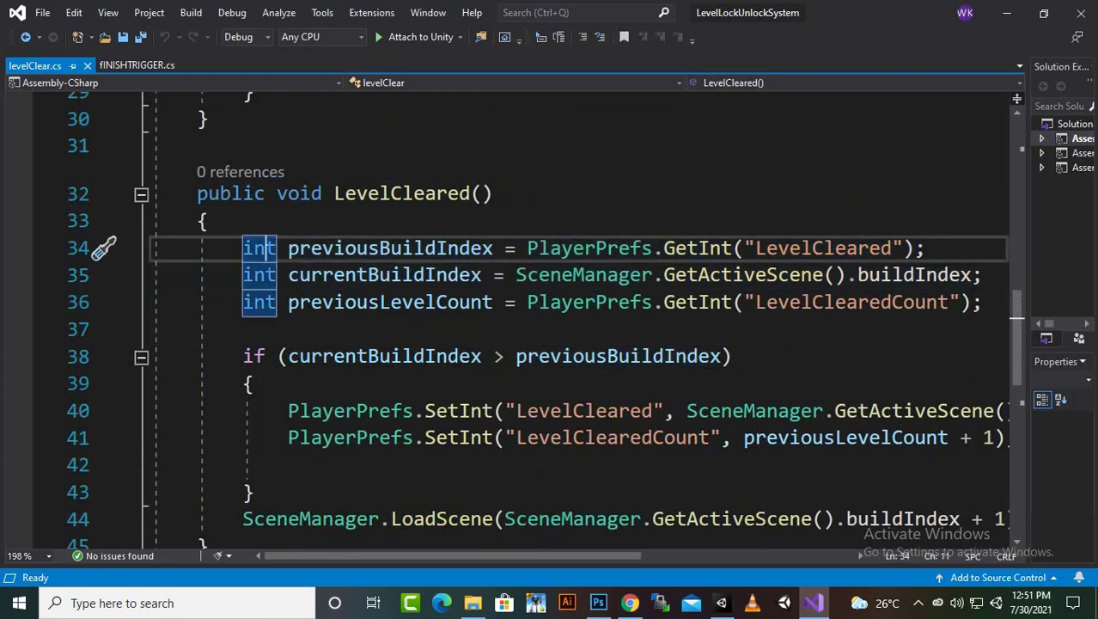
Step: Examine the previousBuildIndex declaration and its PlayerPrefs.GetInt call for the LevelCleared key
left_click_drag(506, 249, 250, 227)
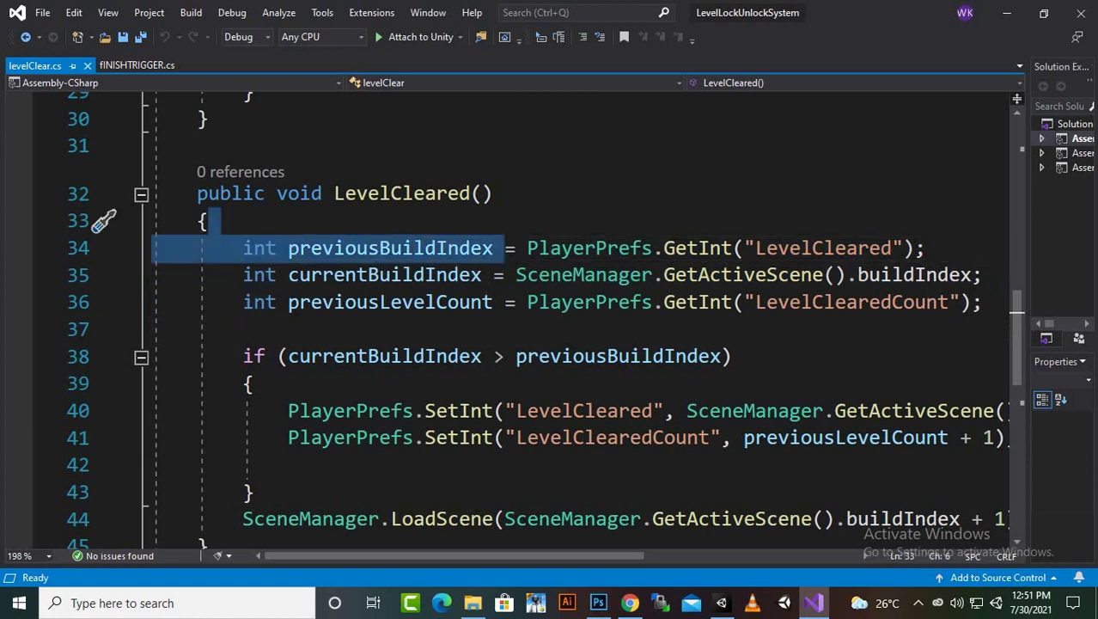
left_click(653, 249)
left_click(721, 249)
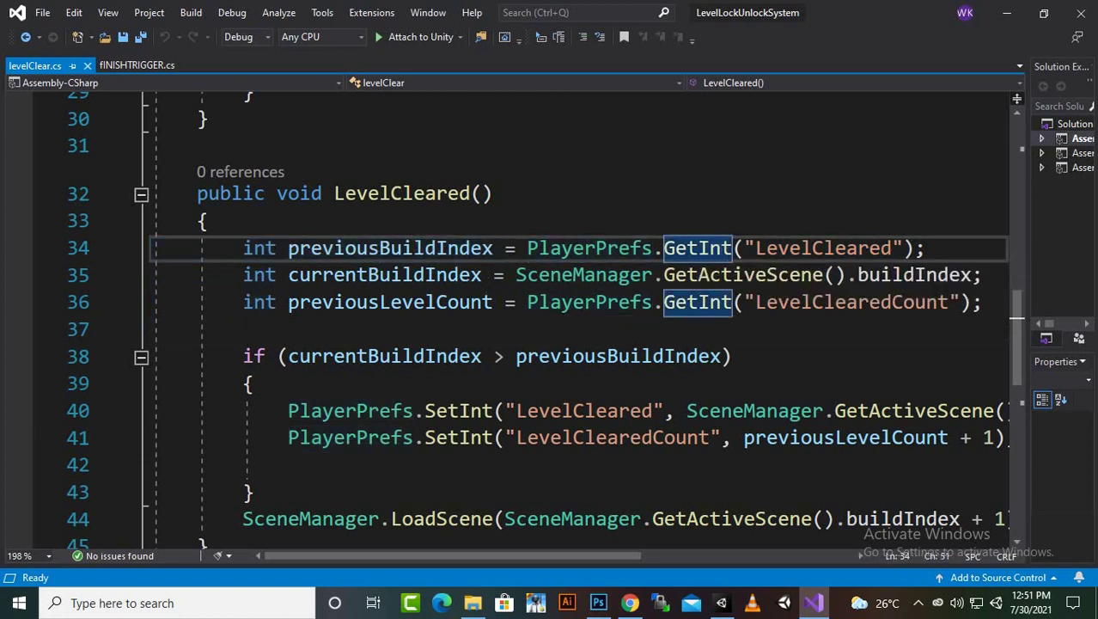
left_click(801, 249)
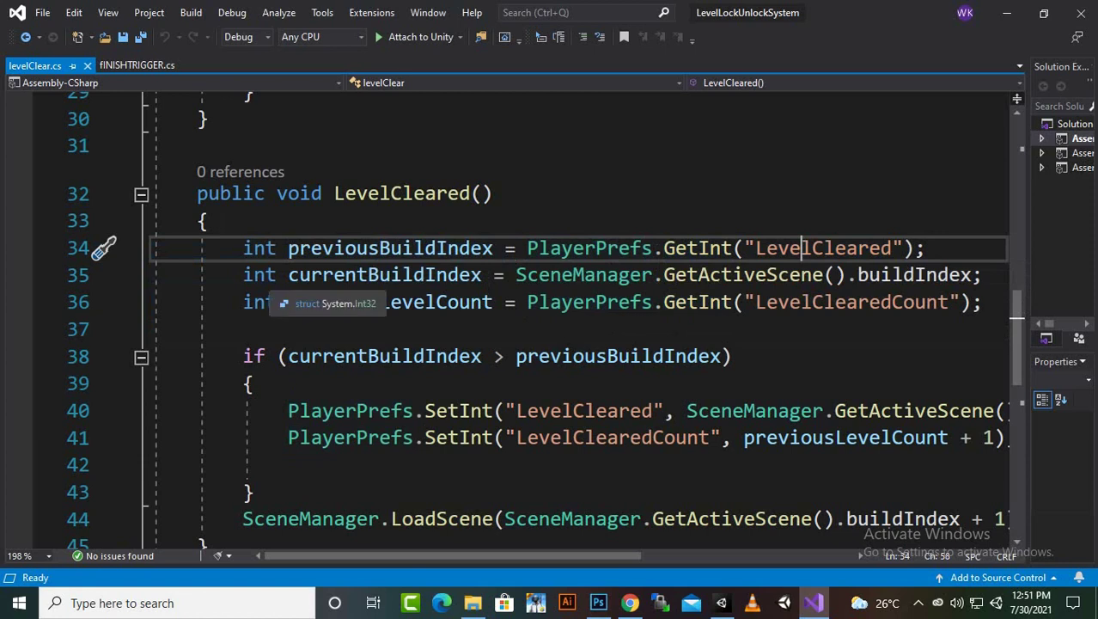
Step: Examine the currentBuildIndex declaration, which uses the active scene's buildIndex from SceneManager
left_click(266, 275)
left_click(369, 275)
left_click(654, 275)
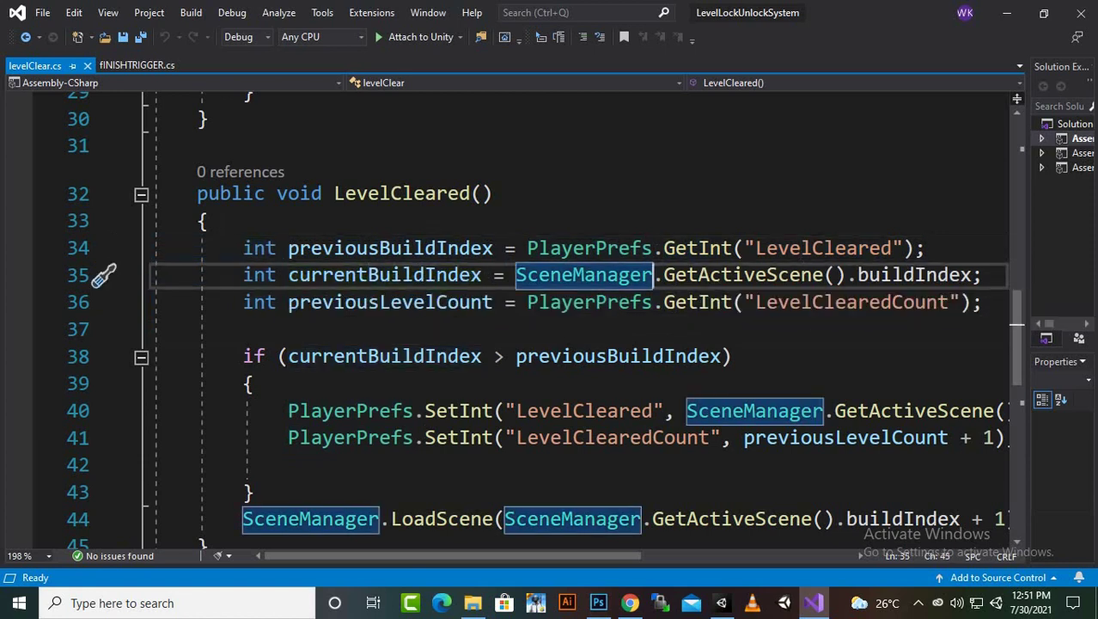
left_click_drag(981, 274, 209, 274)
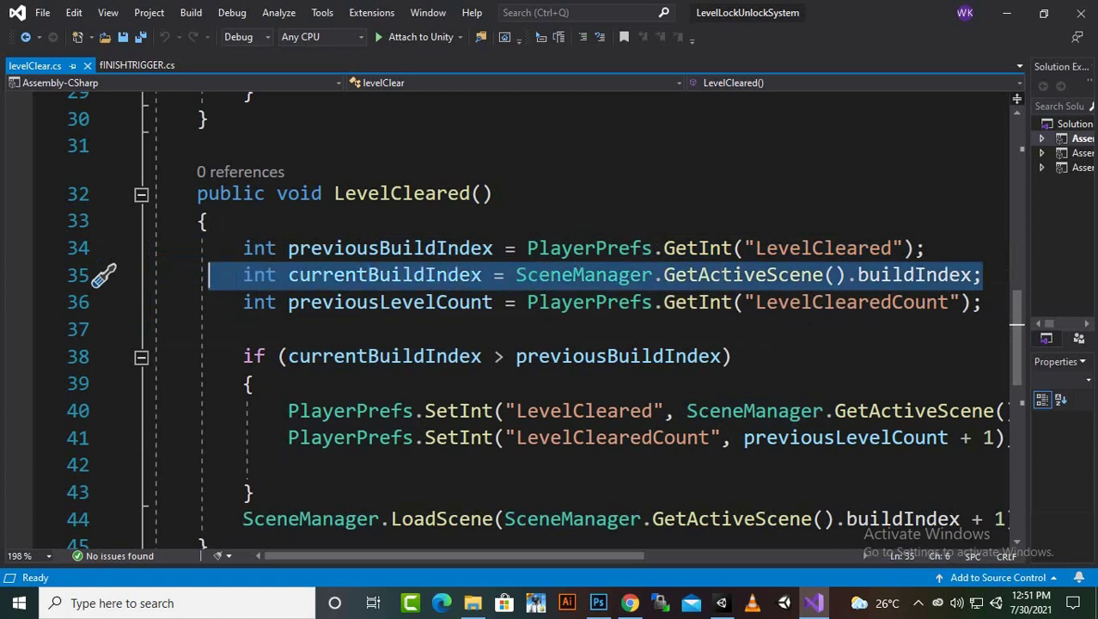
Step: Examine the previousLevelCount declaration and its PlayerPrefs.GetInt call for the LevelClearedCount key
left_click(277, 302)
left_click(427, 303)
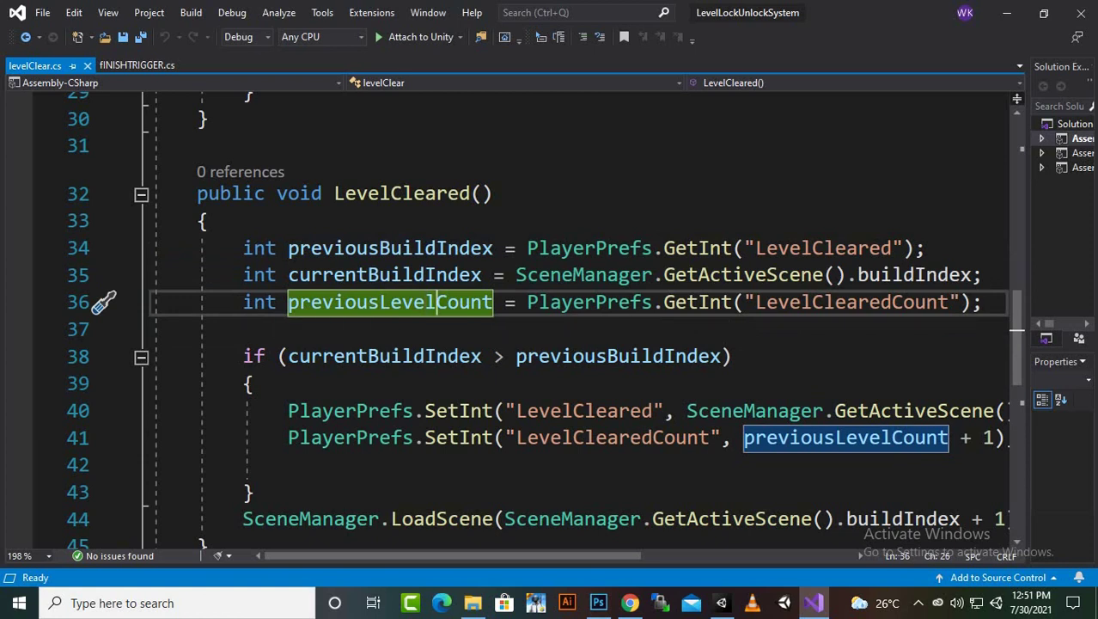
left_click_drag(848, 302, 948, 302)
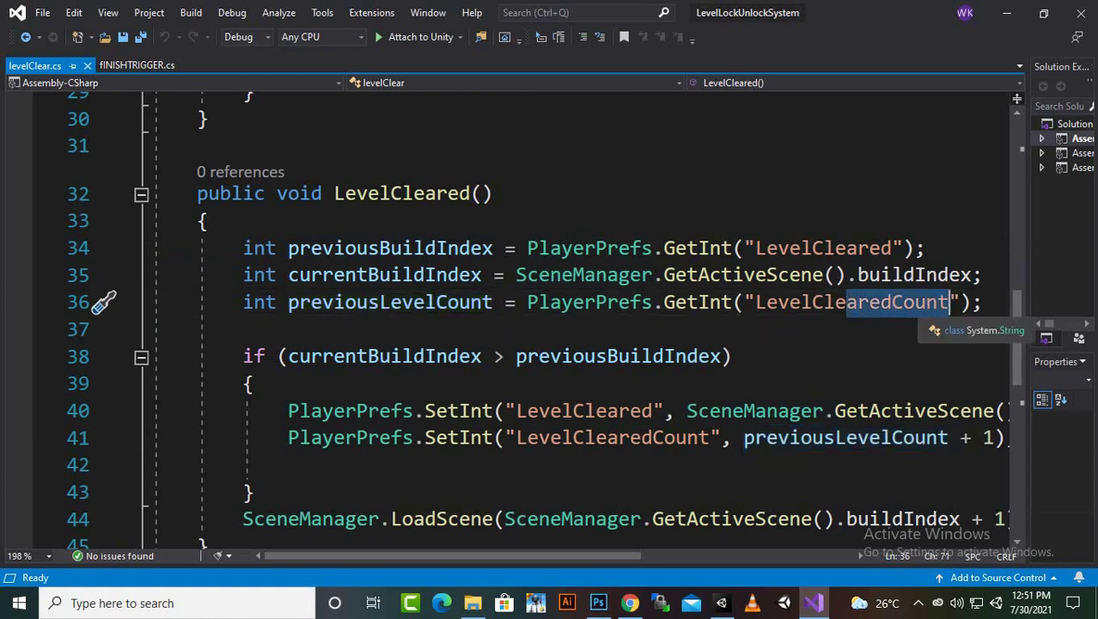
left_click(905, 302)
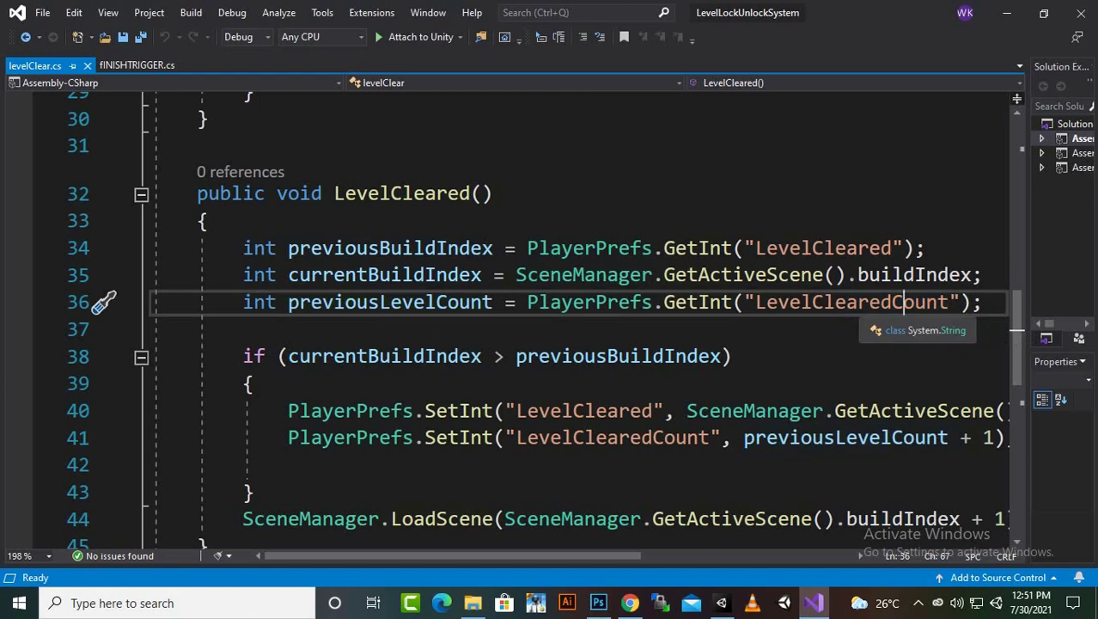
left_click(791, 302)
Step: Compare the LevelCleared key read in the LevelCleared method with the keys used in Start
left_click(790, 248)
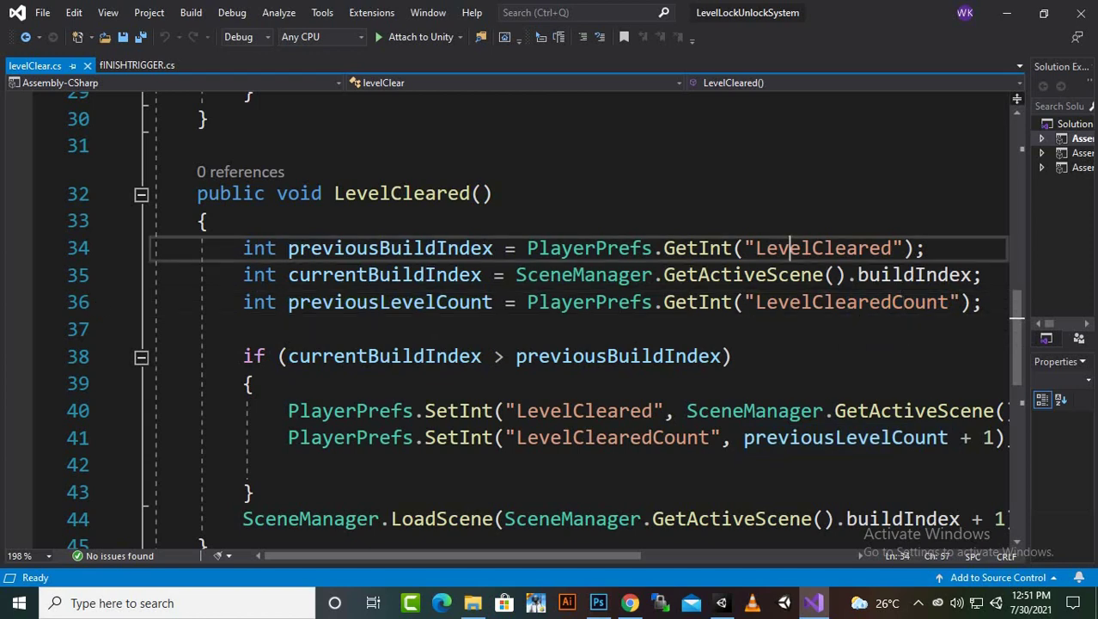
scroll(791, 258, "up", 4)
left_click(618, 201)
left_click(562, 146)
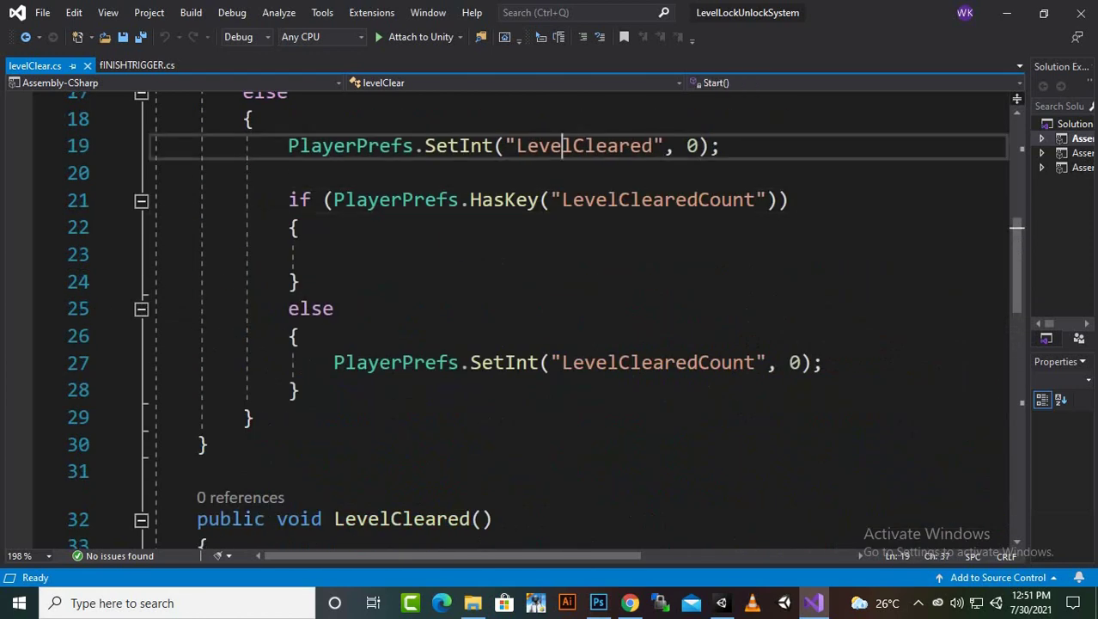
Step: Examine the if condition in LevelCleared that compares currentBuildIndex with previousBuildIndex
scroll(602, 343, "down", 7)
scroll(550, 327, "up", 2)
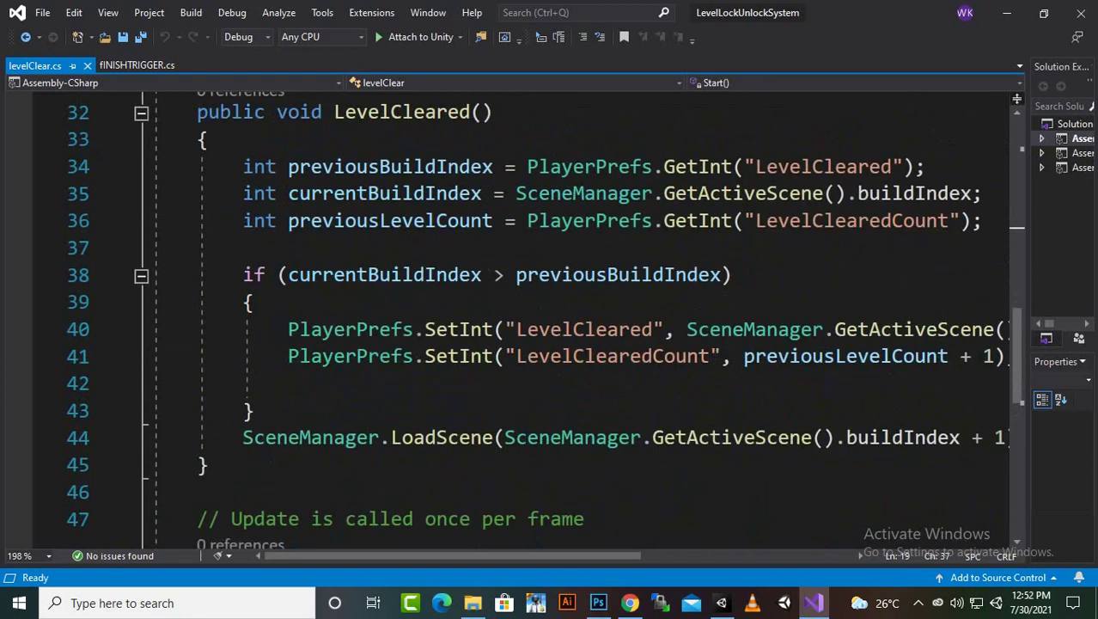
left_click(289, 275)
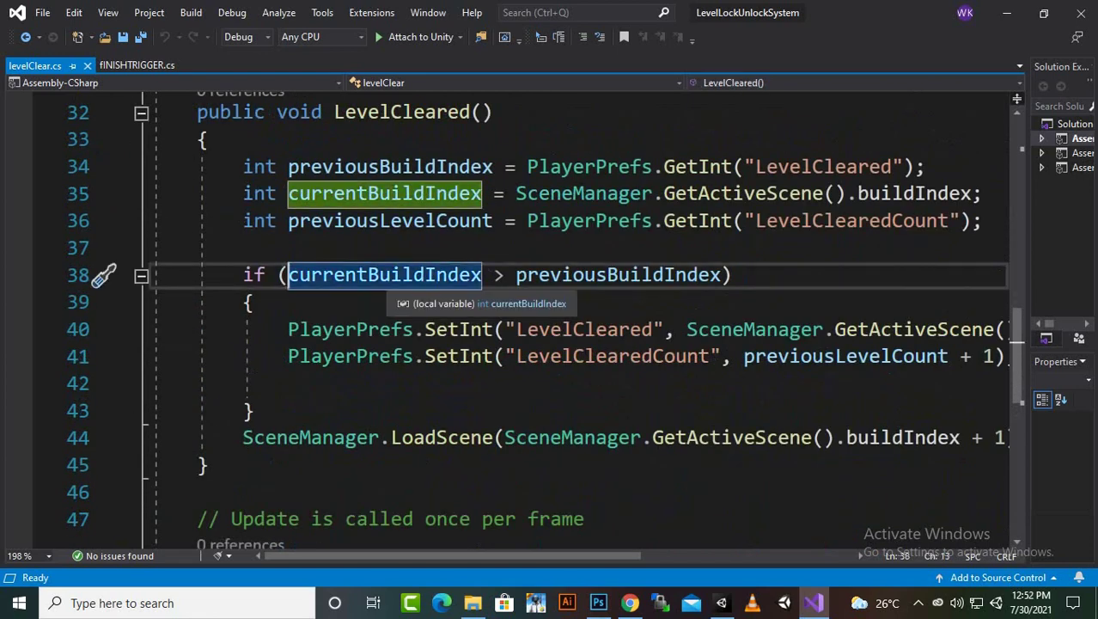
left_click(619, 275)
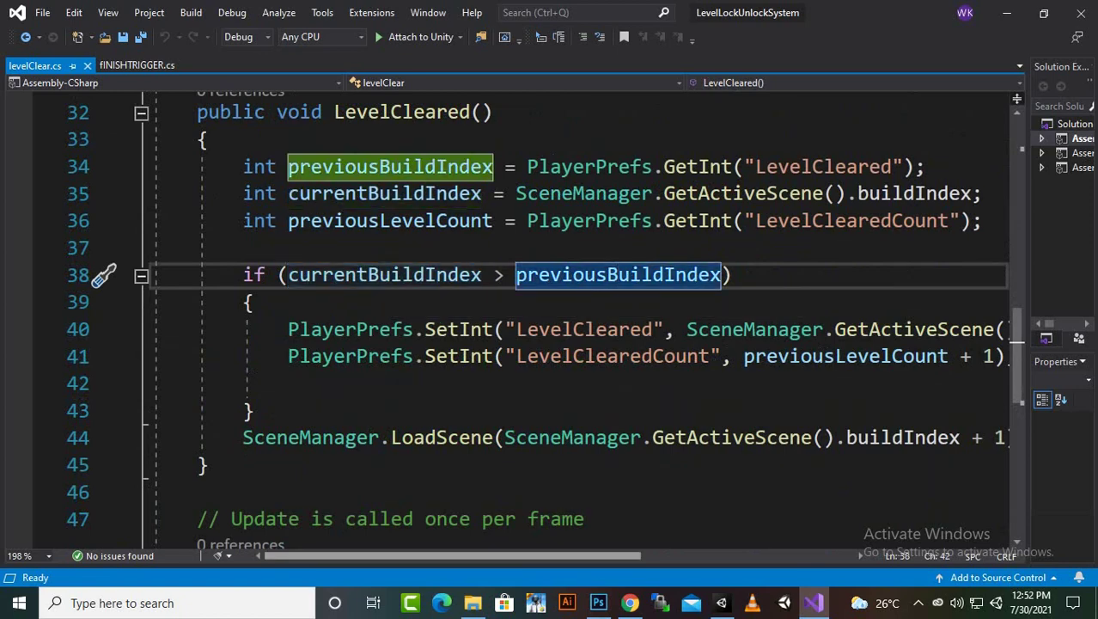
scroll(584, 327, "right", 3)
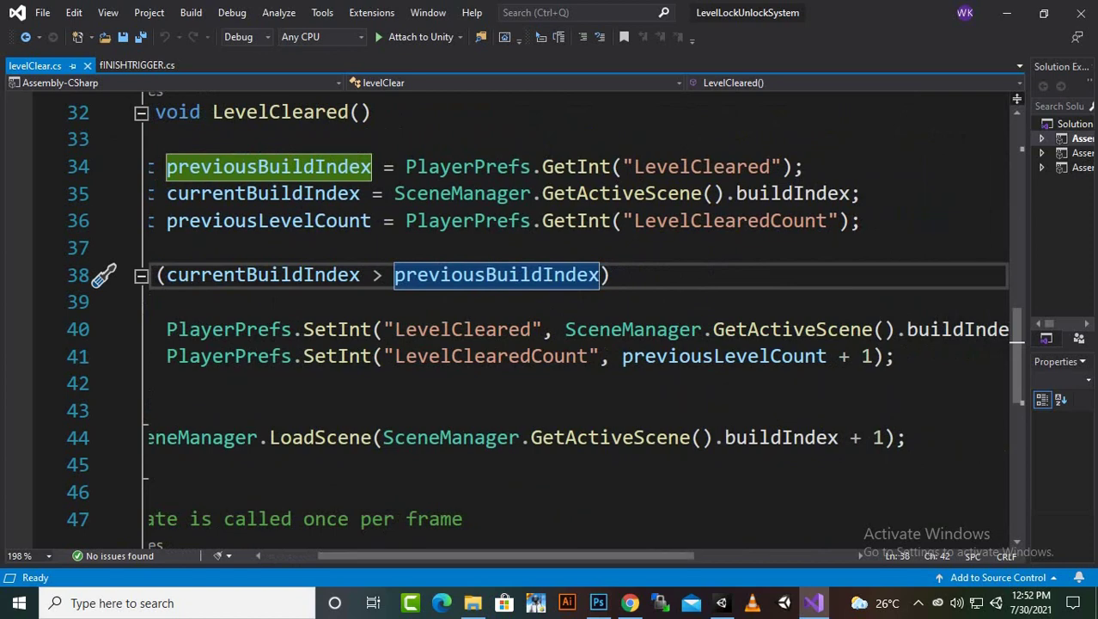
Step: Examine the SceneManager.LoadScene call and its buildIndex + 1 argument at the end of LevelCleared
left_click_drag(885, 438, 158, 416)
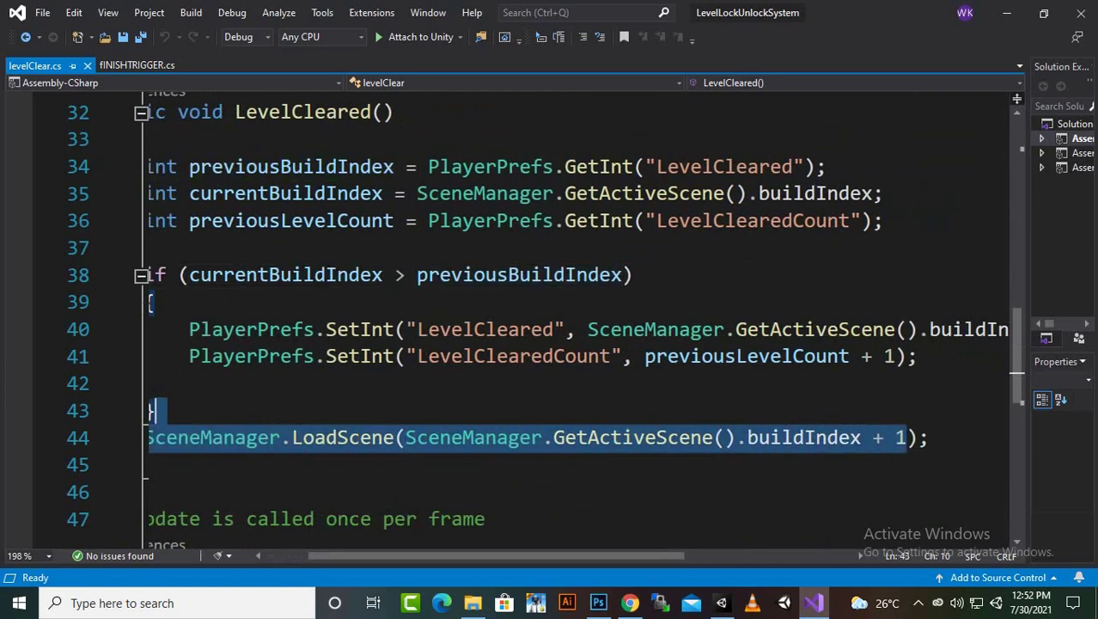
left_click(691, 439)
left_click(816, 438)
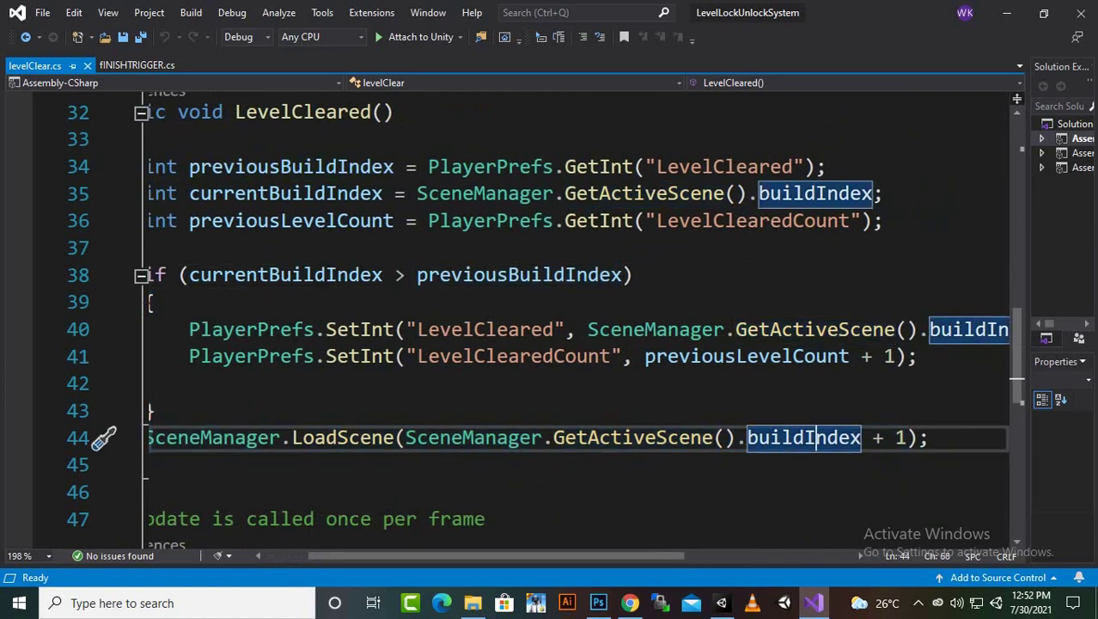
key("Right")
key("Right")
key("Right")
key("Right")
key("Right")
key("Right")
key("Right")
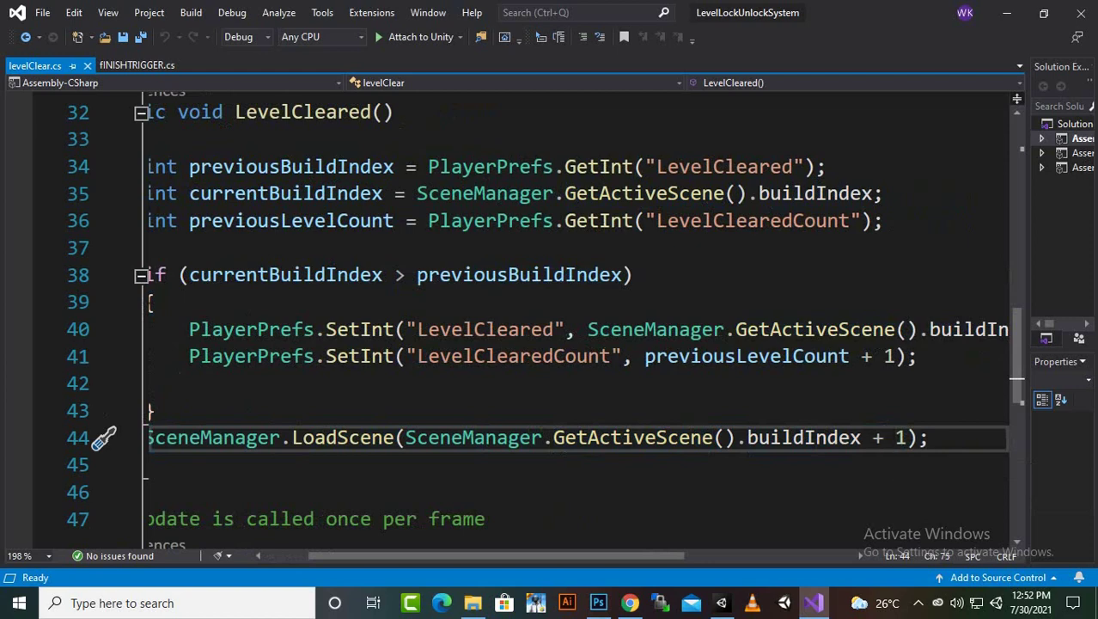
Step: Examine the PlayerPrefs.SetInt call inside the if block that stores the active scene's buildIndex under the LevelCleared key
scroll(103, 437, "left", 2)
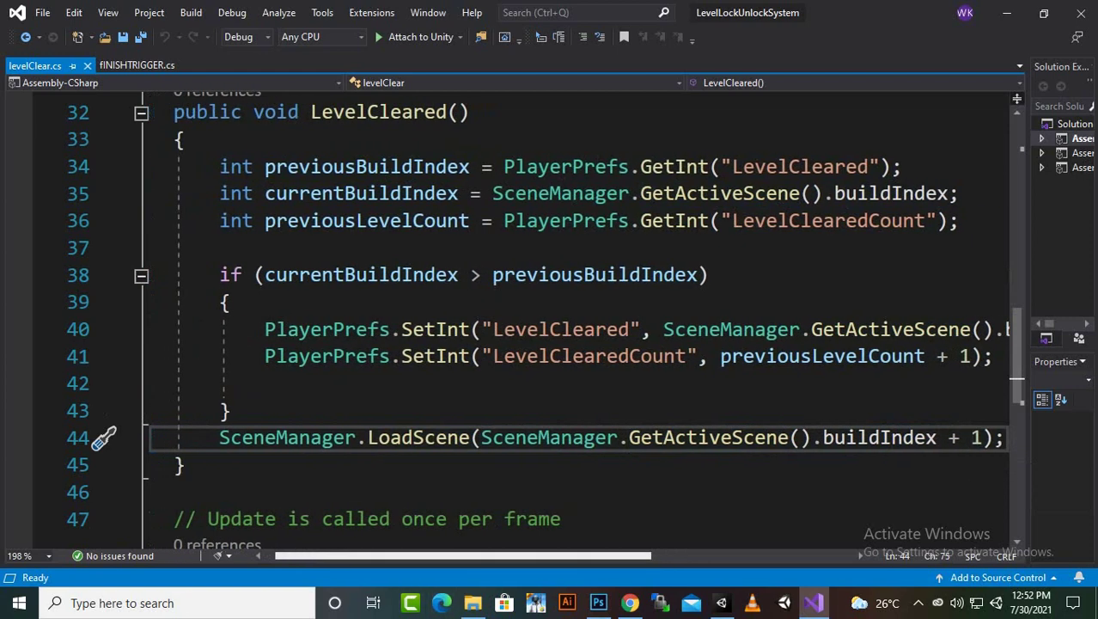
scroll(103, 437, "right", 1)
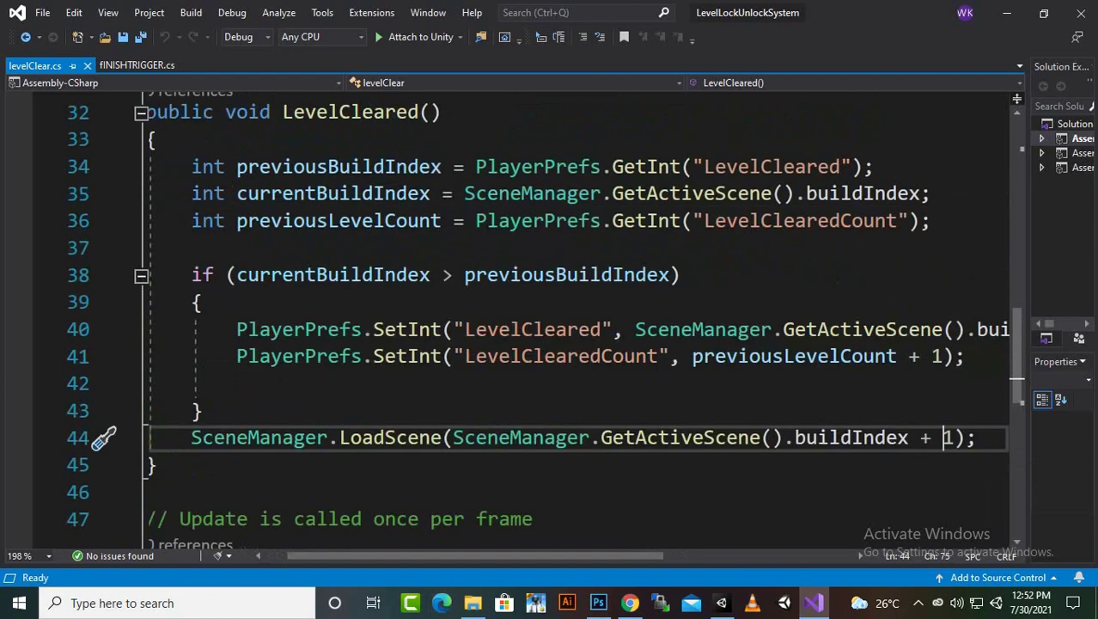
scroll(103, 437, "right", 1)
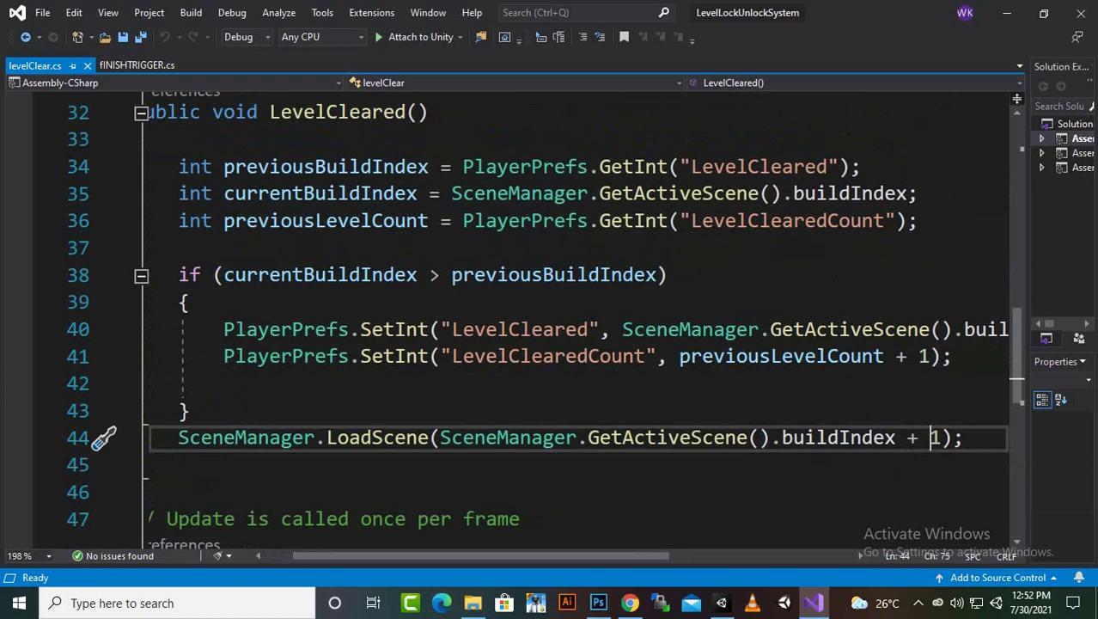
scroll(103, 437, "right", 10)
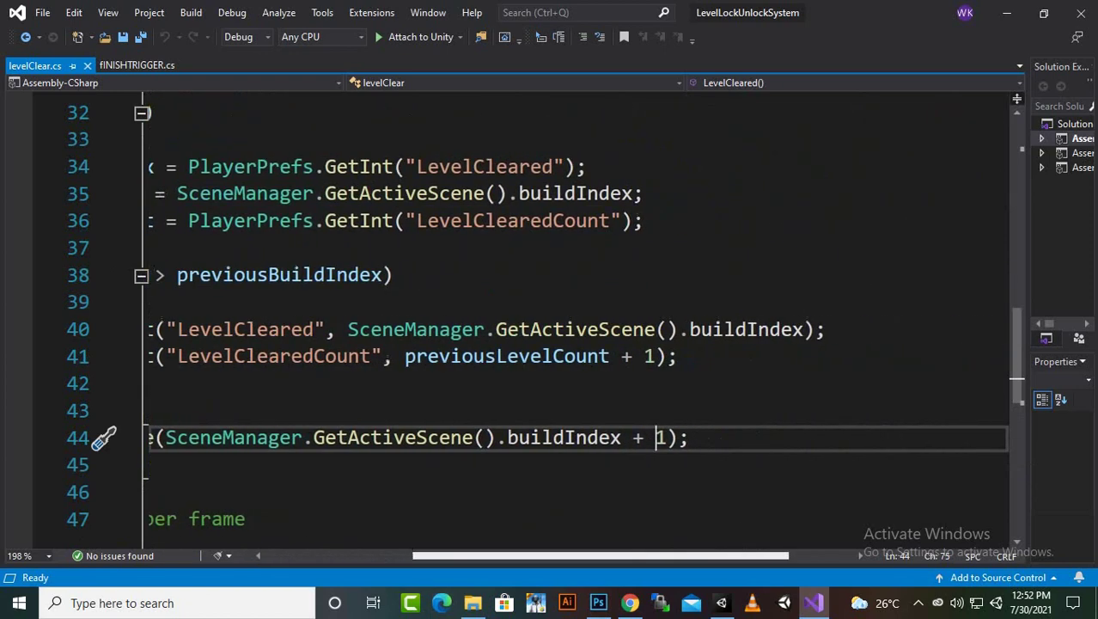
scroll(103, 438, "left", 6)
scroll(103, 437, "left", 2)
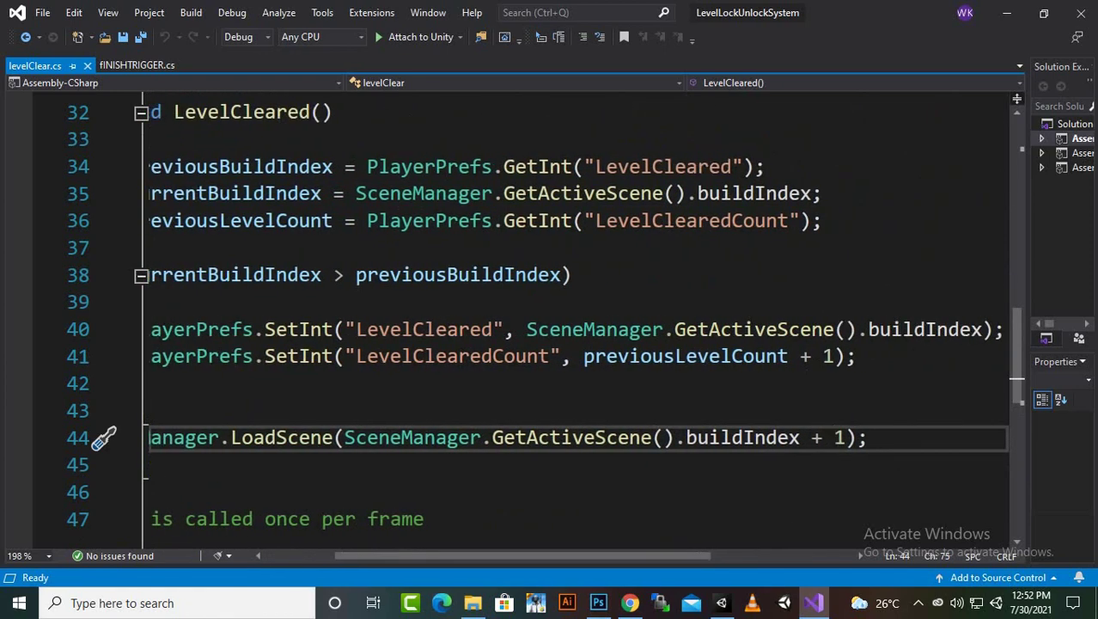
left_click(334, 330)
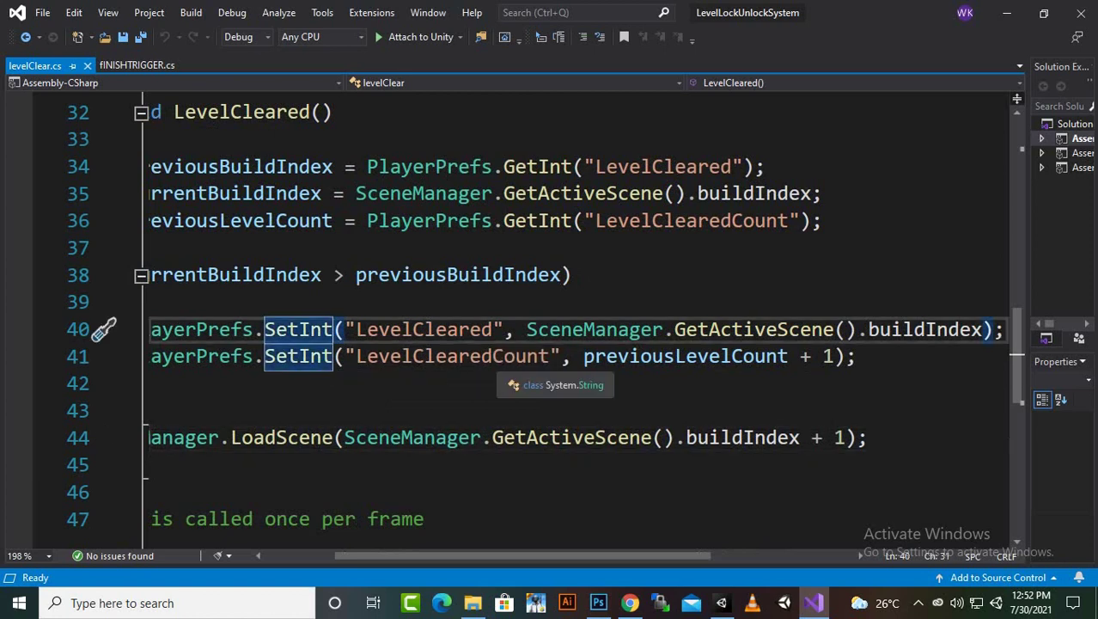
left_click(458, 330)
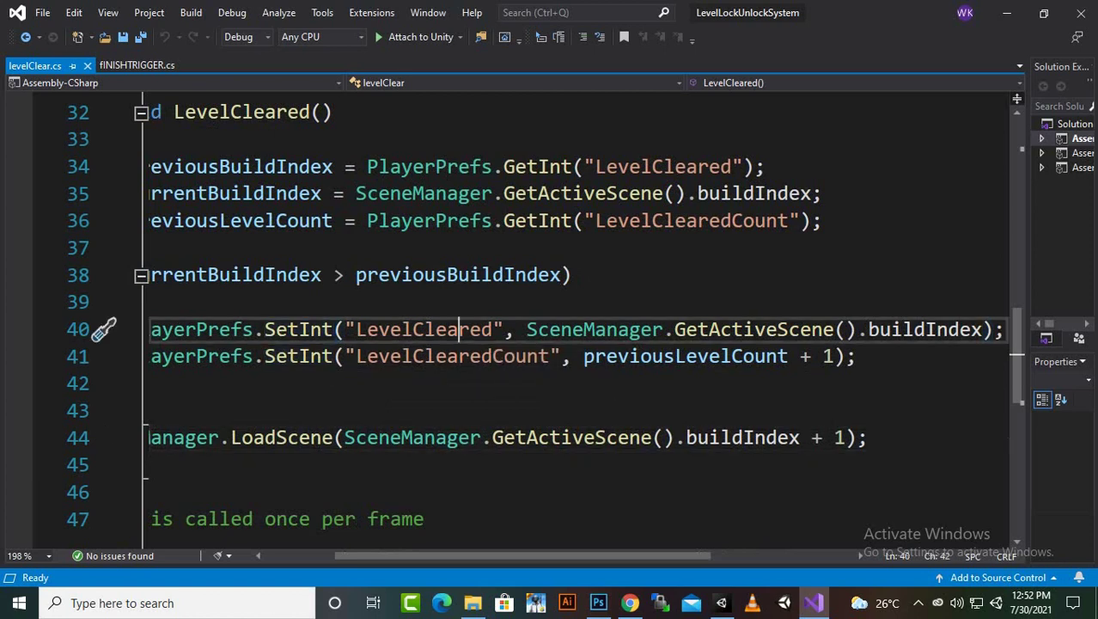
left_click(901, 329)
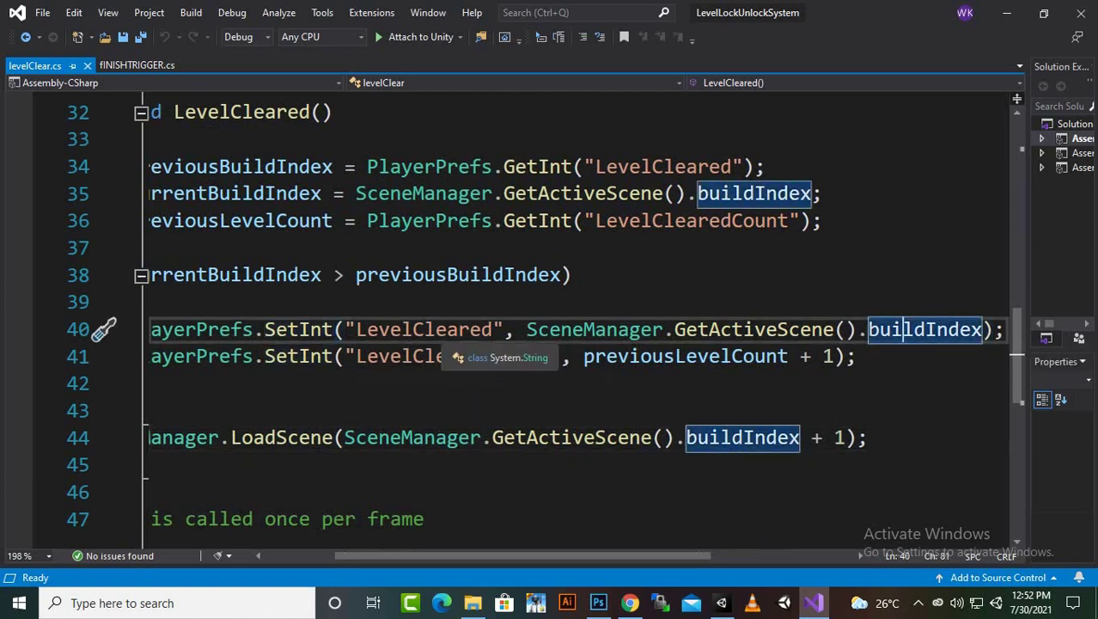
left_click(436, 329)
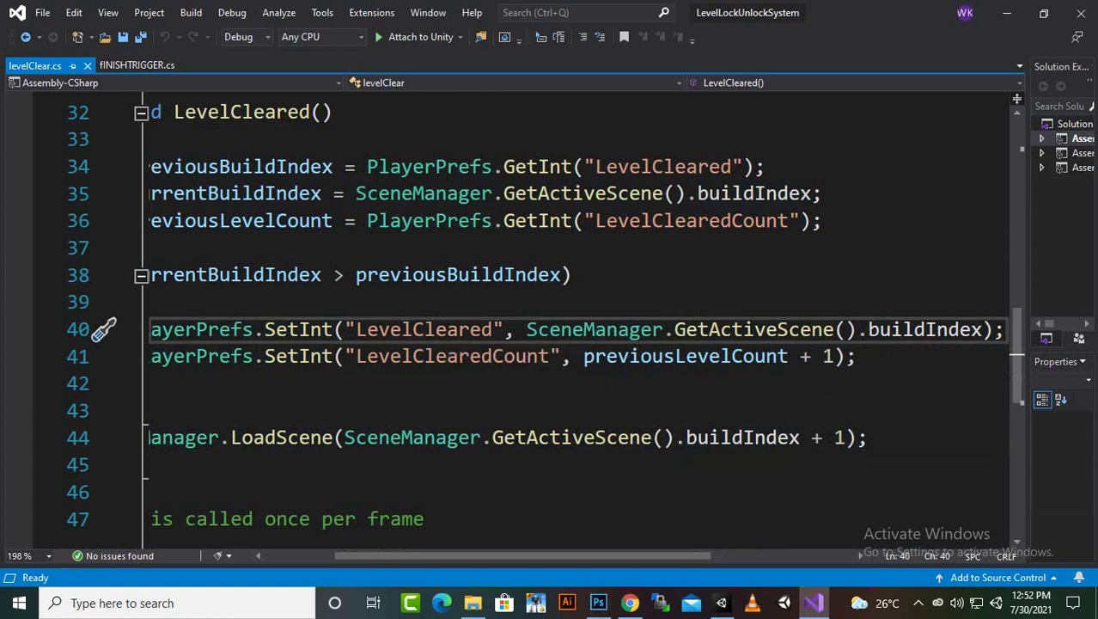
key("shift+Left")
key("shift+Left")
key("shift+Left")
key("shift+Left")
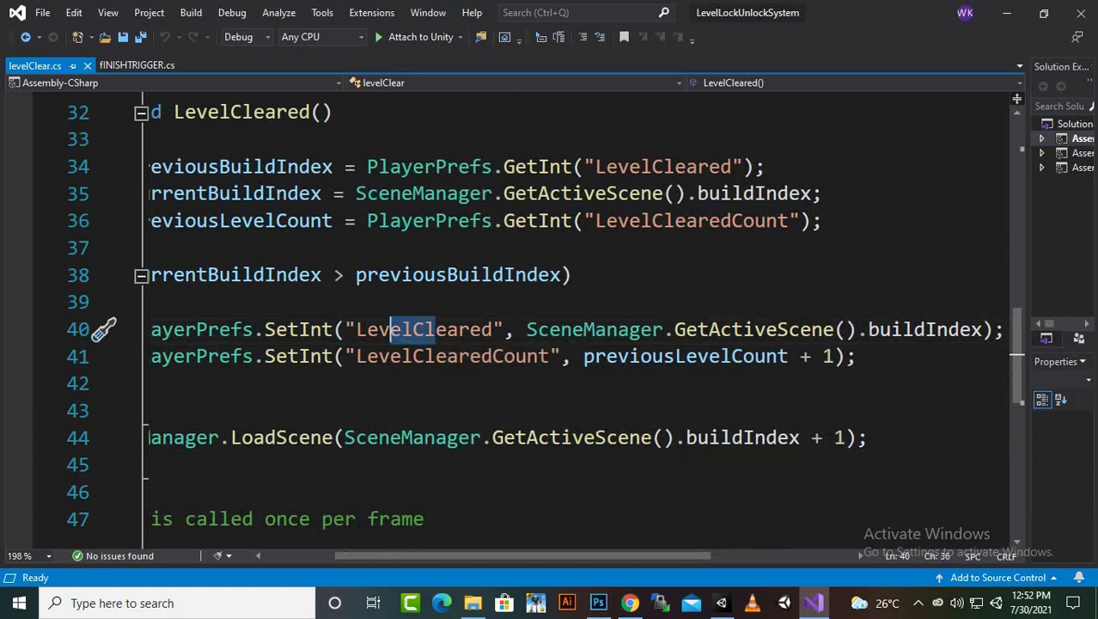
Step: Examine the PlayerPrefs.SetInt call that stores previousLevelCount + 1 under the LevelClearedCount key
left_click(219, 356)
left_click_drag(391, 356, 539, 356)
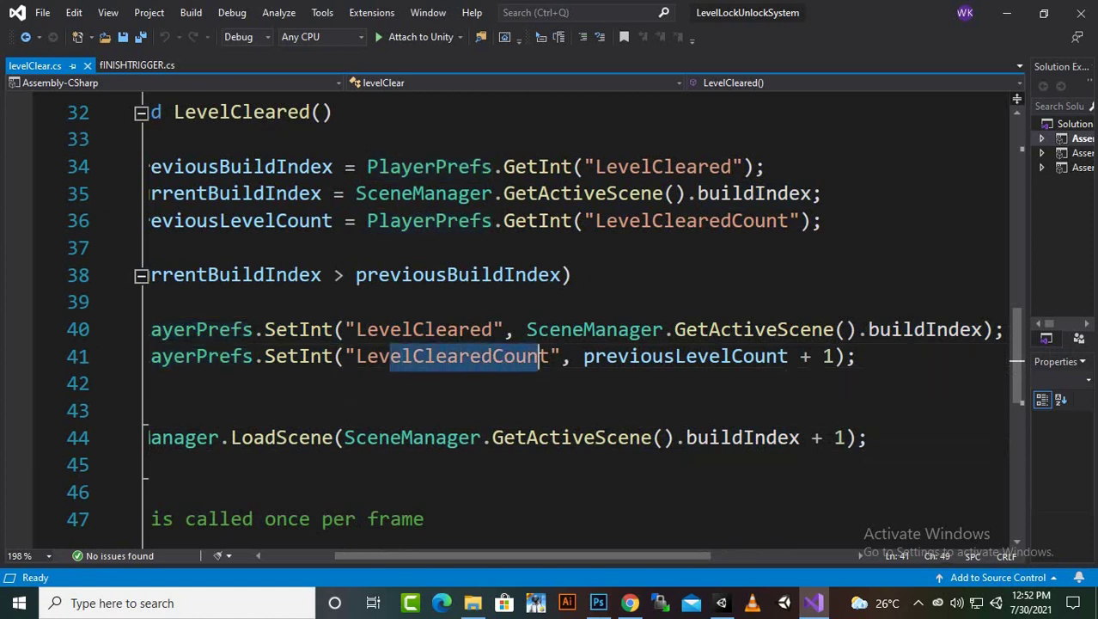
left_click(710, 357)
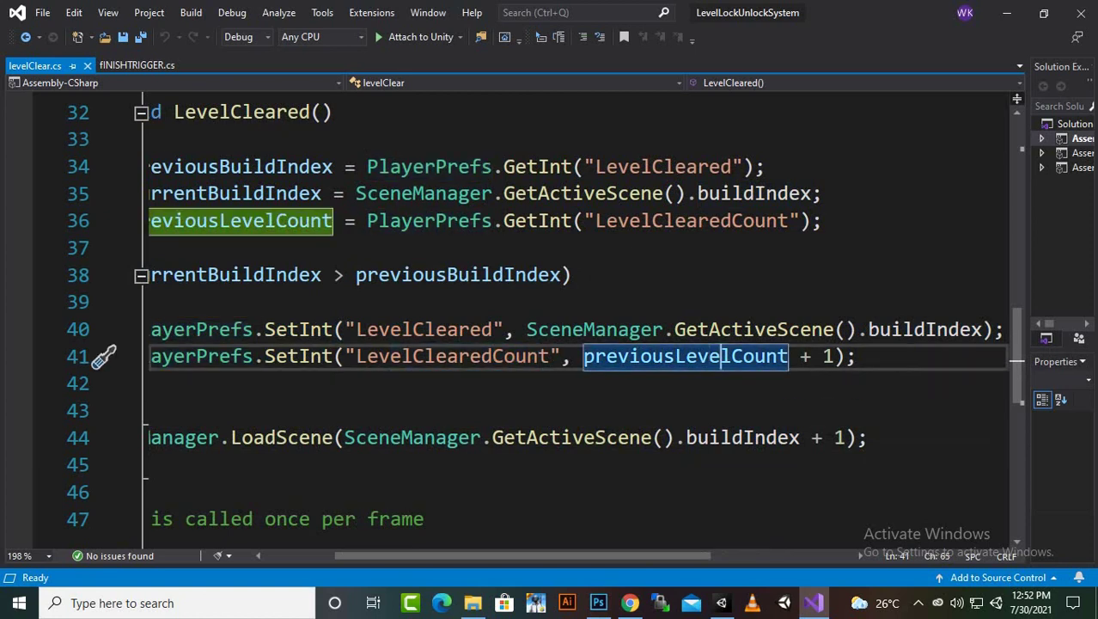
left_click_drag(833, 355, 663, 355)
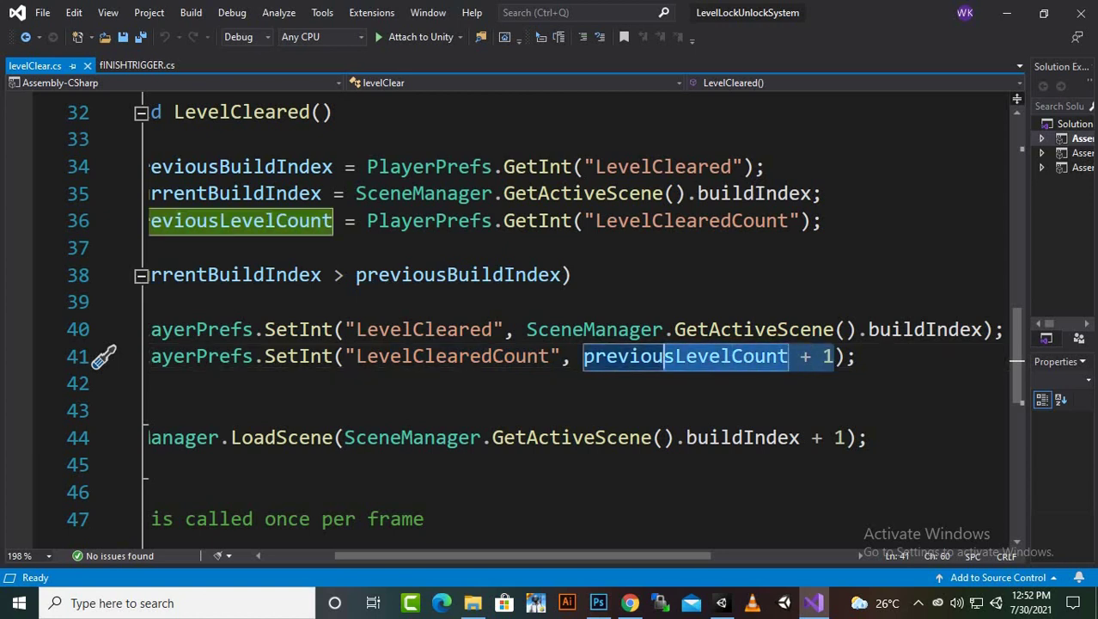
key("Down")
key("Down")
left_click_drag(402, 356, 518, 355)
left_click(519, 383)
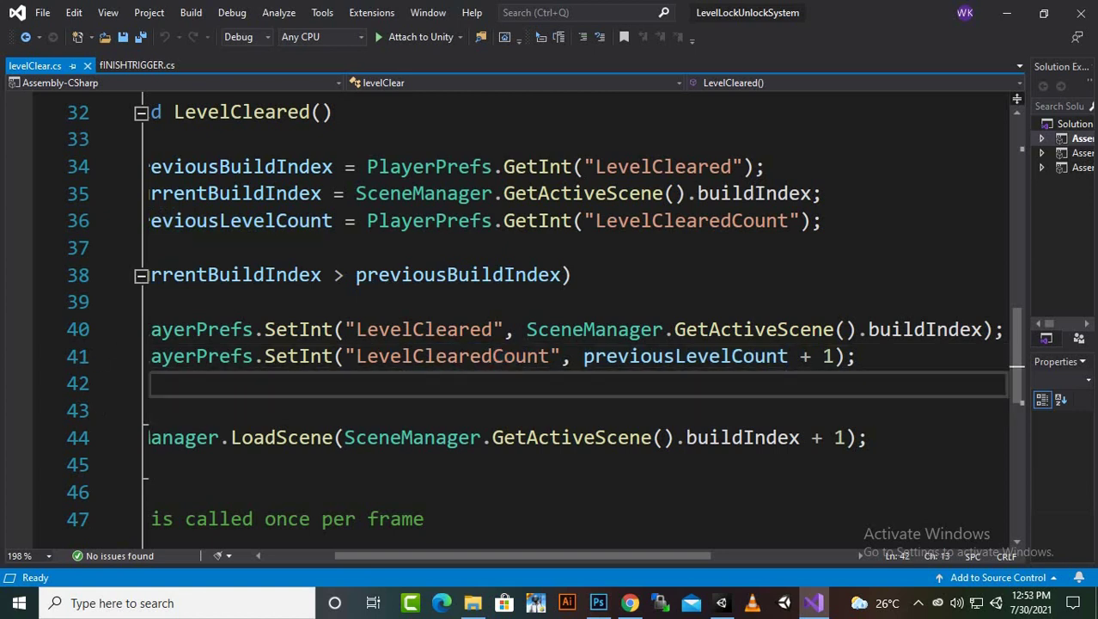
left_click(483, 356)
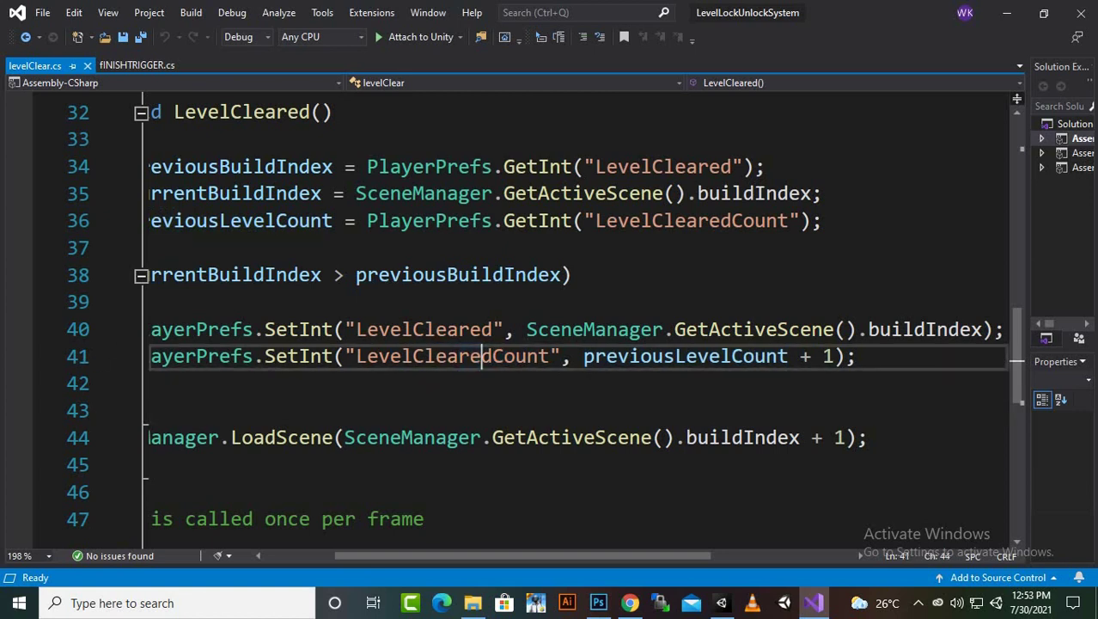
Step: Examine the previousLevelCount + 1 argument of the second SetInt call in LevelCleared
left_click_drag(584, 355, 758, 356)
key("Down")
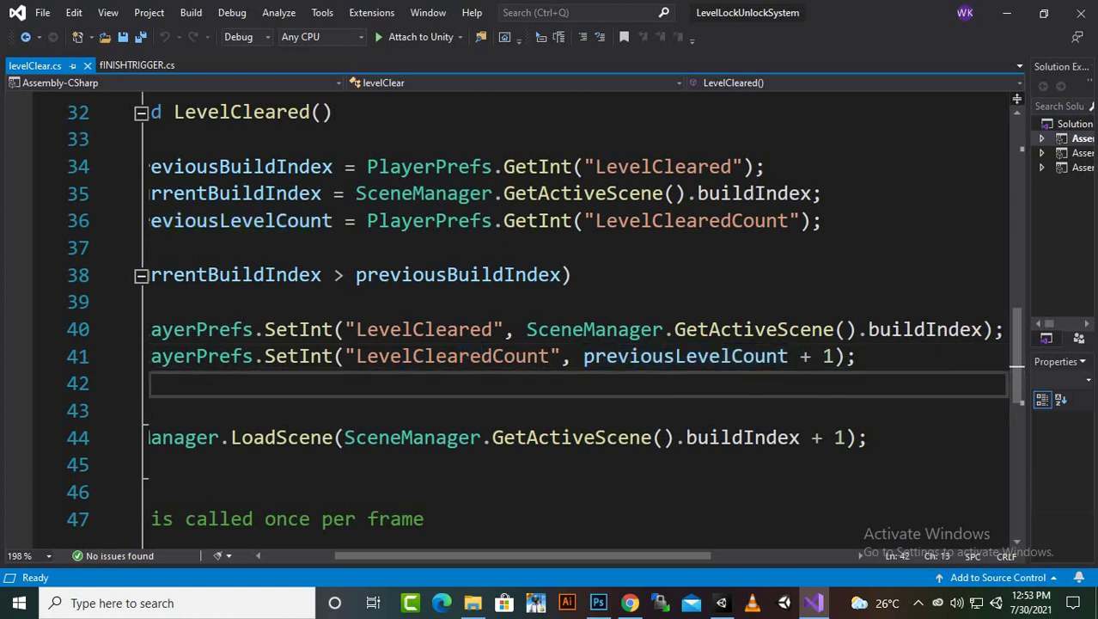
left_click(806, 356)
key("Right")
key("Right")
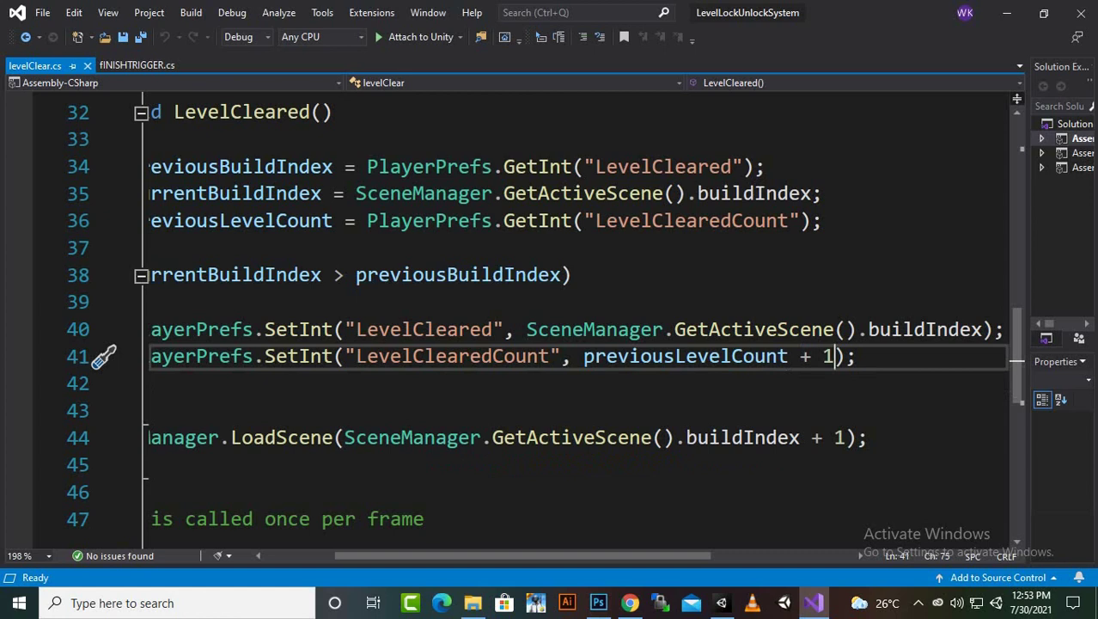
key("Left")
key("Left")
key("Left")
key("Left")
key("Left")
key("Left")
key("Left")
key("Left")
key("Left")
key("Left")
key("Left")
key("Left")
key("Left")
key("Left")
key("Left")
key("Left")
key("Left")
key("Left")
key("Left")
key("ctrl+w")
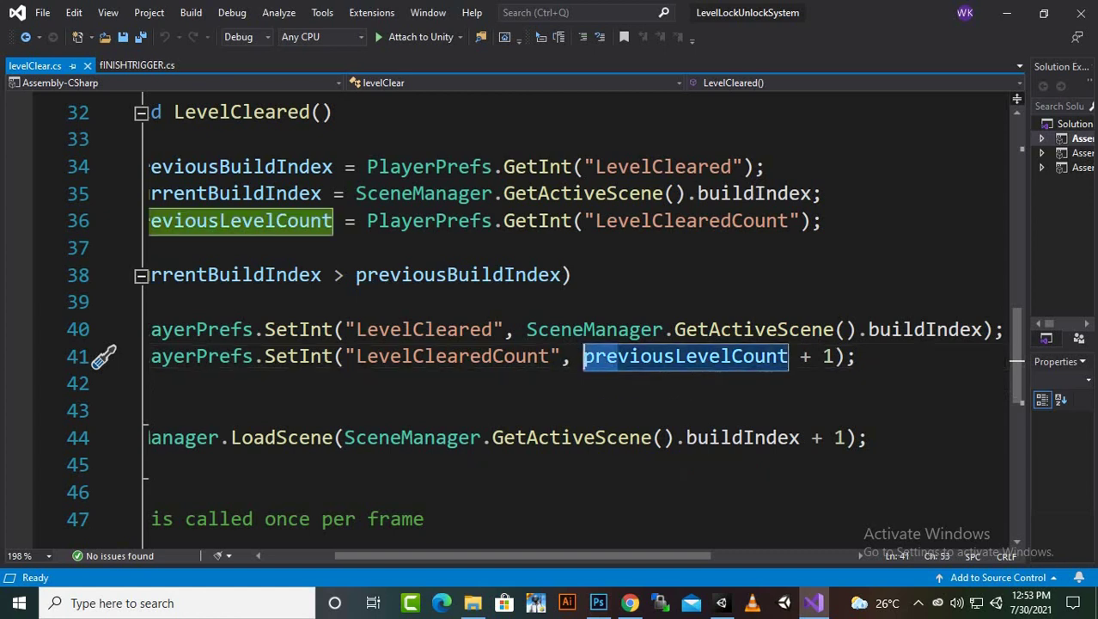
Step: Examine the LevelClearedCount key in the second SetInt call and the declaration of the public LevelCleared method
left_click(593, 411)
left_click_drag(549, 356, 356, 356)
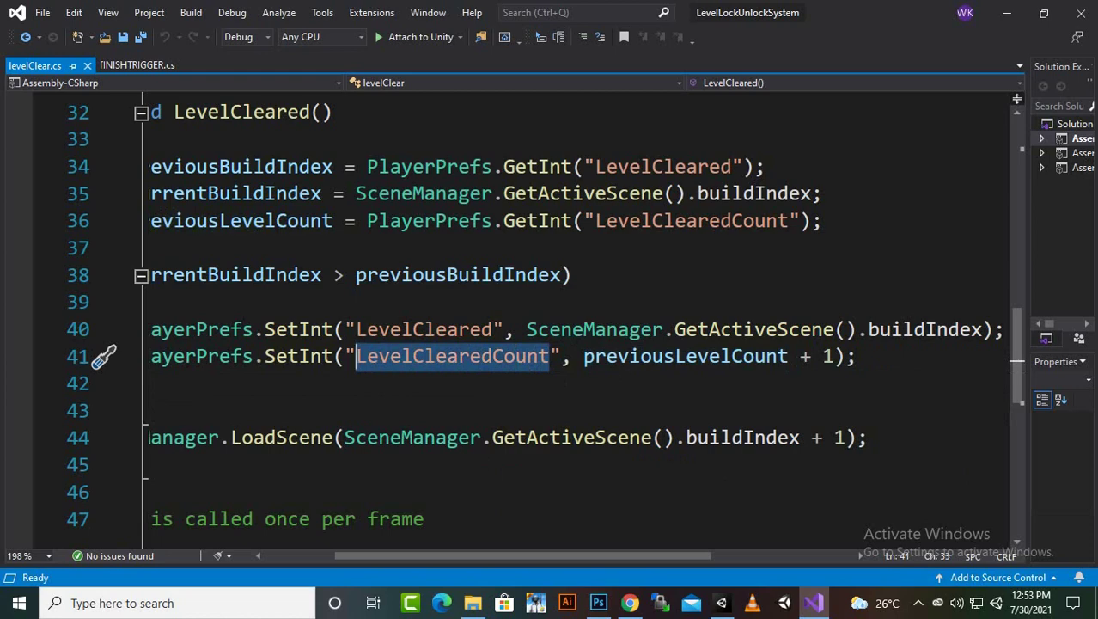
scroll(516, 318, "down", 1)
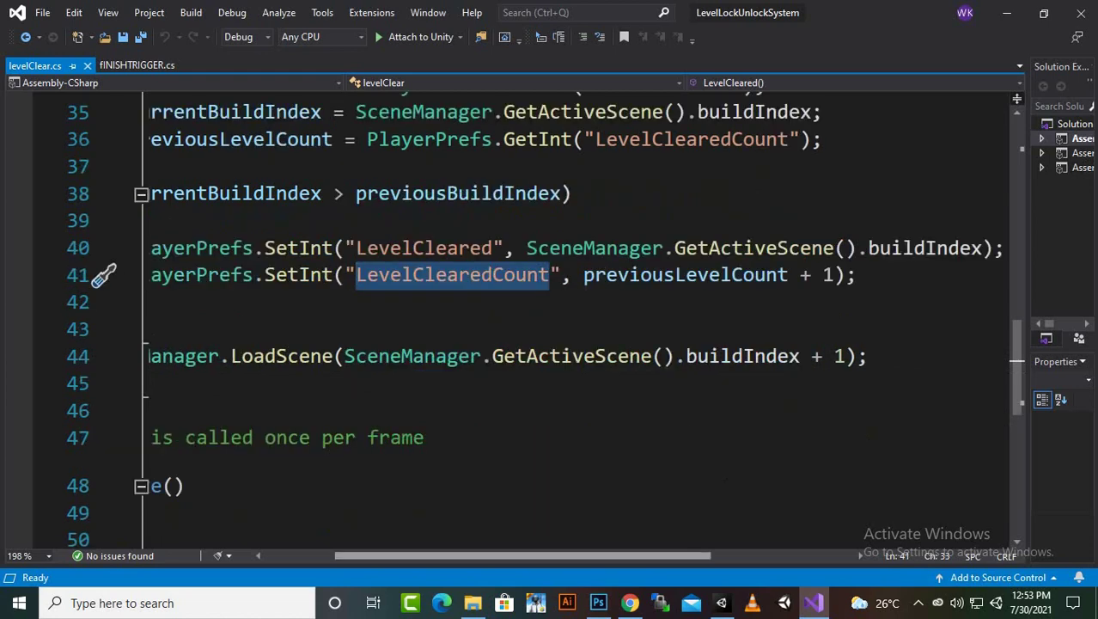
scroll(103, 274, "left", 2)
scroll(103, 274, "up", 4)
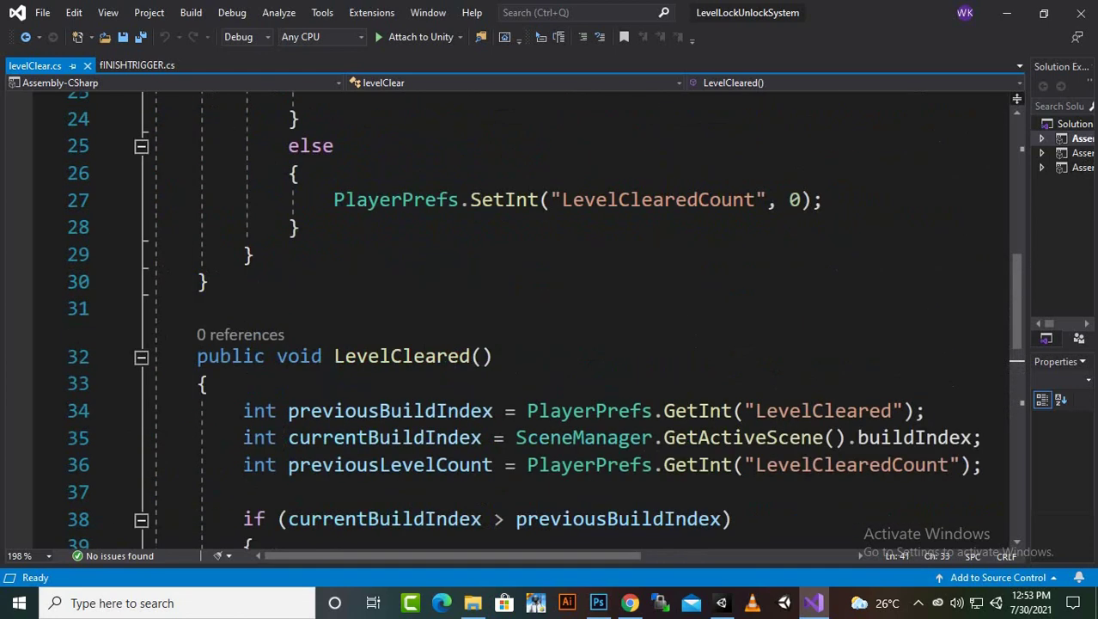
scroll(516, 318, "down", 1)
left_click(412, 275)
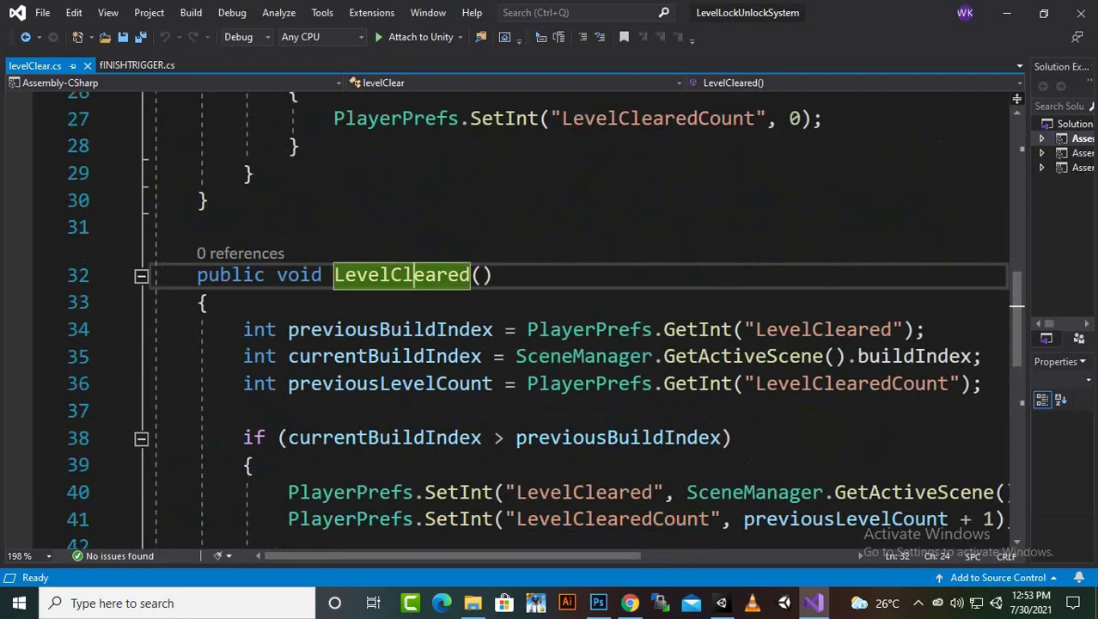
Step: Switch to Unity and attach the levelClear script to the YOUWINPANEL object under Canvas
left_click(721, 602)
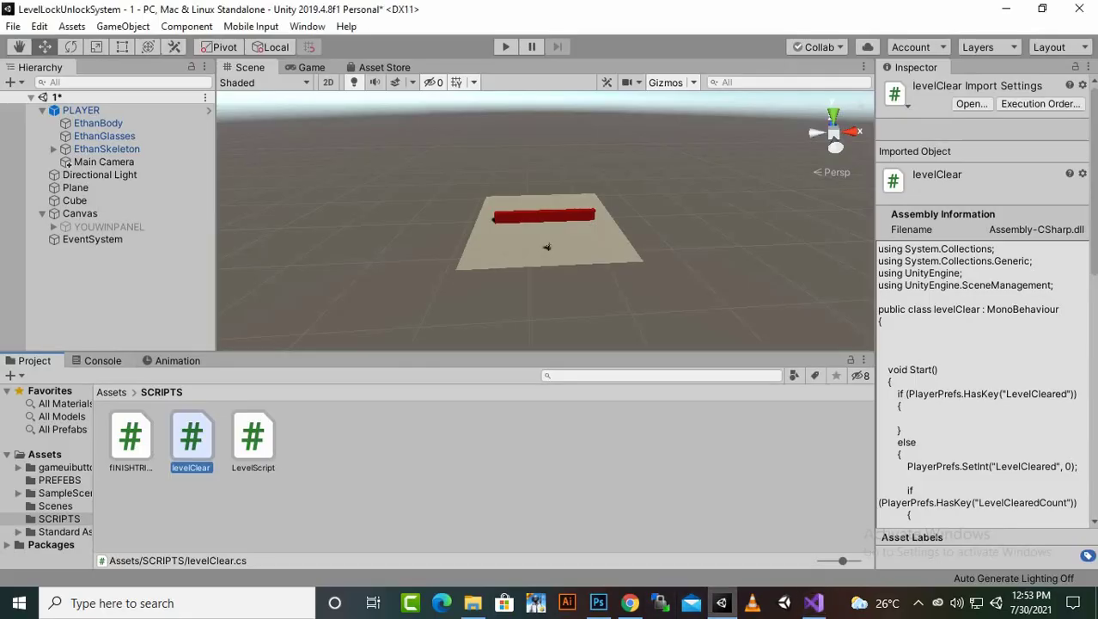
right_click(72, 270)
left_click(86, 262)
left_click(108, 227)
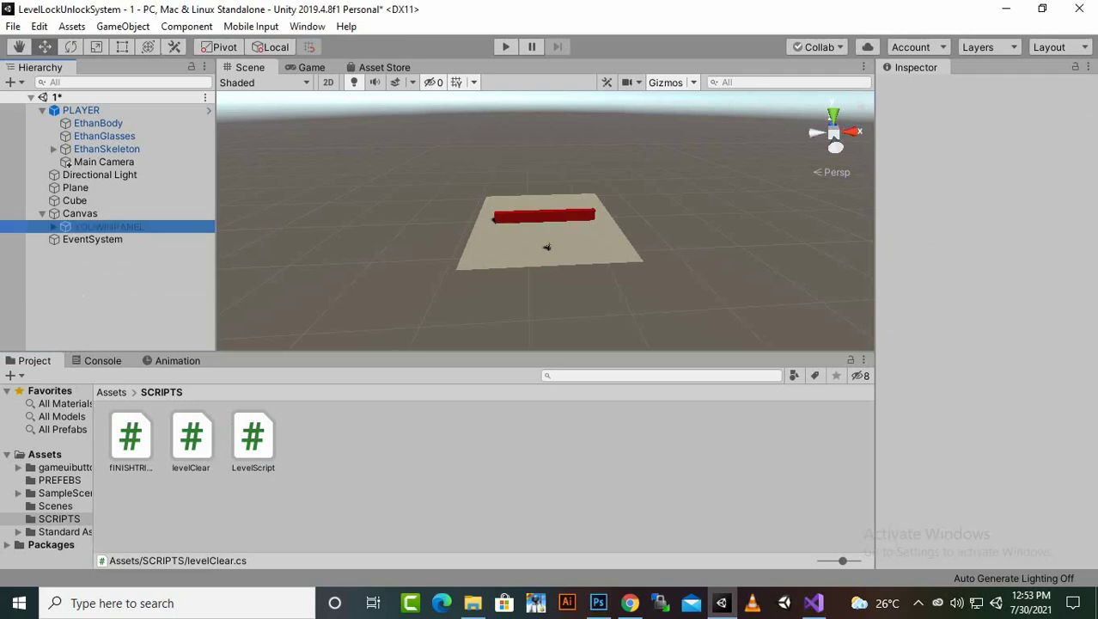
left_click(80, 214)
left_click(108, 227)
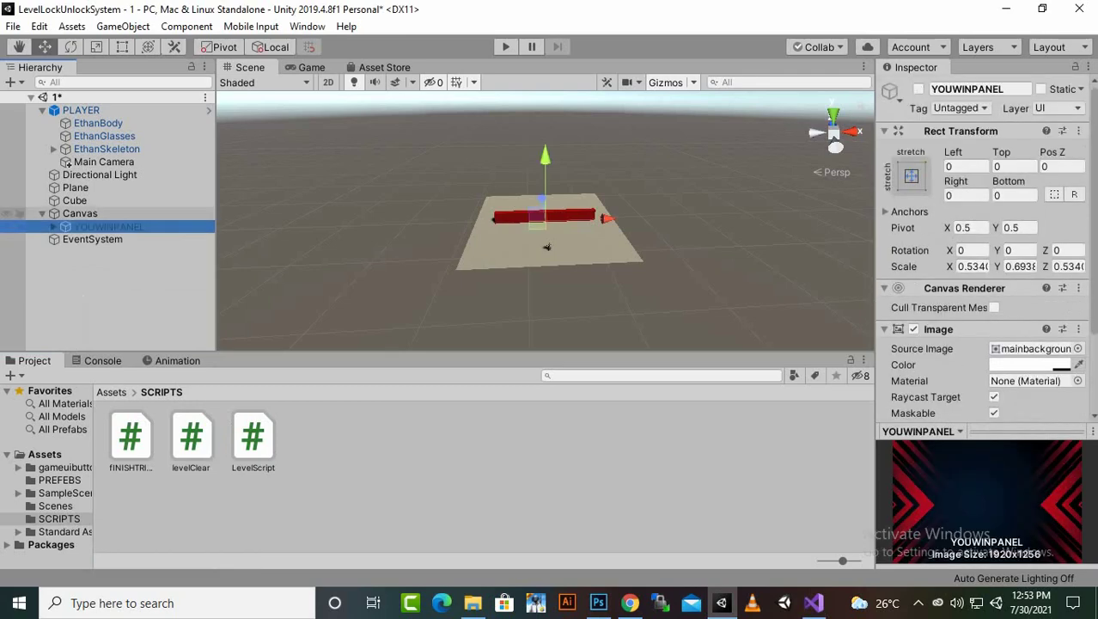
scroll(984, 258, "down", 3)
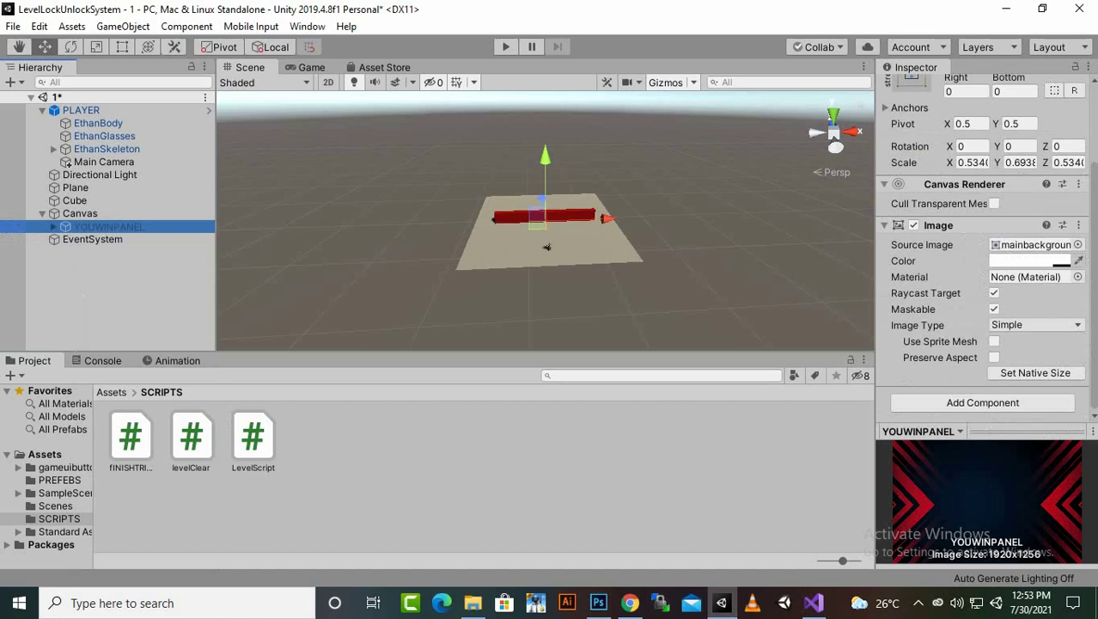
left_click_drag(192, 439, 982, 386)
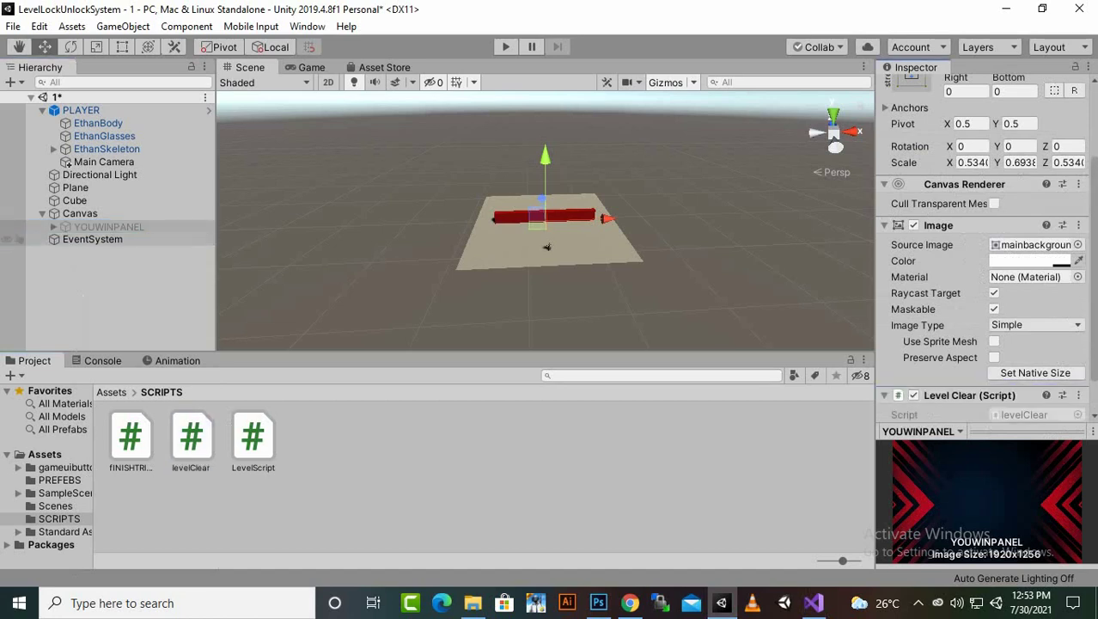
Step: Add an On Click event to the NEXT button that calls levelClear.LevelCleared on YOUWINPANEL
left_click(54, 226)
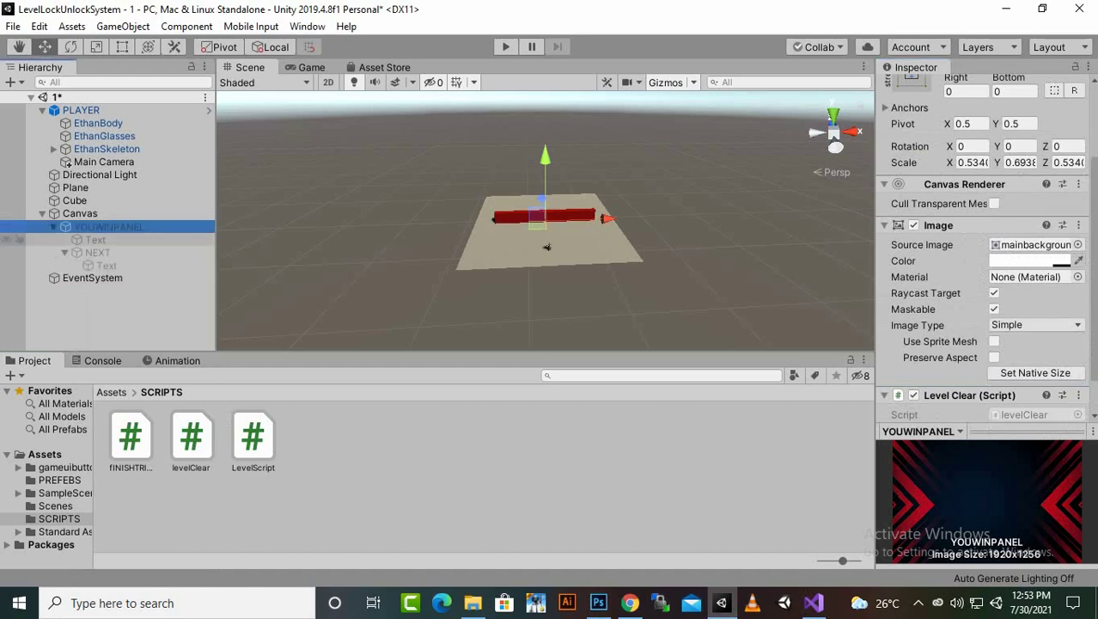
left_click(98, 253)
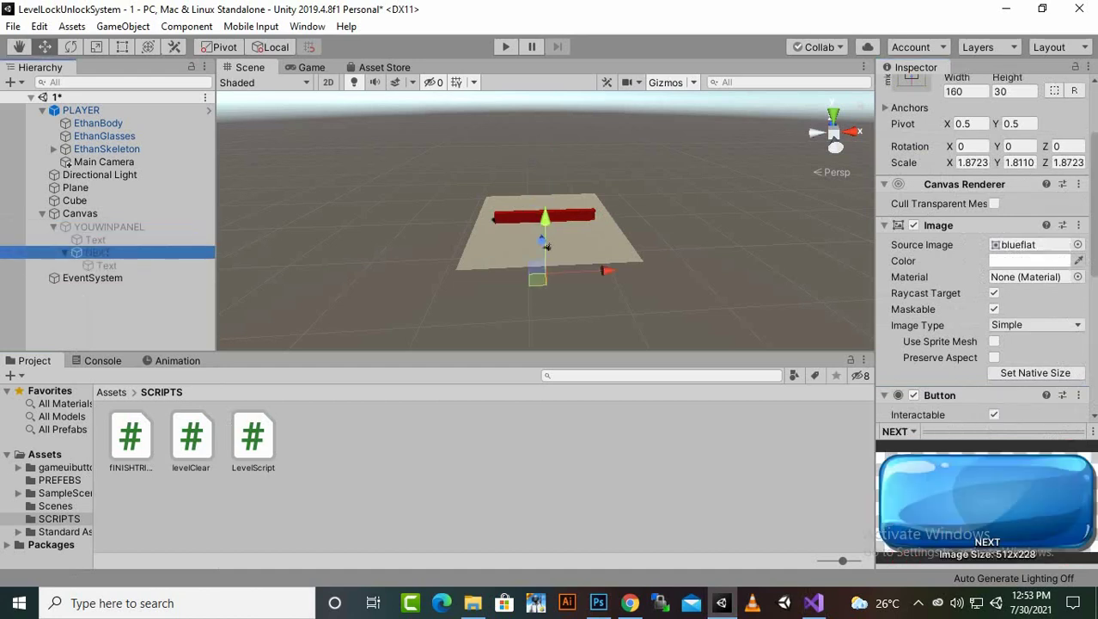
scroll(984, 249, "down", 5)
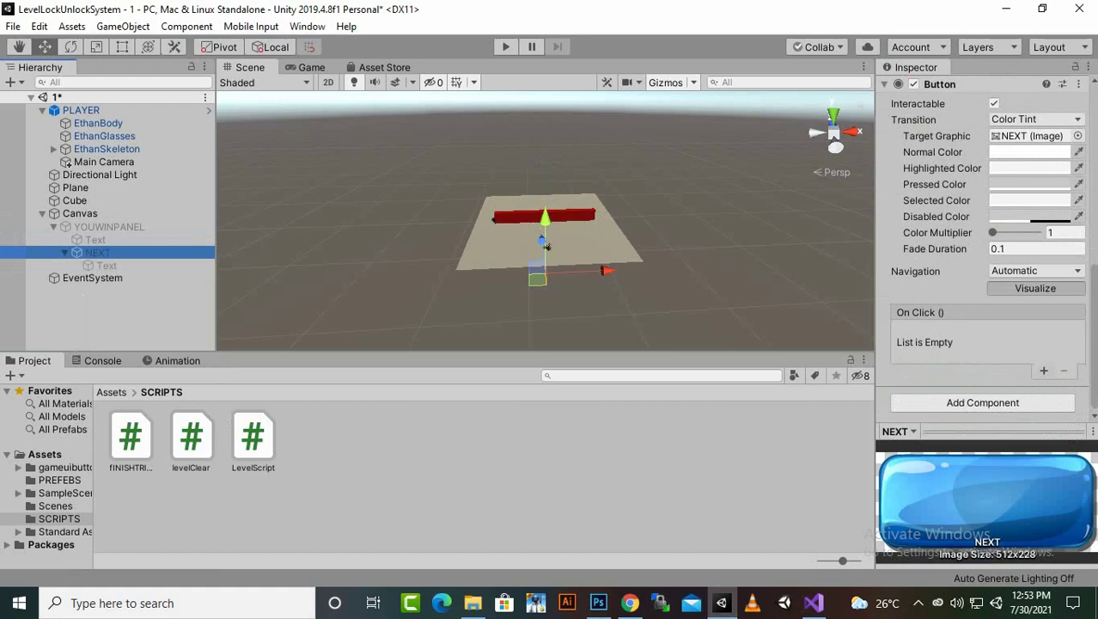
left_click(1044, 370)
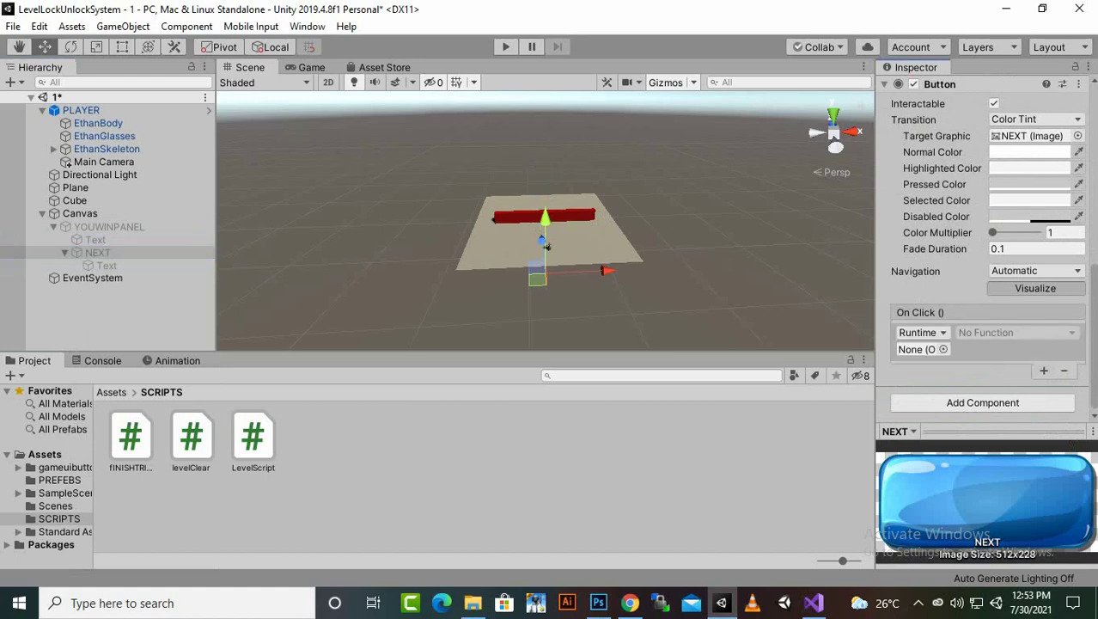
left_click_drag(109, 227, 918, 349)
left_click(1016, 333)
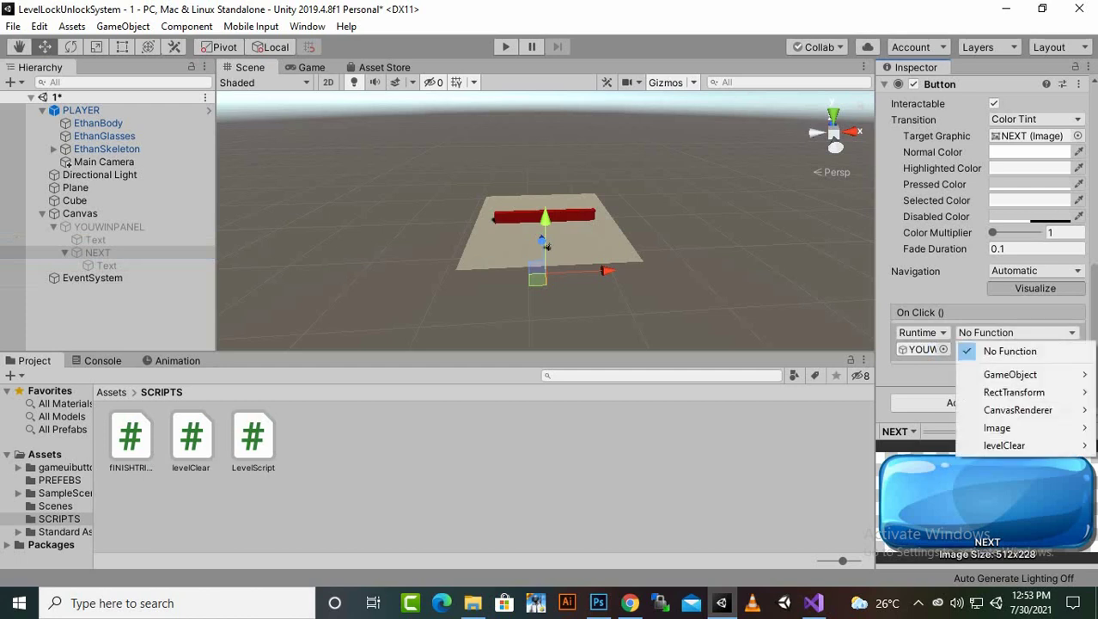
mouse_move(1006, 445)
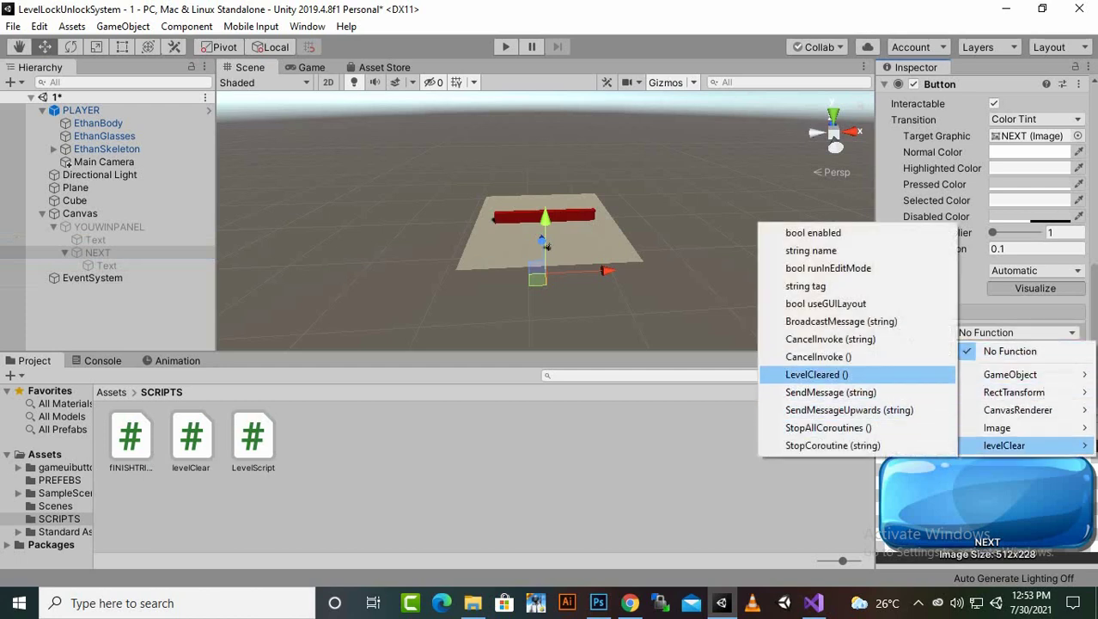
left_click(816, 375)
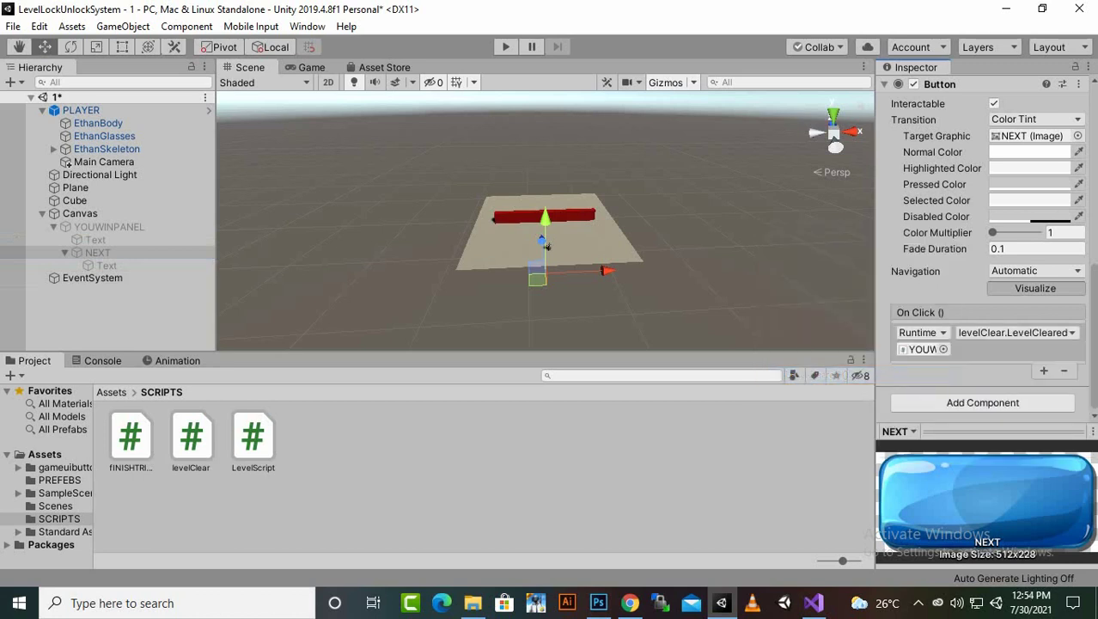
Step: Save scene 1, and save a copy of it as 2 in the Scenes folder
left_click(112, 392)
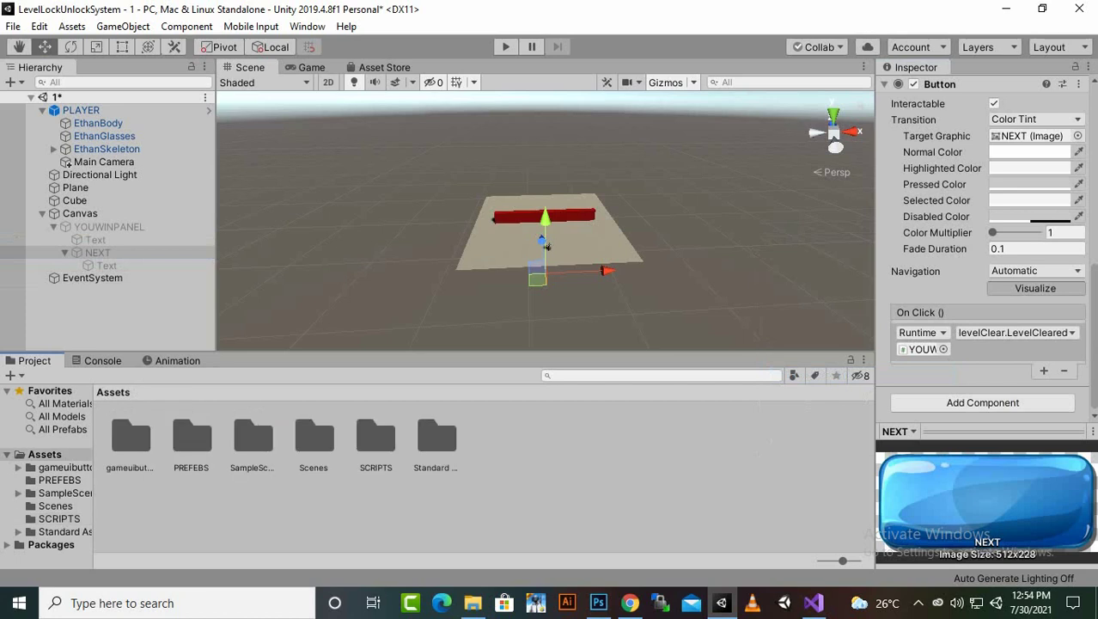
left_click(314, 439)
double_click(314, 436)
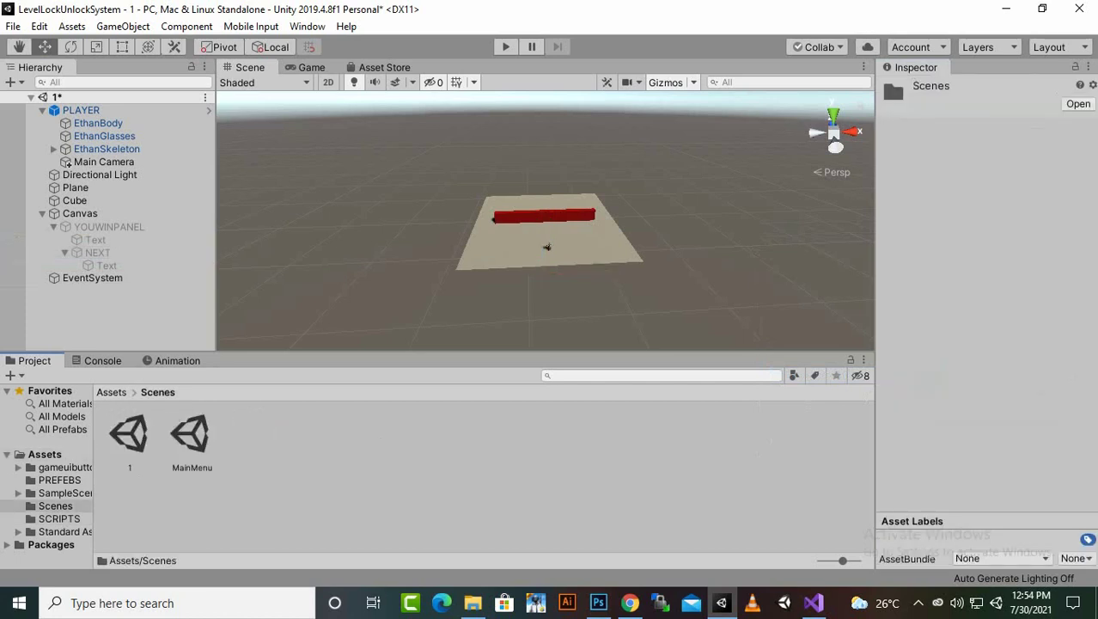
left_click(130, 436)
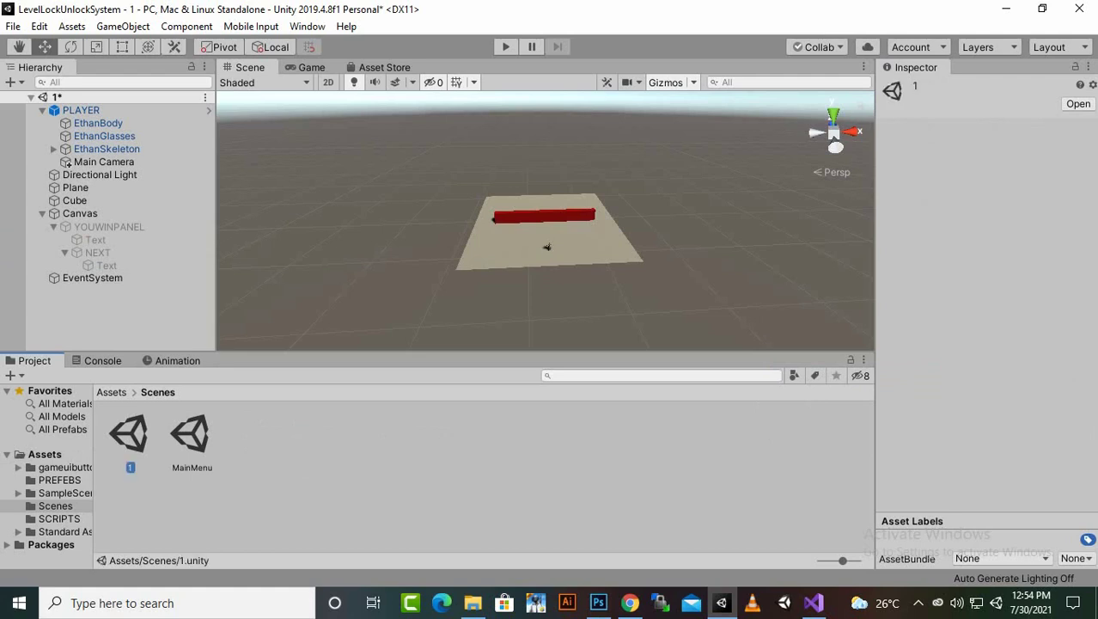
key("ctrl+s")
left_click(13, 27)
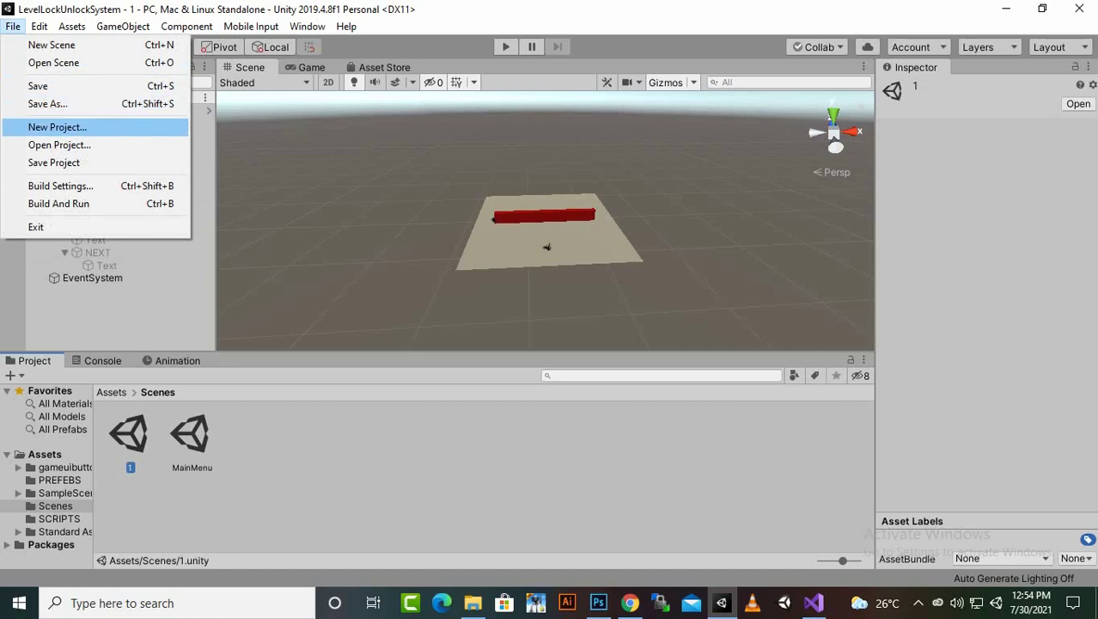
left_click(48, 104)
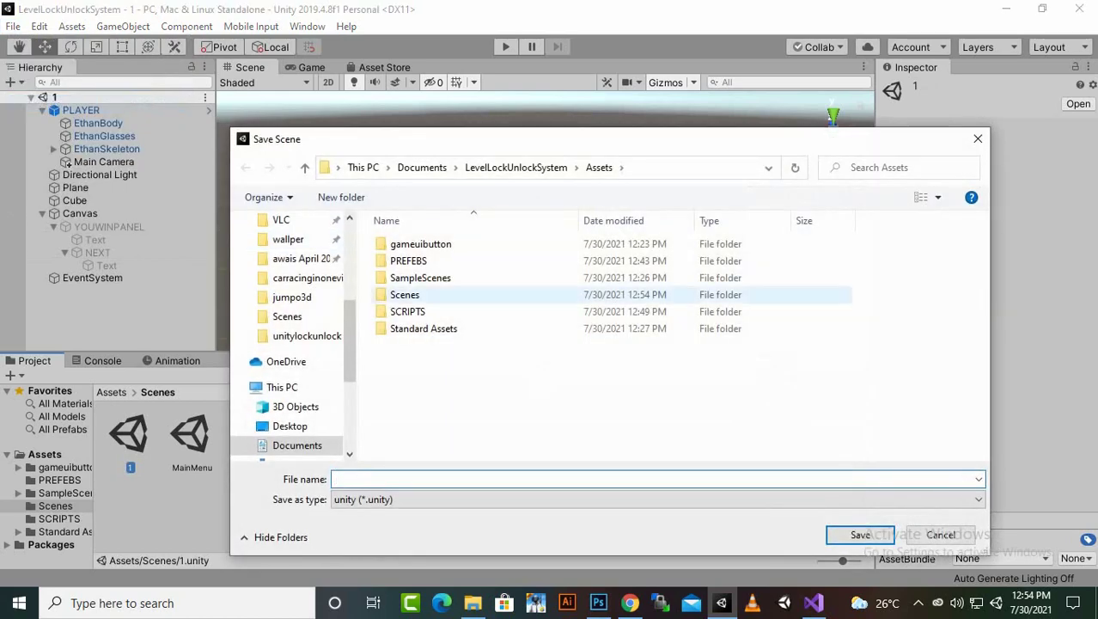
double_click(413, 295)
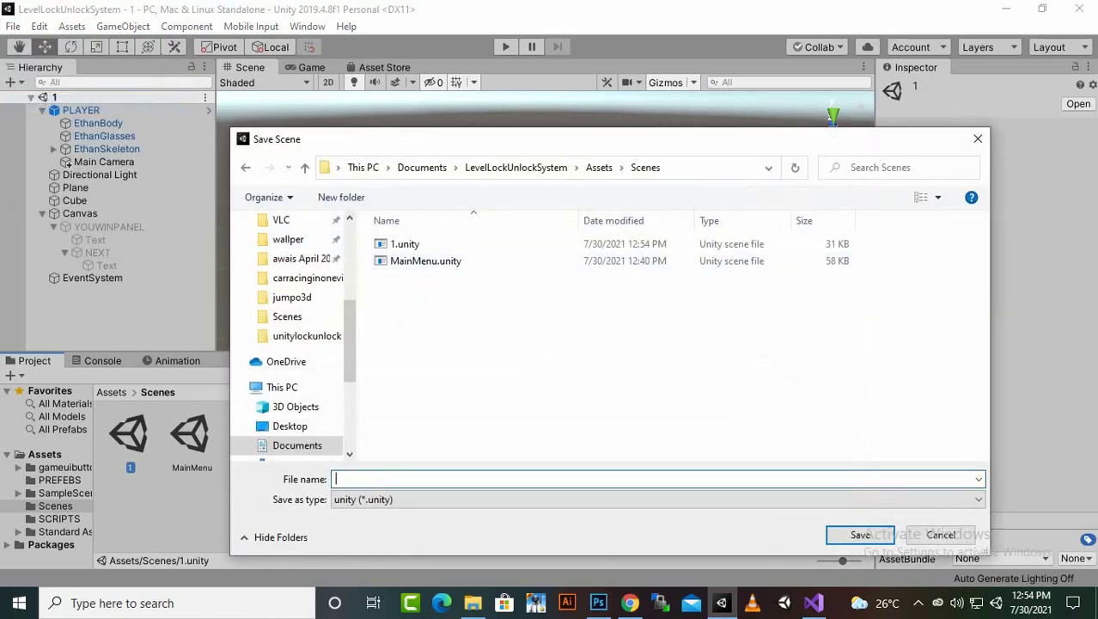
type("2")
left_click(859, 535)
Step: Create a new material named ddd in the Assets folder
left_click(111, 391)
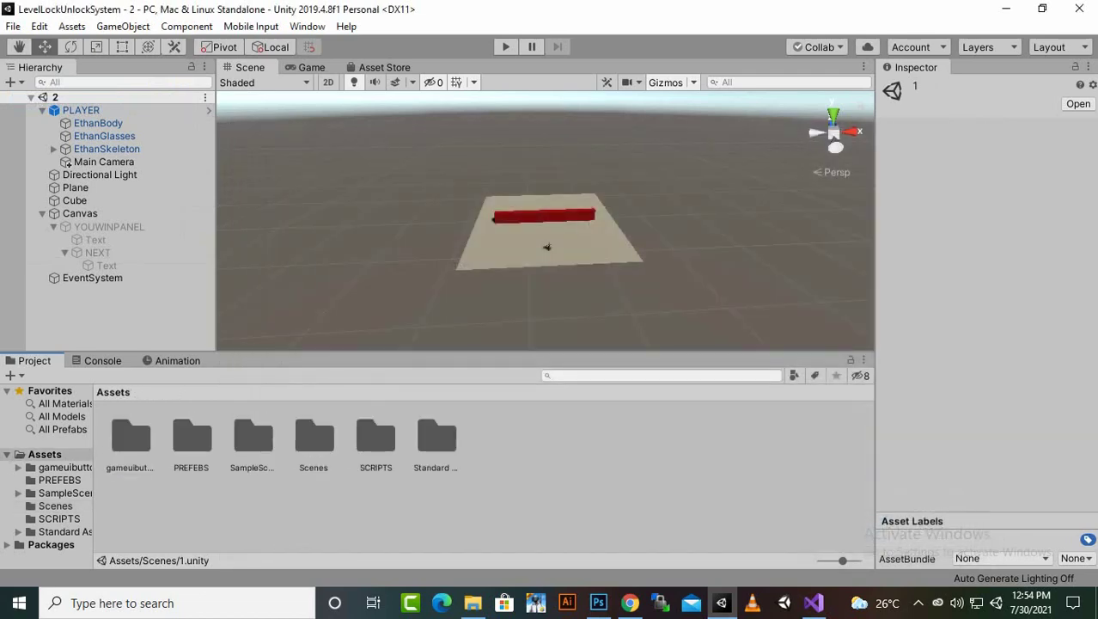
right_click(368, 497)
mouse_move(409, 96)
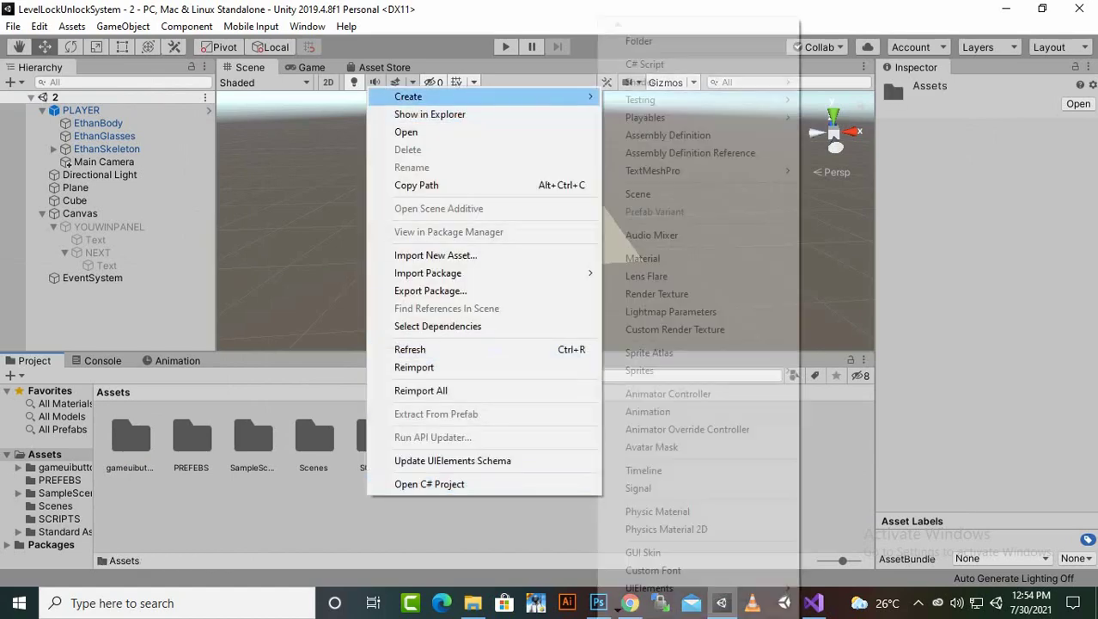
left_click(643, 258)
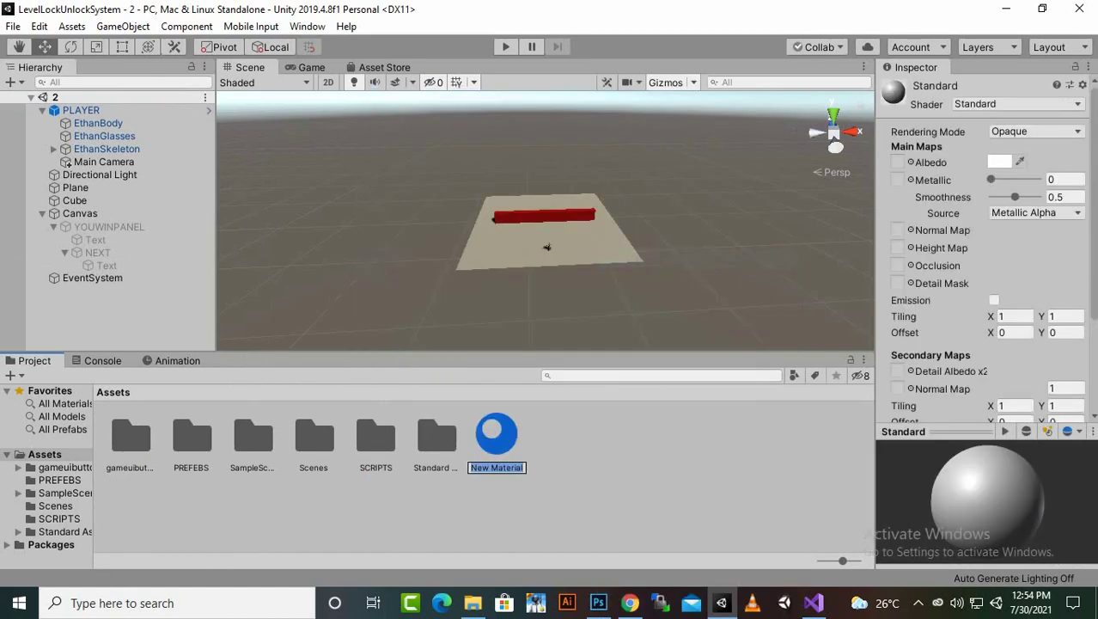
type("ddd")
key("Return")
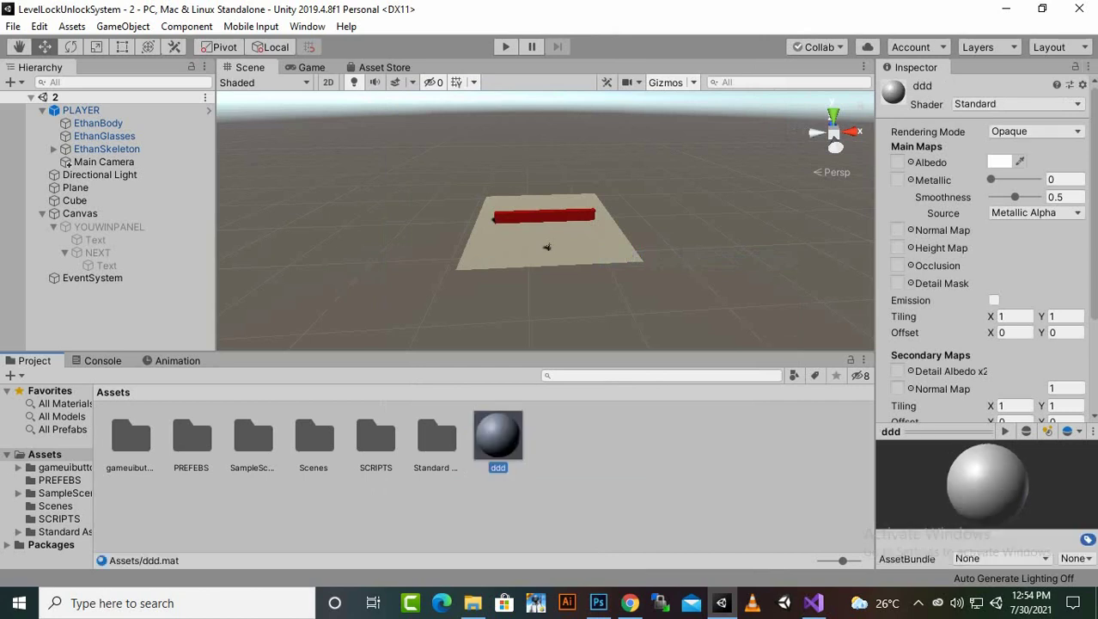
Step: Set the ddd material's Albedo color to bright blue and apply the material to the finish cube
left_click(999, 162)
left_click(926, 311)
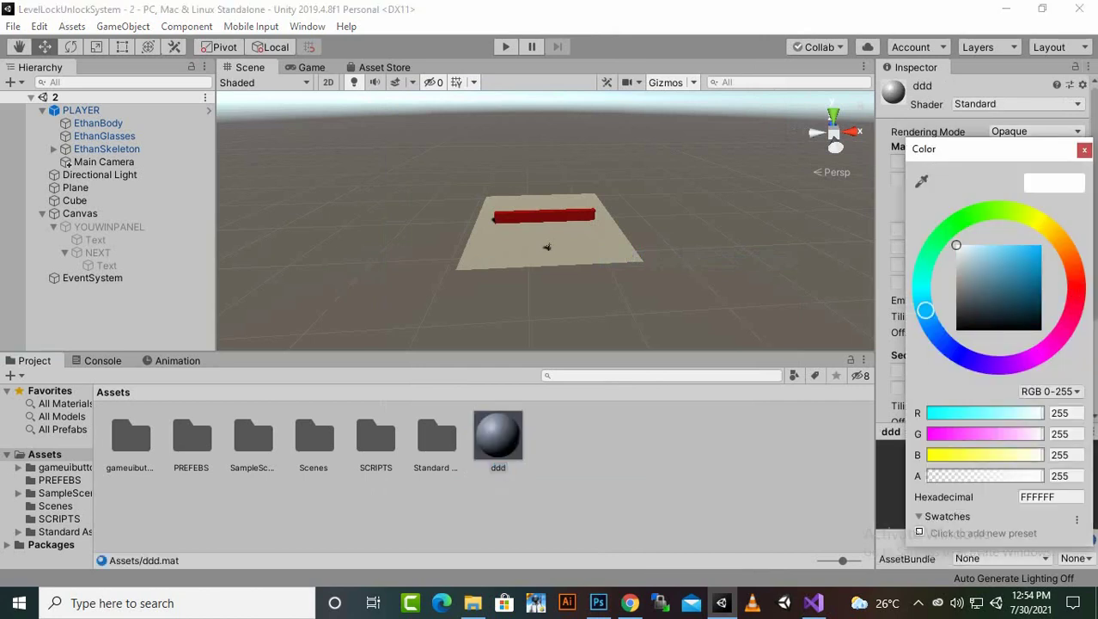
left_click(1041, 245)
left_click(1085, 149)
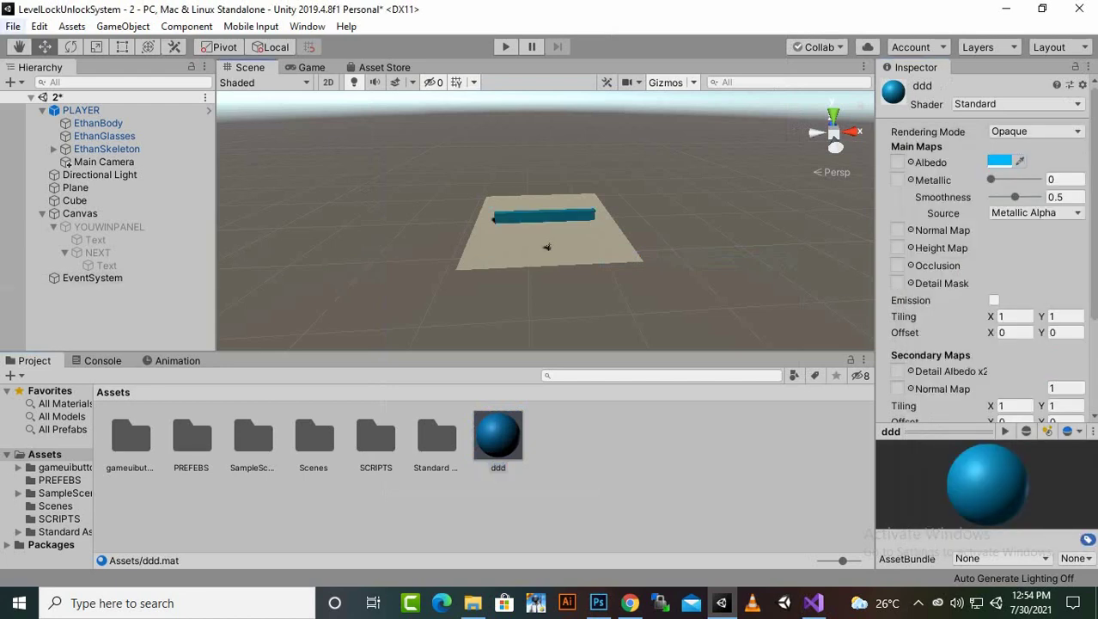
Step: Create a new material named sdfs in the Assets folder
right_click(482, 528)
left_click(464, 503)
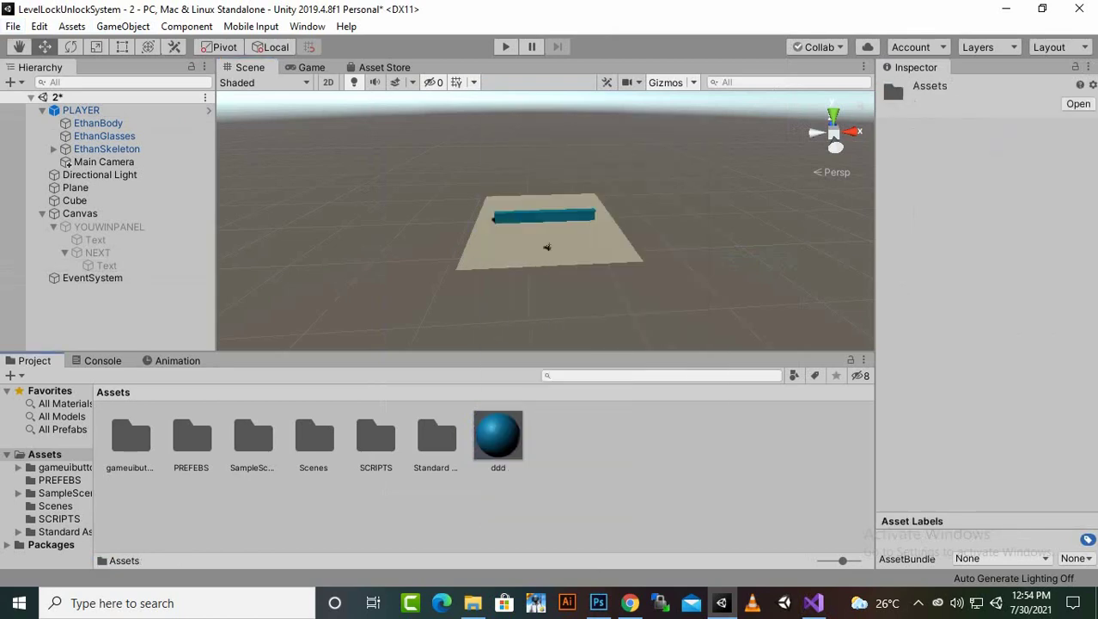
right_click(479, 529)
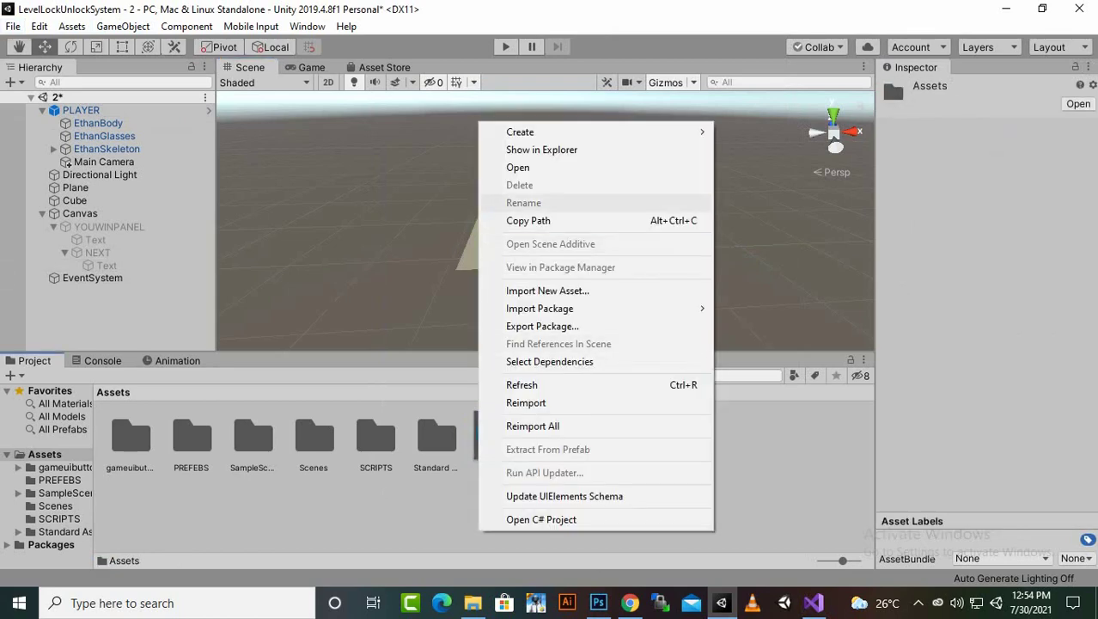
mouse_move(601, 131)
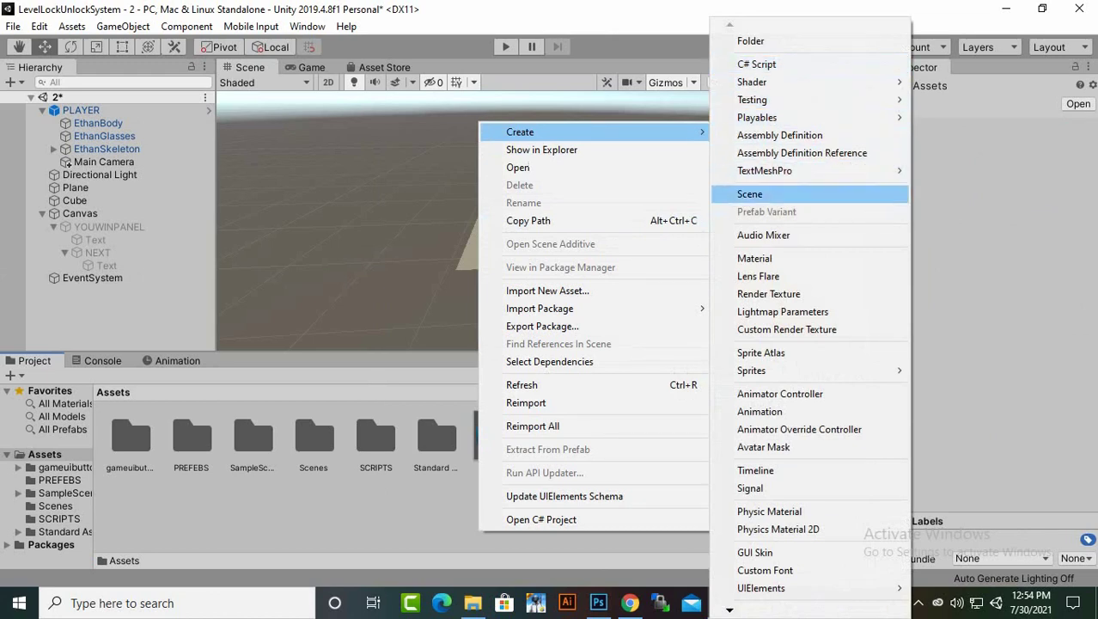
left_click(755, 258)
type("sdfs")
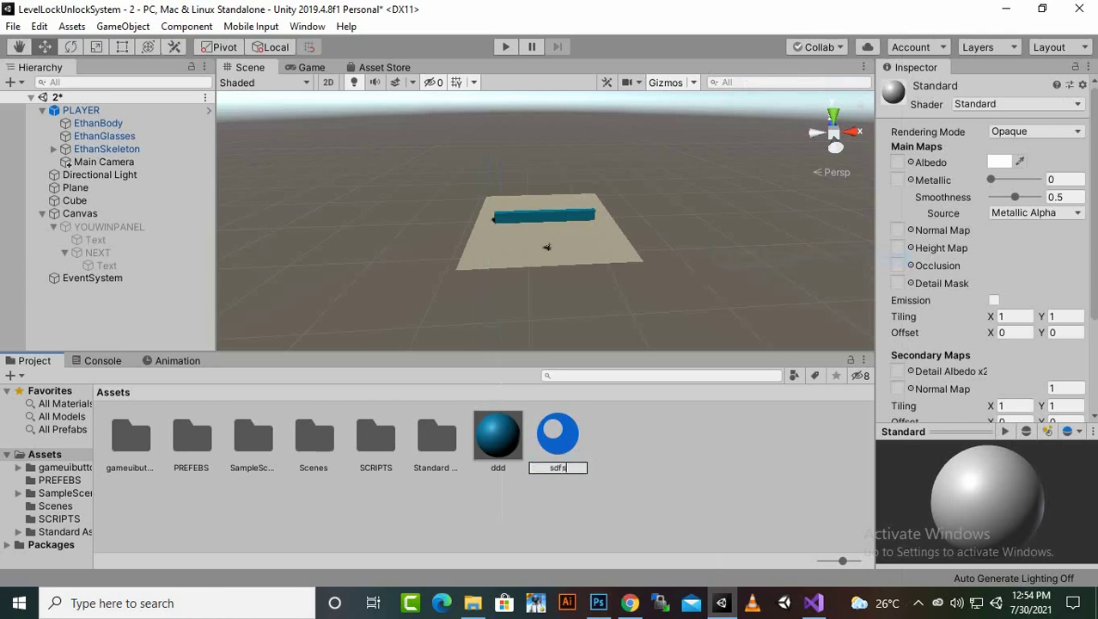
key("Return")
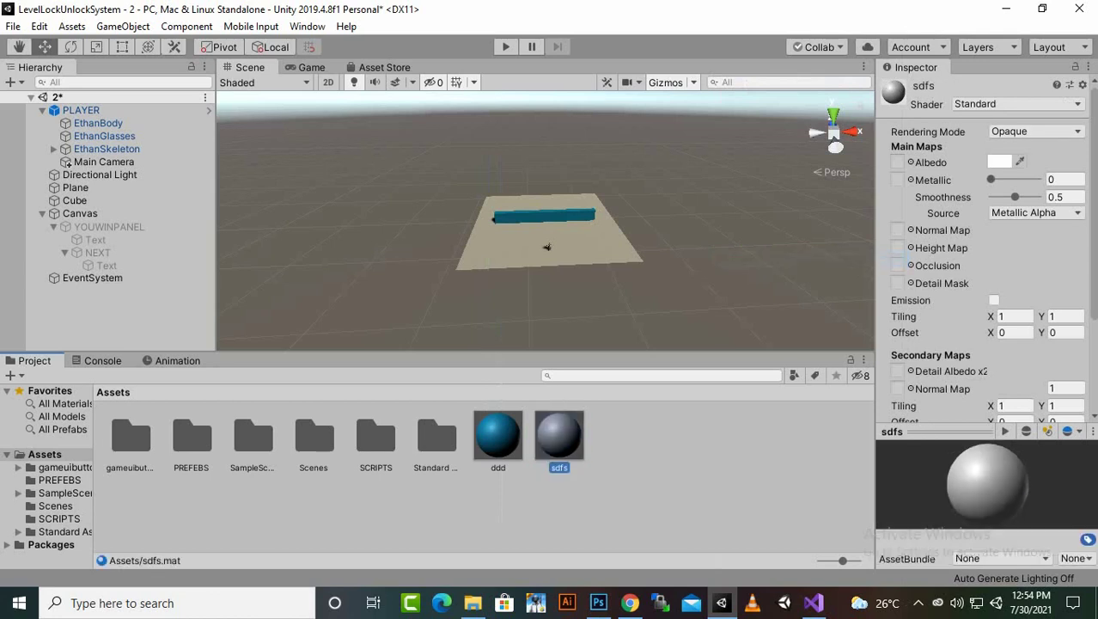
Step: Set the sdfs material's Albedo color to bright yellow
left_click(1000, 161)
left_click(1044, 226)
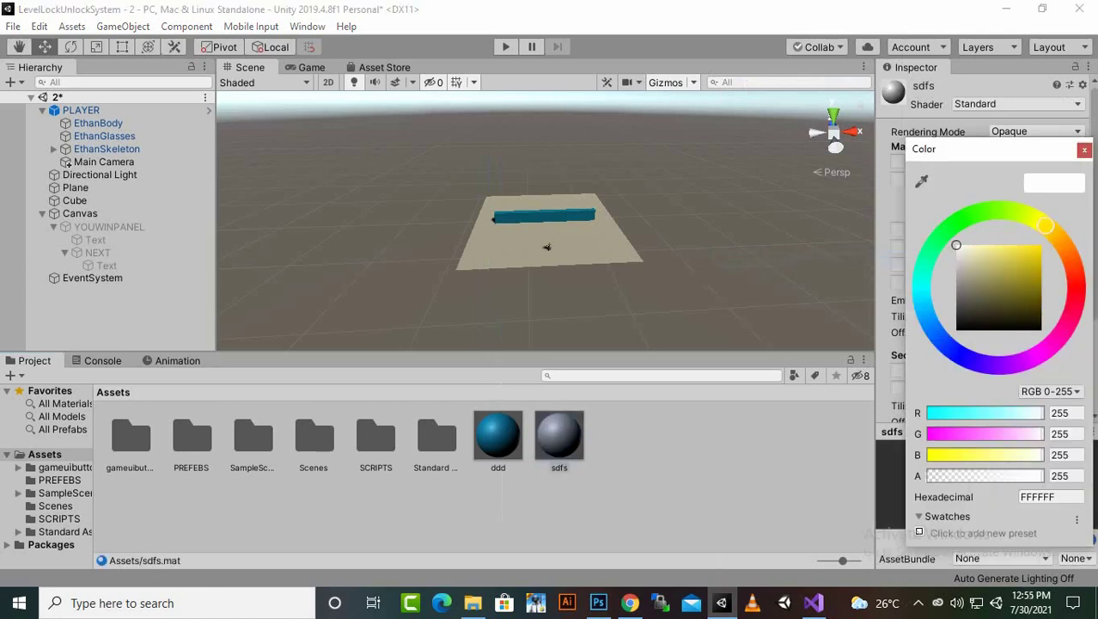
left_click_drag(1026, 261, 1041, 245)
left_click(1084, 151)
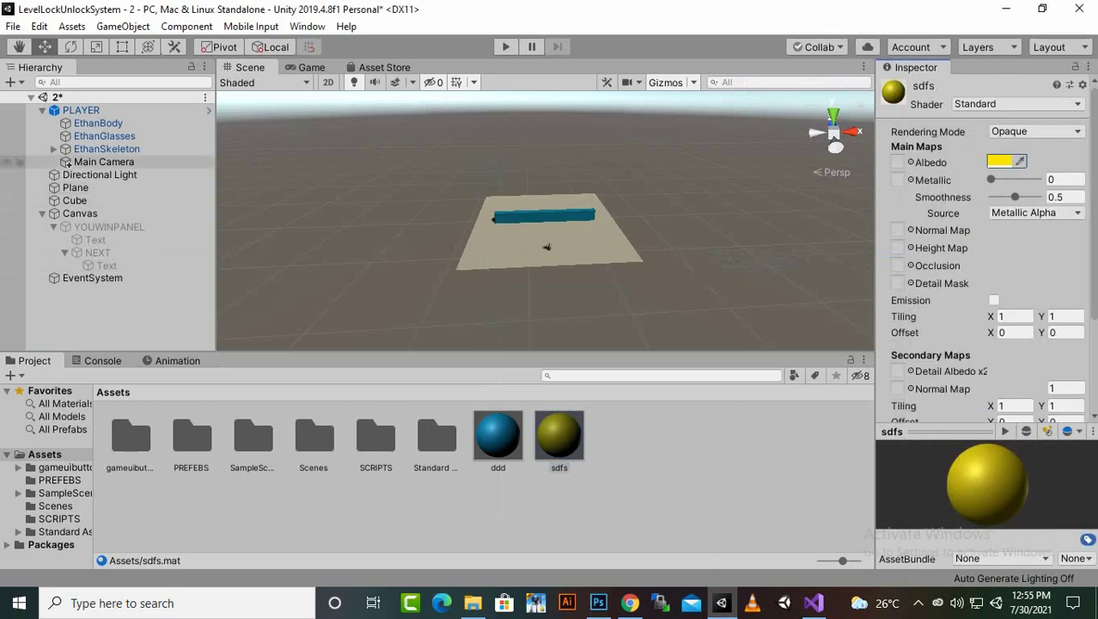
Step: Save a copy of the scene as 3 in the Scenes folder and apply the sdfs material to its finish cube
left_click(13, 26)
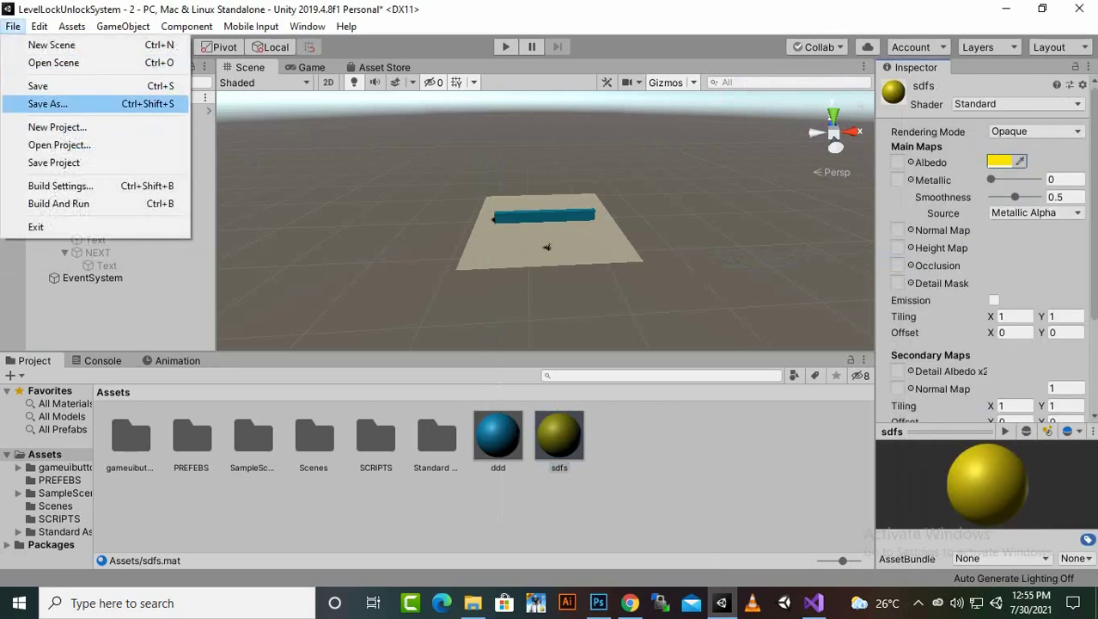
left_click(47, 103)
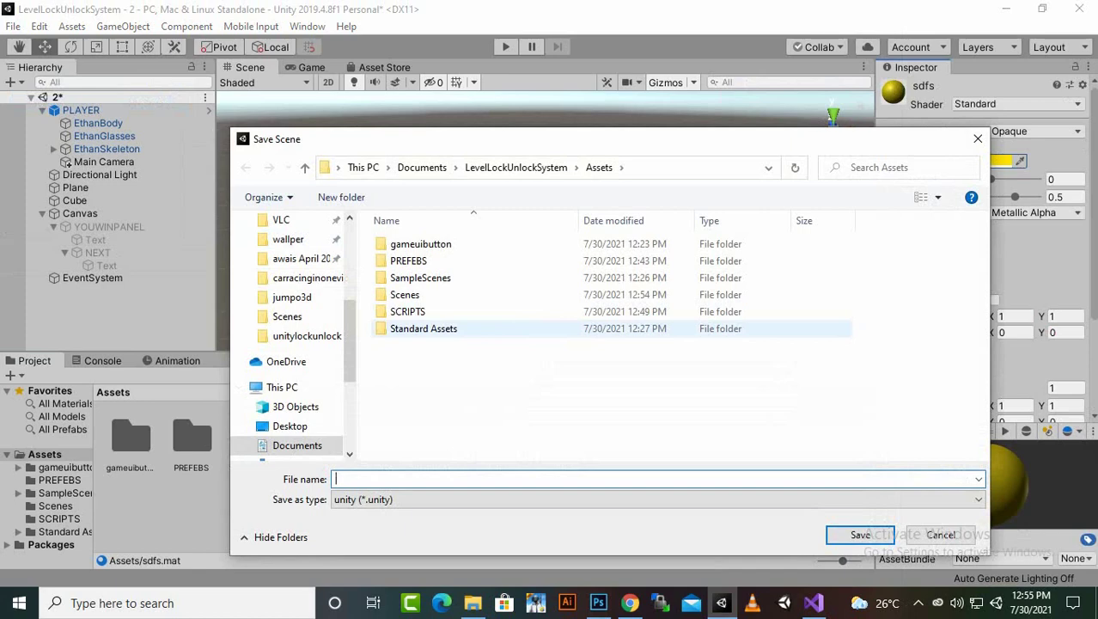
double_click(406, 295)
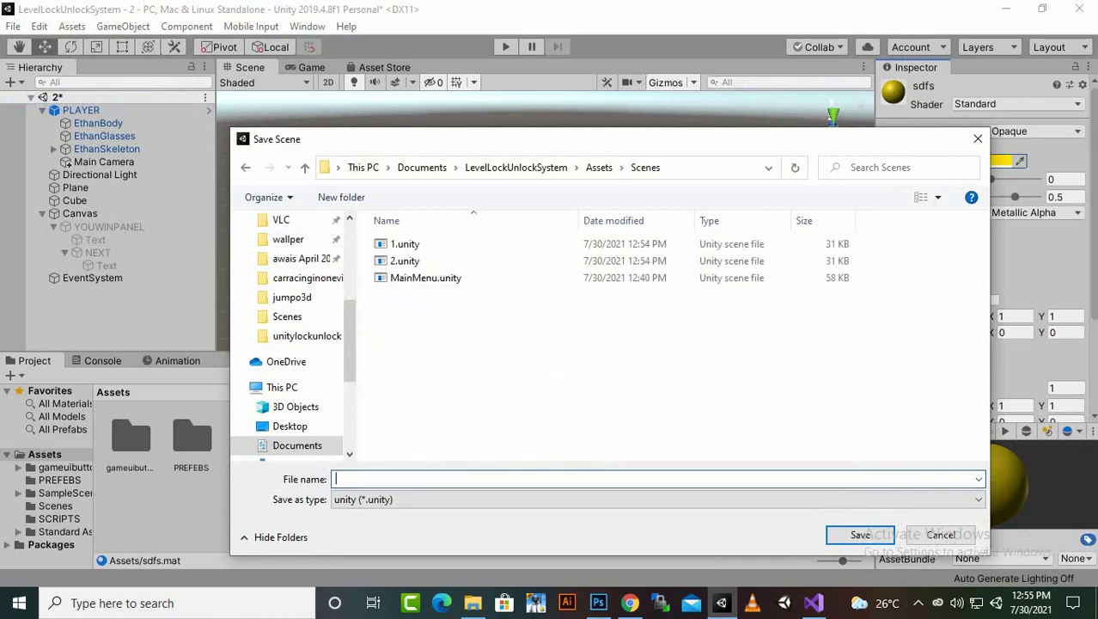
key("Return")
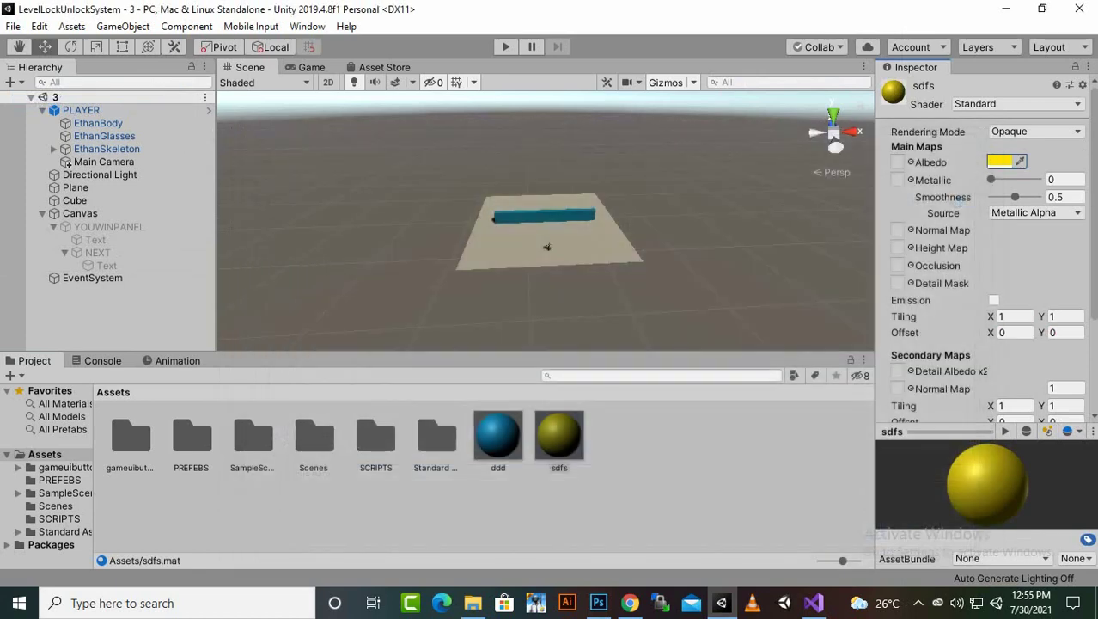
left_click_drag(559, 435, 544, 216)
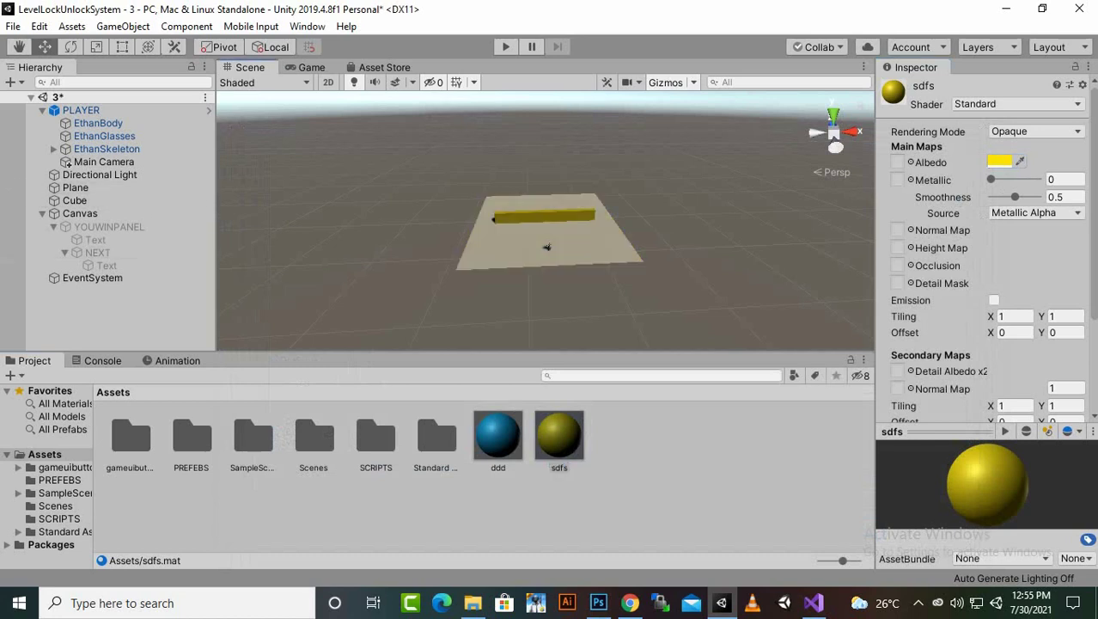
Step: Save a copy of scene 3 as 4 in the Scenes folder and apply the ddd material to its finish cube
left_click(13, 26)
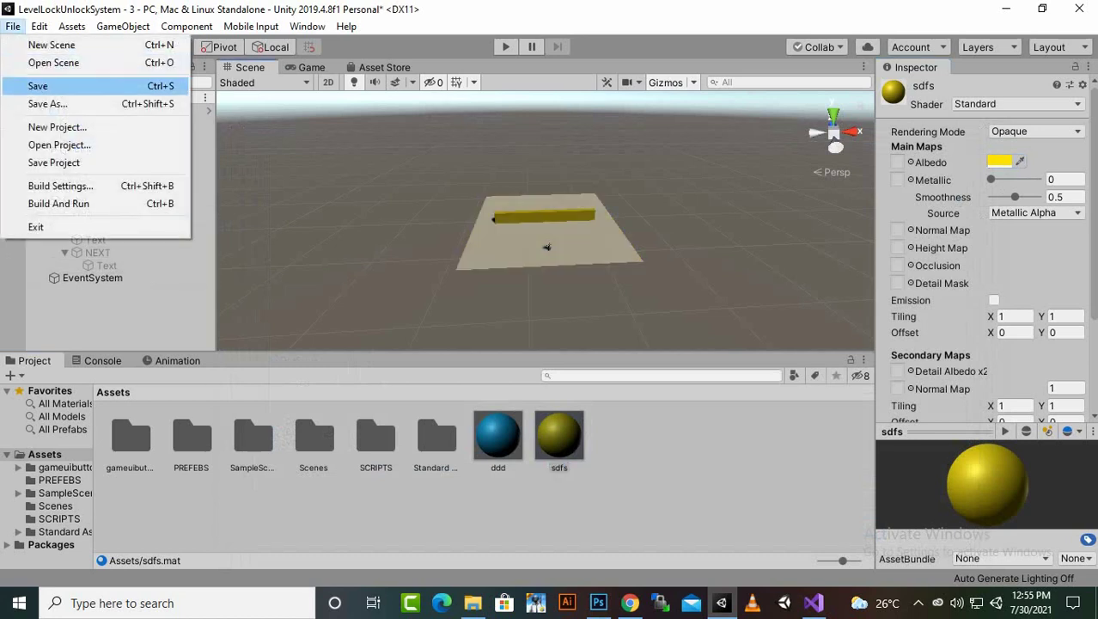
left_click(48, 103)
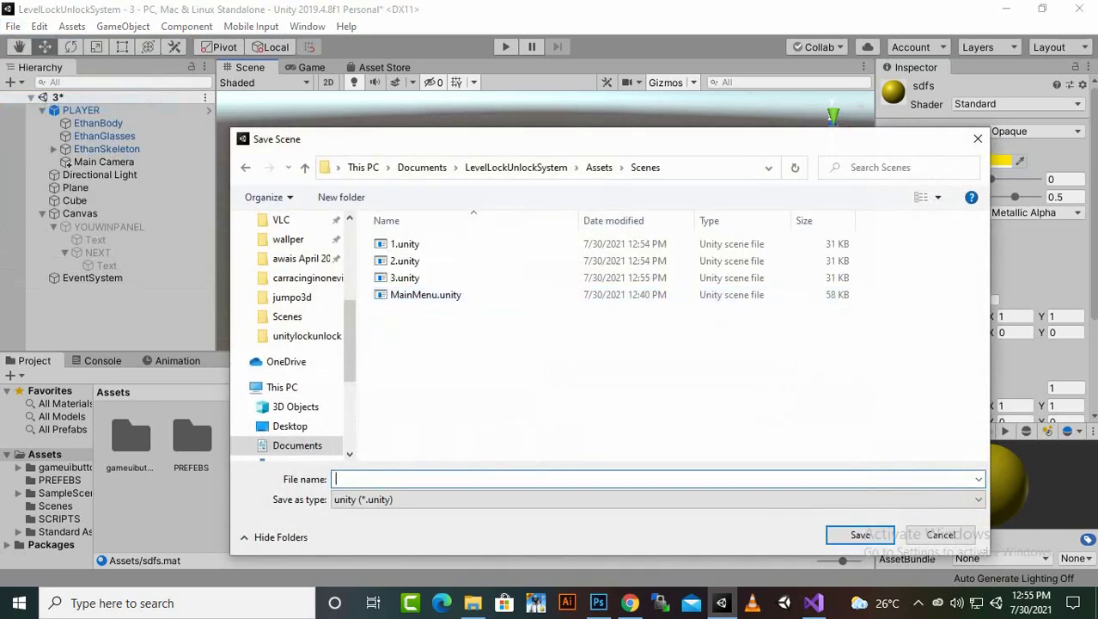
key("Return")
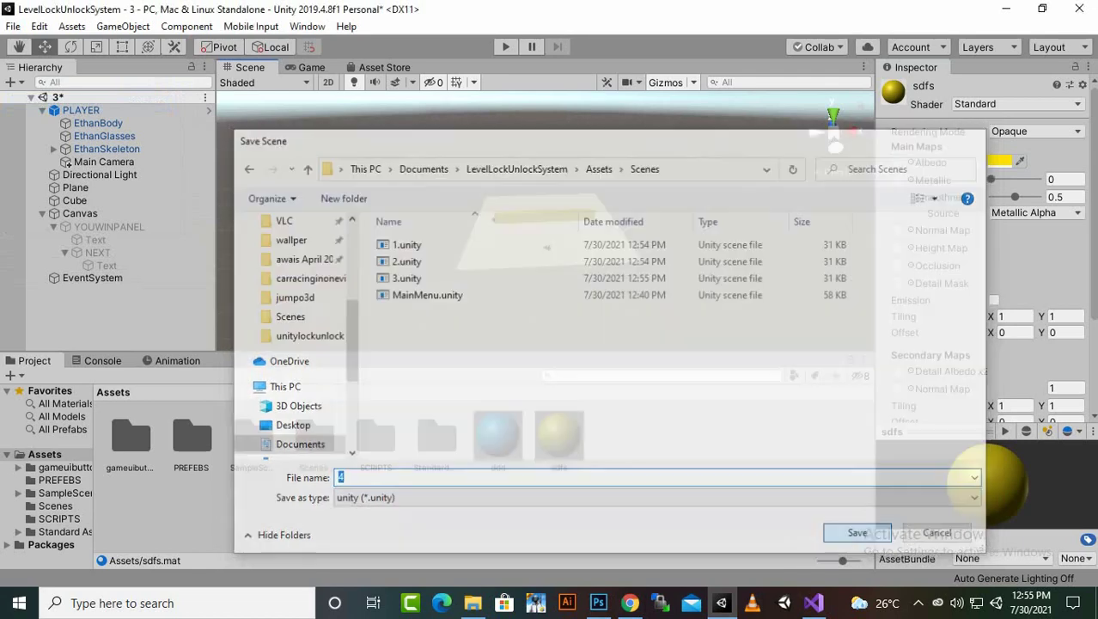
left_click_drag(497, 438, 544, 217)
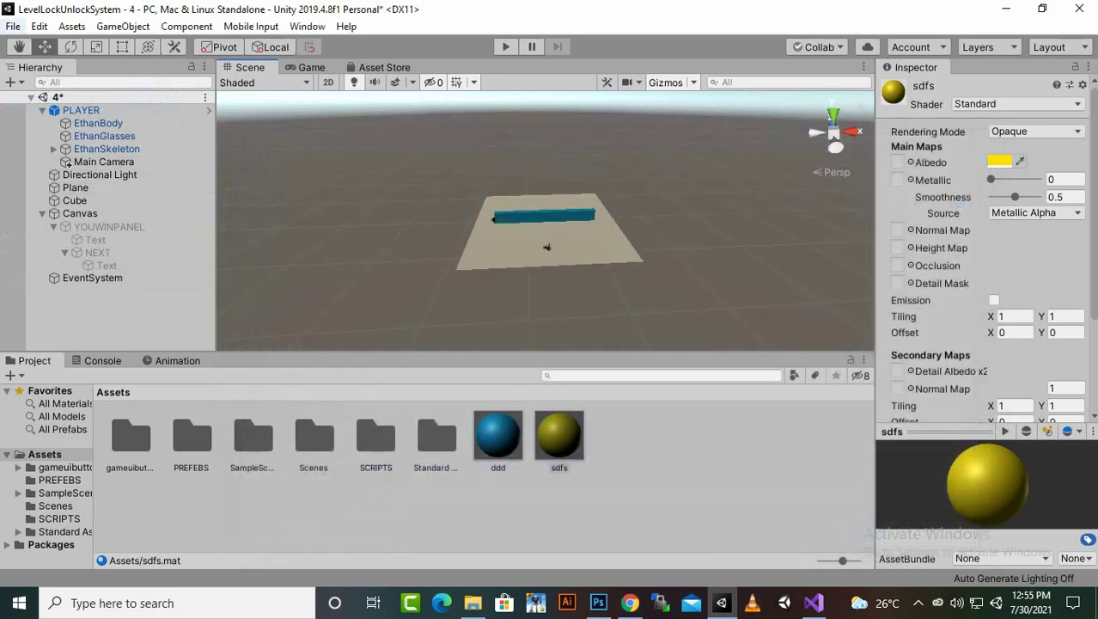
Step: Save a copy of scene 4 as 5 in the Scenes folder and apply the yellow sdfs material to its finish cube
left_click(13, 26)
left_click(47, 103)
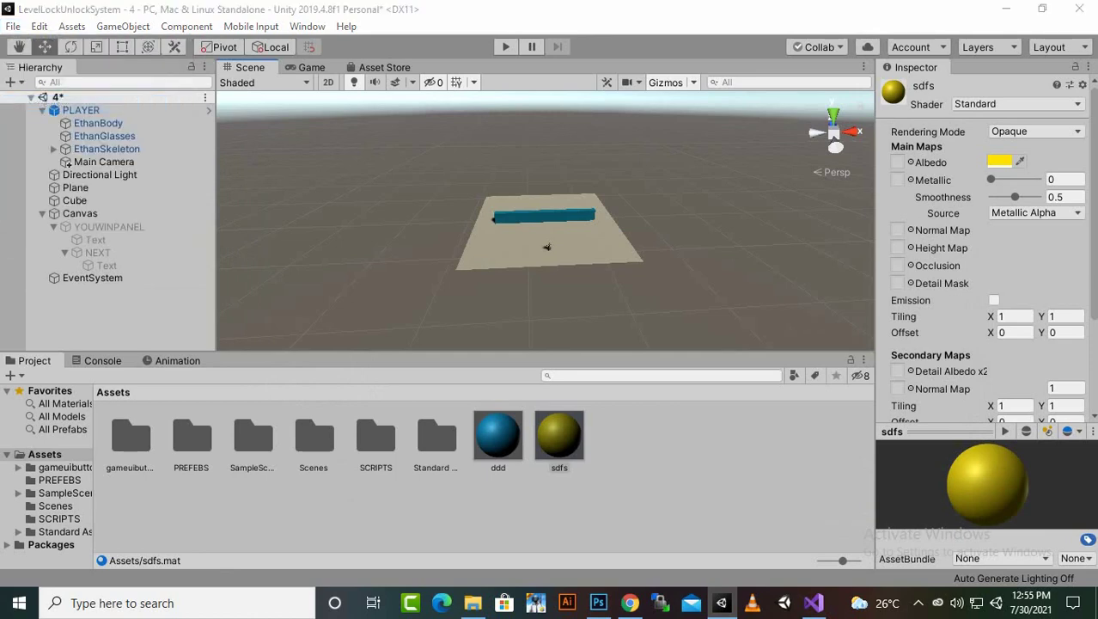
double_click(421, 295)
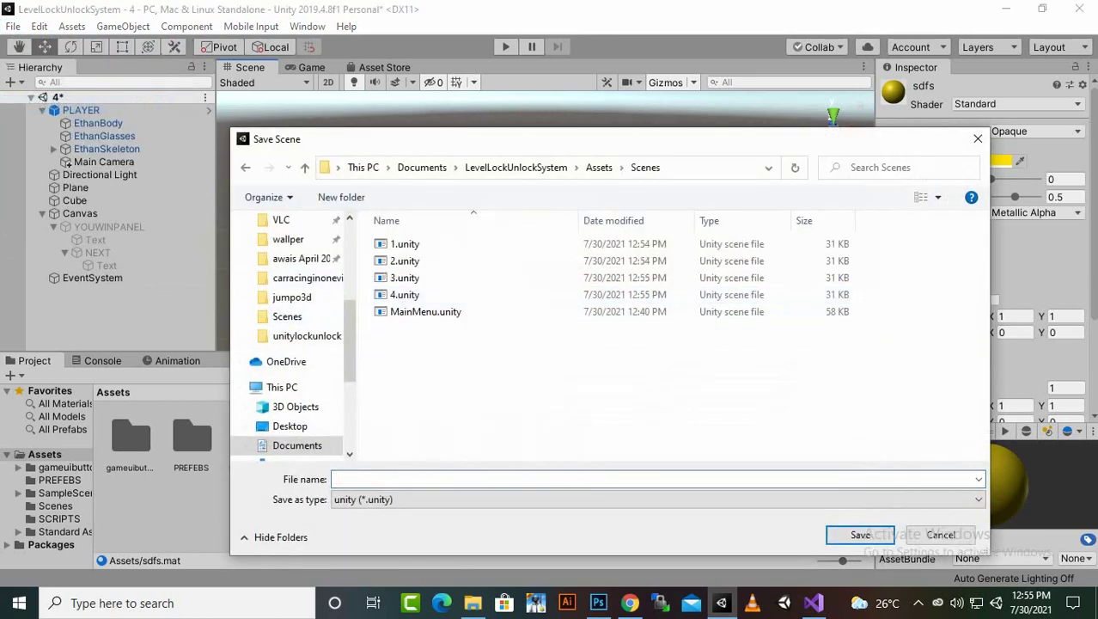
type("5")
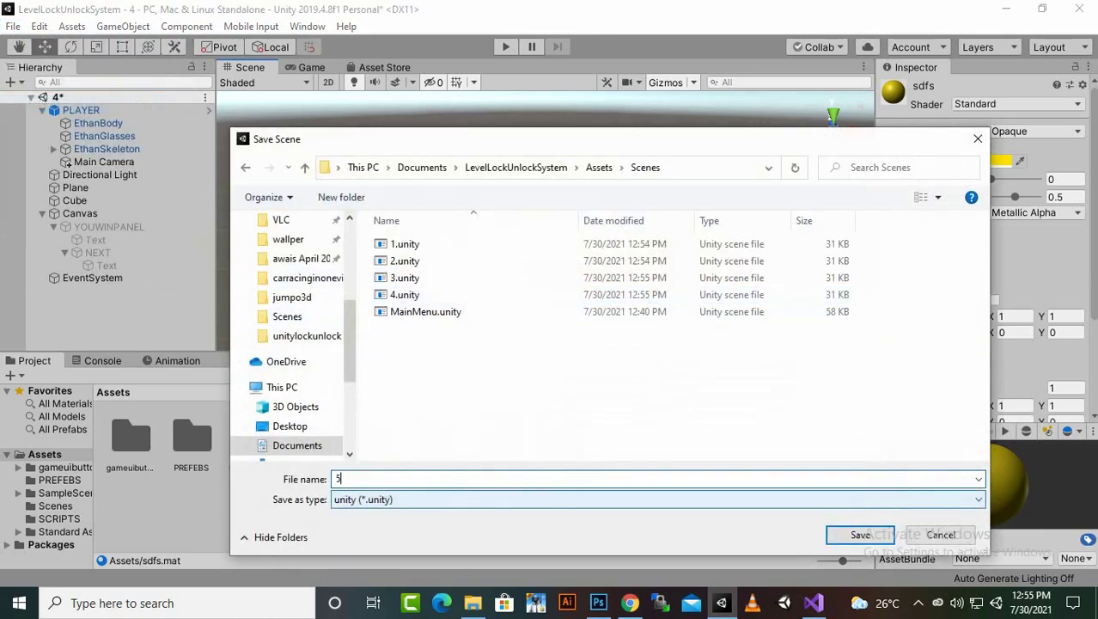
key("Return")
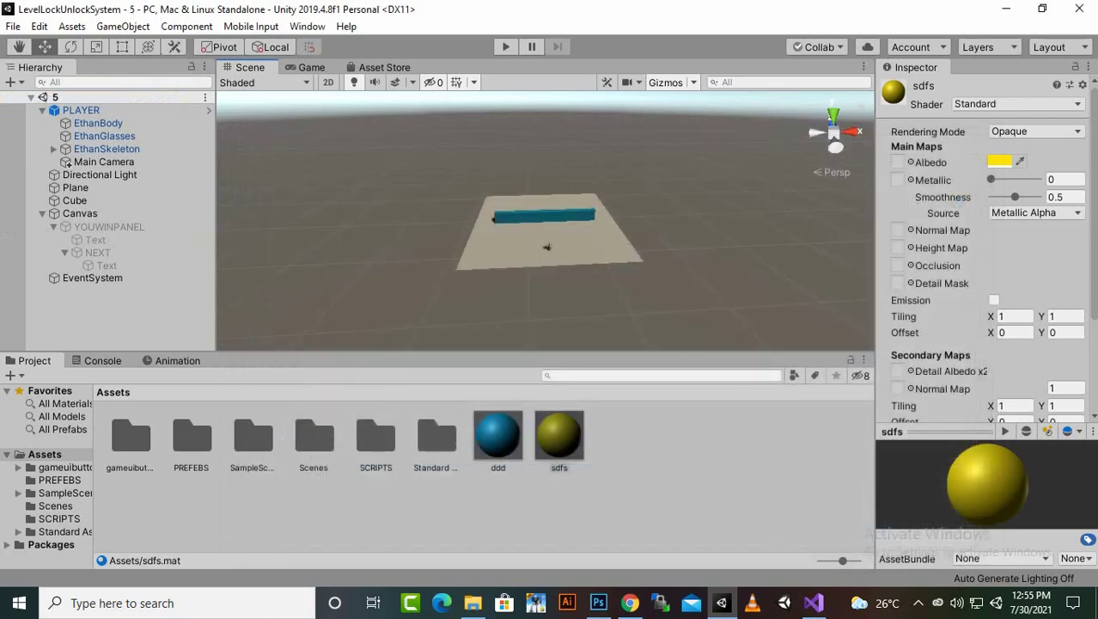
left_click_drag(559, 437, 550, 217)
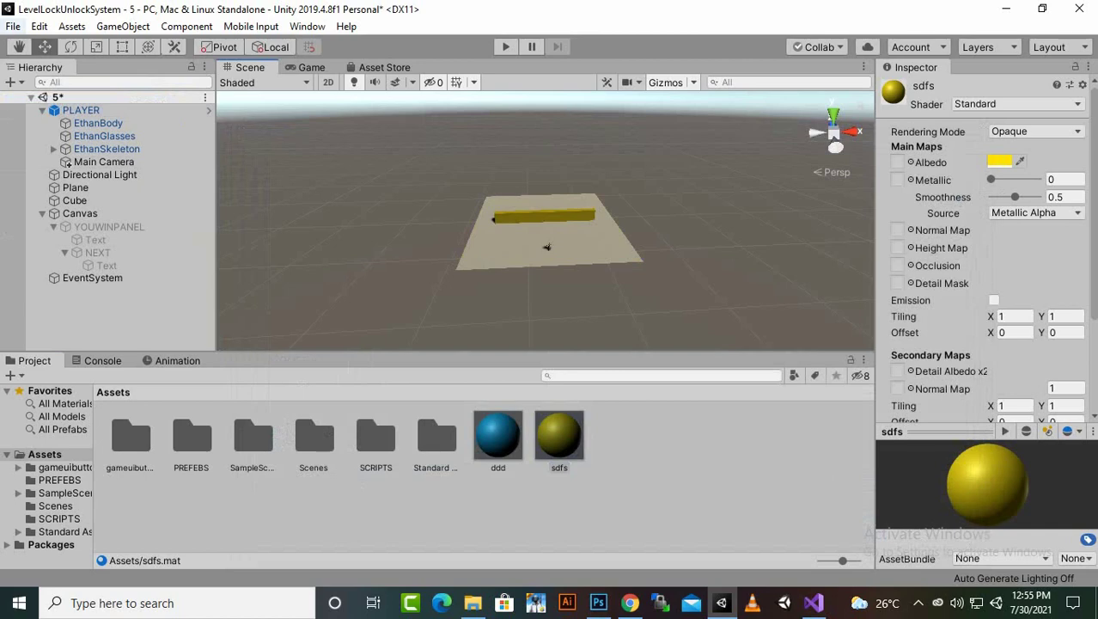
Step: Save a copy of scene 5 as 6 in the Scenes folder, and save it with the ddd material applied to its finish cube
left_click(13, 26)
left_click(48, 104)
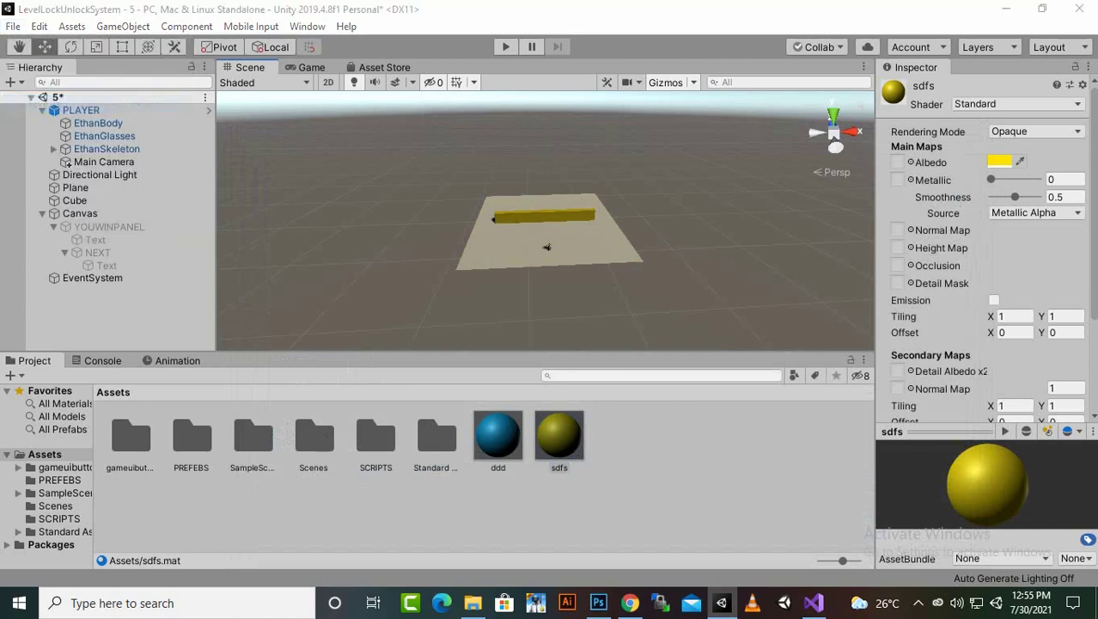
left_click(406, 294)
double_click(405, 294)
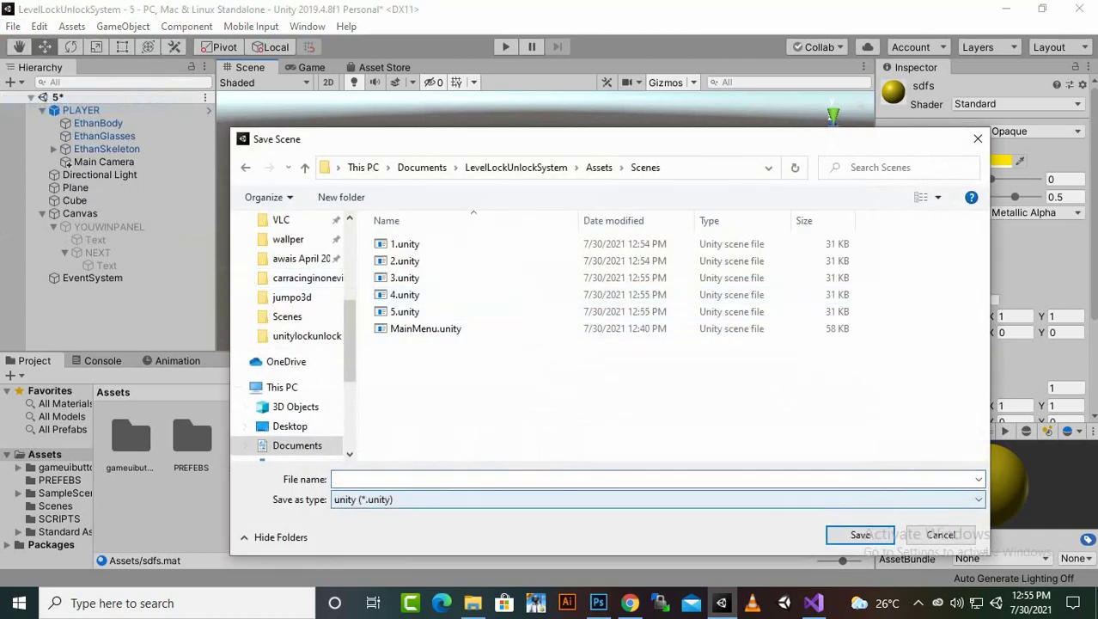
left_click(430, 479)
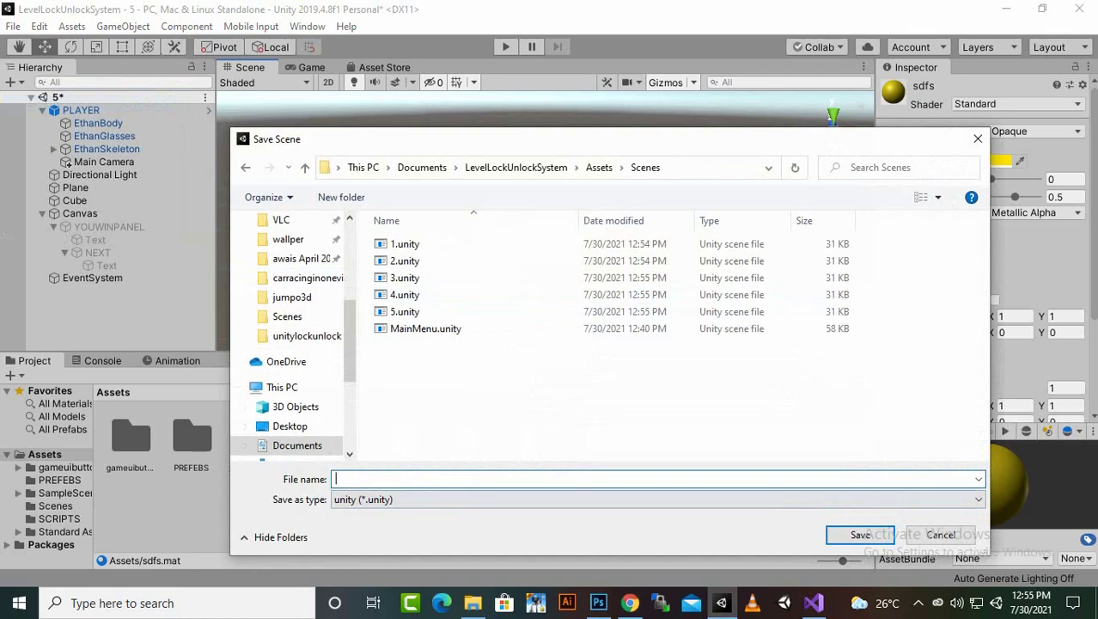
type("6")
left_click(860, 534)
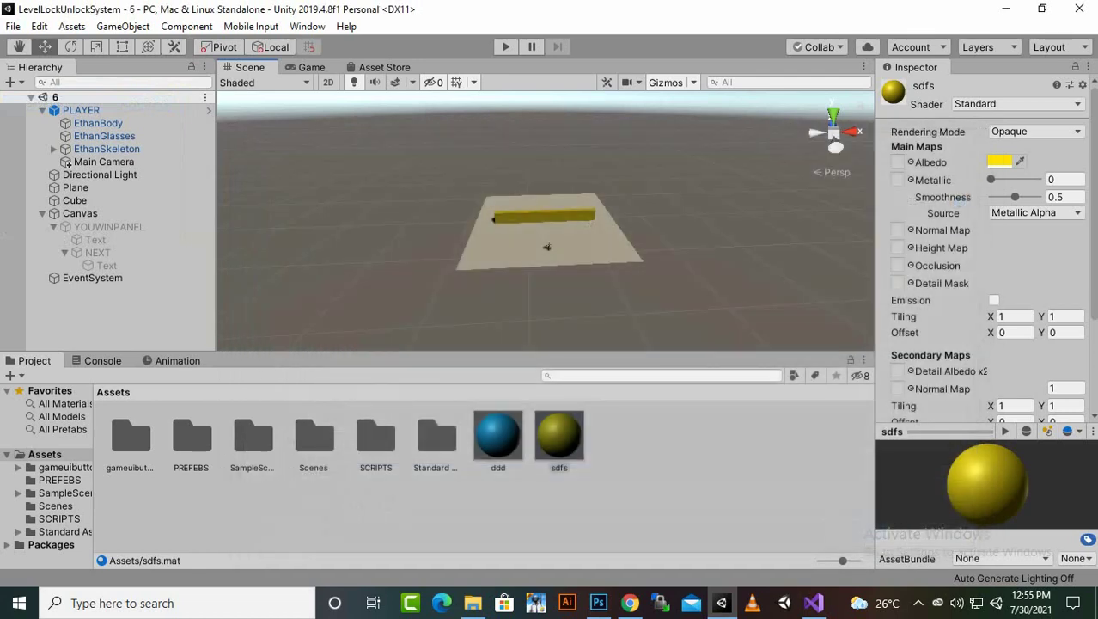
left_click_drag(498, 437, 543, 217)
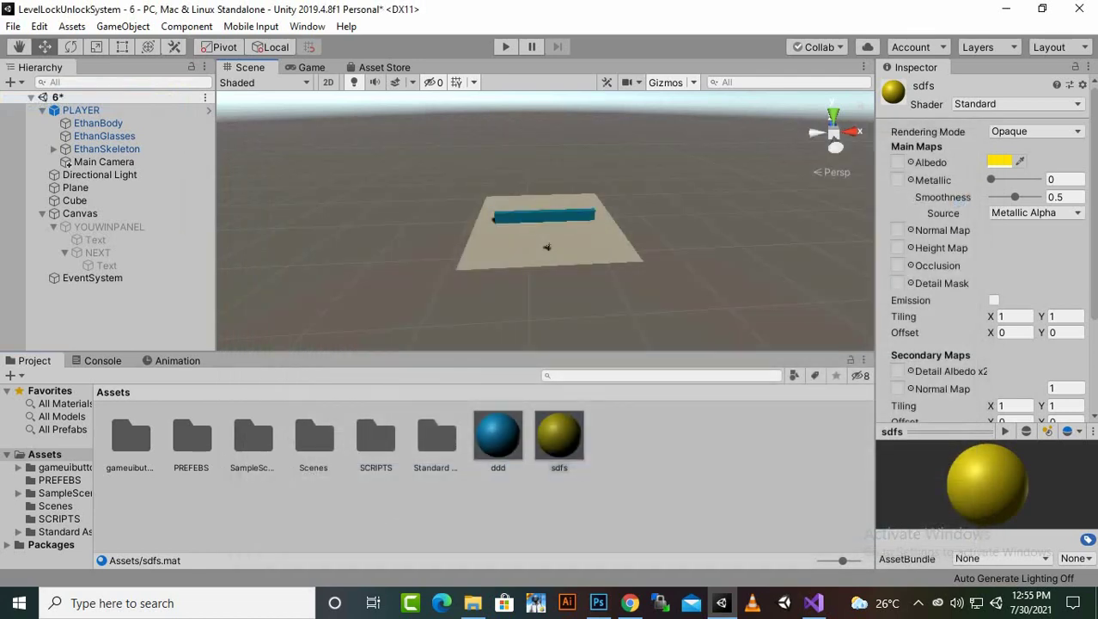
key("ctrl+s")
Step: Open the MainMenu scene from the Scenes folder
double_click(314, 436)
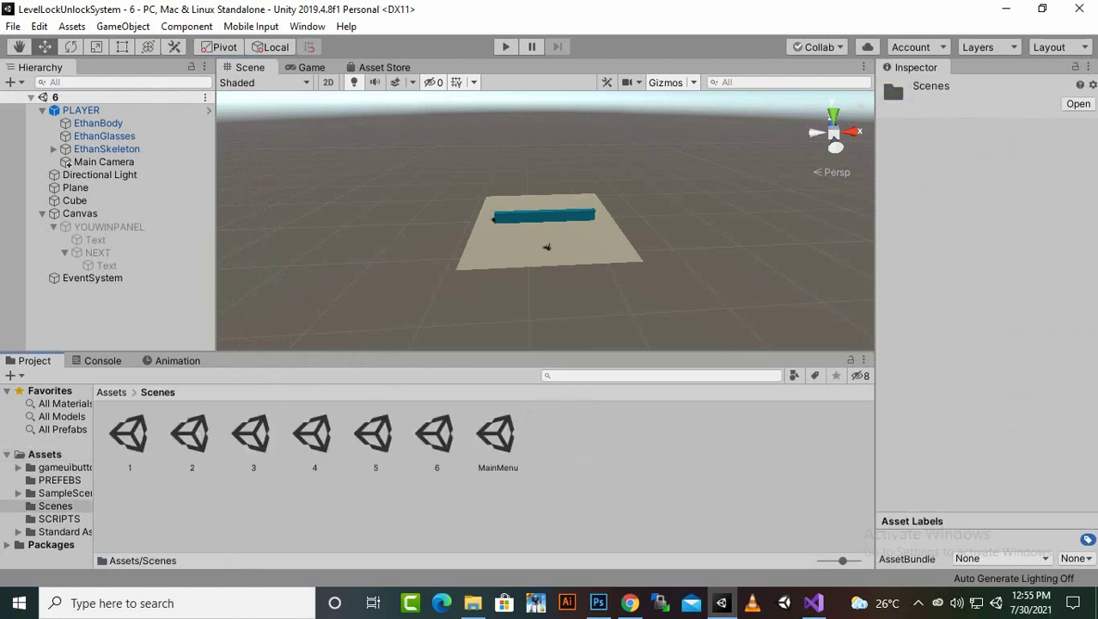
left_click(550, 481)
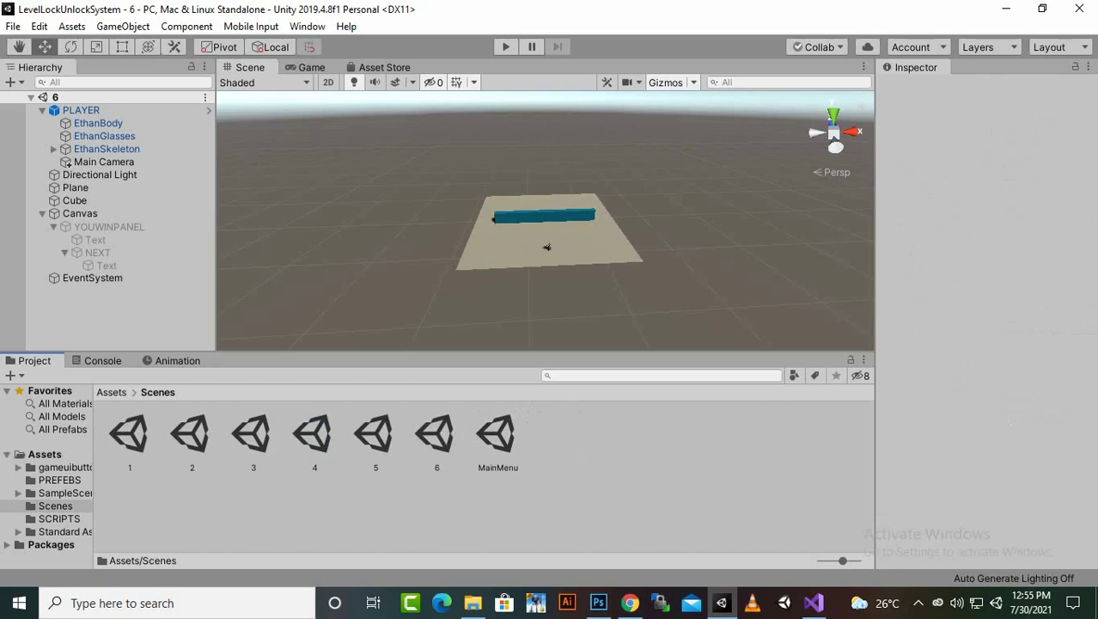
double_click(497, 435)
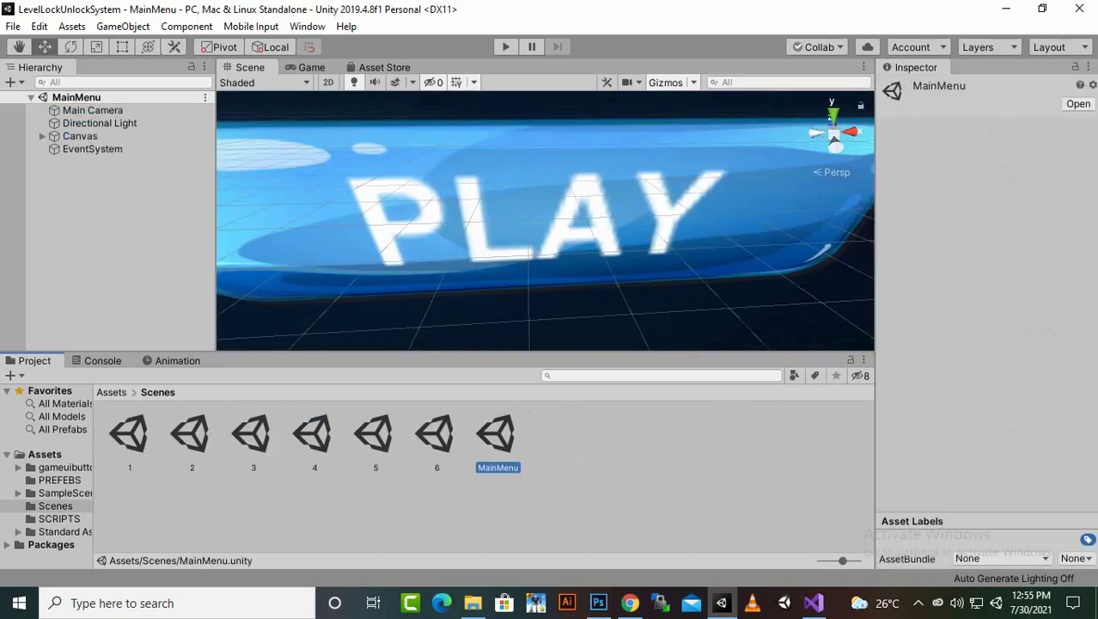
scroll(546, 221, "down", 15)
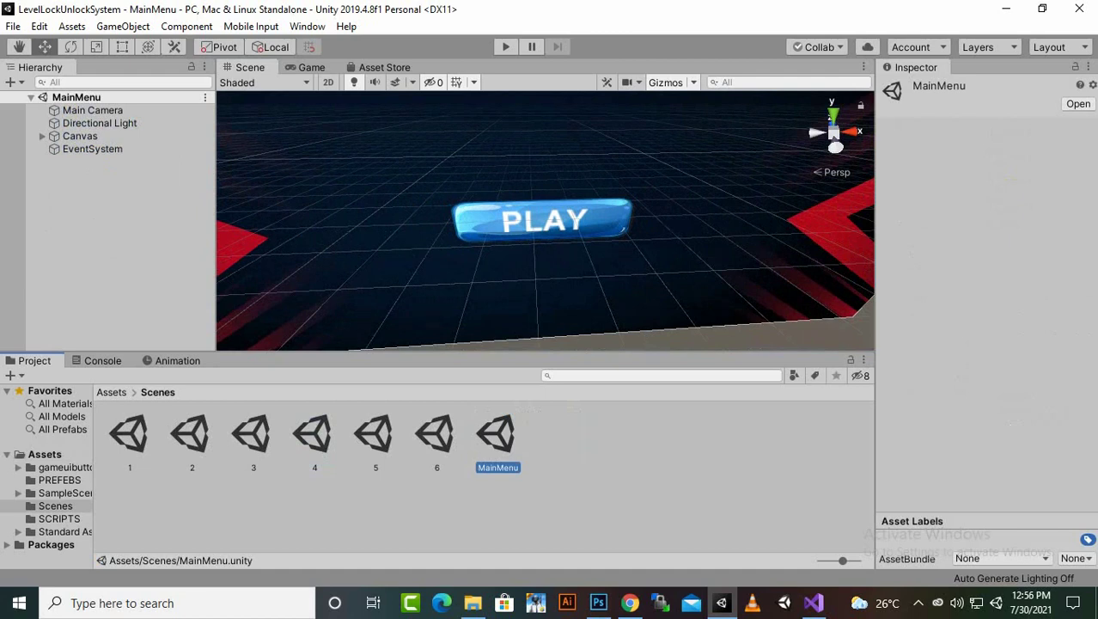
Step: Open LevelScript from the SCRIPTS folder in Visual Studio and examine its UnityEngine.UI and SceneManagement using directives
left_click(813, 603)
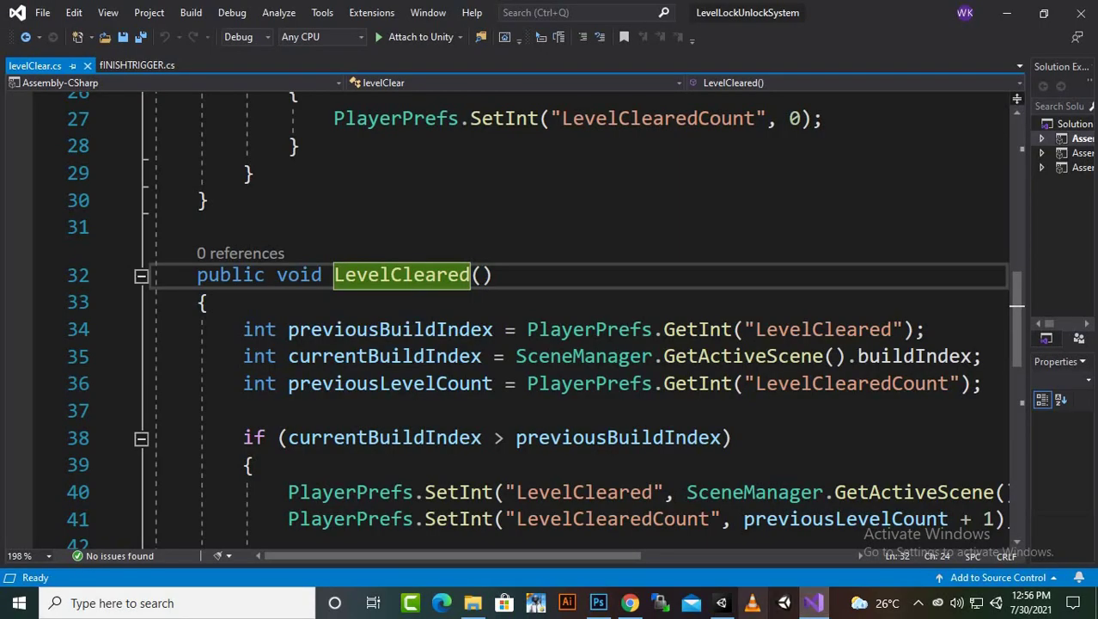
left_click(721, 602)
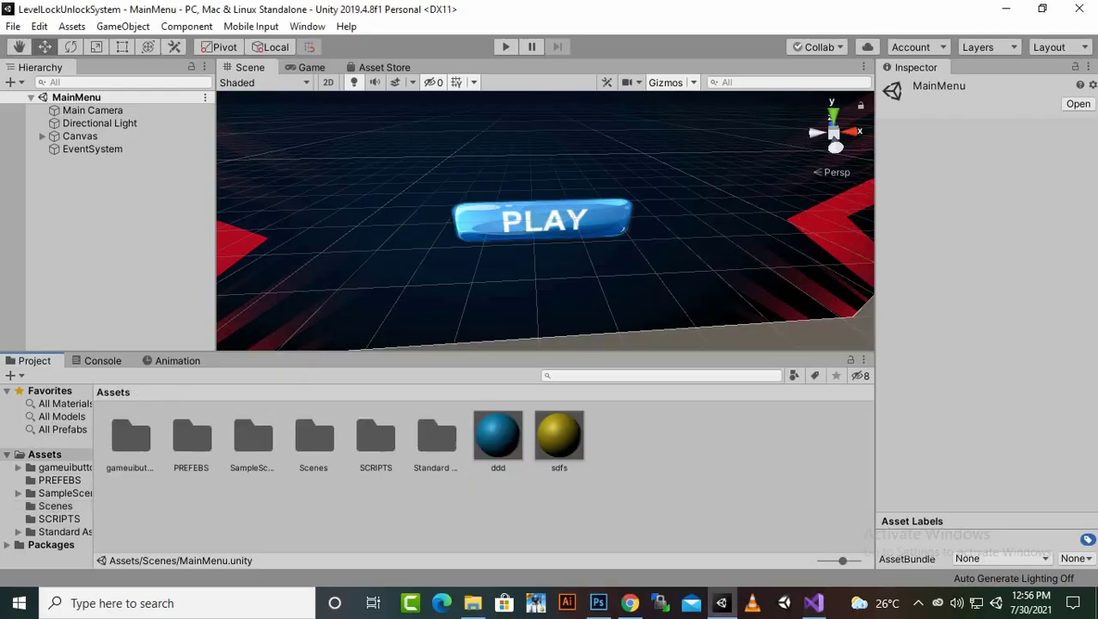
double_click(375, 438)
double_click(253, 438)
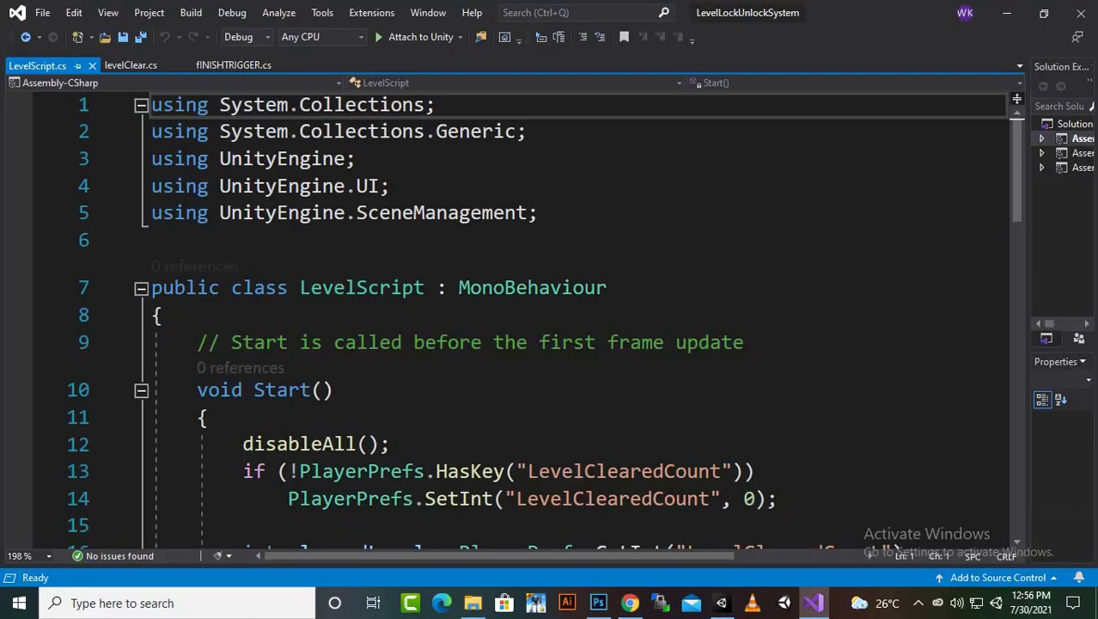
left_click_drag(277, 186, 378, 186)
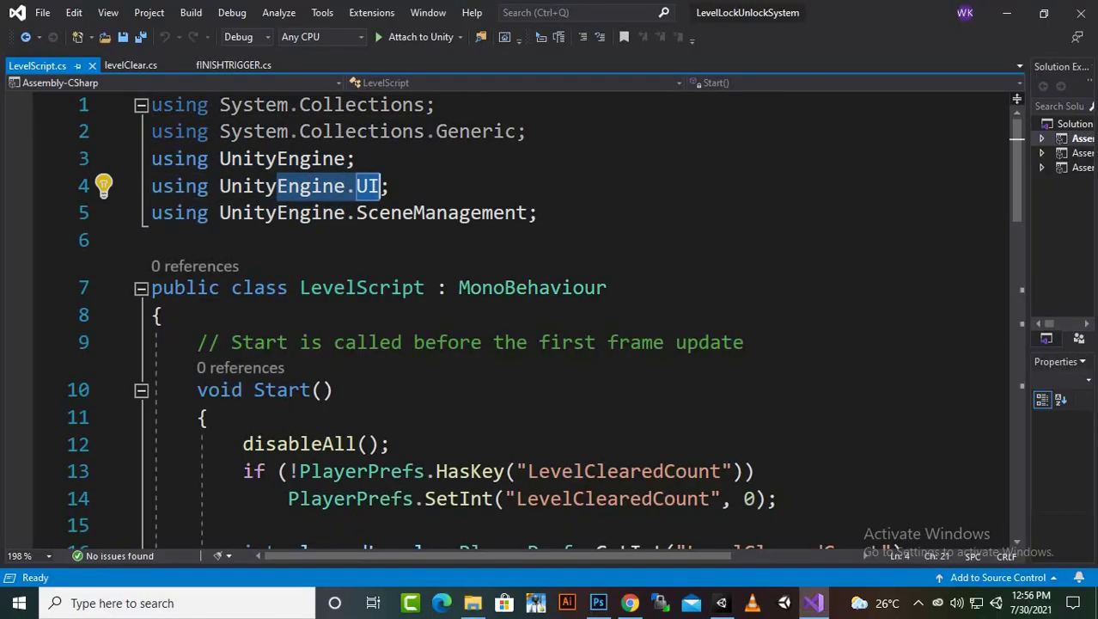
left_click_drag(287, 212, 471, 212)
left_click(424, 212)
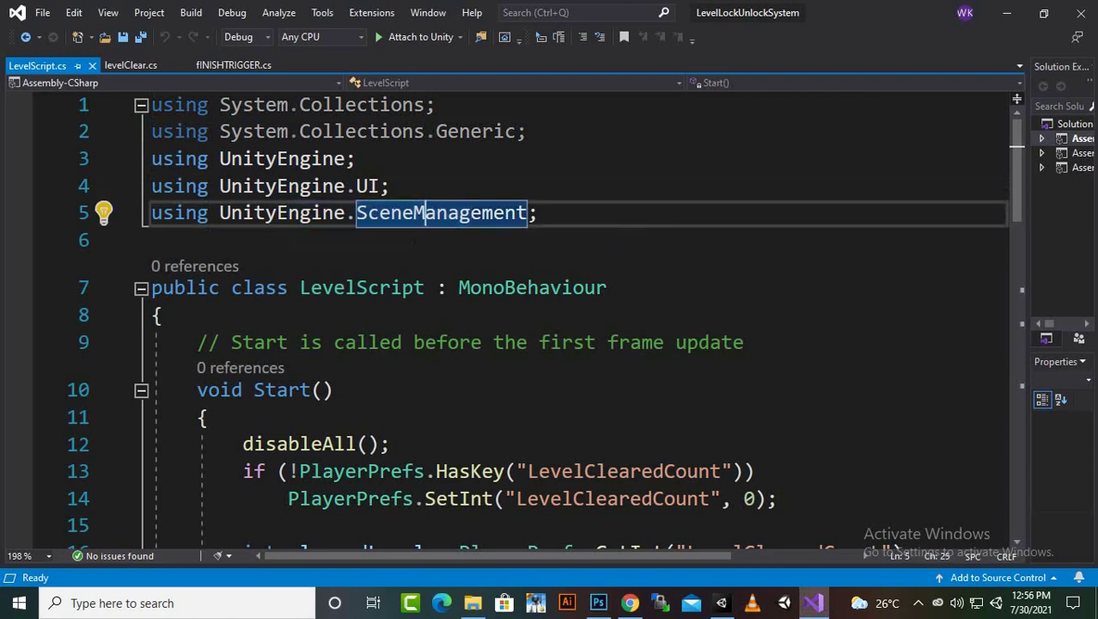
Step: Examine LevelScript's Start method and its disableAll call
scroll(525, 297, "down", 2)
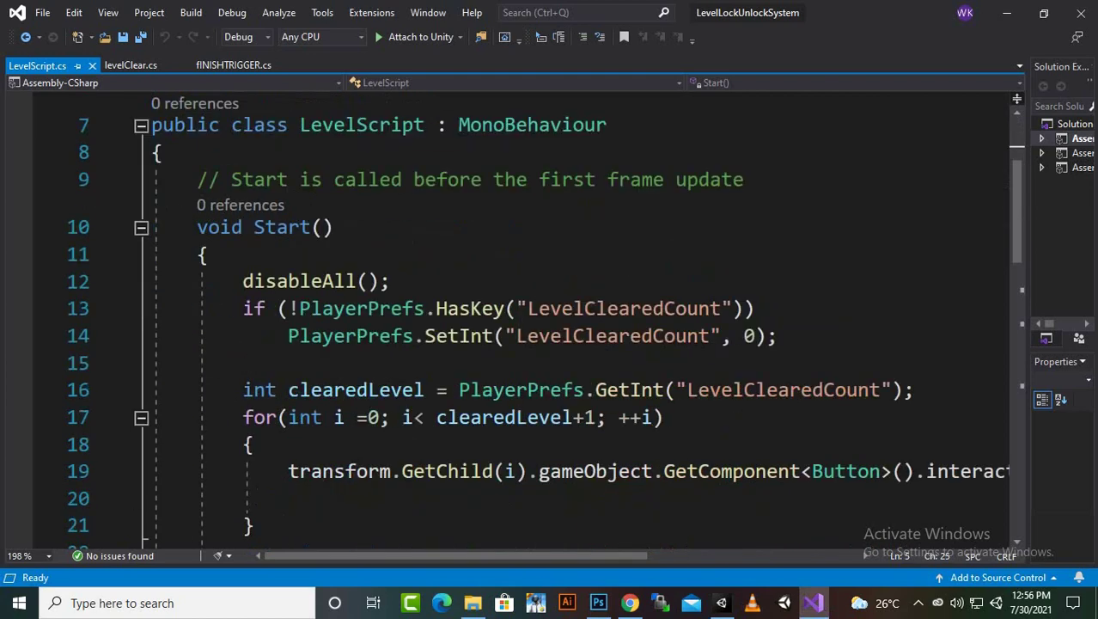
left_click(299, 227)
scroll(299, 227, "down", 2)
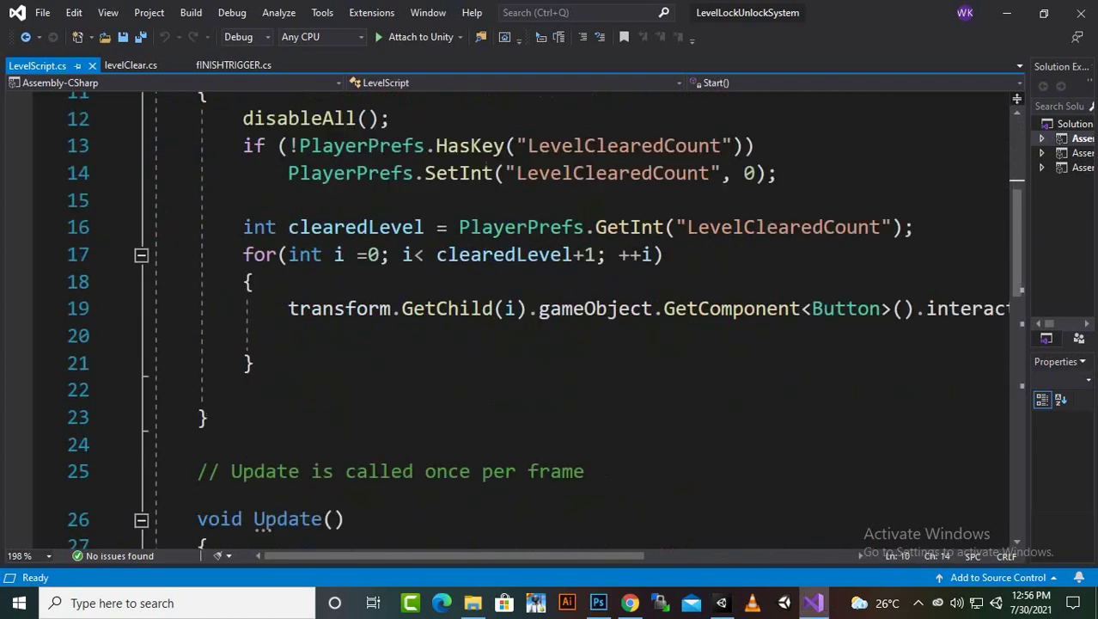
scroll(299, 227, "up", 1)
left_click_drag(237, 201, 392, 201)
left_click(392, 201)
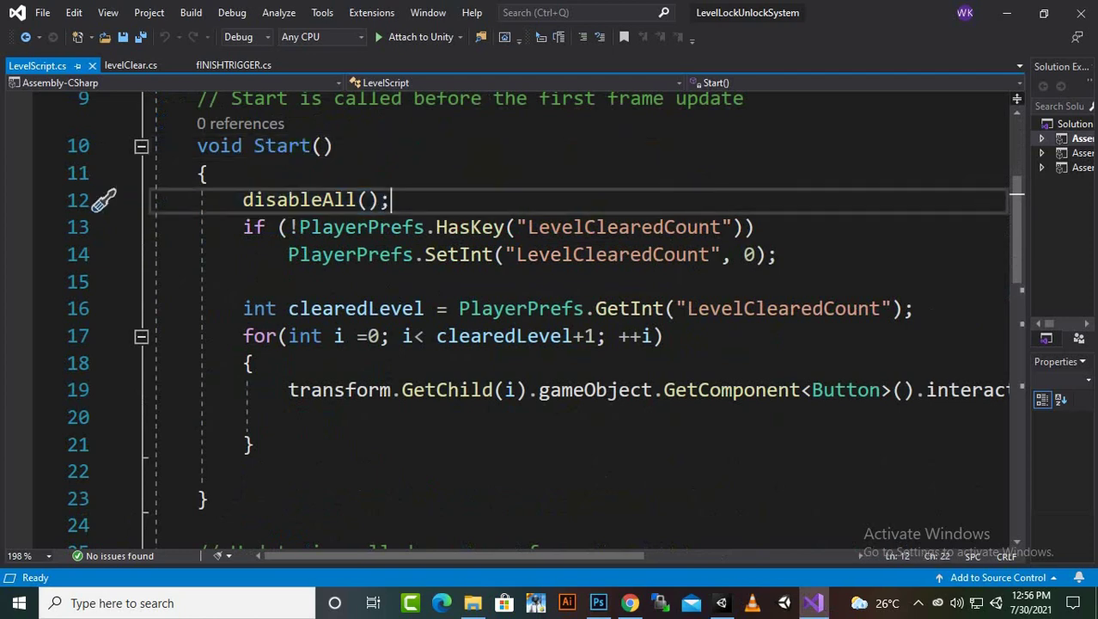
Step: Examine the disableAll method, including its loop over the level buttons and the line setting each button's interactable property
scroll(103, 200, "down", 7)
scroll(550, 318, "up", 1)
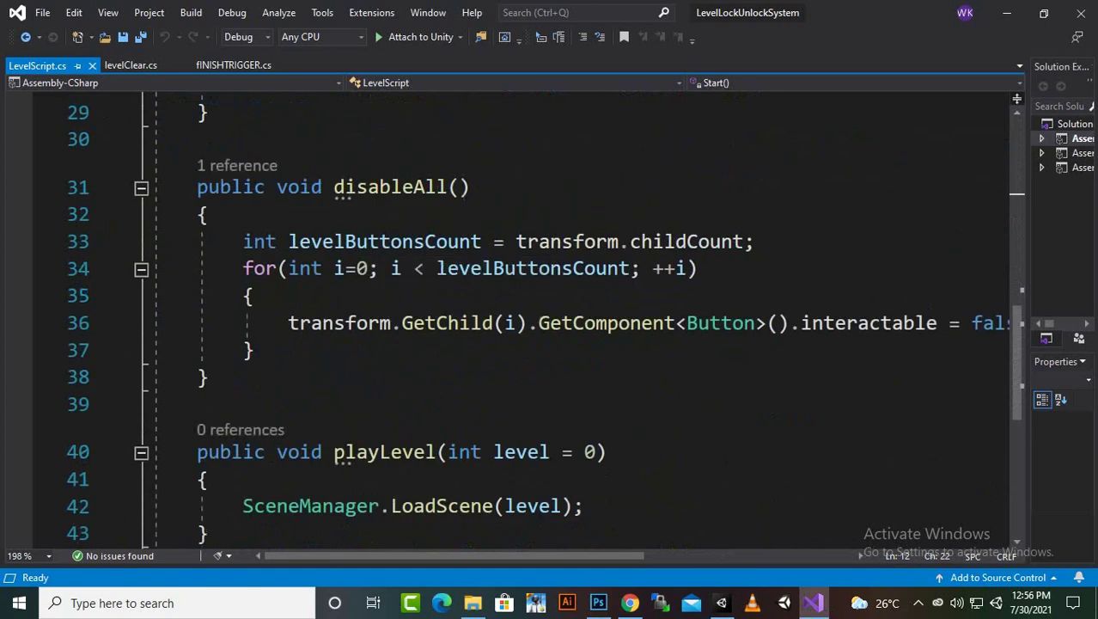
left_click_drag(550, 556, 667, 556)
left_click(678, 323)
left_click(692, 323)
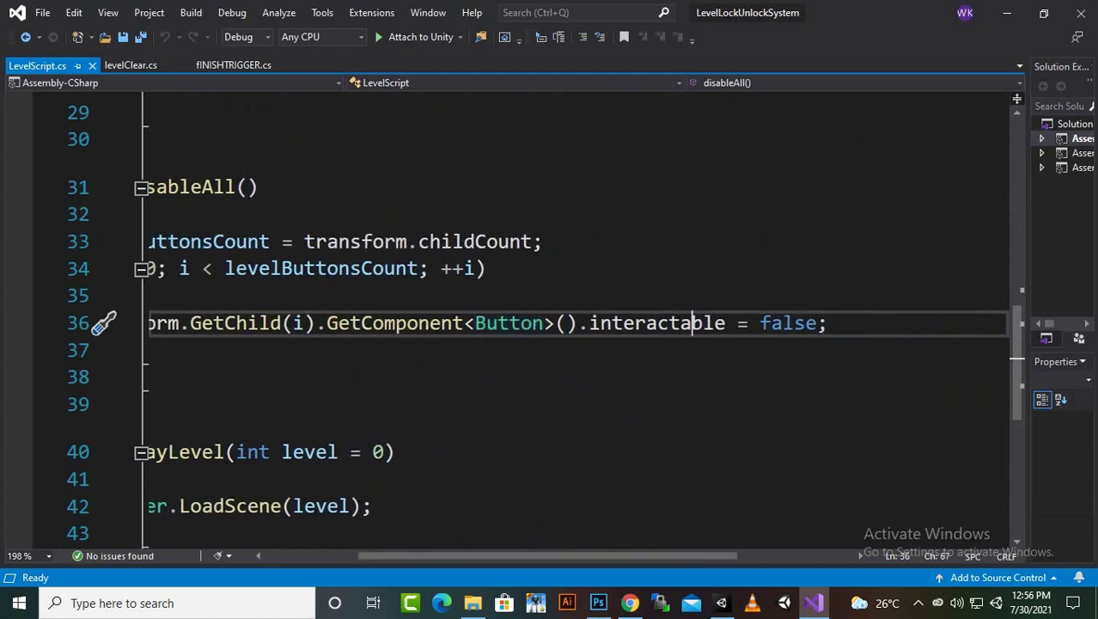
left_click(771, 322)
scroll(771, 323, "left", 3)
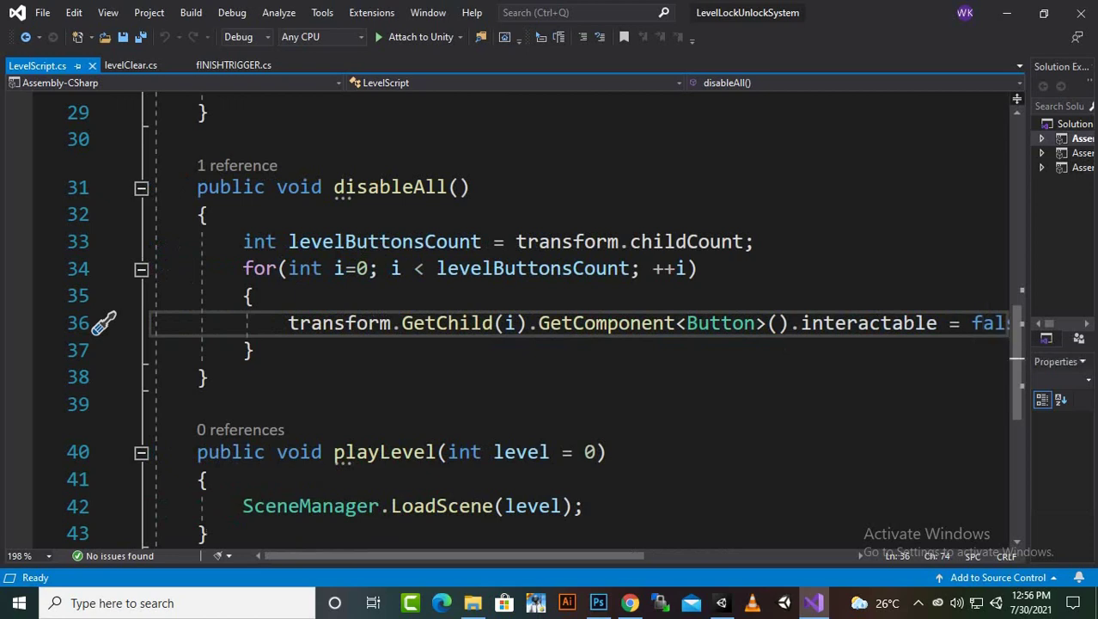
left_click_drag(688, 269, 266, 268)
scroll(266, 268, "down", 1)
scroll(515, 318, "down", 1)
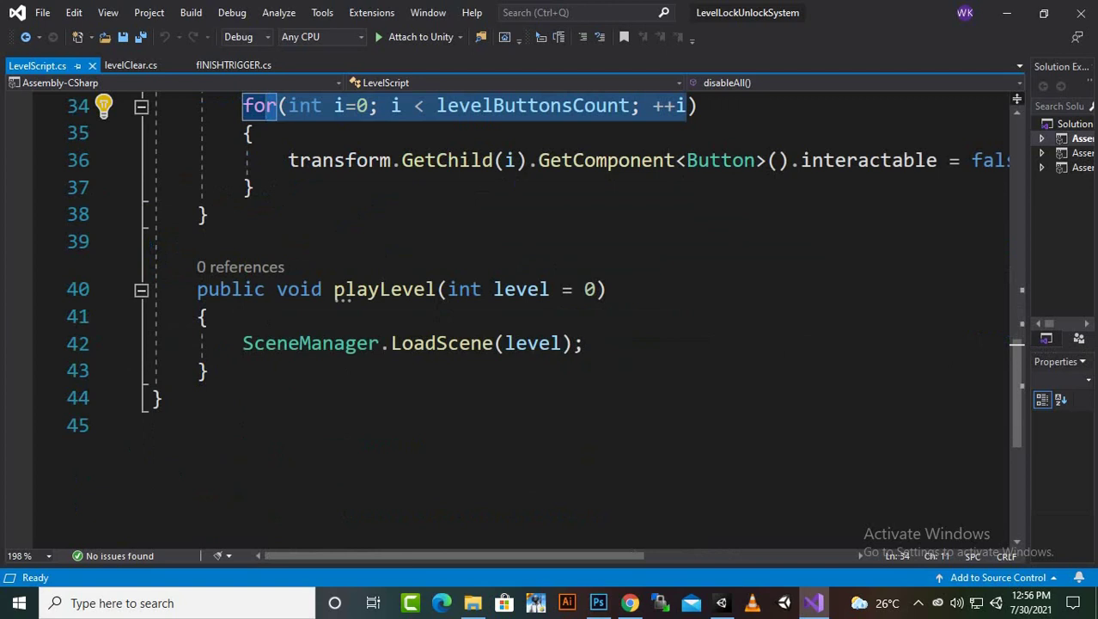
Step: Examine the playLevel method and its SceneManager.LoadScene call with the level parameter
left_click(366, 289)
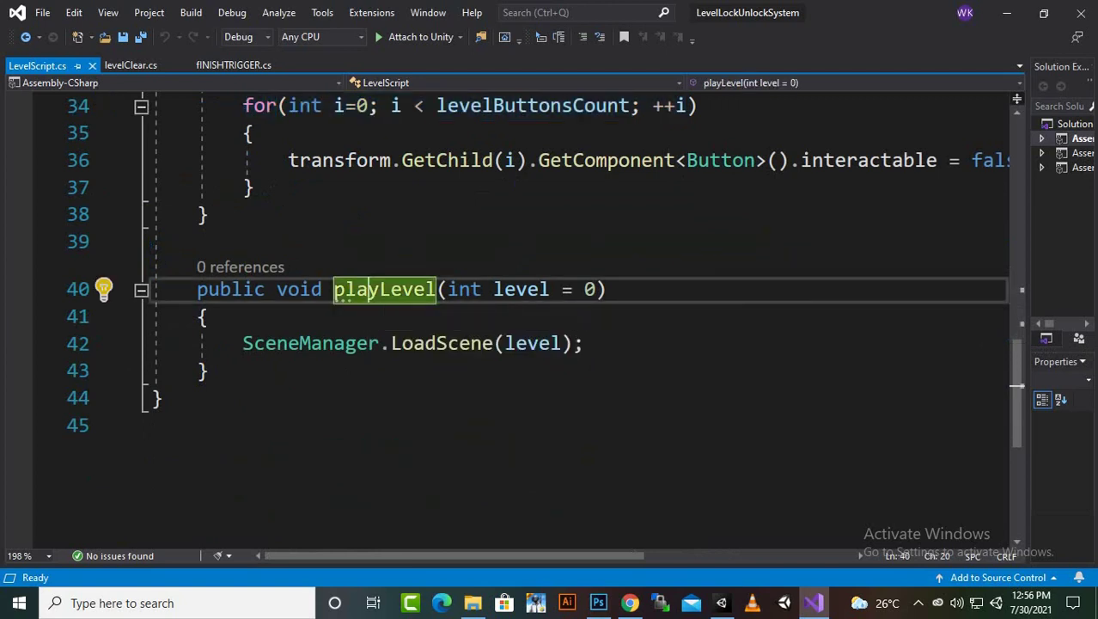
left_click_drag(243, 344, 506, 343)
left_click(553, 344)
scroll(516, 318, "up", 9)
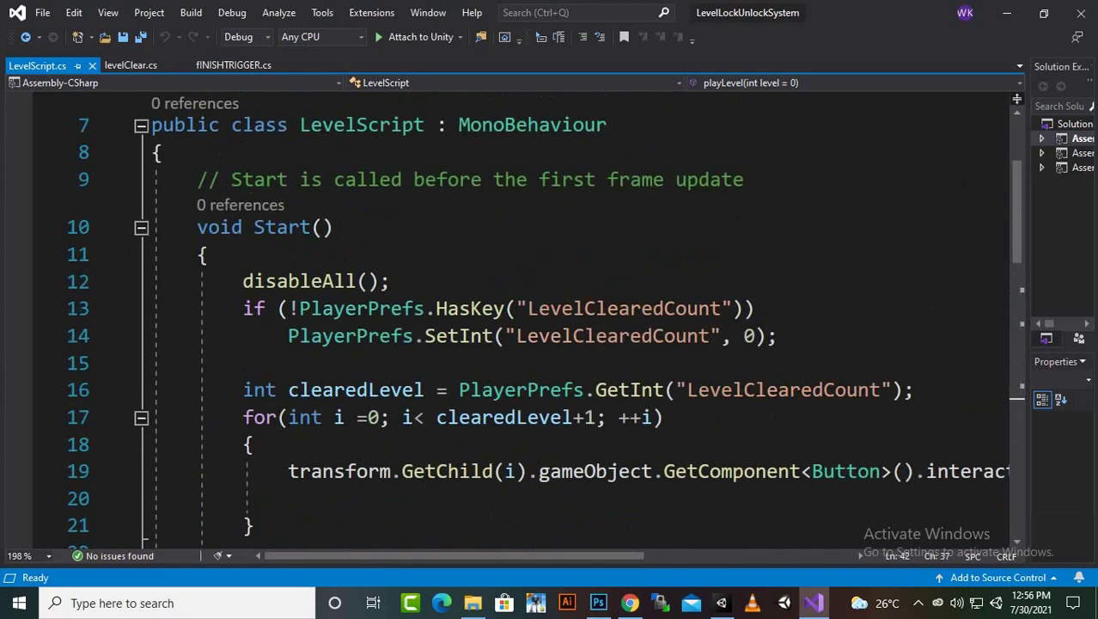
Step: Review the Start method's disableAll call and the PlayerPrefs.HasKey check that initializes LevelClearedCount
left_click(276, 228)
key("Down")
key("Down")
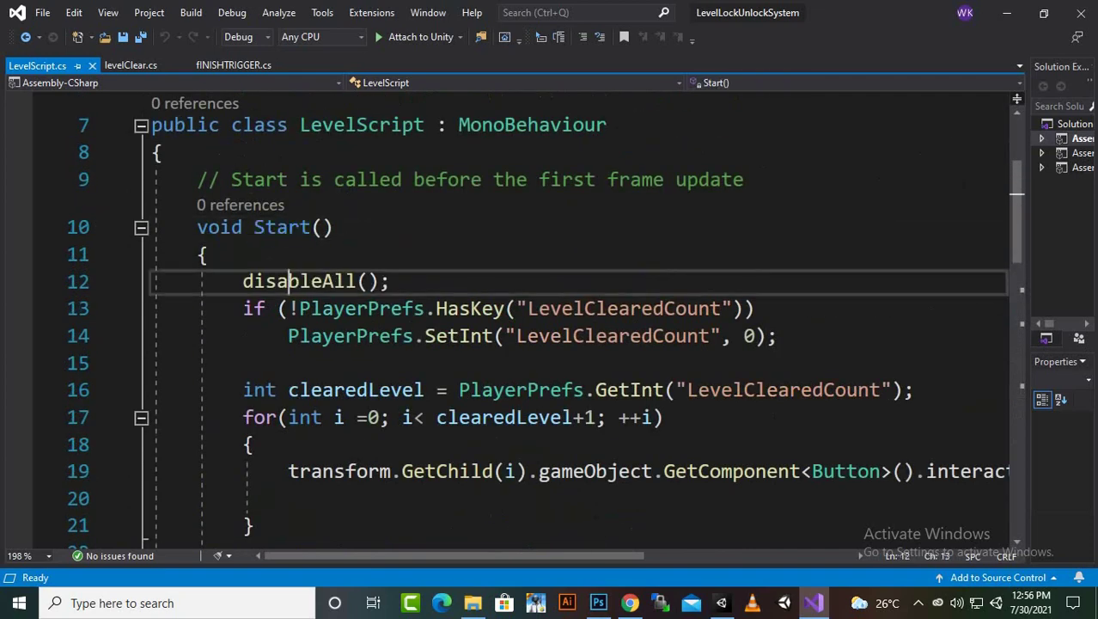
key("End")
left_click_drag(243, 310, 744, 337)
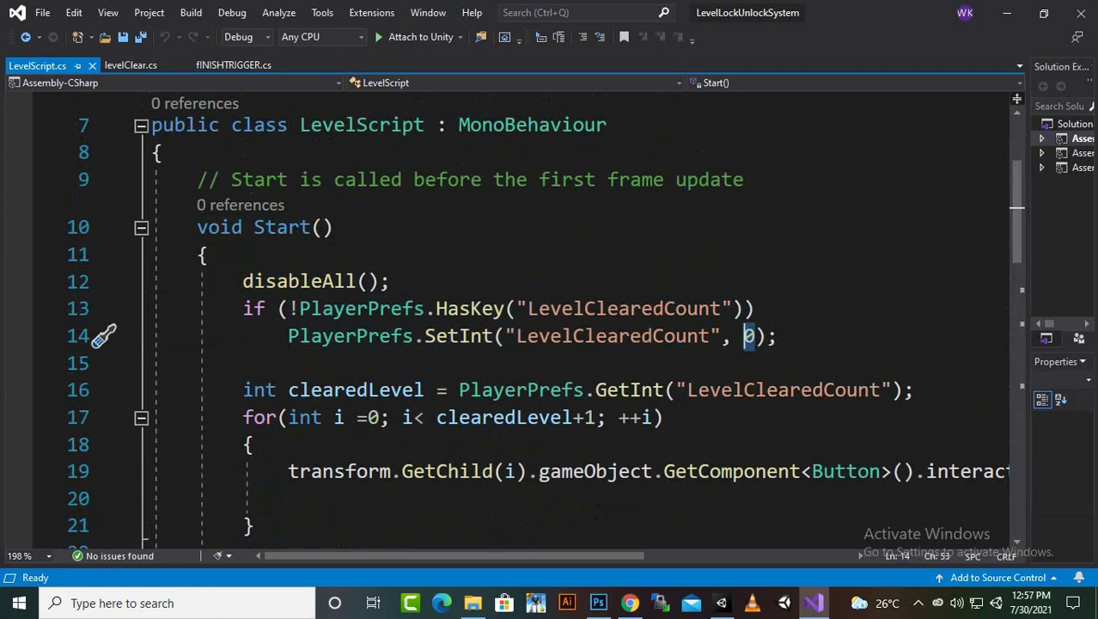
scroll(550, 326, "down", 3)
scroll(550, 327, "up", 2)
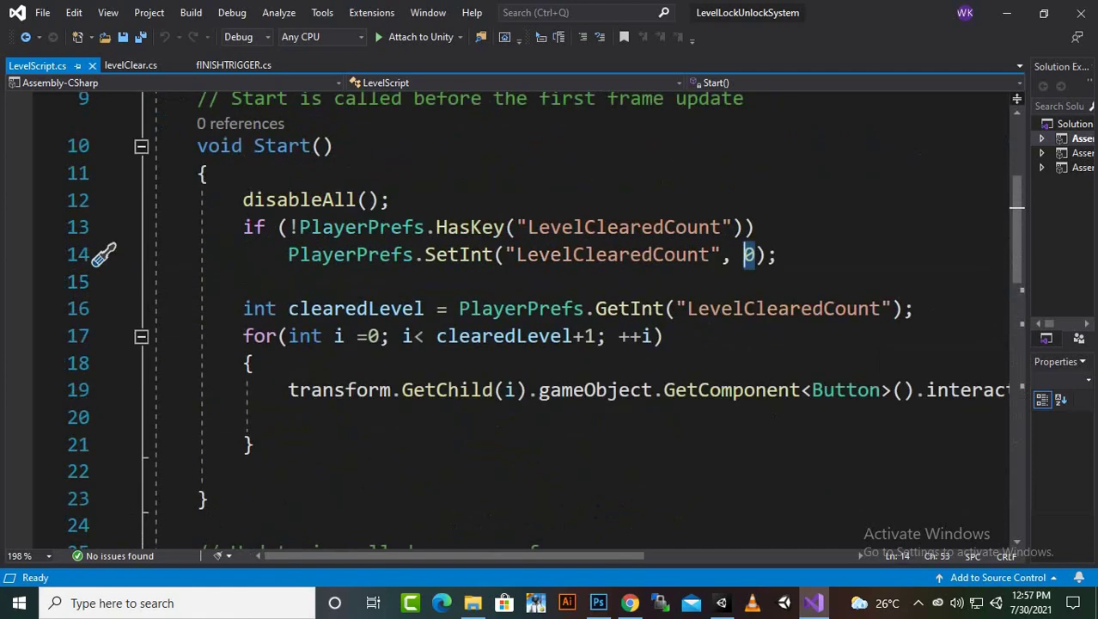
scroll(550, 326, "right", 2)
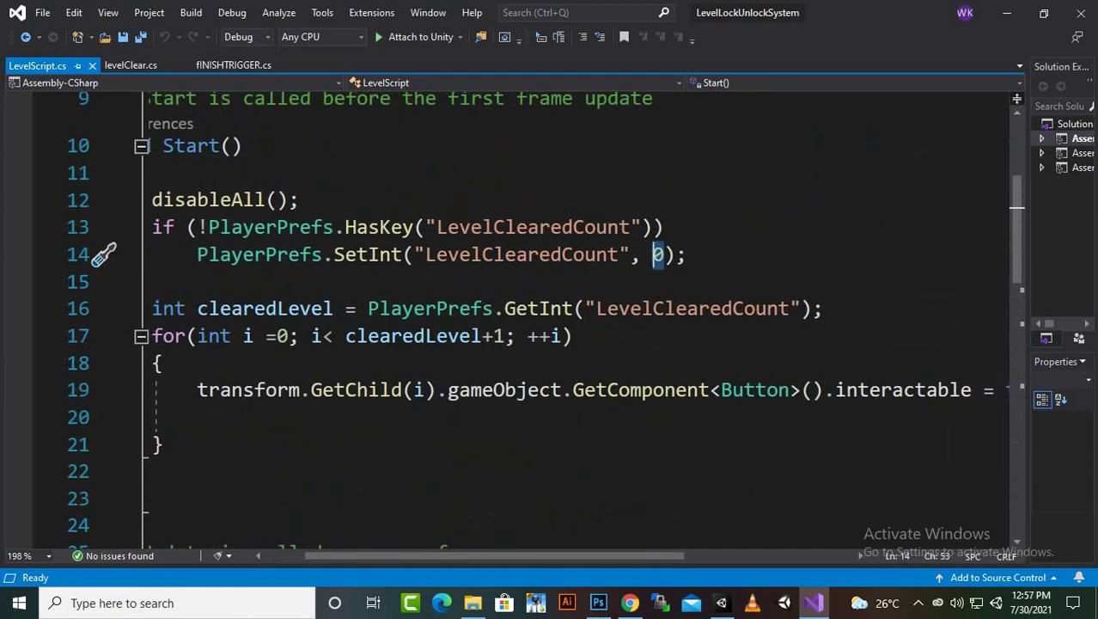
Step: Compare the LevelClearedCount key across the HasKey, SetInt and GetInt calls, and examine the loop that enables the level buttons
left_click(539, 227)
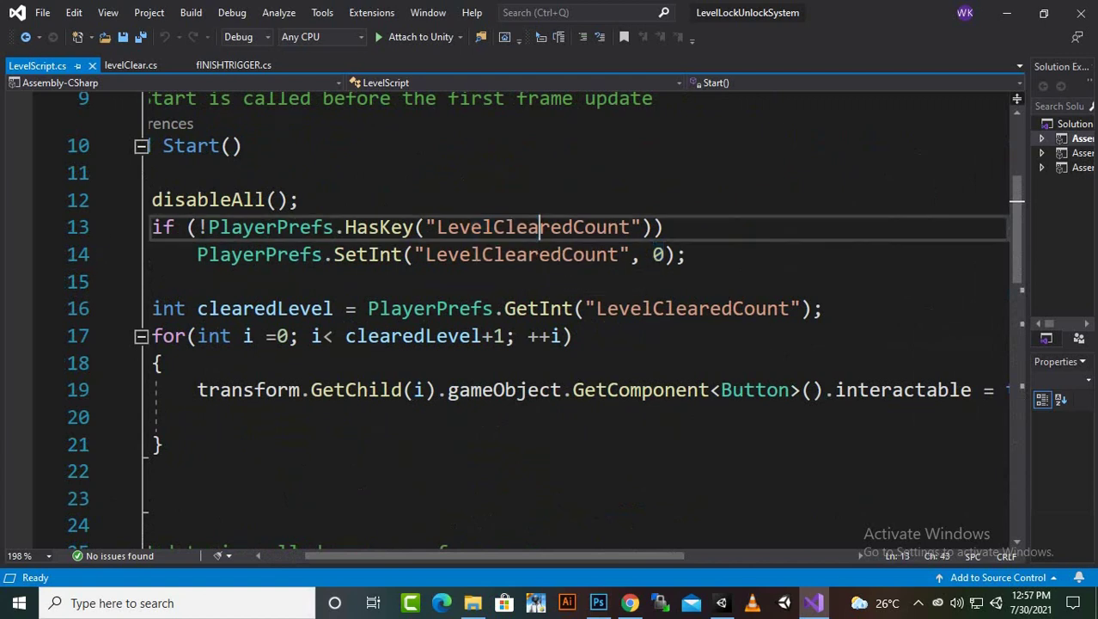
left_click_drag(449, 254, 550, 254)
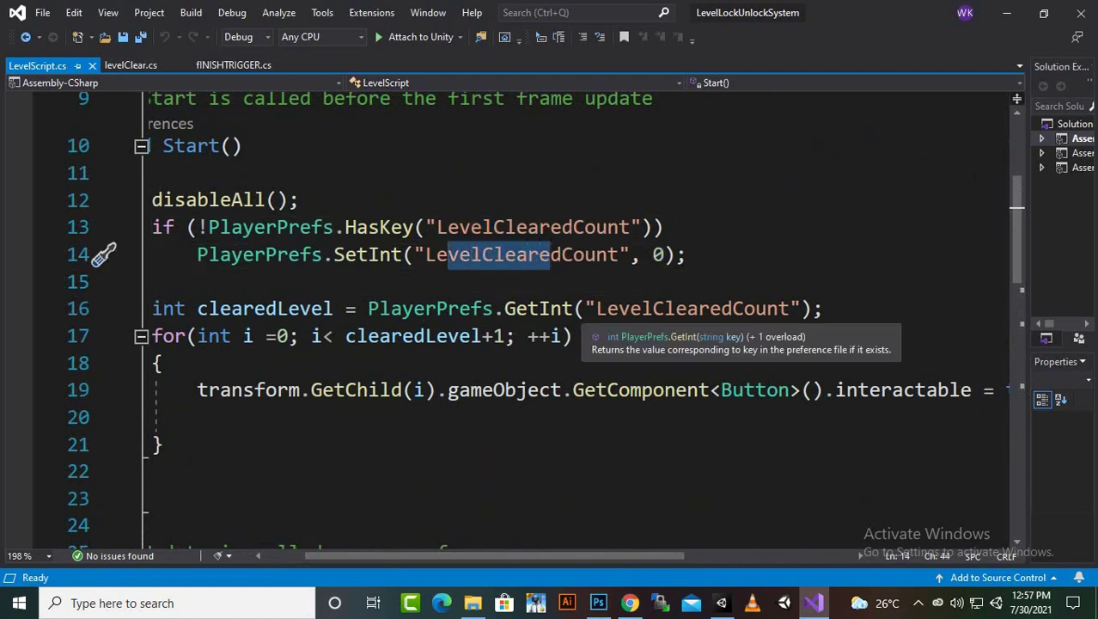
left_click_drag(631, 307, 720, 307)
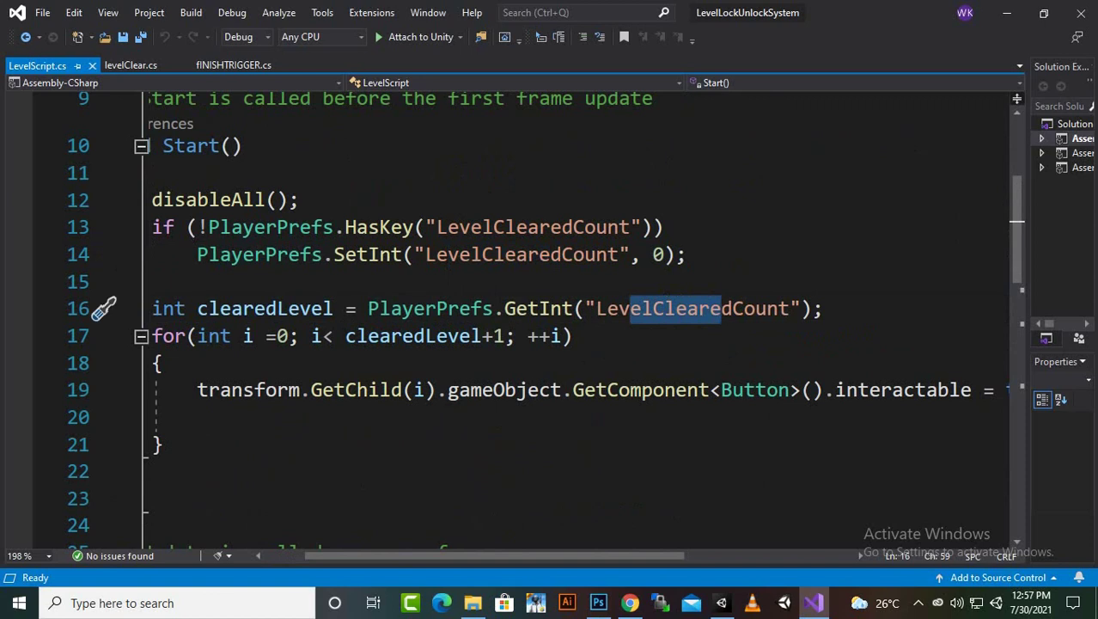
left_click(688, 307)
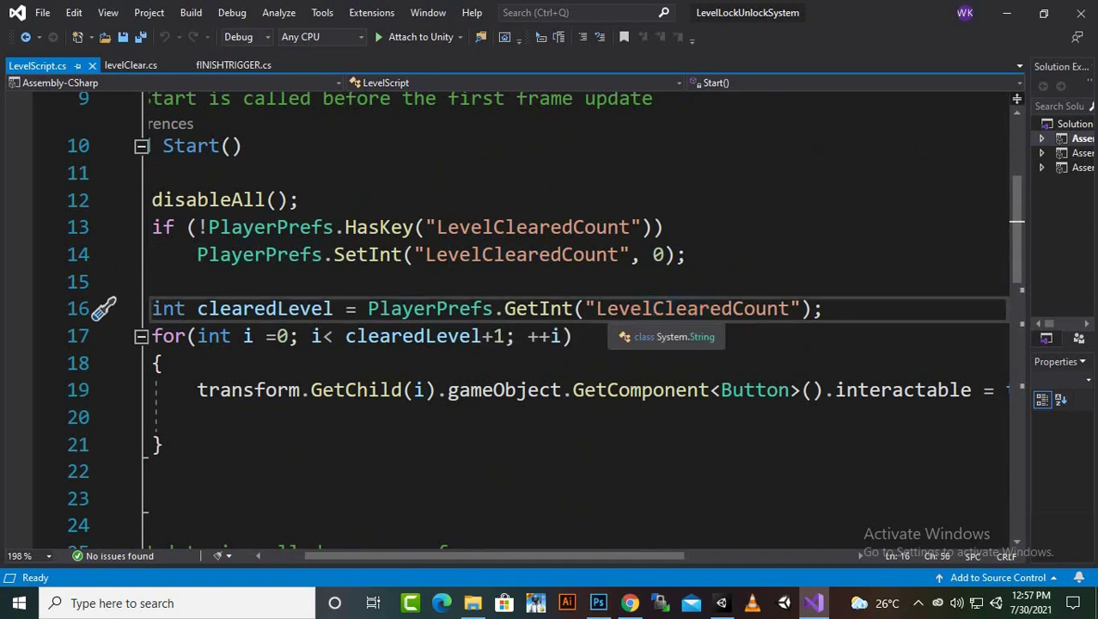
left_click_drag(618, 308, 757, 307)
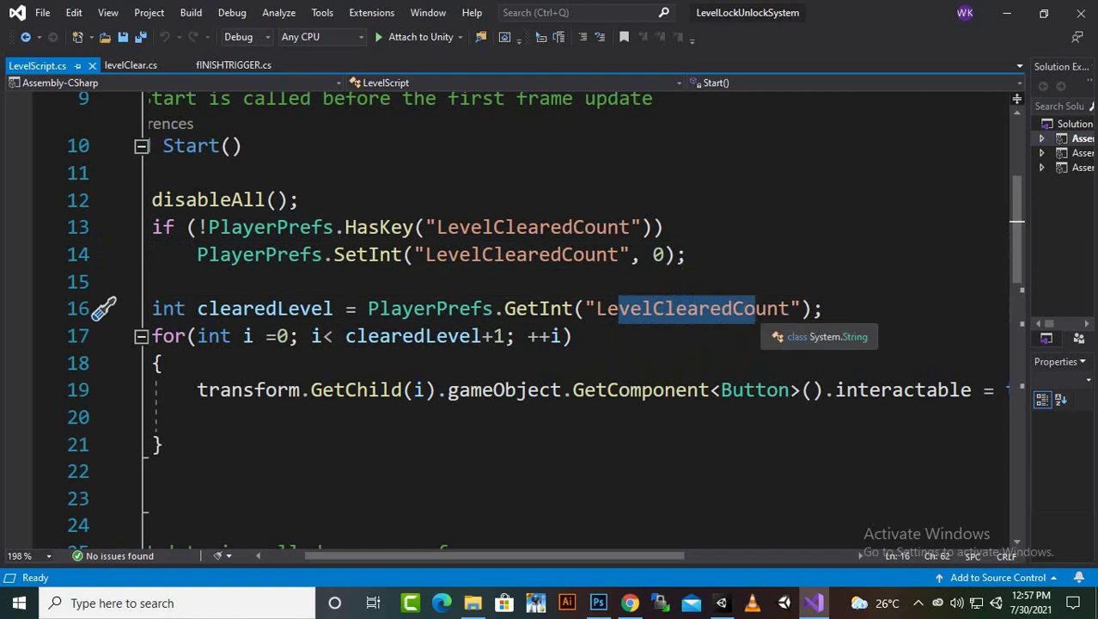
left_click(574, 336)
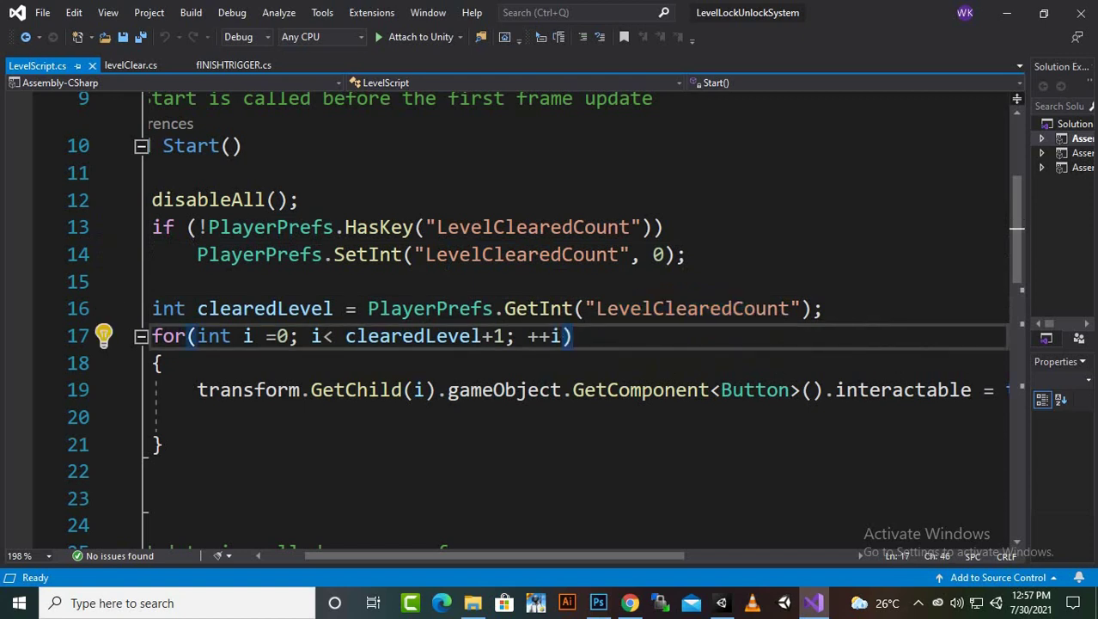
left_click_drag(618, 307, 767, 307)
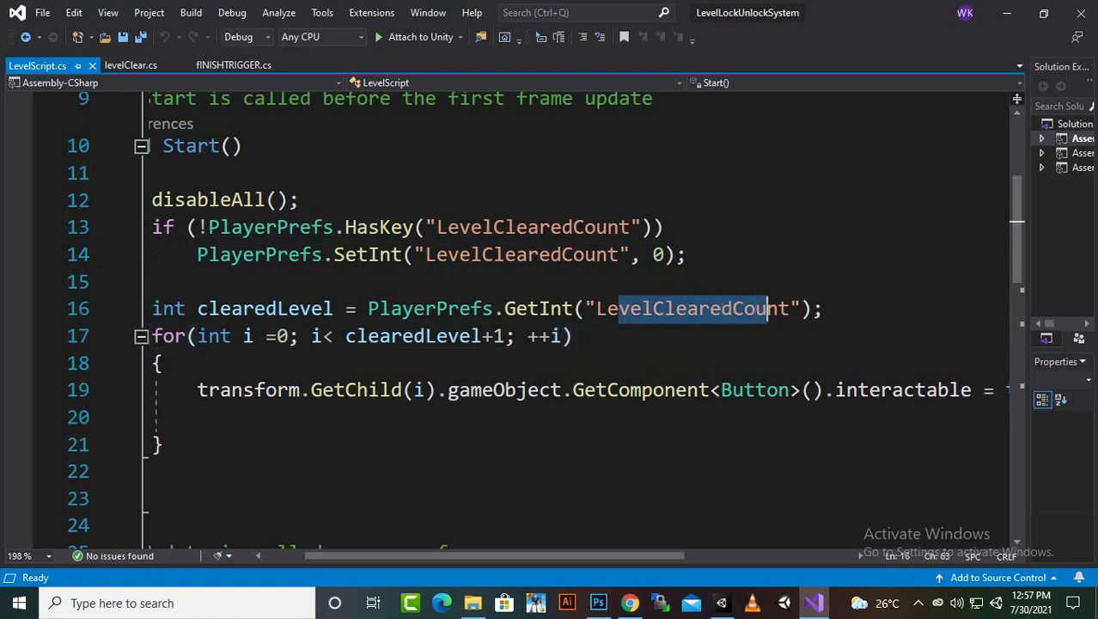
left_click(768, 308)
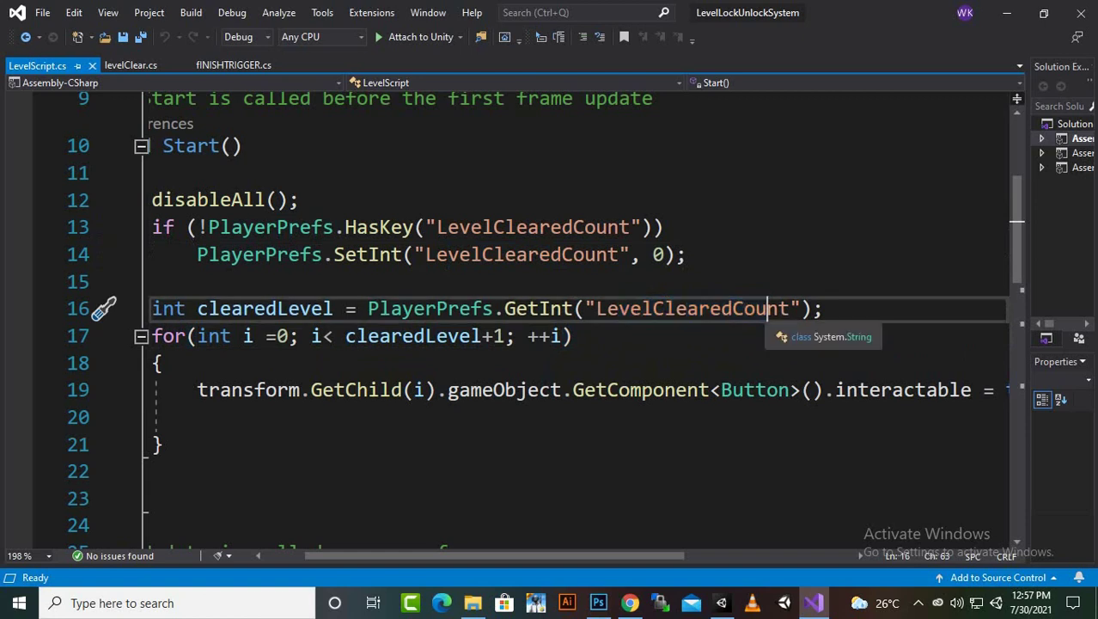
left_click_drag(756, 308, 540, 309)
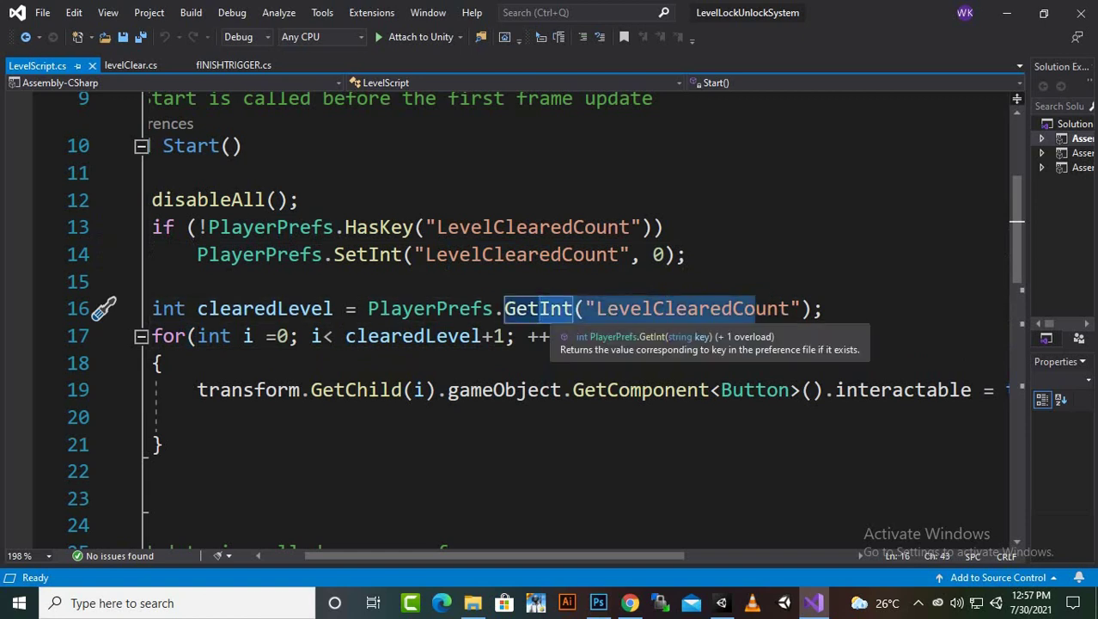
left_click(571, 282)
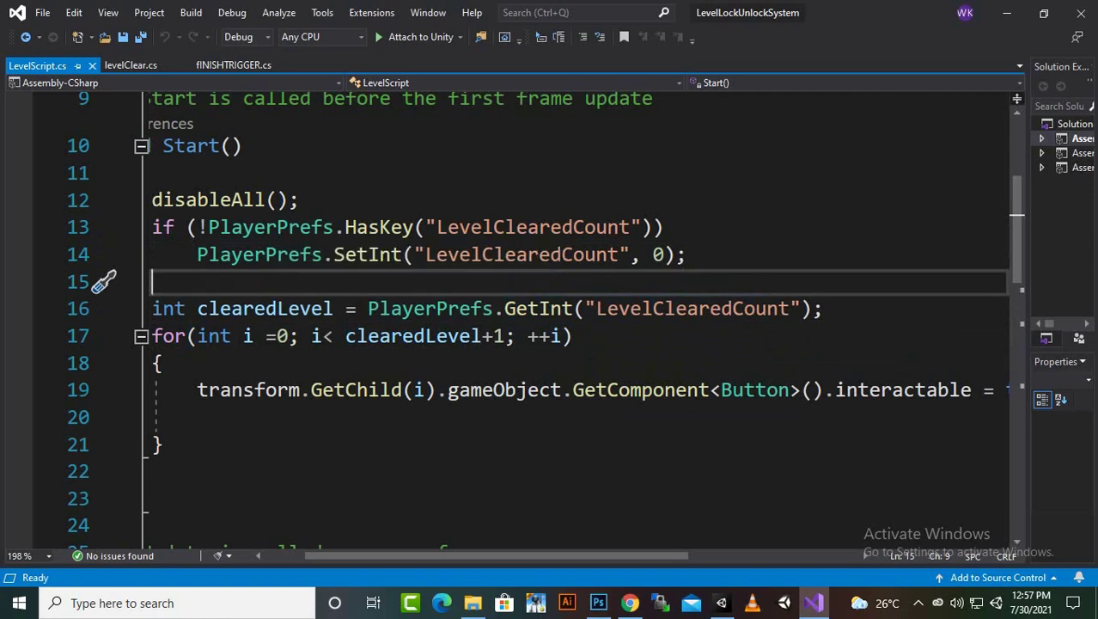
scroll(579, 325, "right", 5)
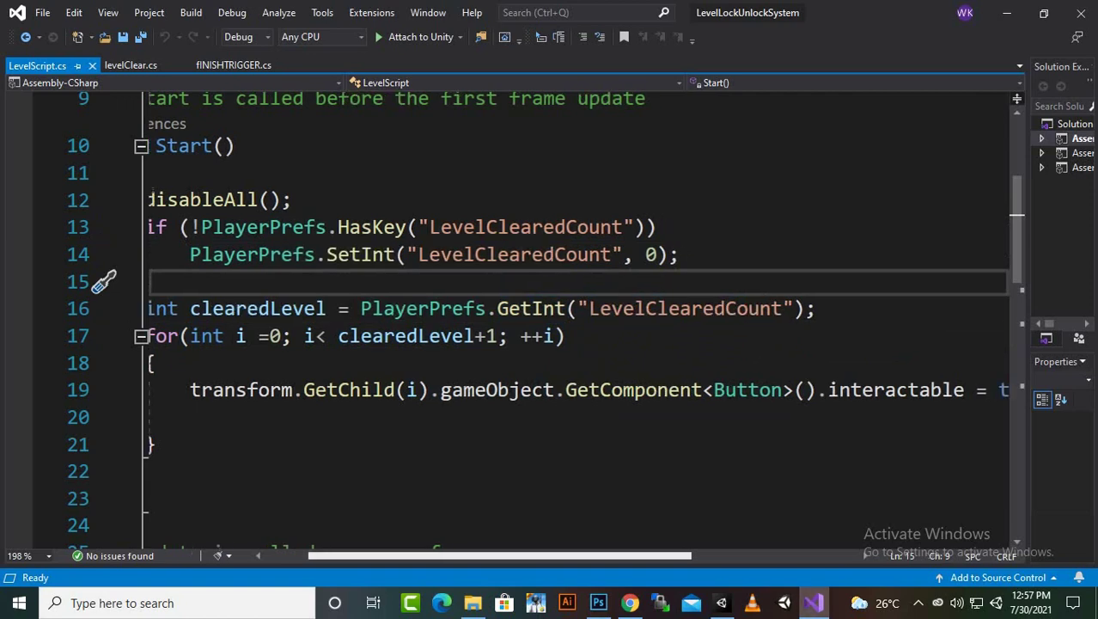
scroll(579, 326, "left", 5)
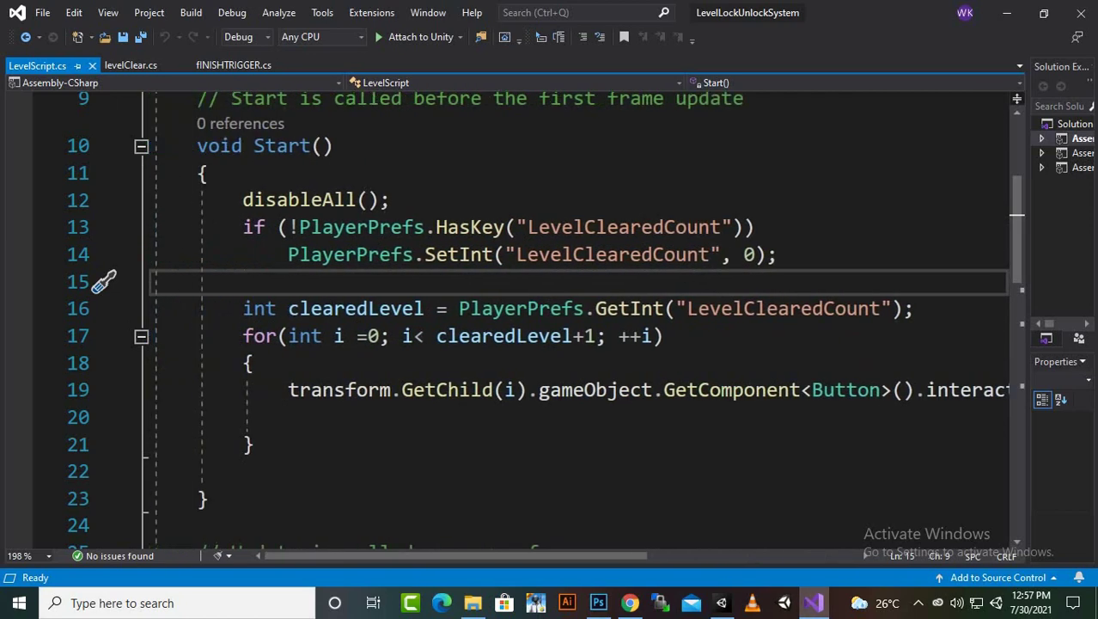
Step: Save LevelScript and switch back to the MainMenu scene in Unity
key("ctrl+s")
scroll(578, 326, "down", 8)
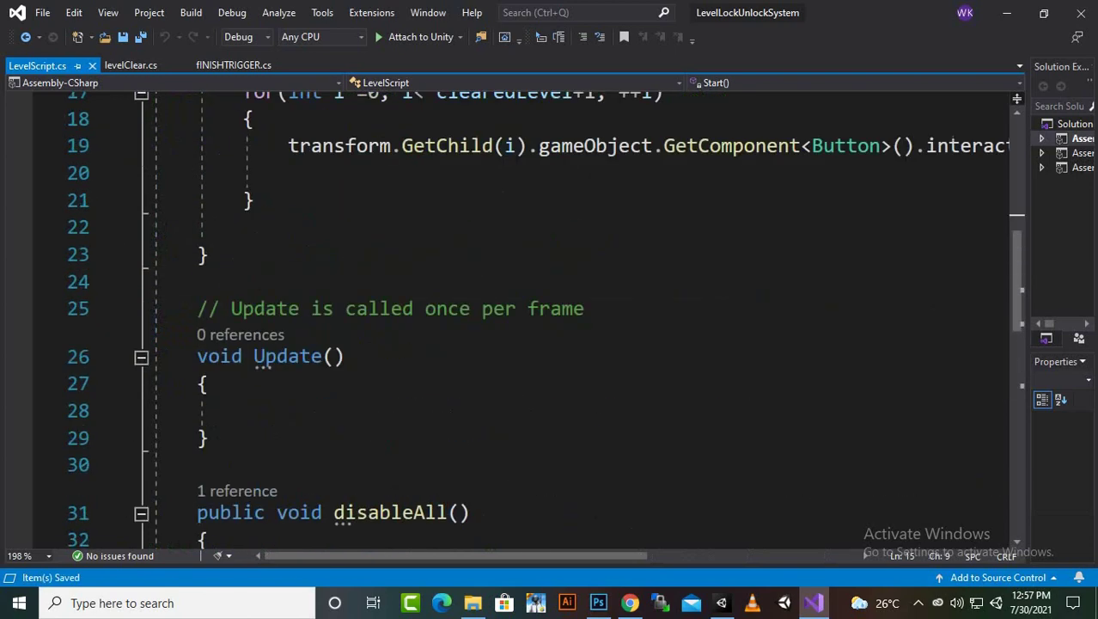
scroll(578, 326, "up", 5)
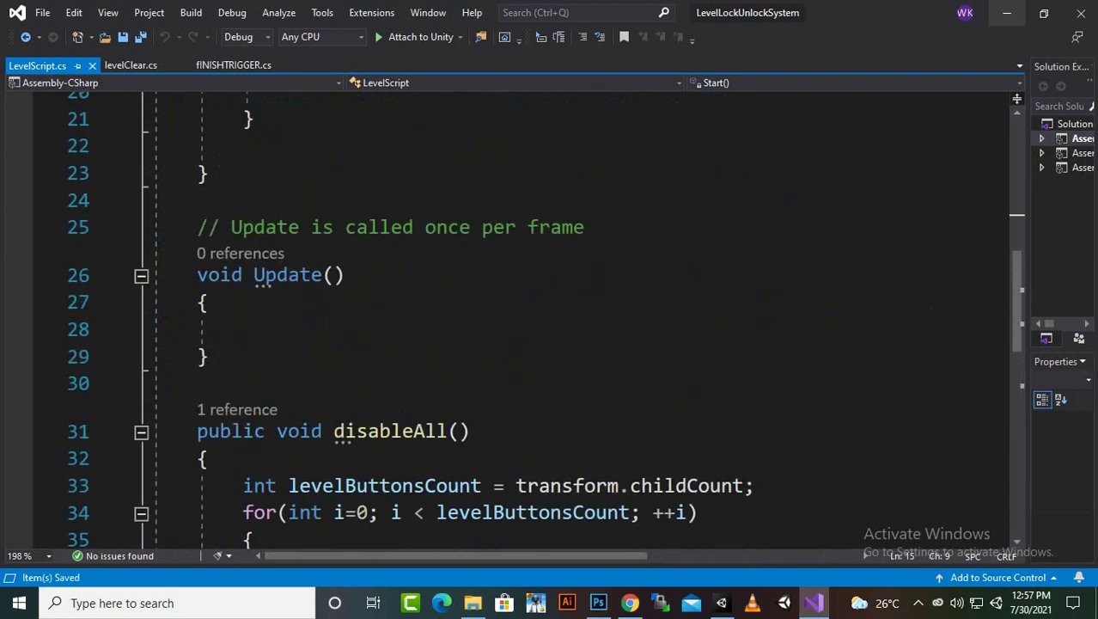
key("alt+Tab")
left_click(112, 232)
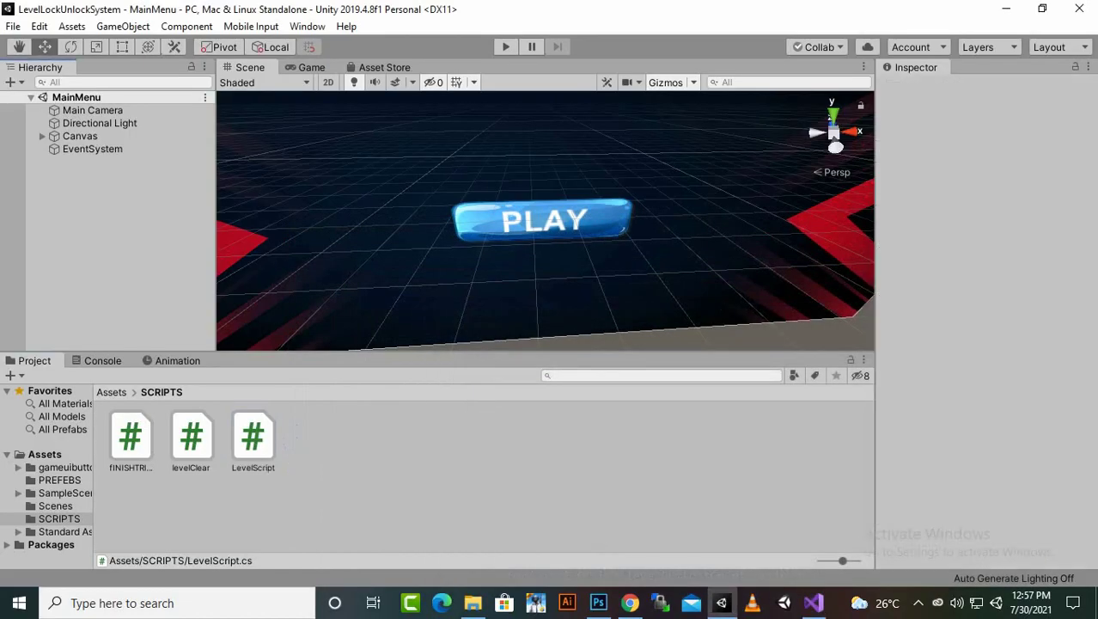
Step: Activate the lEVELsELECTION panel under Canvas and attach LevelScript from the SCRIPTS folder to it
left_click(42, 136)
left_click(107, 163)
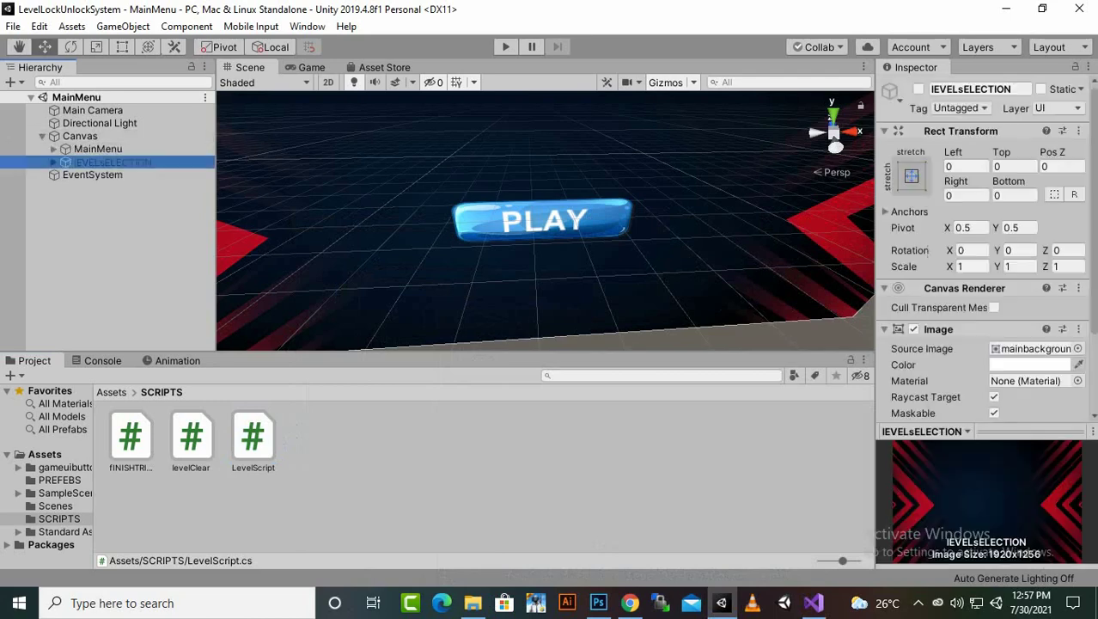
left_click(919, 88)
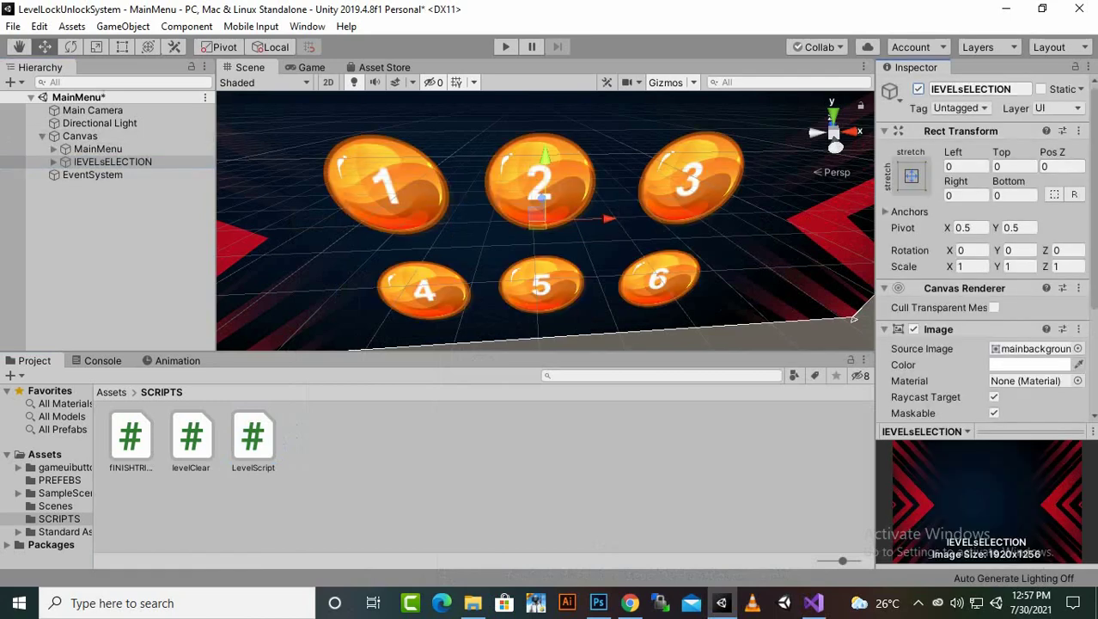
scroll(546, 221, "down", 4)
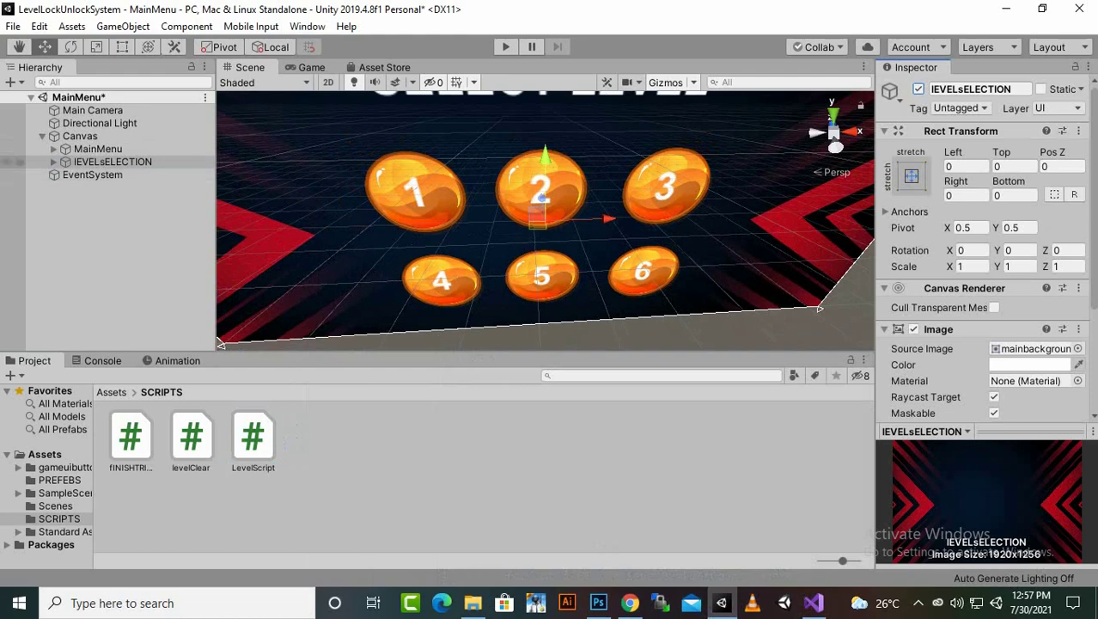
left_click(53, 161)
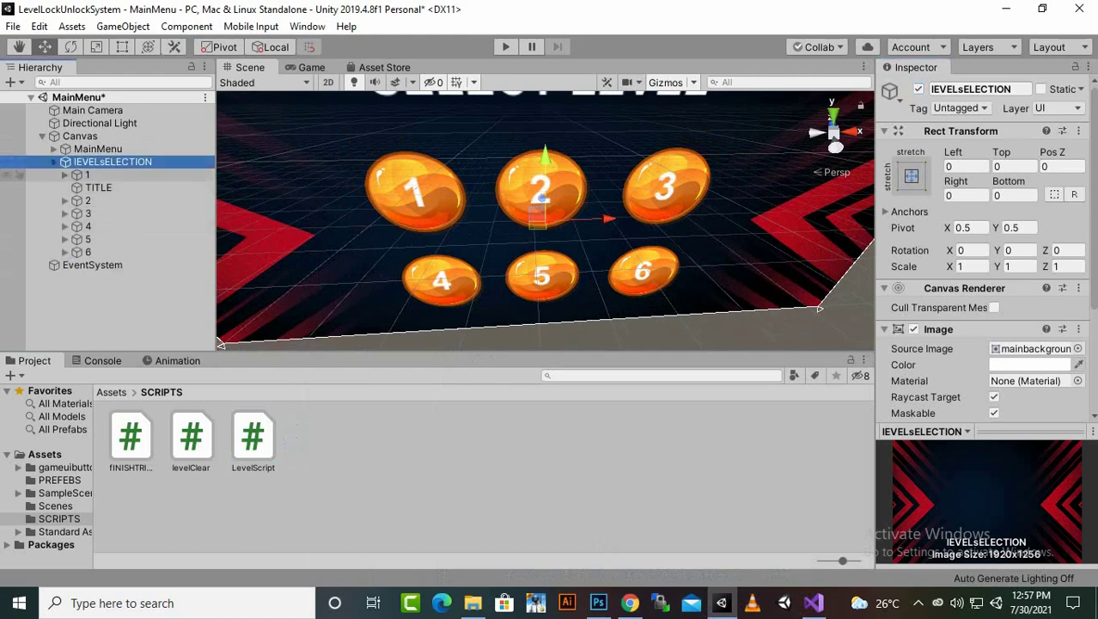
left_click_drag(253, 438, 113, 162)
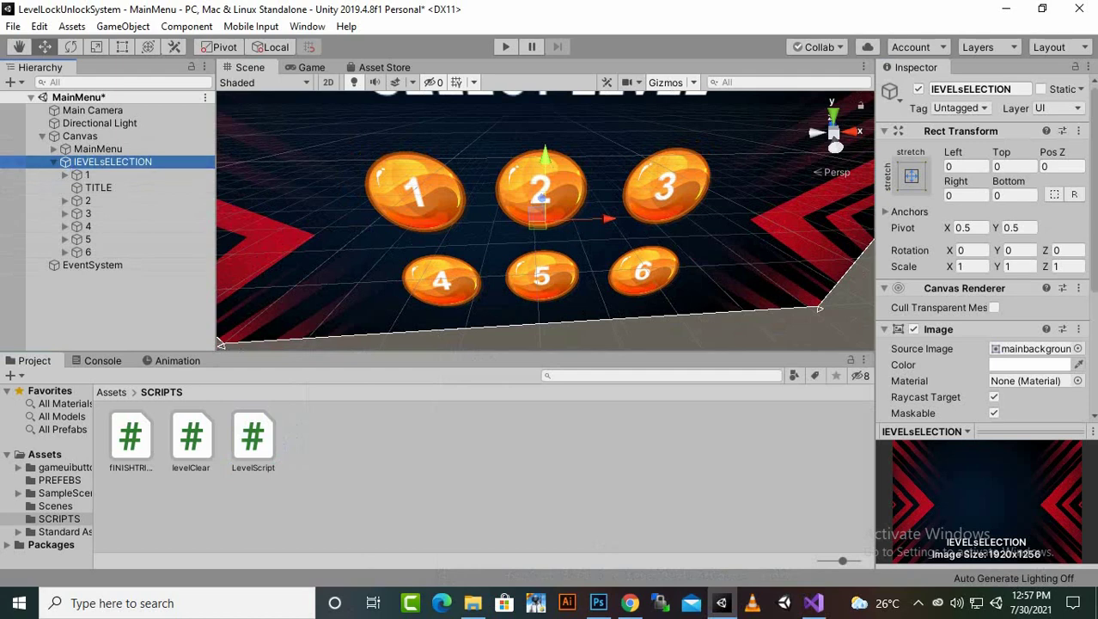
Step: Add an On Click entry to level buttons 1 to 6 together, with lEVELsELECTION as its target object
left_click(88, 174)
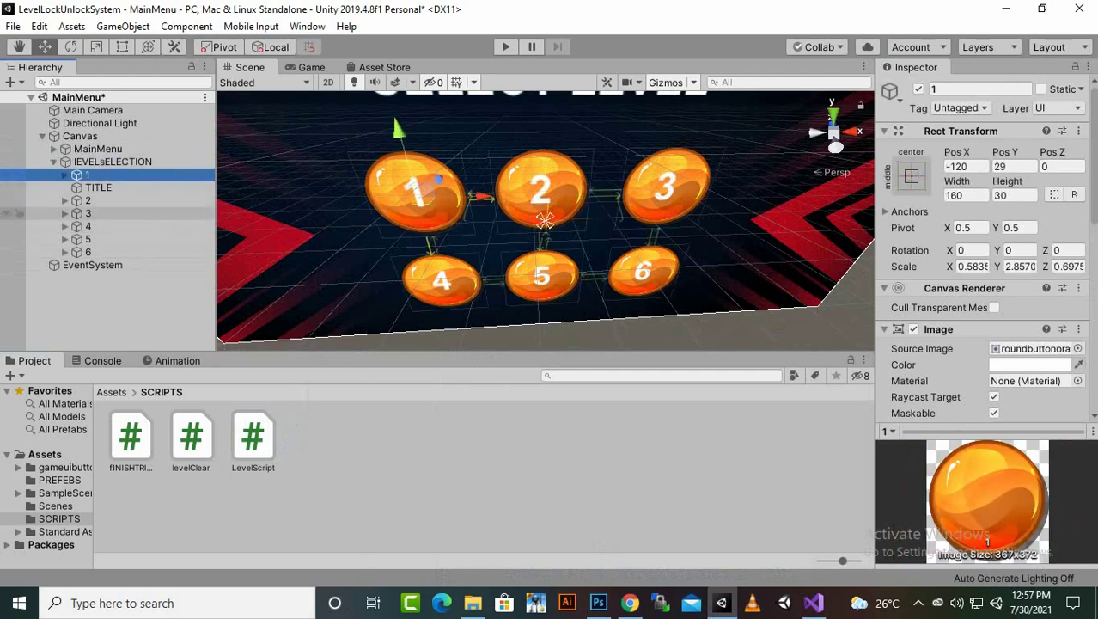
left_click(89, 201, "ctrl")
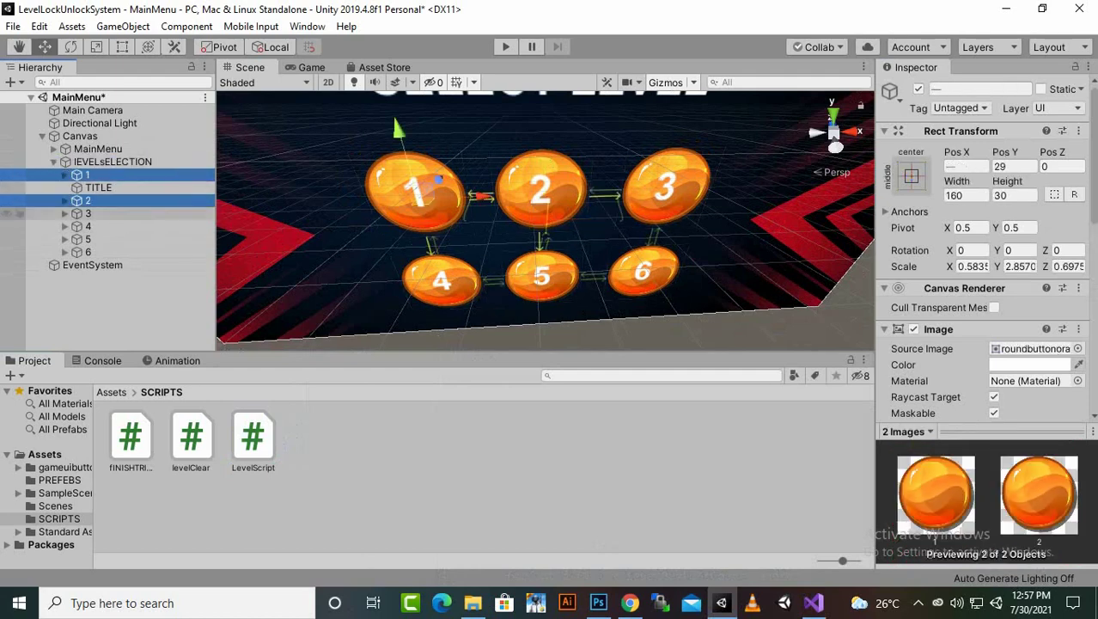
left_click(89, 213, "ctrl")
left_click(89, 226, "ctrl")
left_click(89, 239, "ctrl")
left_click(89, 252, "ctrl")
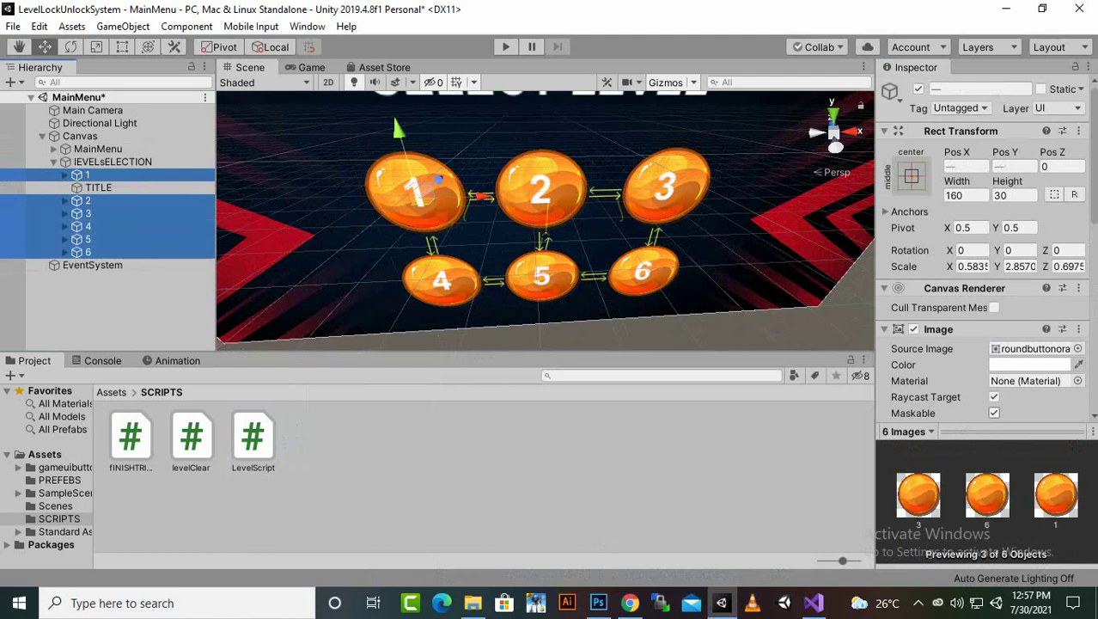
scroll(985, 250, "down", 10)
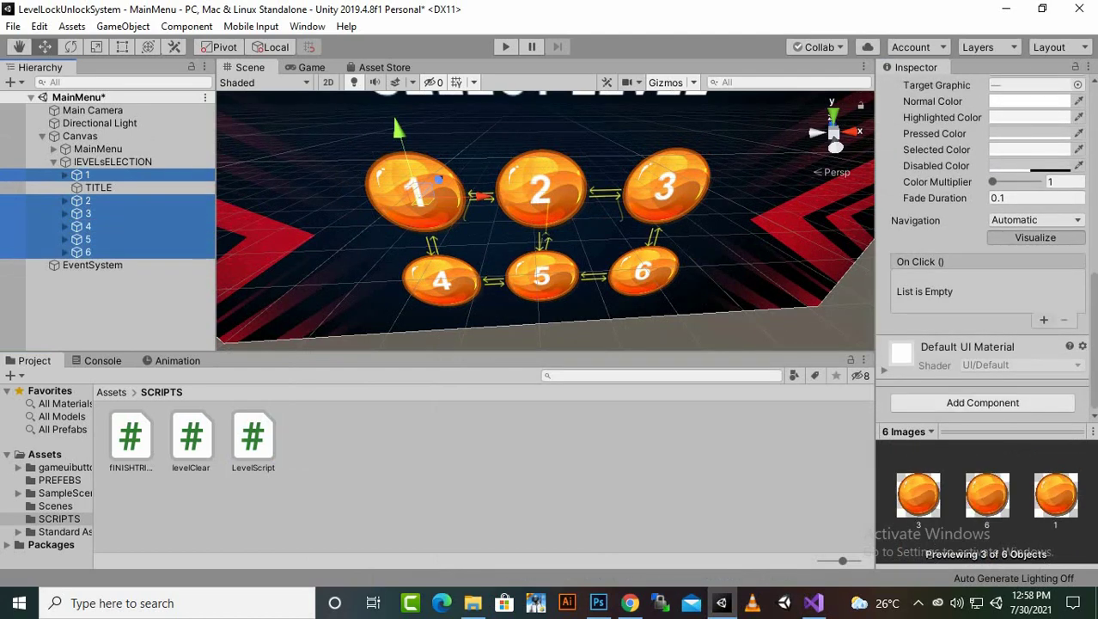
left_click(1044, 319)
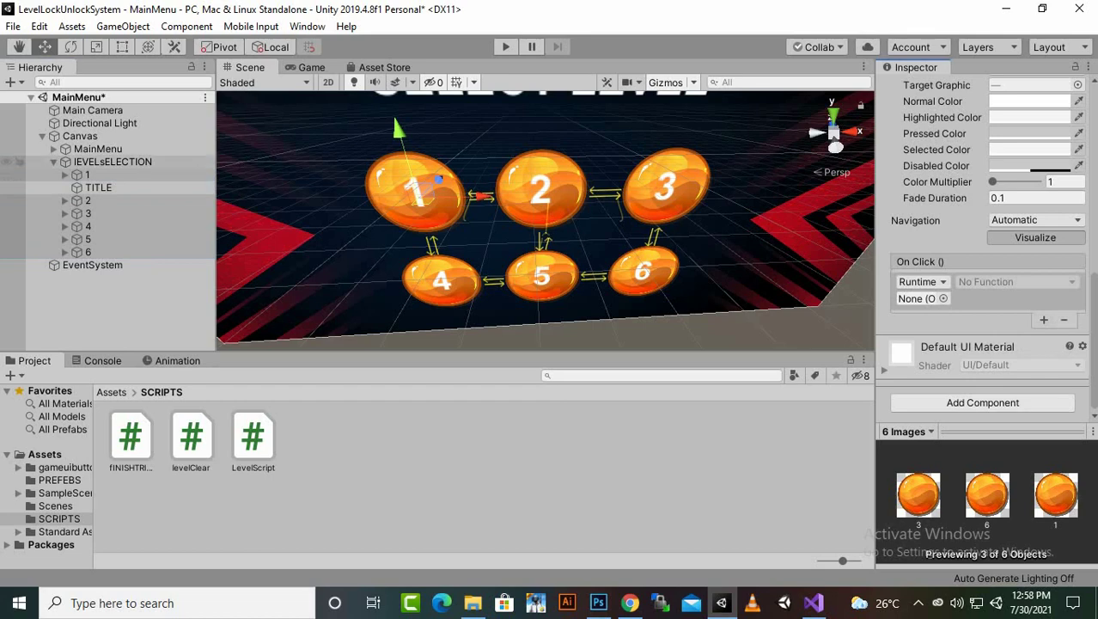
left_click_drag(113, 162, 919, 298)
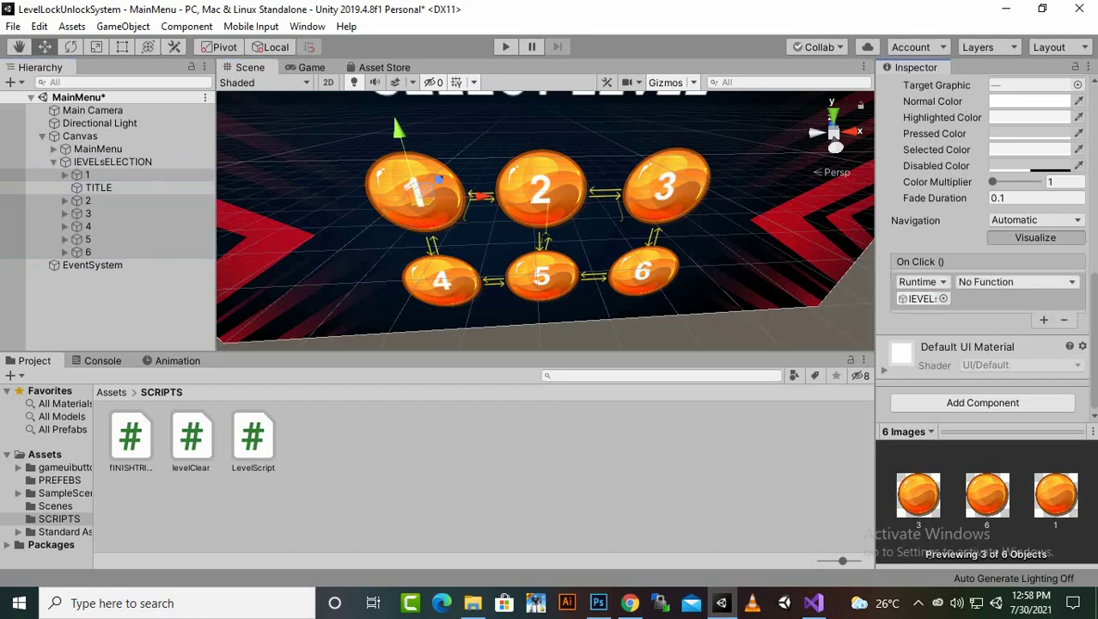
left_click(1014, 281)
key("Escape")
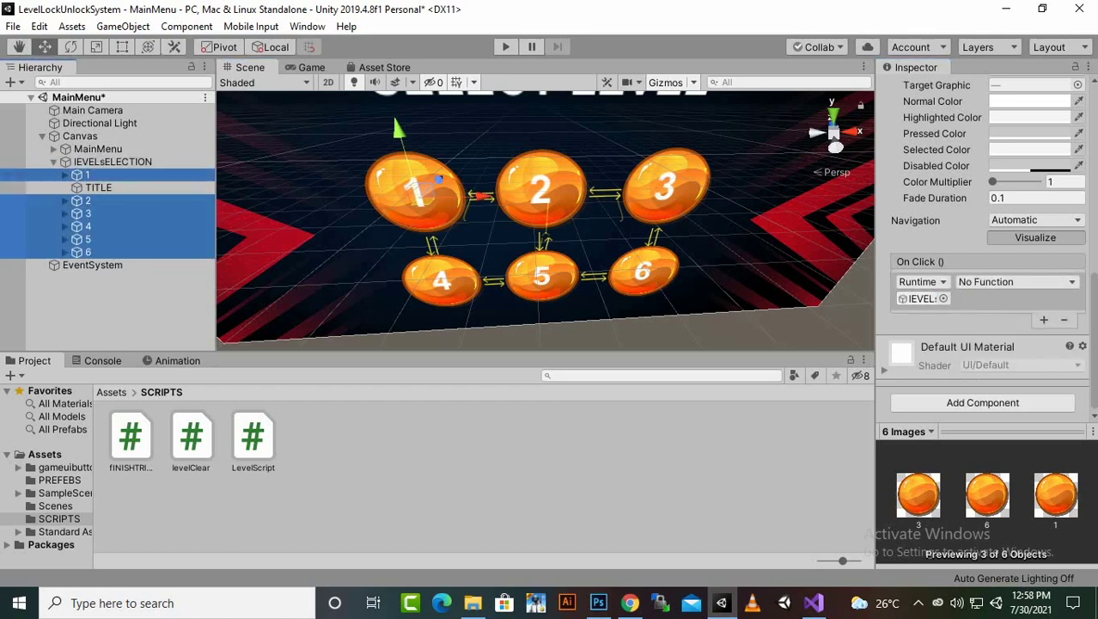
Step: Make level button 1's On Click event call LevelScript.playLevel with the value 1
left_click(88, 174)
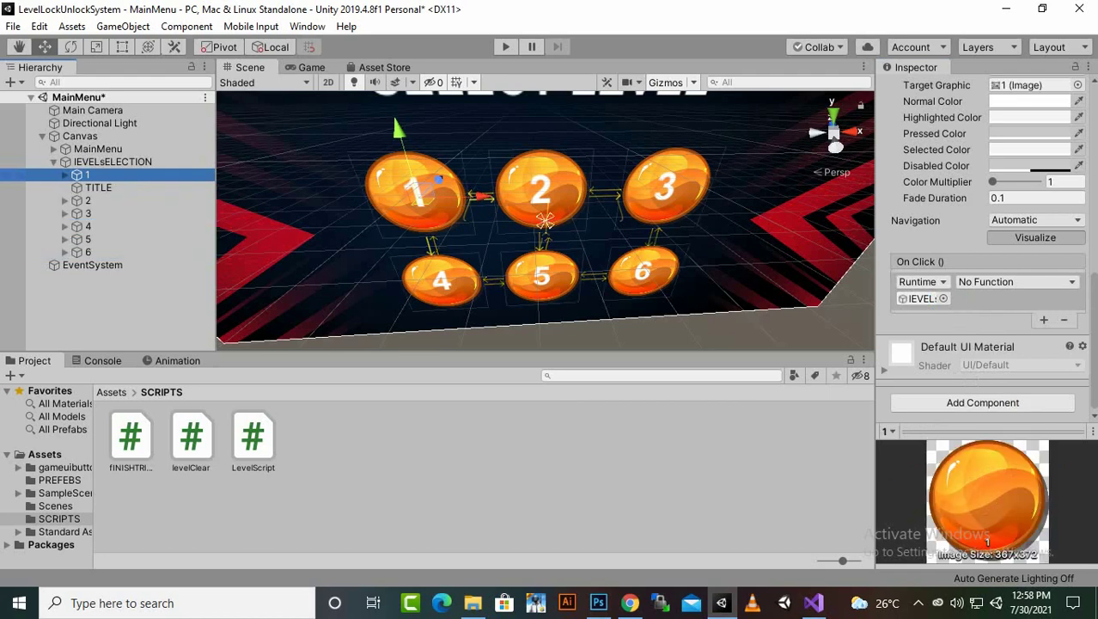
left_click(1014, 281)
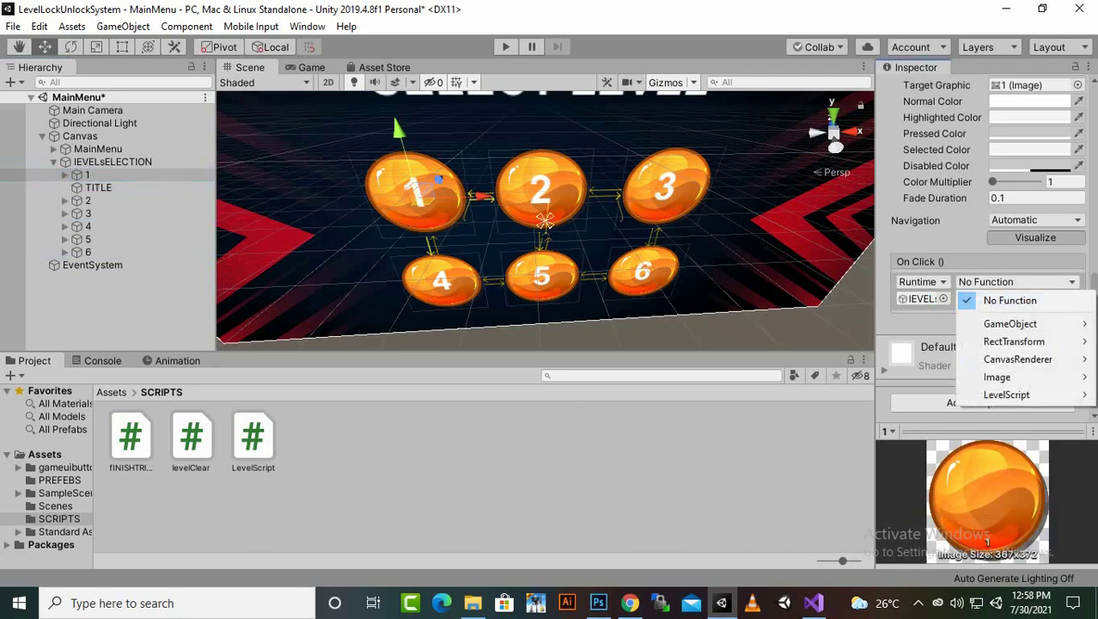
mouse_move(1006, 394)
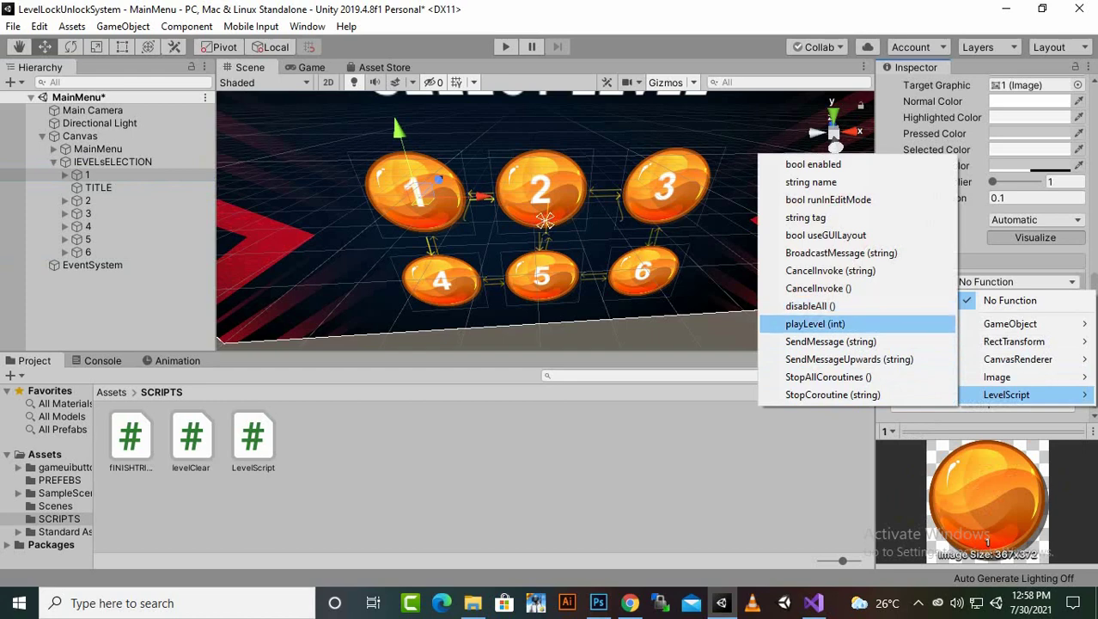
left_click(815, 323)
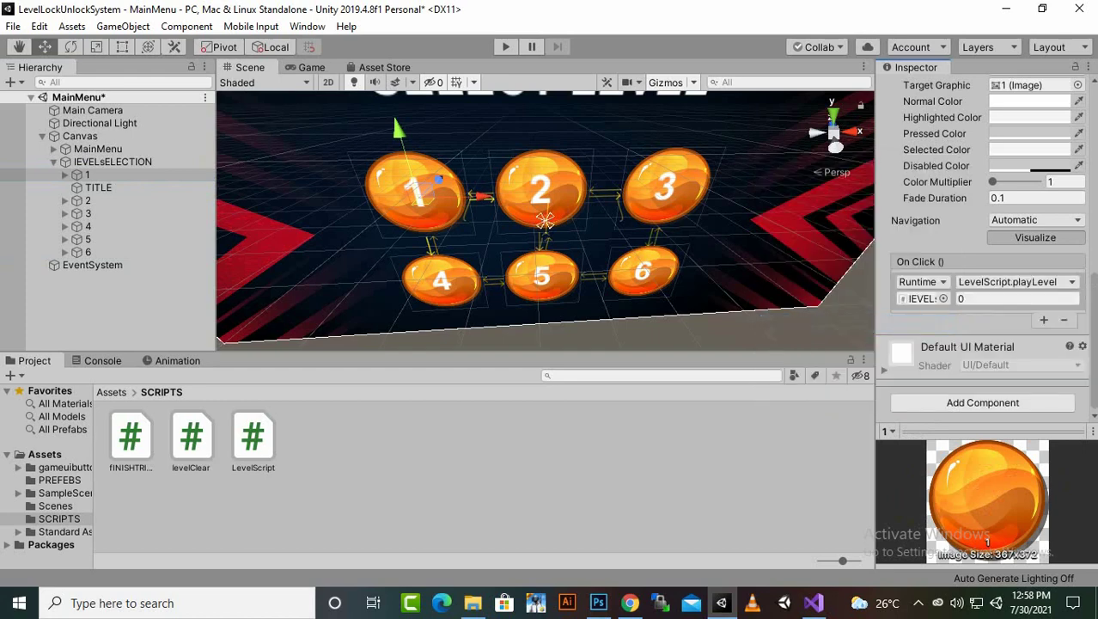
left_click(1017, 298)
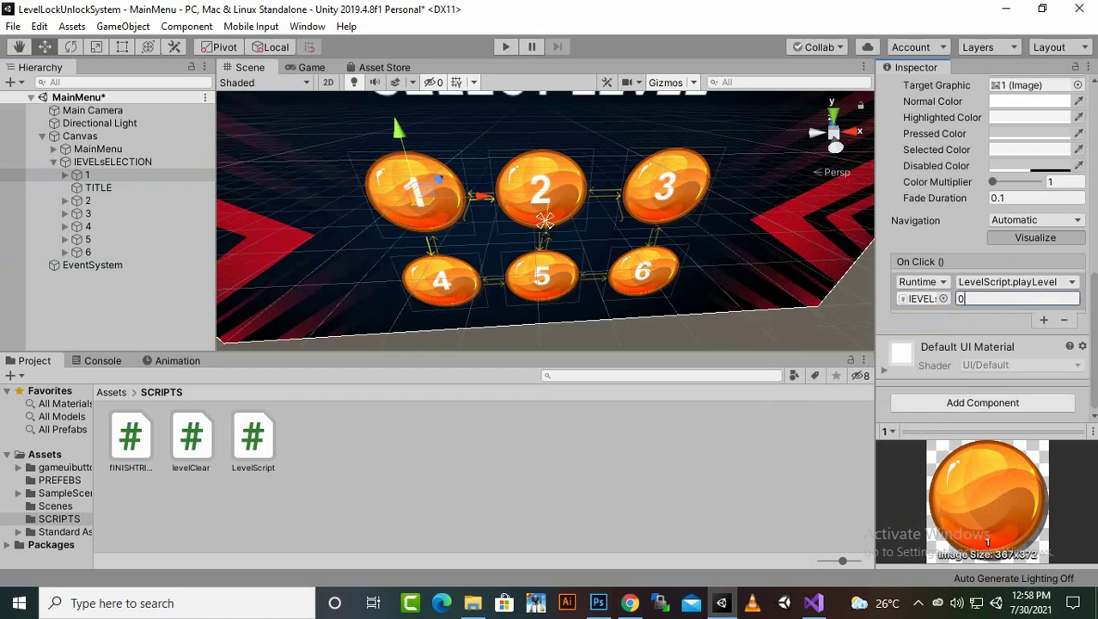
type("1")
Step: Make level button 2's On Click event call LevelScript.playLevel with the value 2
left_click(89, 200)
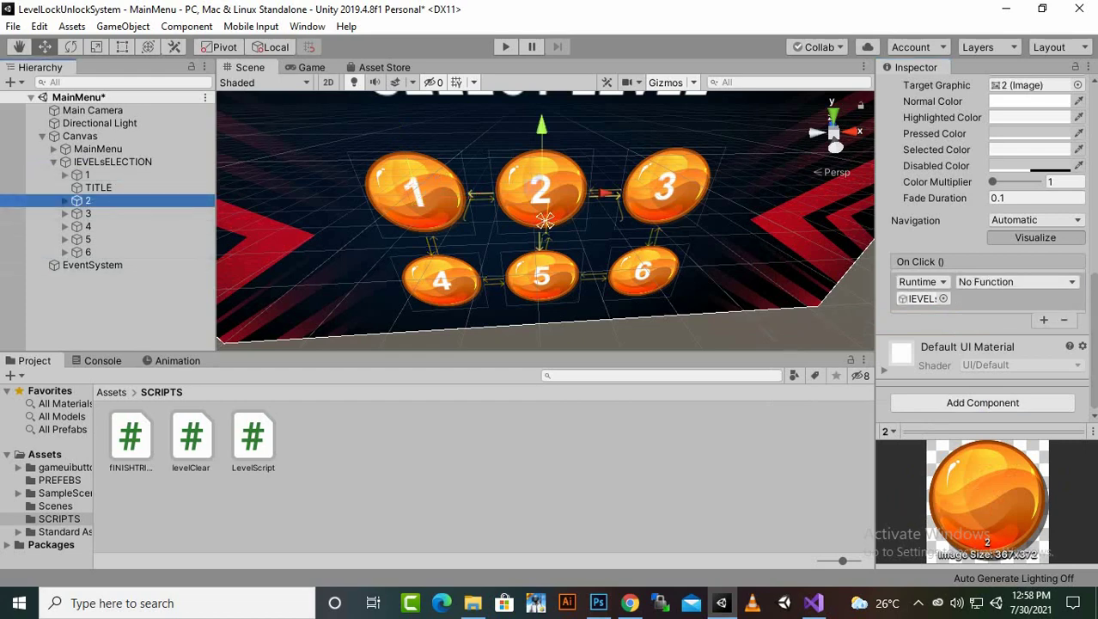
left_click(1017, 282)
mouse_move(1014, 394)
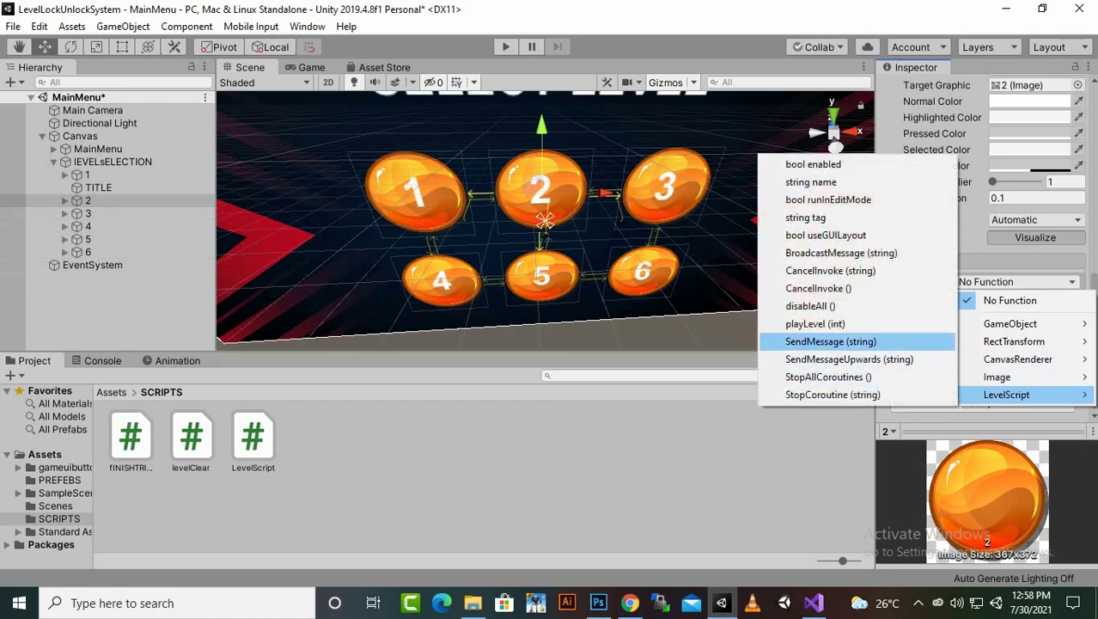
left_click(816, 324)
left_click(1016, 298)
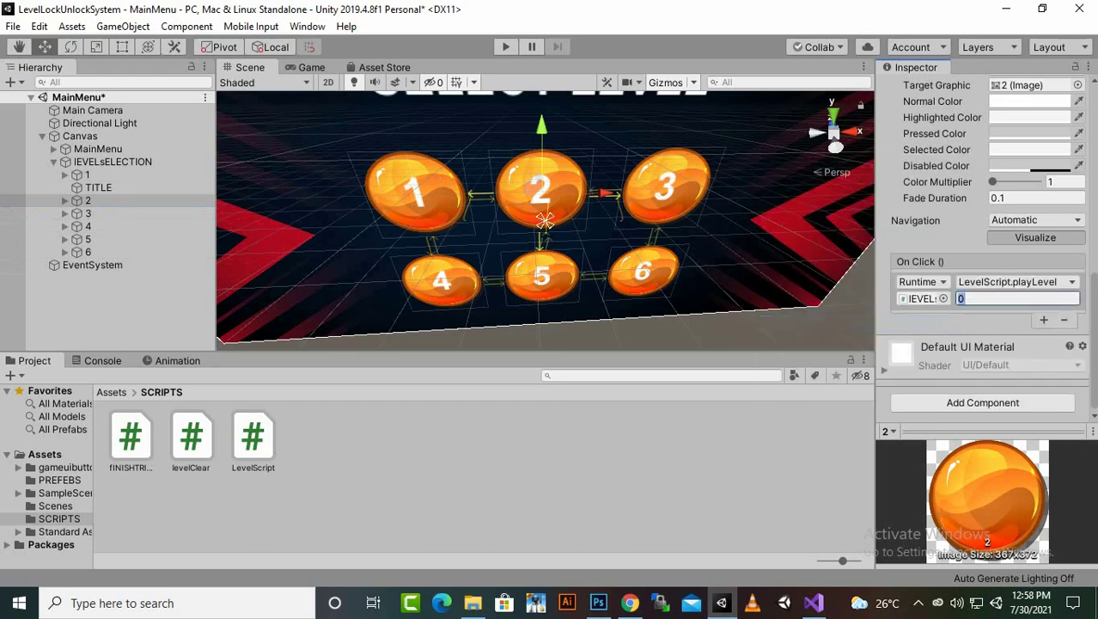
type("1")
key("BackSpace")
type("2")
left_click(919, 603)
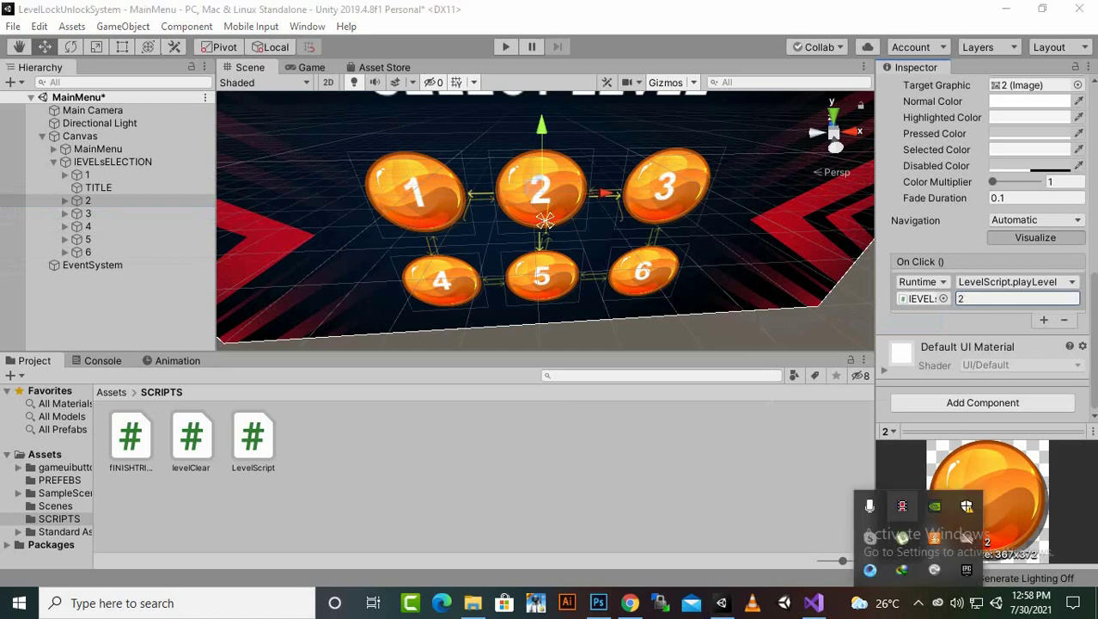
left_click(901, 505)
Step: Make level button 3's On Click event call LevelScript.playLevel with the value 3
left_click(89, 201)
left_click(88, 214)
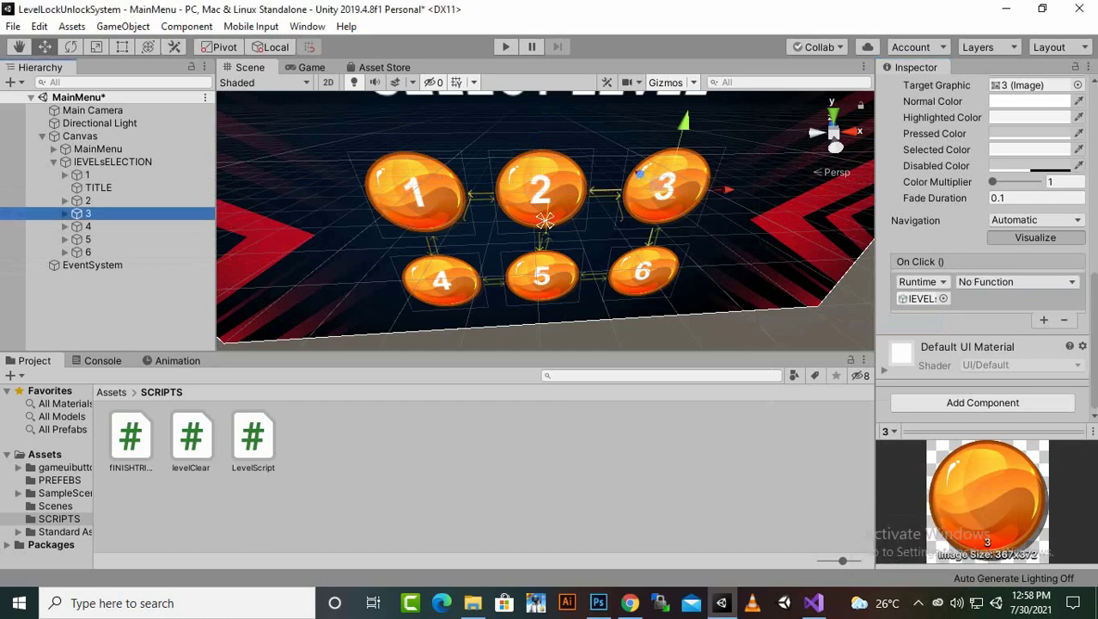
left_click(1016, 281)
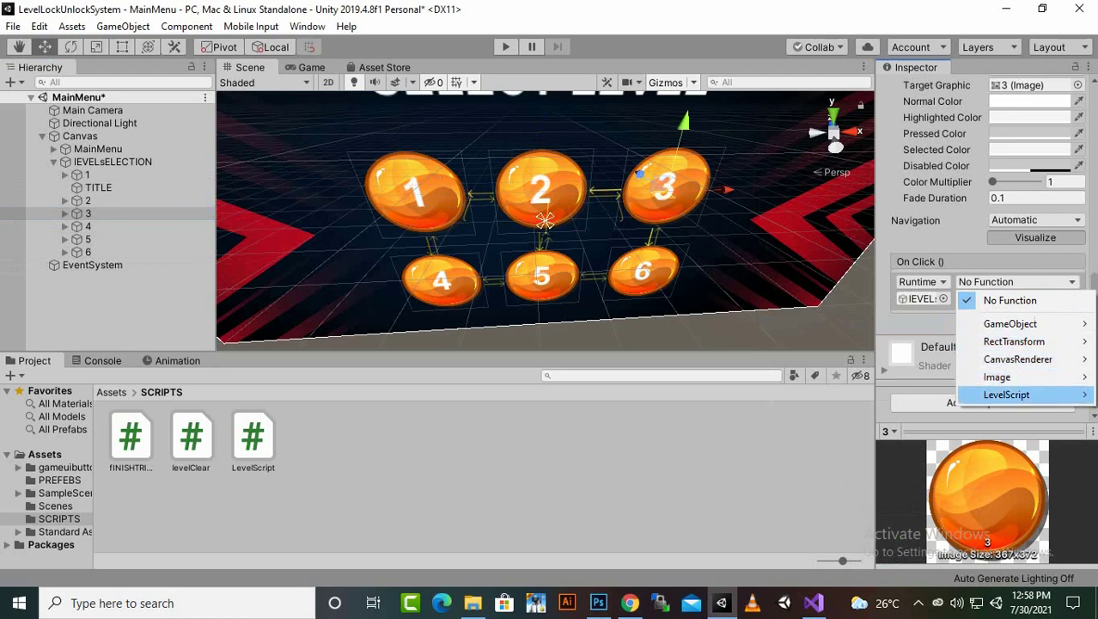
mouse_move(1006, 395)
left_click(814, 323)
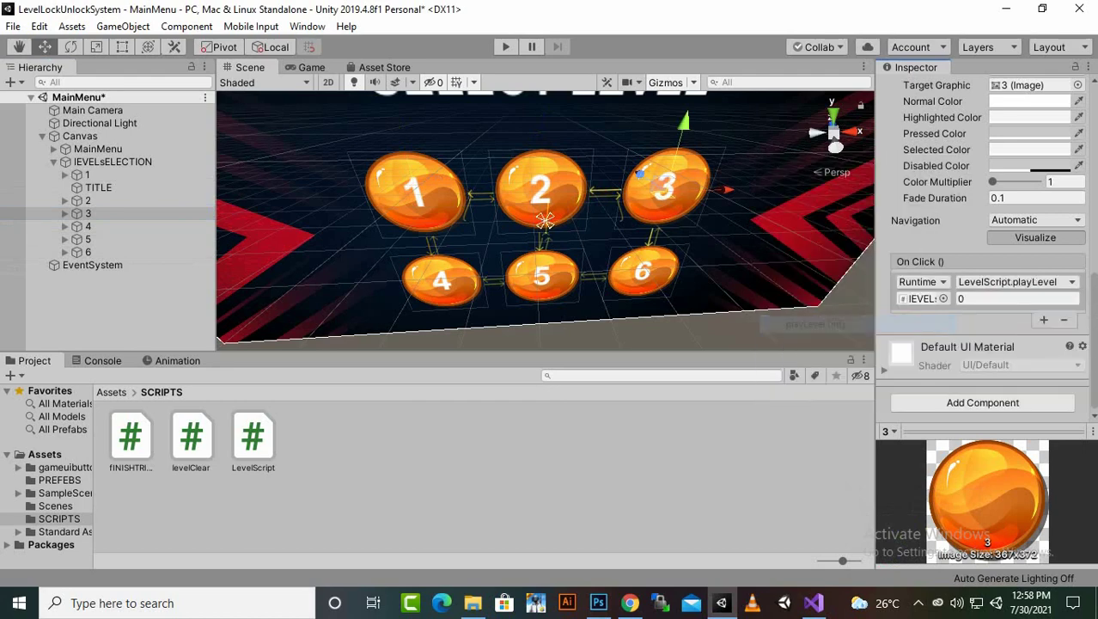
type("3")
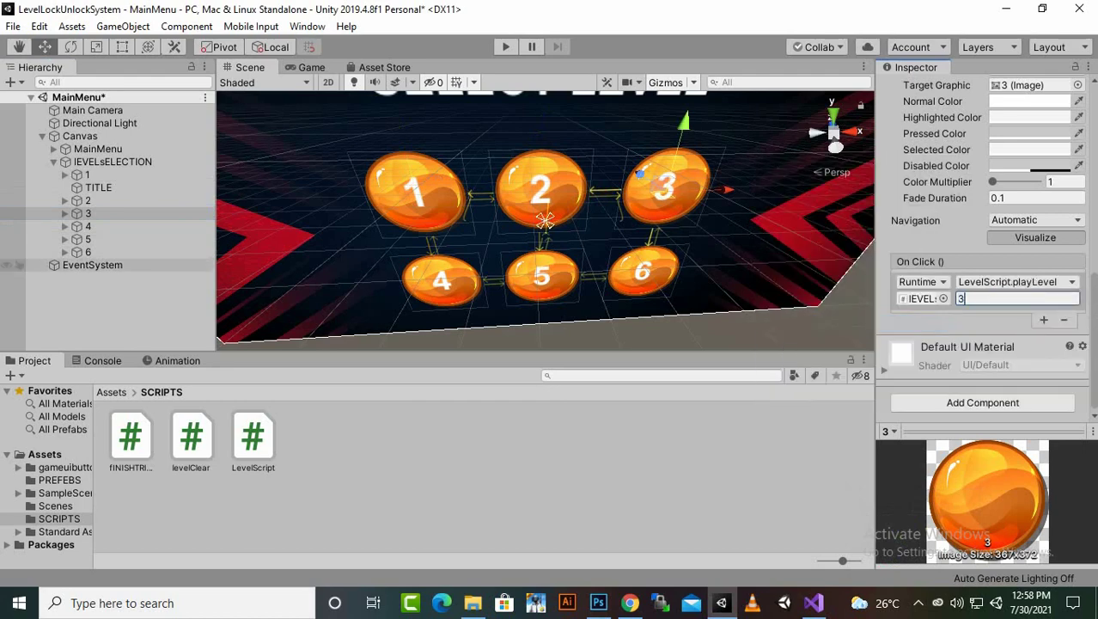
Step: Make level button 4's On Click event call LevelScript.playLevel with the value 4
left_click(89, 226)
left_click(1017, 281)
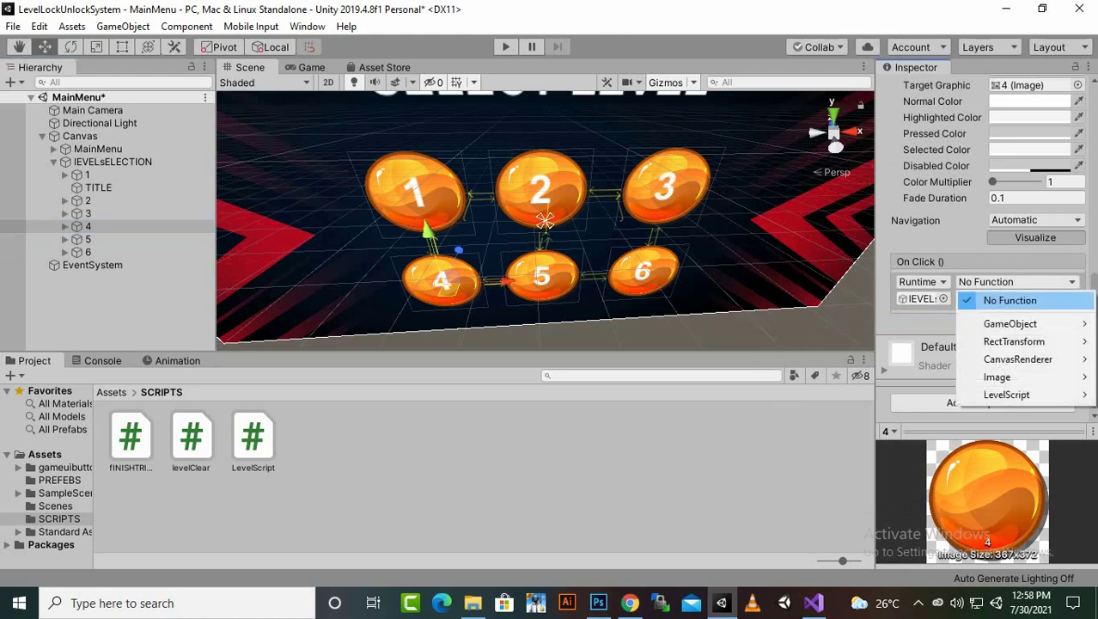
mouse_move(1006, 394)
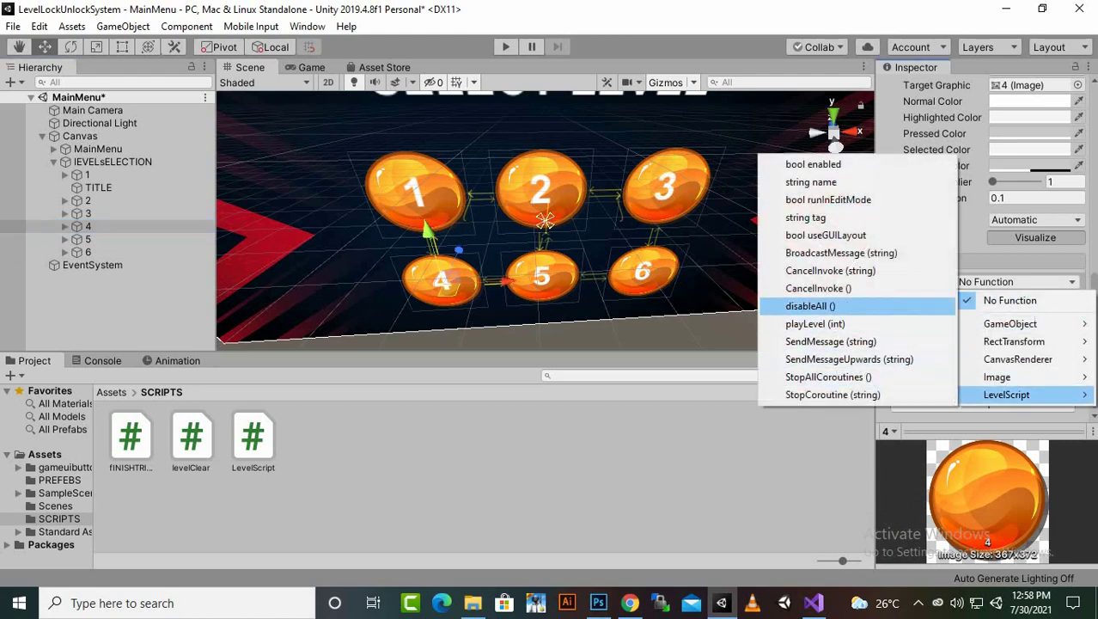
left_click(814, 324)
left_click(1017, 298)
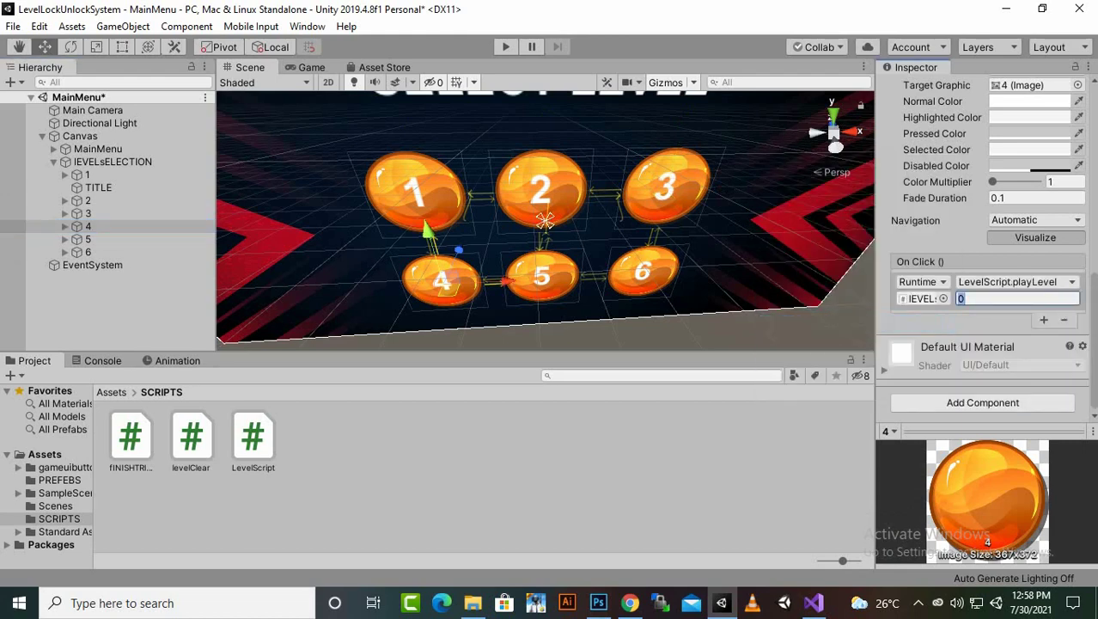
type("4")
Step: Make level button 5's On Click event call LevelScript.playLevel with the value 5
left_click(88, 239)
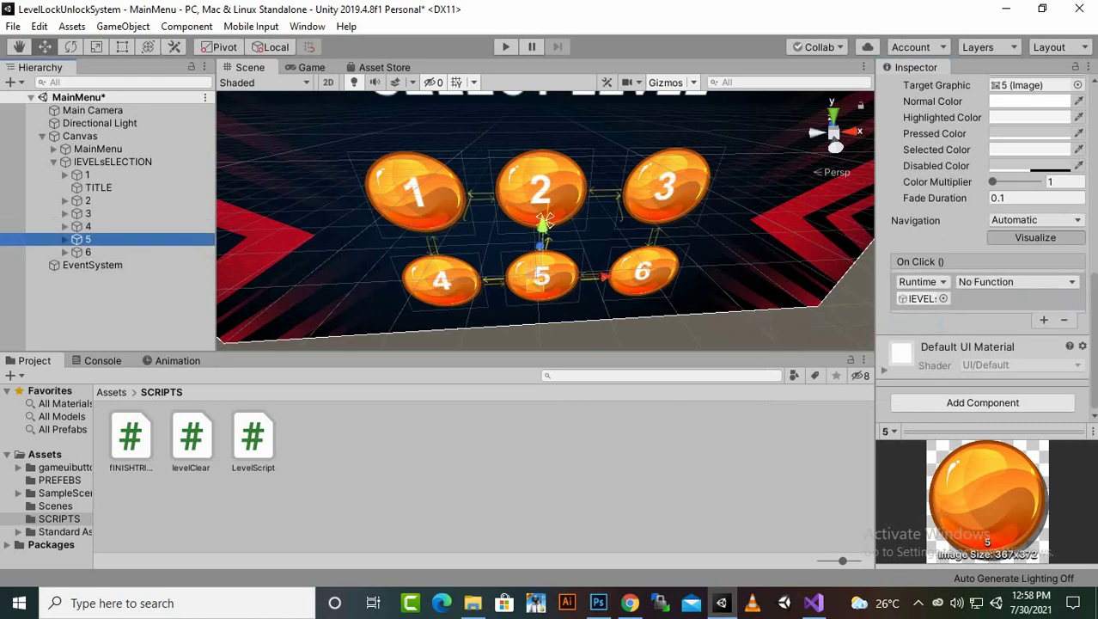
left_click(1017, 281)
mouse_move(1007, 394)
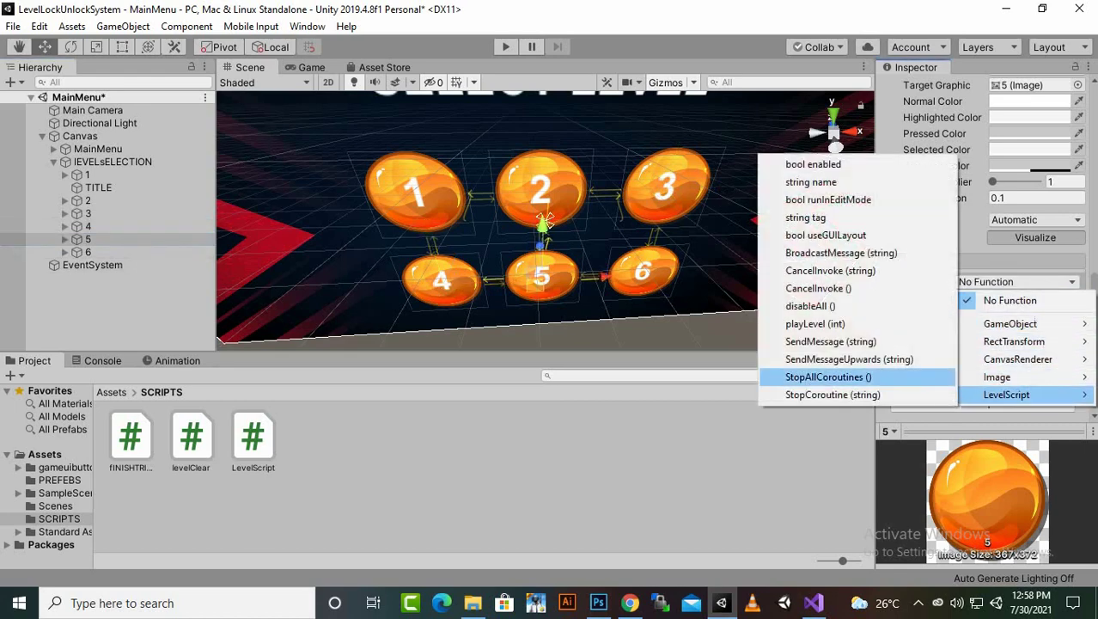
left_click(815, 324)
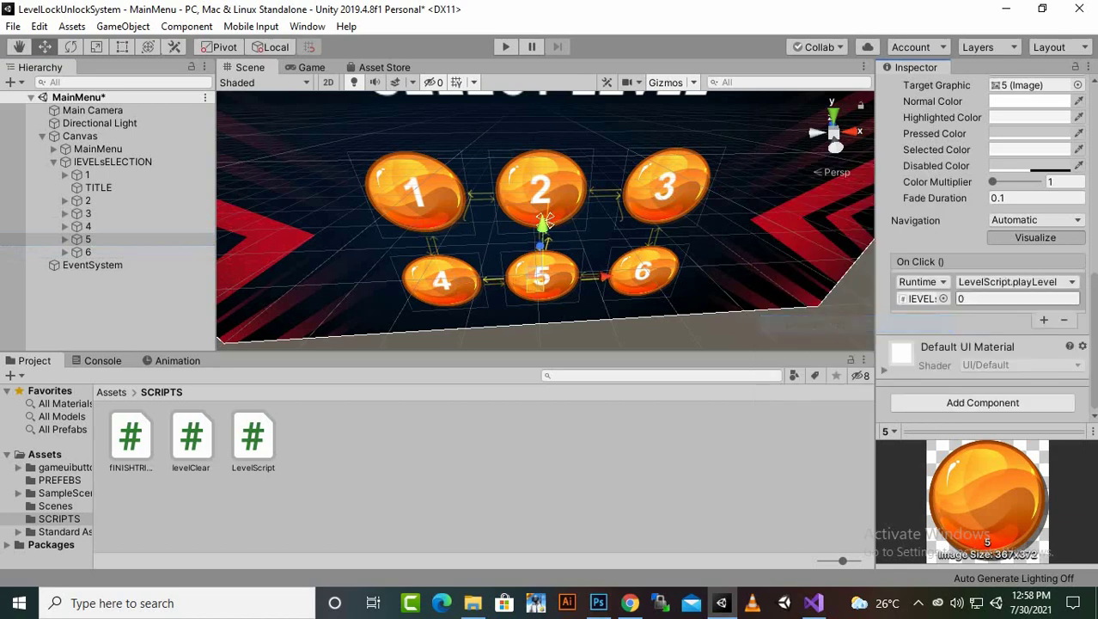
left_click(1017, 298)
type("5")
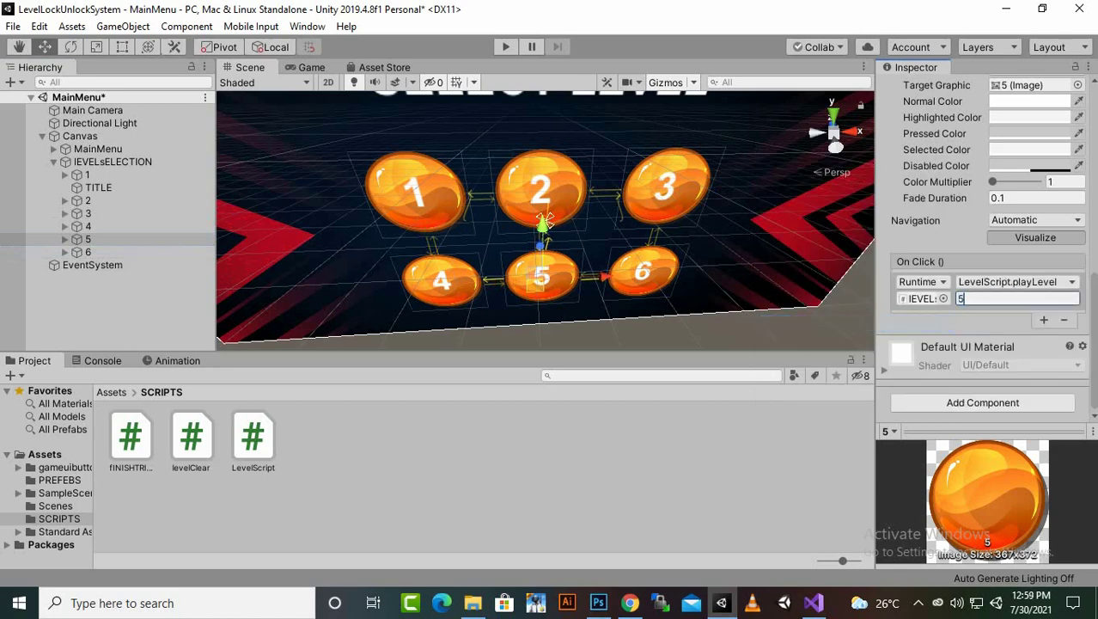
Step: Make level button 6's On Click event call LevelScript.playLevel with the value 6, and save the scene
left_click(89, 252)
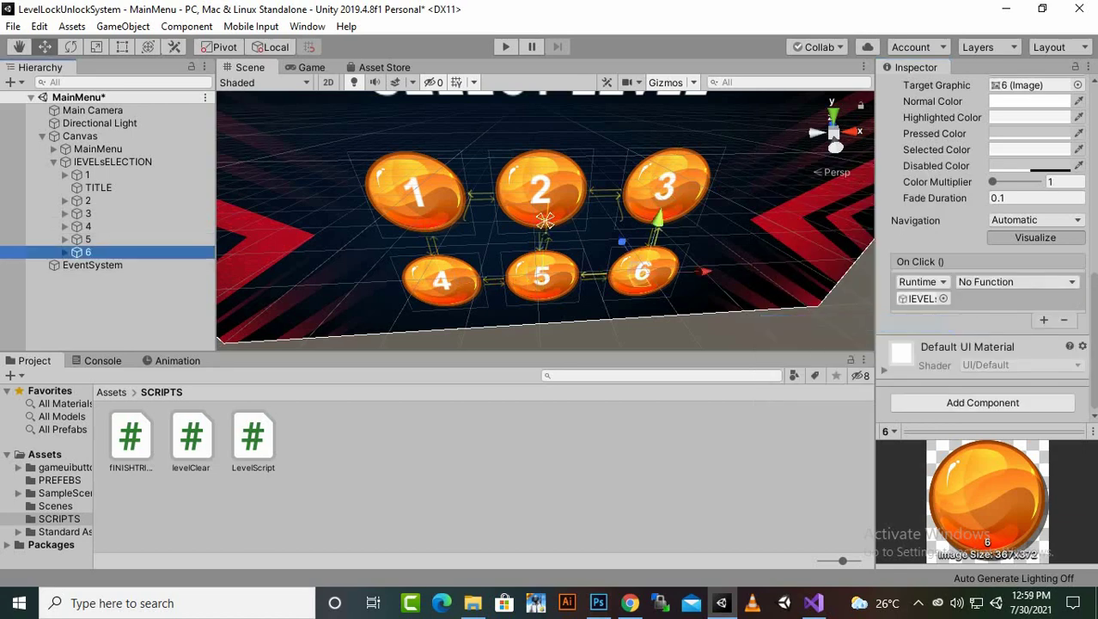
left_click(1016, 282)
left_click(1016, 282)
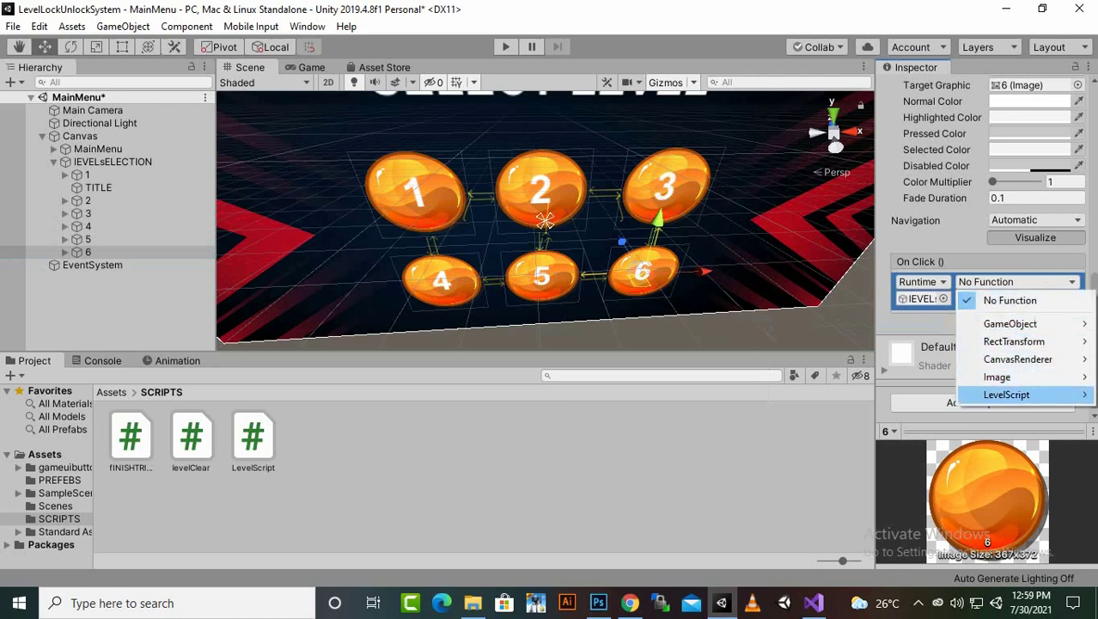
mouse_move(1007, 395)
left_click(825, 323)
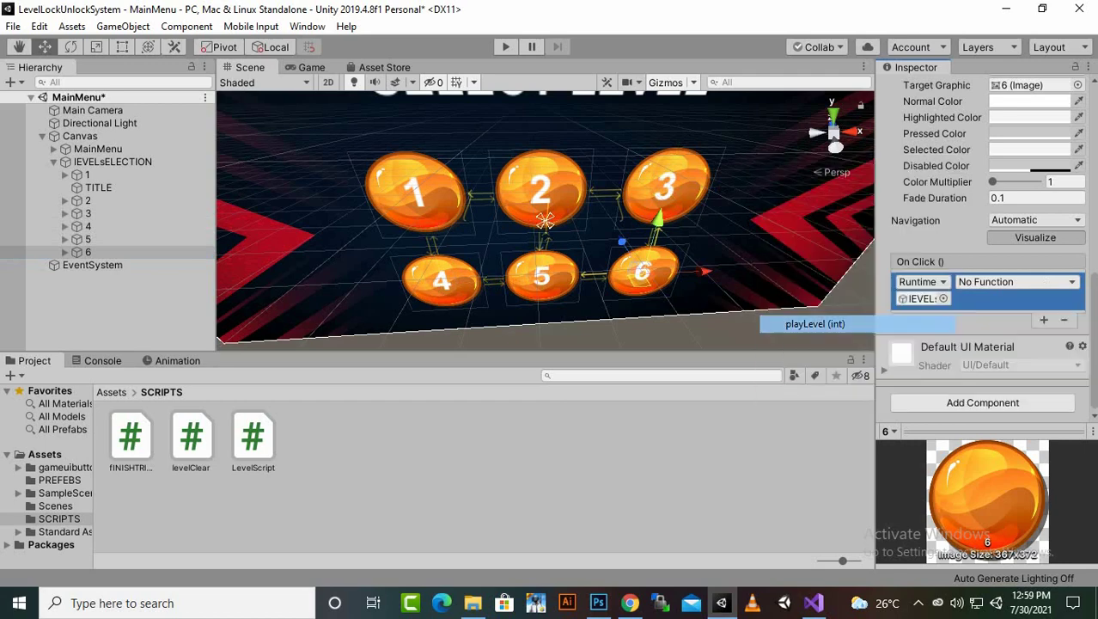
left_click(1017, 299)
type("6")
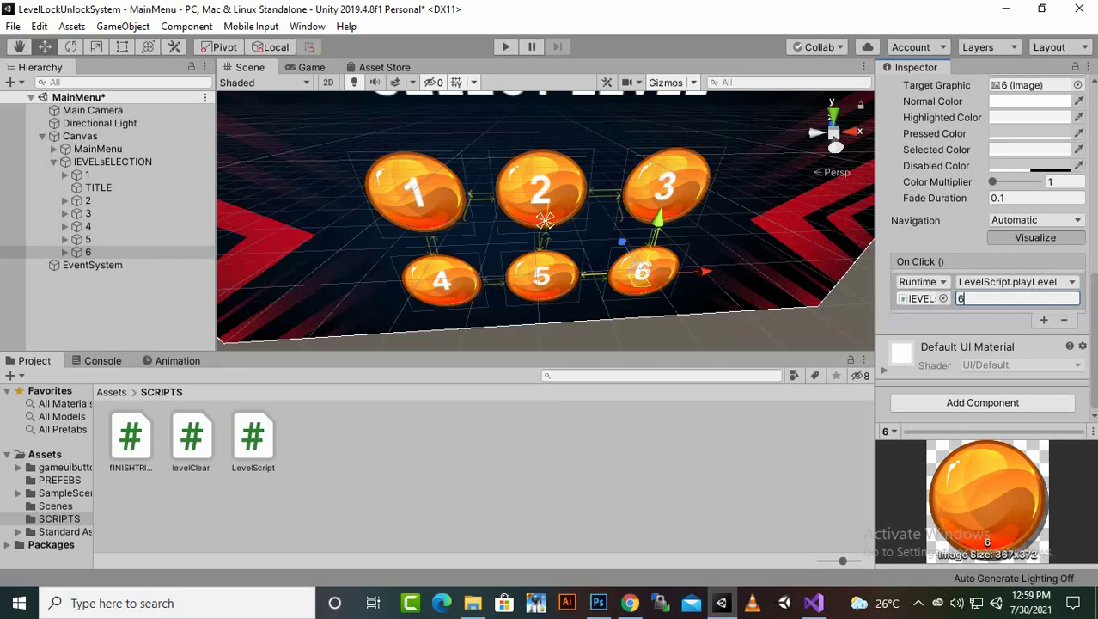
key("ctrl+s")
Step: Deactivate the lEVELsELECTION panel under Canvas and save the MainMenu scene
left_click(112, 161)
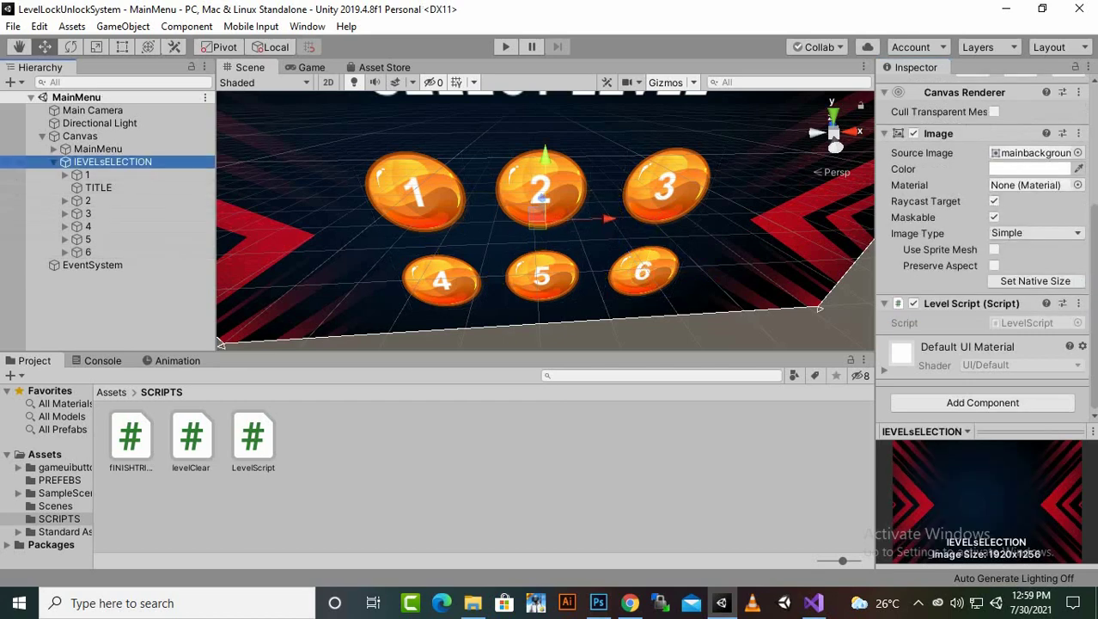
scroll(983, 249, "up", 4)
left_click(919, 88)
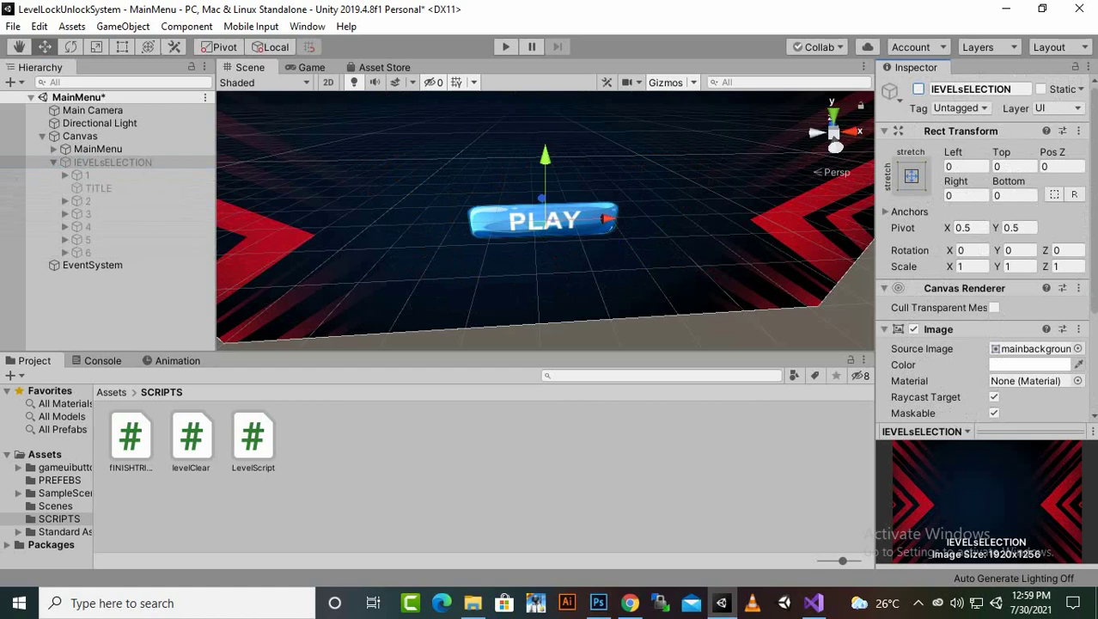
key("ctrl+s")
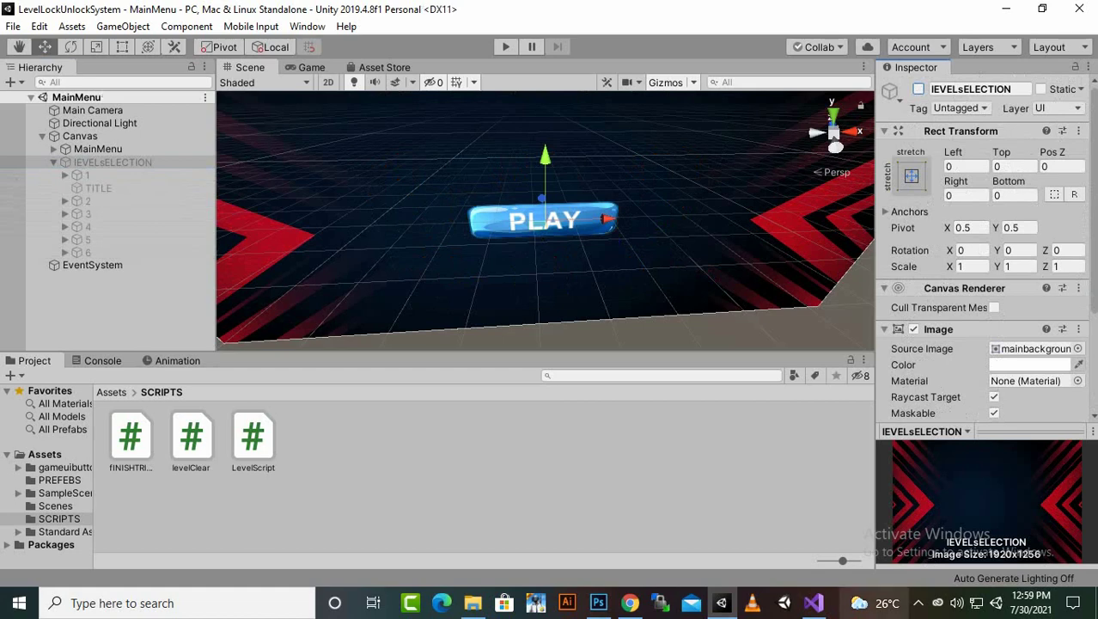
left_click(918, 603)
left_click(902, 506)
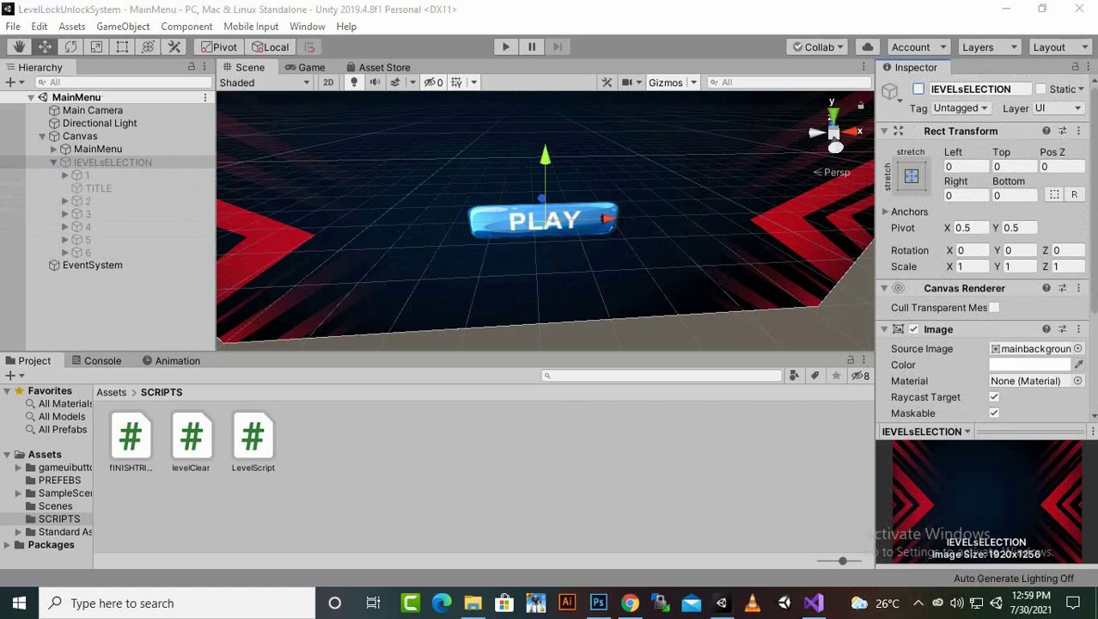
Step: Show the Scenes folder, open Build Settings, and add the open MainMenu scene to Scenes In Build
left_click(112, 392)
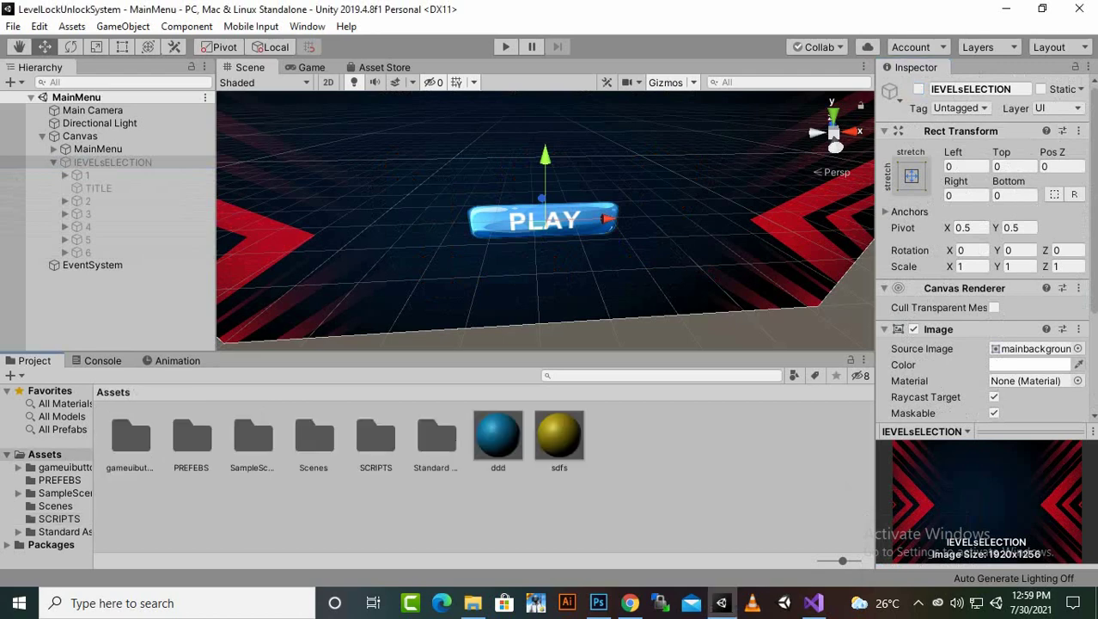
double_click(314, 439)
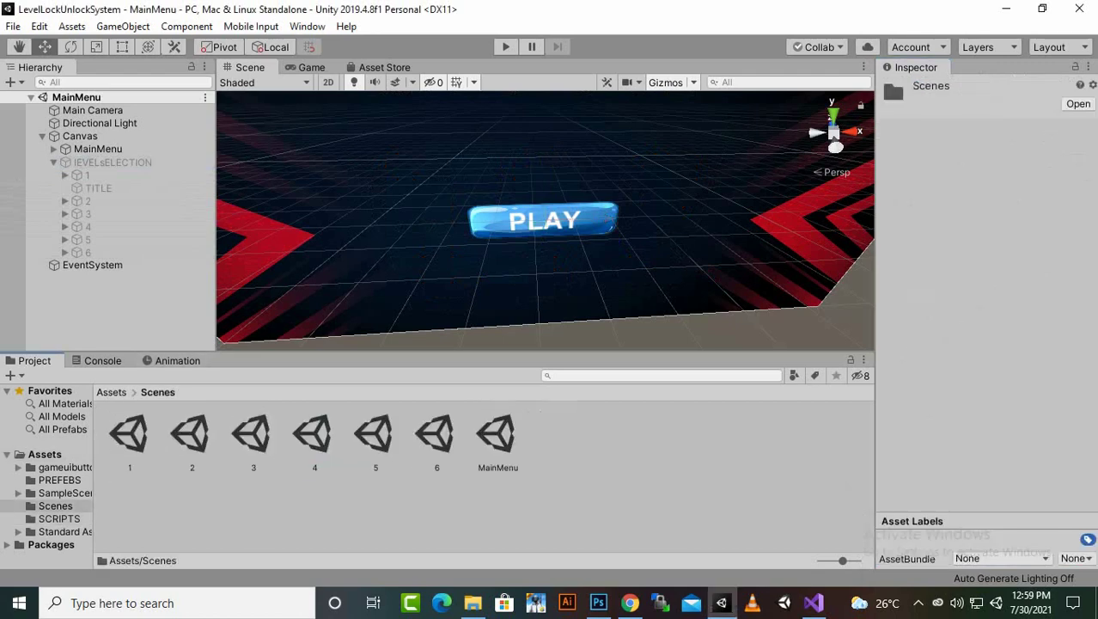
left_click(12, 27)
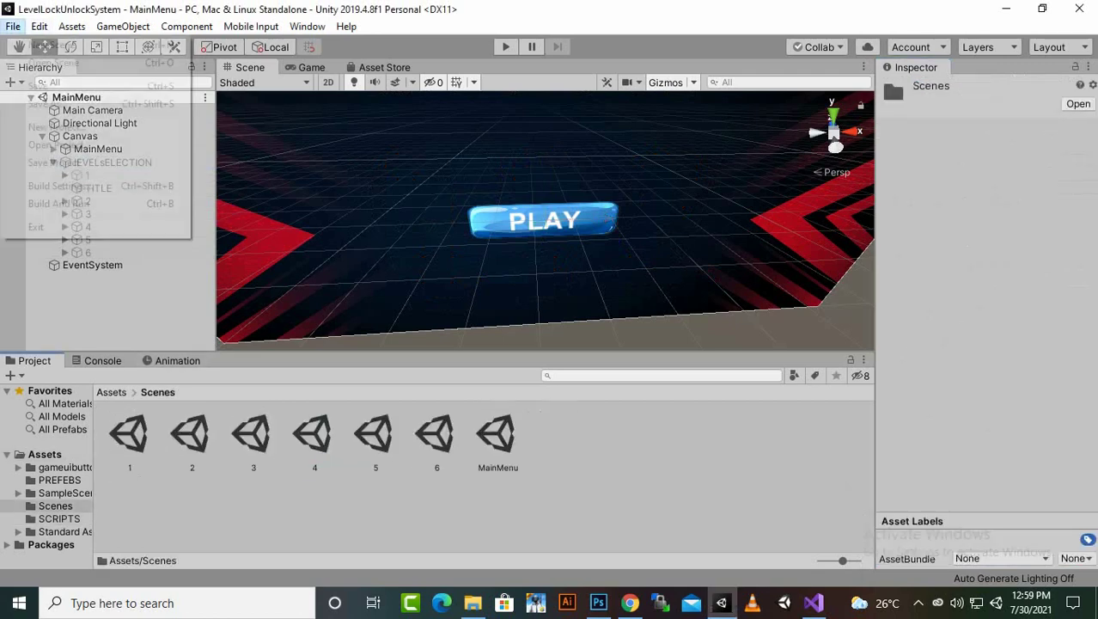
left_click(60, 185)
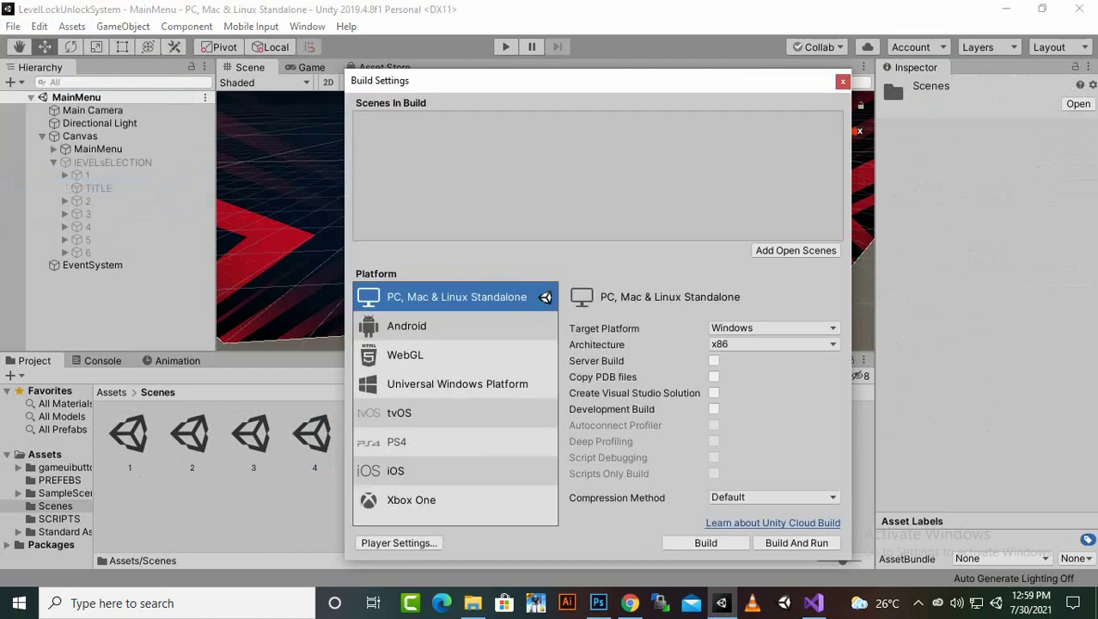
left_click_drag(429, 80, 633, 111)
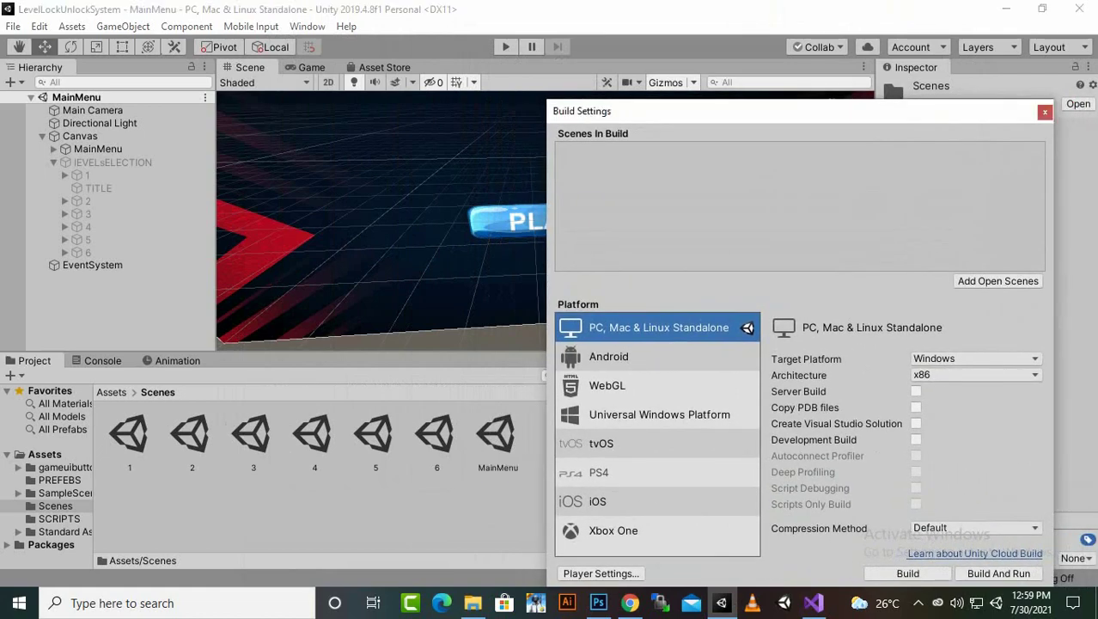
left_click(998, 281)
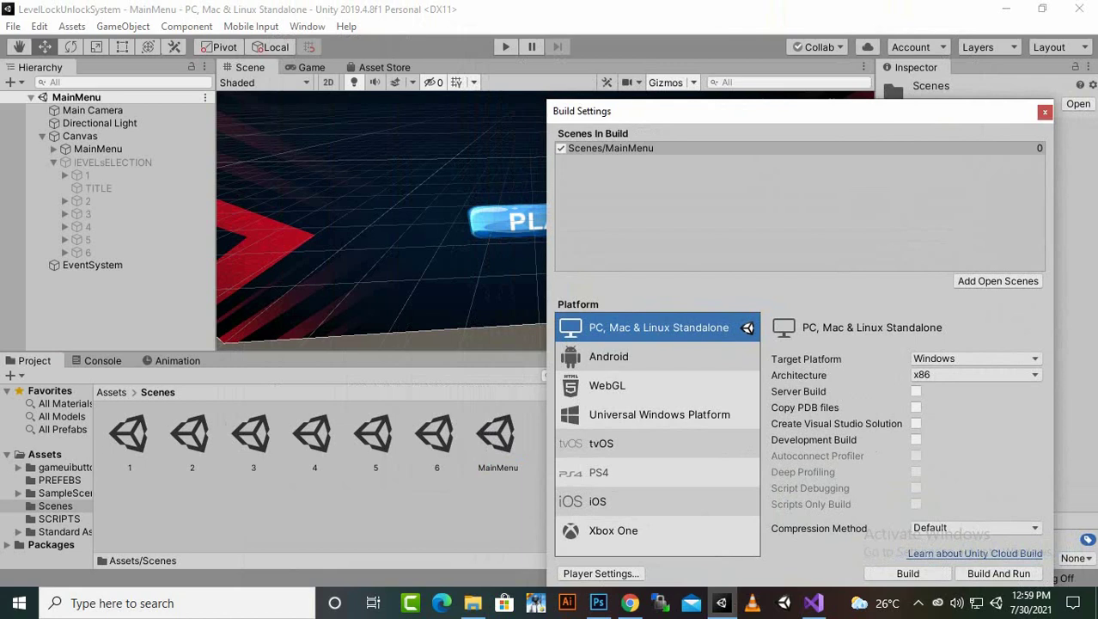
Step: Add scenes 1 through 6 in numerical order after MainMenu in Scenes In Build, and close Build Settings
left_click_drag(130, 436, 645, 202)
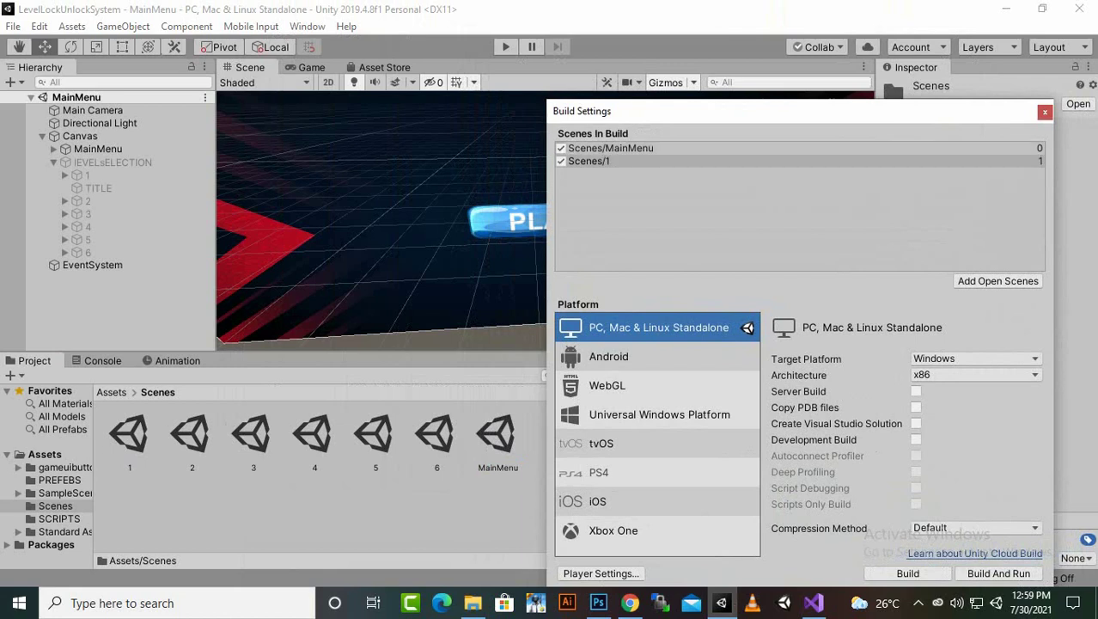
left_click_drag(191, 436, 636, 206)
left_click_drag(252, 435, 636, 214)
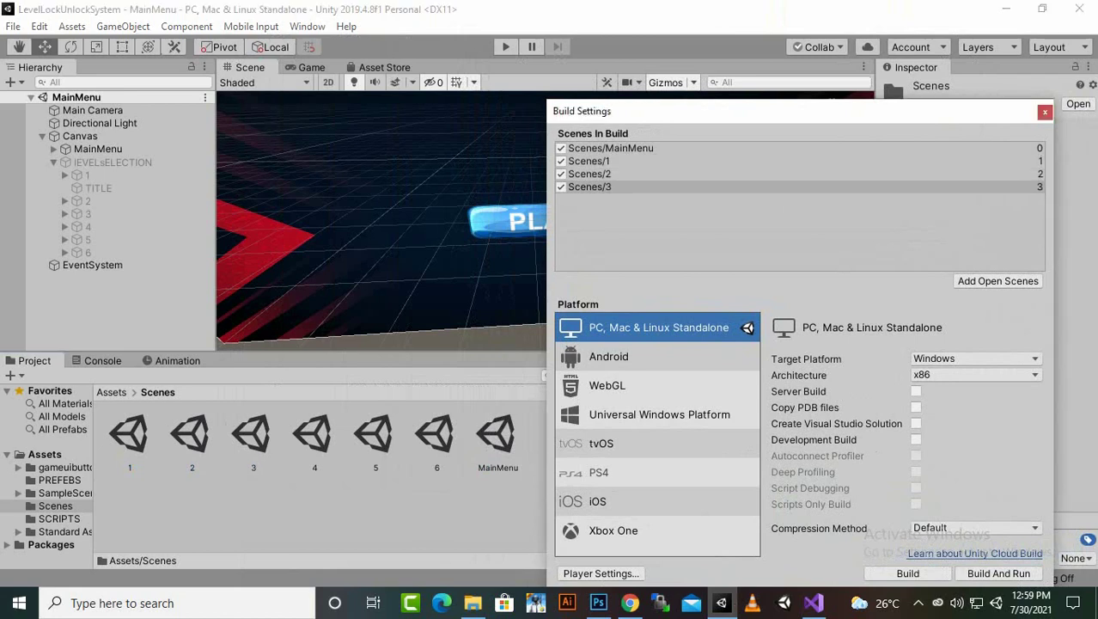
left_click_drag(313, 435, 640, 215)
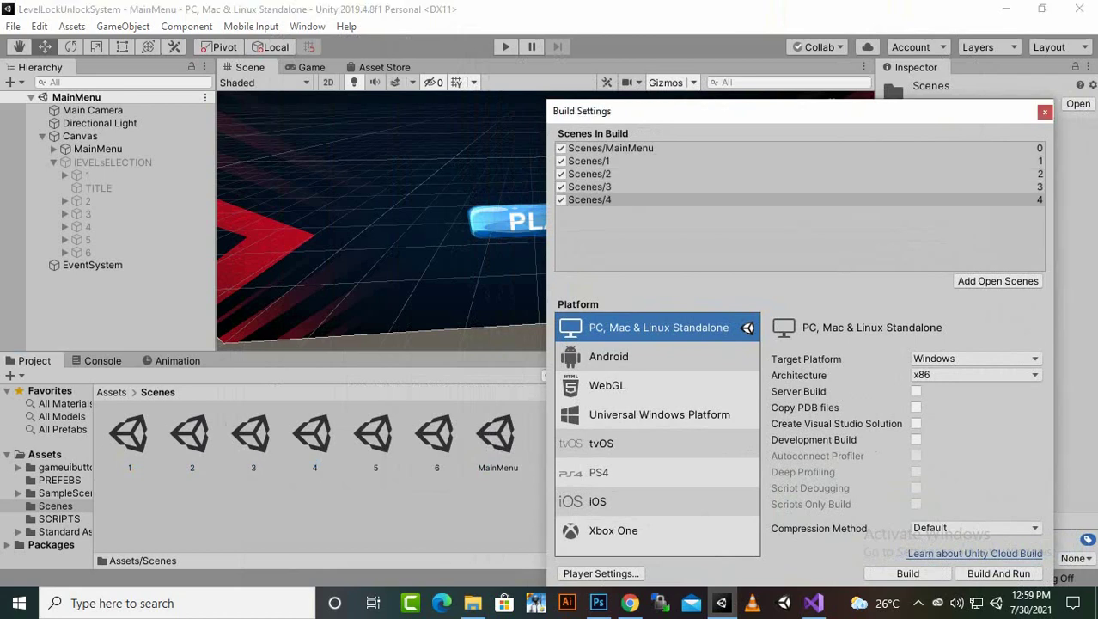
left_click_drag(375, 435, 640, 228)
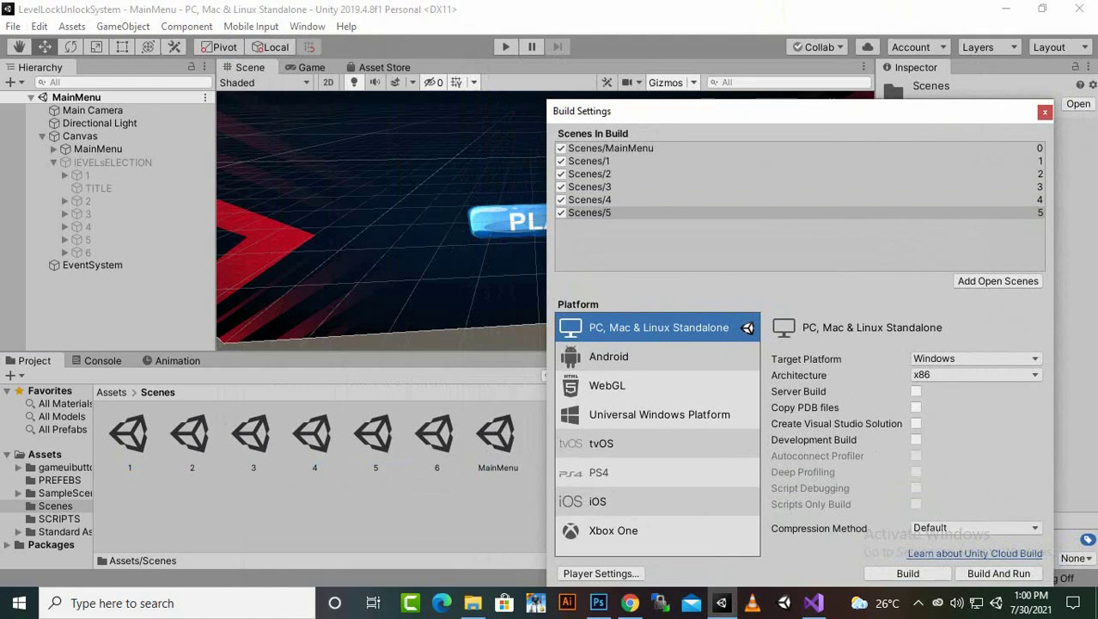
left_click_drag(436, 436, 640, 237)
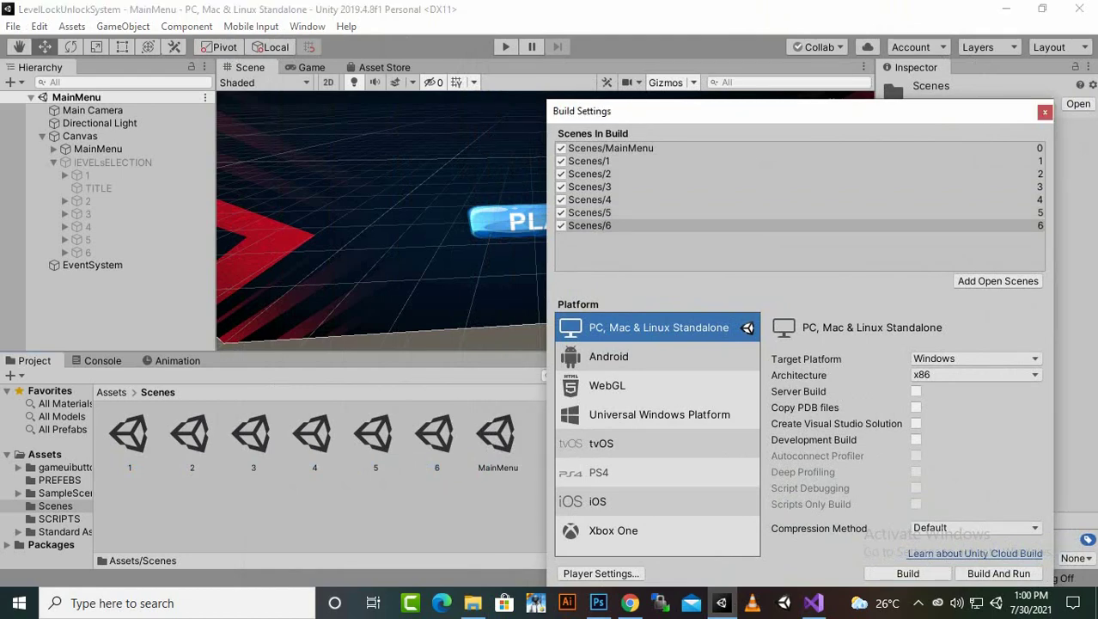
left_click(1044, 112)
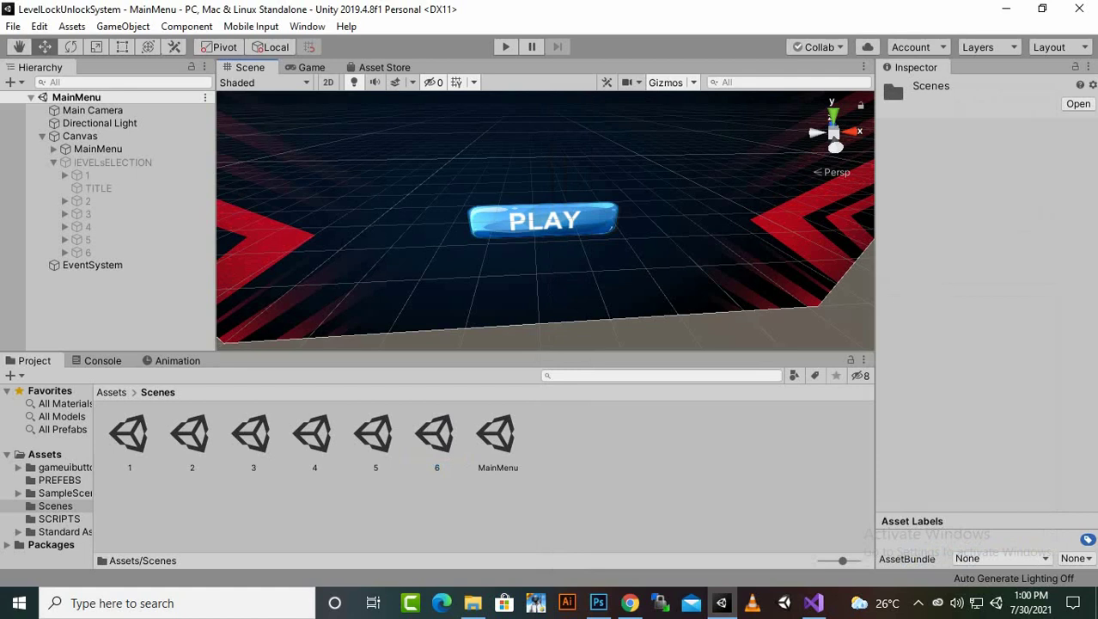
Step: Play-test the MainMenu scene by choosing PLAY to reach level selection, and open the Console
left_click(505, 47)
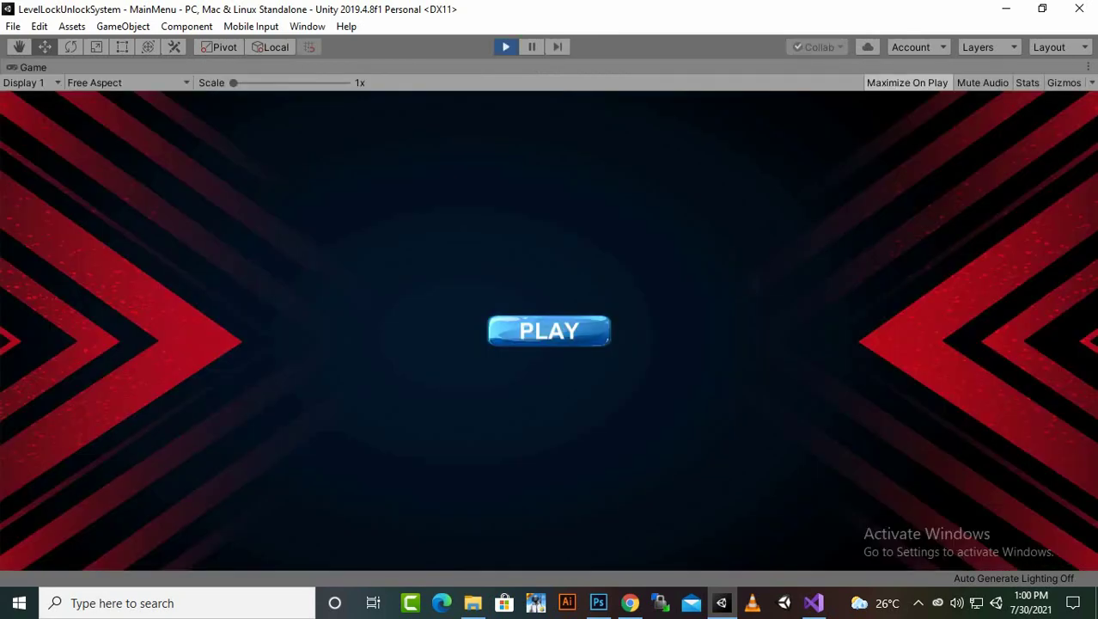
left_click(549, 331)
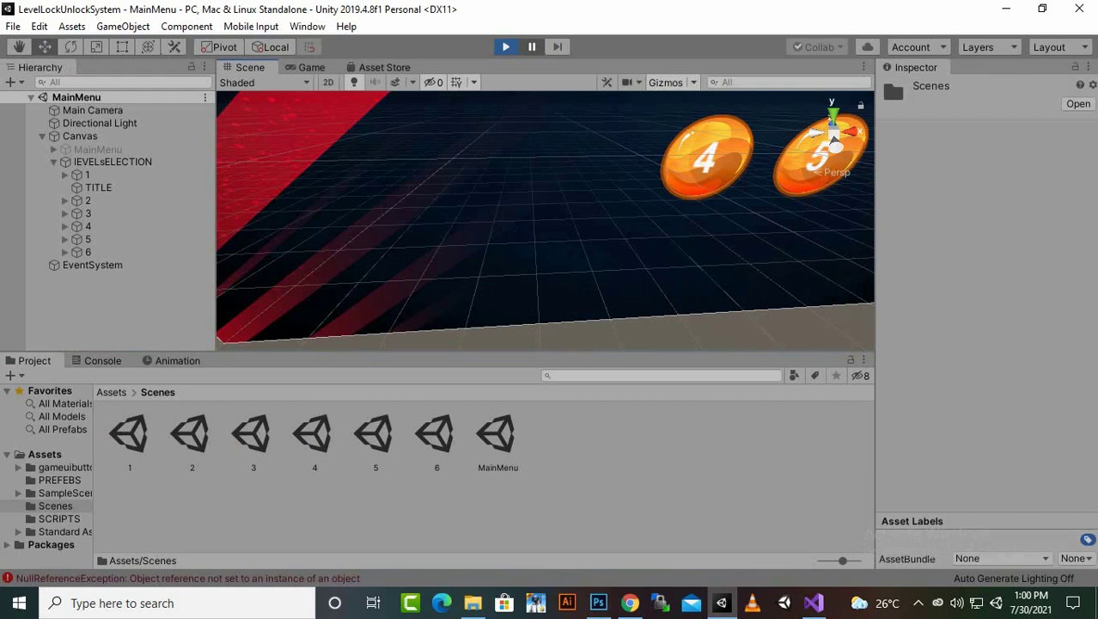
left_click(102, 361)
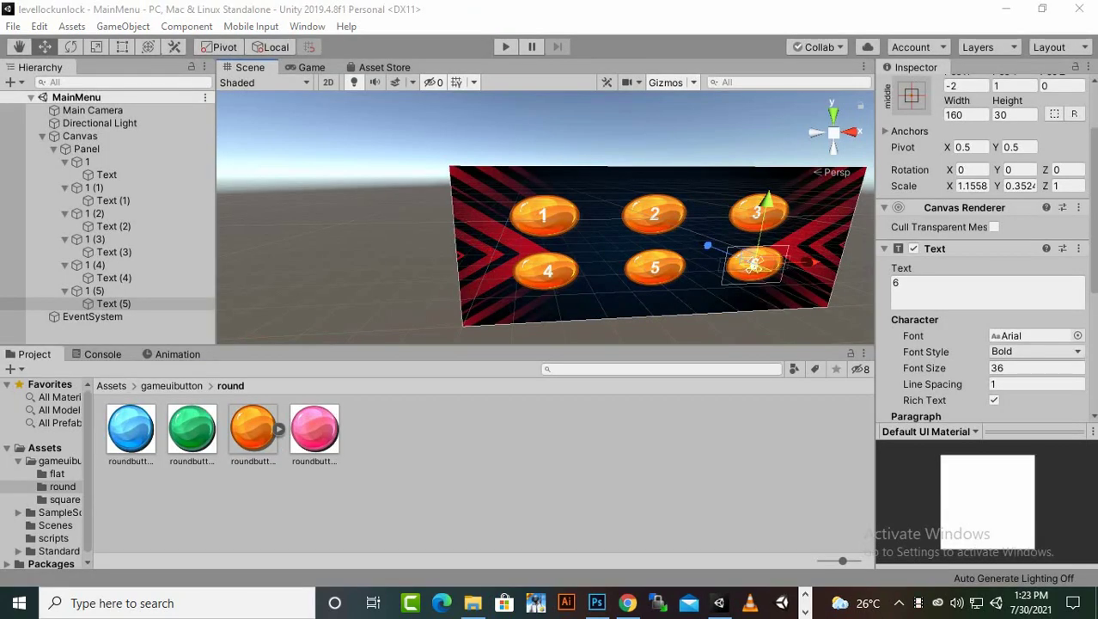
Step: In the levellockunlock project, select and collapse the Panel under Canvas, look into the scripts folder, and return to the Assets folder
left_click(111, 385)
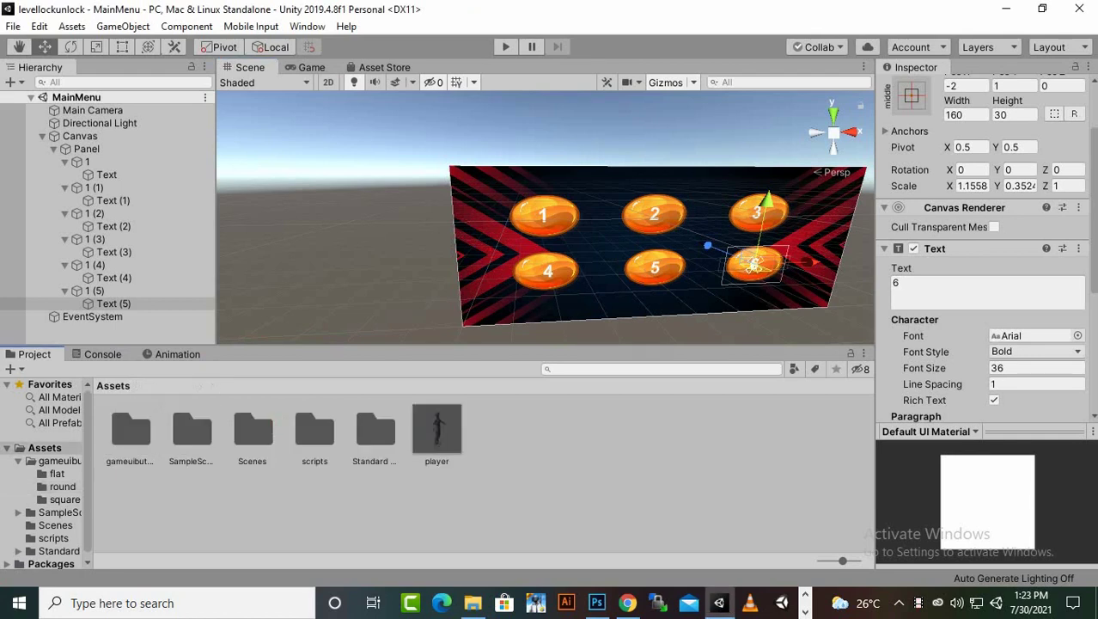
left_click(86, 149)
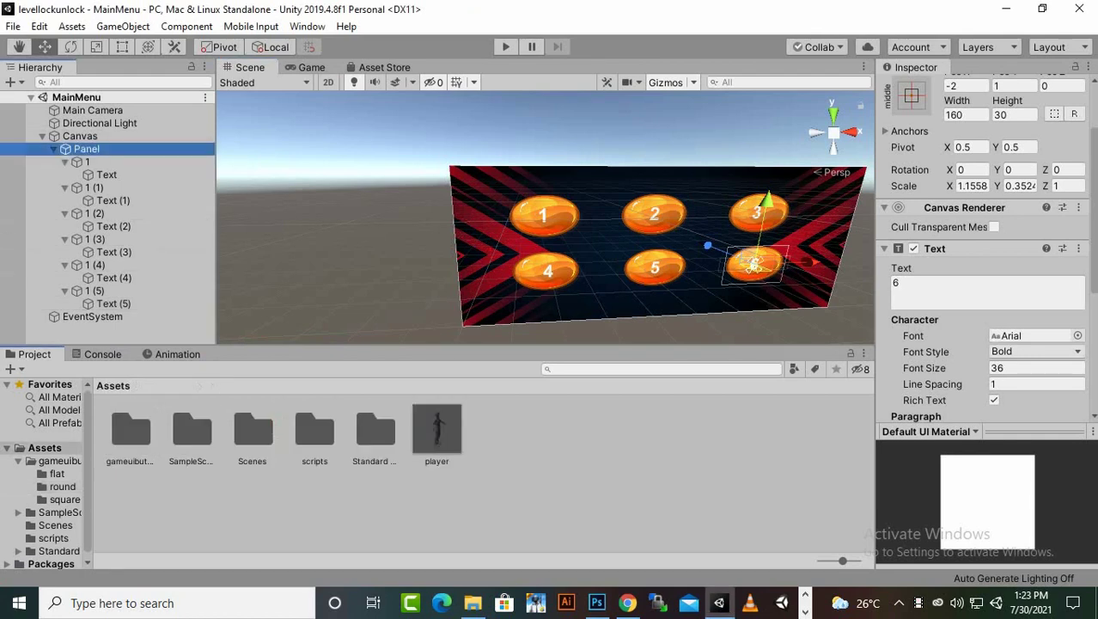
key("Left")
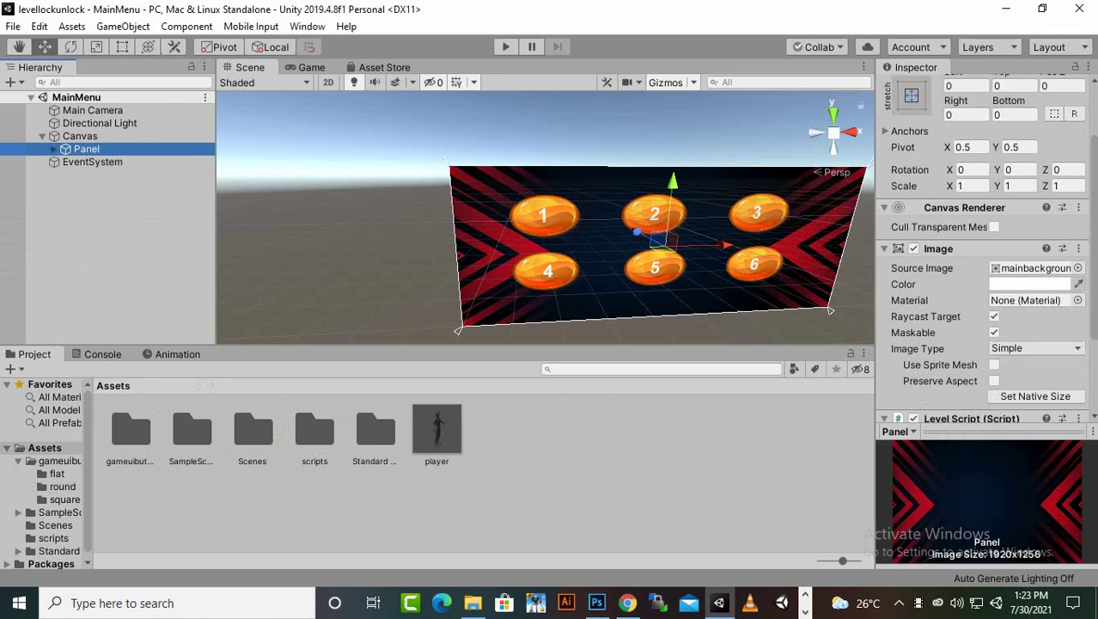
double_click(314, 431)
left_click(111, 386)
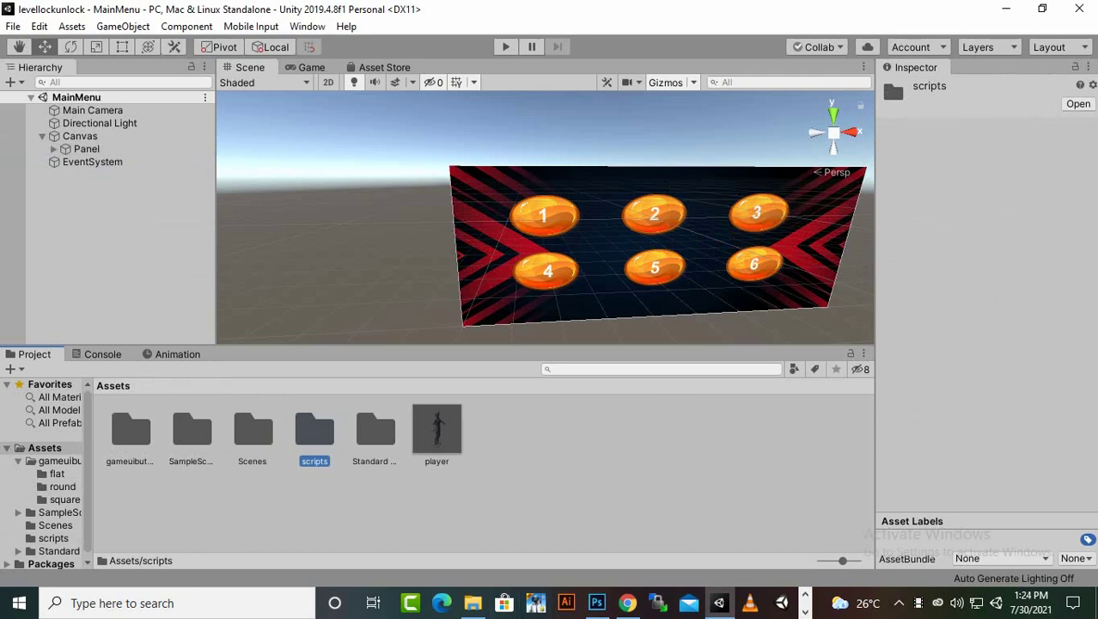
Step: Run the MainMenu scene, enter level 1, move the character through the finish wall, and continue to level 2
key("ctrl+p")
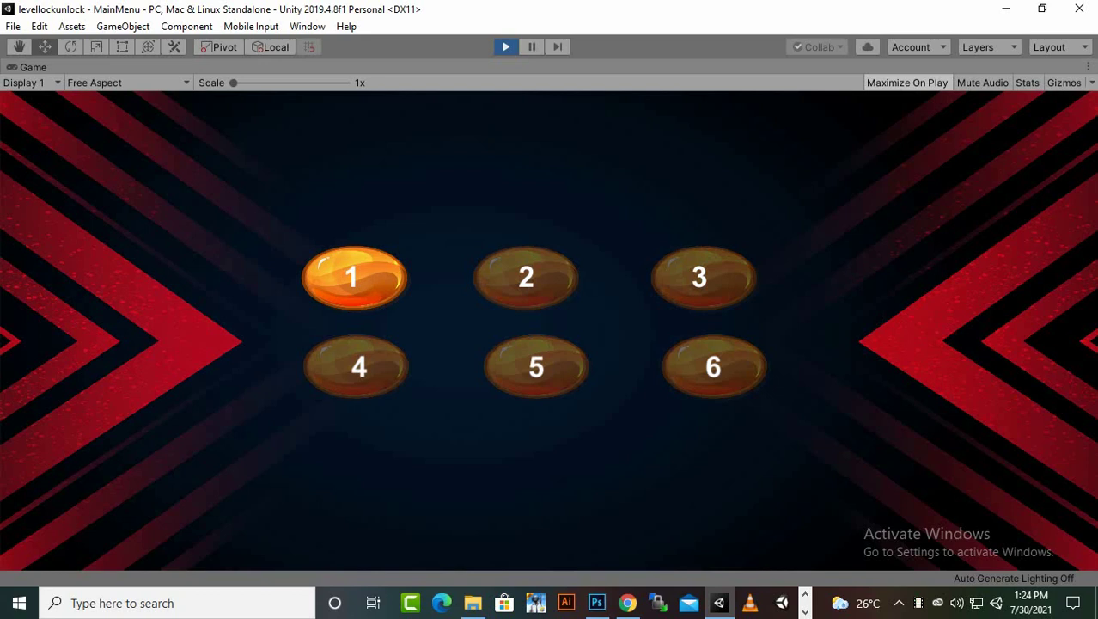
left_click(354, 277)
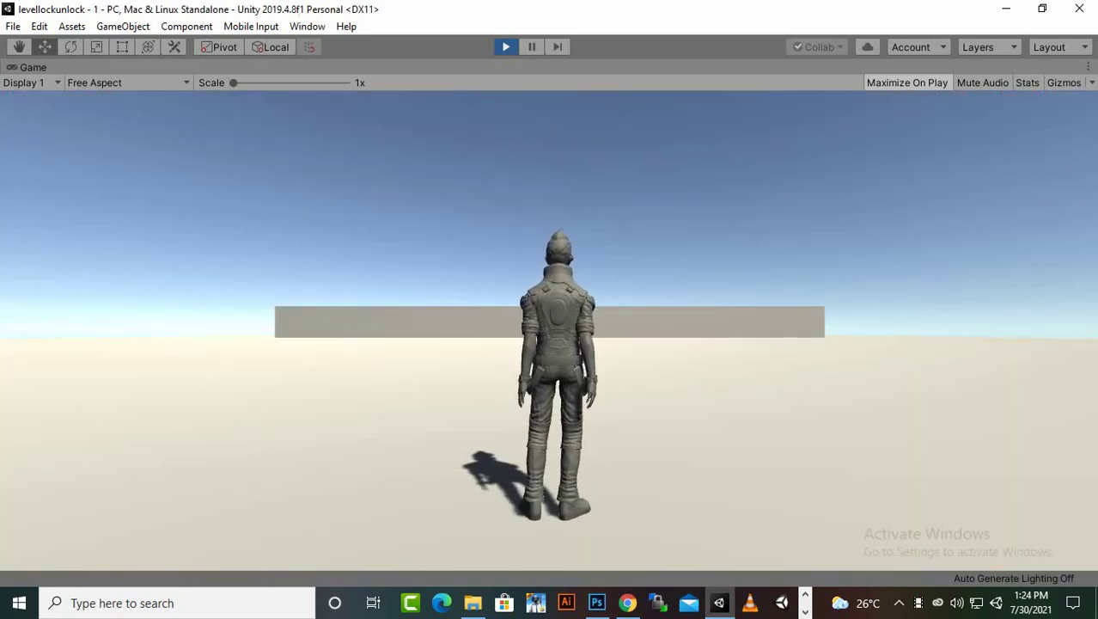
key("w")
key("space")
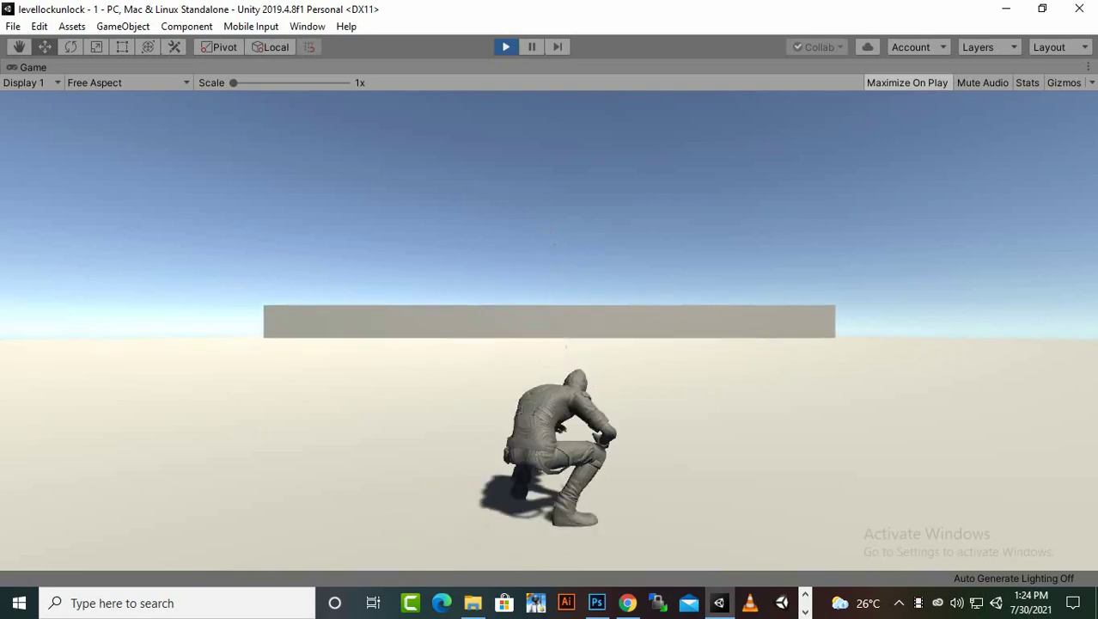
key("space")
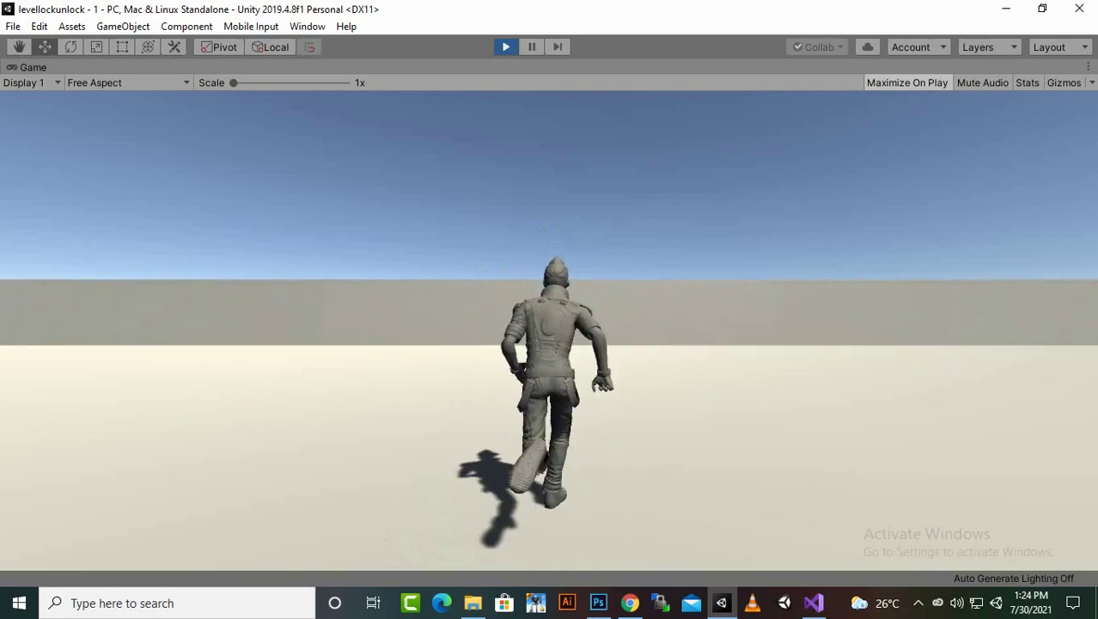
key("space")
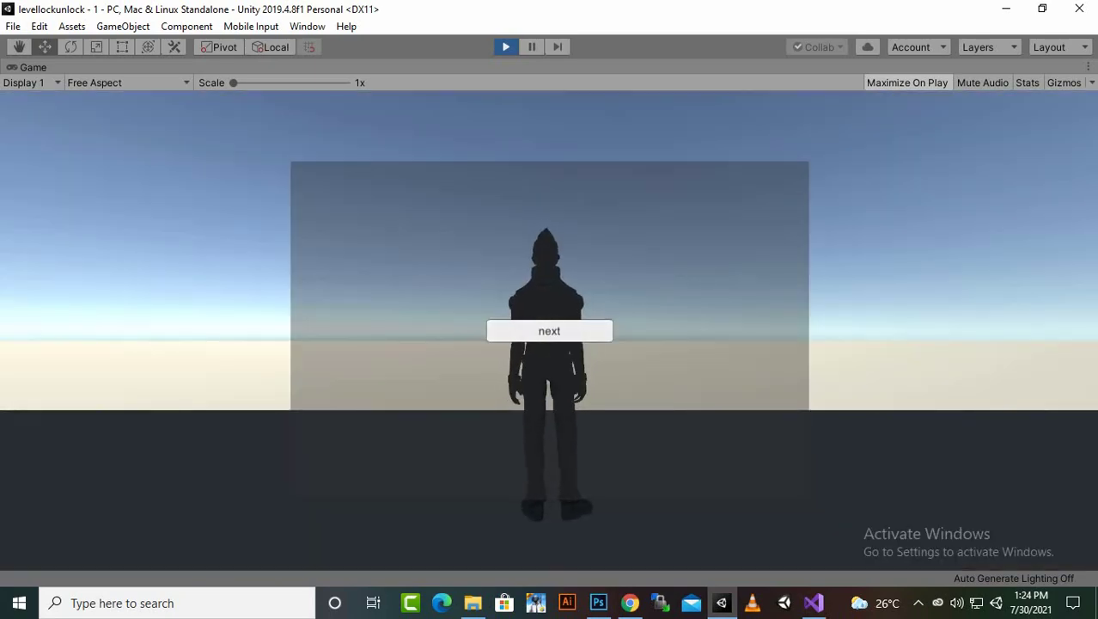
left_click(550, 331)
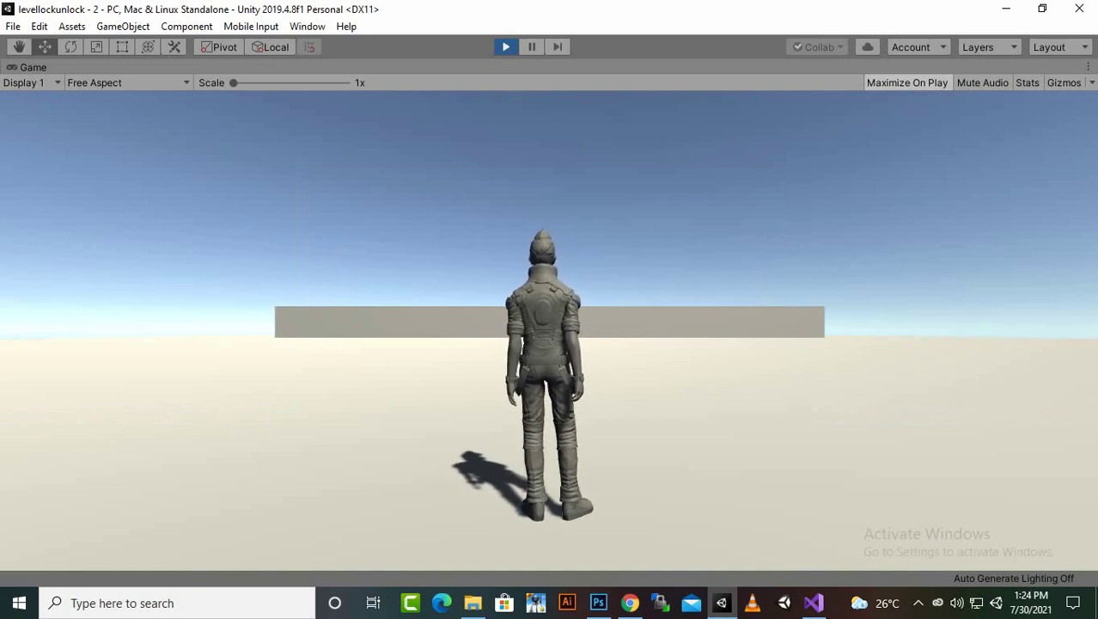
Step: Stop and rerun the game during level 2, bring the character to the level 2 finish, and continue to level 3
key("w")
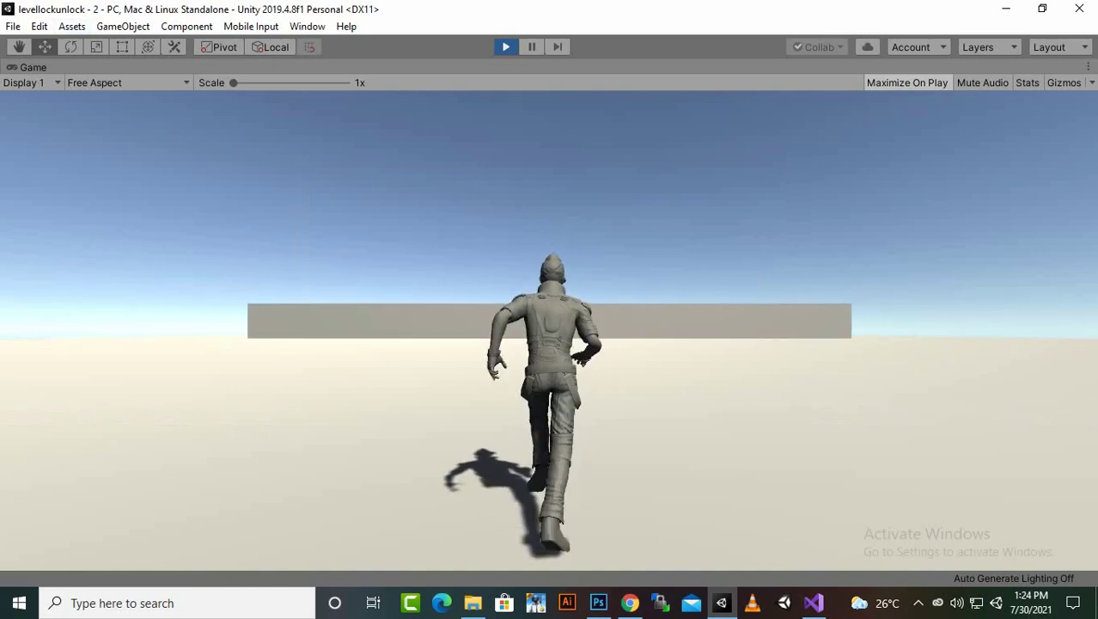
key("ctrl+p")
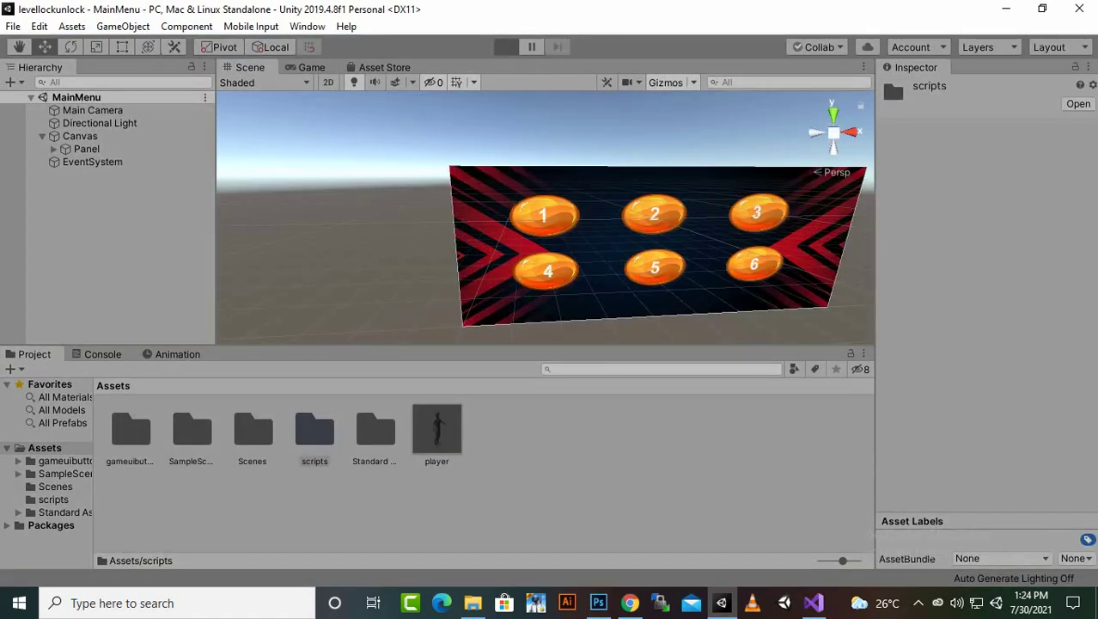
key("ctrl+p")
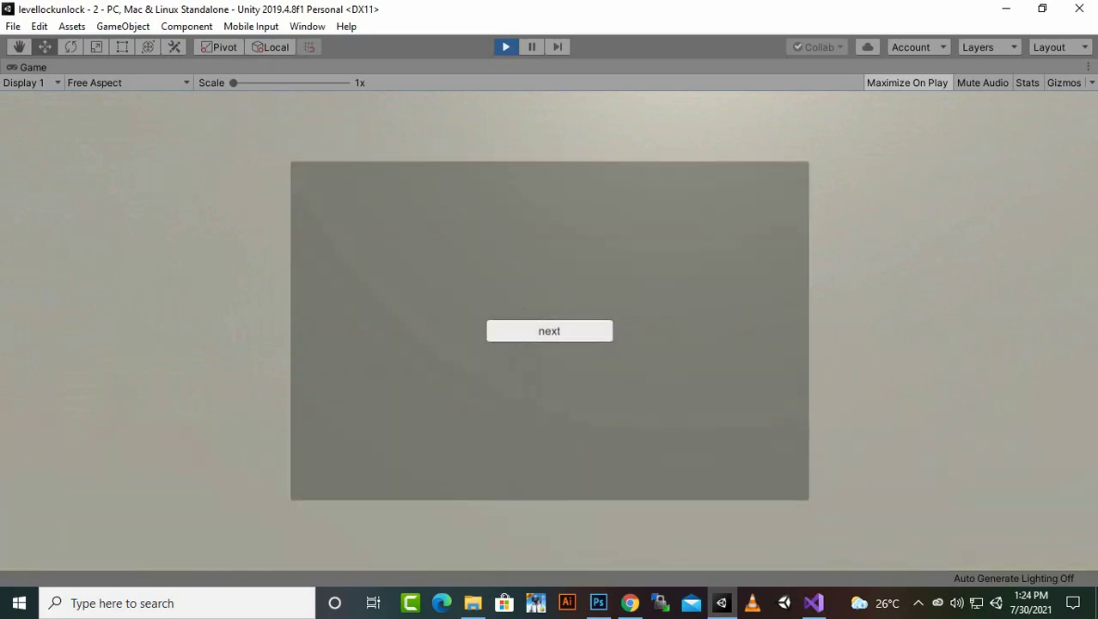
left_click(550, 331)
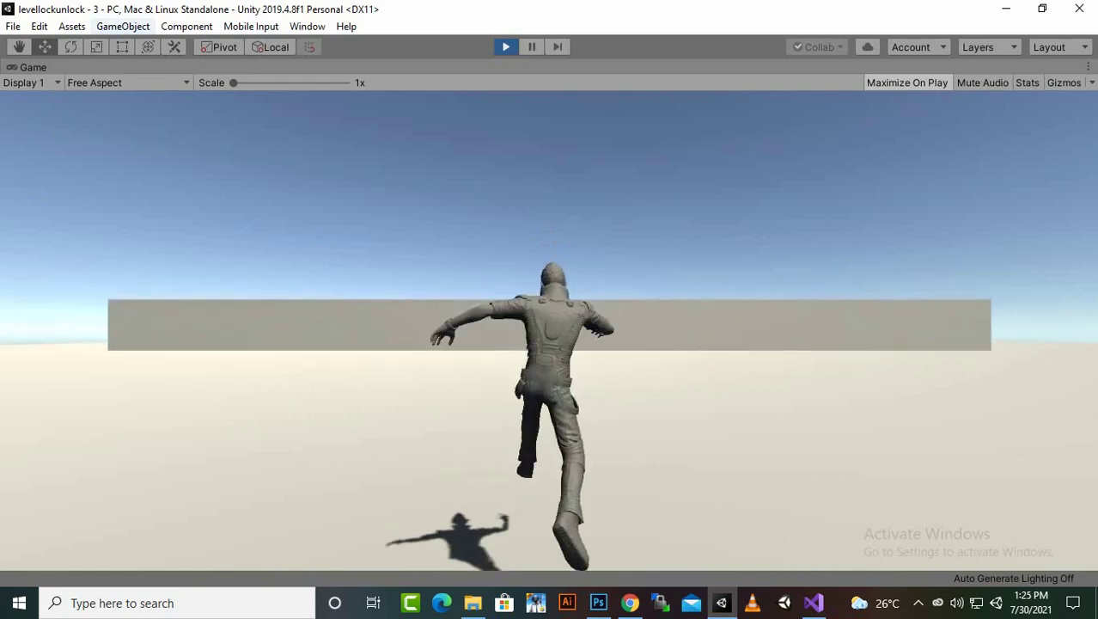
Step: Move the character through the finish wall in level 3 and continue to level 4
left_click(919, 603)
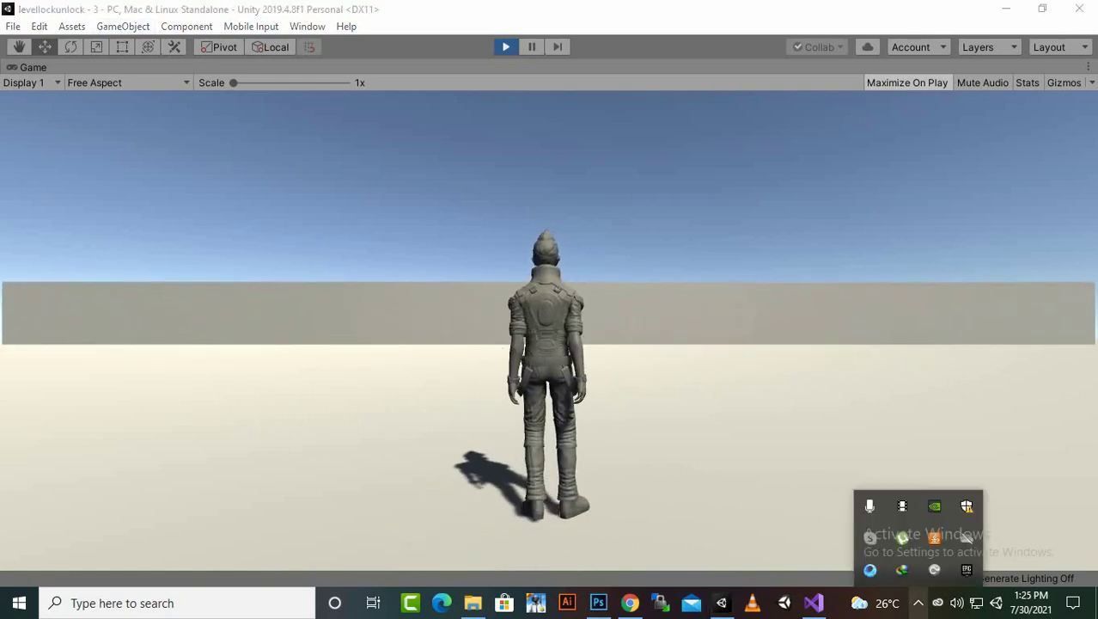
left_click(901, 505)
key("w")
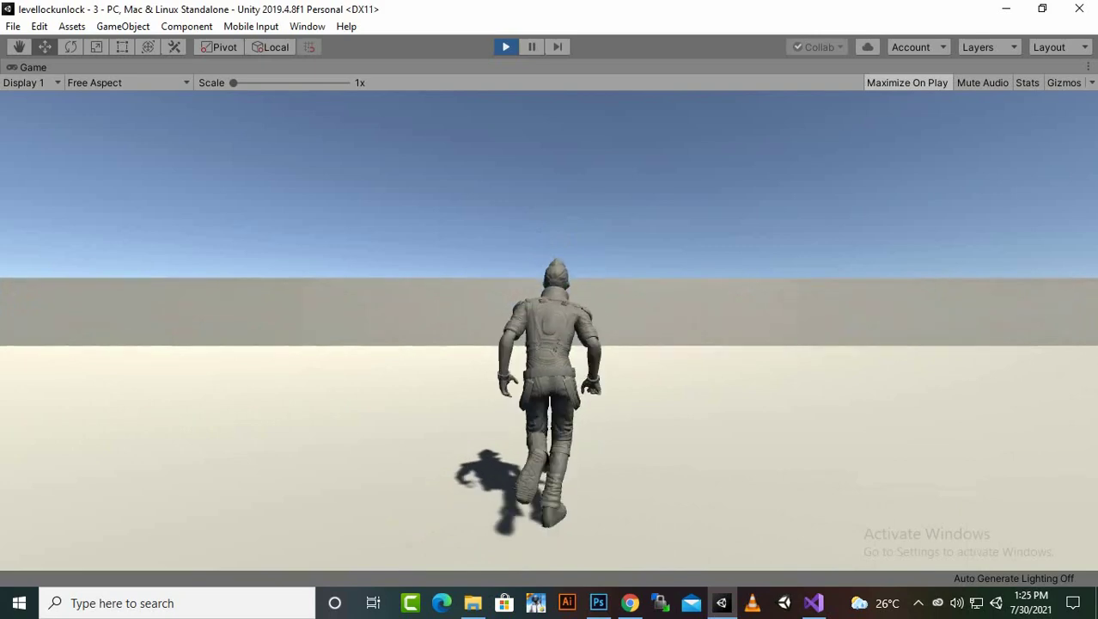
key("space")
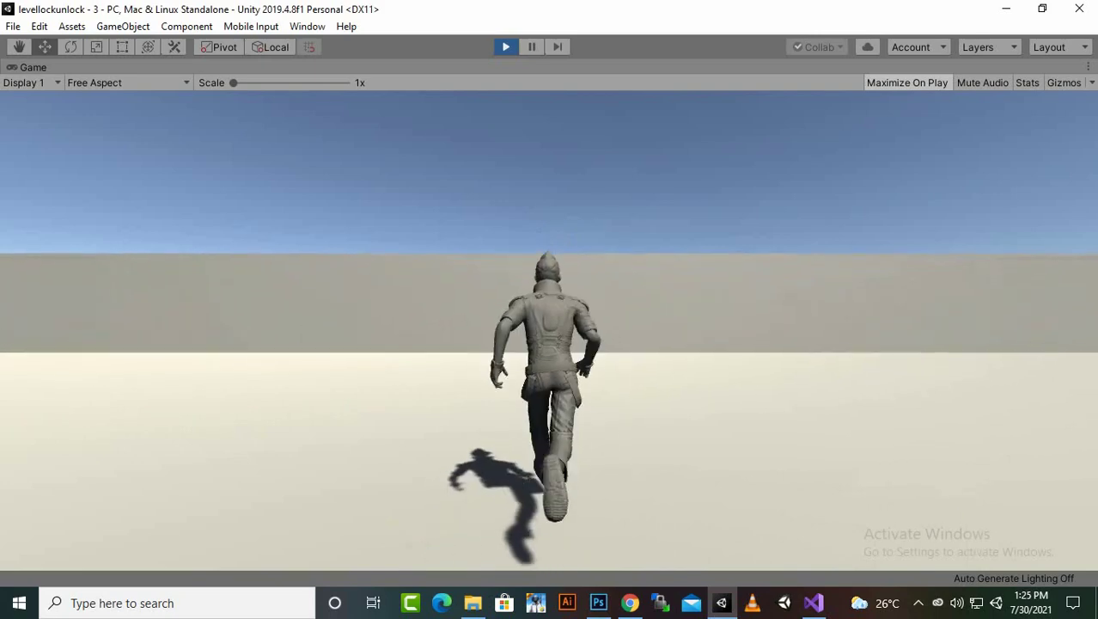
key("space")
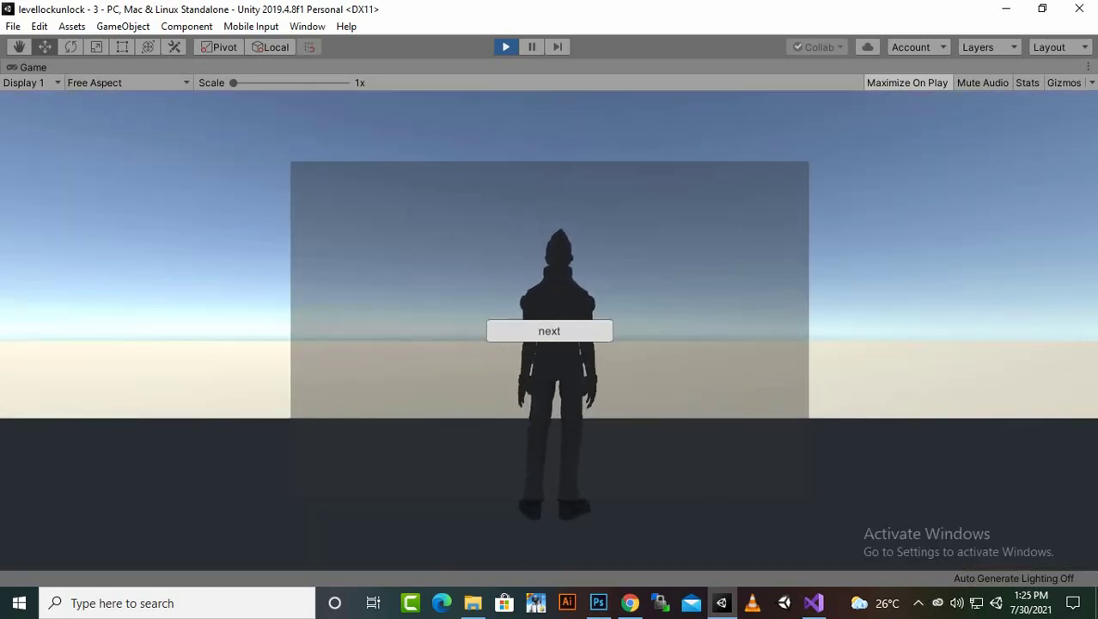
left_click(549, 331)
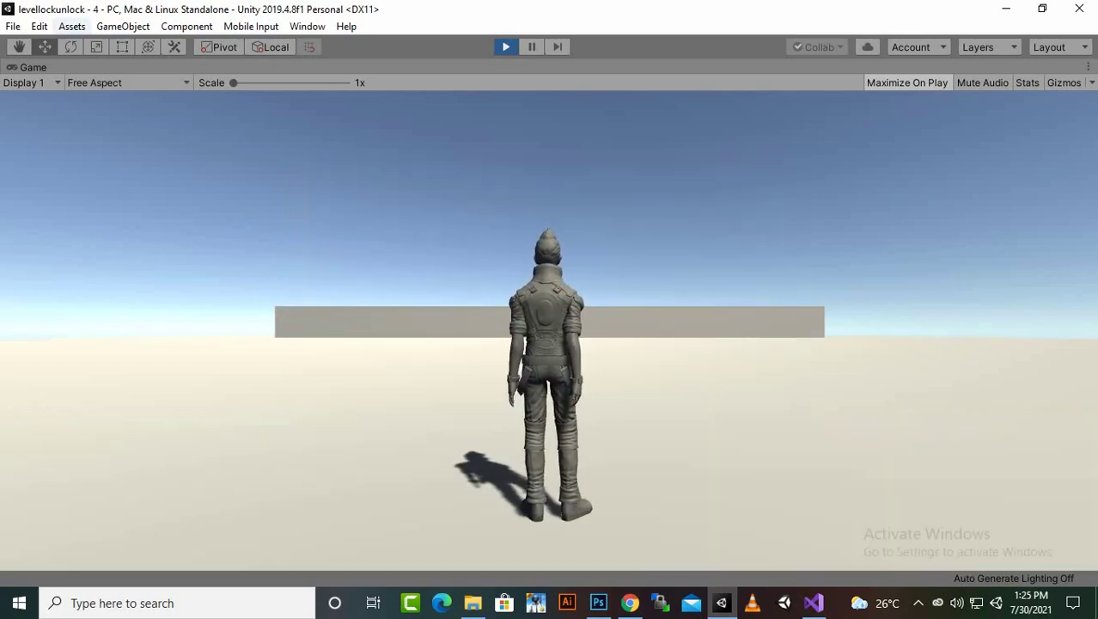
Step: Restart the game to check which MainMenu level buttons are unlocked, and exit play mode
key("ctrl+p")
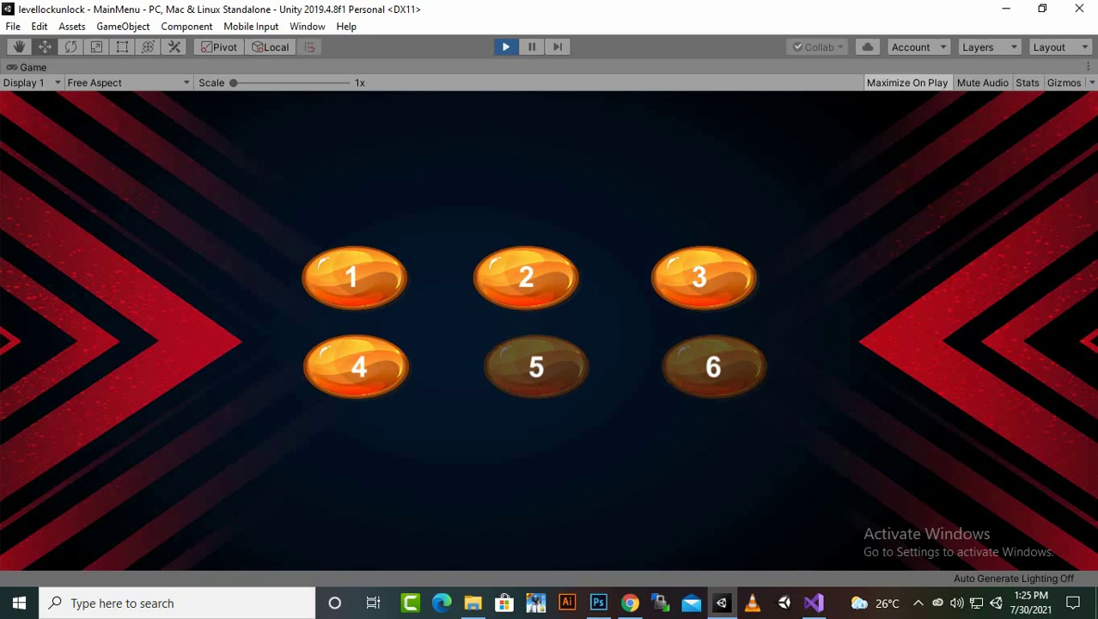
key("ctrl+p")
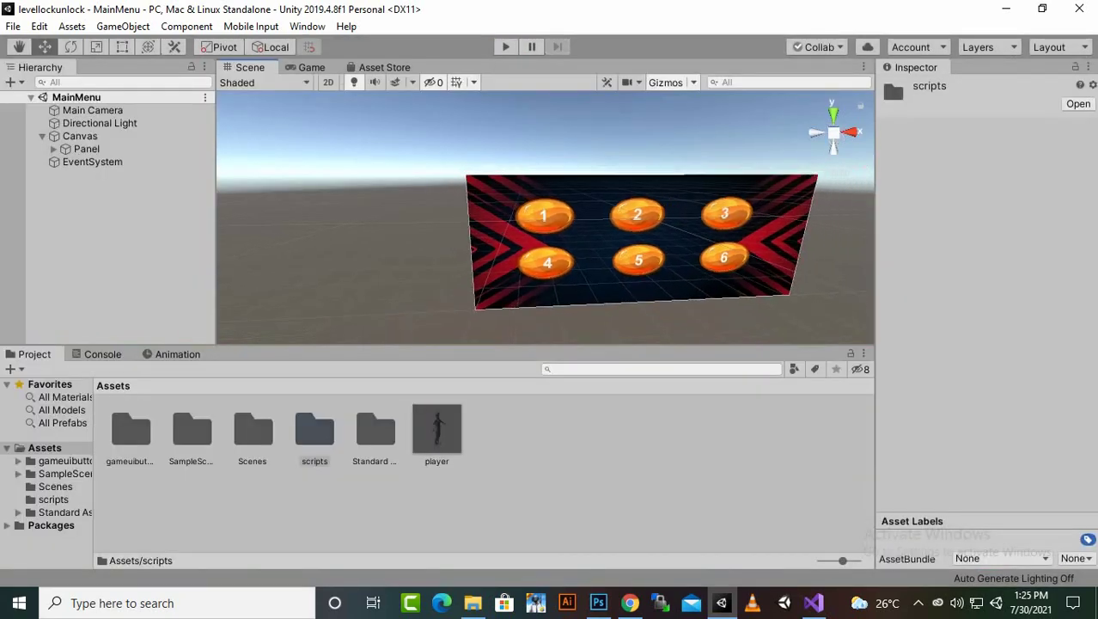